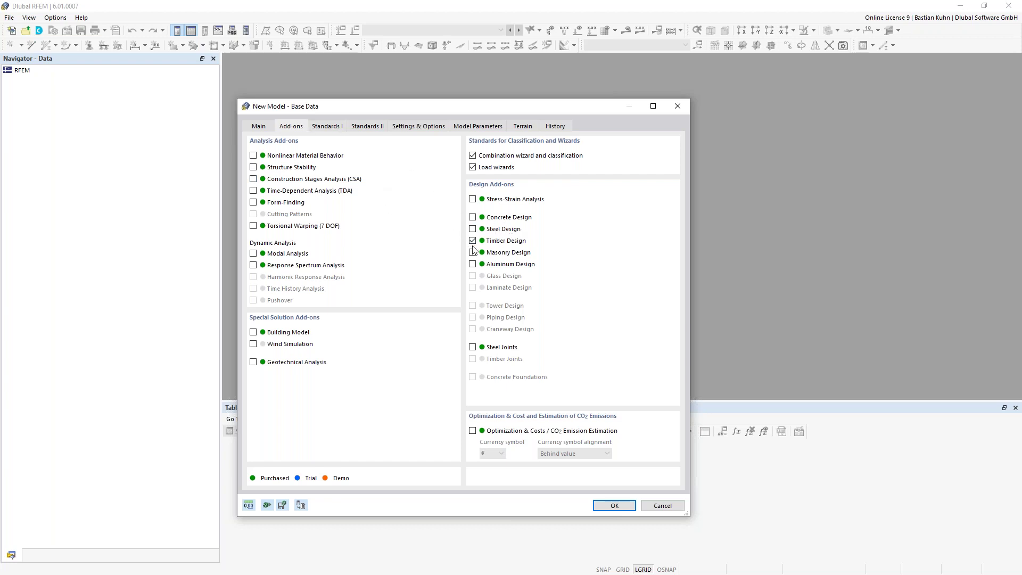
- Choose EN 1990 | Timber as the standard group for load case classification and the combination wizard
{"action": "left_click", "coordinate": [330, 128]}
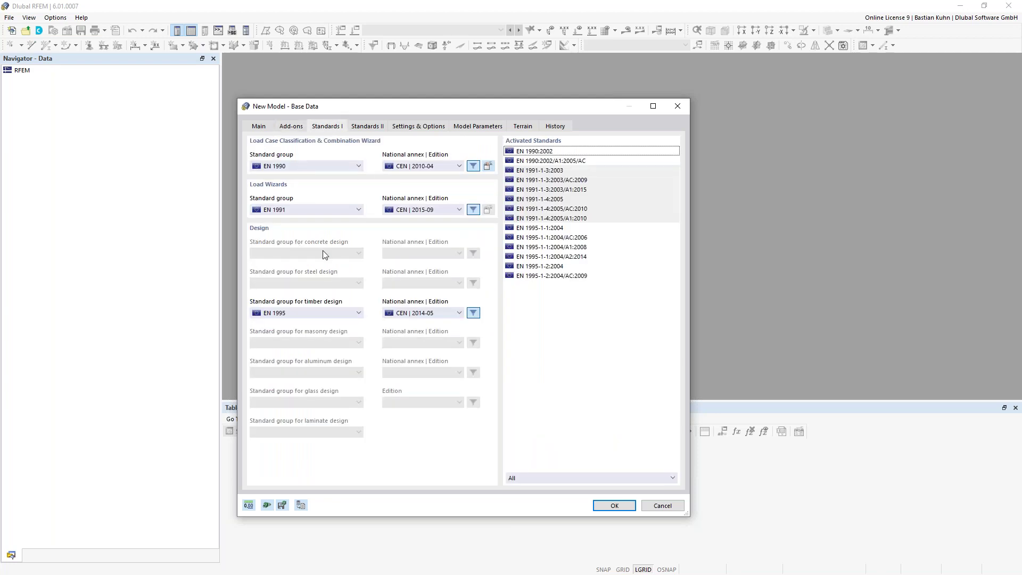
{"action": "left_click", "coordinate": [335, 166]}
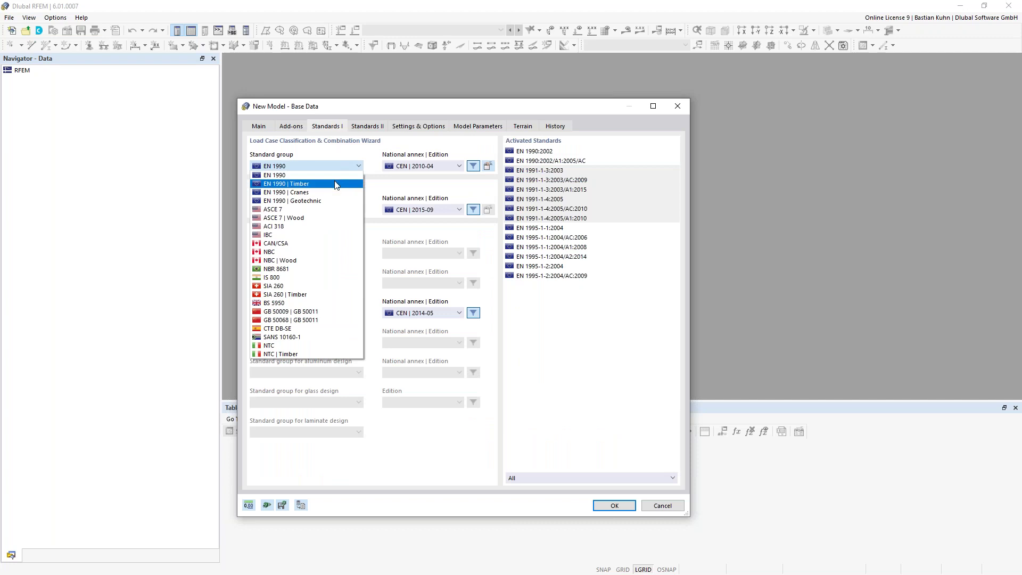
{"action": "left_click", "coordinate": [319, 184]}
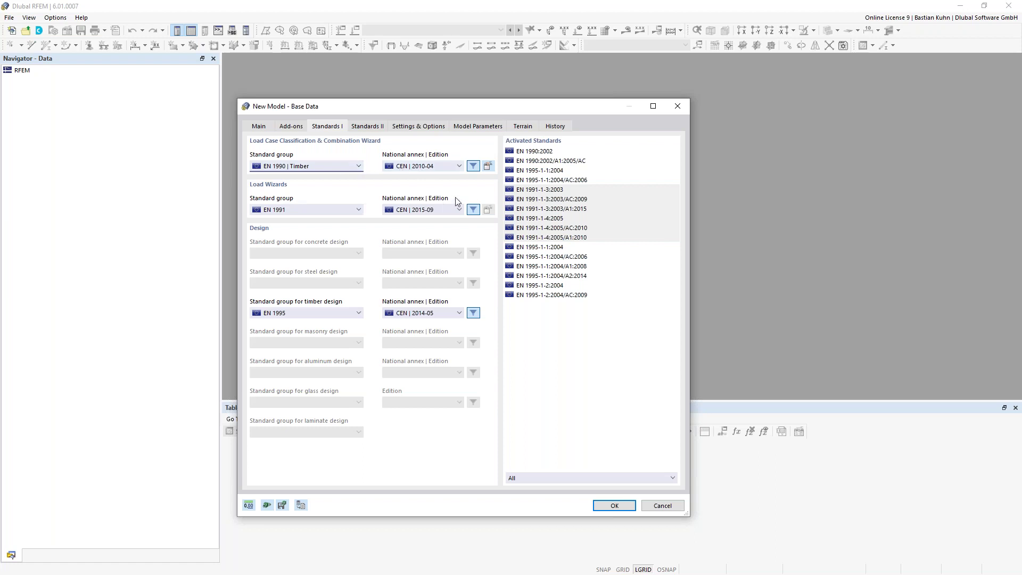
- Set the timber deformation coefficient kdef to 0.6 in the EN 1990 | Timber combination wizard parameters
{"action": "left_click", "coordinate": [487, 166]}
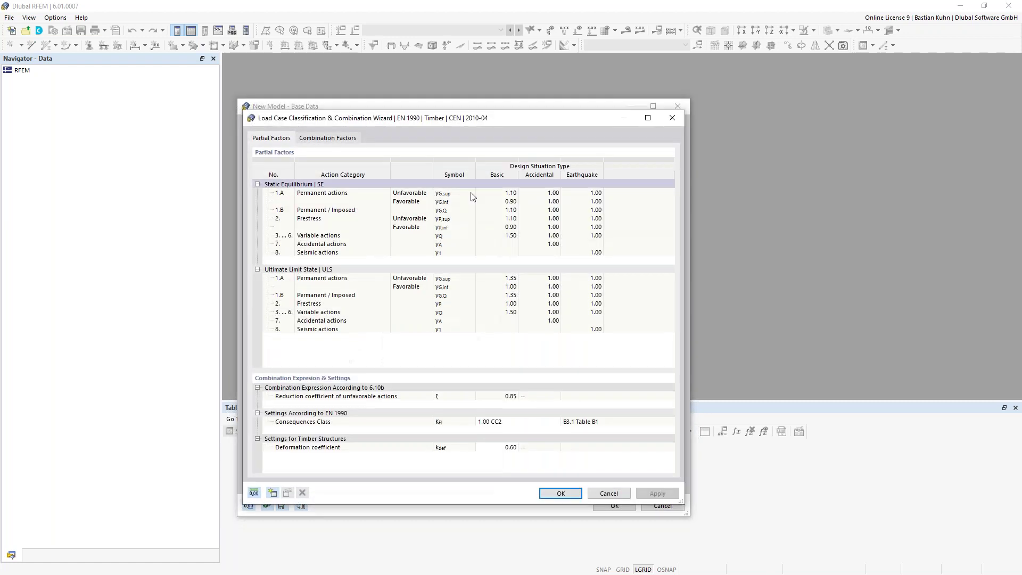
{"action": "left_click", "coordinate": [510, 448]}
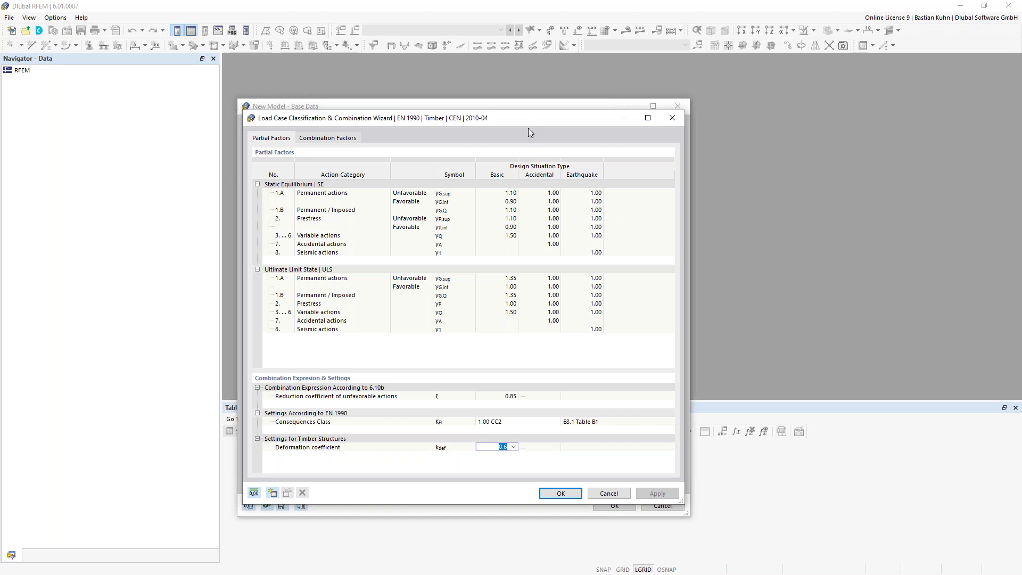
{"action": "left_click_drag", "start_coordinate": [530, 124], "coordinate": [614, 76]}
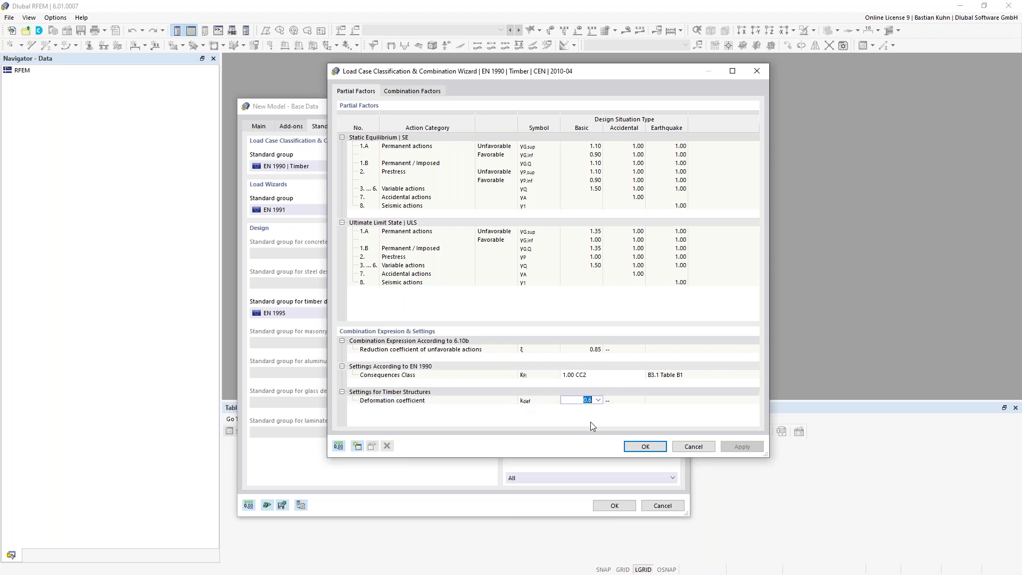
{"action": "left_click", "coordinate": [598, 400]}
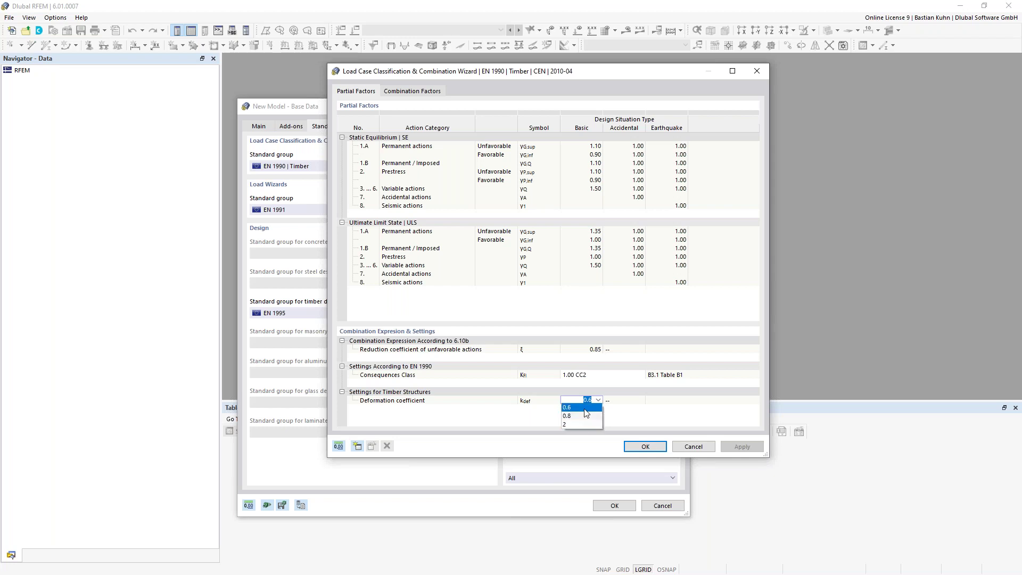
{"action": "left_click", "coordinate": [584, 408]}
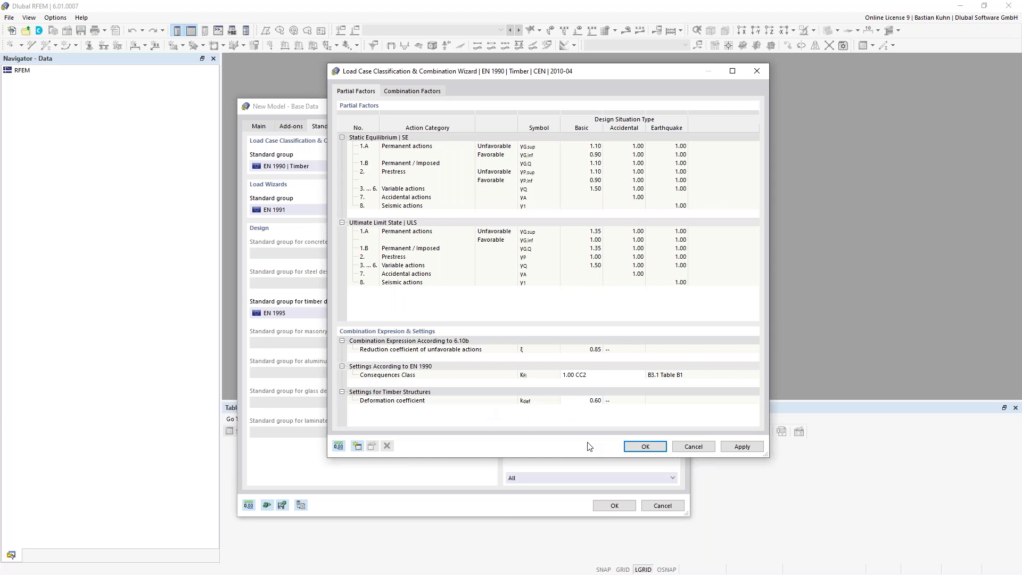
{"action": "left_click", "coordinate": [637, 451]}
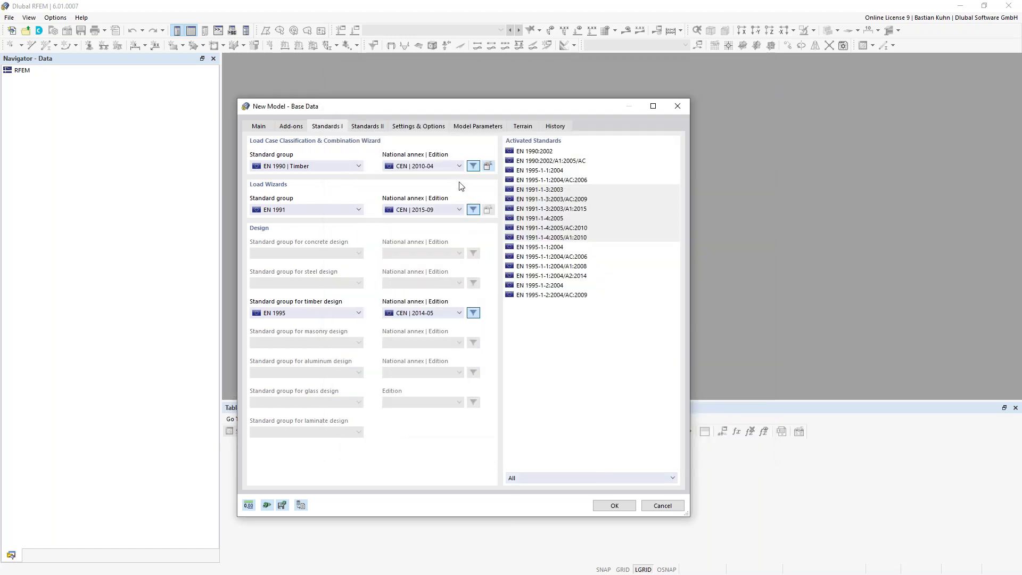
- Set the national annex for load case classification and combinations to the German DIN | 2012-08
{"action": "left_click", "coordinate": [457, 166]}
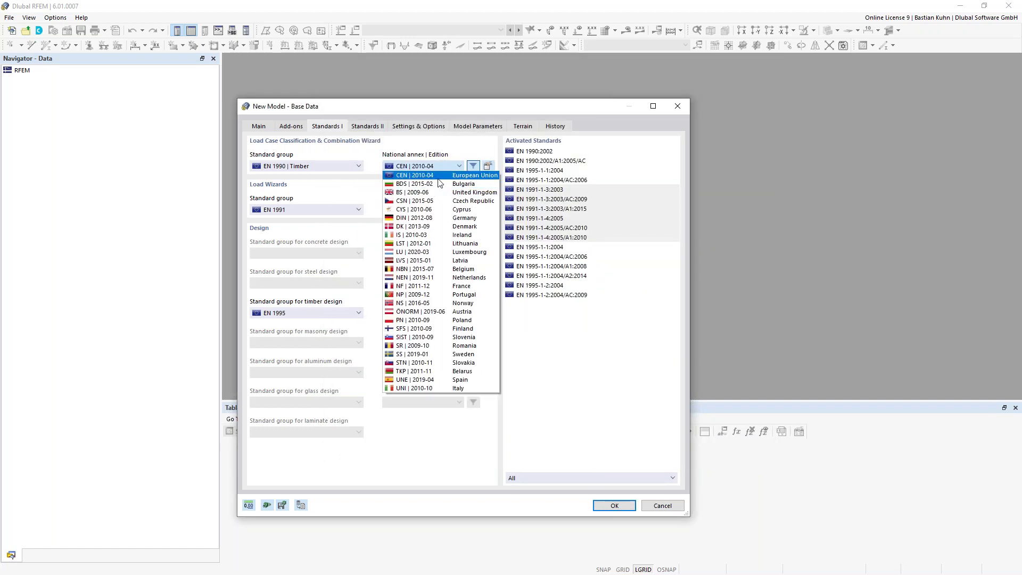
{"action": "left_click", "coordinate": [413, 223]}
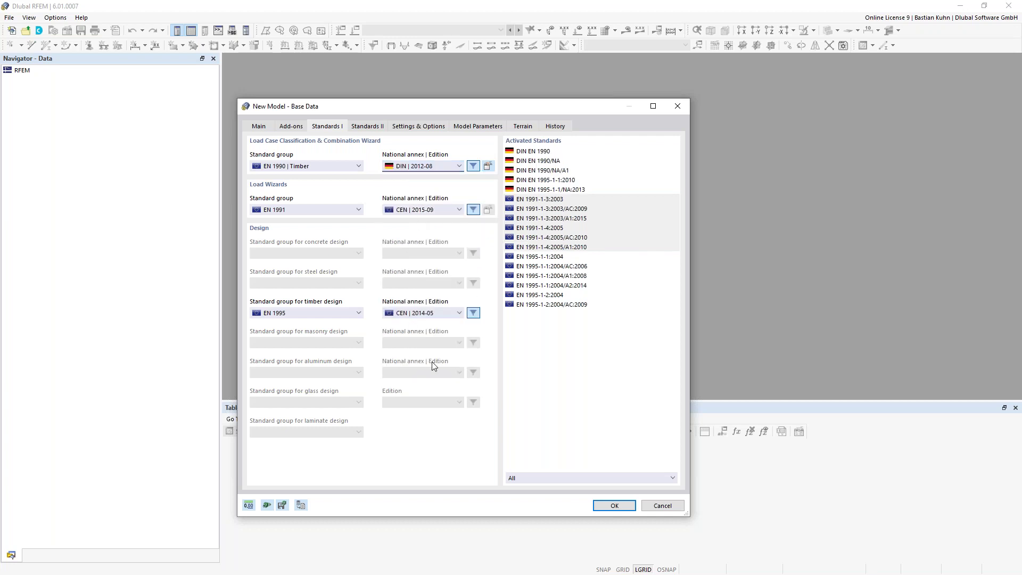
{"action": "left_click", "coordinate": [442, 166]}
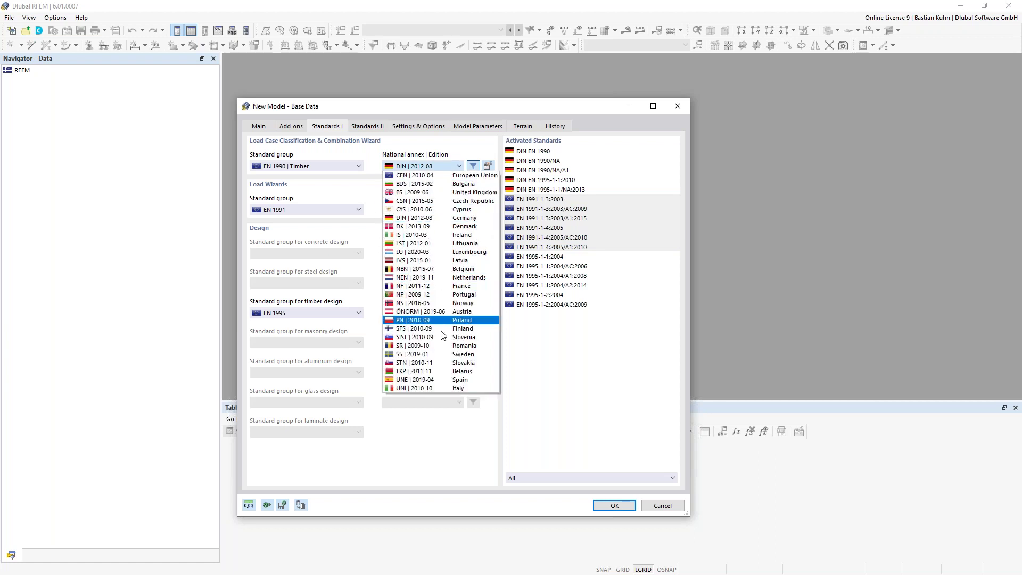
{"action": "left_click", "coordinate": [368, 163]}
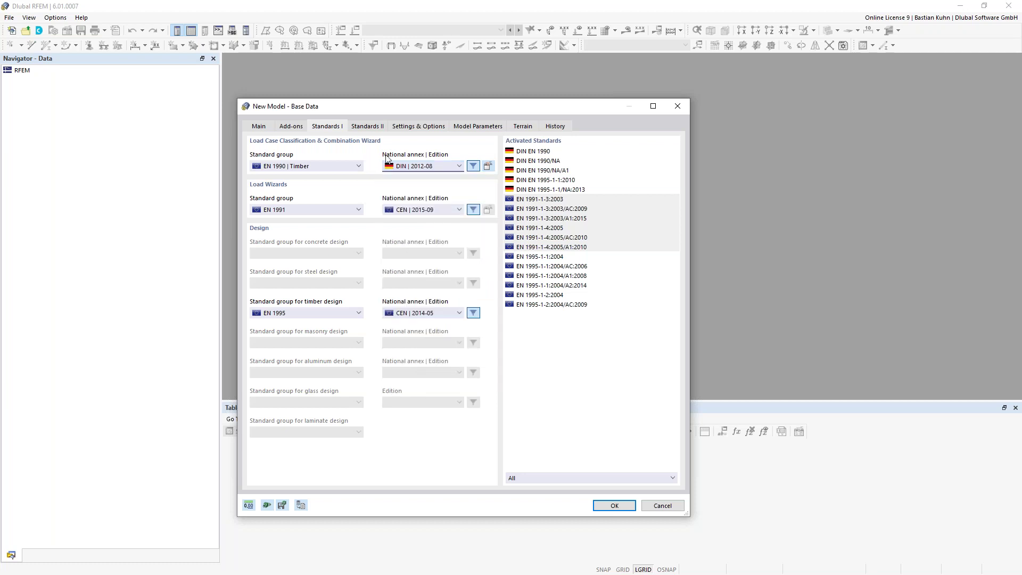
{"action": "left_click", "coordinate": [349, 167]}
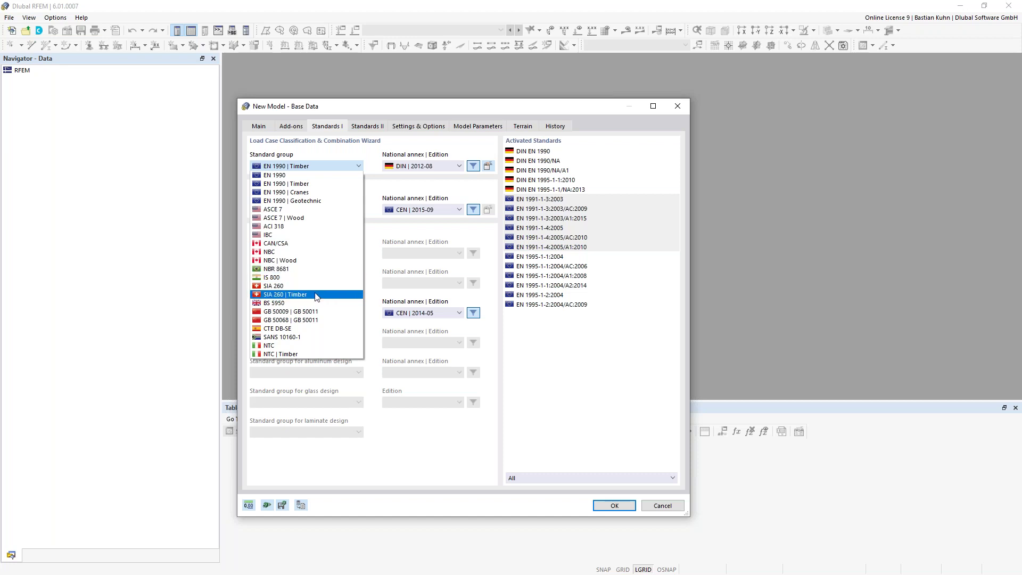
{"action": "left_click", "coordinate": [421, 106]}
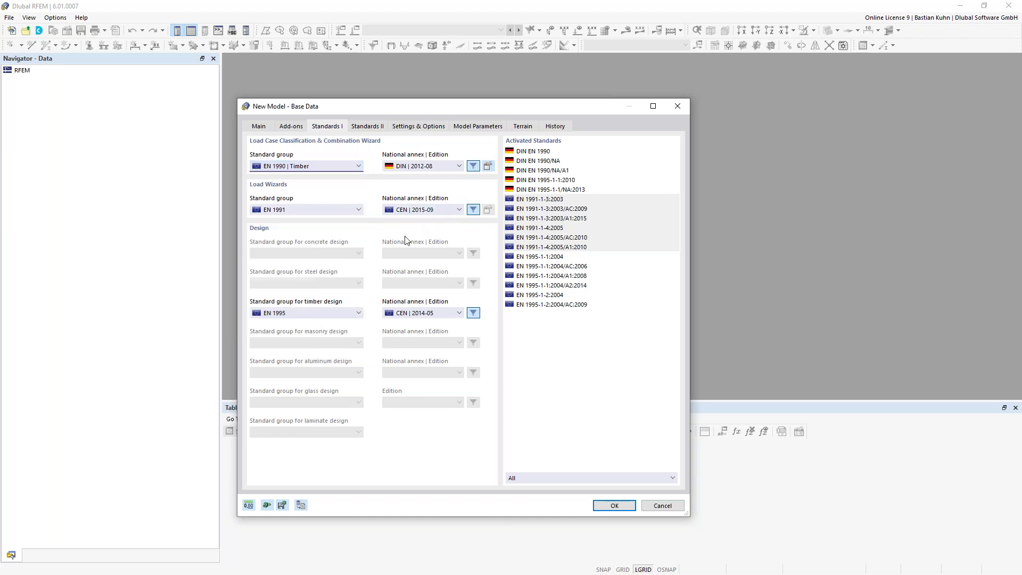
- Set the load wizards' national annex to DIN | 2019-04 and the timber design annex to DIN | 2014-07
{"action": "left_click", "coordinate": [415, 210]}
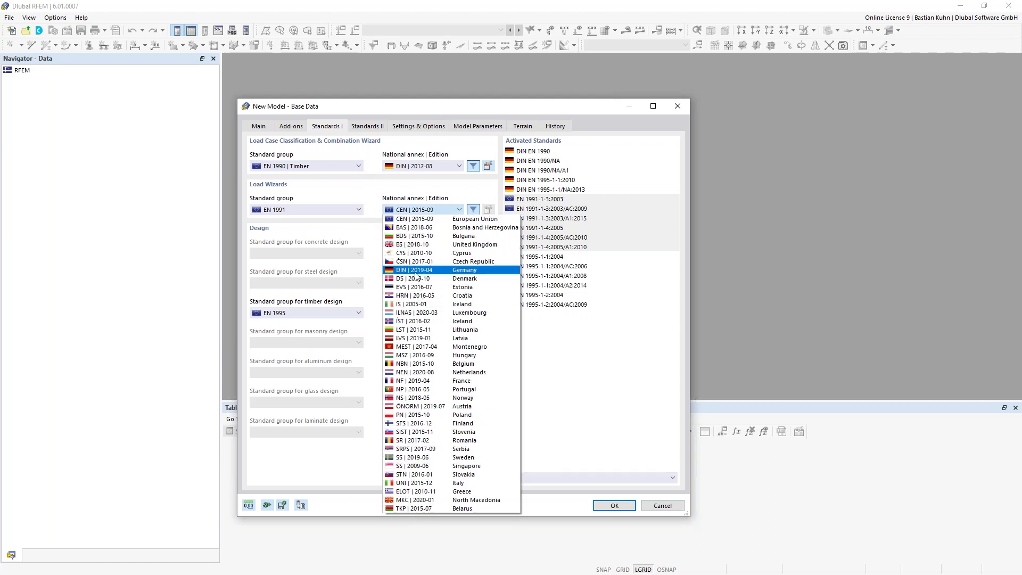
{"action": "left_click", "coordinate": [417, 272]}
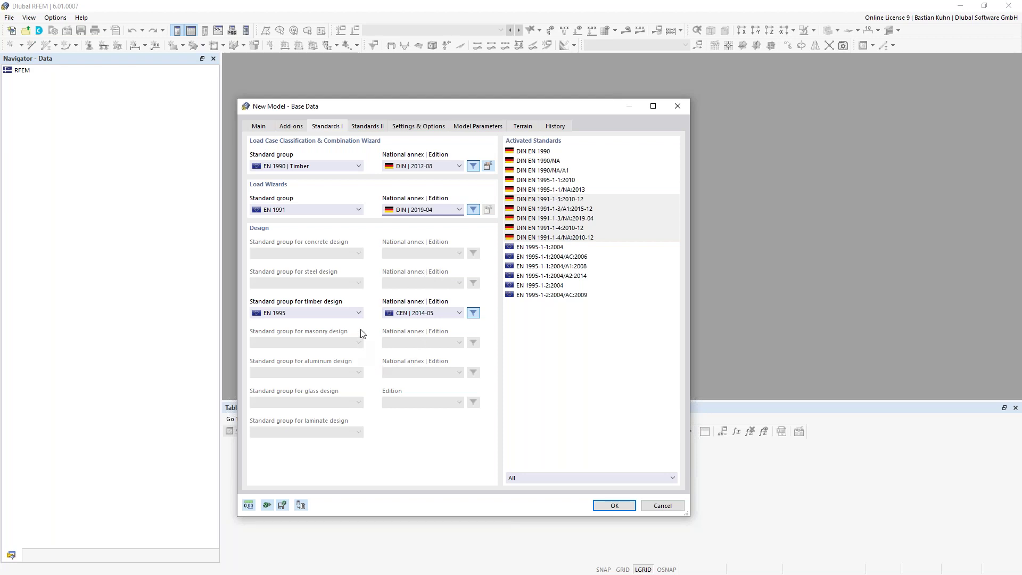
{"action": "left_click", "coordinate": [405, 314]}
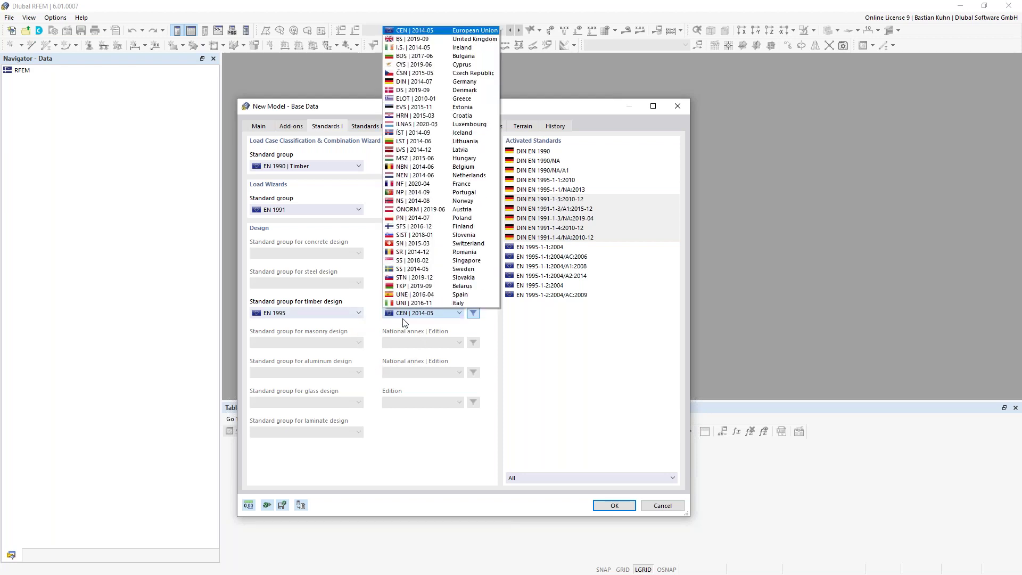
{"action": "left_click", "coordinate": [420, 82]}
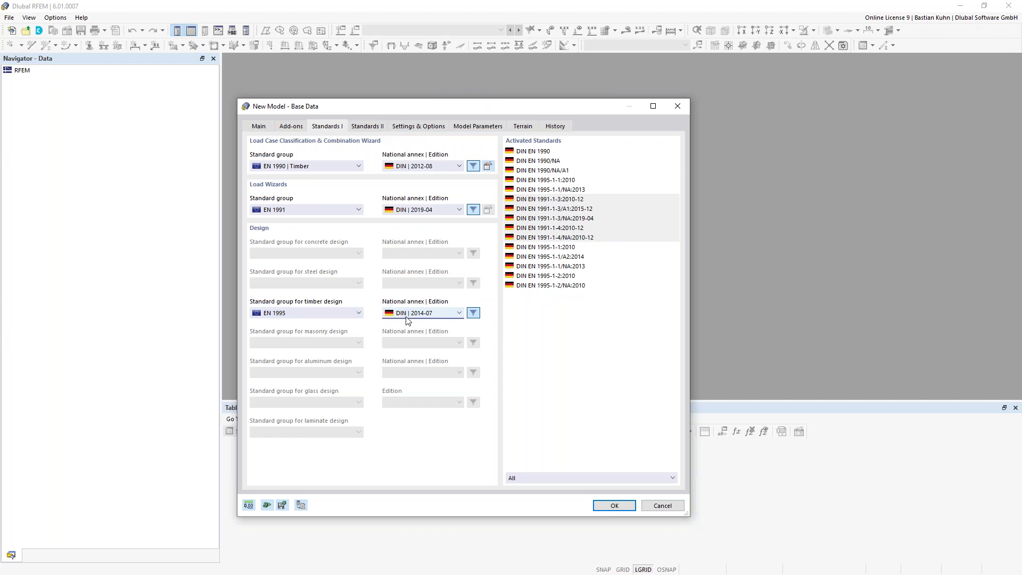
- Enable member representatives for the model and expand the timber design properties considered in the representatives wizard
{"action": "left_click", "coordinate": [411, 128]}
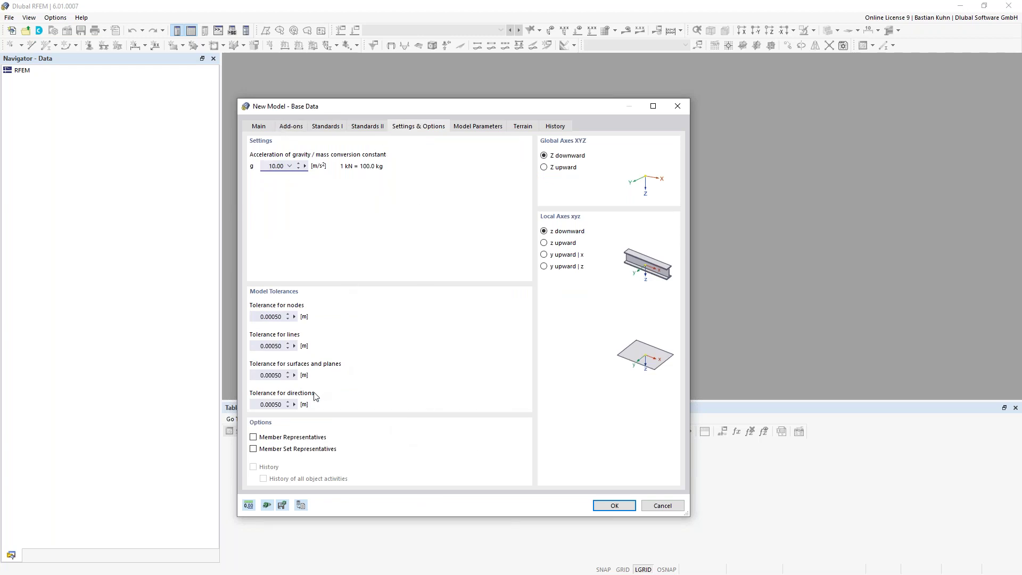
{"action": "mouse_move", "coordinate": [298, 406]}
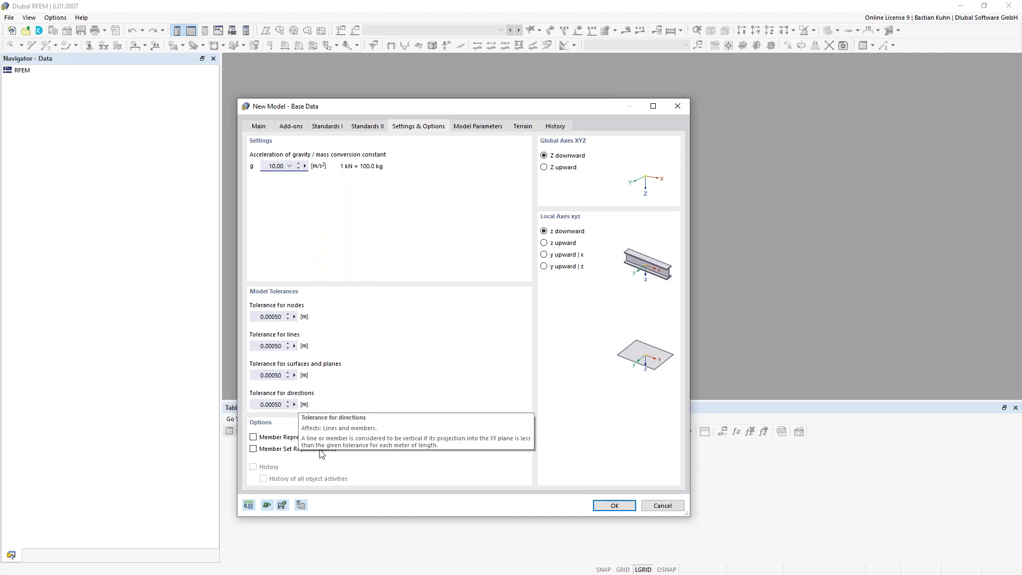
{"action": "left_click", "coordinate": [254, 438]}
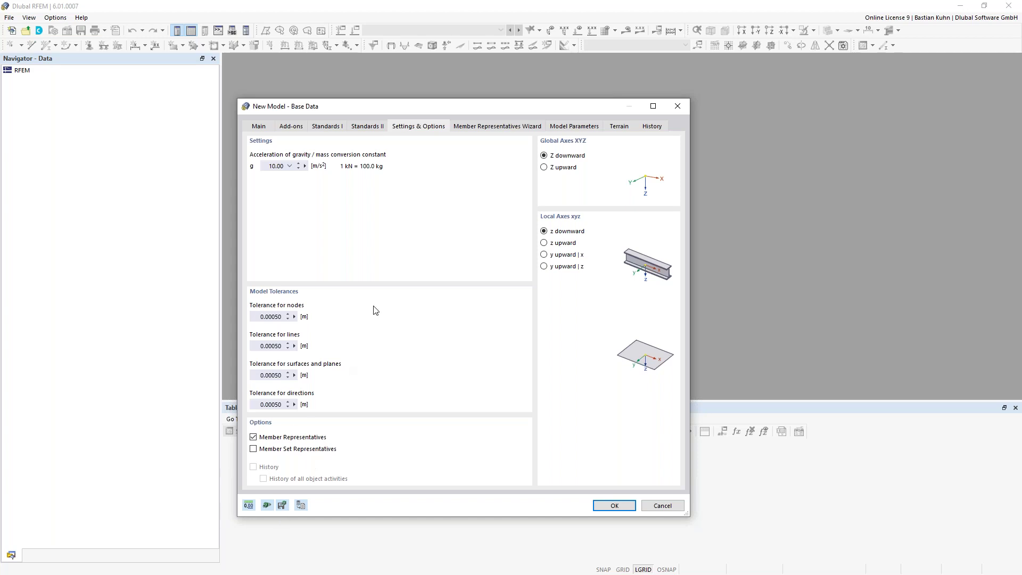
{"action": "left_click", "coordinate": [490, 127]}
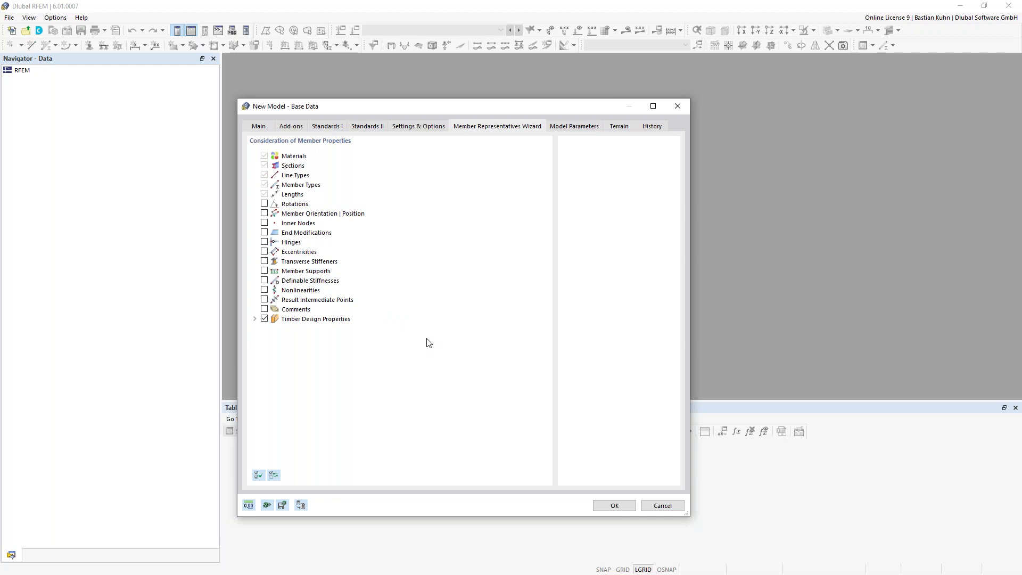
{"action": "left_click", "coordinate": [254, 319]}
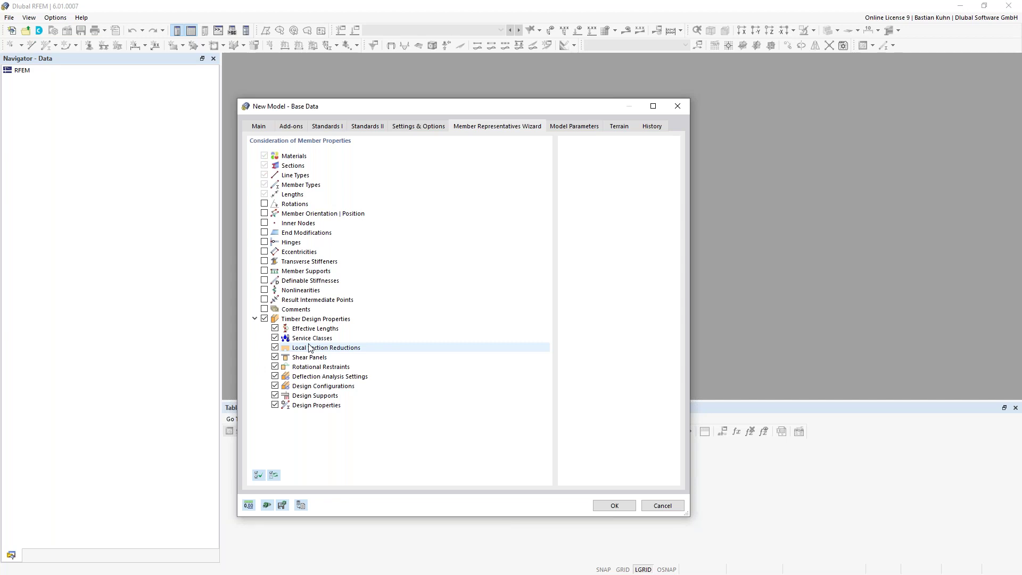
- Set the model location to the street address in Leipzig, Germany, with the geo-zone map and create the model
{"action": "left_click", "coordinate": [574, 127]}
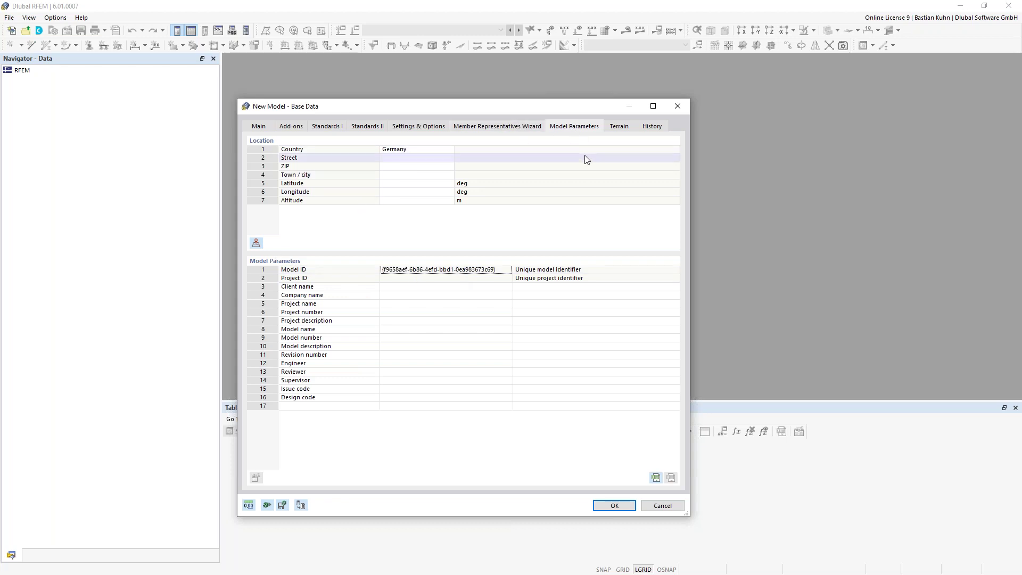
{"action": "left_click", "coordinate": [257, 243]}
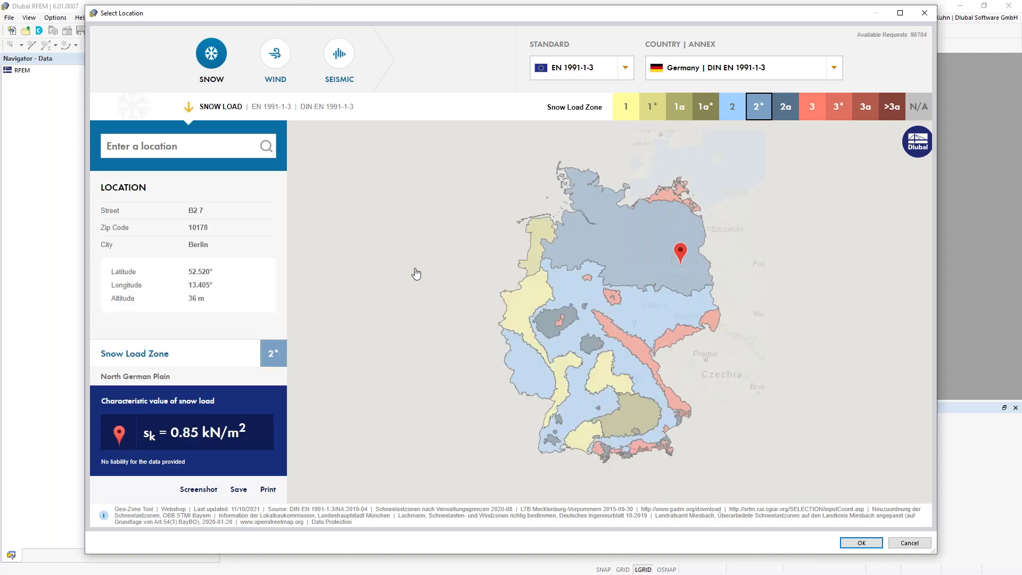
{"action": "type", "text": "Grimma"}
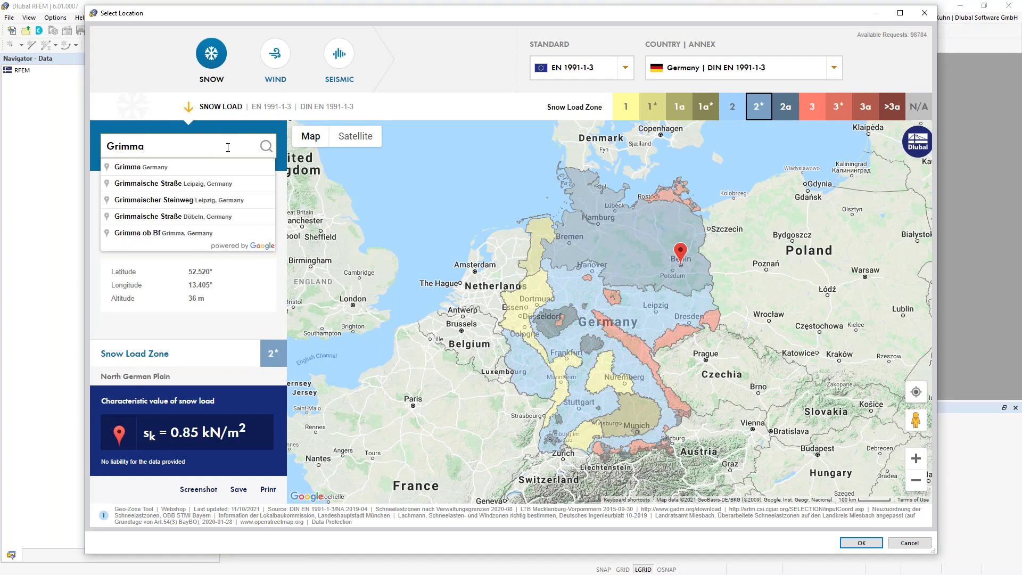
{"action": "type", "text": "ische"}
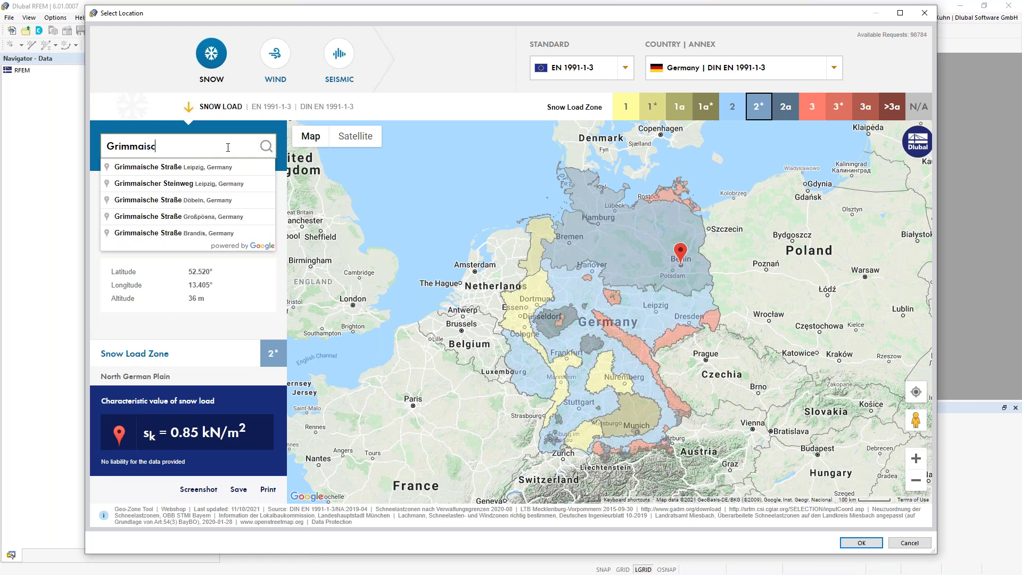
{"action": "left_click", "coordinate": [180, 167]}
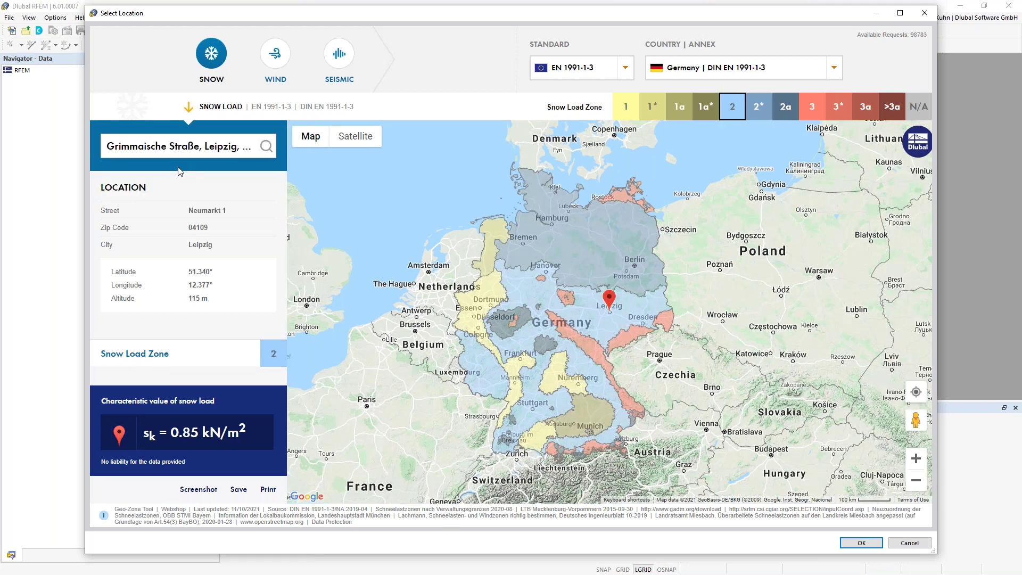
{"action": "left_click", "coordinate": [860, 543]}
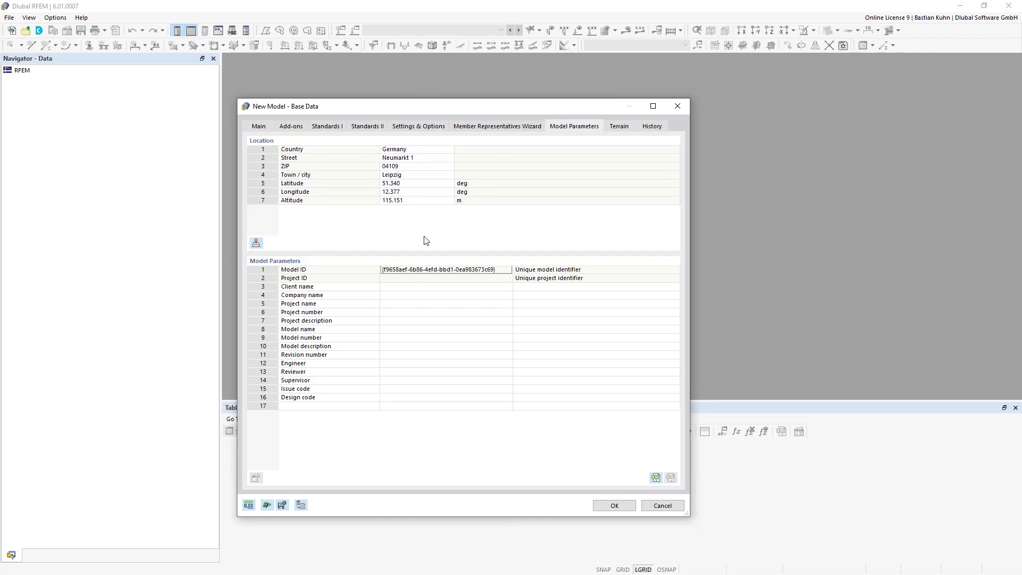
{"action": "left_click", "coordinate": [613, 506]}
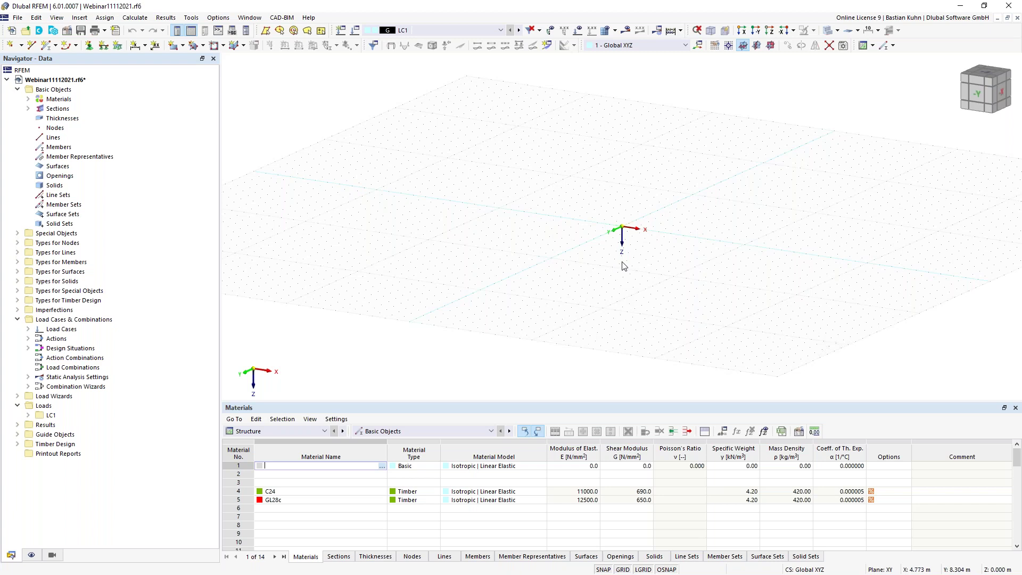
- Start a new member of type Beam, enable its hinges option and open the hinge assignment for member start and end
{"action": "middle_click_drag", "start_coordinate": [620, 236], "coordinate": [553, 282]}
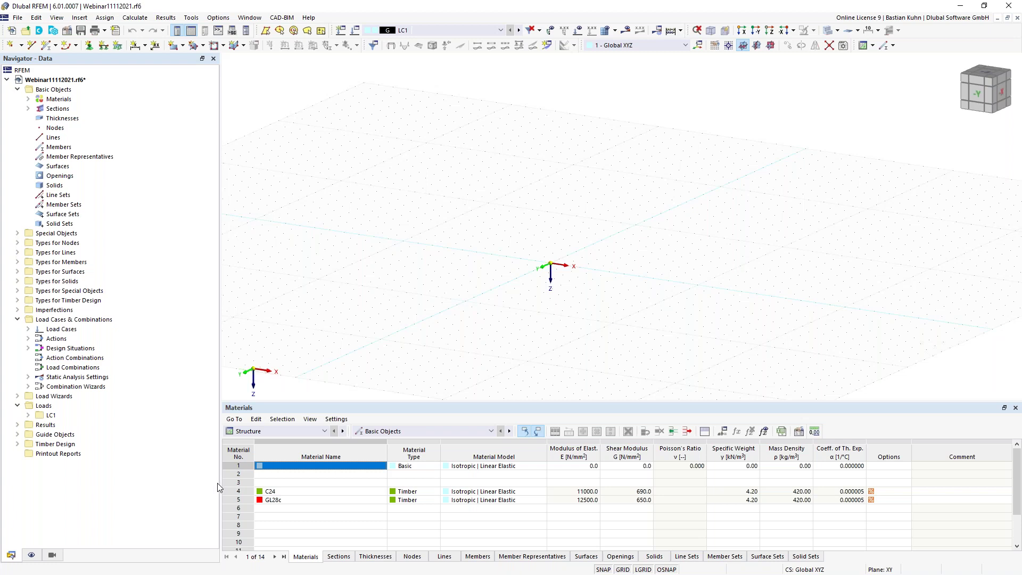
{"action": "middle_click_drag", "start_coordinate": [548, 343], "coordinate": [490, 357]}
{"action": "left_click", "coordinate": [48, 46]}
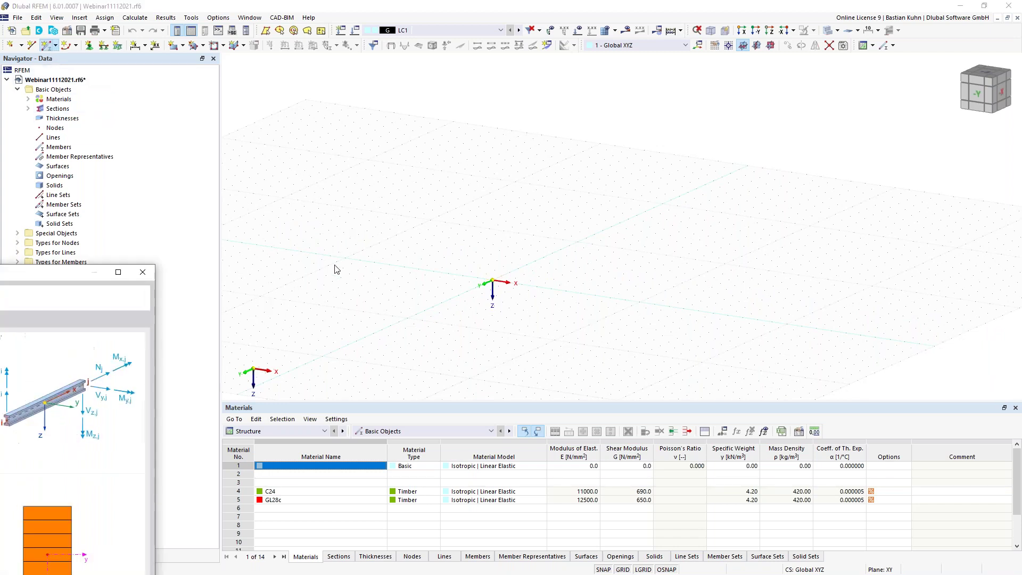
{"action": "left_click_drag", "start_coordinate": [46, 274], "coordinate": [692, 59]}
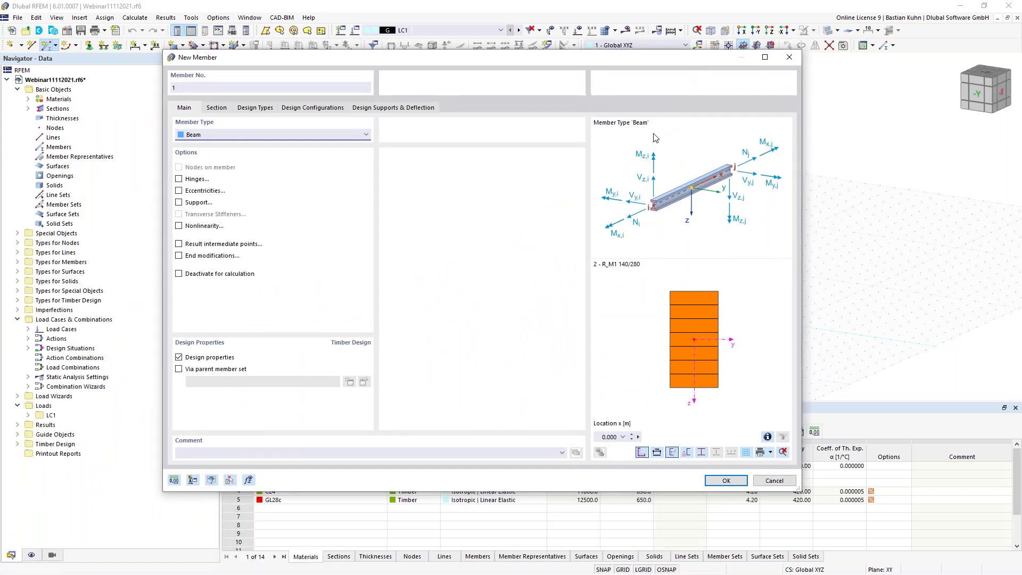
{"action": "left_click", "coordinate": [352, 136]}
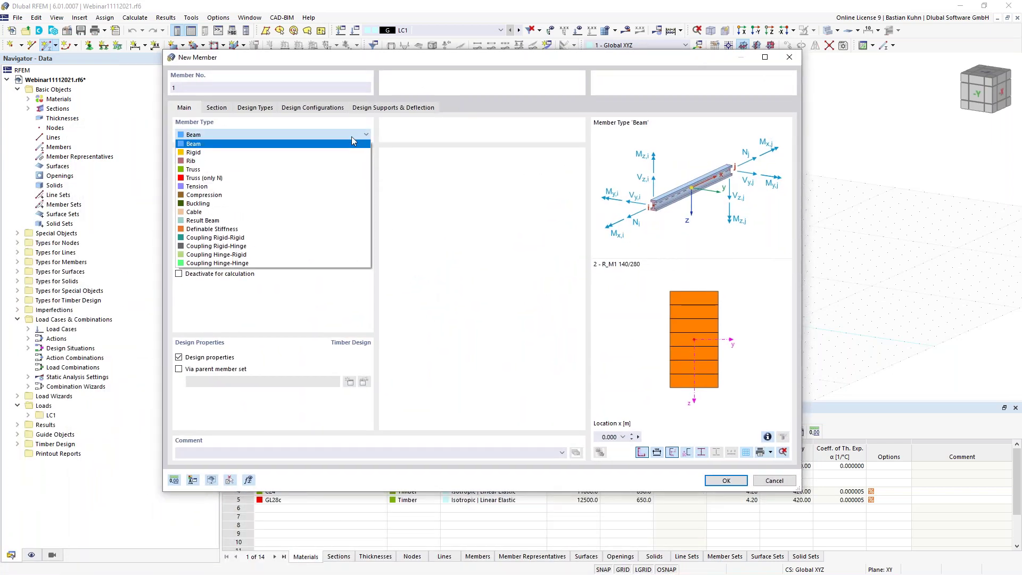
{"action": "left_click", "coordinate": [430, 192]}
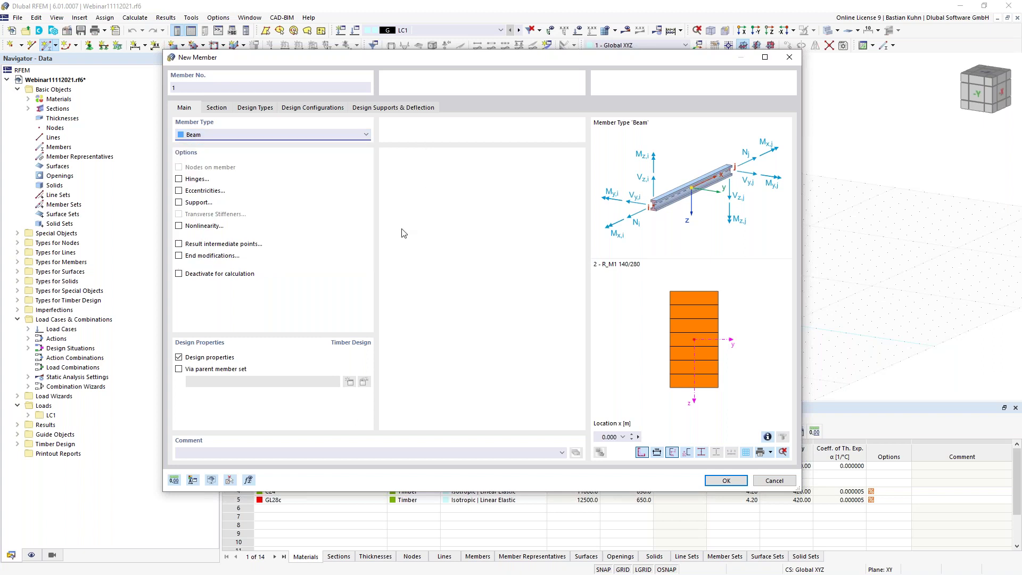
{"action": "left_click", "coordinate": [179, 179]}
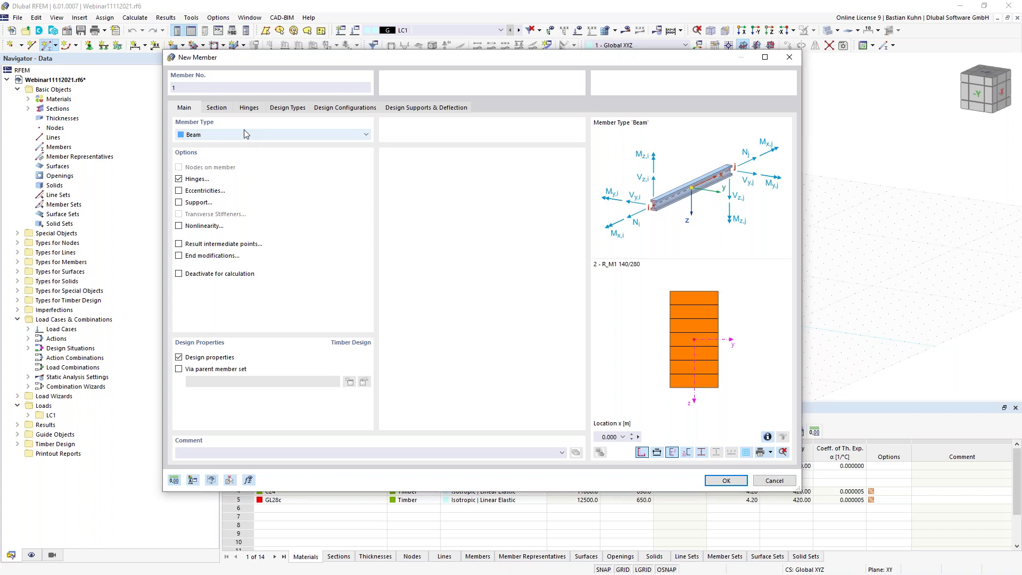
{"action": "left_click", "coordinate": [248, 109]}
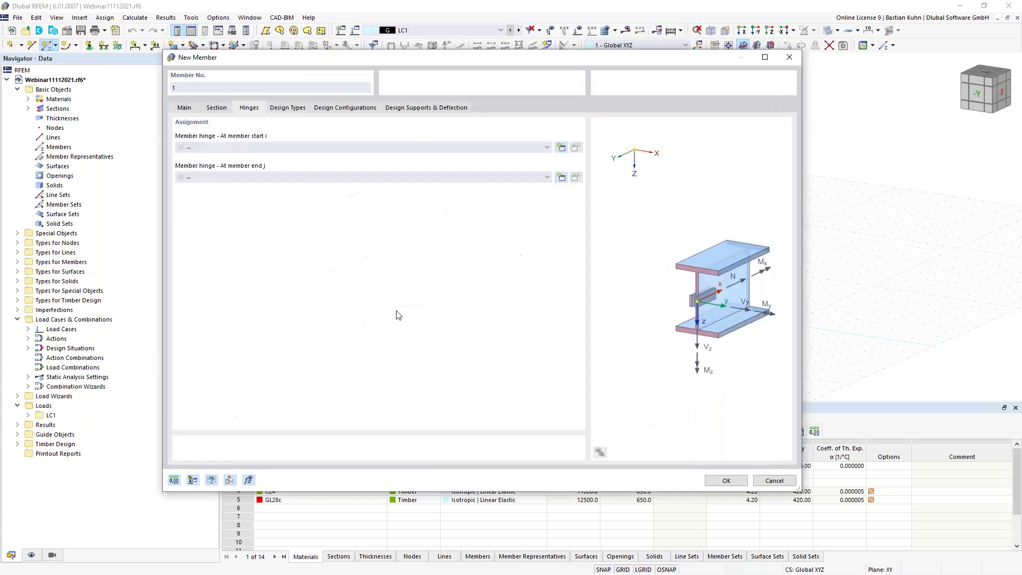
- Try the linear and top-aligned saddle section distributions for the member and return the distribution type to Uniform
{"action": "left_click", "coordinate": [220, 110]}
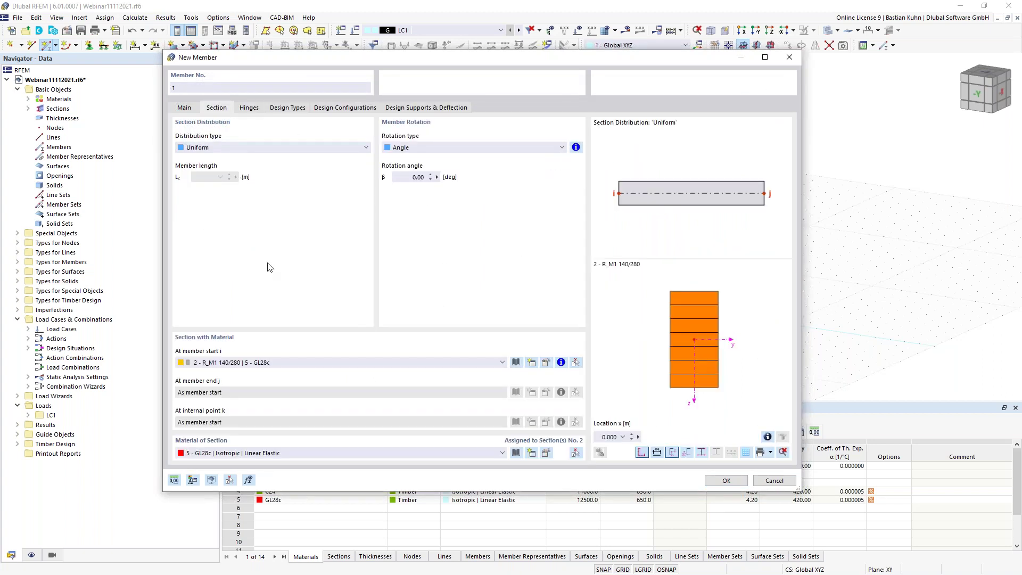
{"action": "left_click", "coordinate": [343, 148]}
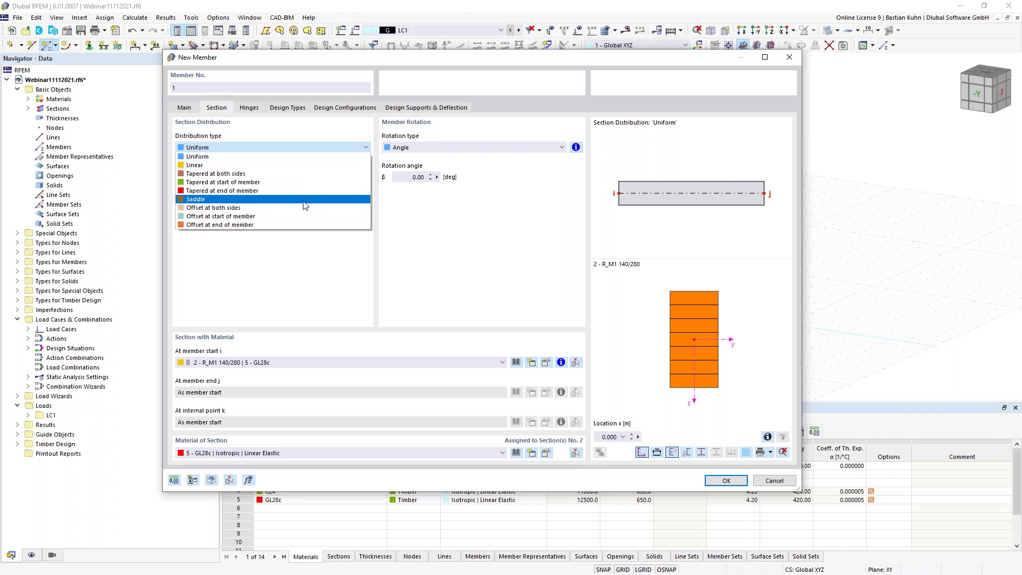
{"action": "left_click", "coordinate": [303, 165]}
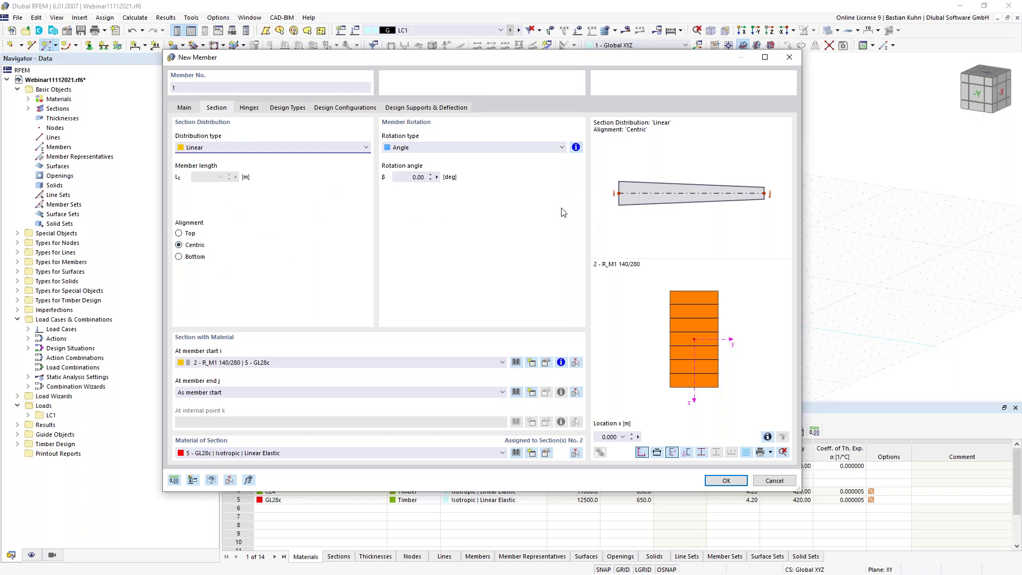
{"action": "left_click", "coordinate": [355, 149]}
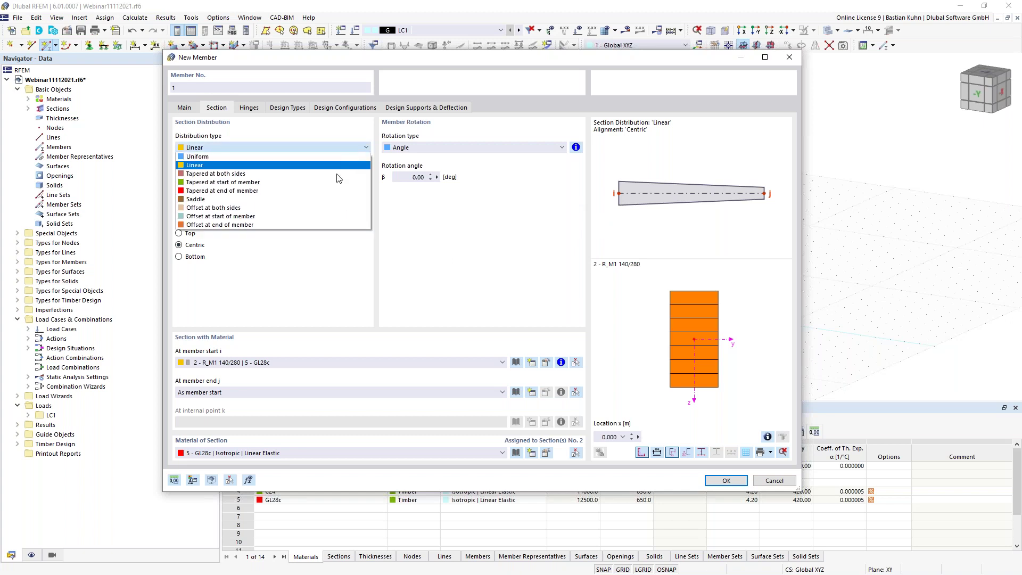
{"action": "left_click", "coordinate": [343, 201]}
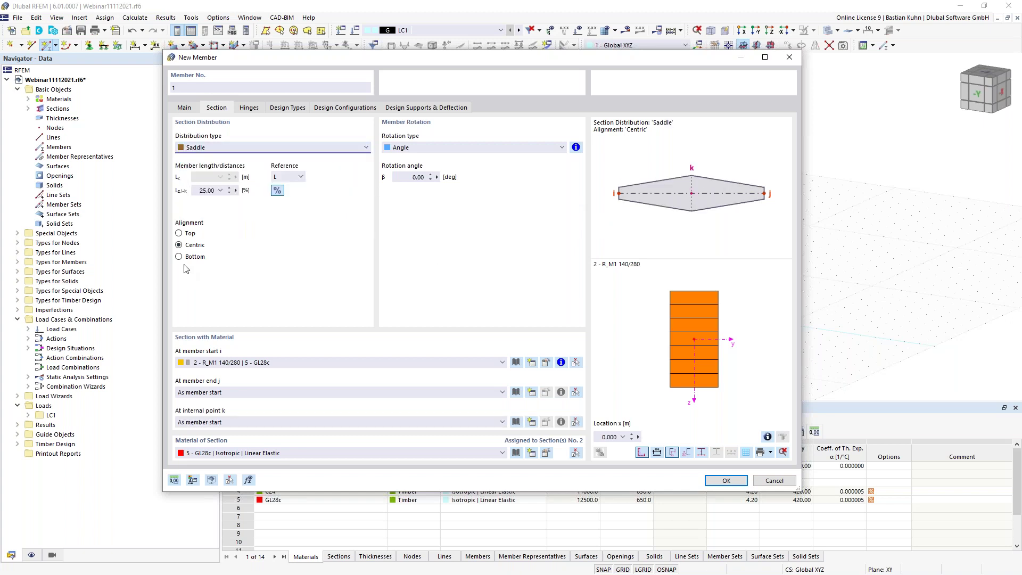
{"action": "left_click", "coordinate": [180, 233]}
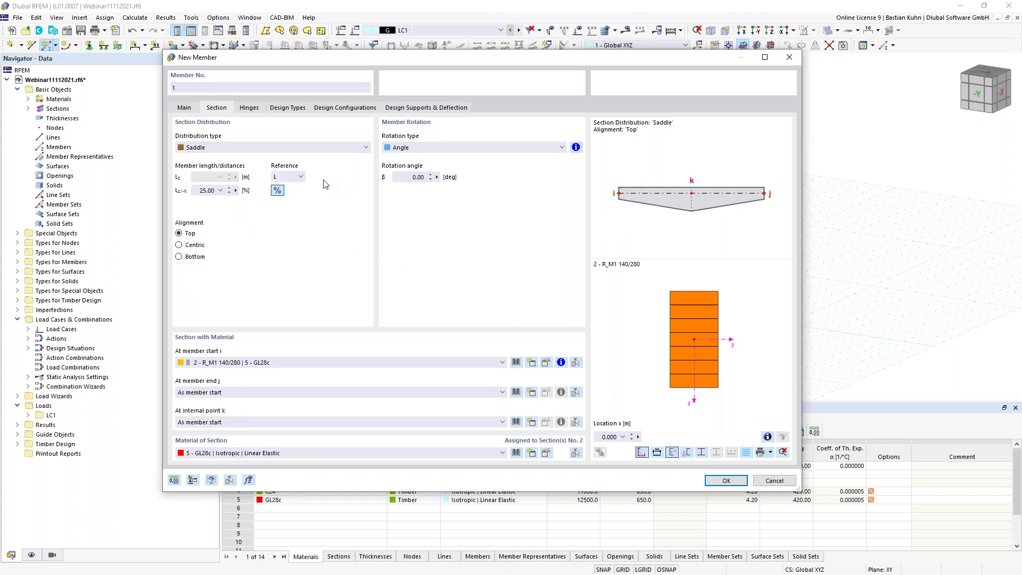
{"action": "left_click", "coordinate": [336, 147]}
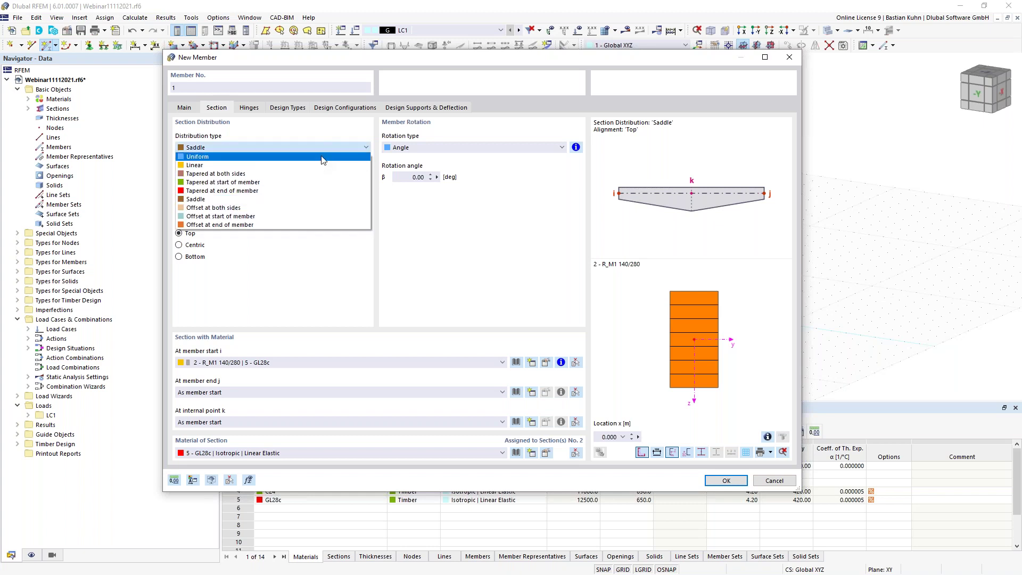
{"action": "left_click", "coordinate": [325, 157]}
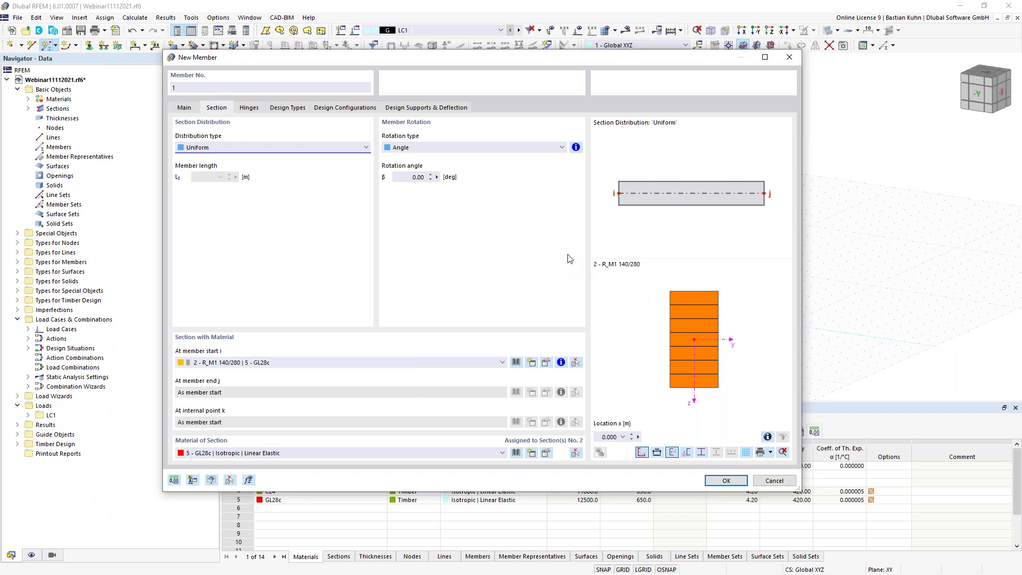
- Add a rectangular Parametric - Massive I section R_M1 500/1000 from the section library for the member start
{"action": "left_click", "coordinate": [516, 363]}
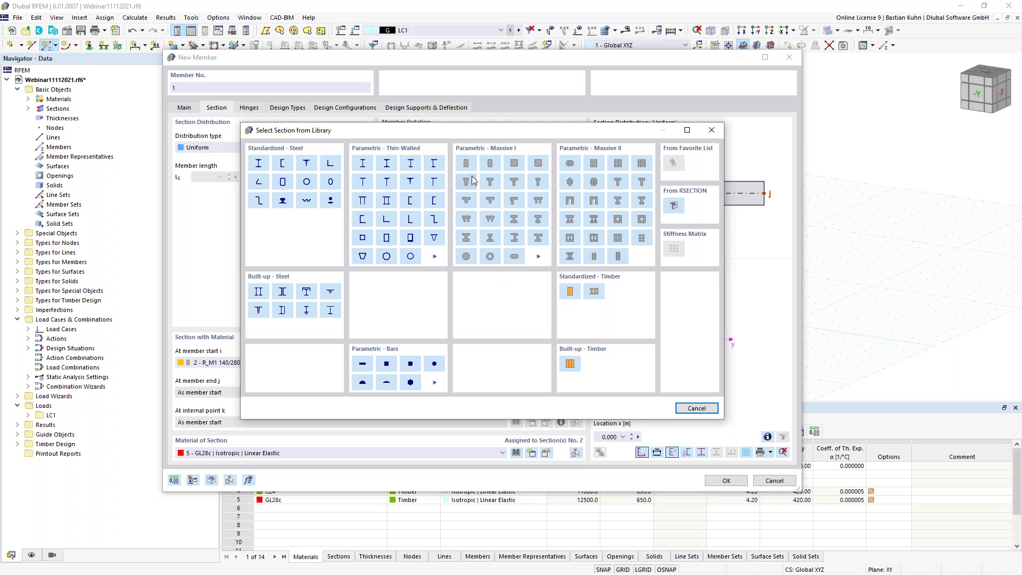
{"action": "left_click", "coordinate": [537, 256]}
{"action": "left_click", "coordinate": [464, 165]}
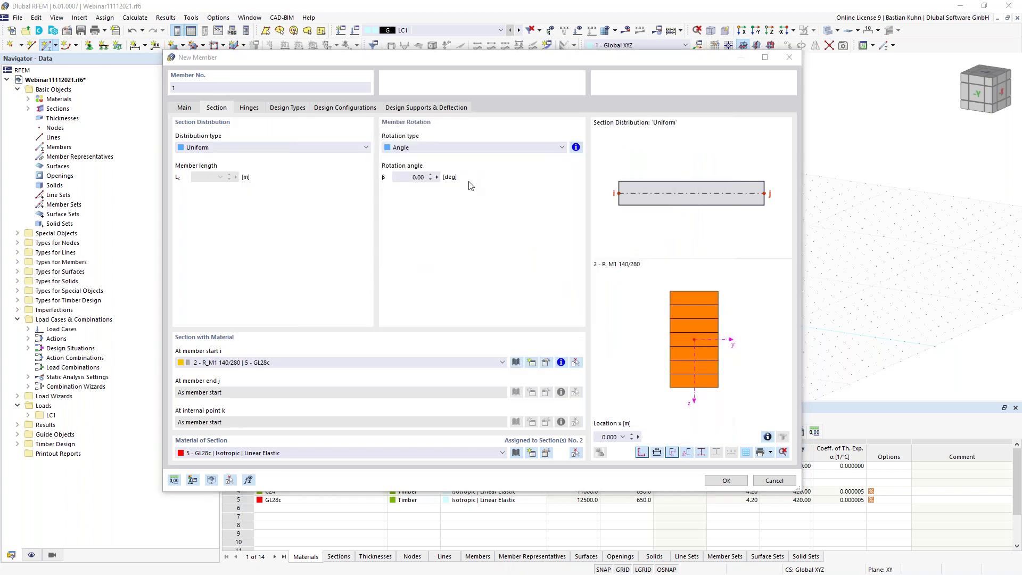
{"action": "double_click", "coordinate": [58, 109]}
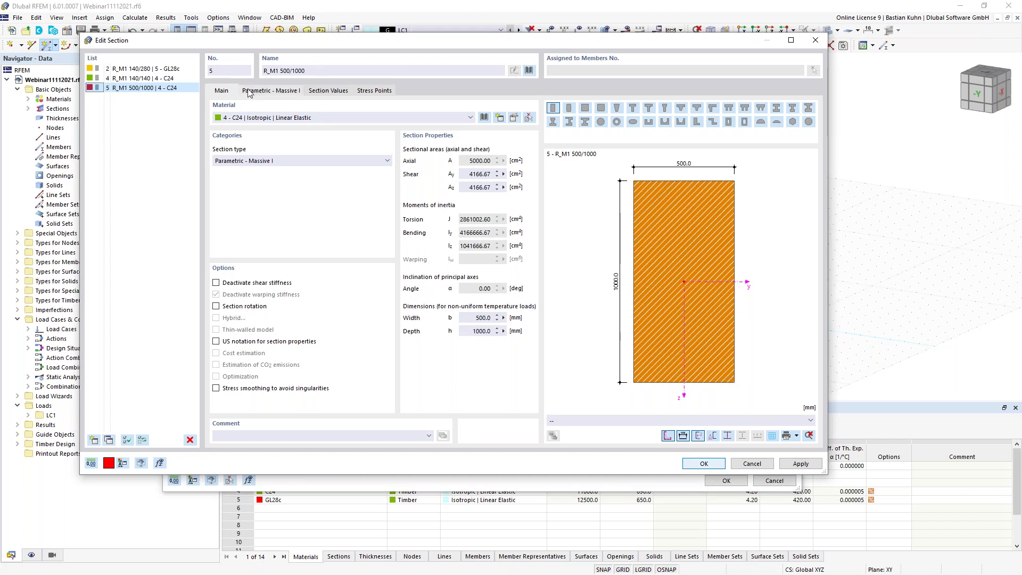
- For section R_M1 140/140, filter the European Union timber materials to Solid Timber, search for C24 and assign it from the library
{"action": "left_click", "coordinate": [160, 78]}
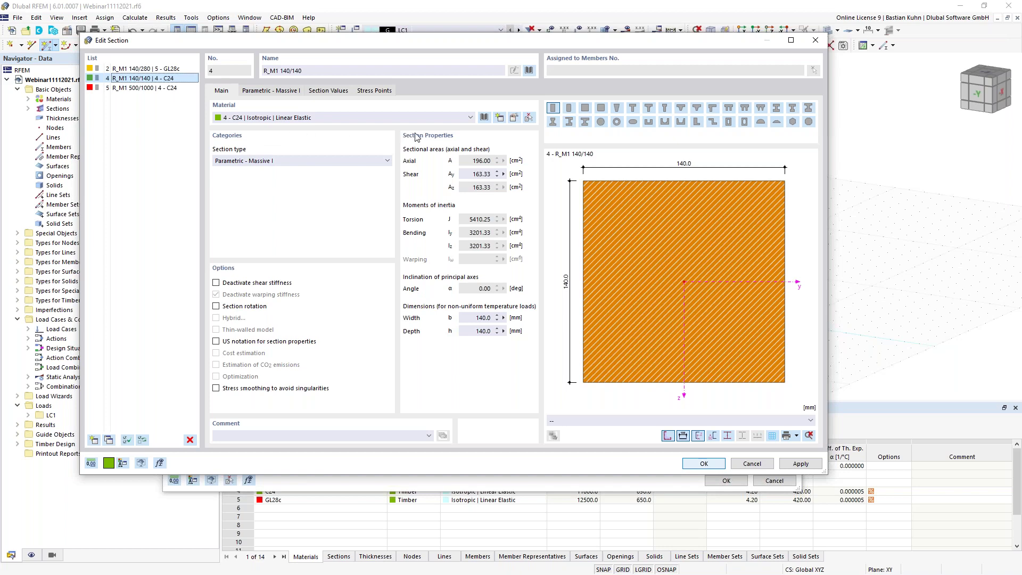
{"action": "left_click", "coordinate": [484, 117]}
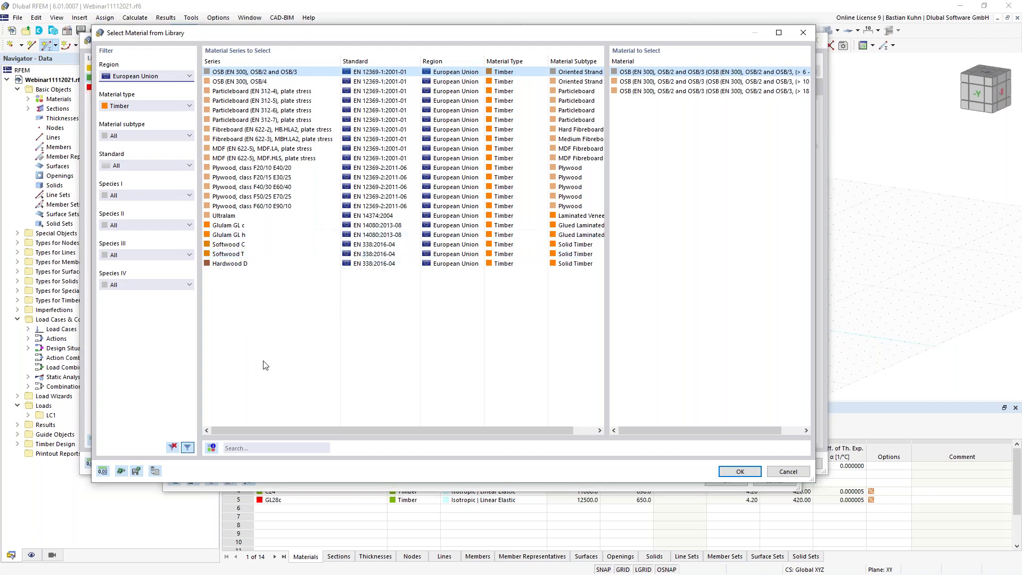
{"action": "left_click", "coordinate": [179, 106]}
{"action": "left_click", "coordinate": [170, 141]}
{"action": "left_click", "coordinate": [138, 78]}
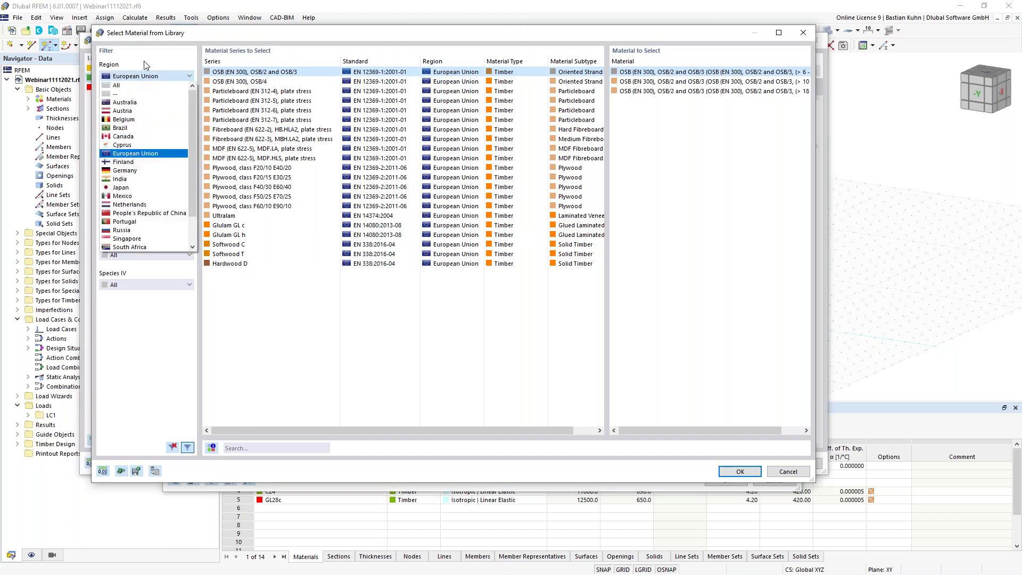
{"action": "left_click", "coordinate": [147, 67]}
{"action": "left_click", "coordinate": [156, 135]}
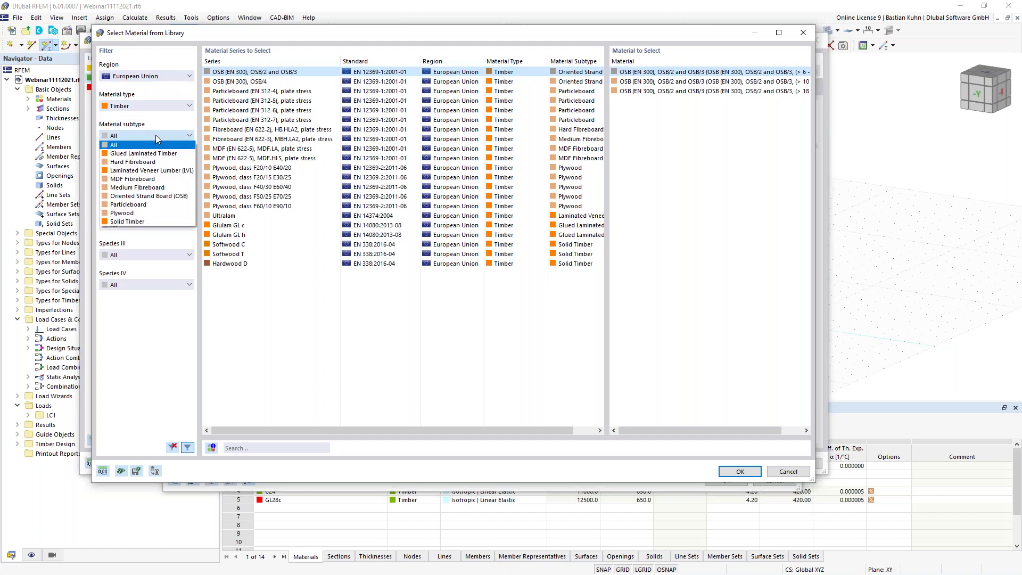
{"action": "left_click", "coordinate": [154, 220]}
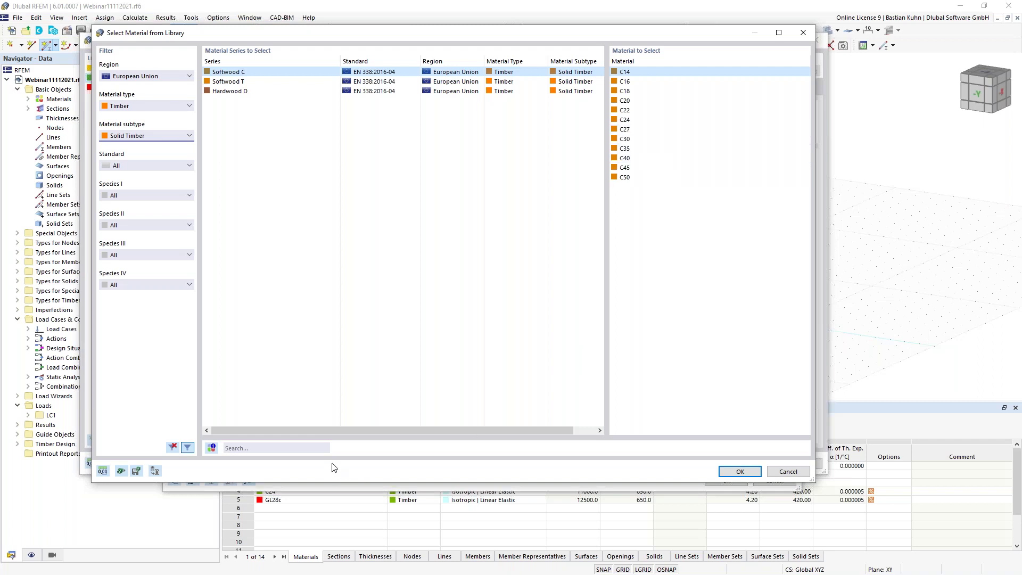
{"action": "left_click", "coordinate": [309, 448]}
{"action": "type", "text": "C24"}
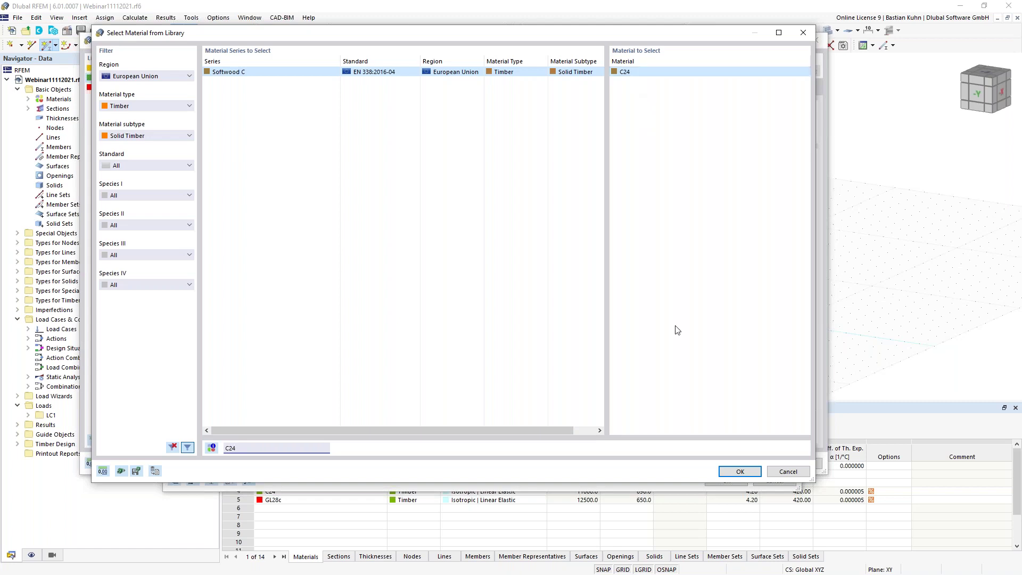
{"action": "left_click", "coordinate": [728, 471]}
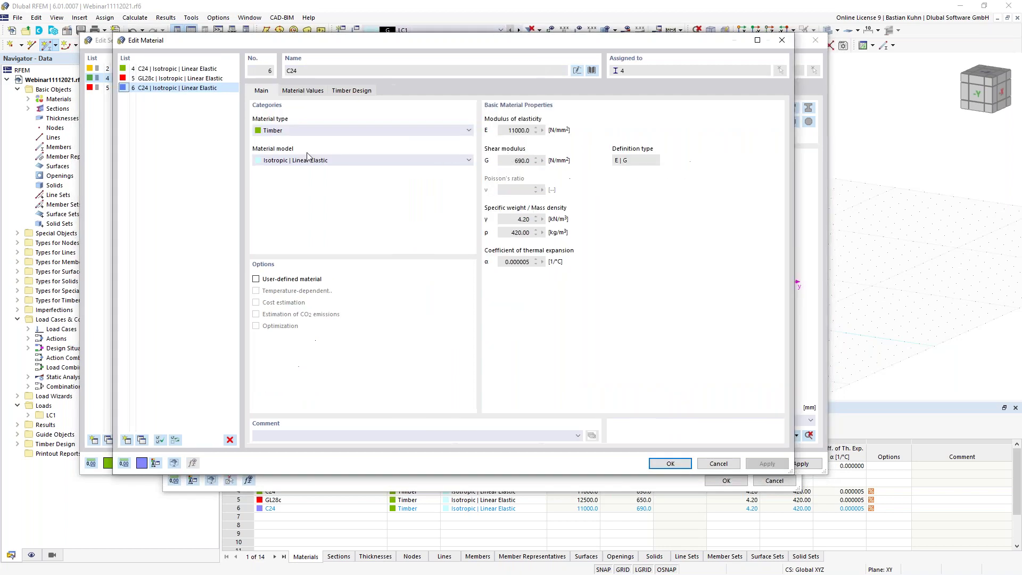
- Review the new C24 material's characteristic values and its timber design factors, including the fire resistance data, and accept the material
{"action": "left_click", "coordinate": [304, 91]}
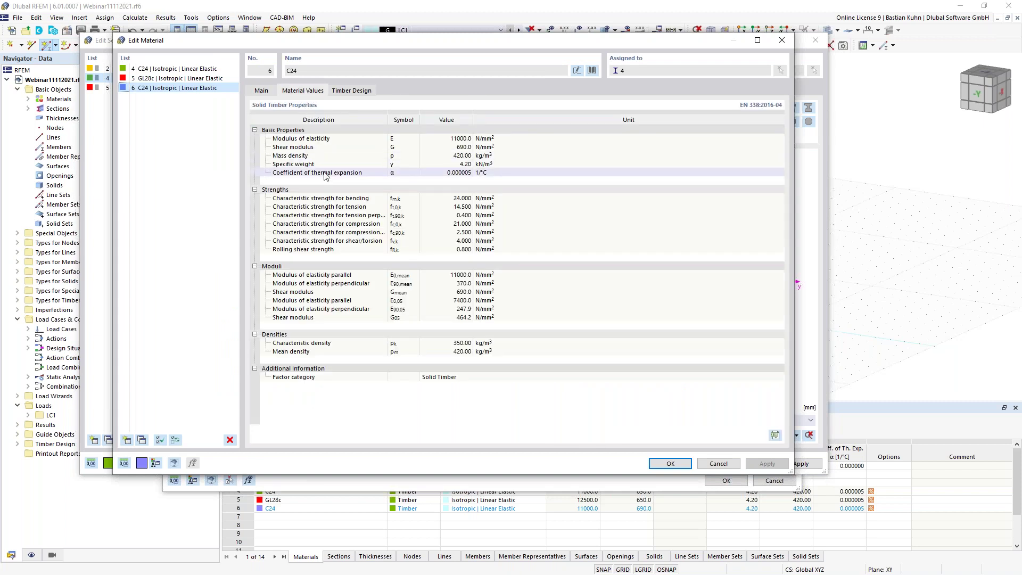
{"action": "left_click", "coordinate": [352, 91]}
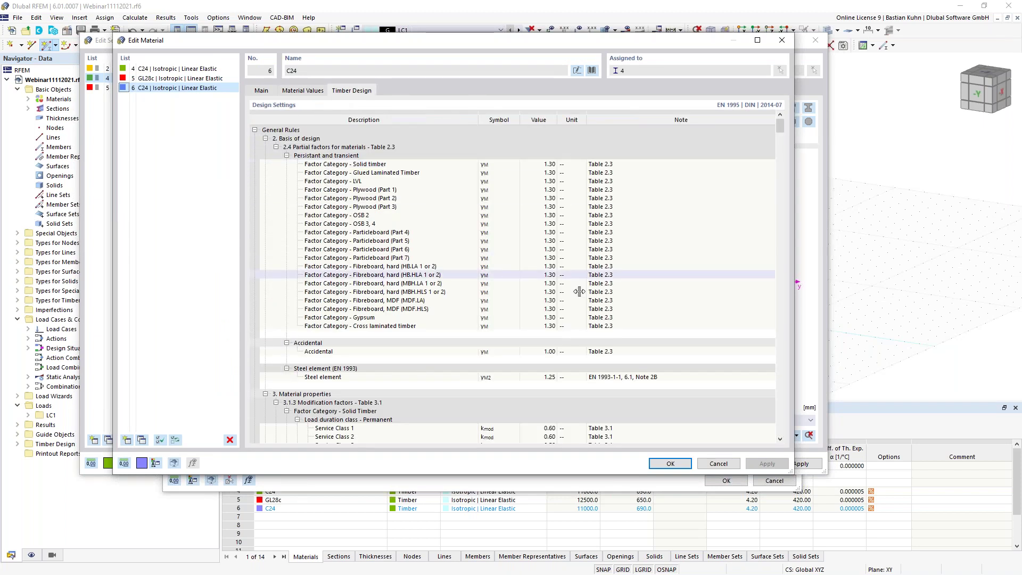
{"action": "left_click", "coordinate": [265, 138]}
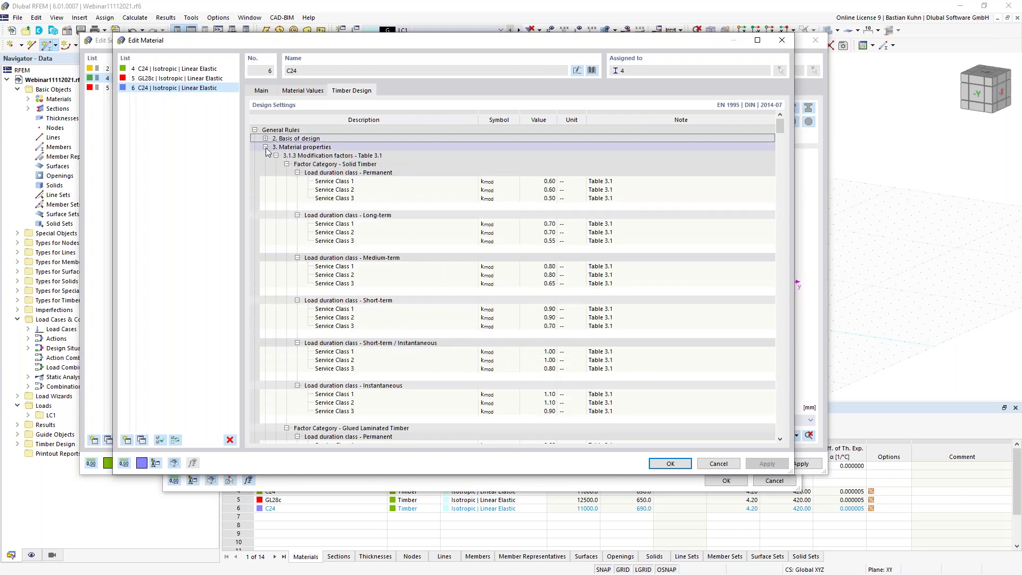
{"action": "left_click", "coordinate": [265, 147]}
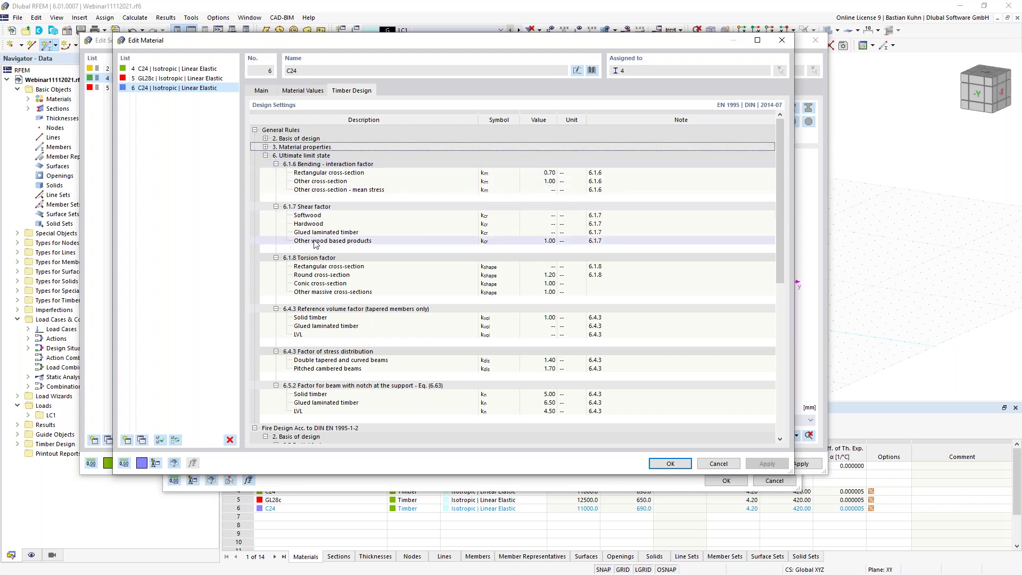
{"action": "scroll", "coordinate": [471, 352], "scroll_direction": "down", "scroll_amount": 5}
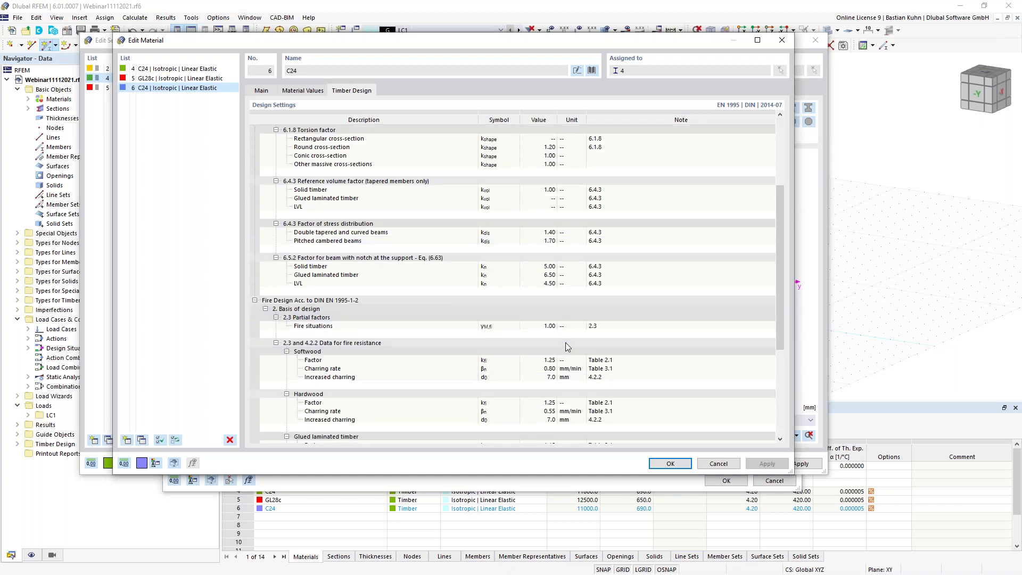
{"action": "left_click", "coordinate": [542, 326]}
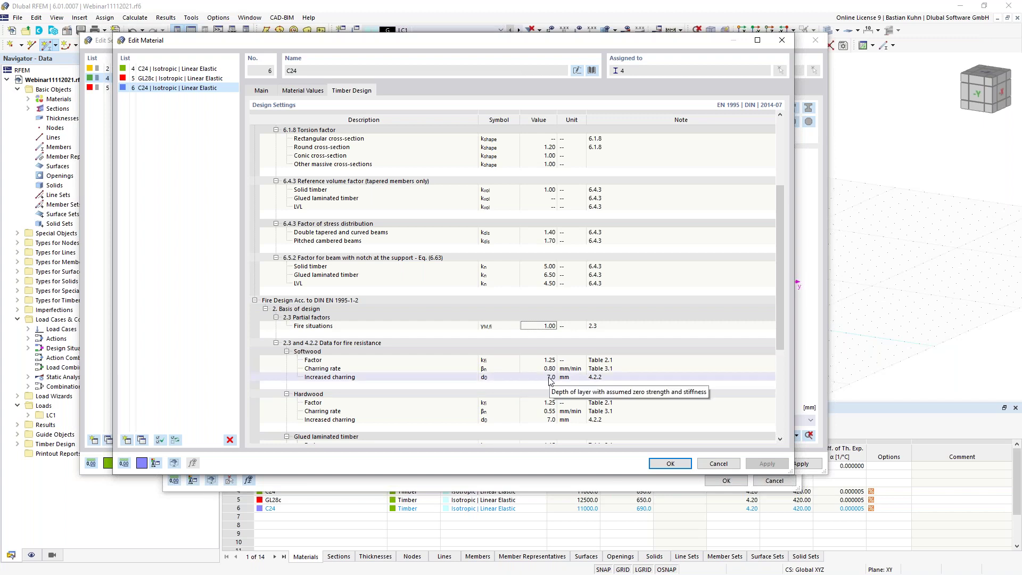
{"action": "left_click", "coordinate": [669, 464]}
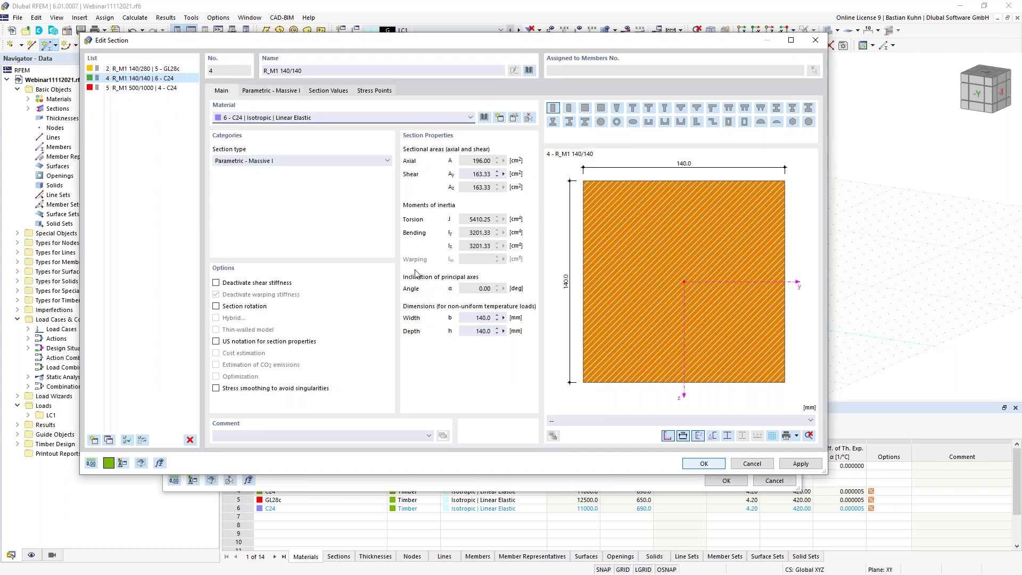
- Accept the section edits and assign section 4 - R_M1 140/140 in C24 to the member start
{"action": "left_click", "coordinate": [690, 464]}
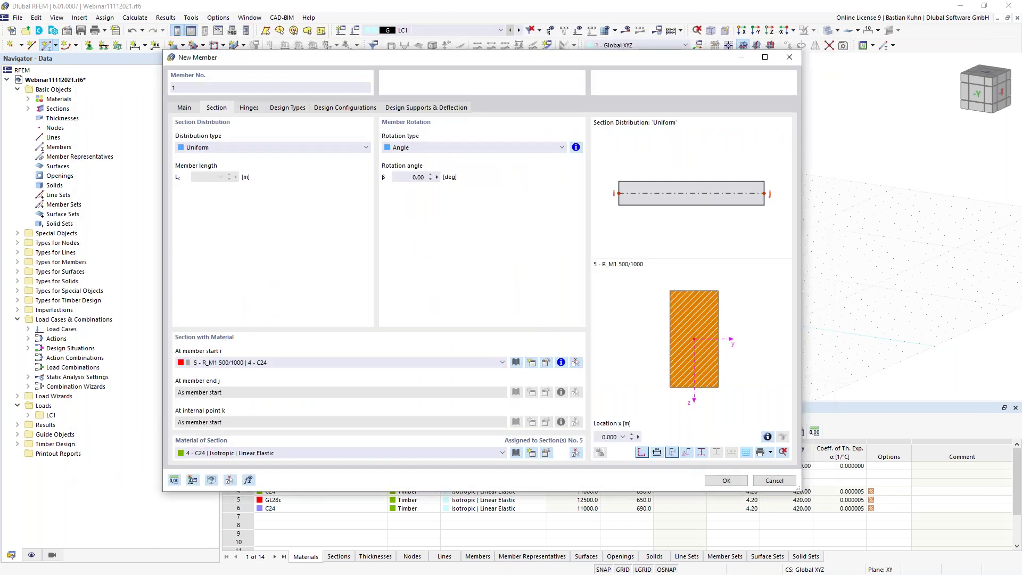
{"action": "left_click", "coordinate": [486, 363]}
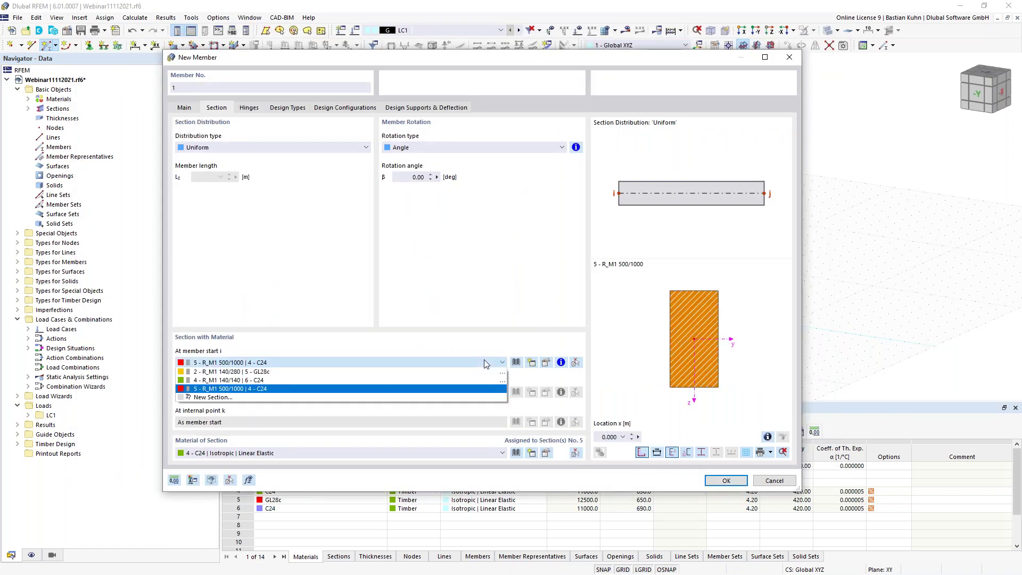
{"action": "left_click", "coordinate": [465, 380]}
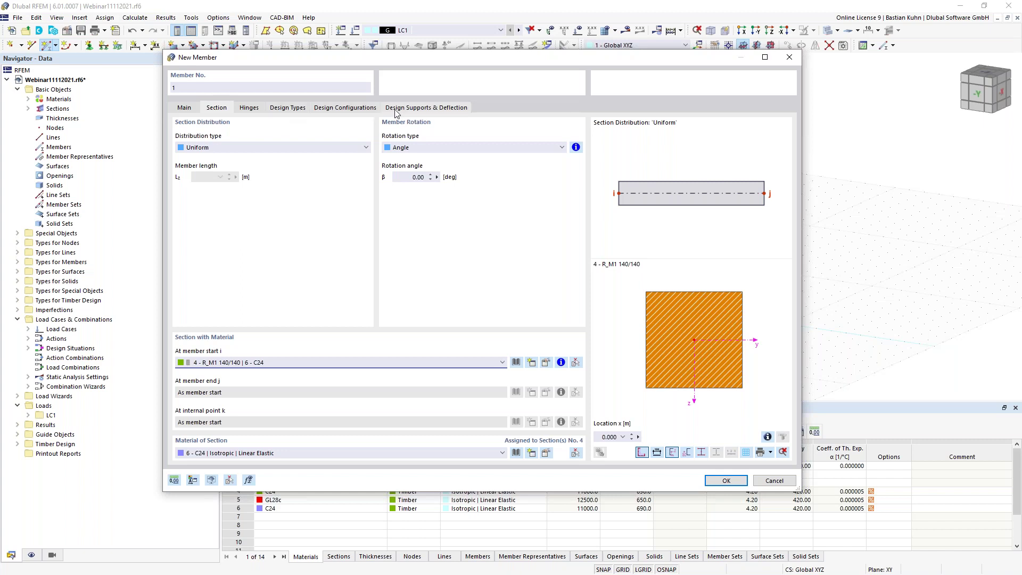
- Review the new member's timber design types and design configurations, keeping Service Class 1 and the default configurations, and accept the member definition
{"action": "left_click", "coordinate": [290, 110]}
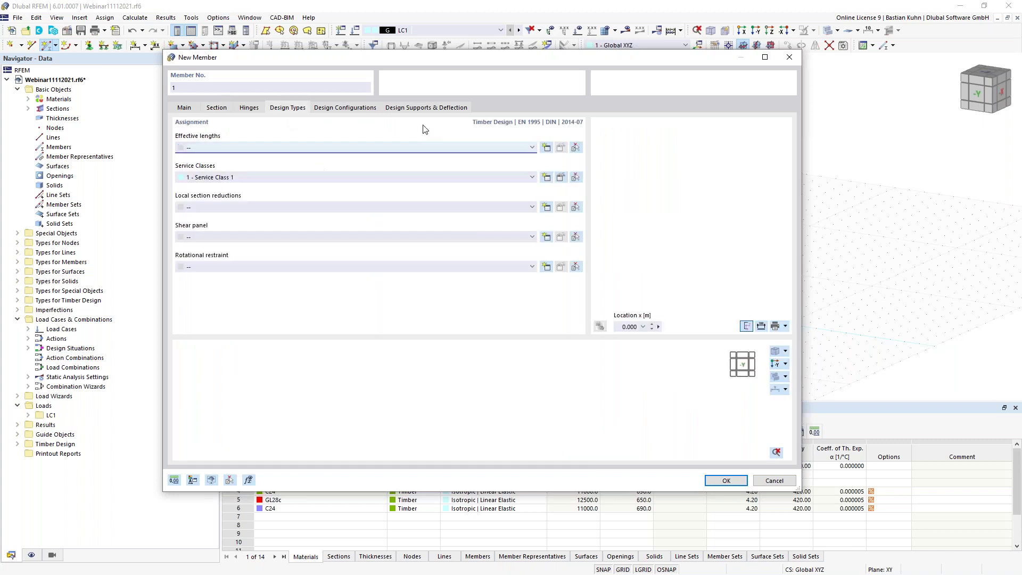
{"action": "left_click", "coordinate": [338, 108]}
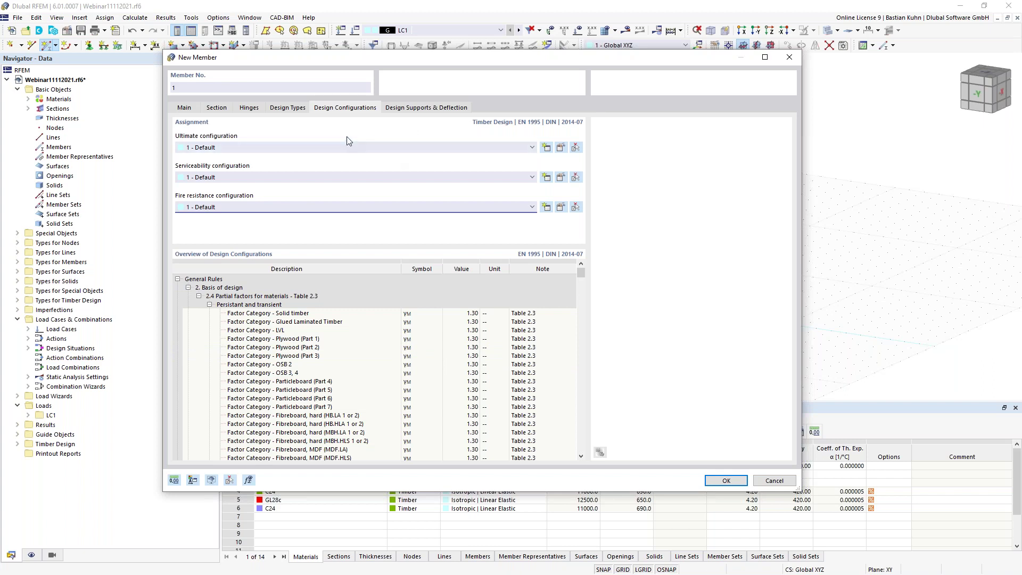
{"action": "left_click", "coordinate": [720, 480]}
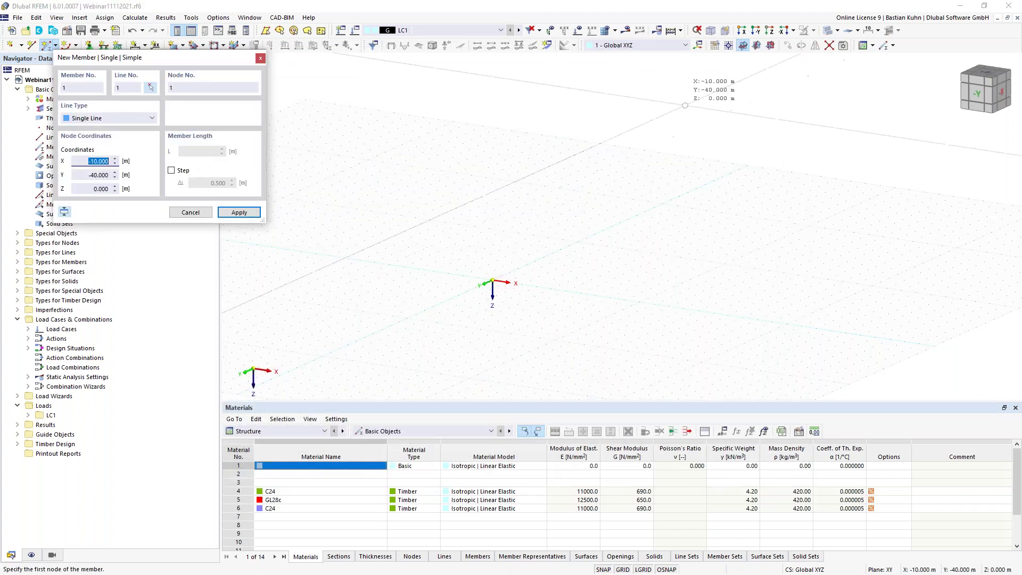
- Switch the work plane to XZ, draw a 4 m vertical column upward from the origin and expand the member representatives
{"action": "left_click", "coordinate": [770, 45]}
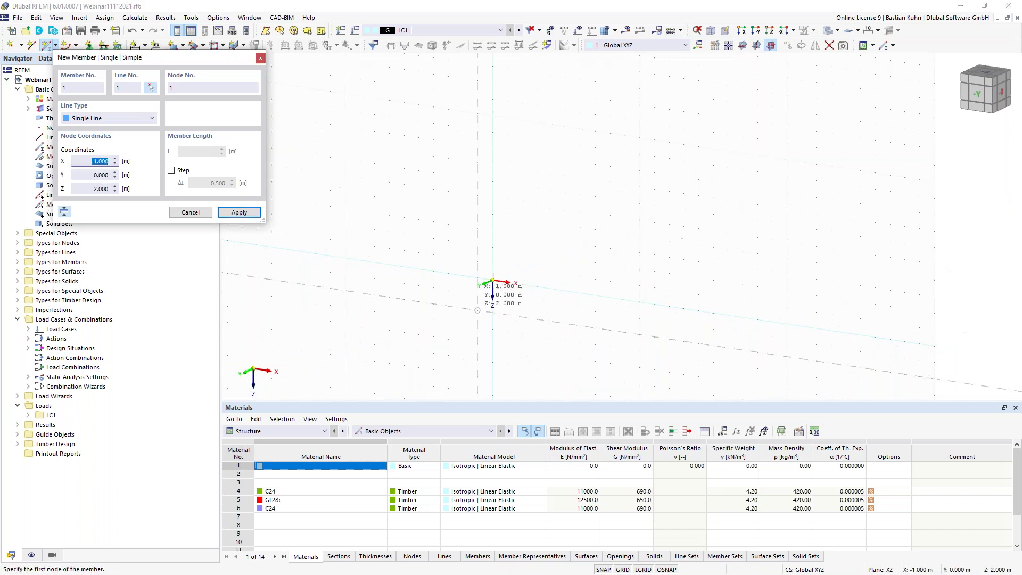
{"action": "left_click", "coordinate": [493, 281]}
{"action": "middle_click_drag", "start_coordinate": [454, 220], "coordinate": [452, 242]}
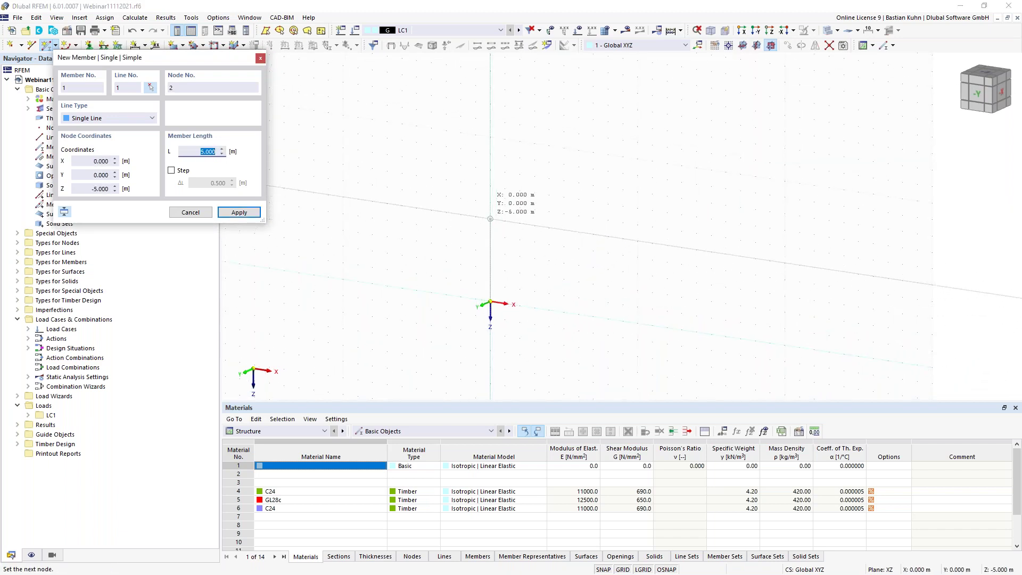
{"action": "left_click", "coordinate": [490, 235]}
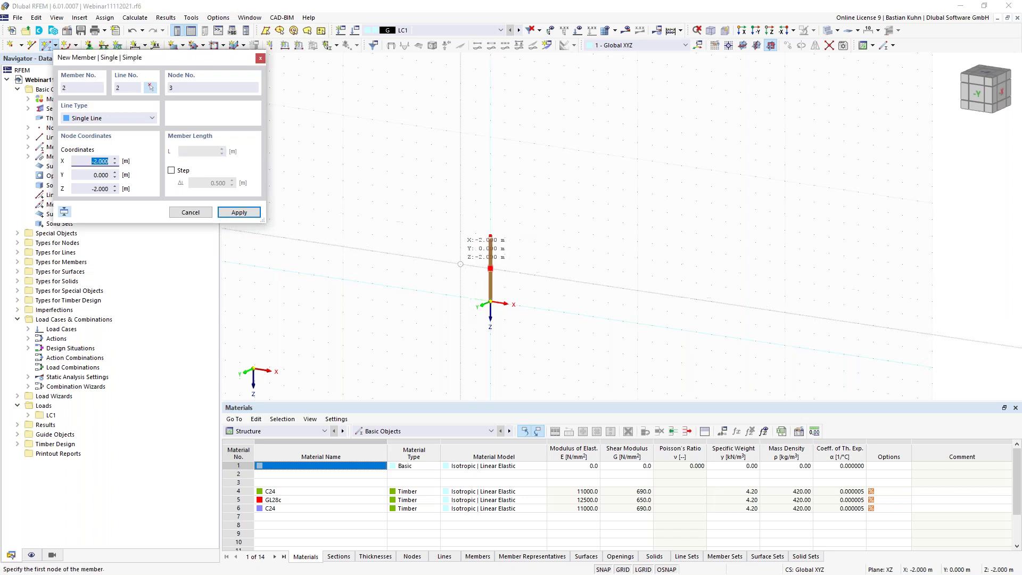
{"action": "key", "text": "Escape"}
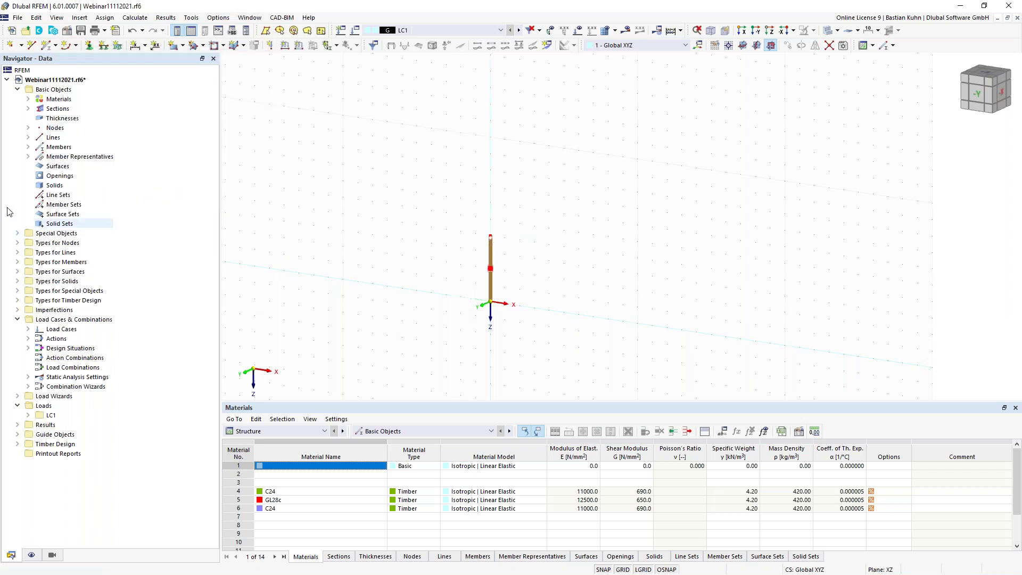
{"action": "left_click", "coordinate": [28, 157]}
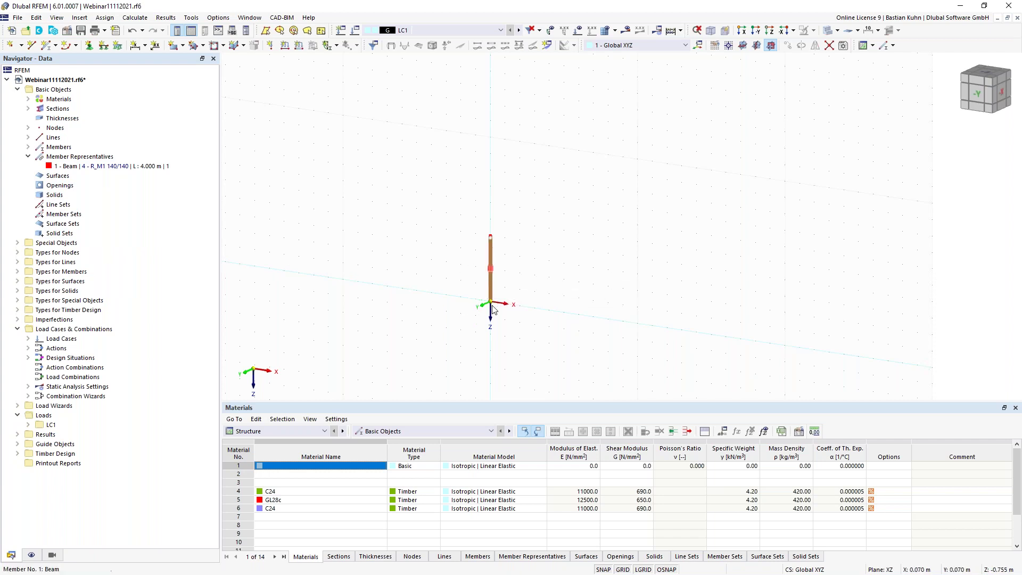
- Assign nodal support 1 to the column's base node at the origin
{"action": "left_click", "coordinate": [89, 45]}
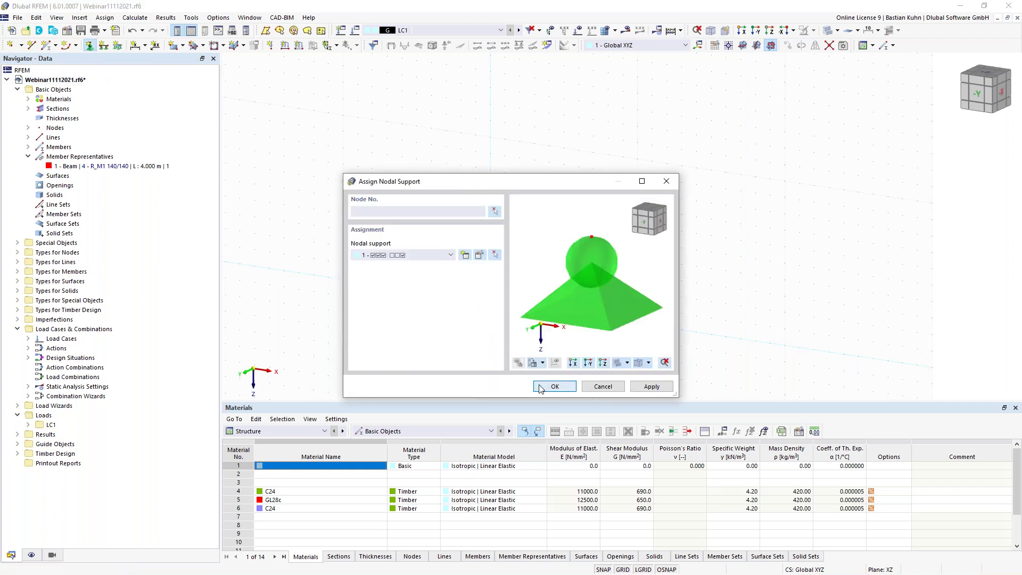
{"action": "left_click", "coordinate": [555, 386]}
{"action": "left_click_drag", "start_coordinate": [529, 347], "coordinate": [434, 278]}
- Enlarge the display size of the nodal support symbol at the column base
{"action": "scroll", "coordinate": [478, 319], "scroll_direction": "up", "scroll_amount": 3}
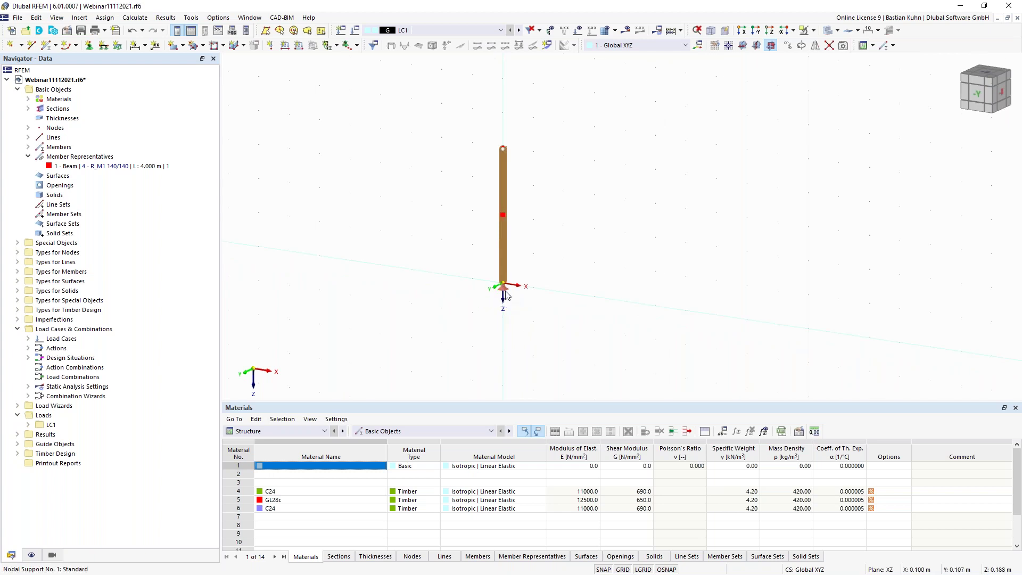
{"action": "right_click", "coordinate": [506, 295]}
{"action": "left_click_drag", "start_coordinate": [634, 103], "coordinate": [685, 107]}
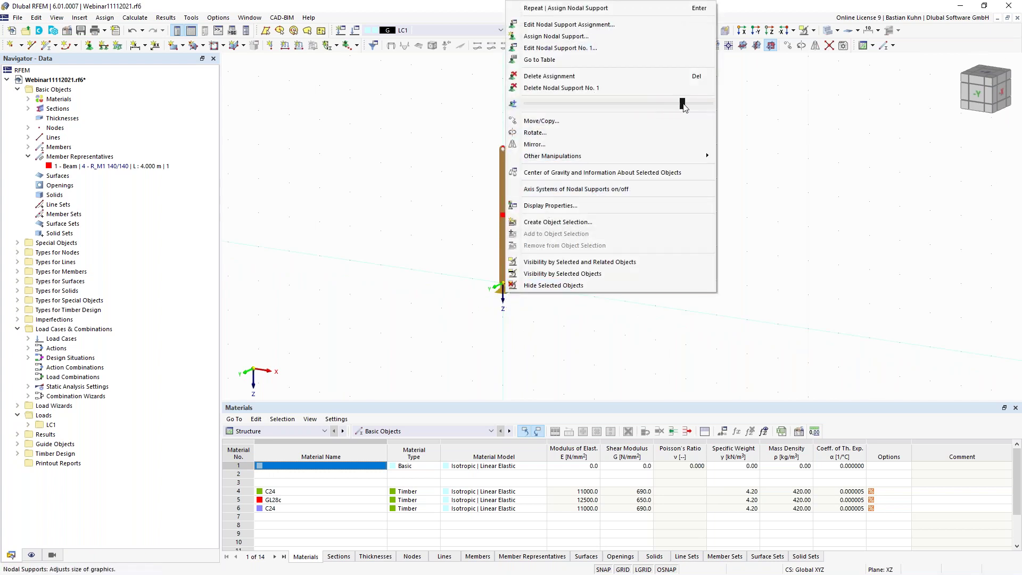
{"action": "left_click", "coordinate": [433, 238]}
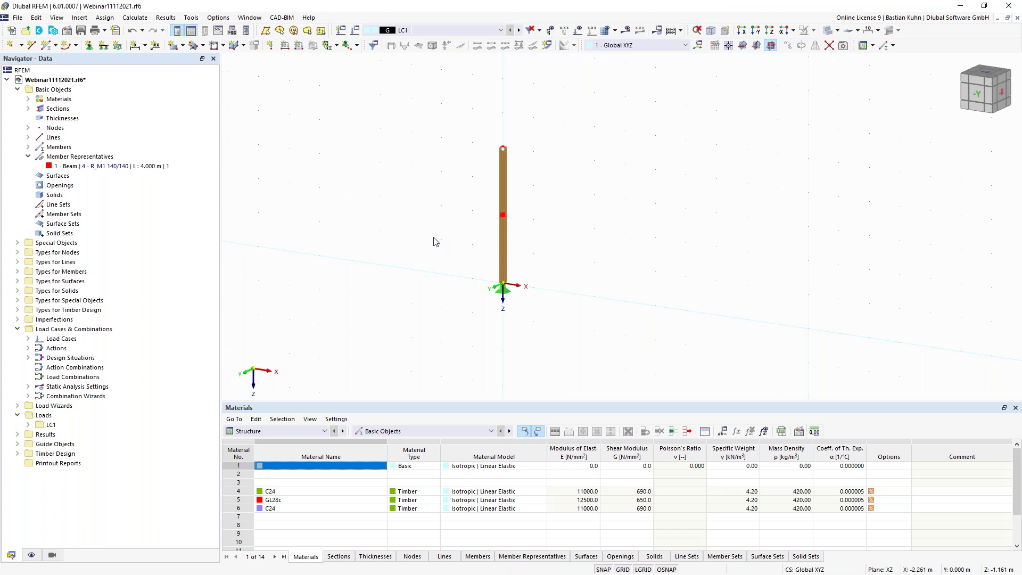
{"action": "right_click", "coordinate": [503, 291]}
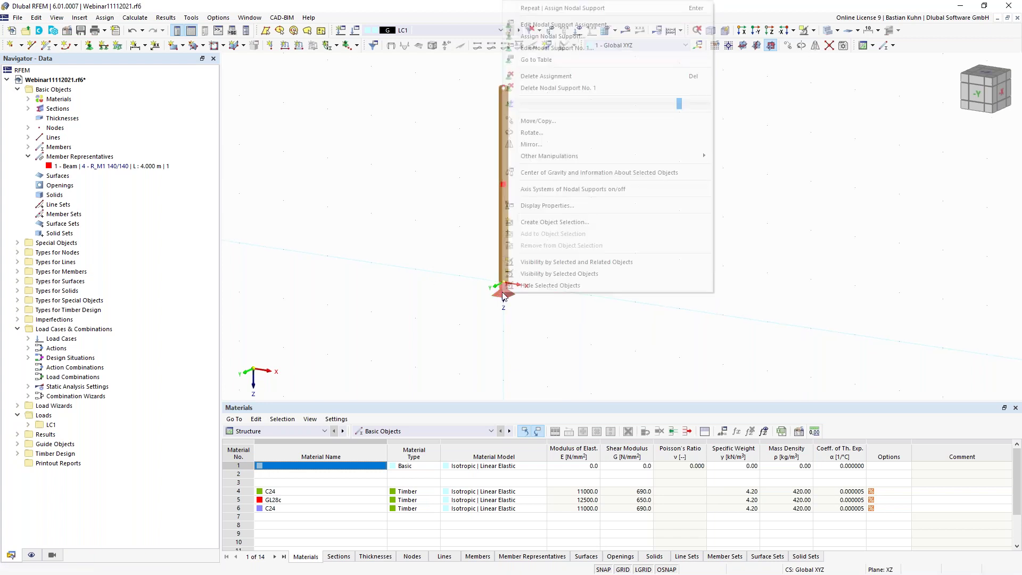
{"action": "left_click_drag", "start_coordinate": [680, 104], "coordinate": [689, 105]}
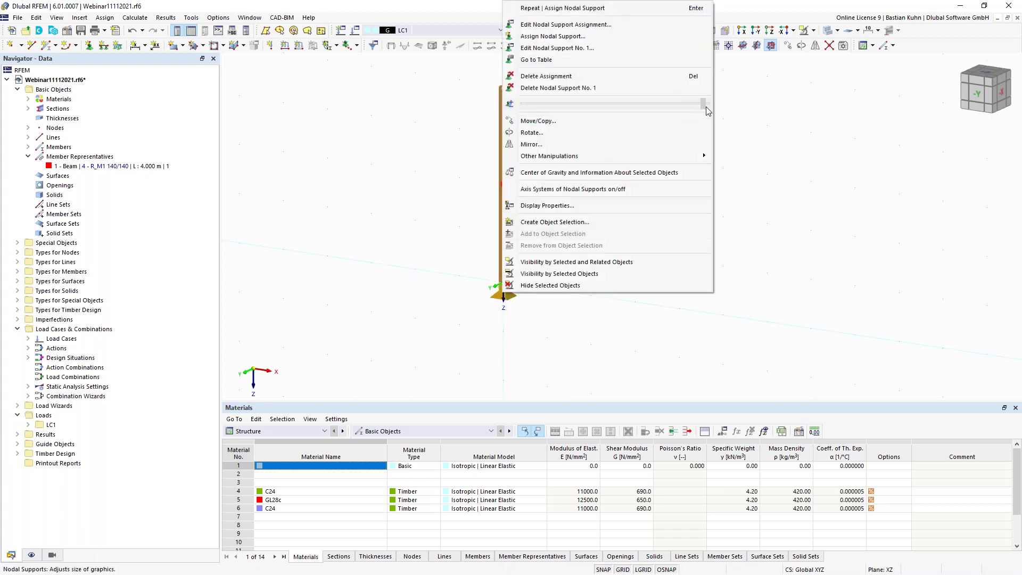
{"action": "left_click", "coordinate": [410, 241]}
- Copy the column together with its support and hinge once, displaced 14 m in the X direction
{"action": "scroll", "coordinate": [412, 243], "scroll_direction": "down", "scroll_amount": 2}
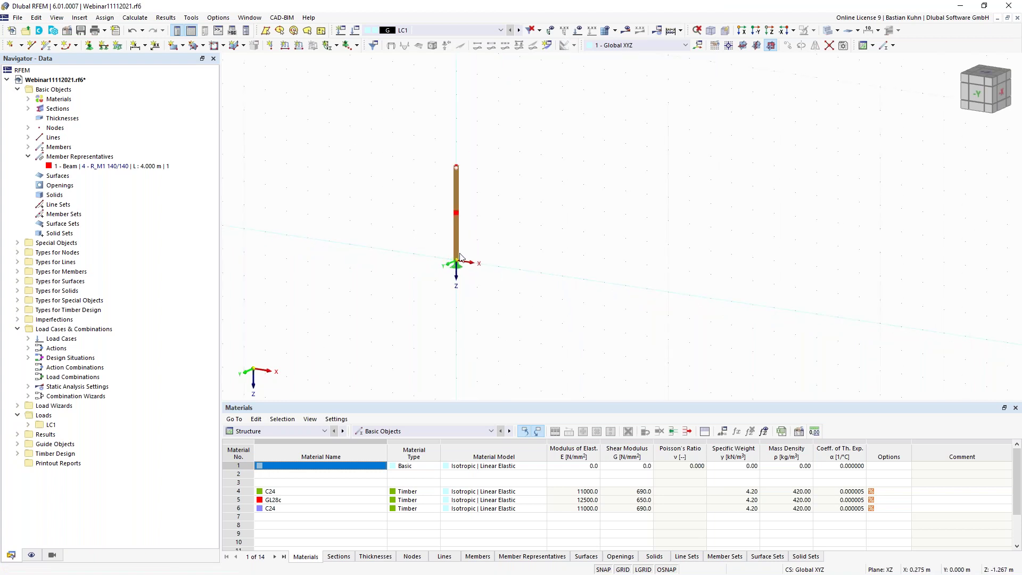
{"action": "middle_click_drag", "start_coordinate": [459, 236], "coordinate": [407, 267]}
{"action": "left_click_drag", "start_coordinate": [323, 146], "coordinate": [441, 319]}
{"action": "right_click", "coordinate": [405, 273]}
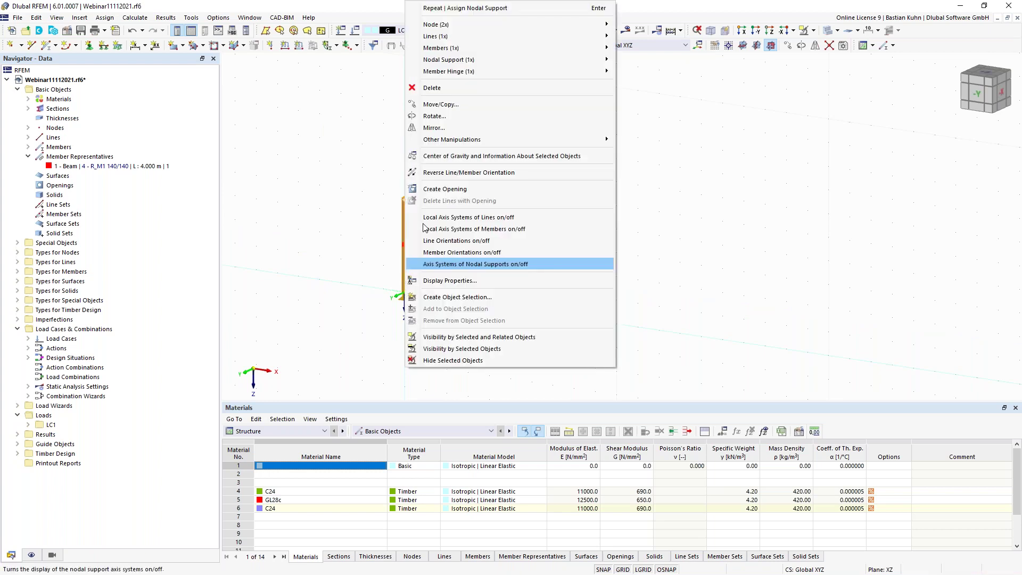
{"action": "left_click", "coordinate": [483, 105]}
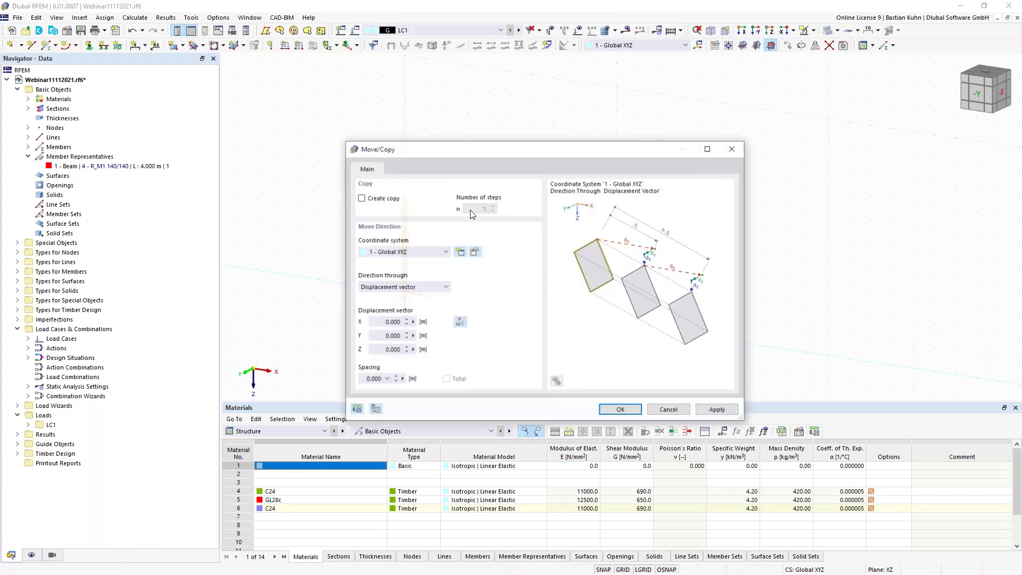
{"action": "left_click", "coordinate": [383, 322]}
{"action": "type", "text": "14"}
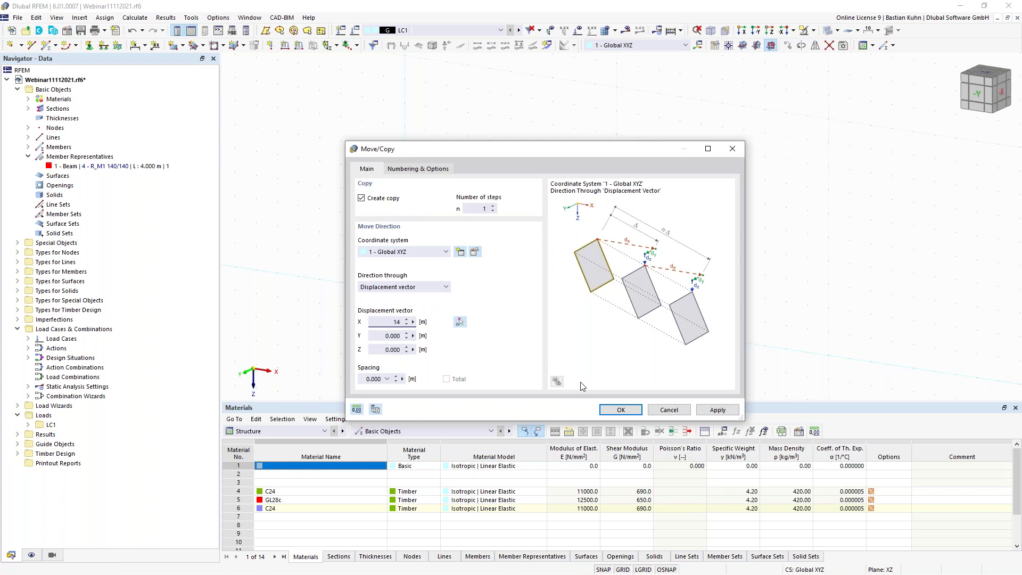
{"action": "left_click", "coordinate": [612, 409]}
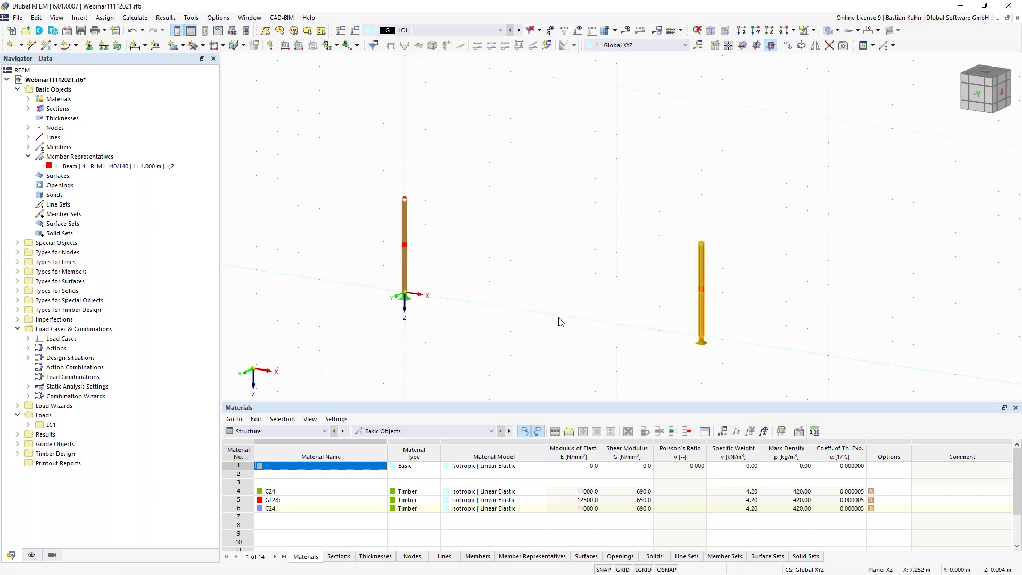
- Draw a beam member with section 2 - R_M1 140/280 in GL28c between the heads of the two columns
{"action": "scroll", "coordinate": [559, 322], "scroll_direction": "down", "scroll_amount": 3}
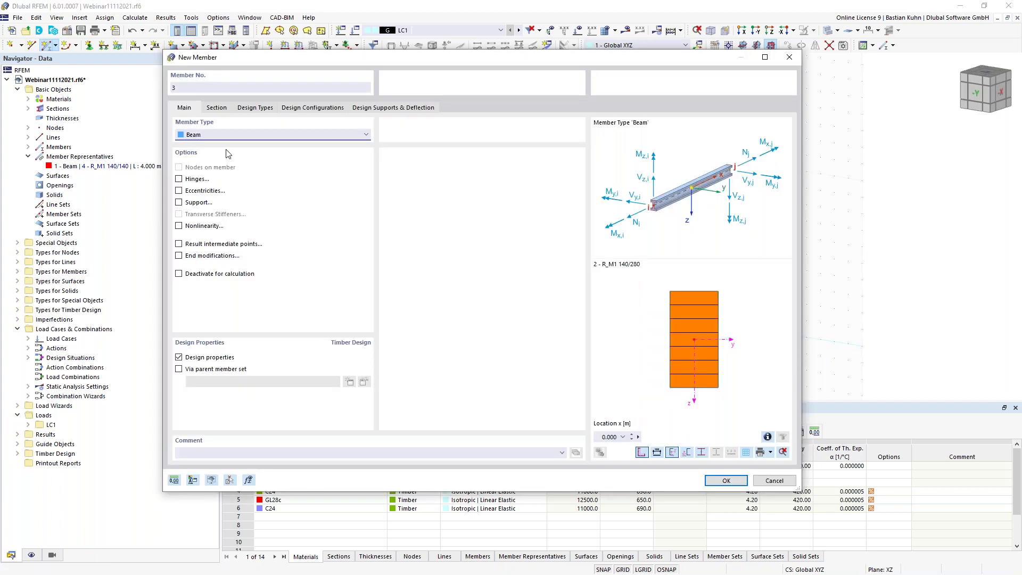
{"action": "left_click", "coordinate": [217, 109]}
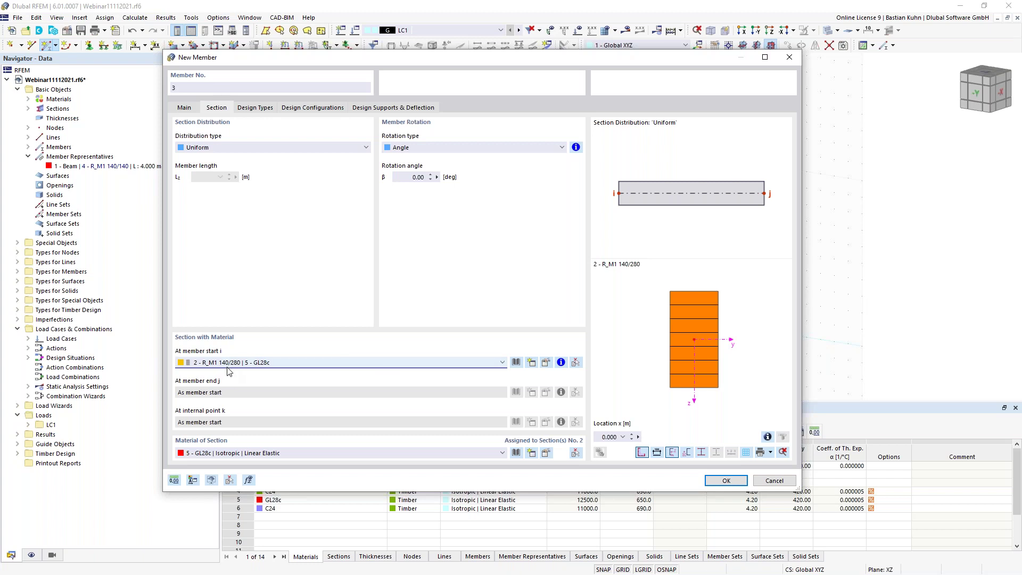
{"action": "left_click", "coordinate": [709, 482]}
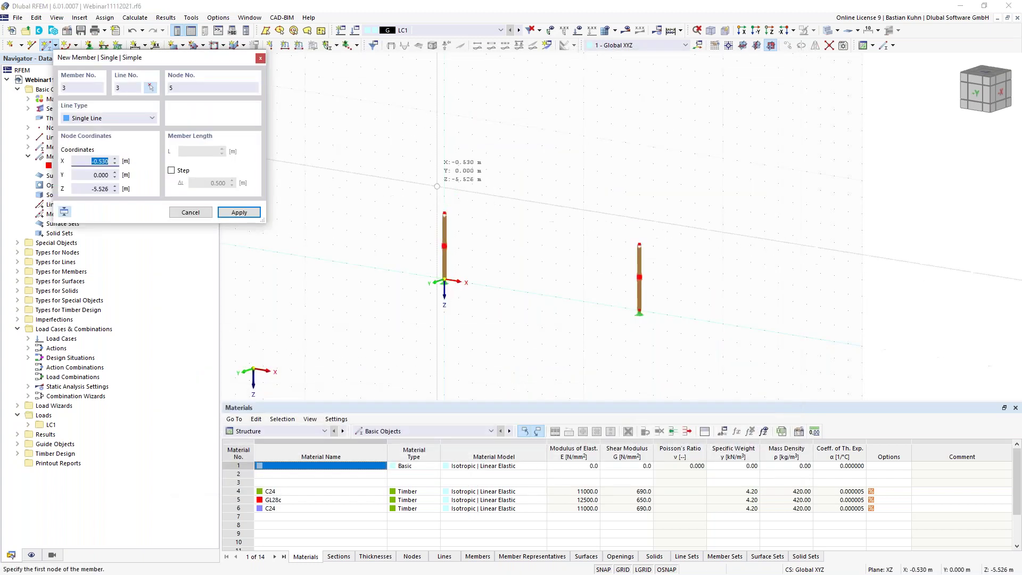
{"action": "left_click", "coordinate": [445, 213]}
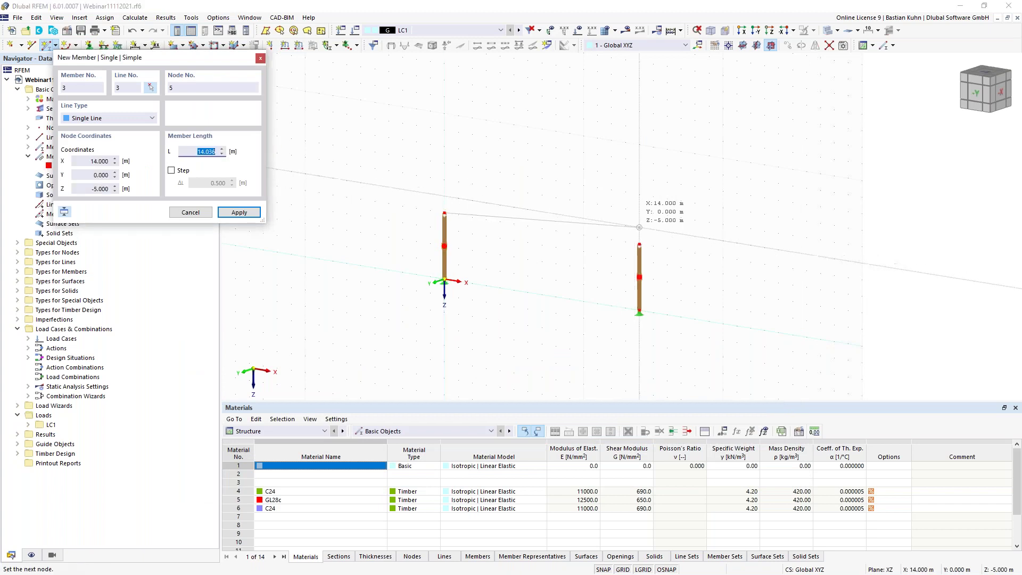
{"action": "left_click", "coordinate": [639, 228]}
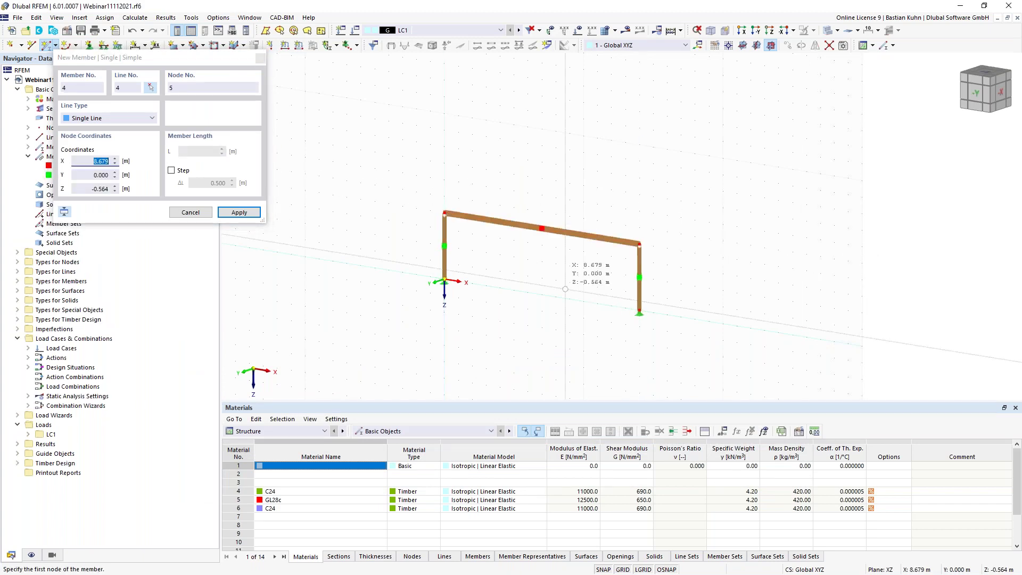
{"action": "key", "text": "Escape"}
- Divide the horizontal beam between the columns using one intermediate node
{"action": "right_click", "coordinate": [554, 236]}
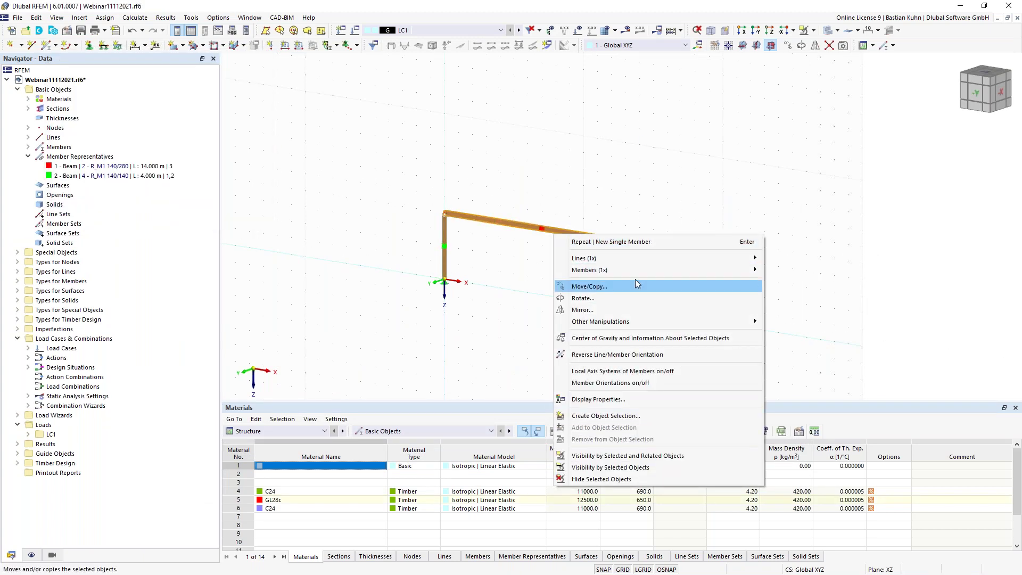
{"action": "mouse_move", "coordinate": [665, 270]}
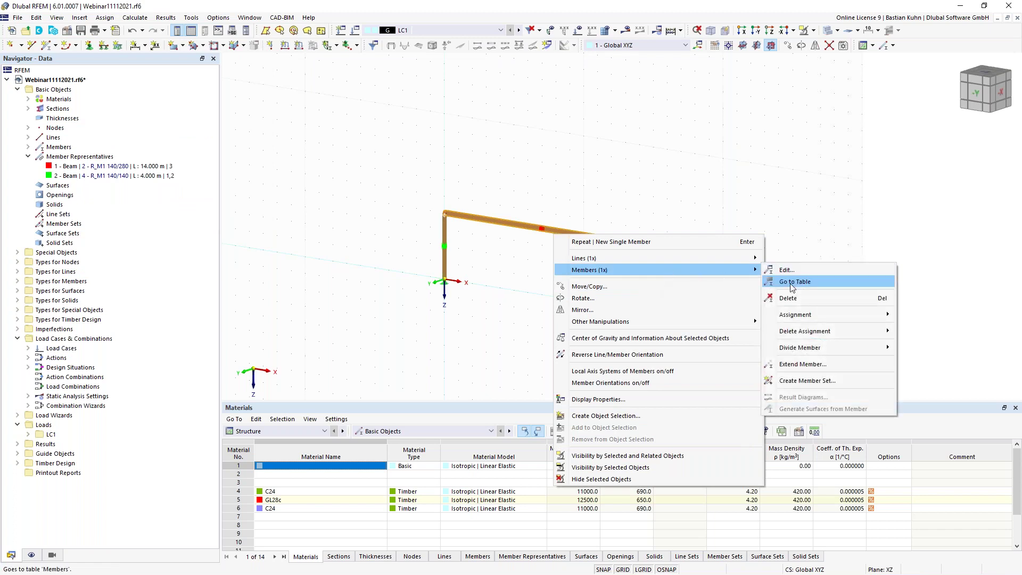
{"action": "mouse_move", "coordinate": [812, 347]}
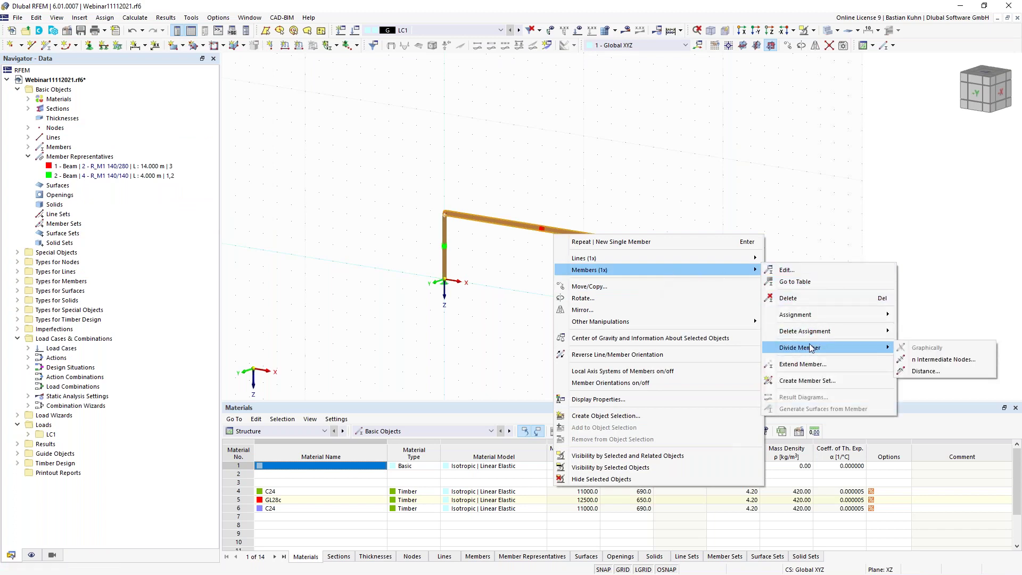
{"action": "left_click", "coordinate": [937, 359]}
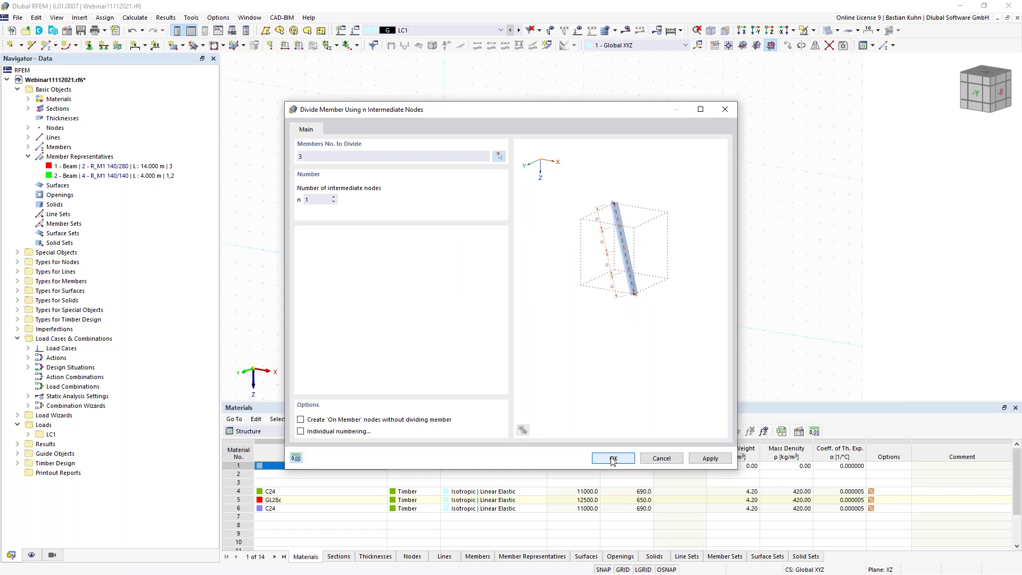
{"action": "left_click", "coordinate": [612, 459]}
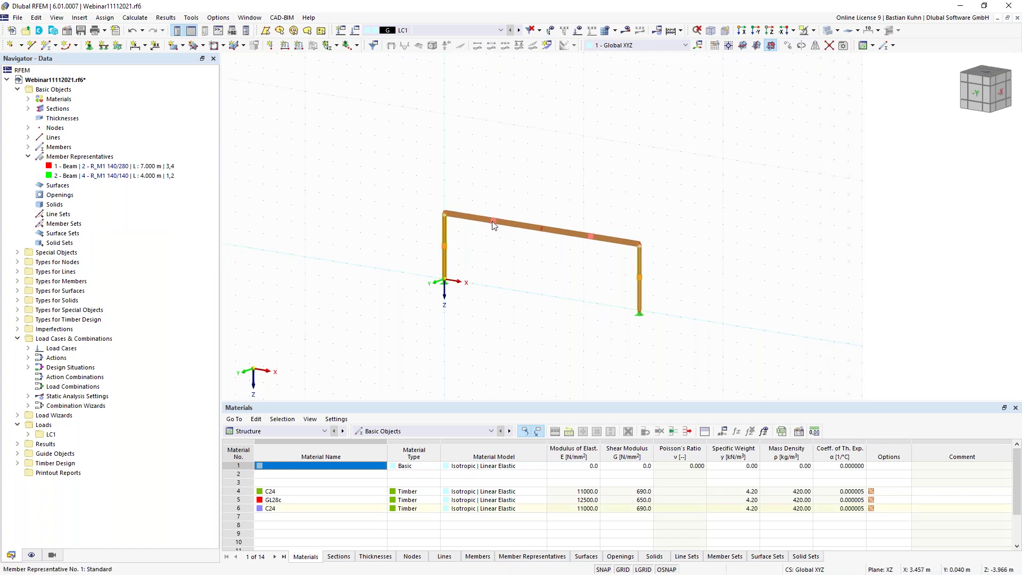
- Set the Z coordinate of the beam's middle node to -5.8 m to form the ridge
{"action": "double_click", "coordinate": [542, 230]}
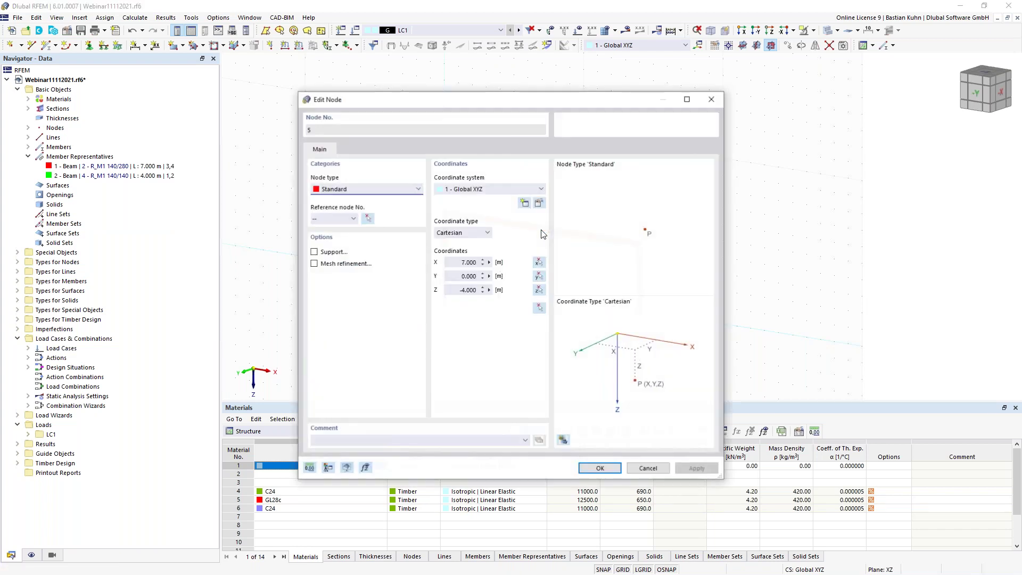
{"action": "double_click", "coordinate": [454, 288]}
{"action": "type", "text": "-5,8"}
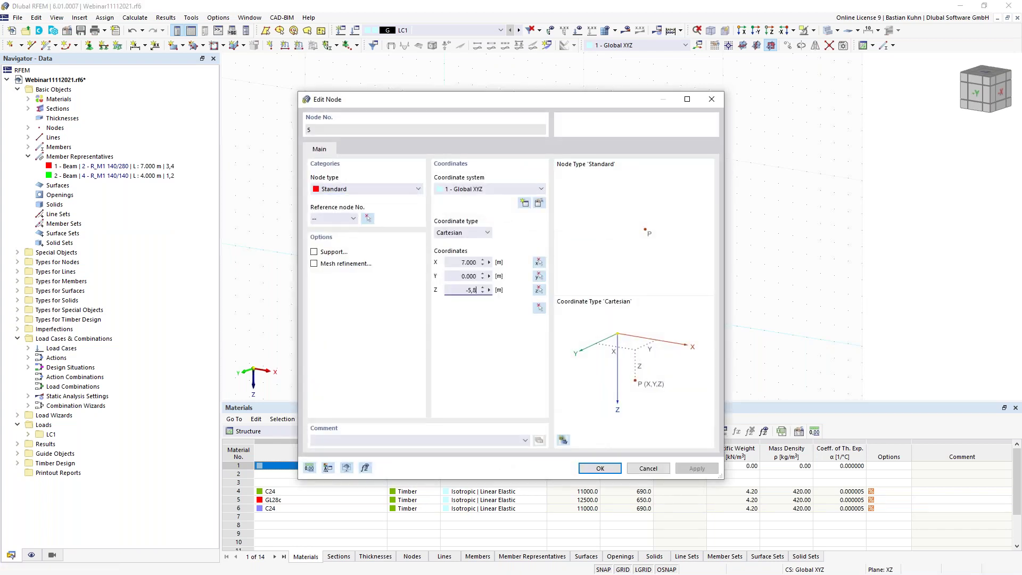
{"action": "key", "text": "Return"}
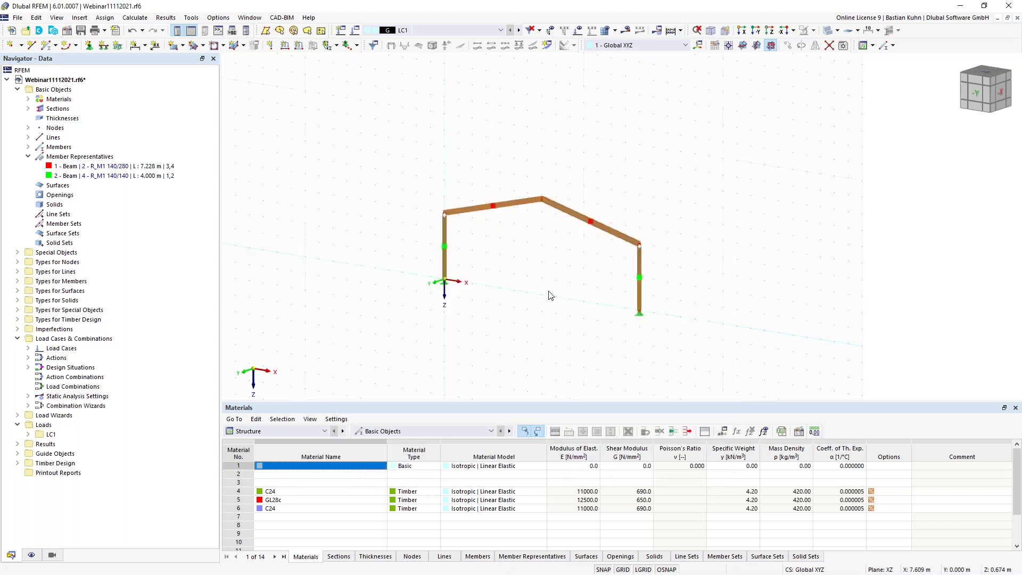
- Enable hinges on rafter member 3 and assign member hinge 1 (Local xyz) to its end j at the ridge
{"action": "double_click", "coordinate": [526, 208]}
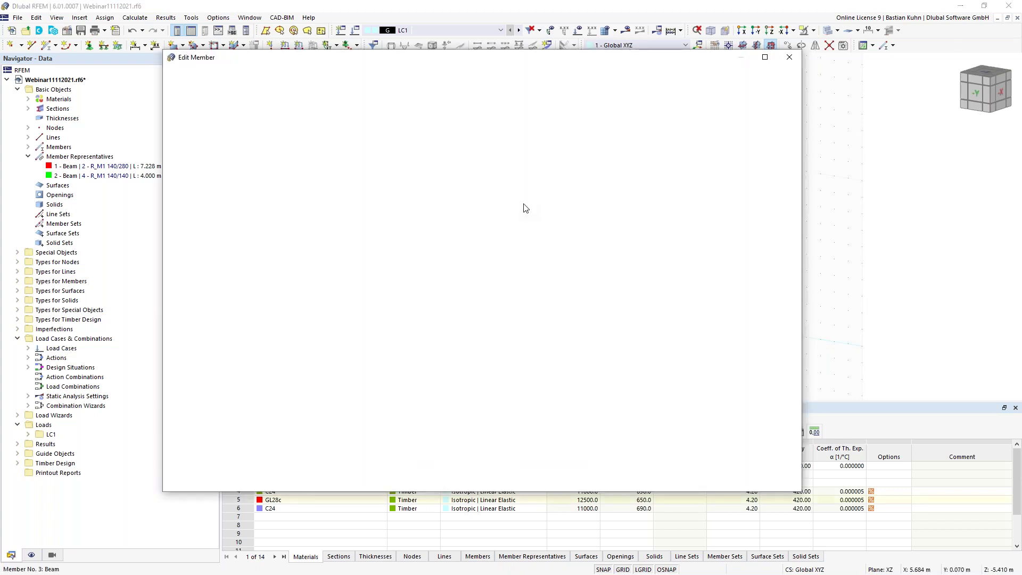
{"action": "left_click", "coordinate": [185, 180]}
{"action": "left_click", "coordinate": [242, 108]}
{"action": "left_click", "coordinate": [263, 177]}
{"action": "left_click", "coordinate": [269, 193]}
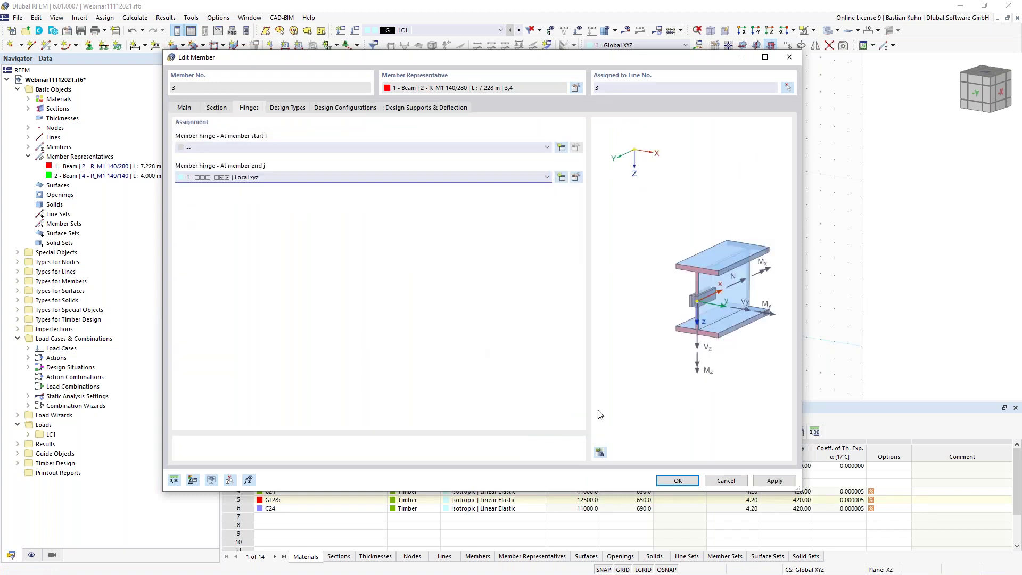
{"action": "left_click", "coordinate": [678, 480]}
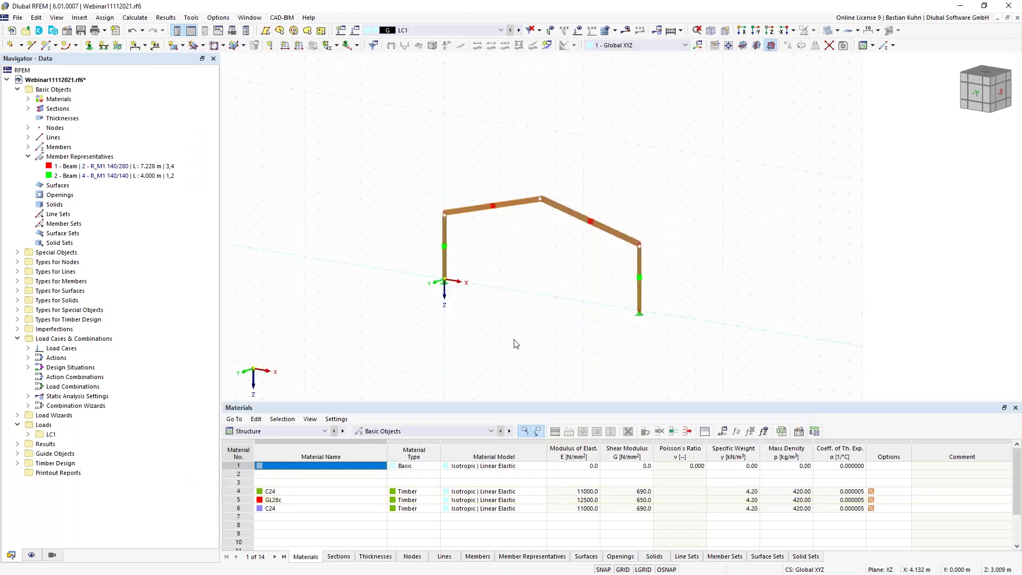
- Set up a new single member of type Truss for the tie between the column heads
{"action": "middle_click_drag", "start_coordinate": [515, 344], "coordinate": [501, 350]}
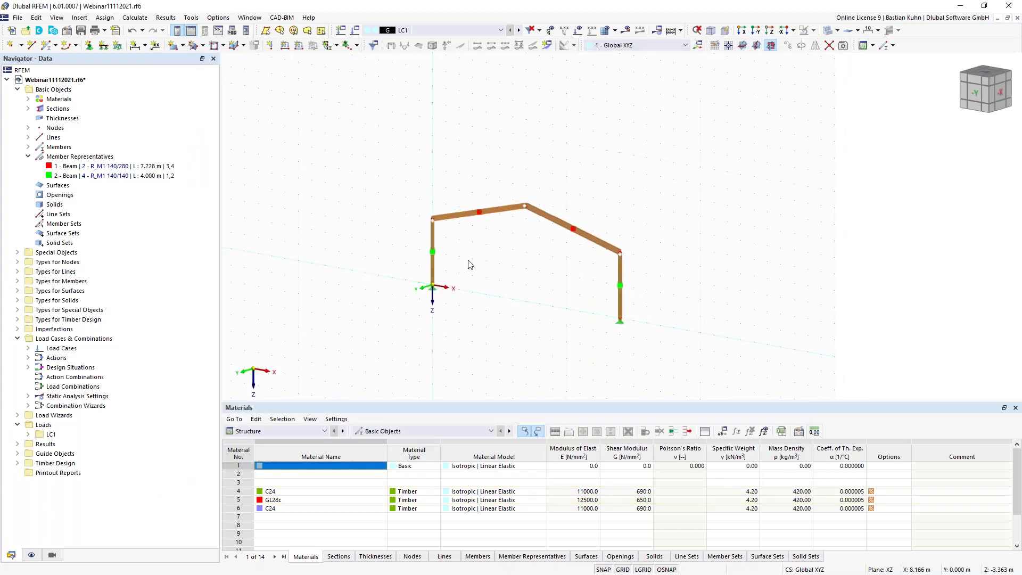
{"action": "left_click", "coordinate": [49, 44]}
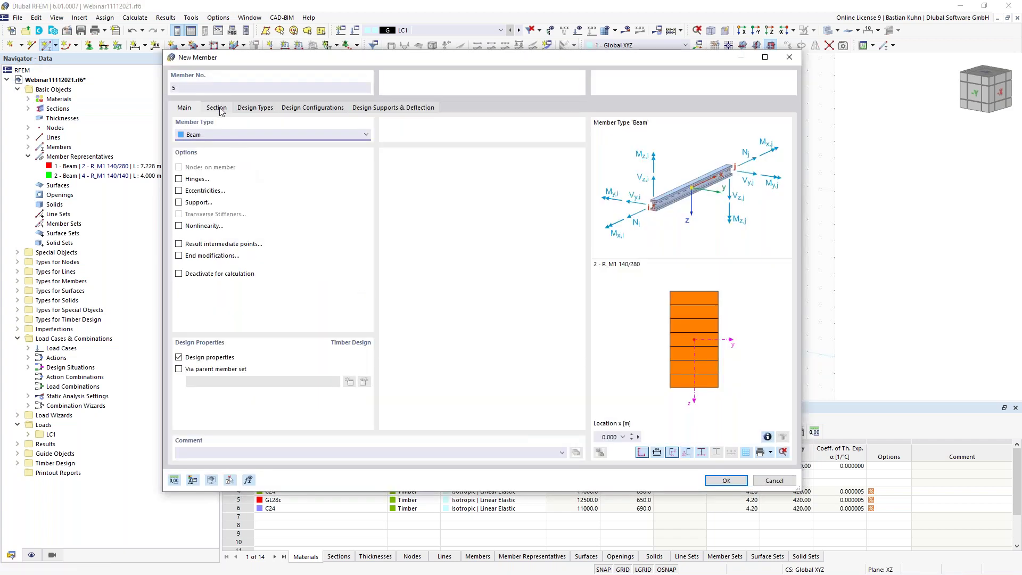
{"action": "left_click", "coordinate": [213, 134]}
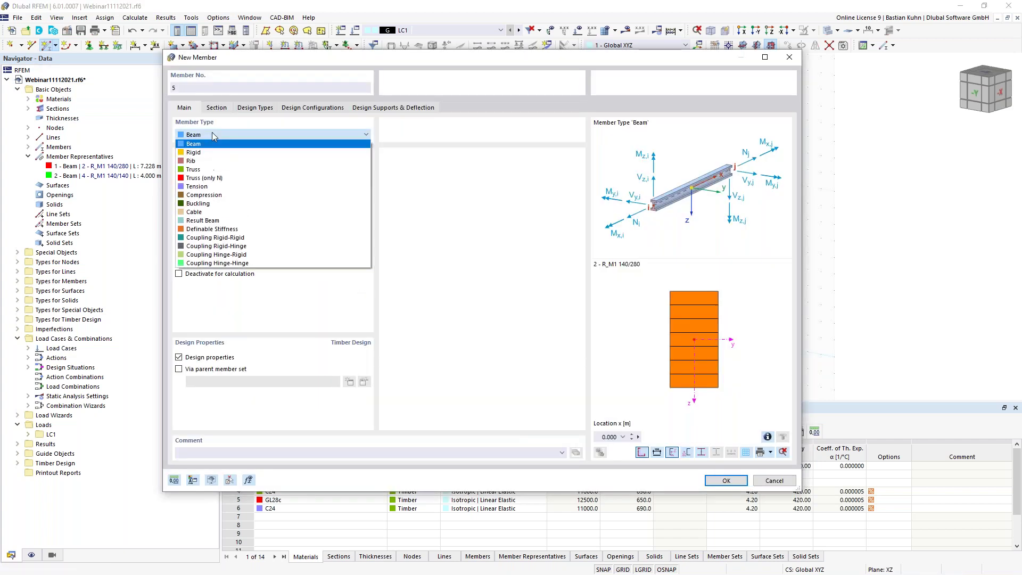
{"action": "left_click", "coordinate": [223, 170]}
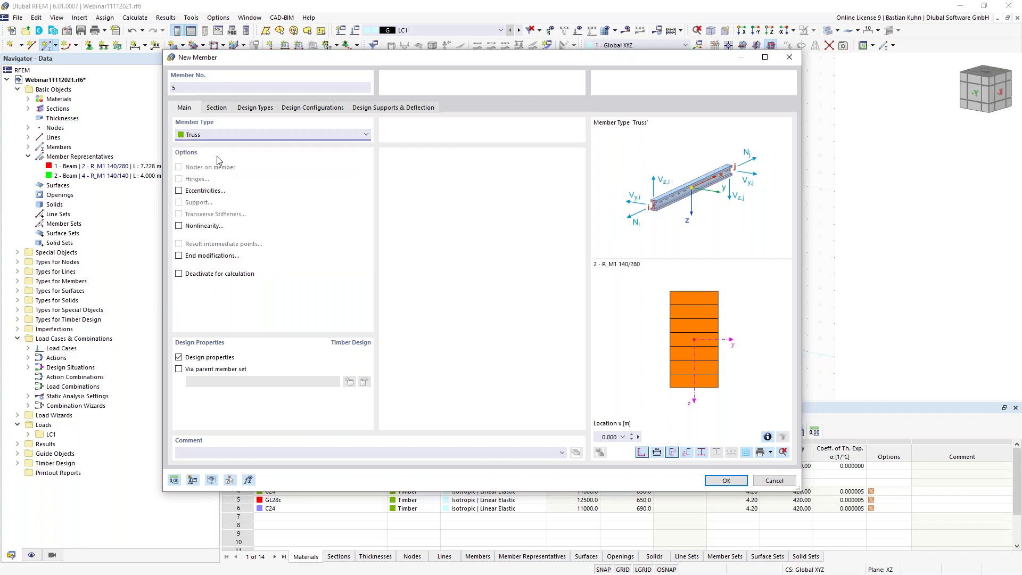
{"action": "left_click", "coordinate": [217, 111]}
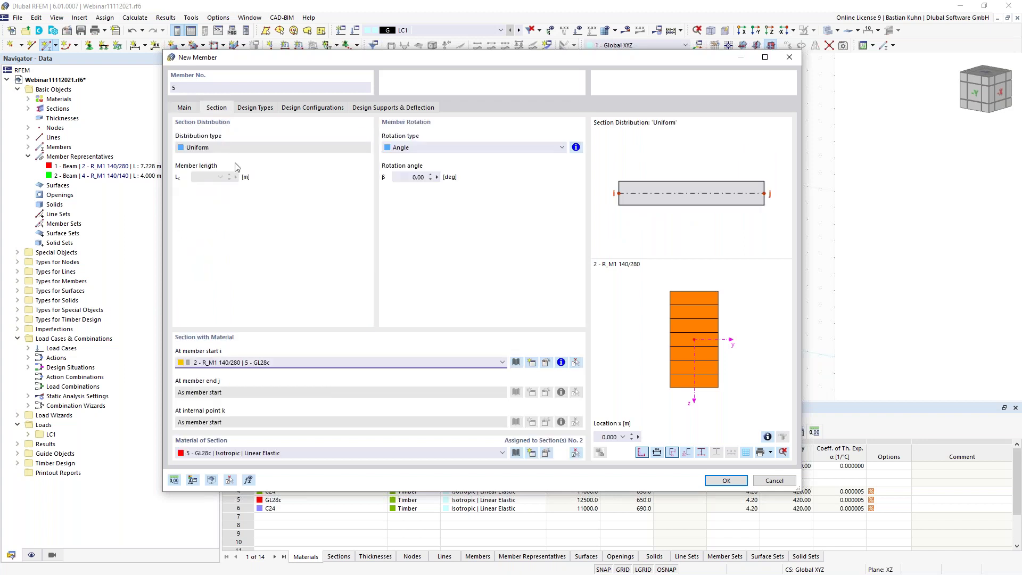
{"action": "left_click", "coordinate": [421, 361]}
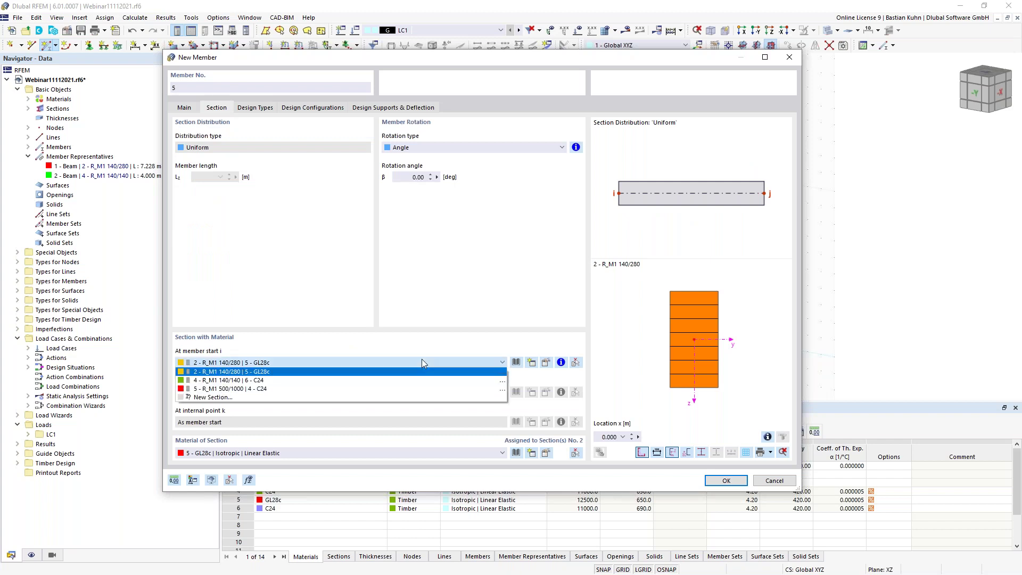
{"action": "left_click", "coordinate": [423, 361]}
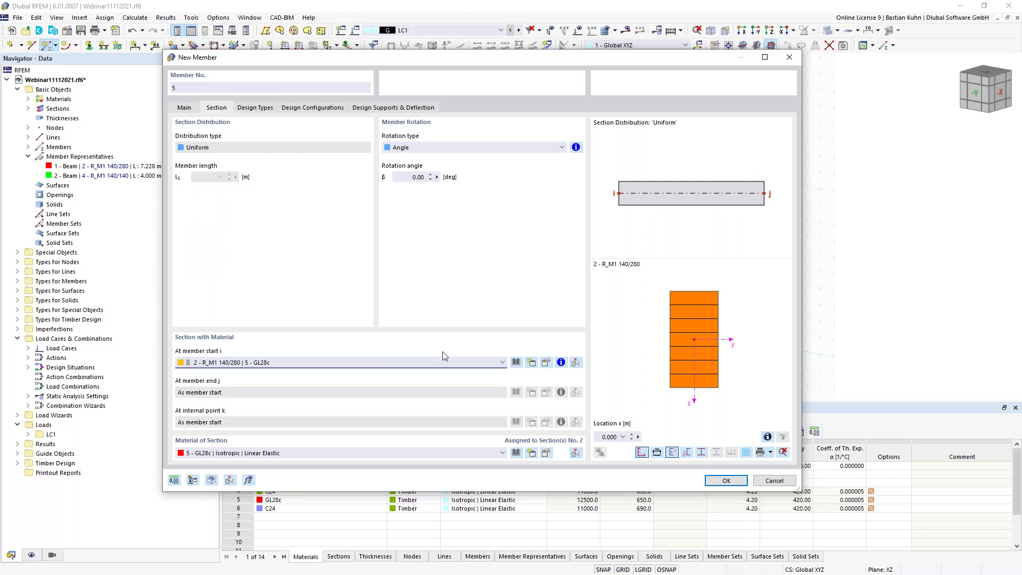
- Create a new section R_M1 140/260 in GL28c and assign it to the start of the truss member
{"action": "left_click", "coordinate": [531, 363]}
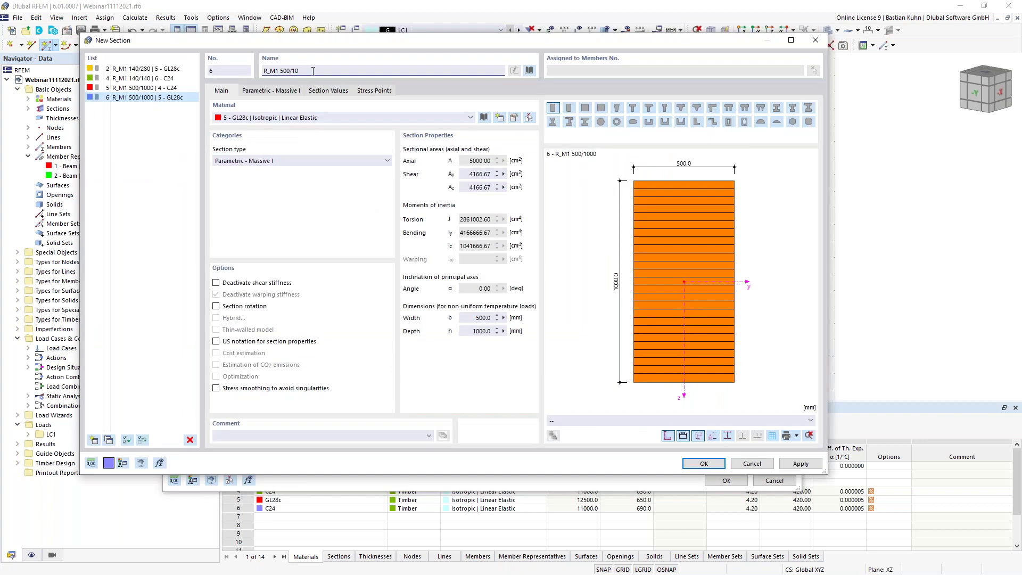
{"action": "key", "text": "BackSpace"}
{"action": "key", "text": "BackSpace"}
{"action": "key", "text": "BackSpace"}
{"action": "key", "text": "BackSpace"}
{"action": "key", "text": "BackSpace"}
{"action": "key", "text": "BackSpace"}
{"action": "key", "text": "BackSpace"}
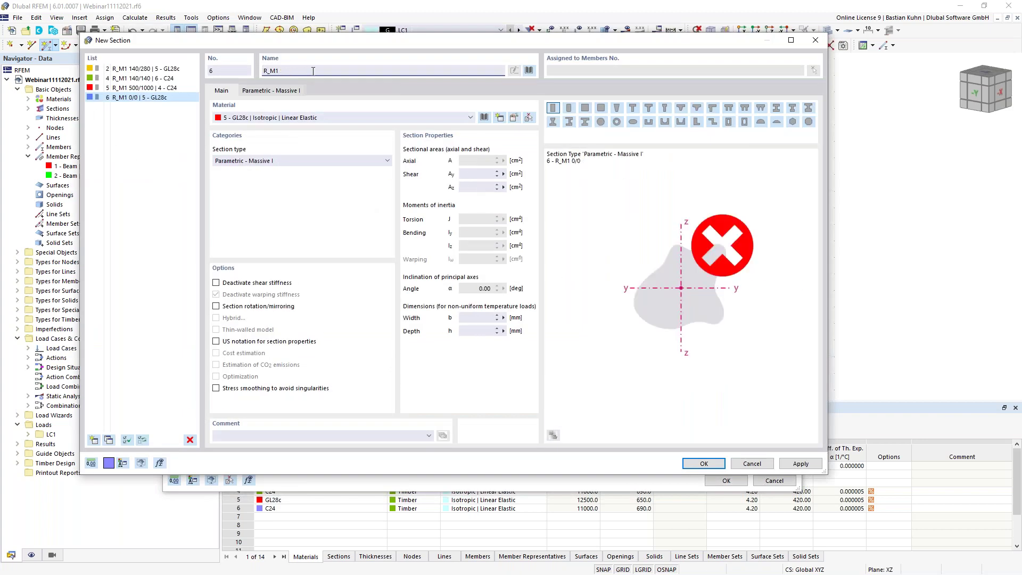
{"action": "type", "text": "140/260"}
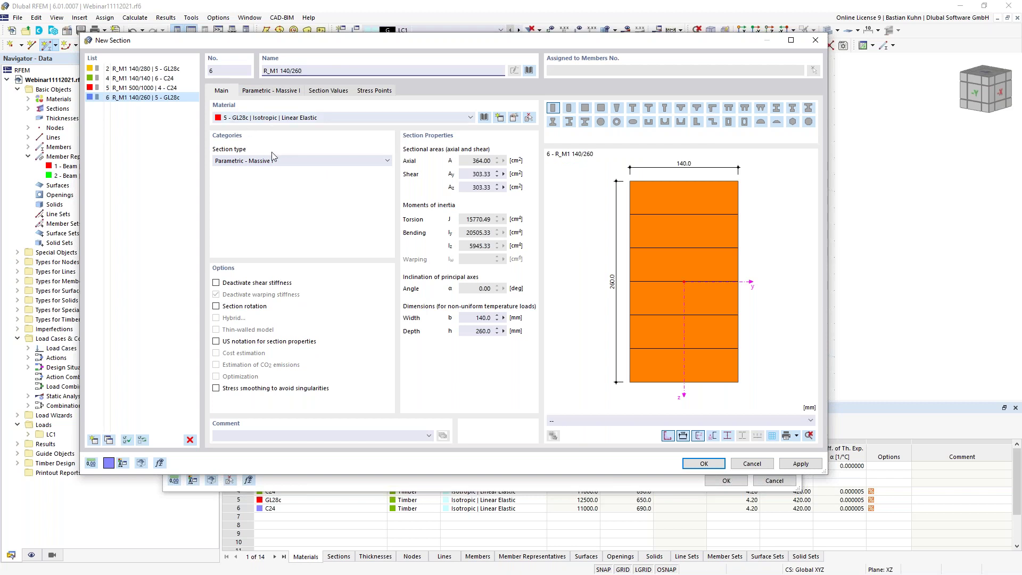
{"action": "left_click", "coordinate": [695, 463]}
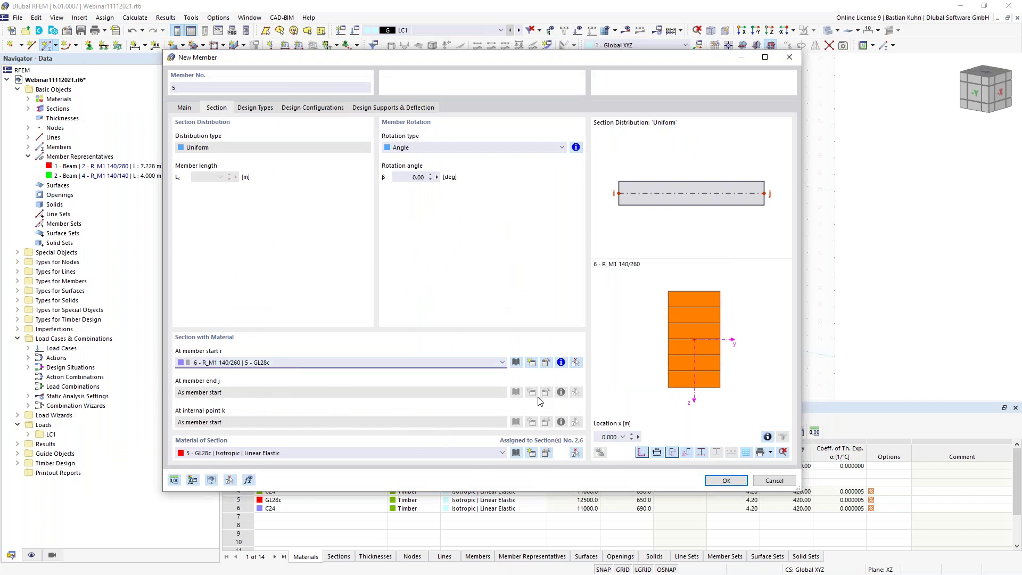
- Draw the horizontal truss member from the head of the left column to the head of the right column
{"action": "left_click", "coordinate": [725, 481]}
{"action": "scroll", "coordinate": [436, 234], "scroll_direction": "up", "scroll_amount": 3}
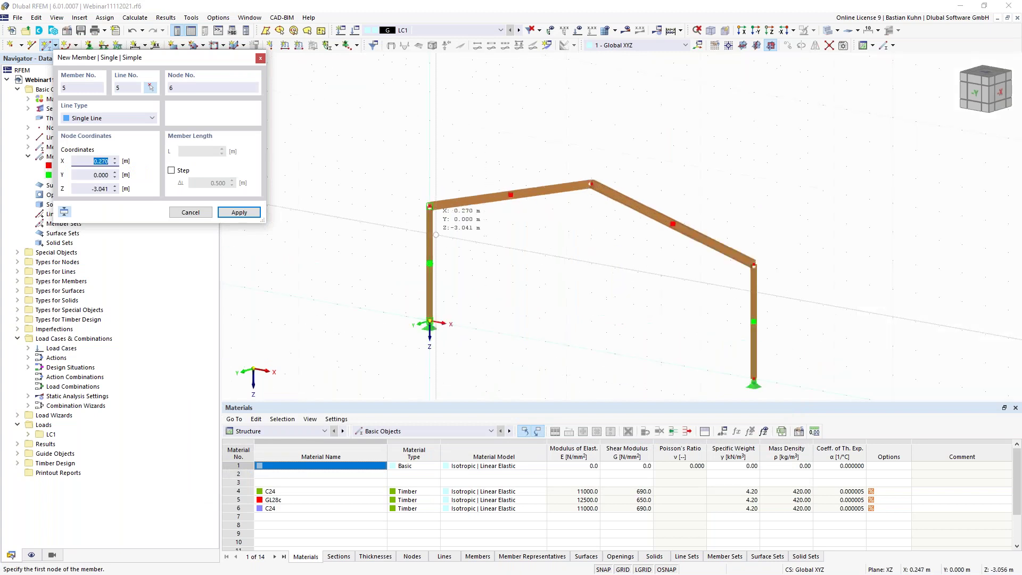
{"action": "left_click", "coordinate": [429, 206]}
{"action": "left_click", "coordinate": [754, 264]}
{"action": "key", "text": "Escape"}
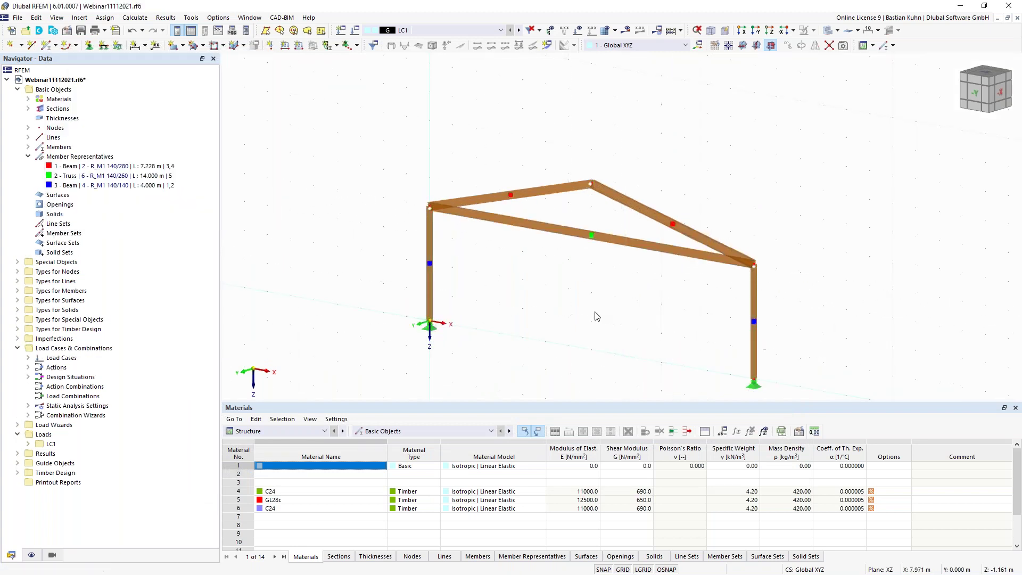
- Add two intermediate nodes to each rafter and the horizontal tie as 'On Member' nodes without dividing the members
{"action": "scroll", "coordinate": [586, 181], "scroll_direction": "down", "scroll_amount": 2}
{"action": "middle_click_drag", "start_coordinate": [586, 181], "coordinate": [503, 181]}
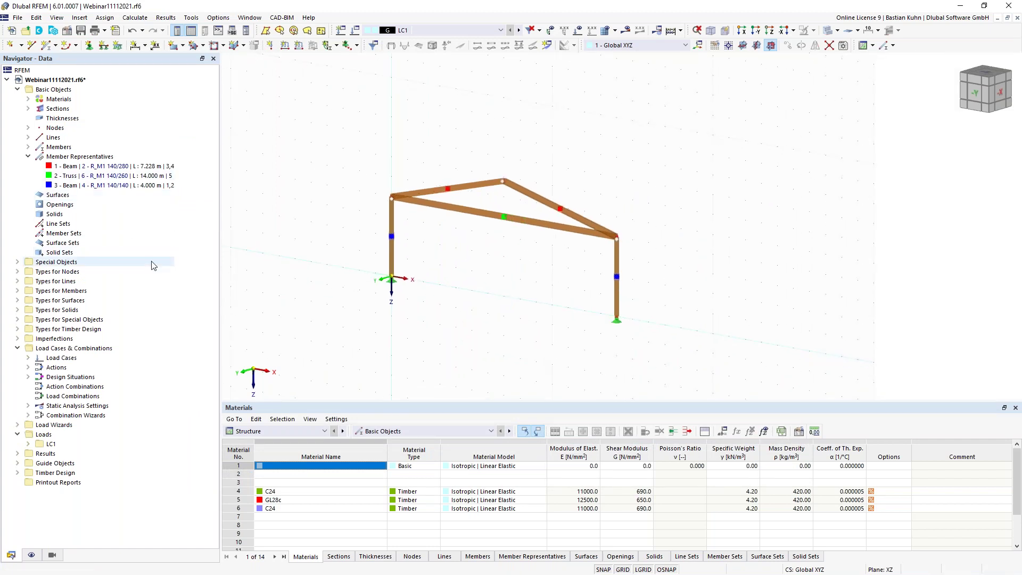
{"action": "left_click_drag", "start_coordinate": [547, 251], "coordinate": [435, 142]}
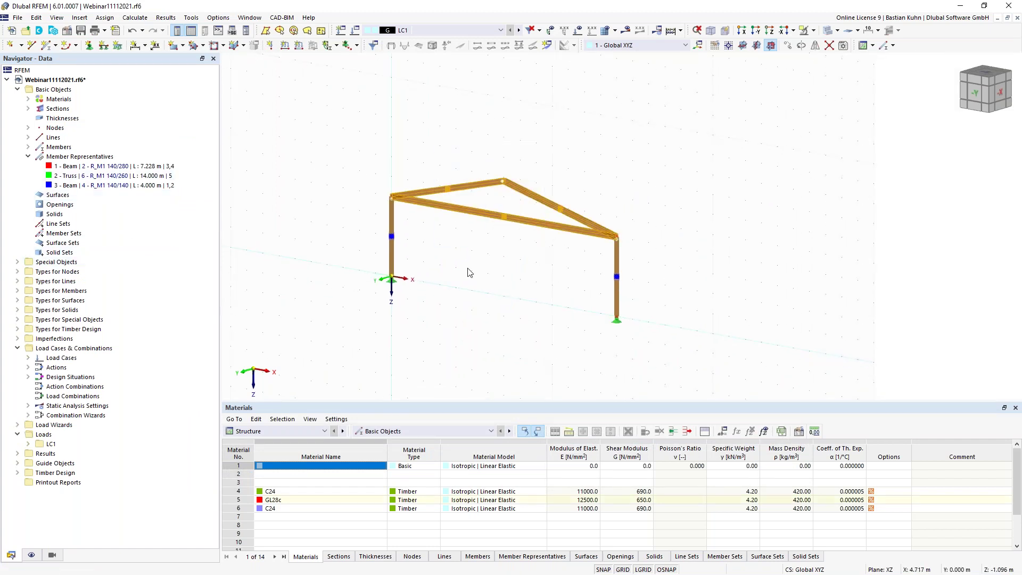
{"action": "right_click", "coordinate": [487, 213]}
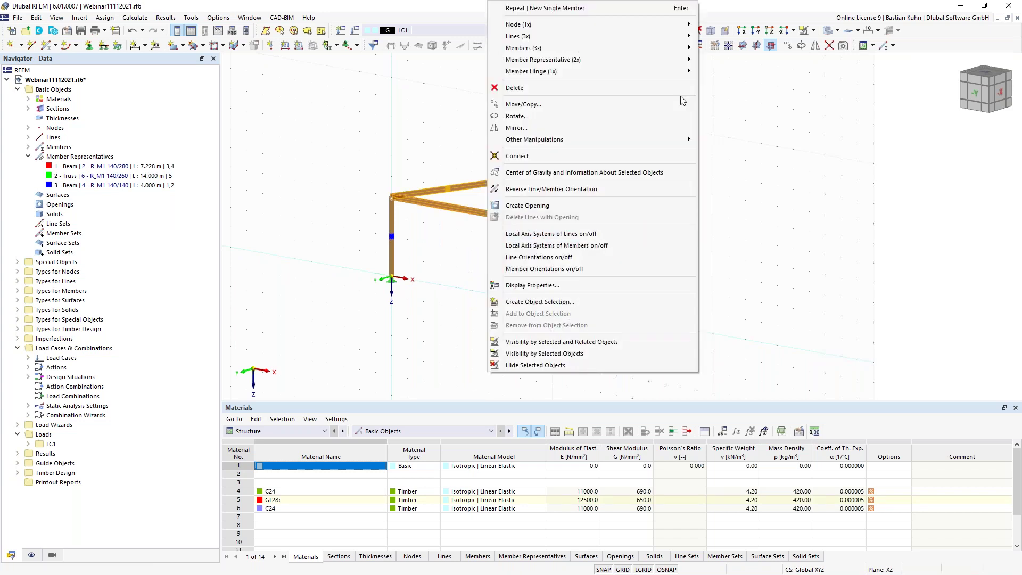
{"action": "mouse_move", "coordinate": [624, 68]}
{"action": "mouse_move", "coordinate": [628, 47]}
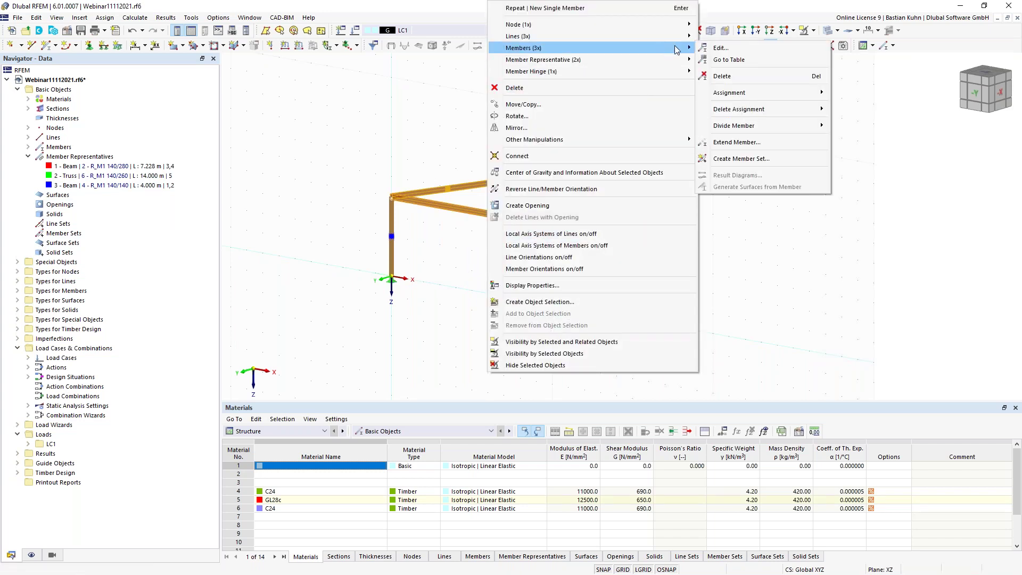
{"action": "mouse_move", "coordinate": [753, 121]}
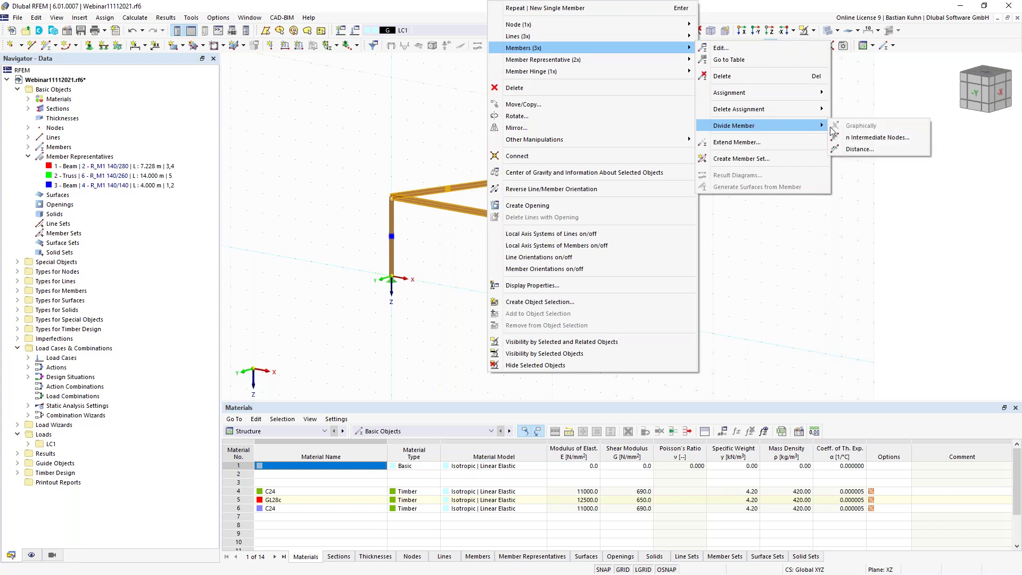
{"action": "left_click", "coordinate": [857, 139]}
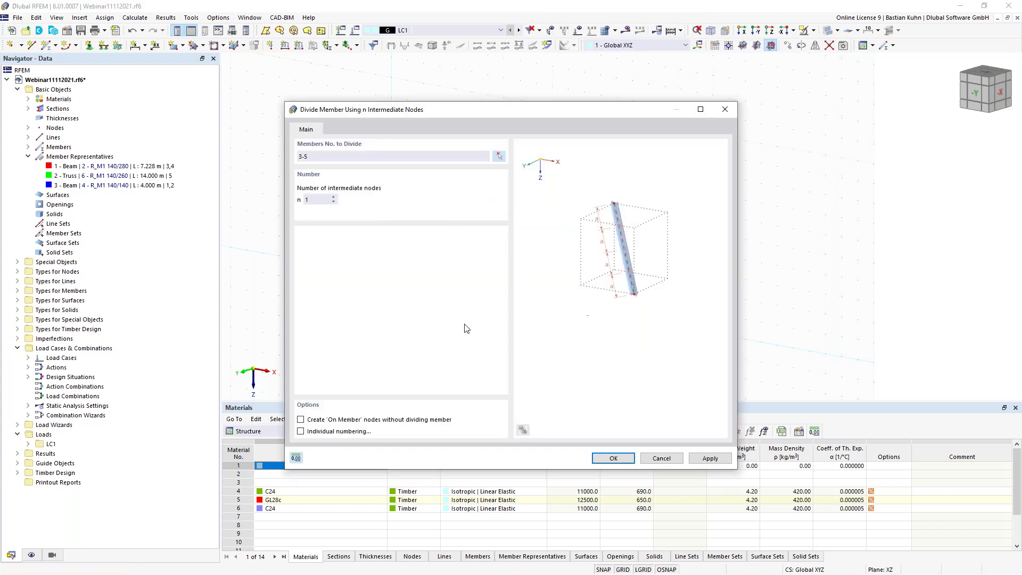
{"action": "left_click", "coordinate": [335, 198]}
{"action": "left_click", "coordinate": [300, 421]}
{"action": "left_click", "coordinate": [612, 458]}
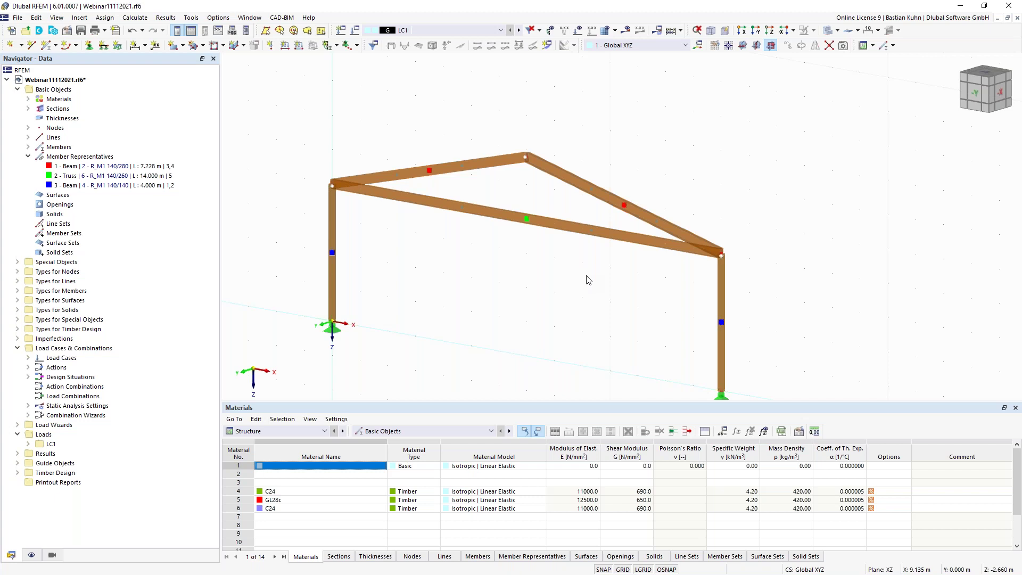
- Set up a new Truss member for the webs with a new section R_M1 120/120 in material 6 - C24
{"action": "left_click", "coordinate": [47, 45]}
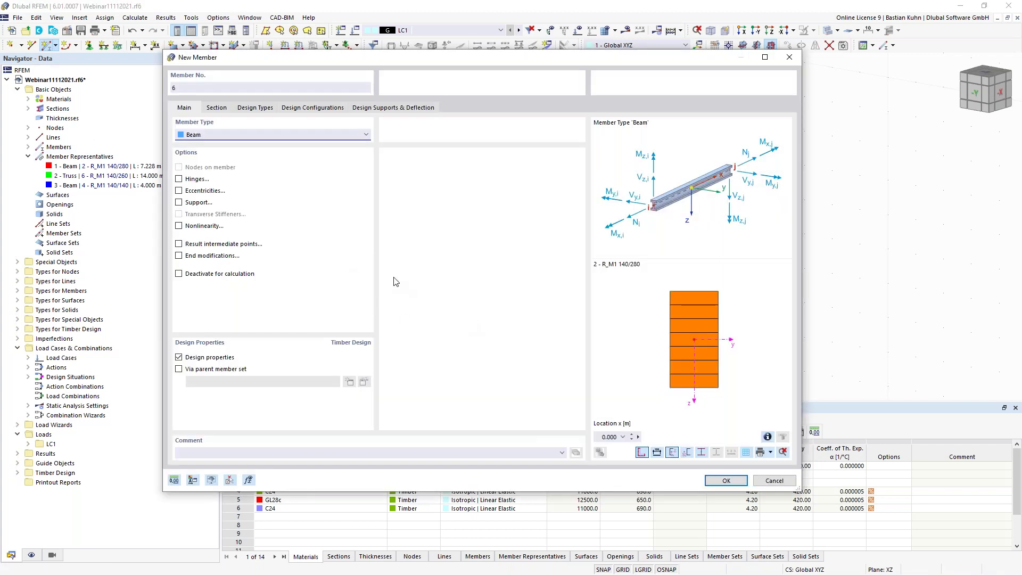
{"action": "left_click", "coordinate": [217, 136]}
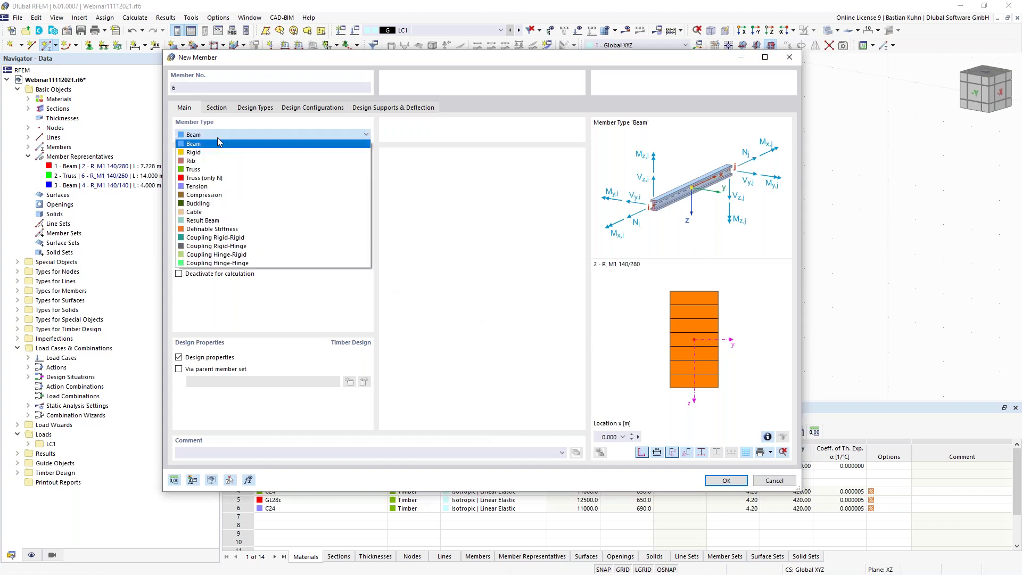
{"action": "left_click", "coordinate": [224, 170]}
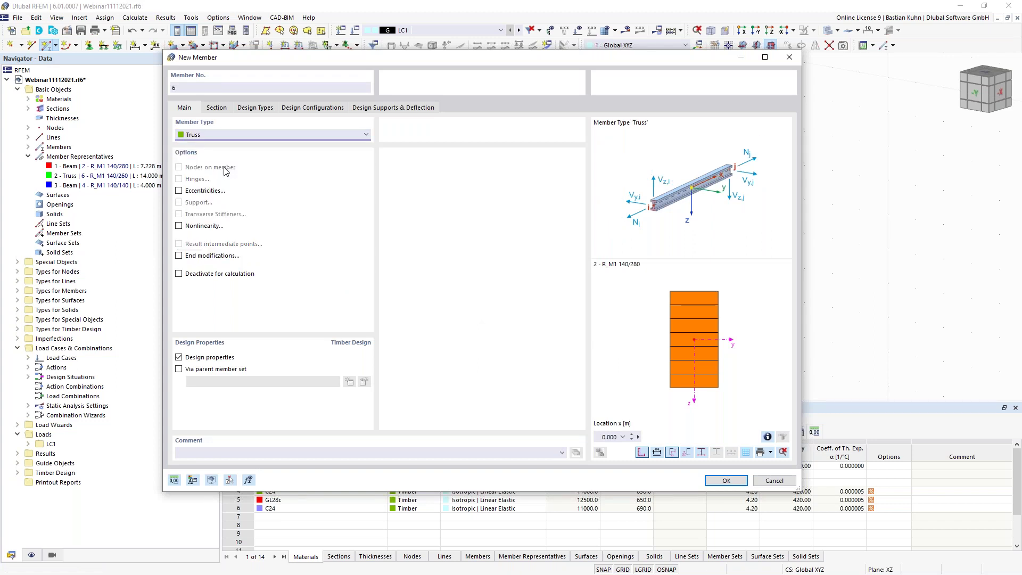
{"action": "left_click", "coordinate": [217, 109]}
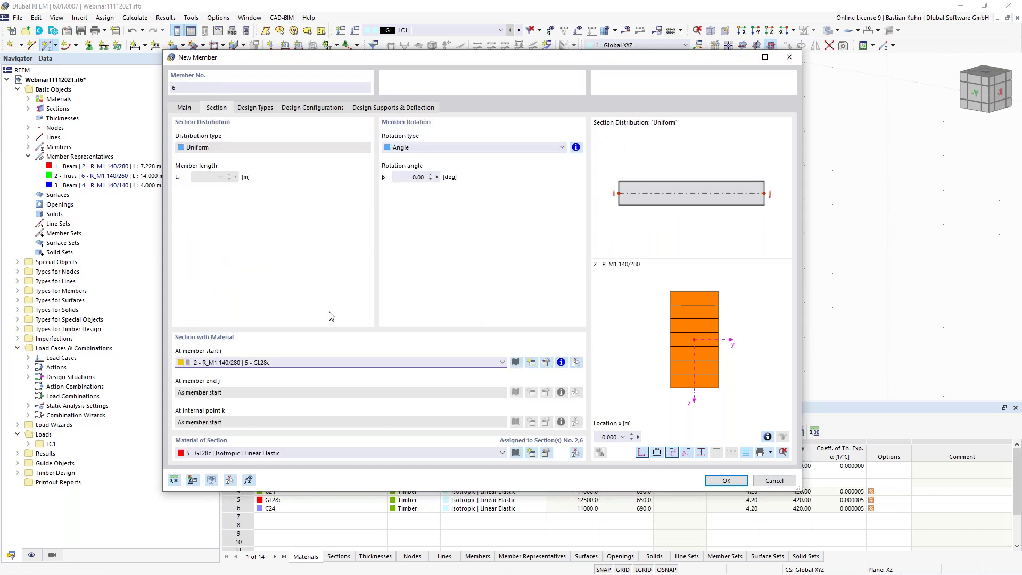
{"action": "left_click", "coordinate": [531, 363]}
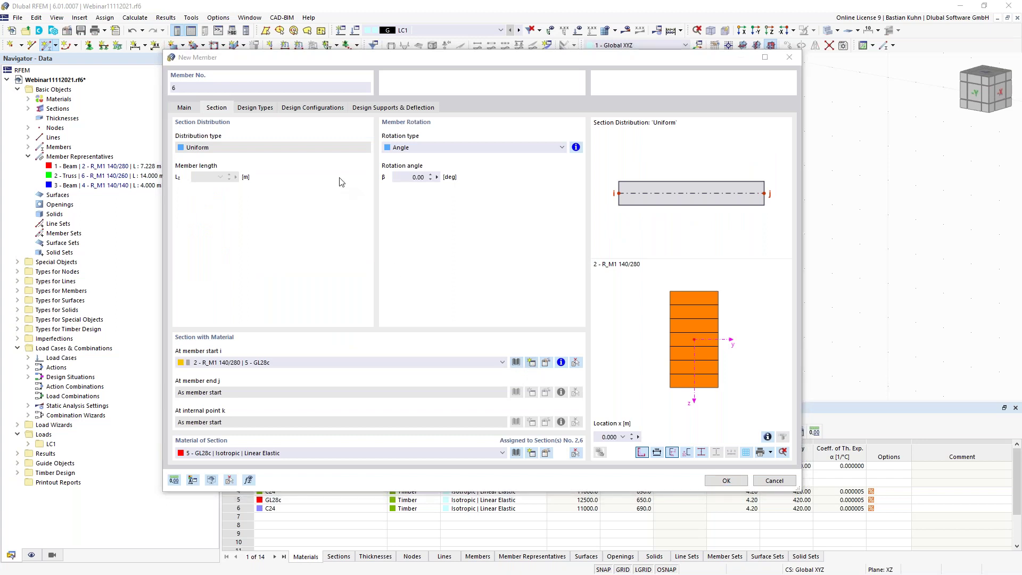
{"action": "left_click_drag", "start_coordinate": [319, 70], "coordinate": [286, 70]}
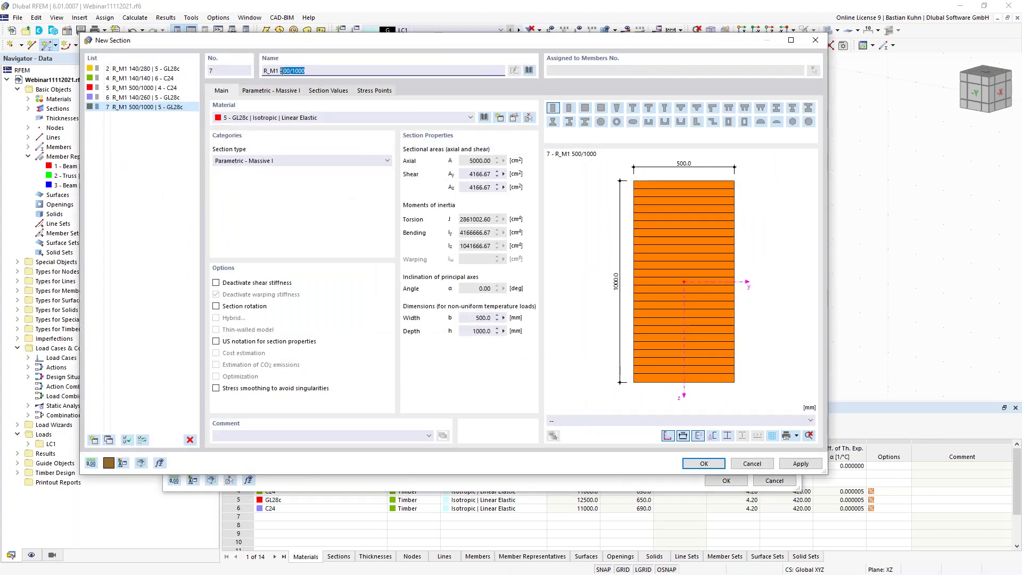
{"action": "type", "text": "20/120"}
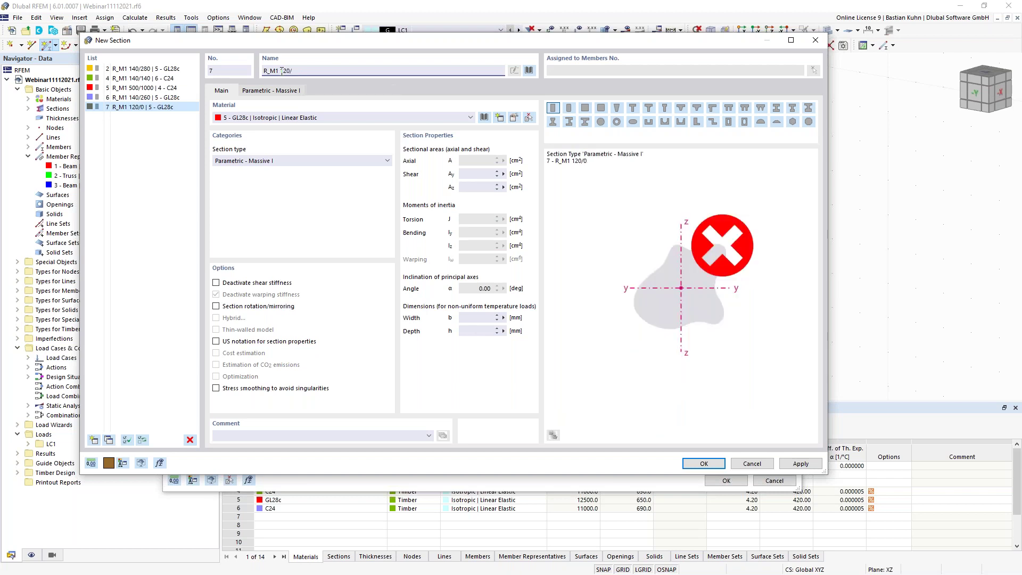
{"action": "left_click", "coordinate": [420, 122]}
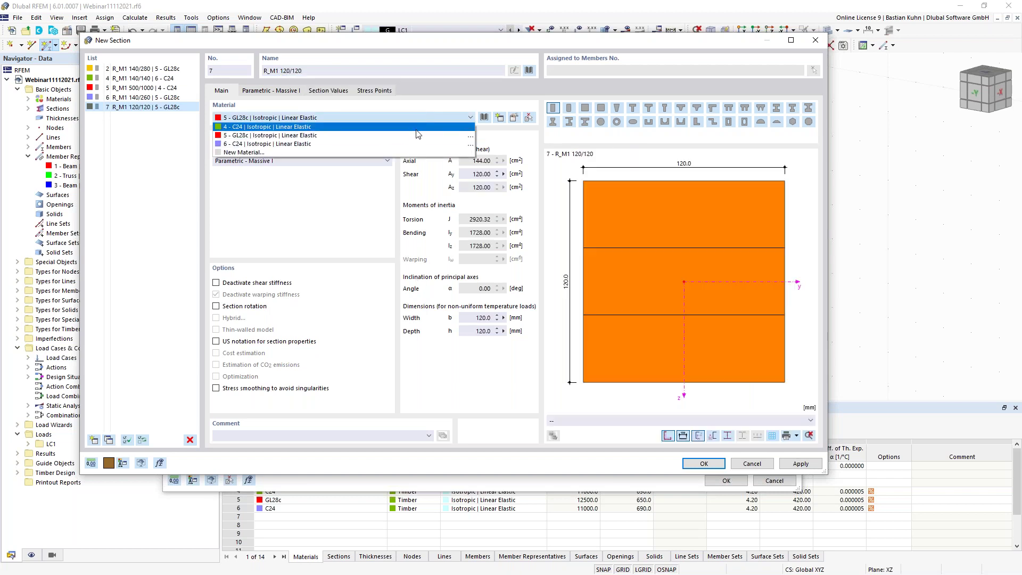
{"action": "left_click", "coordinate": [418, 144]}
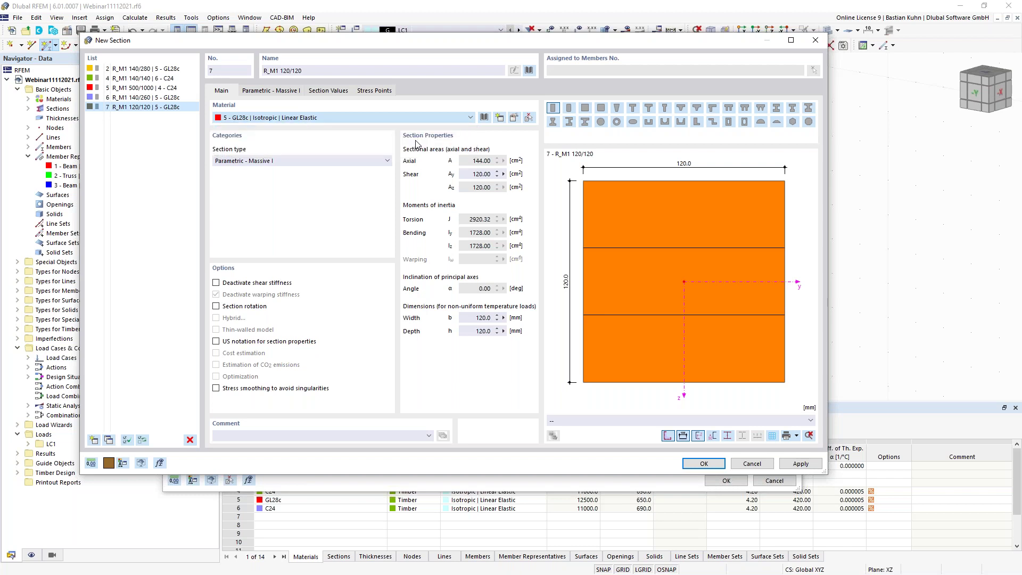
{"action": "left_click", "coordinate": [698, 462]}
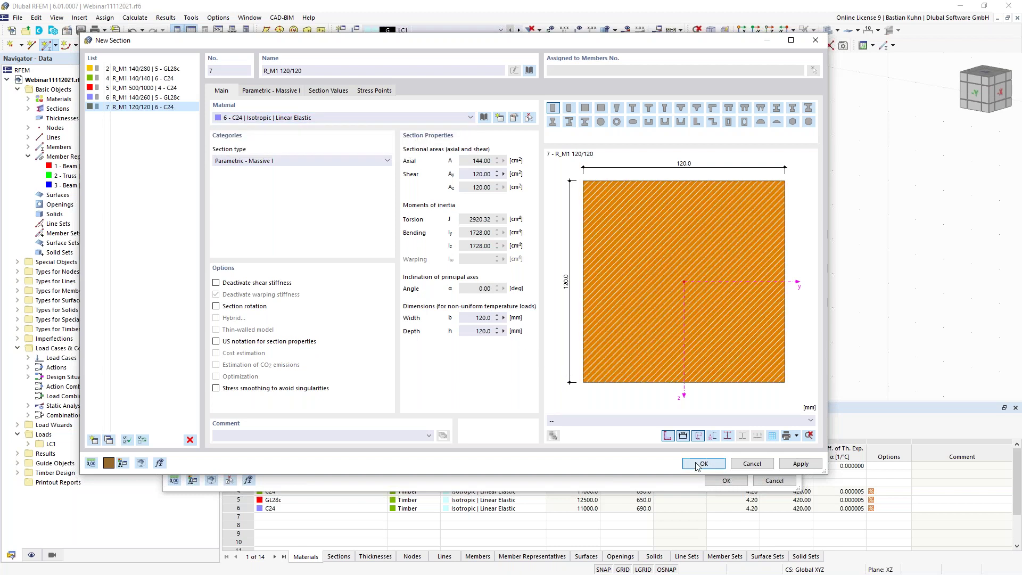
- Draw the left-half web trusses from the tie's left intermediate node to both left rafter nodes and the ridge
{"action": "left_click", "coordinate": [717, 481]}
{"action": "scroll", "coordinate": [340, 125], "scroll_direction": "up", "scroll_amount": 5}
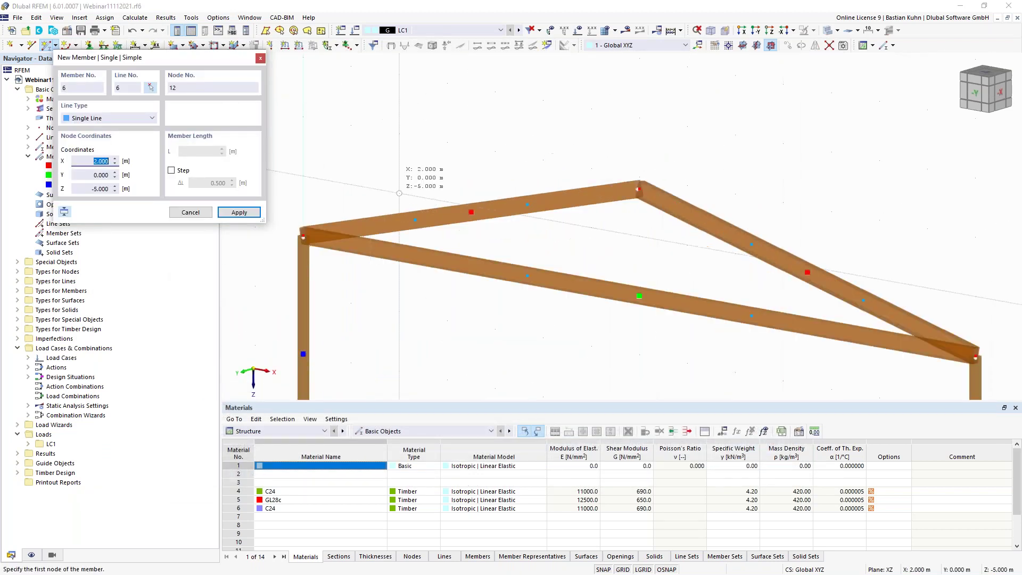
{"action": "scroll", "coordinate": [340, 125], "scroll_direction": "down", "scroll_amount": 3}
{"action": "left_click", "coordinate": [273, 157]}
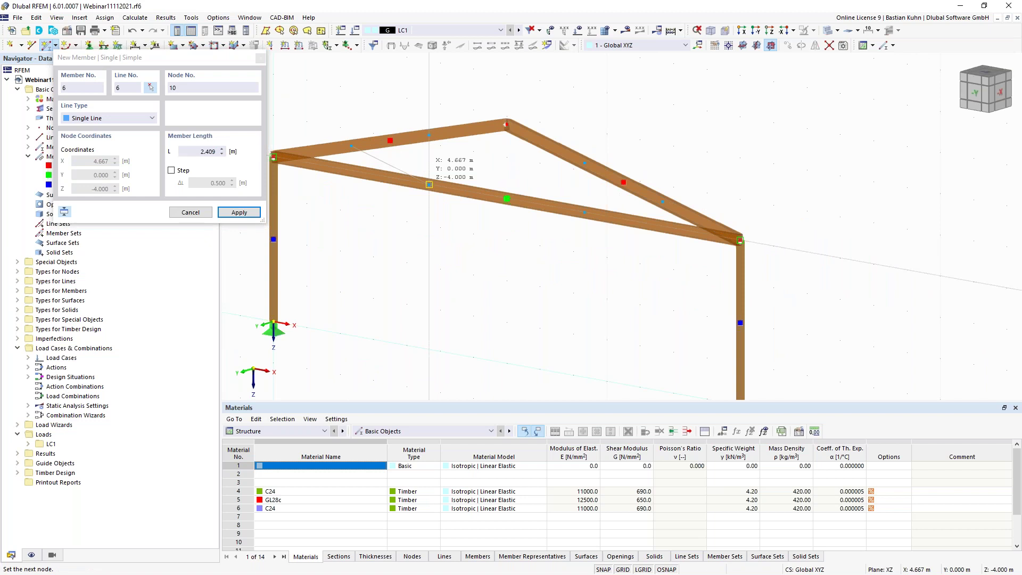
{"action": "left_click", "coordinate": [429, 184]}
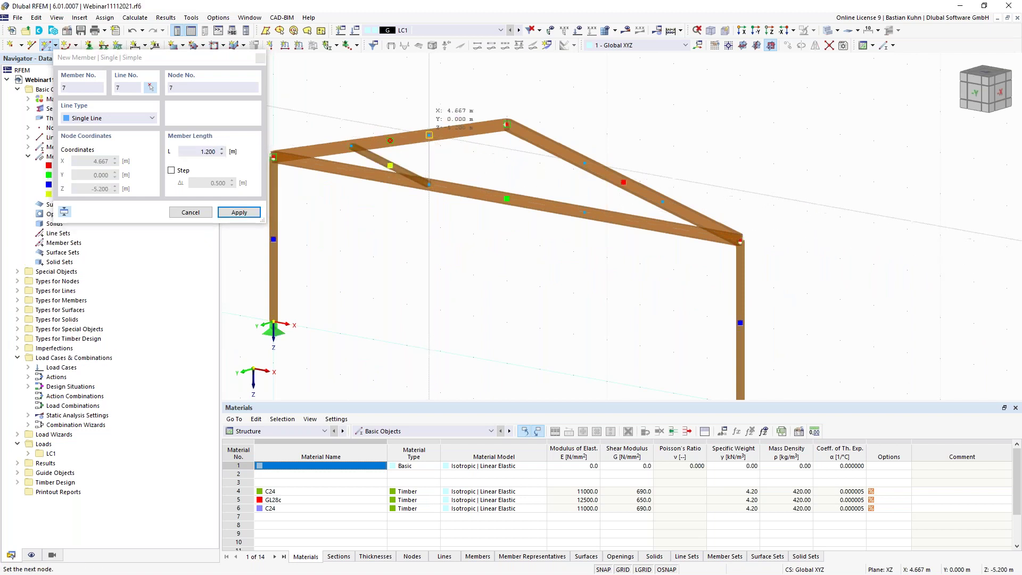
{"action": "left_click", "coordinate": [429, 187]}
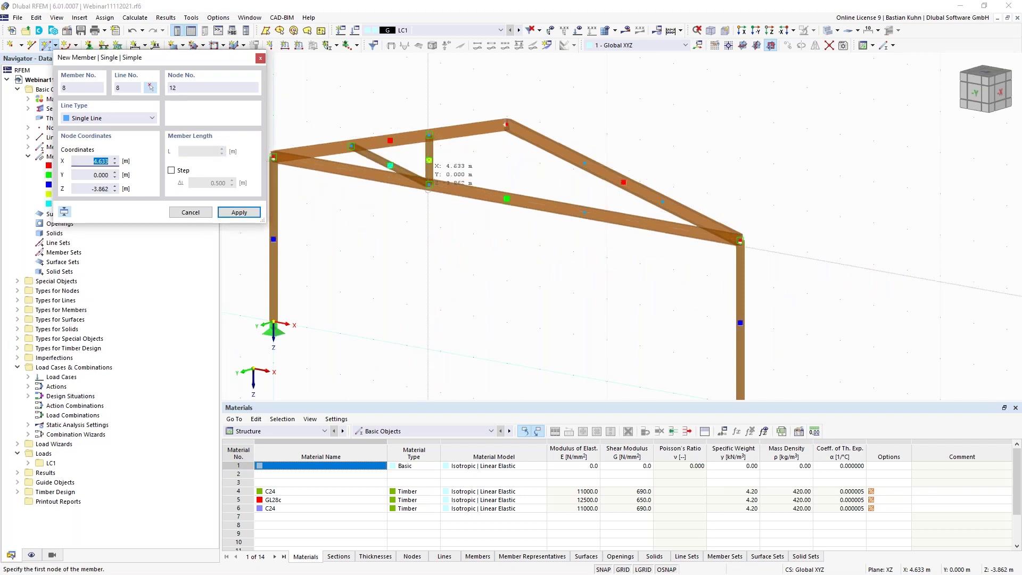
{"action": "left_click", "coordinate": [429, 184]}
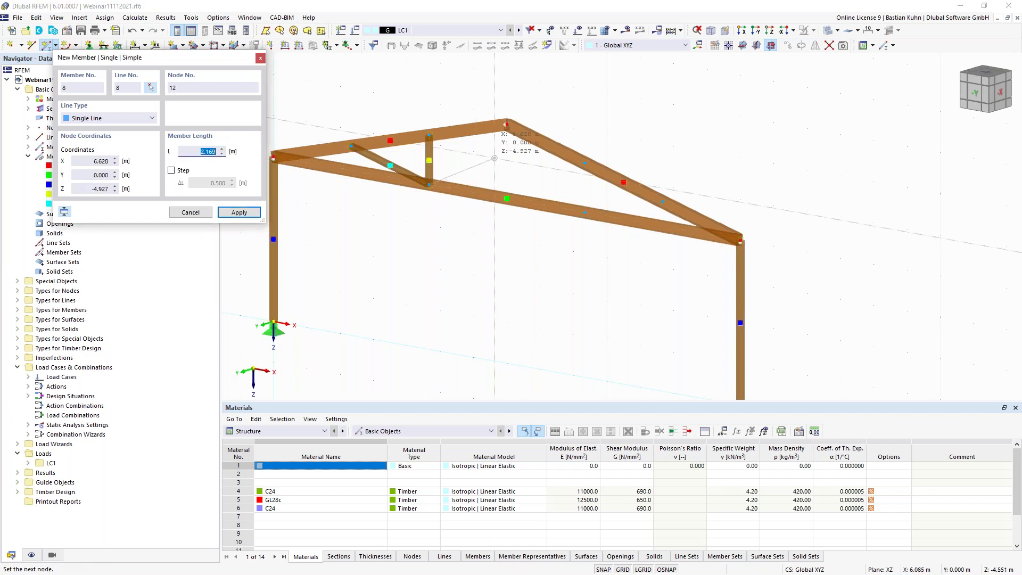
{"action": "left_click", "coordinate": [507, 124]}
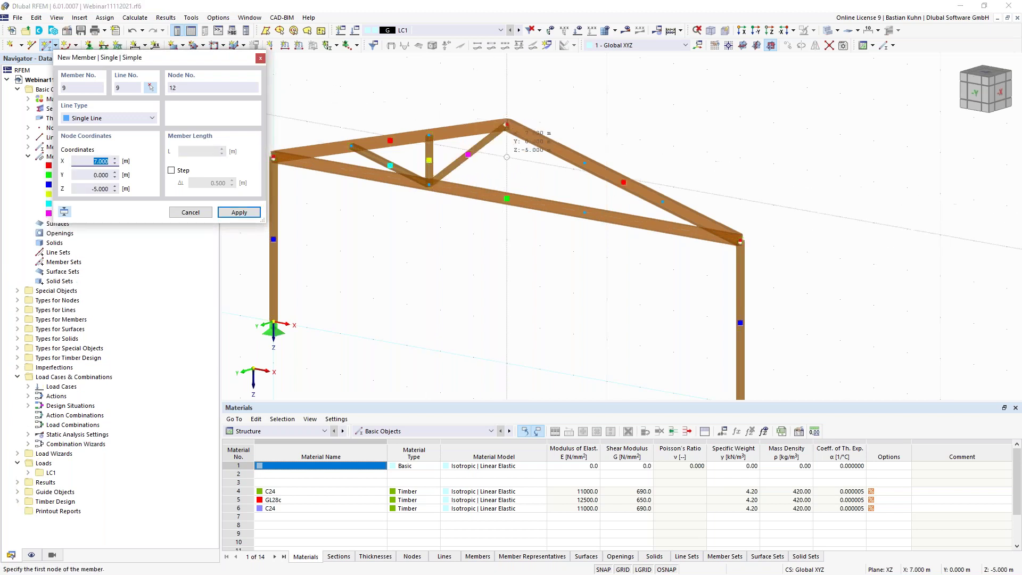
- Draw the right-half web trusses from the tie's right intermediate node to the ridge and both right rafter nodes
{"action": "left_click", "coordinate": [584, 212]}
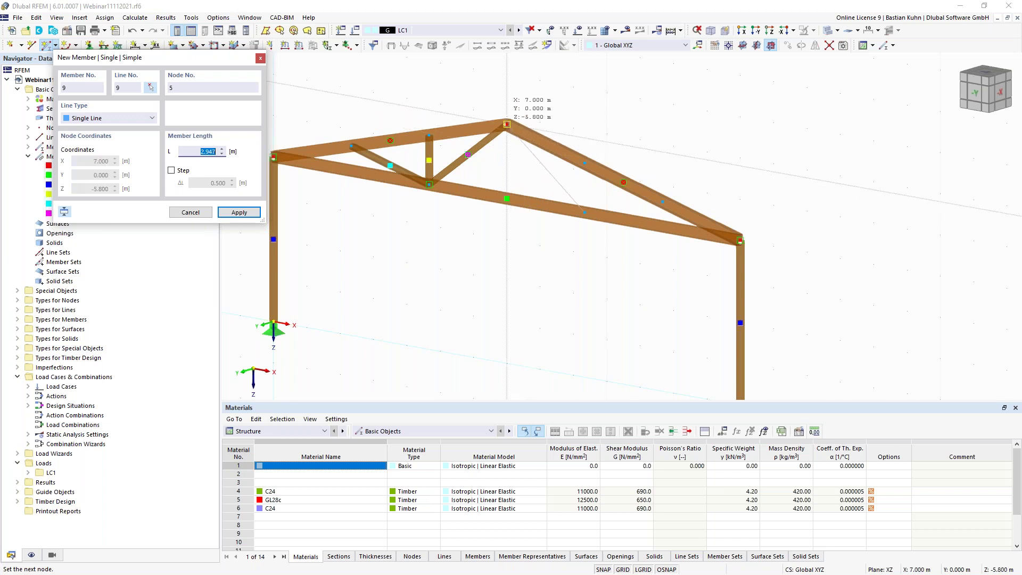
{"action": "left_click", "coordinate": [507, 124]}
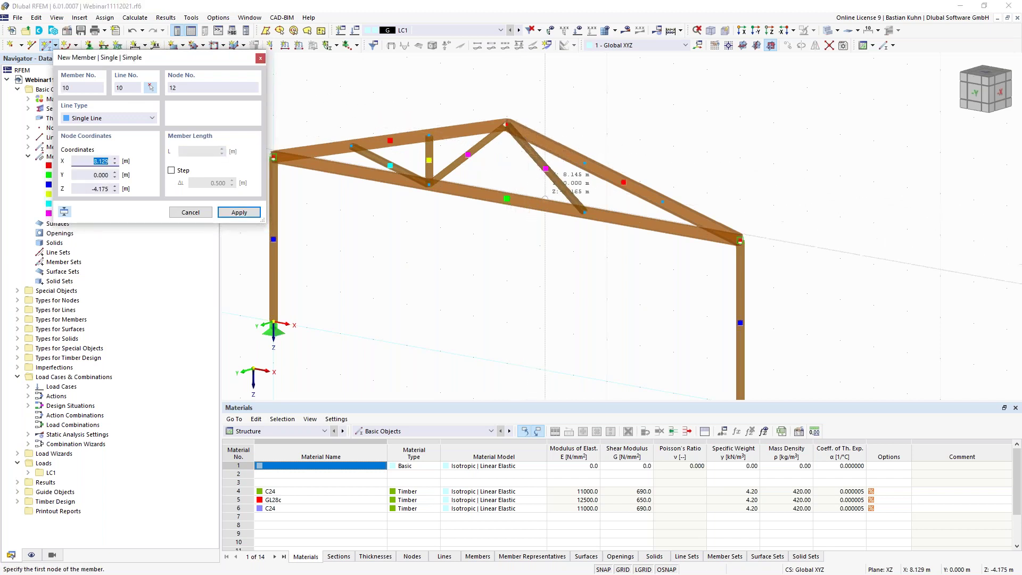
{"action": "left_click", "coordinate": [585, 212]}
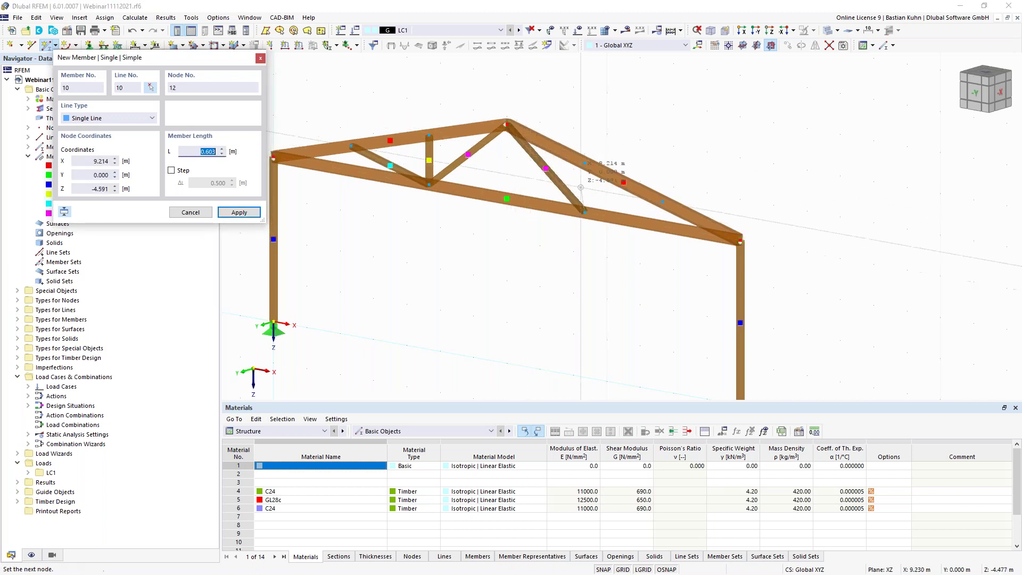
{"action": "left_click", "coordinate": [585, 164]}
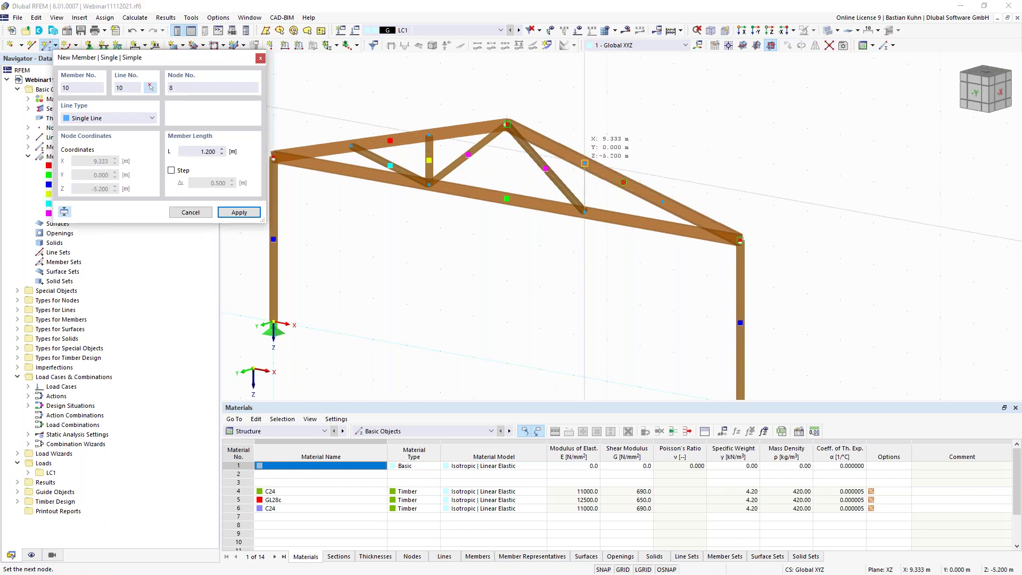
{"action": "left_click", "coordinate": [584, 212]}
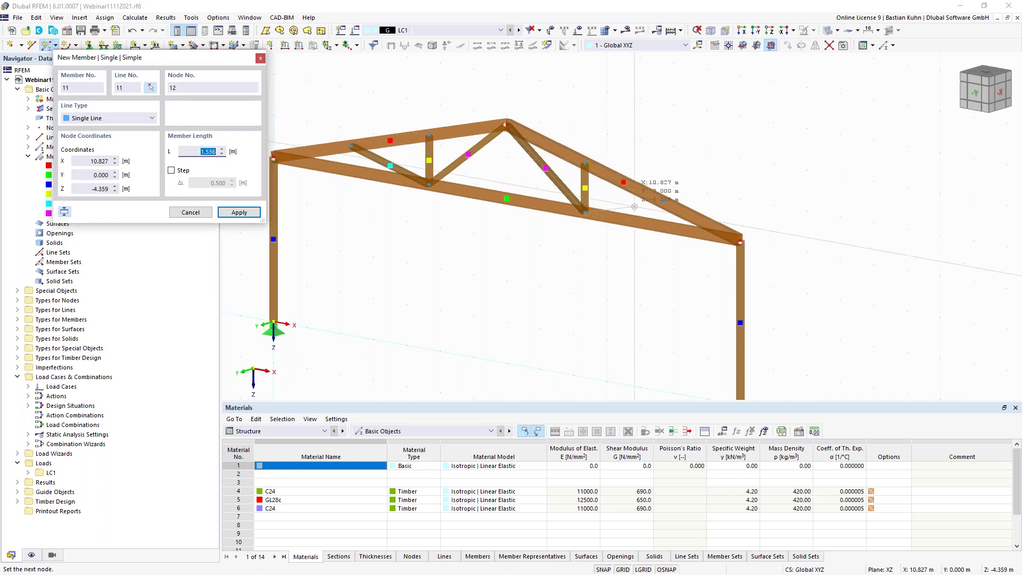
{"action": "left_click", "coordinate": [662, 202]}
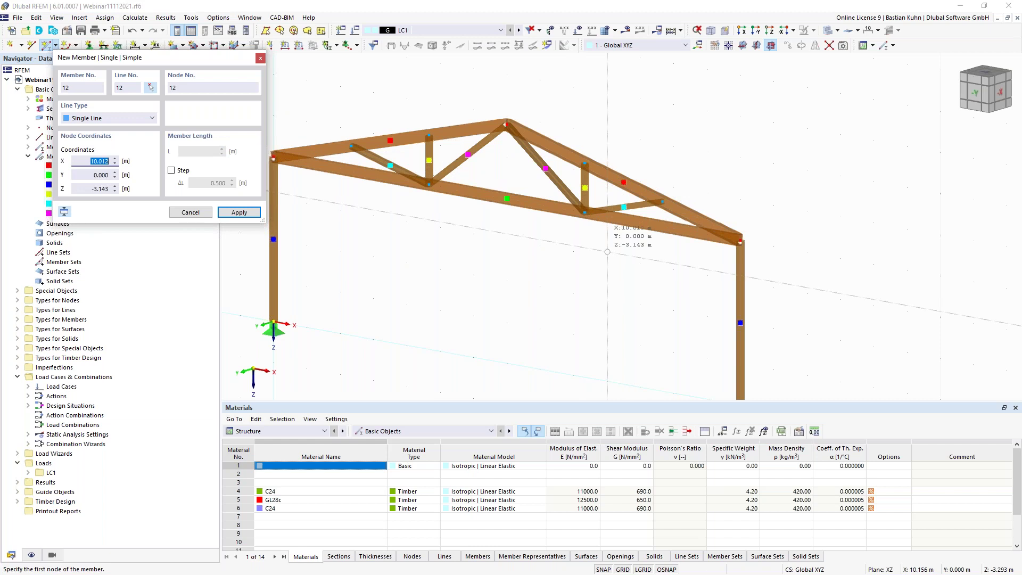
{"action": "key", "text": "Escape"}
- Add a uniform member load of 2 kN/m in global Z to both rafters in load case LC1
{"action": "scroll", "coordinate": [563, 273], "scroll_direction": "down", "scroll_amount": 2}
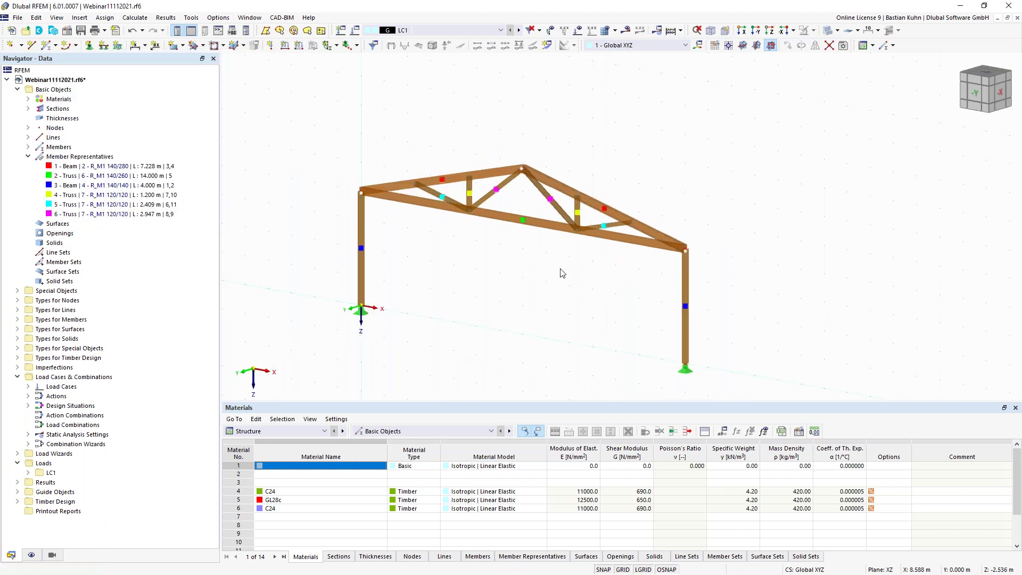
{"action": "middle_click_drag", "start_coordinate": [519, 260], "coordinate": [490, 267], "text": "ctrl"}
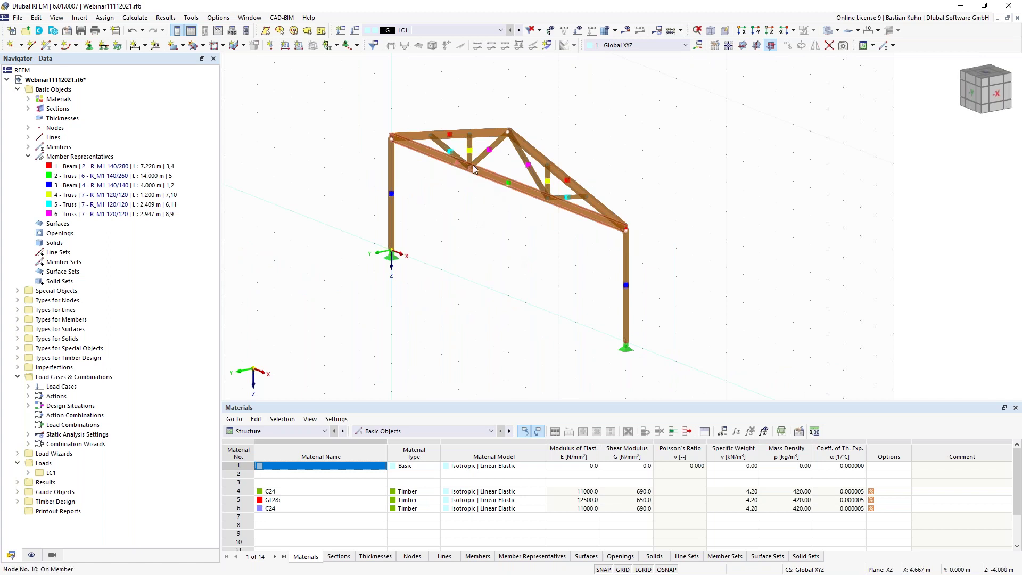
{"action": "middle_click_drag", "start_coordinate": [409, 267], "coordinate": [442, 277]}
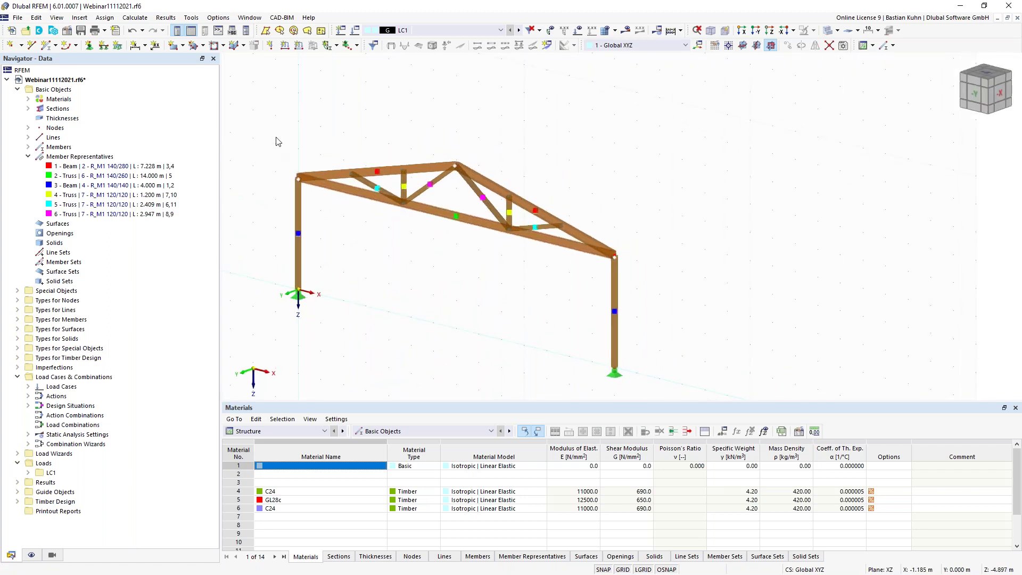
{"action": "left_click", "coordinate": [299, 45]}
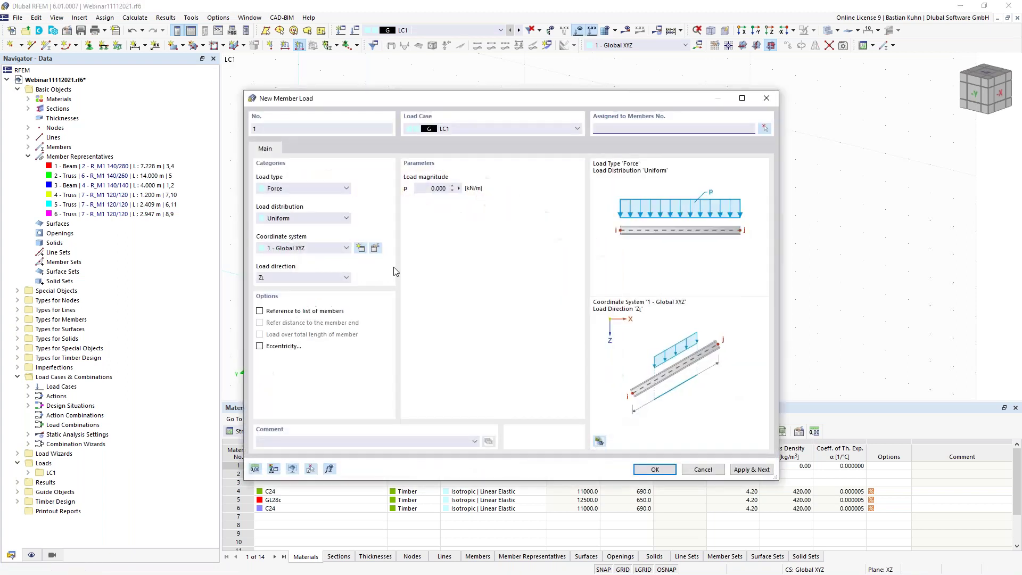
{"action": "type", "text": "2"}
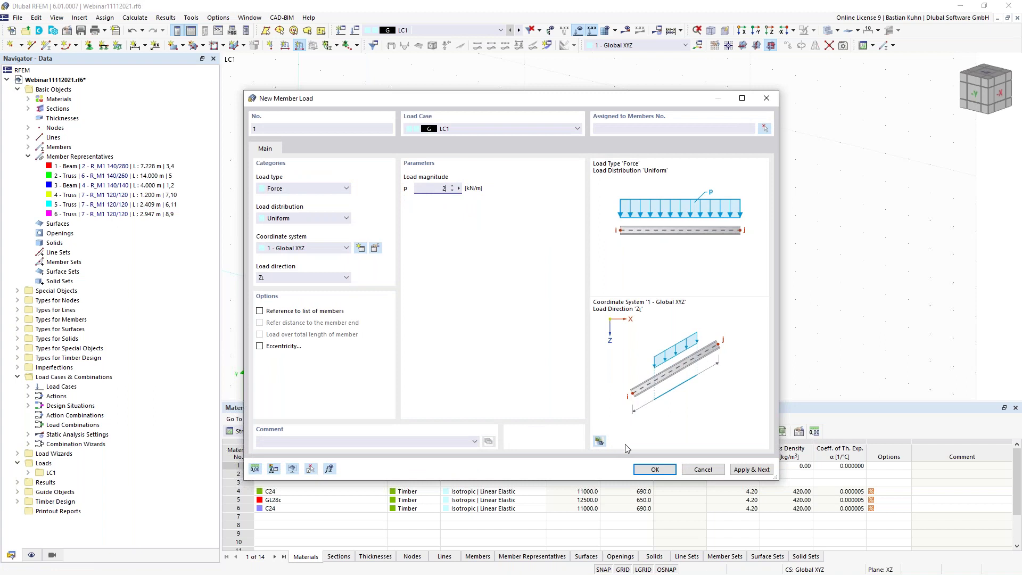
{"action": "left_click", "coordinate": [655, 469]}
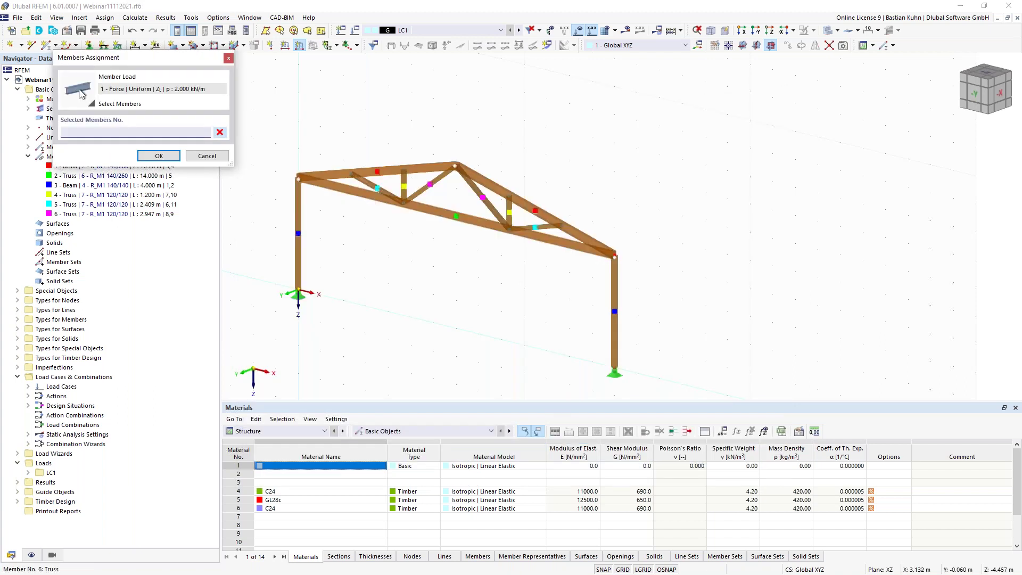
{"action": "left_click", "coordinate": [394, 169]}
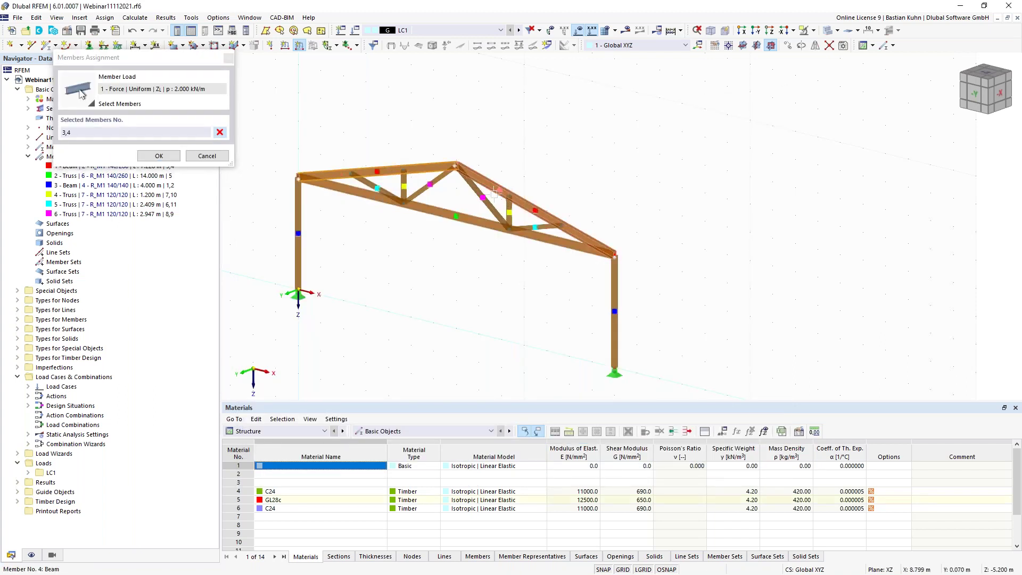
{"action": "left_click", "coordinate": [158, 156]}
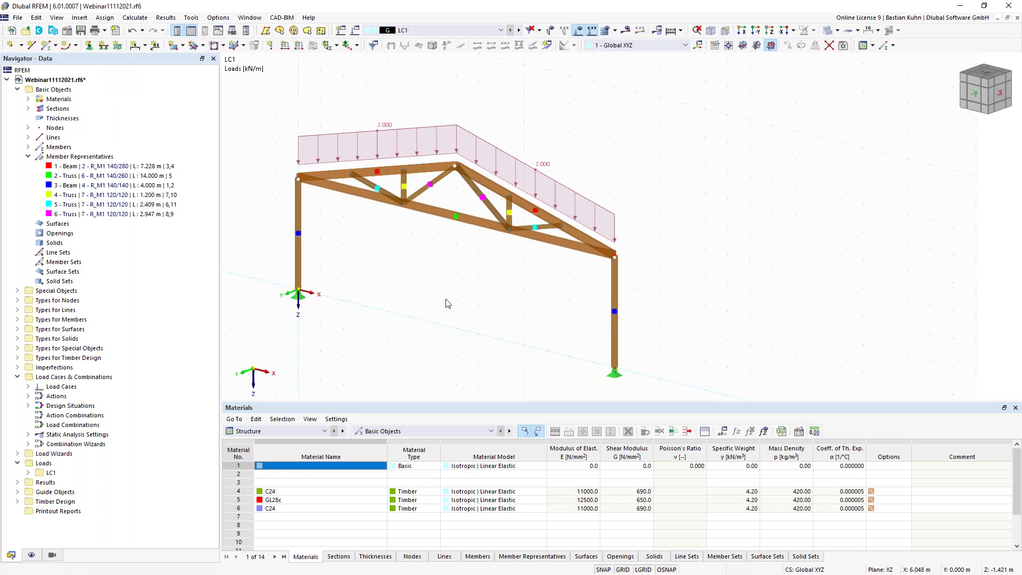
- Select the whole frame with its load and set up a copy in 4 steps, displaced 0 m in X and 5 m in Y
{"action": "scroll", "coordinate": [435, 314], "scroll_direction": "down", "scroll_amount": 4}
{"action": "left_click_drag", "start_coordinate": [337, 178], "coordinate": [626, 381]}
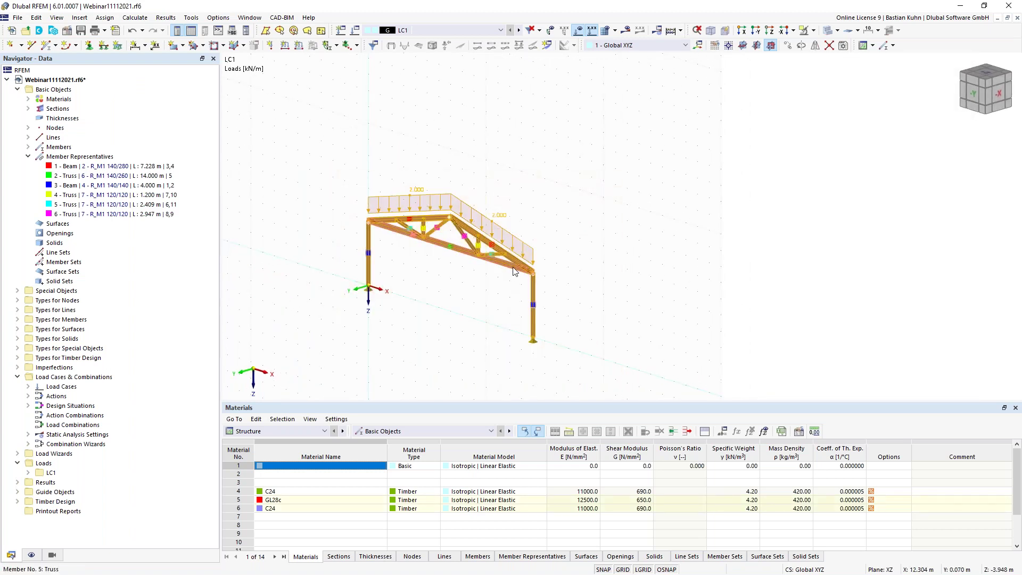
{"action": "right_click", "coordinate": [515, 272]}
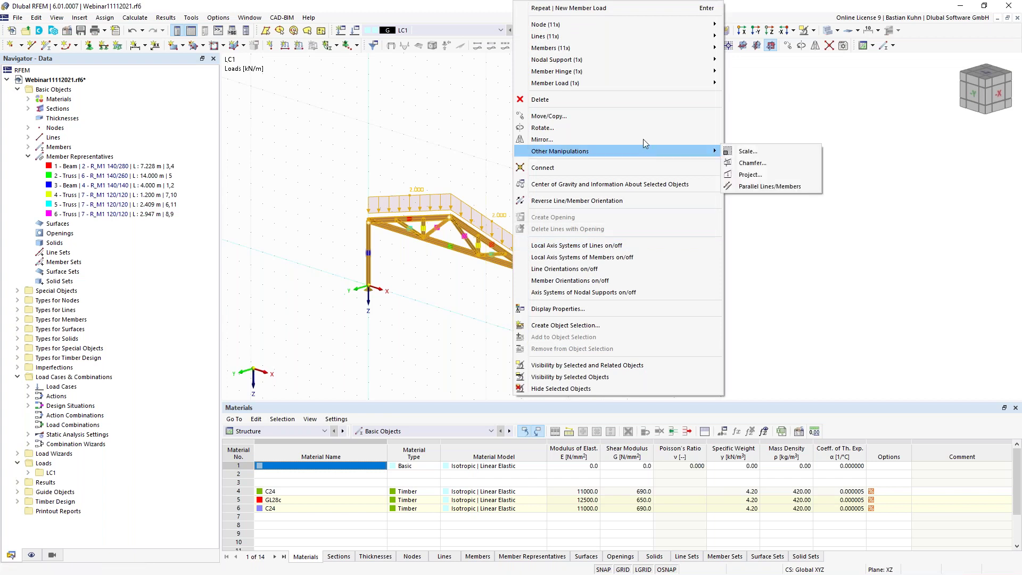
{"action": "left_click", "coordinate": [639, 117]}
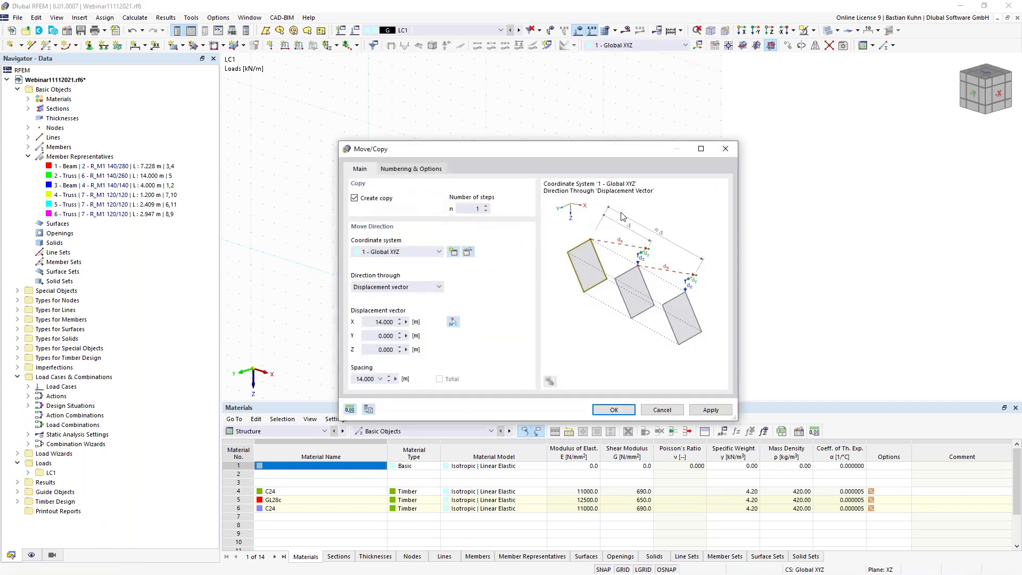
{"action": "double_click", "coordinate": [372, 322]}
{"action": "type", "text": "0"}
{"action": "key", "text": "Tab"}
{"action": "type", "text": "5"}
{"action": "double_click", "coordinate": [489, 211]}
{"action": "type", "text": "4"}
- Enable step links for the copy and have the nodes linked with members
{"action": "left_click", "coordinate": [407, 170]}
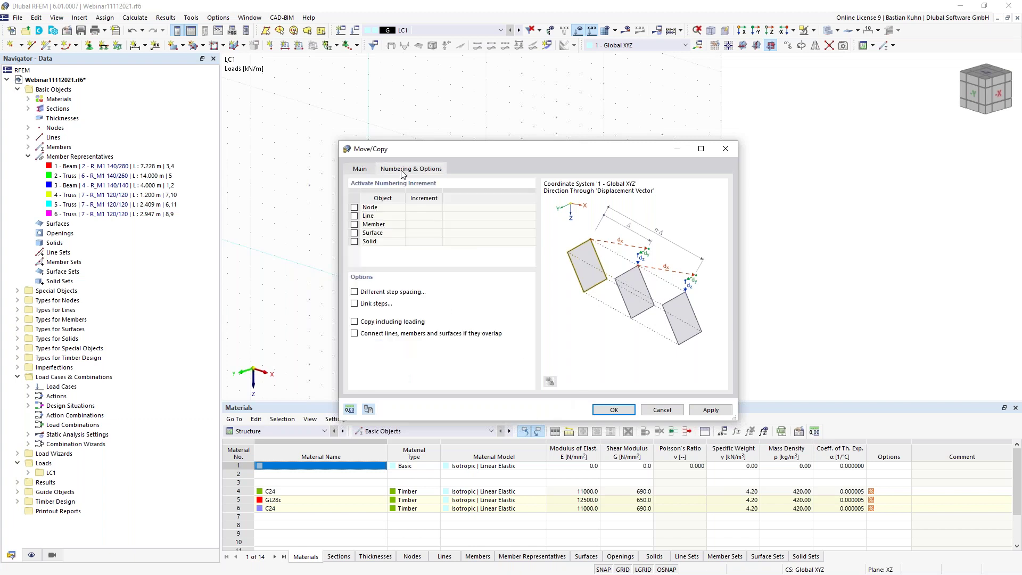
{"action": "left_click", "coordinate": [355, 304]}
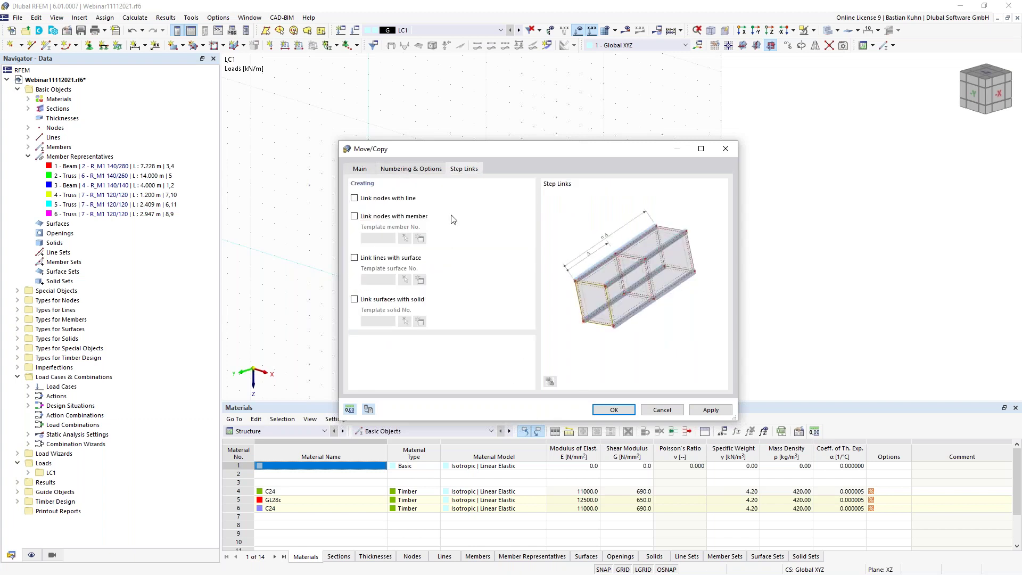
{"action": "left_click", "coordinate": [354, 217]}
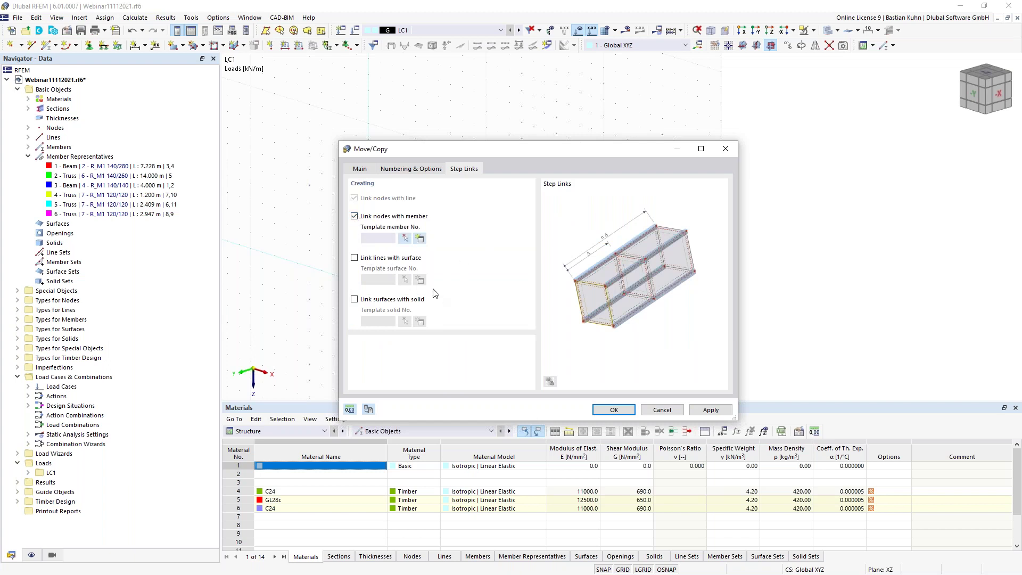
{"action": "left_click_drag", "start_coordinate": [538, 158], "coordinate": [519, 195]}
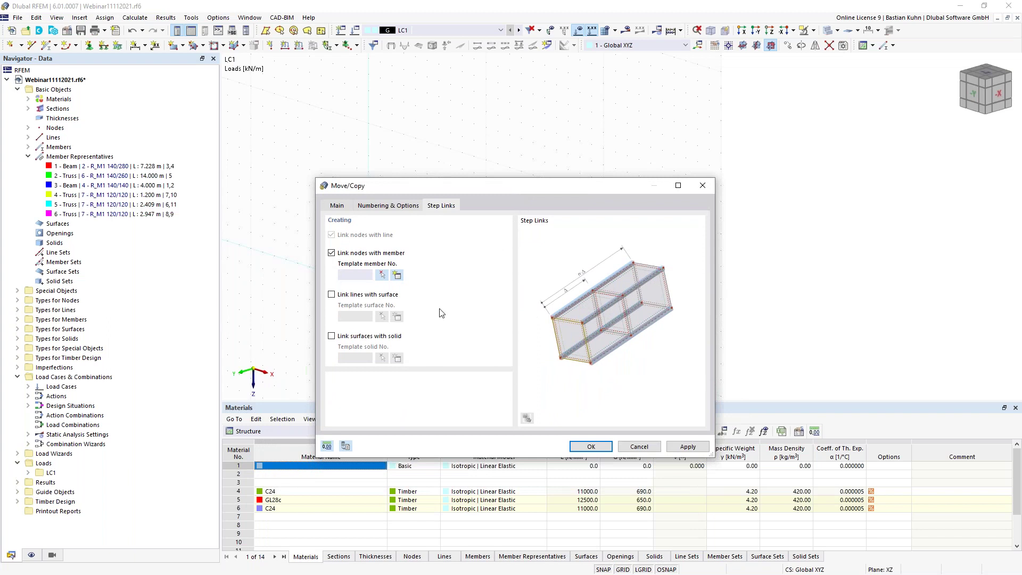
- Create a Truss template member for the links with section 4 - R_M1 140/140 in material 6 - C24
{"action": "left_click", "coordinate": [397, 275]}
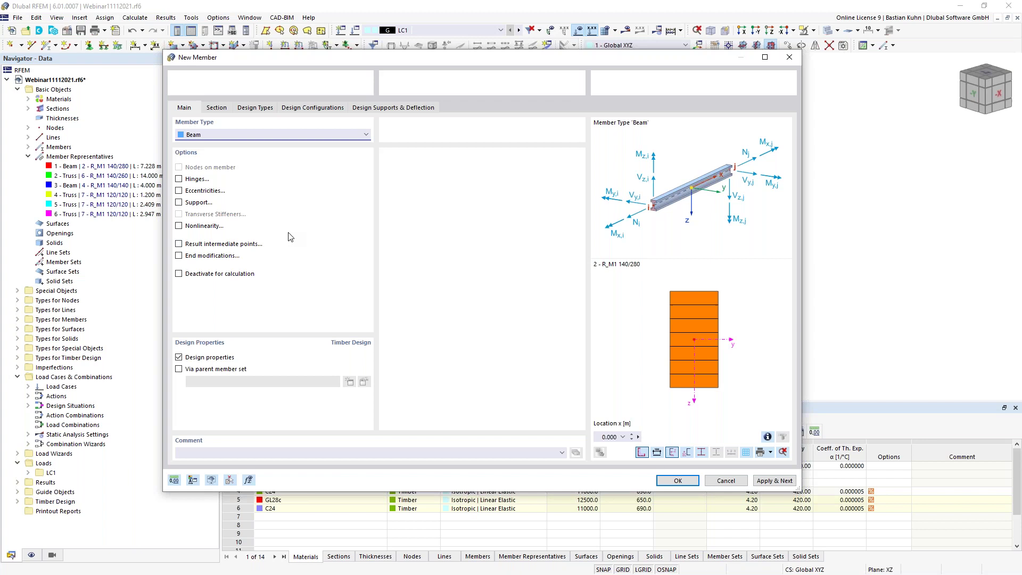
{"action": "left_click", "coordinate": [334, 134]}
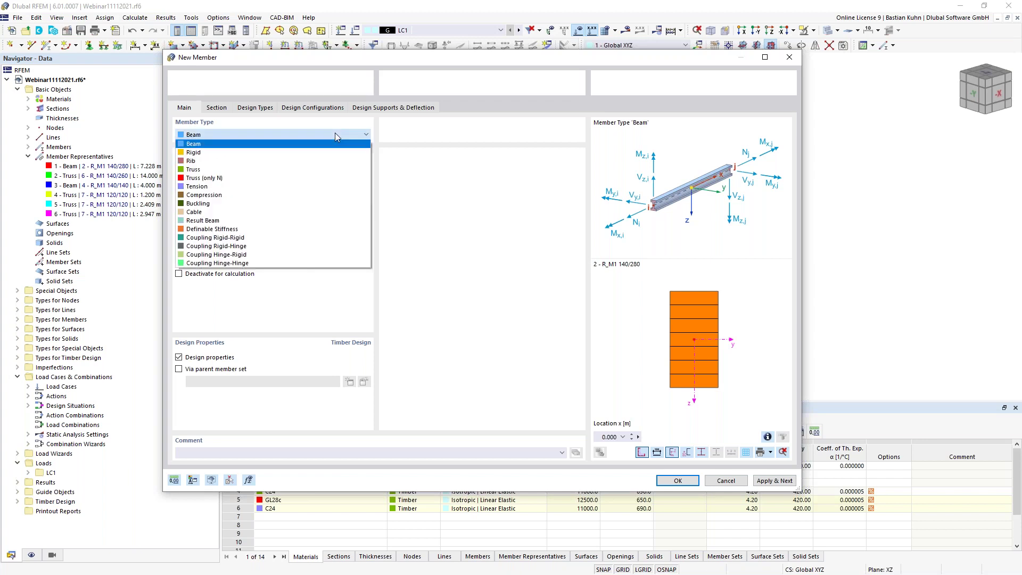
{"action": "left_click", "coordinate": [334, 169]}
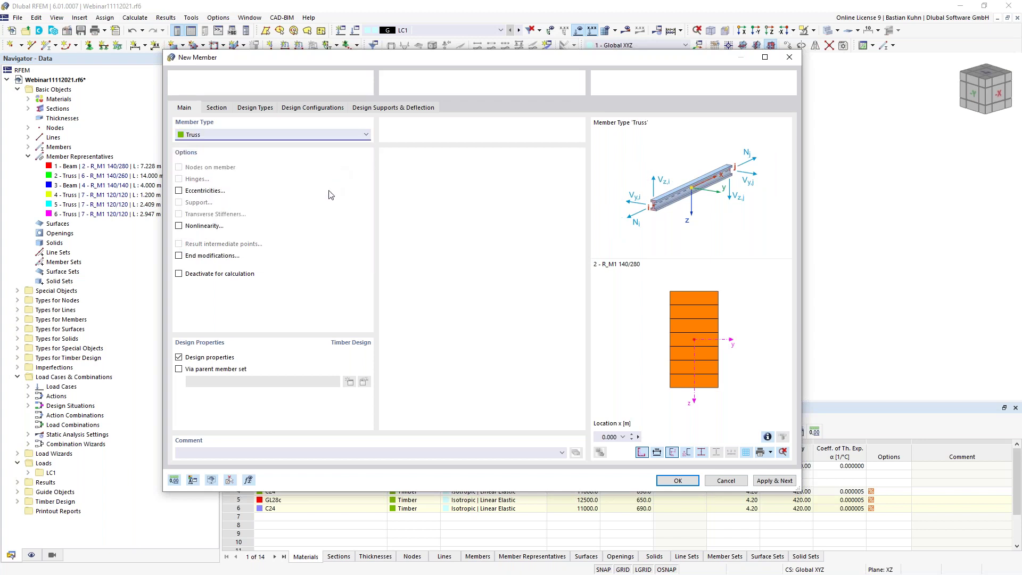
{"action": "left_click", "coordinate": [216, 107]}
{"action": "left_click", "coordinate": [336, 364]}
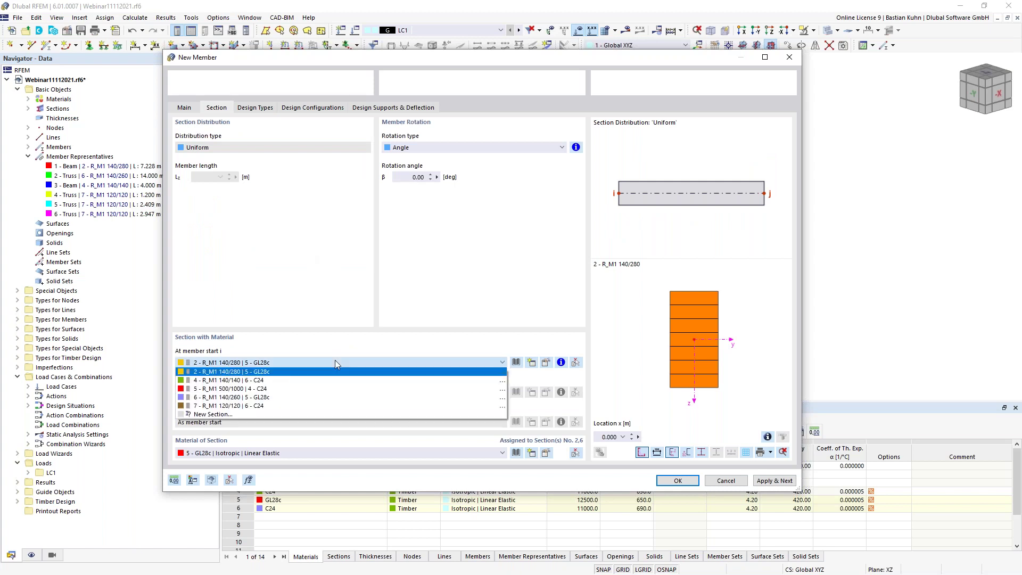
{"action": "left_click", "coordinate": [331, 406]}
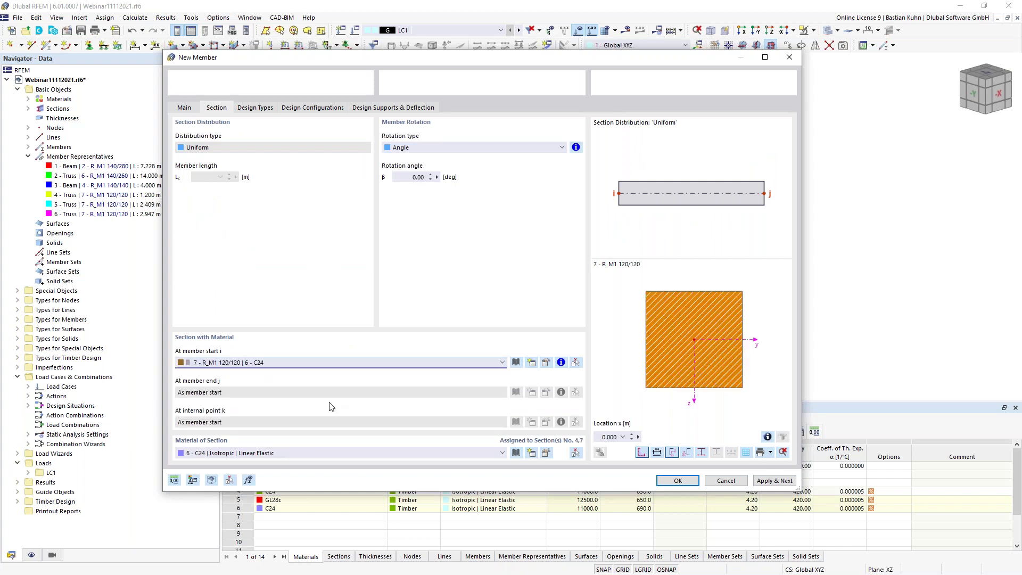
{"action": "left_click", "coordinate": [336, 364]}
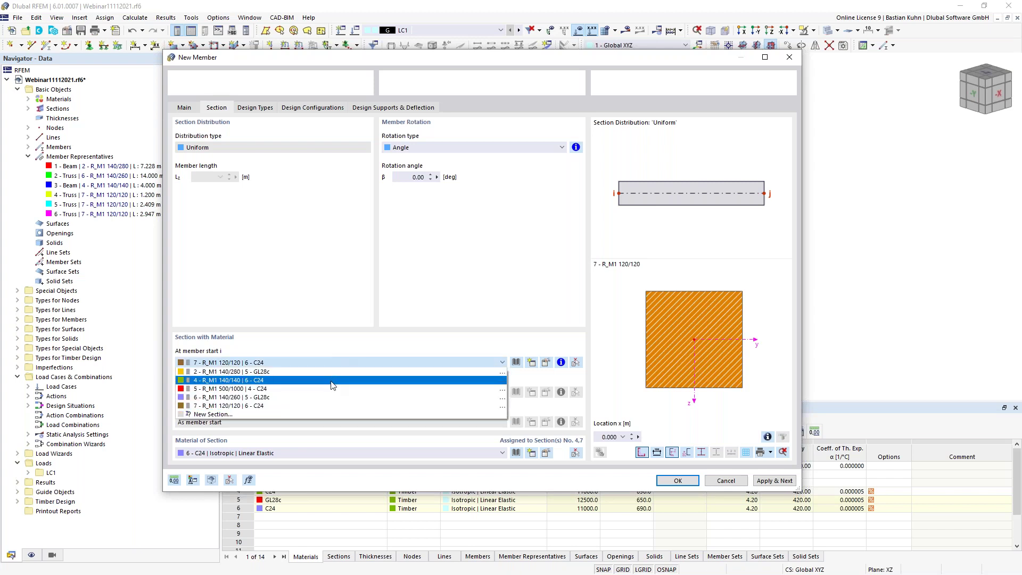
{"action": "left_click", "coordinate": [333, 381]}
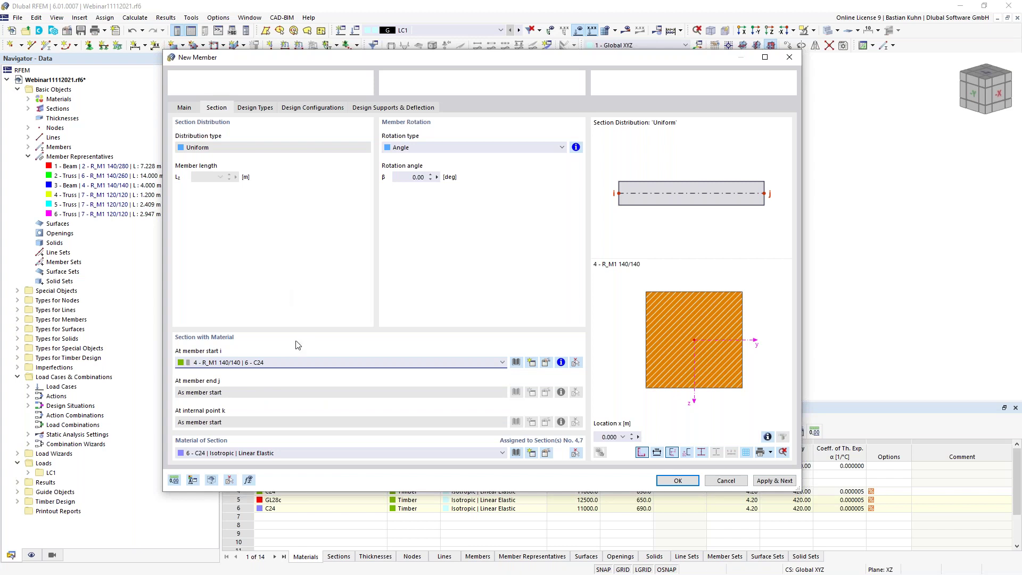
{"action": "left_click", "coordinate": [667, 481]}
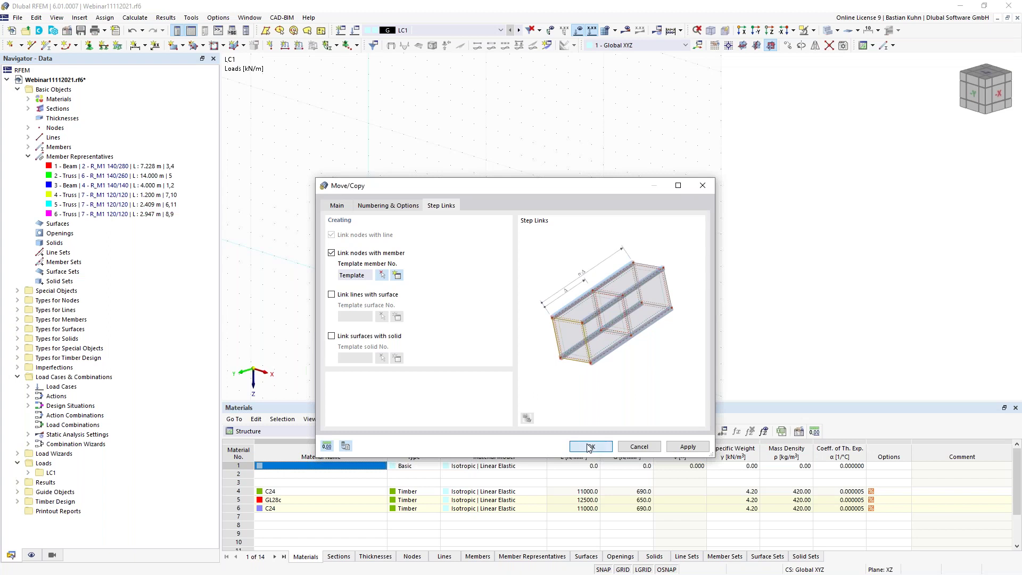
- Complete the frame copy with its step links and hide the member representatives in the model view
{"action": "left_click", "coordinate": [590, 447]}
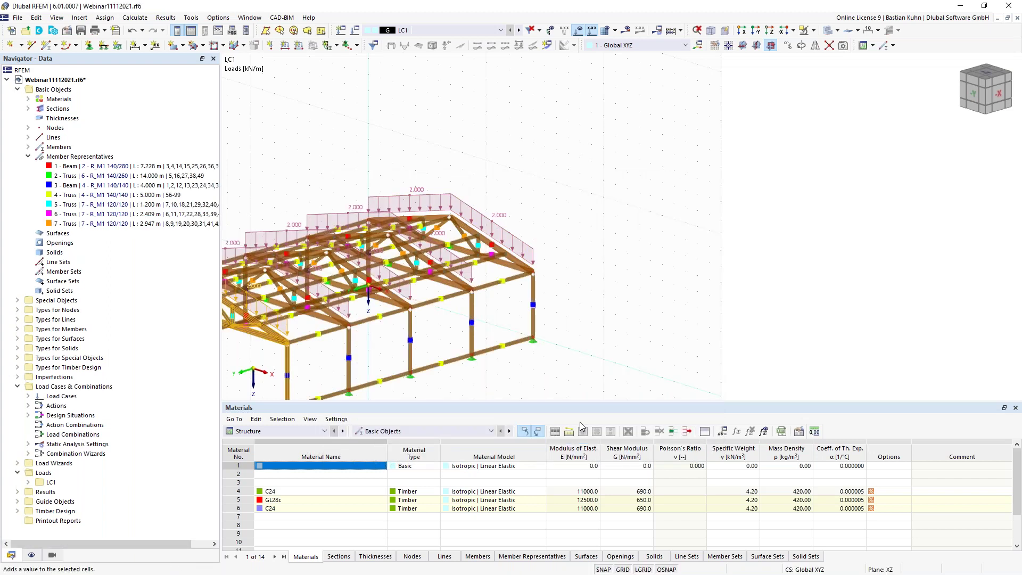
{"action": "scroll", "coordinate": [586, 351], "scroll_direction": "down", "scroll_amount": 3}
{"action": "middle_click_drag", "start_coordinate": [627, 328], "coordinate": [567, 326], "text": "ctrl"}
{"action": "right_click", "coordinate": [567, 326]}
{"action": "left_click", "coordinate": [446, 357]}
{"action": "middle_click_drag", "start_coordinate": [446, 356], "coordinate": [482, 302], "text": "ctrl"}
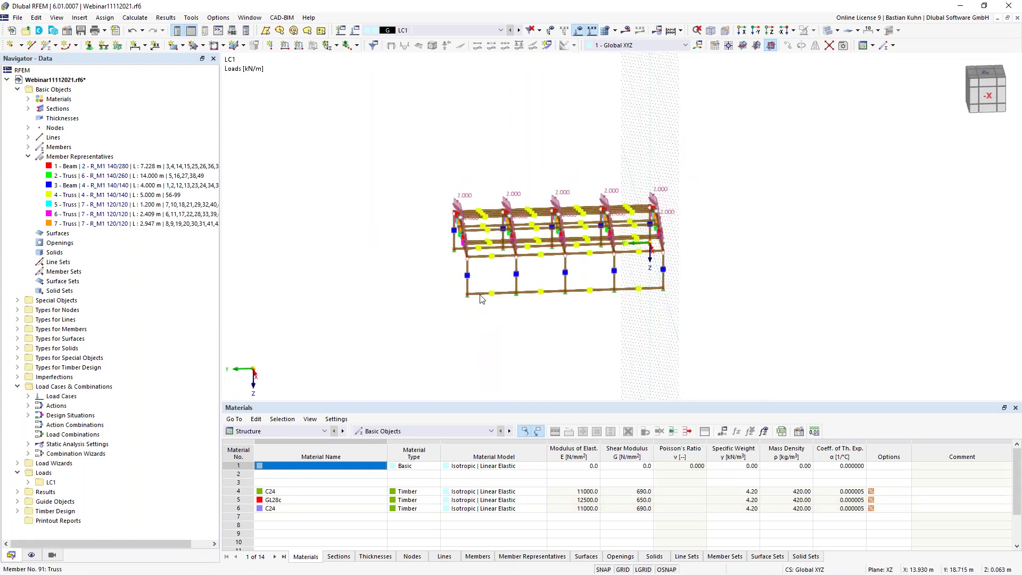
{"action": "left_click", "coordinate": [31, 555]}
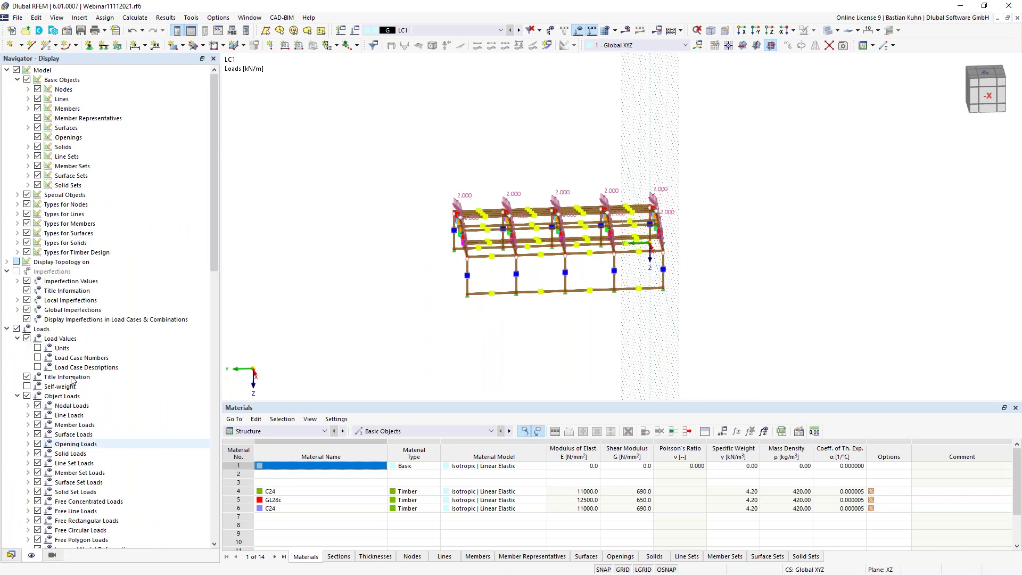
{"action": "left_click", "coordinate": [38, 119]}
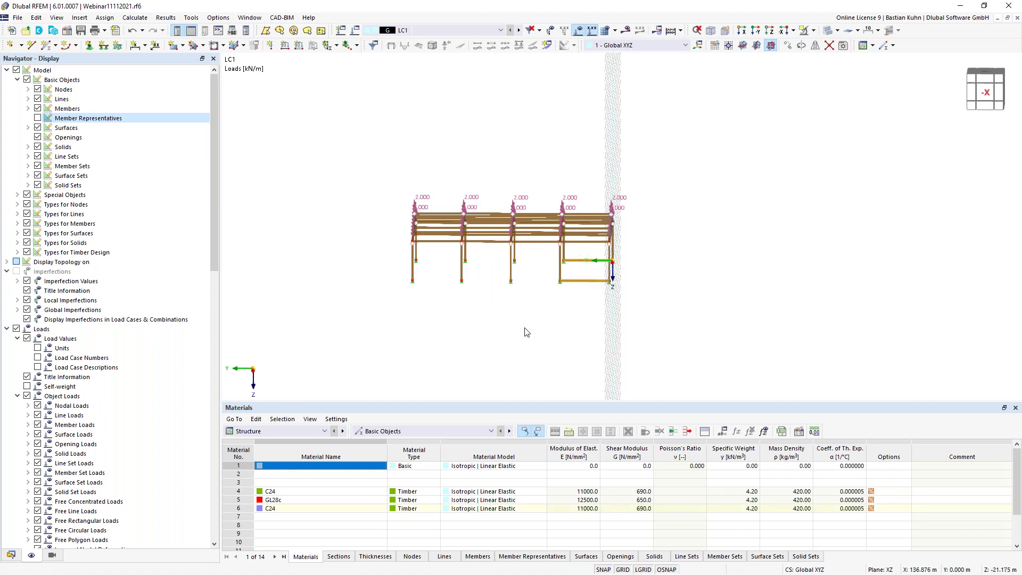
- Delete the longitudinal link members between the column bases and at the two inner nodes of the trusses' bottom chord
{"action": "left_click", "coordinate": [757, 46]}
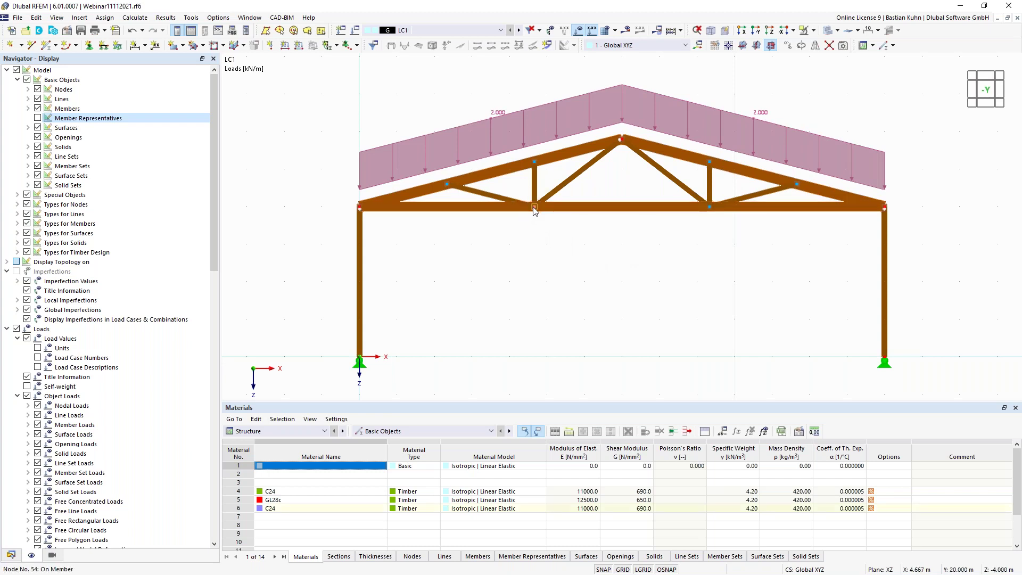
{"action": "right_click", "coordinate": [535, 208]}
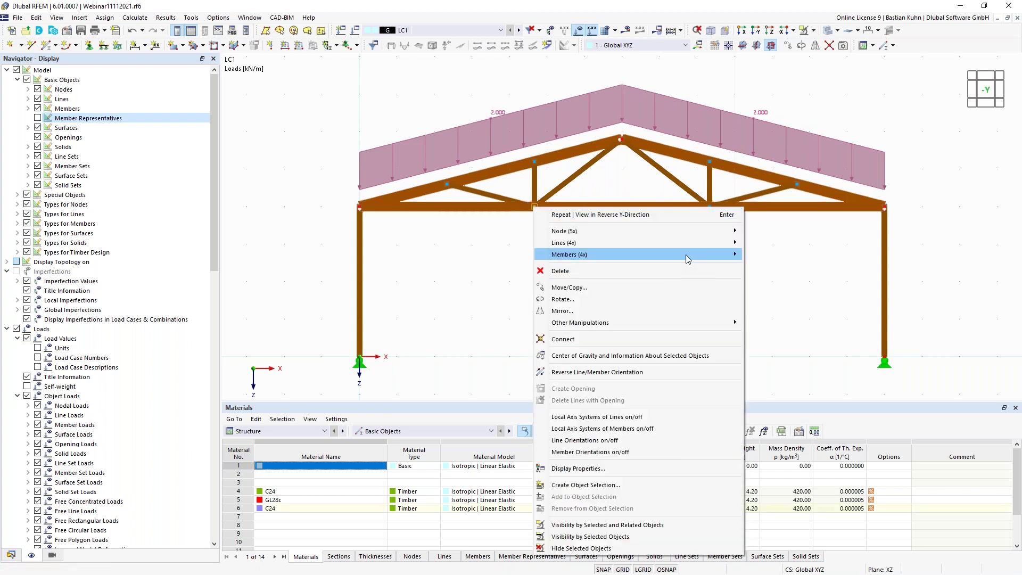
{"action": "mouse_move", "coordinate": [695, 246]}
{"action": "key", "text": "Escape"}
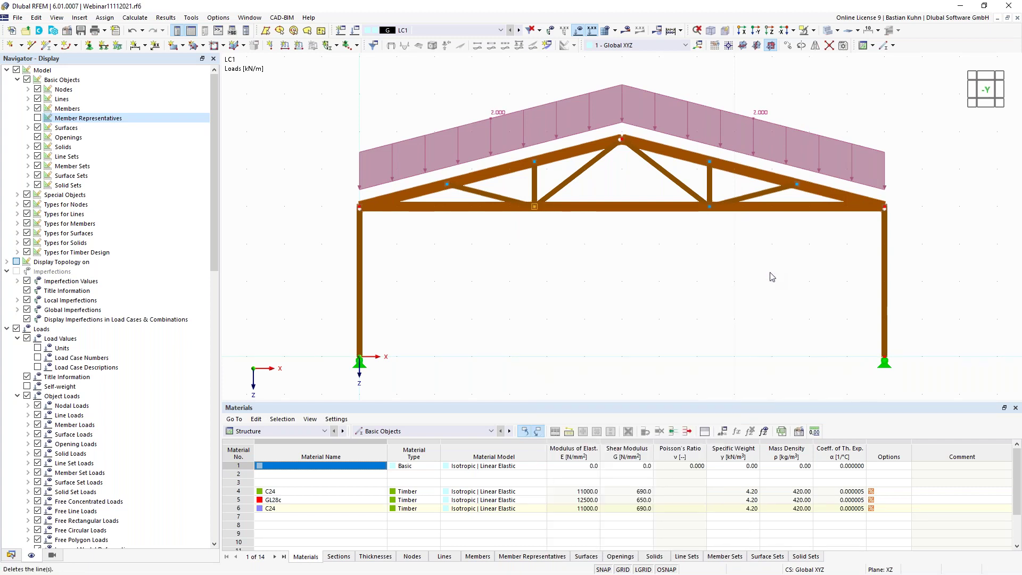
{"action": "right_click", "coordinate": [711, 209]}
{"action": "mouse_move", "coordinate": [739, 245]}
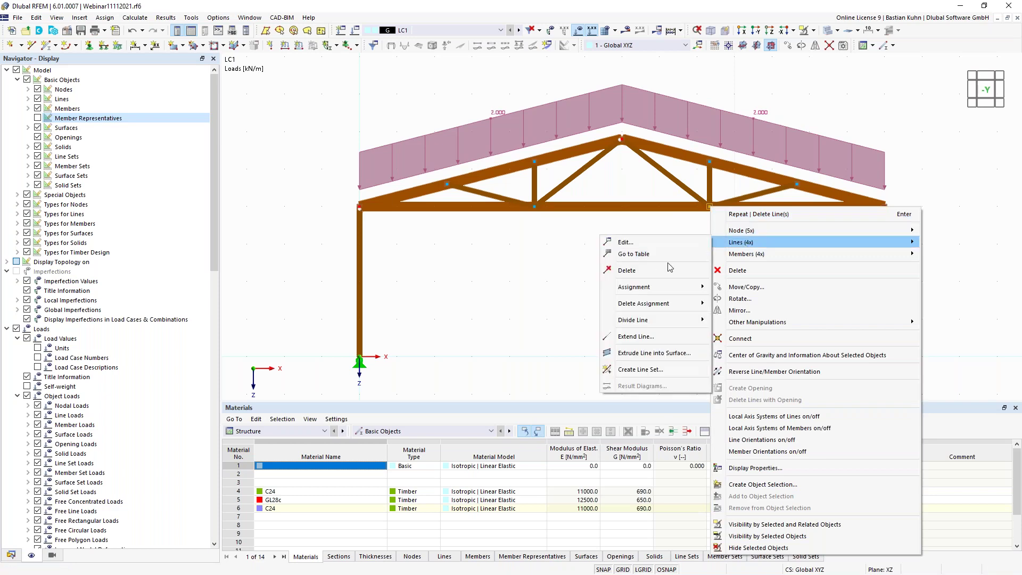
{"action": "key", "text": "Escape"}
- Set the member load on the rafters of the two end frames to 1 kN/m
{"action": "middle_click_drag", "start_coordinate": [659, 282], "coordinate": [551, 322], "text": "ctrl"}
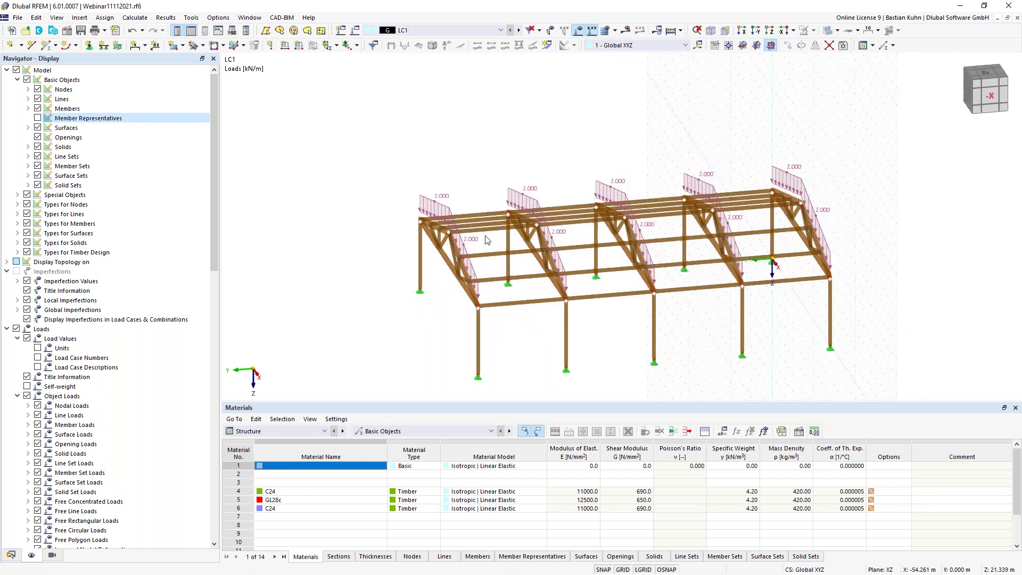
{"action": "left_click", "coordinate": [439, 204]}
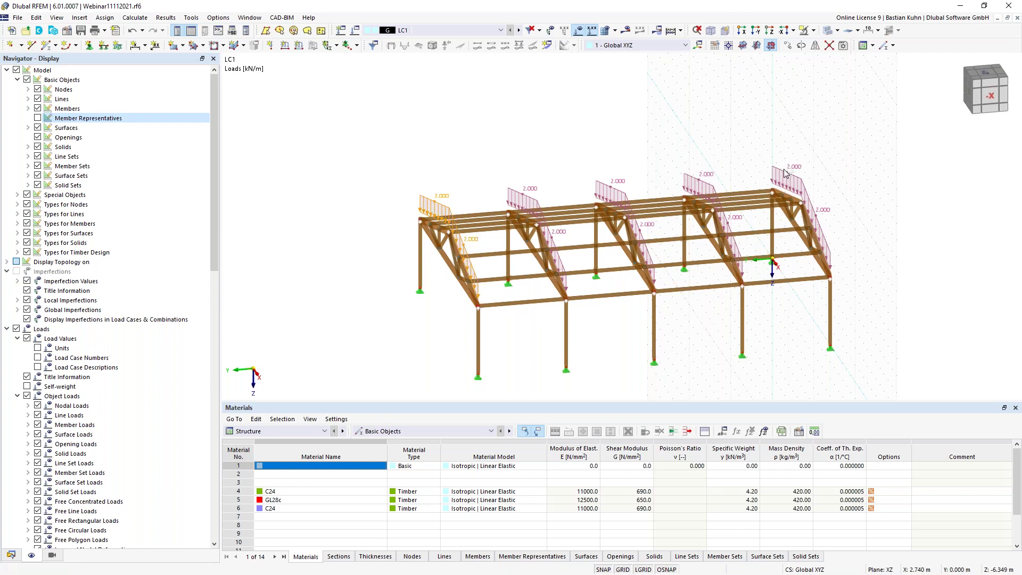
{"action": "right_click", "coordinate": [812, 209]}
{"action": "left_click", "coordinate": [837, 230]}
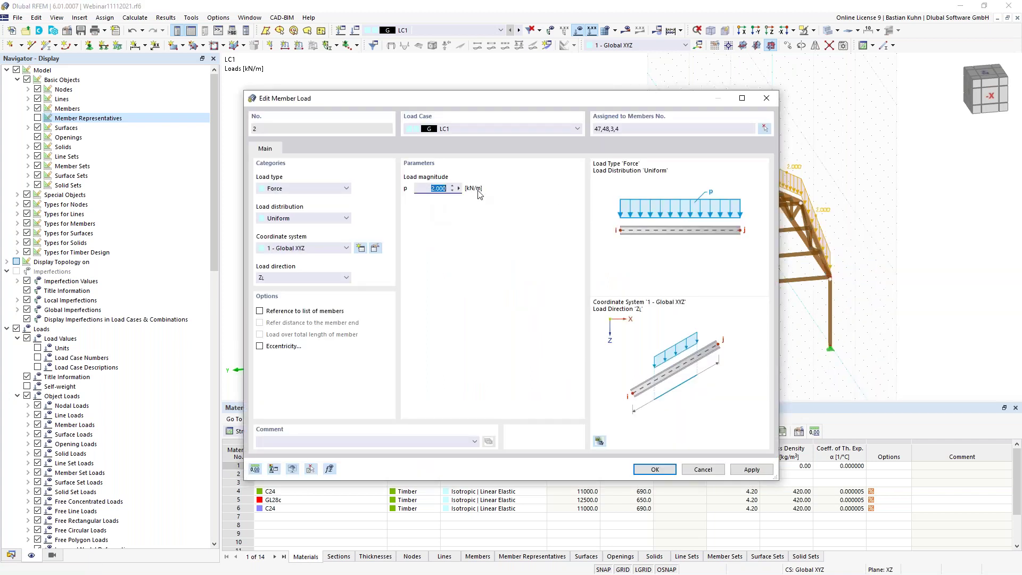
{"action": "key", "text": "Return"}
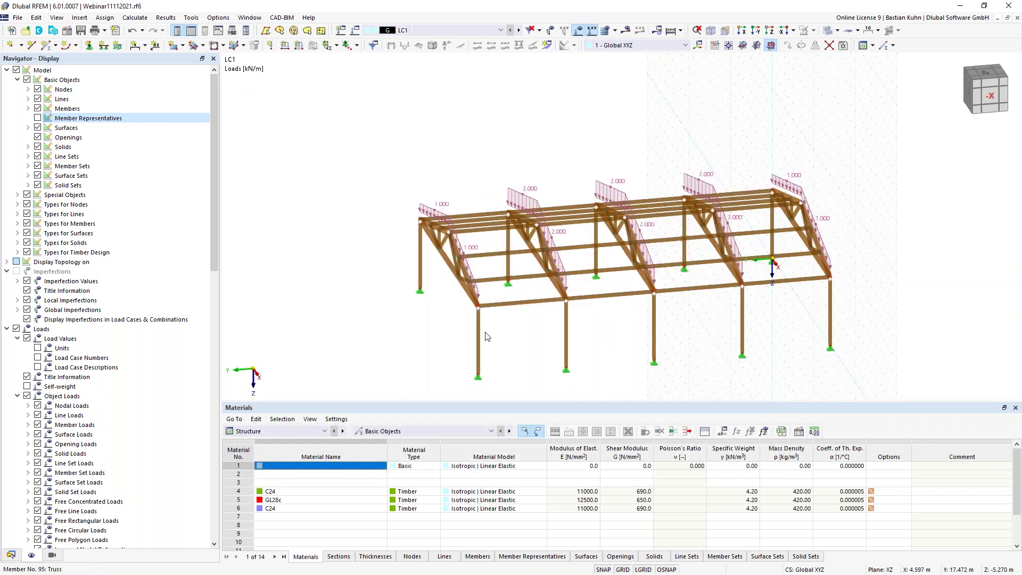
- Create one intermediate 'On Member' node on both eaves links of the second bay without dividing the members
{"action": "middle_click_drag", "start_coordinate": [617, 382], "coordinate": [556, 342], "text": "ctrl"}
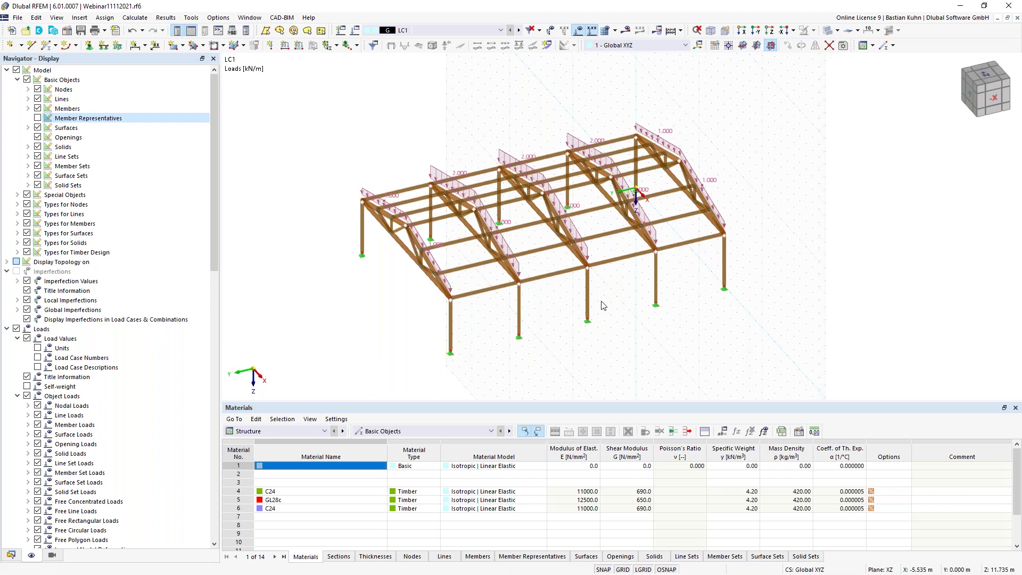
{"action": "middle_click_drag", "start_coordinate": [569, 310], "coordinate": [589, 299], "text": "ctrl"}
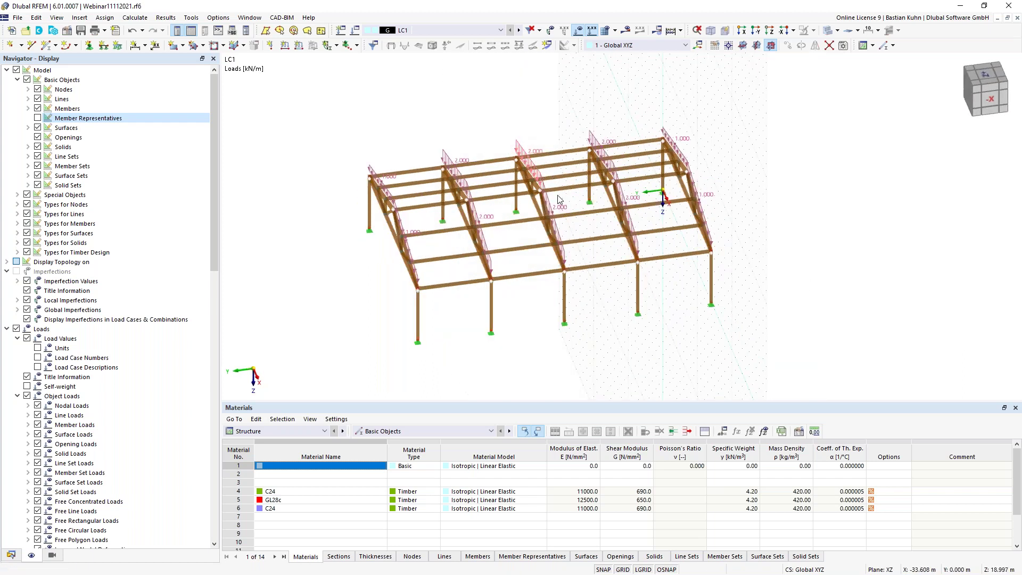
{"action": "left_click", "coordinate": [597, 257]}
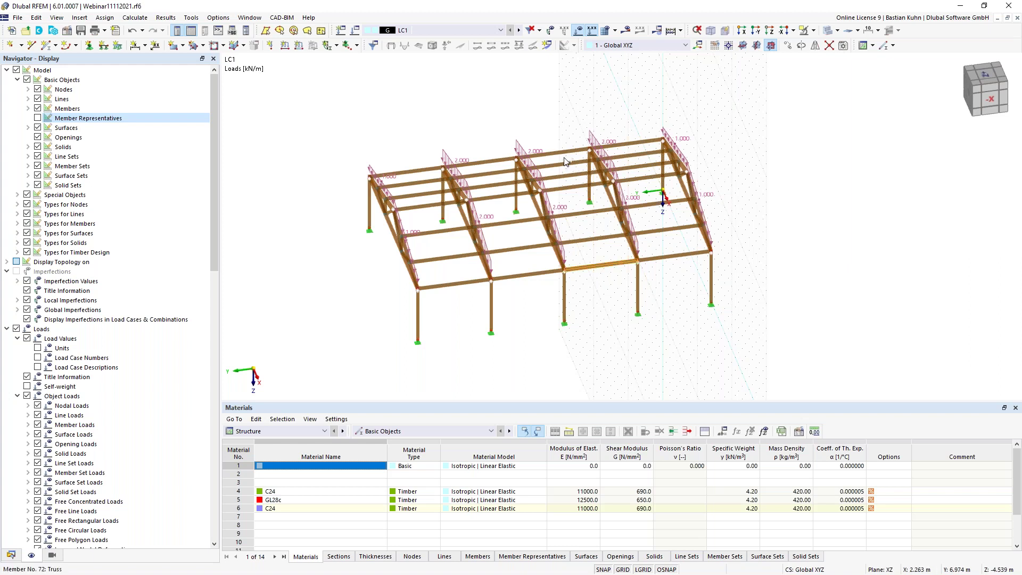
{"action": "right_click", "coordinate": [563, 155]}
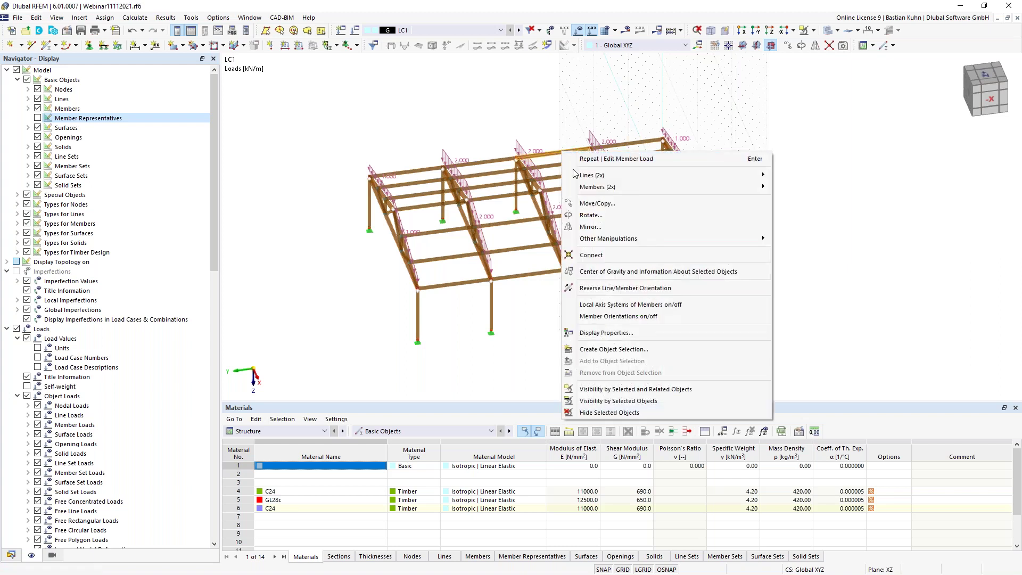
{"action": "mouse_move", "coordinate": [664, 186]}
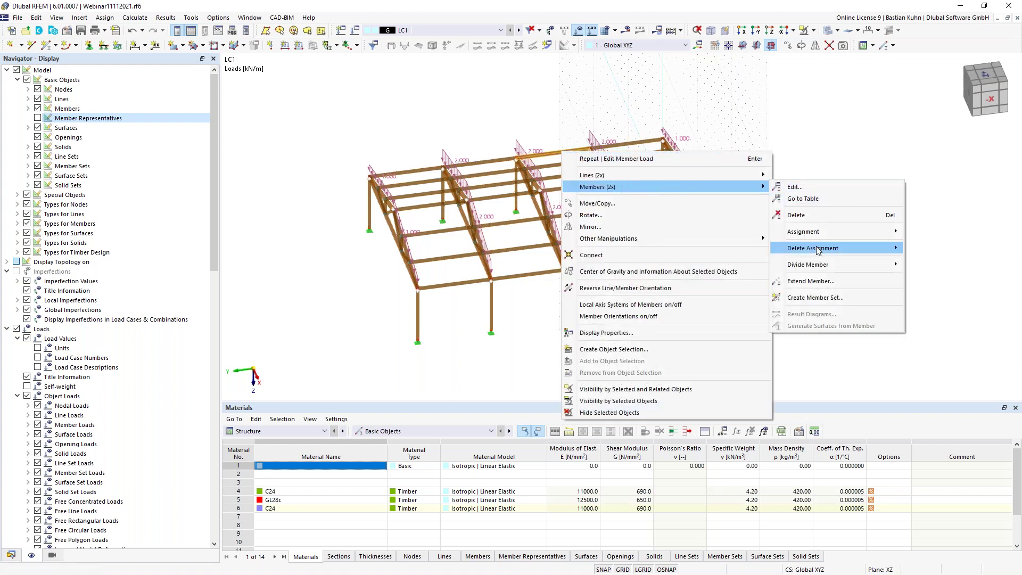
{"action": "mouse_move", "coordinate": [818, 266]}
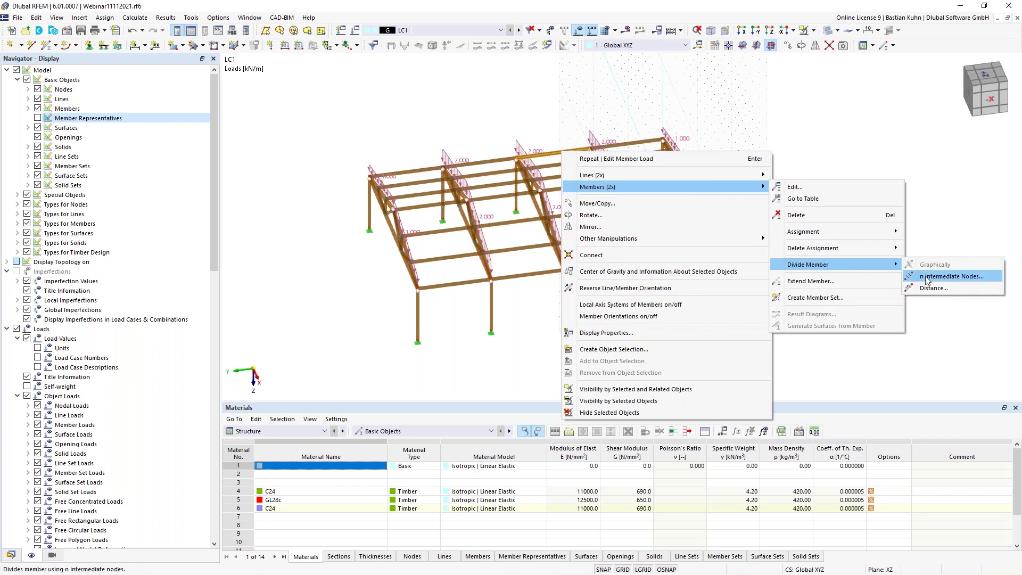
{"action": "left_click", "coordinate": [948, 276]}
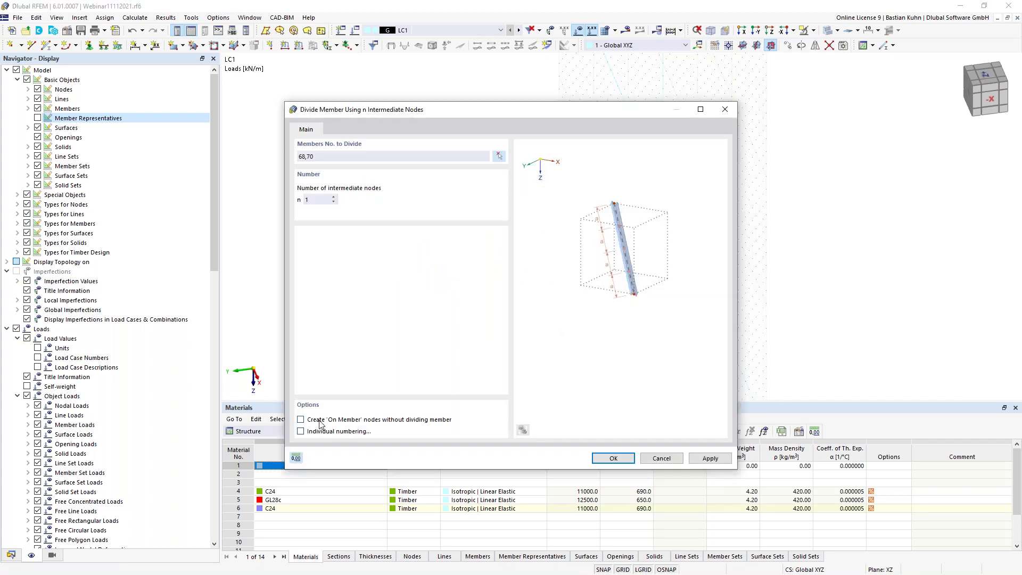
{"action": "left_click", "coordinate": [596, 459]}
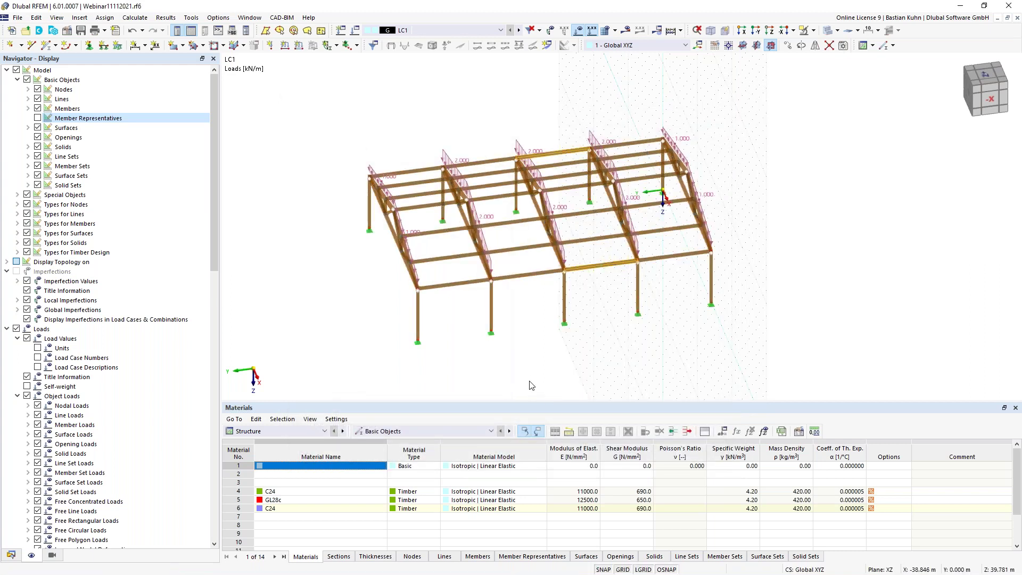
- Set up a new single member for the bracing with section 4 - R_M1 140/140 in material 6 - C24
{"action": "left_click", "coordinate": [528, 378]}
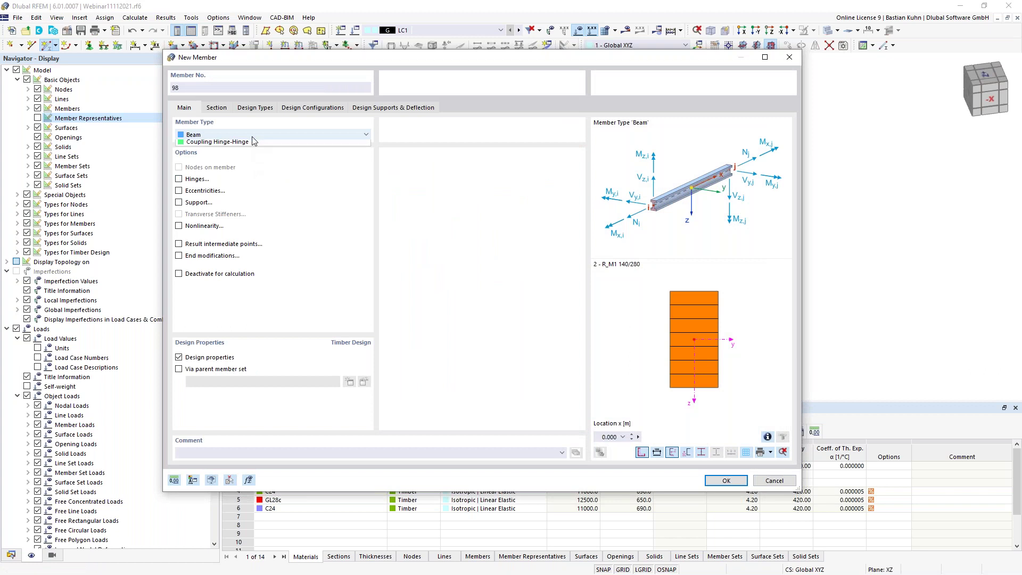
{"action": "left_click", "coordinate": [250, 134]}
{"action": "left_click", "coordinate": [237, 143]}
{"action": "left_click", "coordinate": [221, 108]}
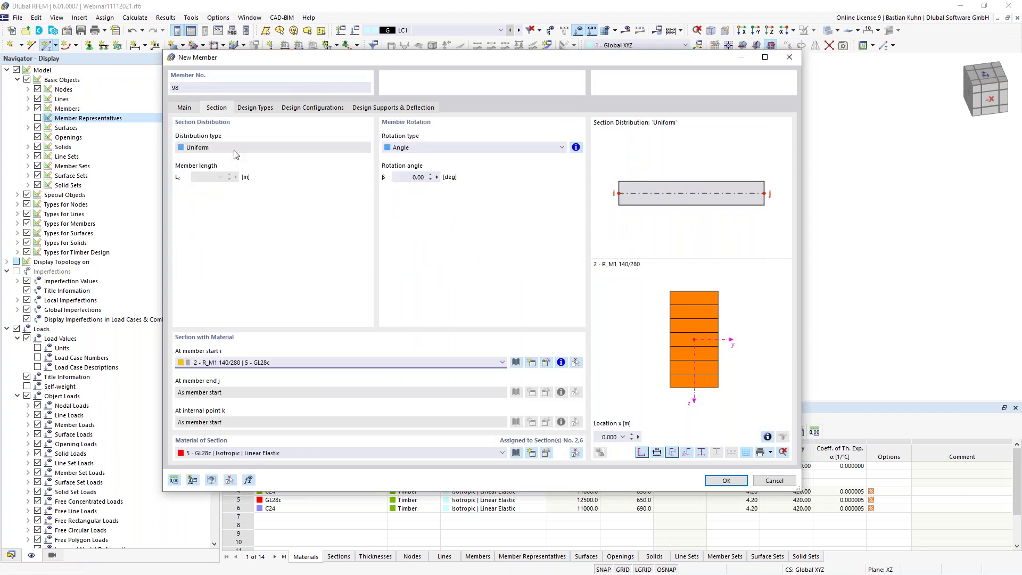
{"action": "left_click", "coordinate": [355, 363]}
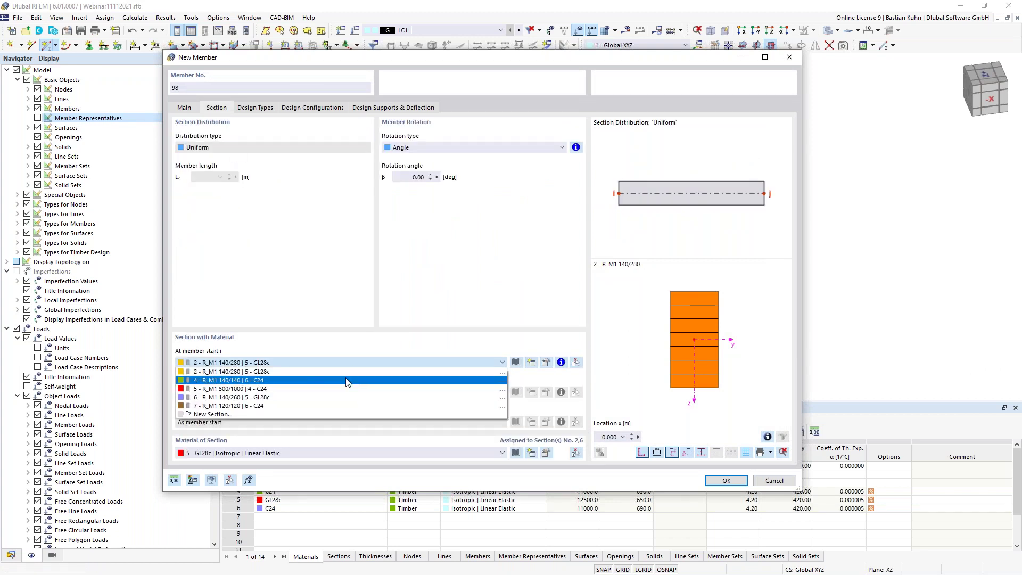
{"action": "left_click", "coordinate": [346, 382]}
{"action": "left_click", "coordinate": [725, 480]}
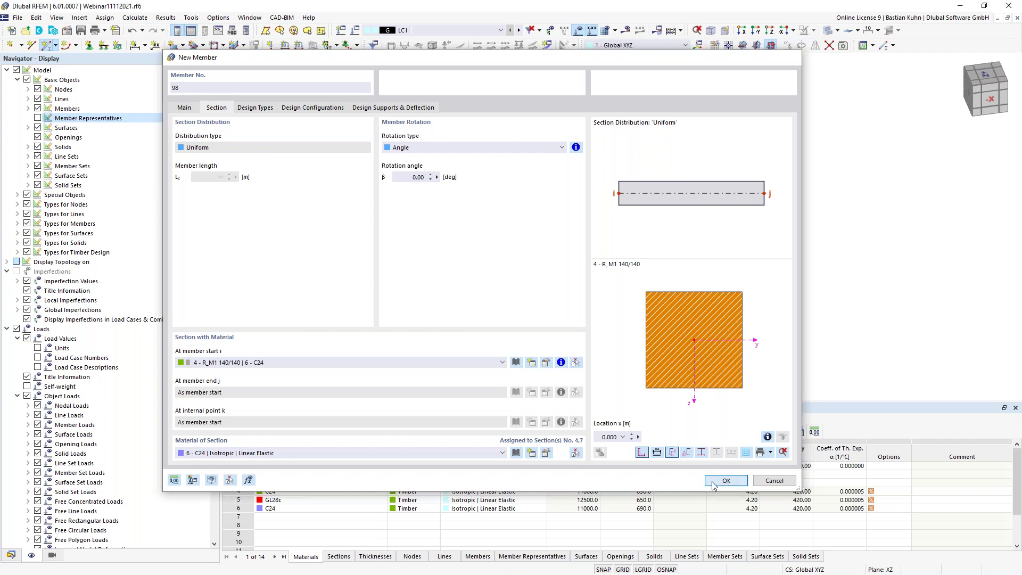
- Draw two wall bracing diagonals from the column bases at Y = 10 m and Y = 5 m to the eaves link's midpoint node
{"action": "scroll", "coordinate": [601, 303], "scroll_direction": "up", "scroll_amount": 2}
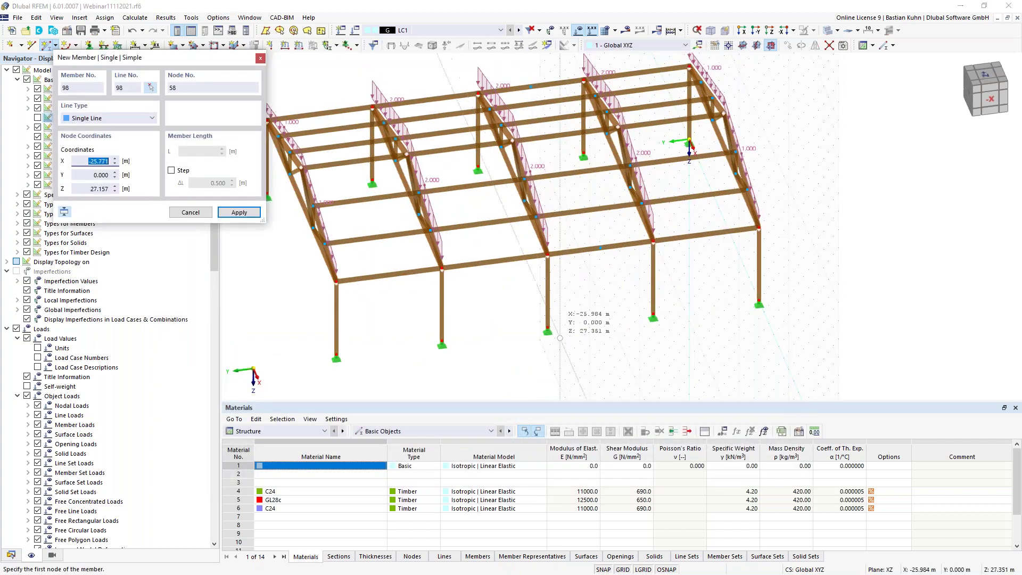
{"action": "left_click", "coordinate": [549, 324]}
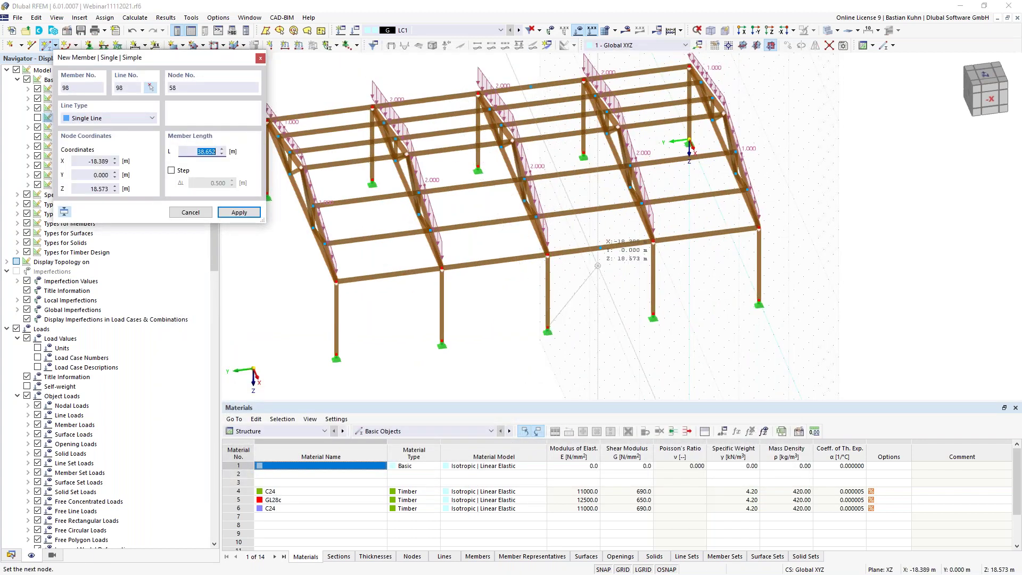
{"action": "left_click", "coordinate": [601, 247]}
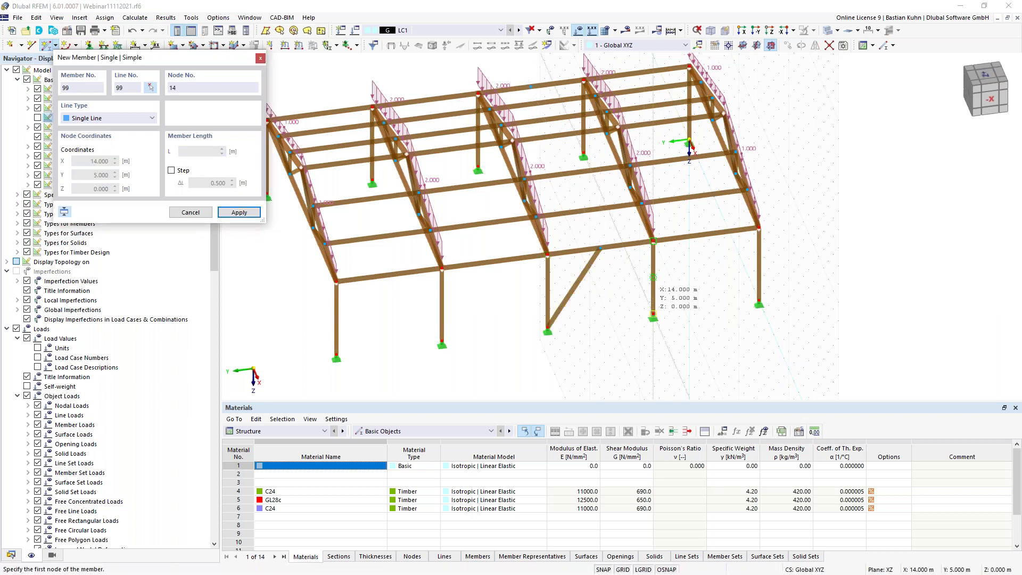
{"action": "left_click", "coordinate": [653, 314]}
{"action": "left_click", "coordinate": [600, 248]}
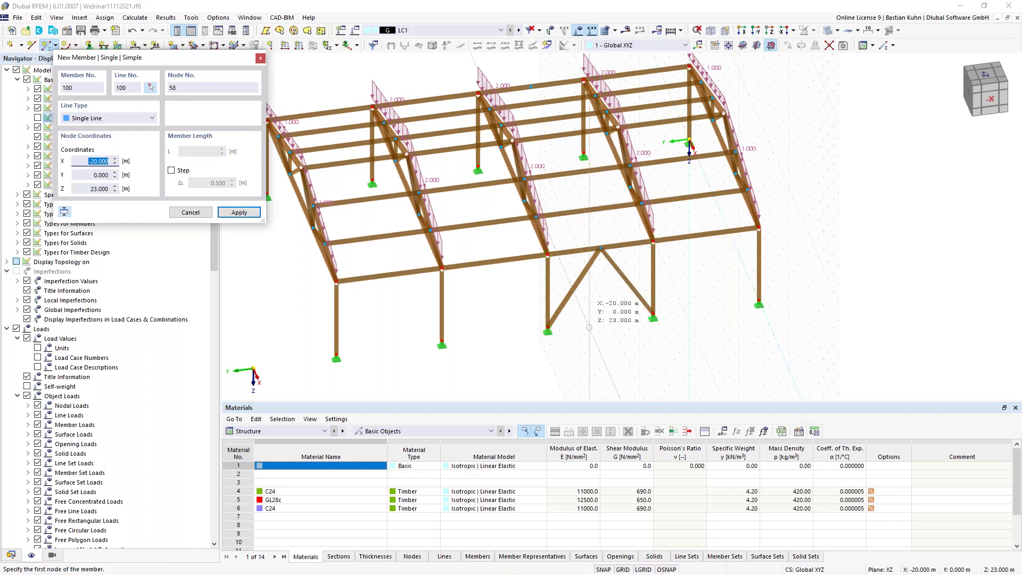
- Draw three zigzag bracing diagonals across the same bay's near roof slope, from the eaves node at Y = 10 m up to the ridge
{"action": "middle_click_drag", "start_coordinate": [589, 328], "coordinate": [589, 346], "text": "ctrl"}
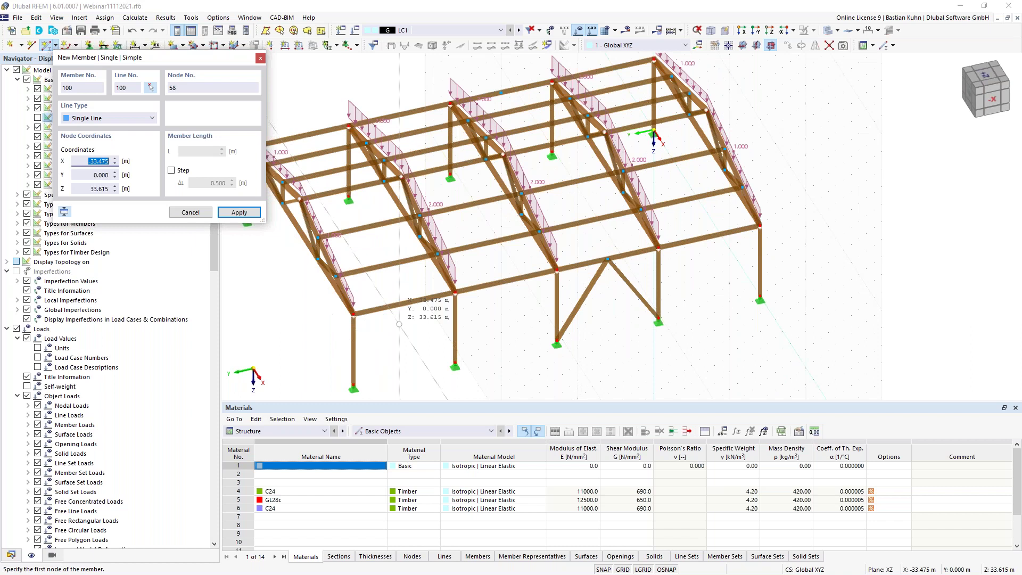
{"action": "left_click", "coordinate": [578, 257]}
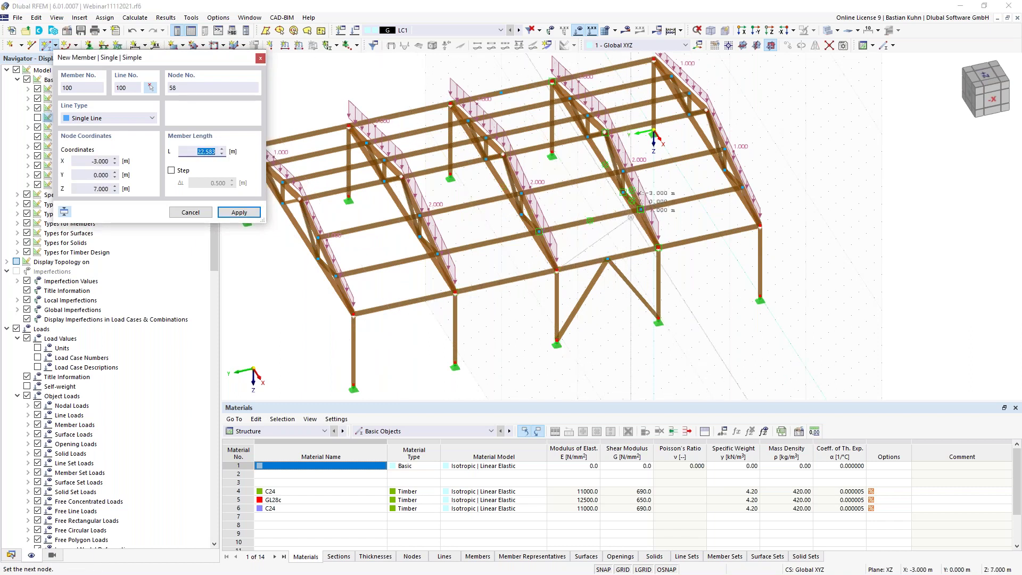
{"action": "left_click", "coordinate": [640, 210]}
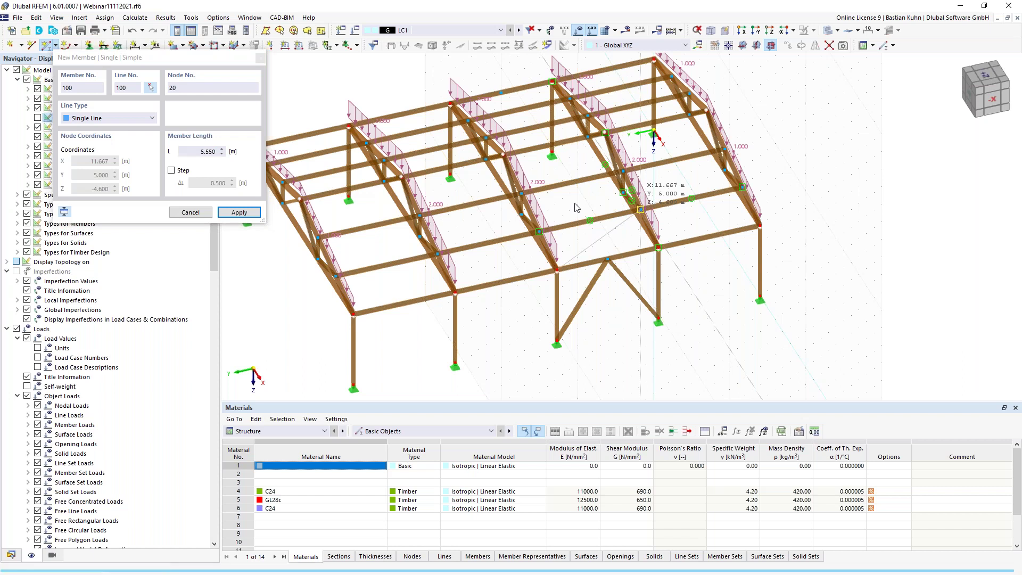
{"action": "left_click", "coordinate": [607, 207]}
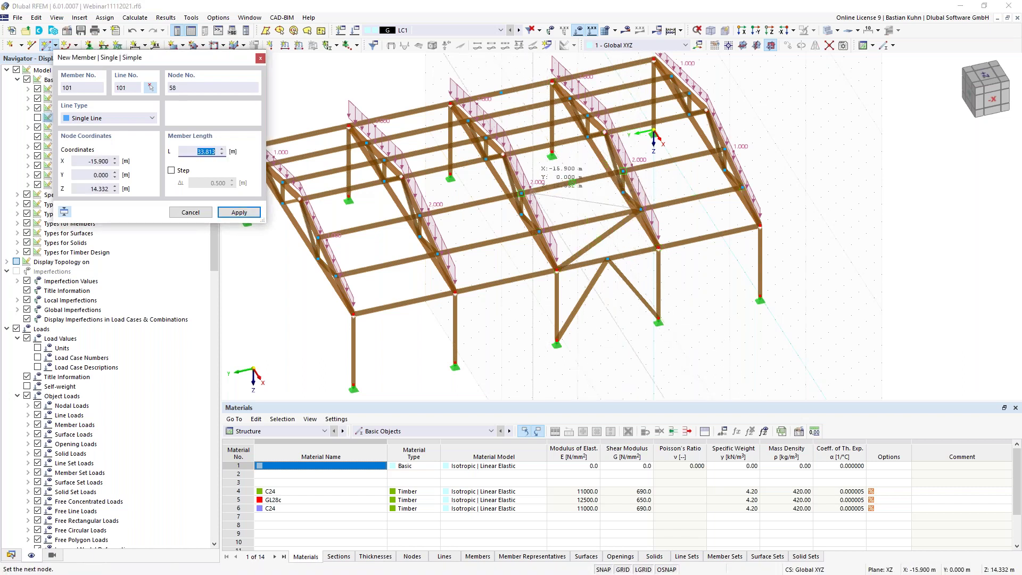
{"action": "left_click", "coordinate": [522, 193]}
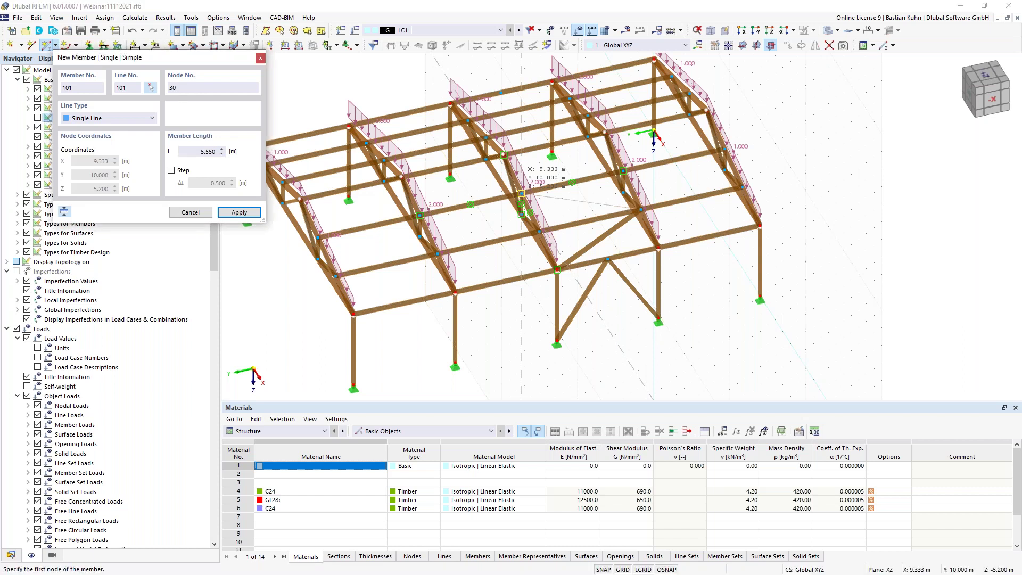
{"action": "left_click", "coordinate": [554, 160]}
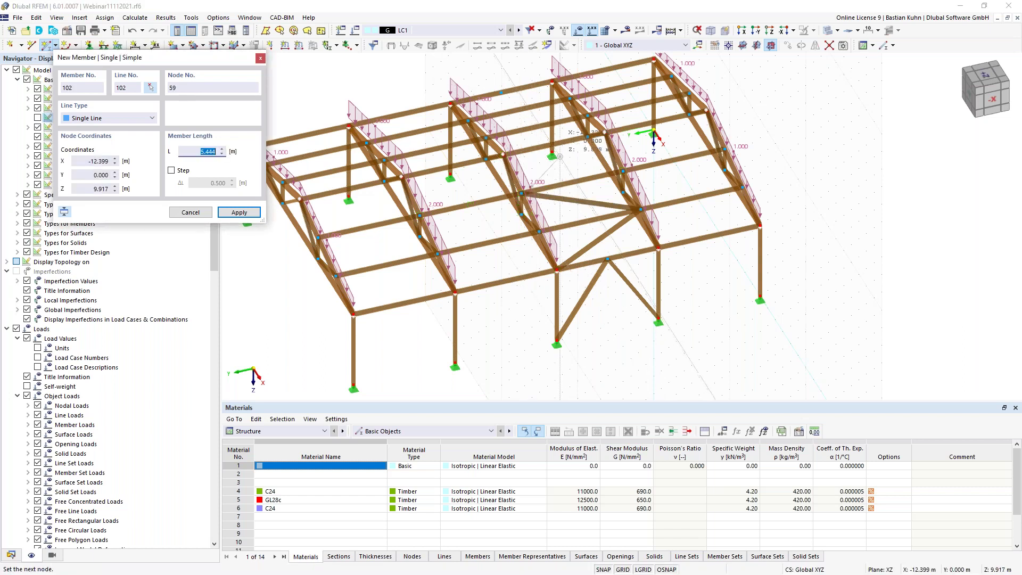
{"action": "left_click", "coordinate": [605, 132]}
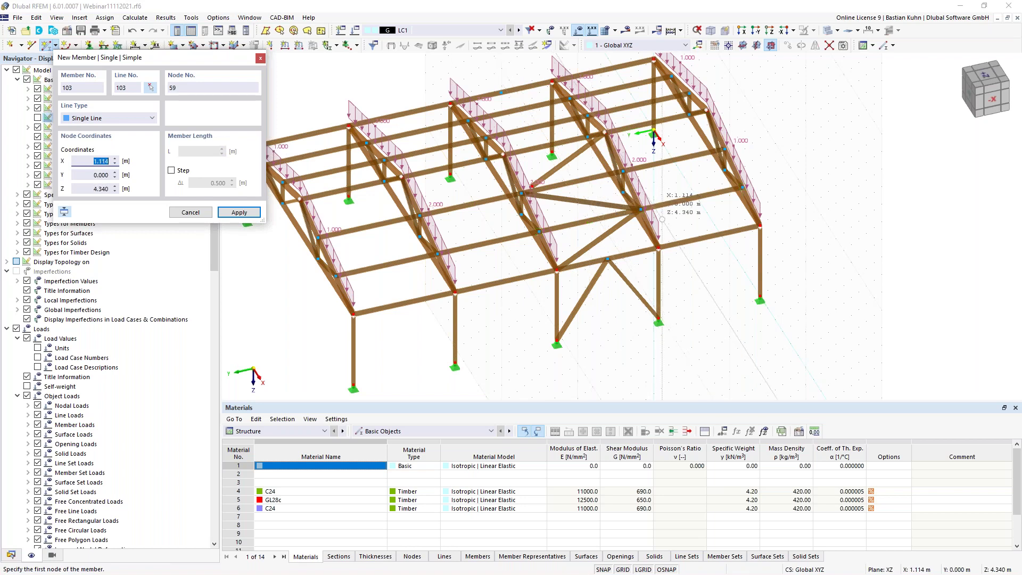
- Show the member representatives and examine how the hall's members are grouped across the frames
{"action": "key", "text": "Escape"}
{"action": "scroll", "coordinate": [544, 197], "scroll_direction": "up", "scroll_amount": 5}
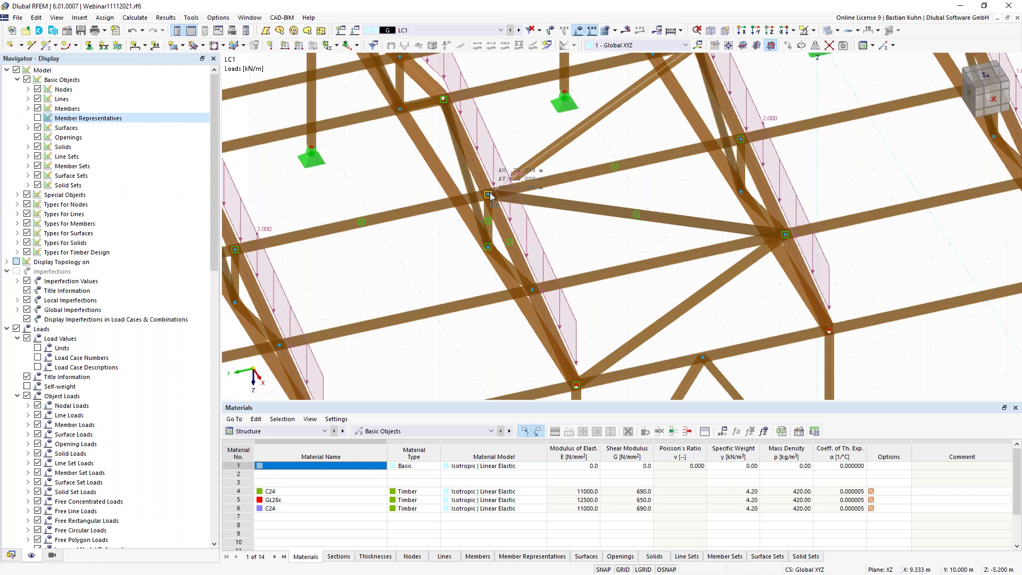
{"action": "key", "text": "Escape"}
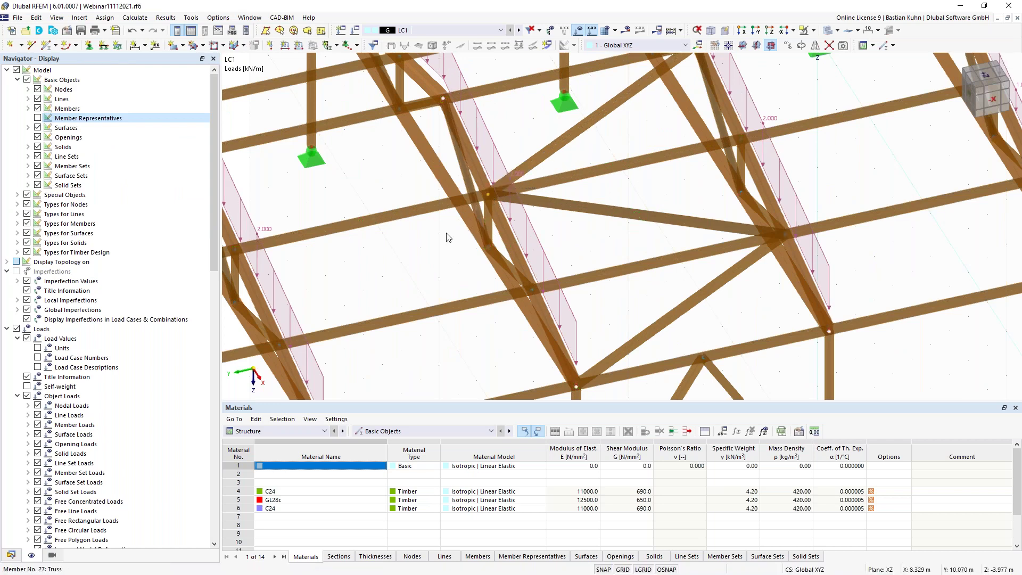
{"action": "scroll", "coordinate": [446, 237], "scroll_direction": "down", "scroll_amount": 5}
{"action": "scroll", "coordinate": [446, 240], "scroll_direction": "down", "scroll_amount": 3}
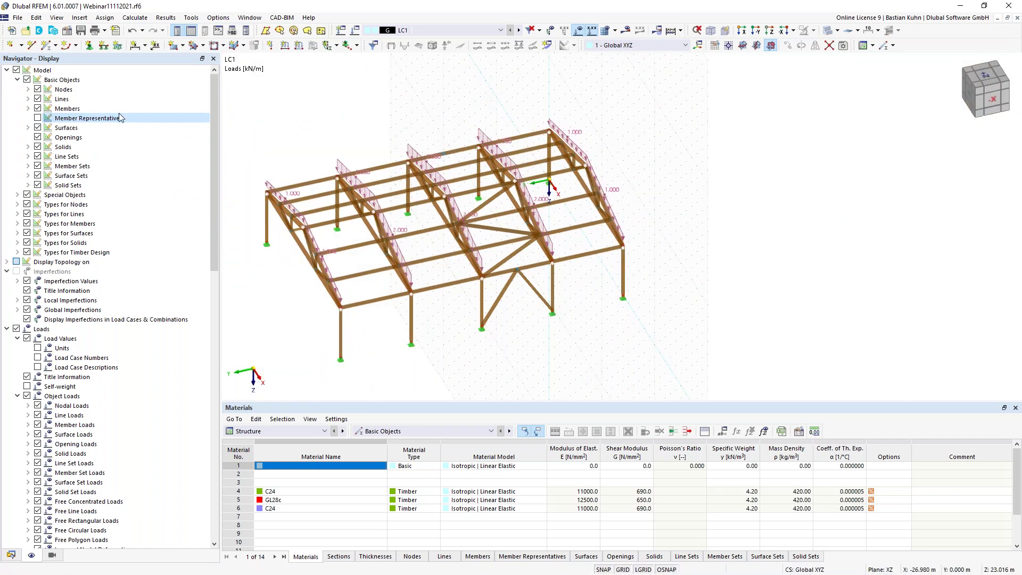
{"action": "left_click", "coordinate": [38, 118]}
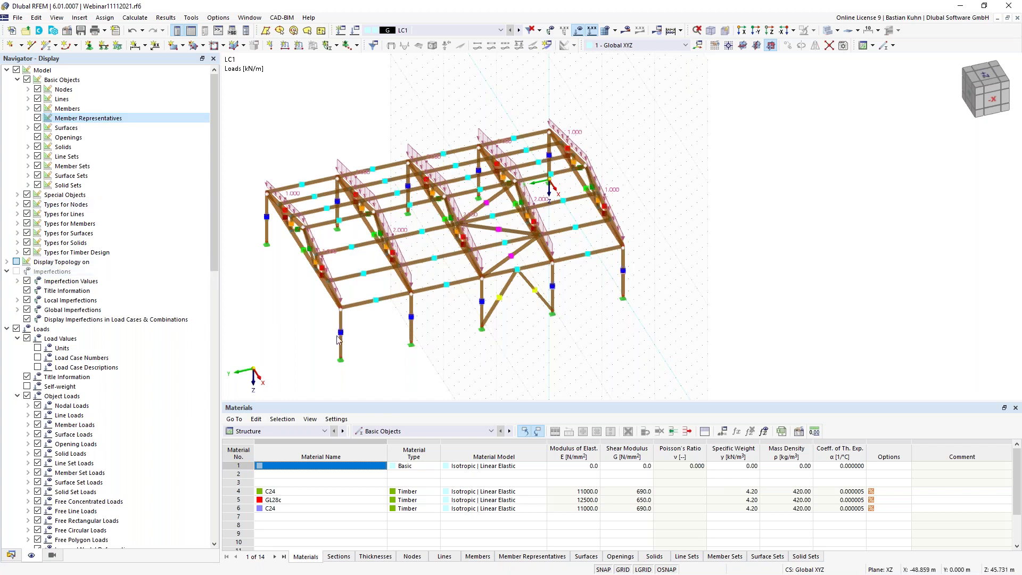
{"action": "middle_click_drag", "start_coordinate": [449, 326], "coordinate": [537, 205], "text": "ctrl"}
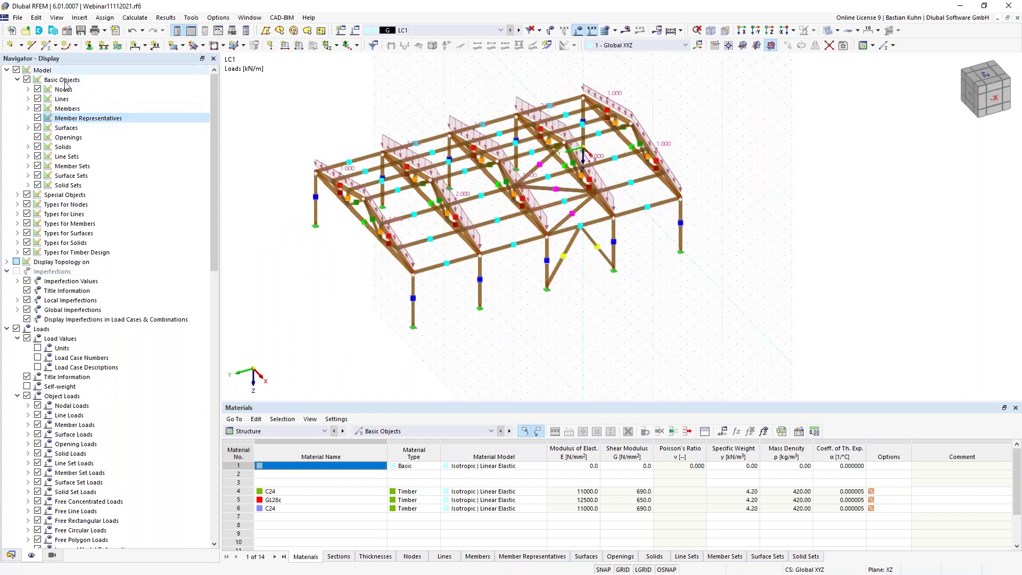
{"action": "middle_click_drag", "start_coordinate": [367, 234], "coordinate": [422, 332], "text": "ctrl"}
{"action": "scroll", "coordinate": [459, 325], "scroll_direction": "up", "scroll_amount": 4}
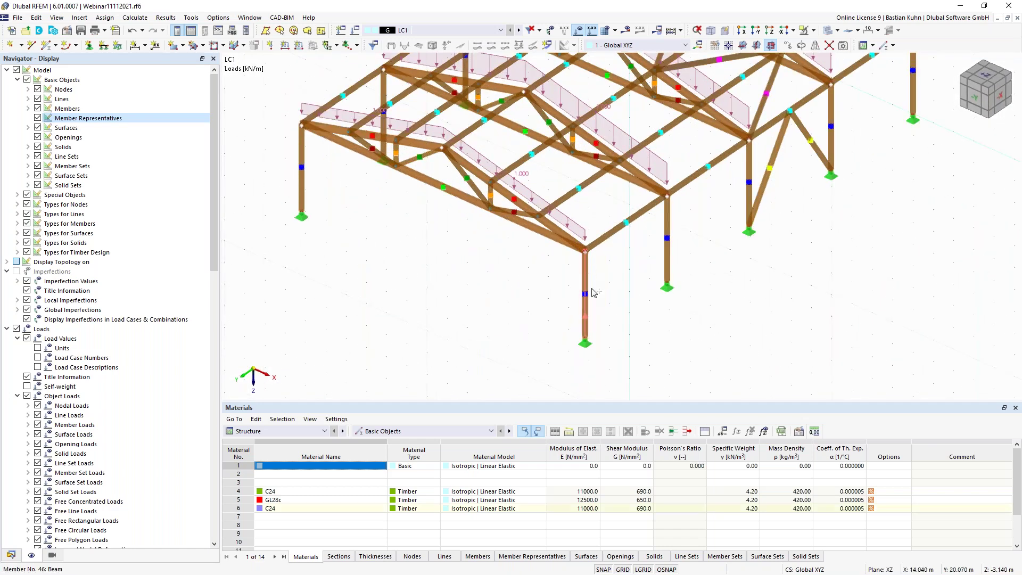
{"action": "left_click_drag", "start_coordinate": [595, 368], "coordinate": [492, 300]}
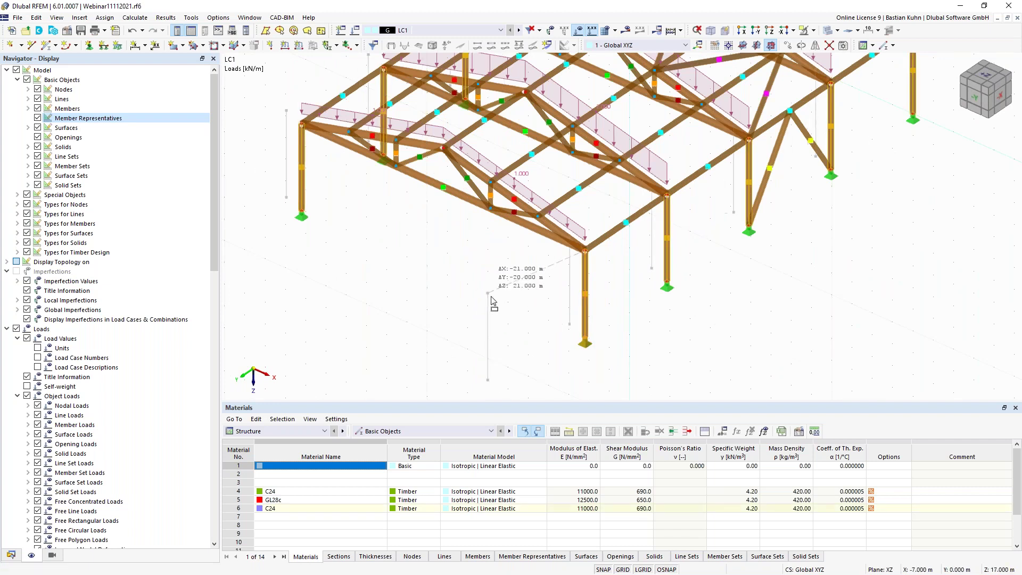
{"action": "key", "text": "Escape"}
{"action": "middle_click_drag", "start_coordinate": [505, 315], "coordinate": [483, 292], "text": "ctrl"}
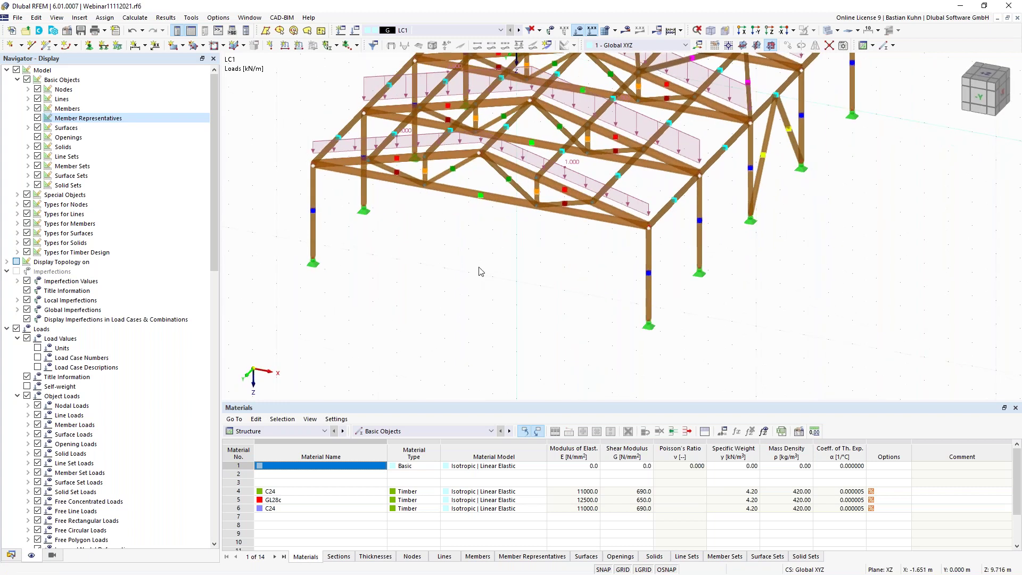
- Delete the bottom chord and all web members of the gable frame at Y = 20 m
{"action": "scroll", "coordinate": [513, 252], "scroll_direction": "up", "scroll_amount": 2}
{"action": "left_click_drag", "start_coordinate": [581, 220], "coordinate": [516, 168]}
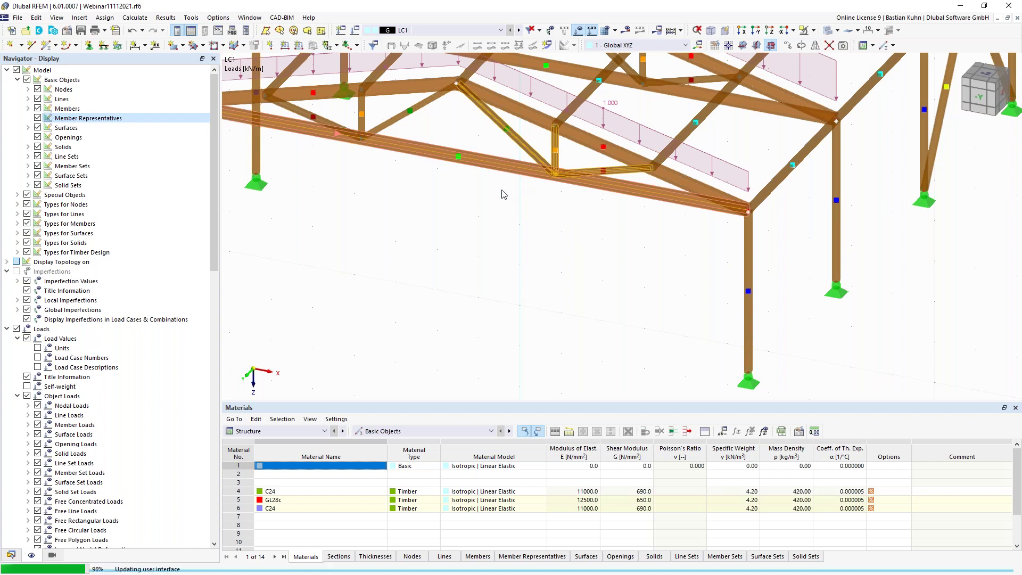
{"action": "key", "text": "Delete"}
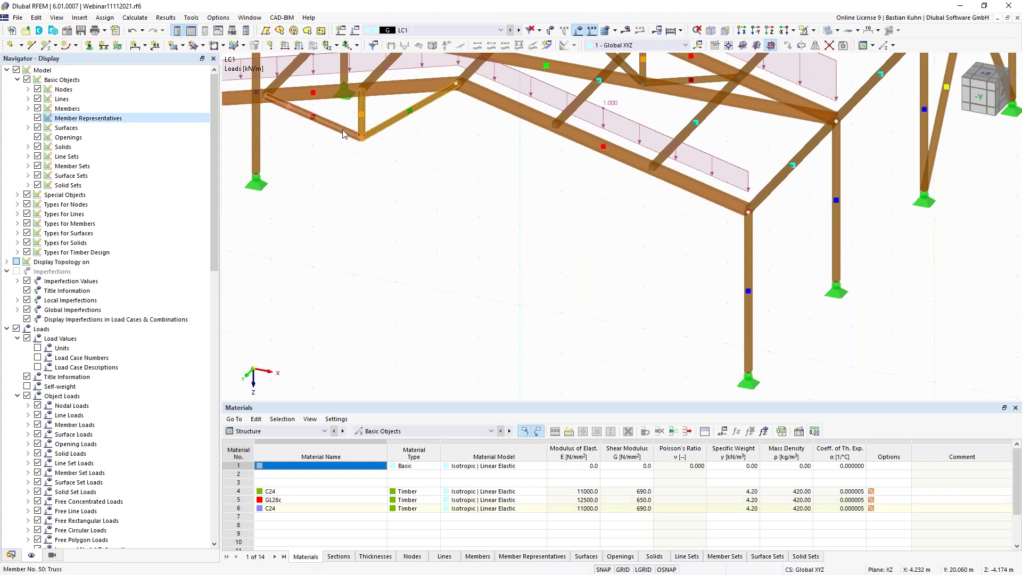
{"action": "scroll", "coordinate": [367, 162], "scroll_direction": "down", "scroll_amount": 3}
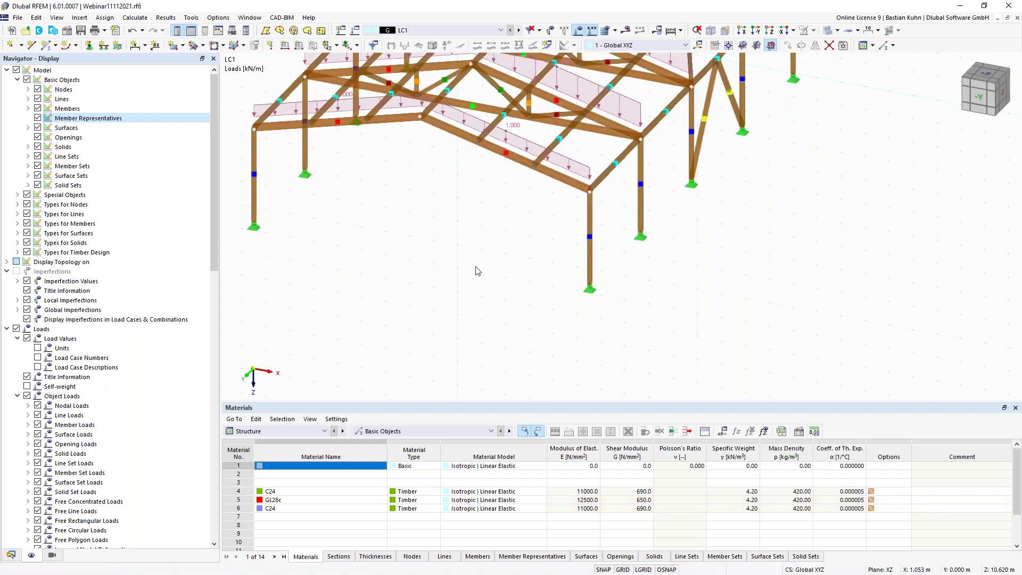
- Hide the member representatives in the model display
{"action": "left_click_drag", "start_coordinate": [568, 276], "coordinate": [549, 247]}
{"action": "left_click", "coordinate": [566, 300]}
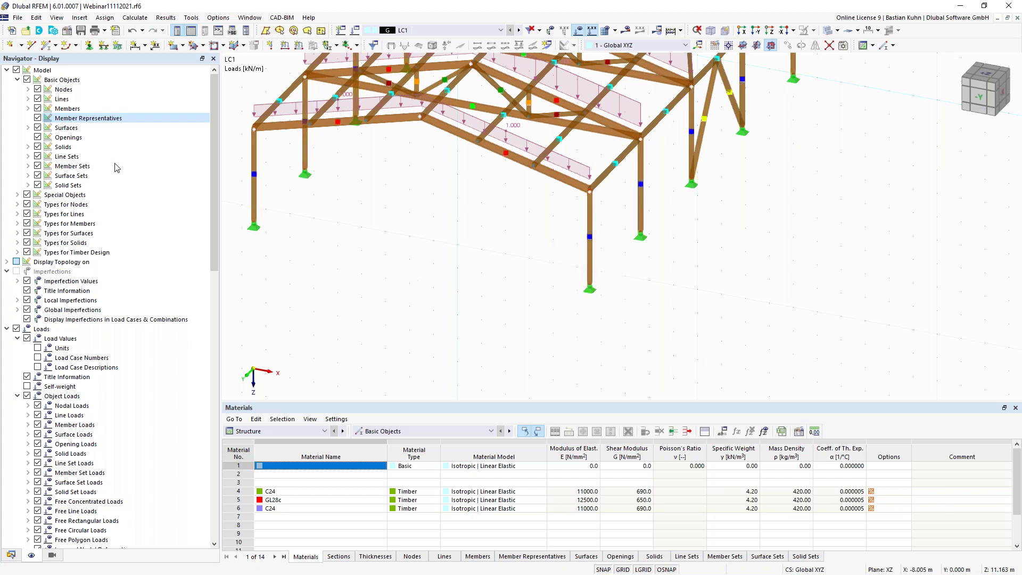
{"action": "left_click", "coordinate": [38, 119]}
- Copy the Y = 20 m corner column with its support under the rafter node at X = 9.333 m and set its base node to Z = 0 m
{"action": "left_click_drag", "start_coordinate": [604, 321], "coordinate": [547, 243]}
{"action": "left_click_drag", "start_coordinate": [592, 218], "coordinate": [451, 203], "text": "ctrl"}
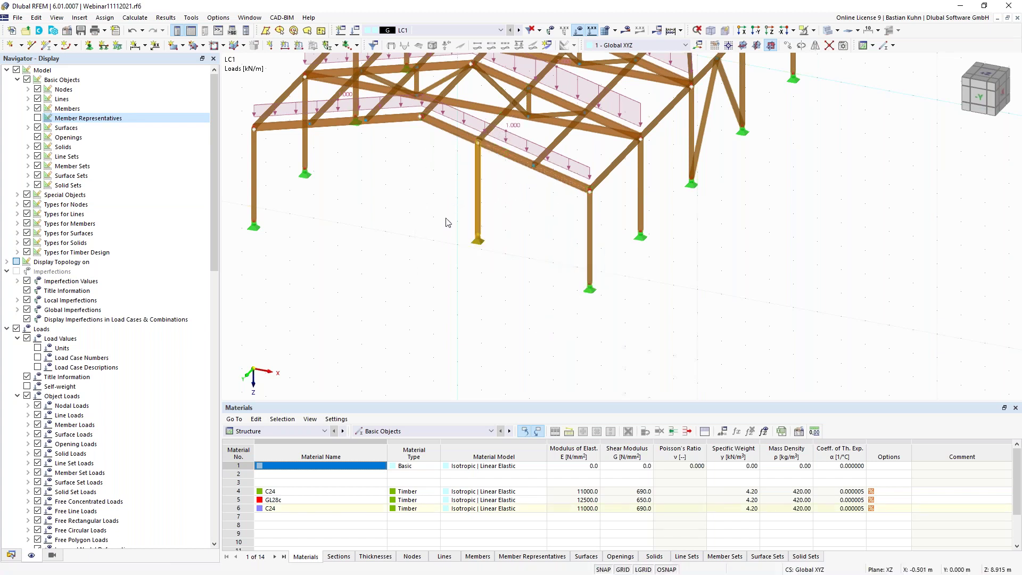
{"action": "double_click", "coordinate": [477, 240]}
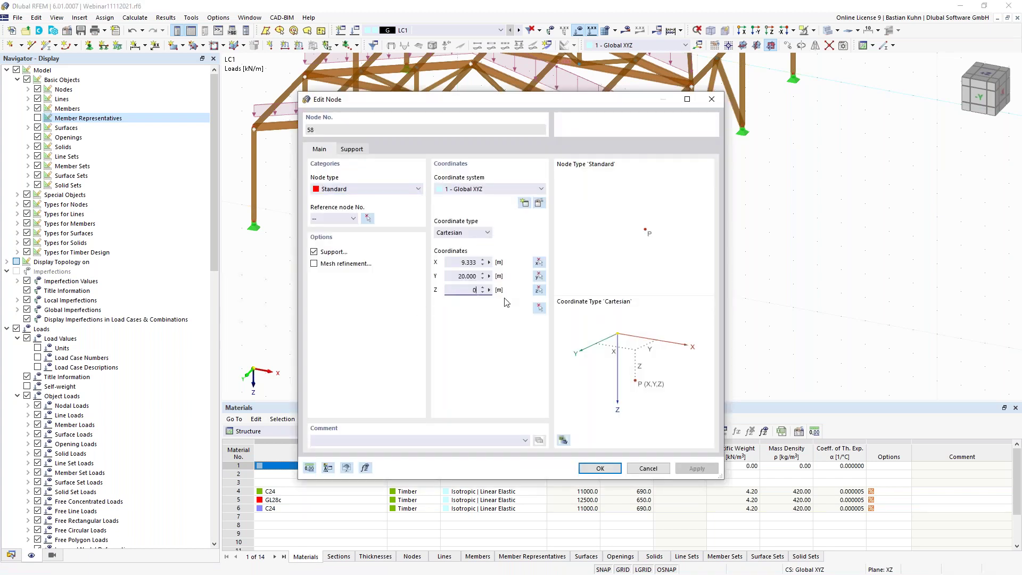
{"action": "key", "text": "Return"}
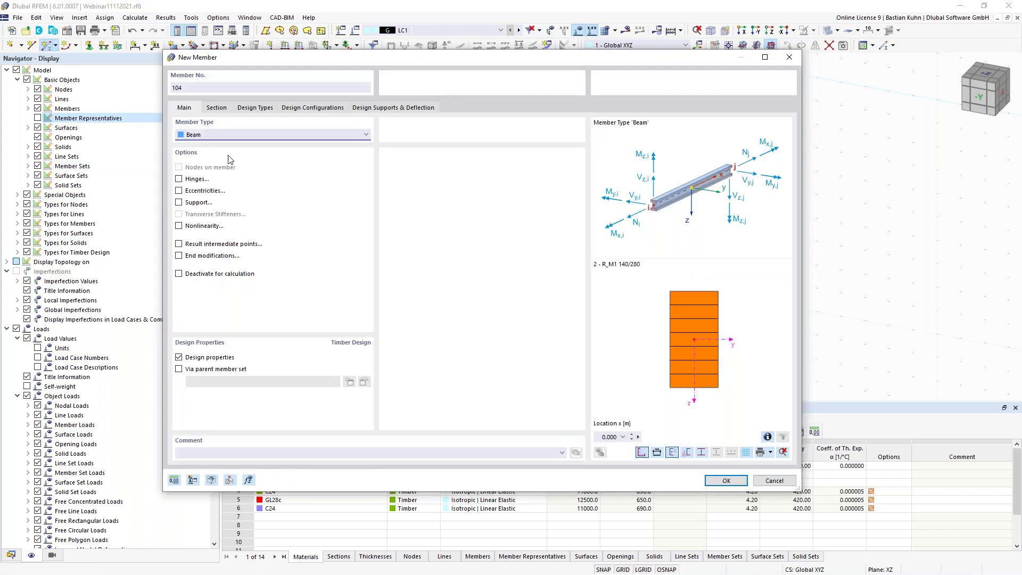
- Set up a new single member of type Truss with section 2 - R_M1 140/280 in material 5 - GL28c
{"action": "left_click", "coordinate": [222, 133]}
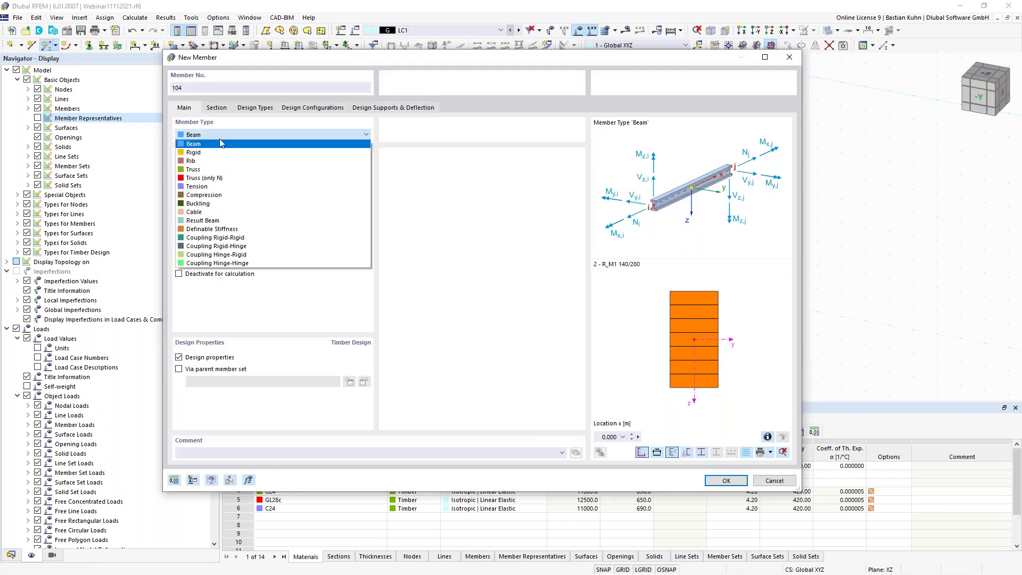
{"action": "left_click", "coordinate": [219, 170]}
{"action": "left_click", "coordinate": [217, 108]}
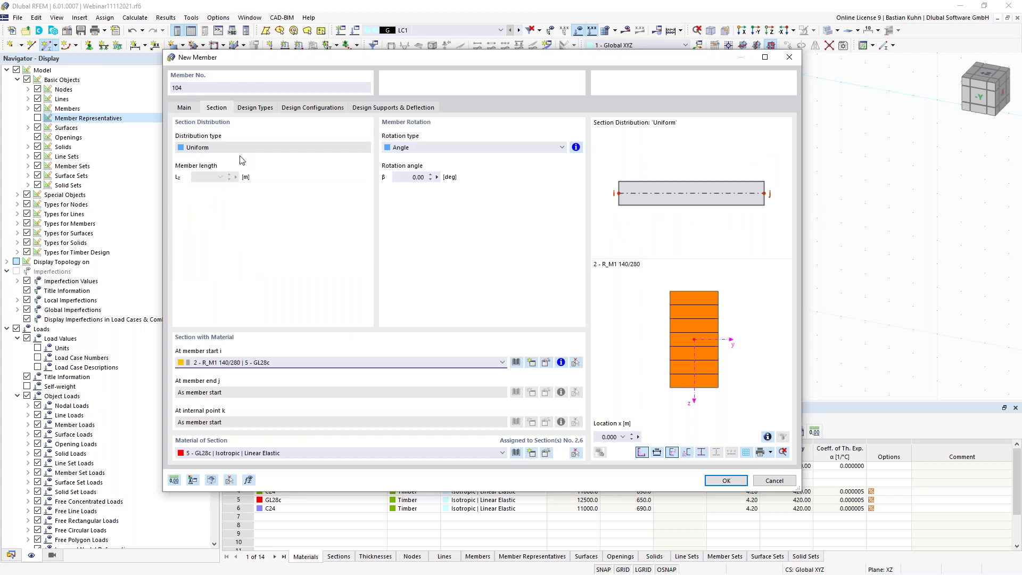
{"action": "left_click", "coordinate": [283, 365]}
{"action": "left_click", "coordinate": [283, 383]}
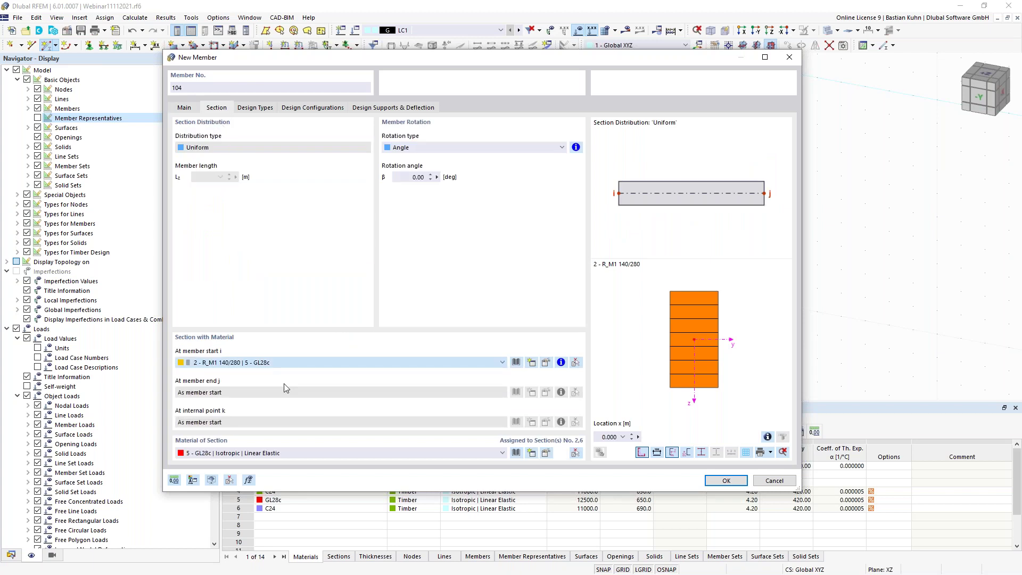
{"action": "left_click", "coordinate": [725, 481]}
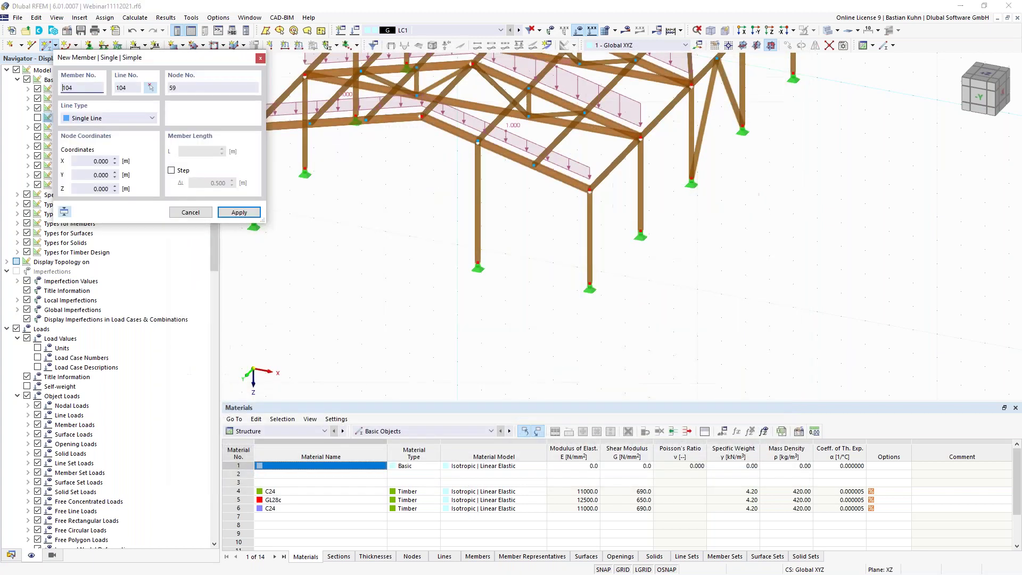
- Draw a gable diagonal from the corner column base to the inner column's top, and an eaves roof diagonal to the node at X = 11.667 m, Y = 15 m
{"action": "left_click", "coordinate": [590, 284]}
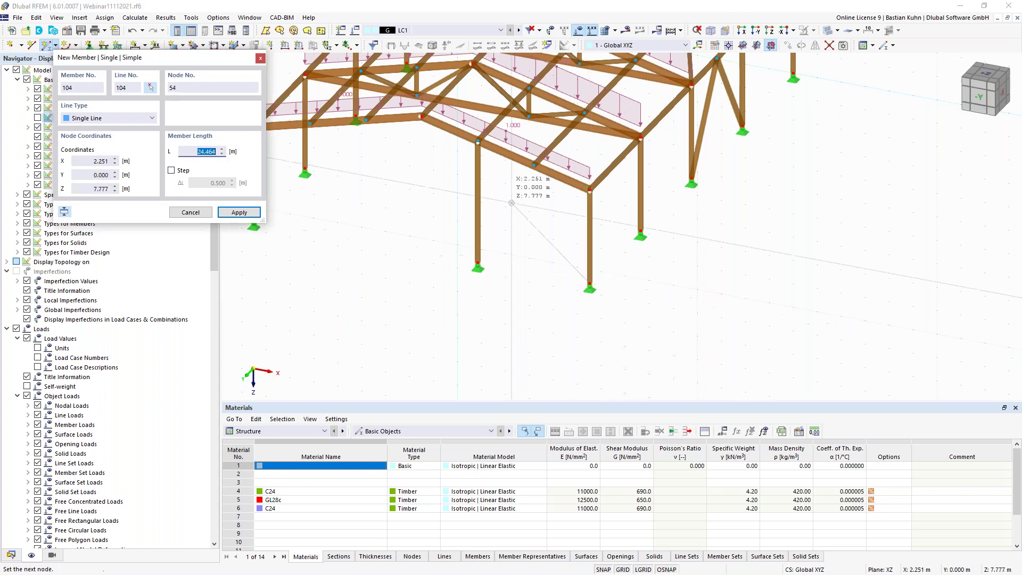
{"action": "left_click", "coordinate": [477, 141]}
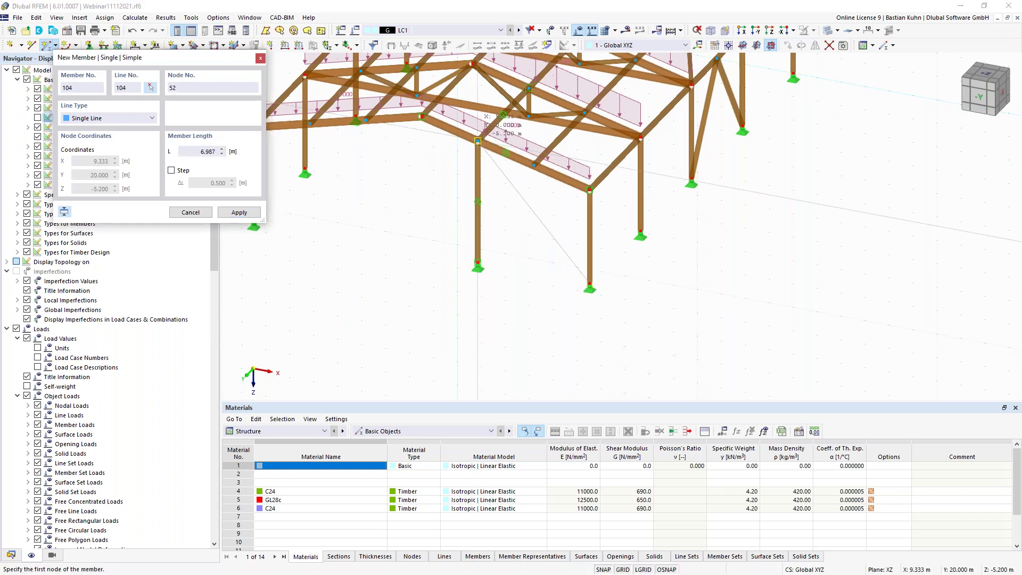
{"action": "left_click", "coordinate": [585, 112]}
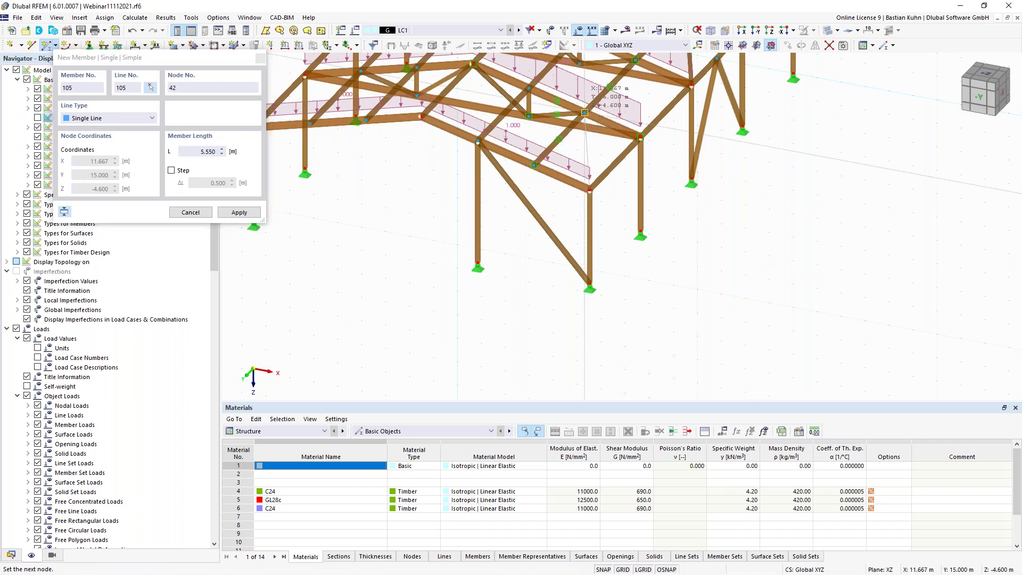
{"action": "left_click", "coordinate": [589, 189]}
- Draw matching eaves roof diagonals in the bays Y = 15 to 10 m and Y = 5 to 0 m, from the eaves nodes to the first purlin nodes
{"action": "middle_click_drag", "start_coordinate": [679, 239], "coordinate": [639, 253], "text": "ctrl"}
{"action": "left_click", "coordinate": [589, 270]}
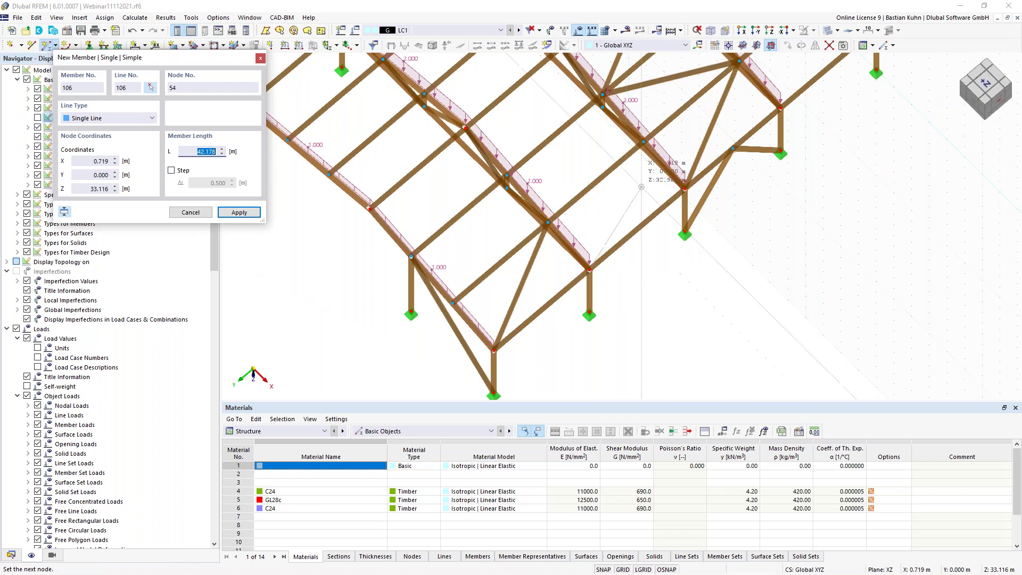
{"action": "left_click", "coordinate": [644, 142]}
{"action": "middle_click_drag", "start_coordinate": [823, 165], "coordinate": [771, 234]}
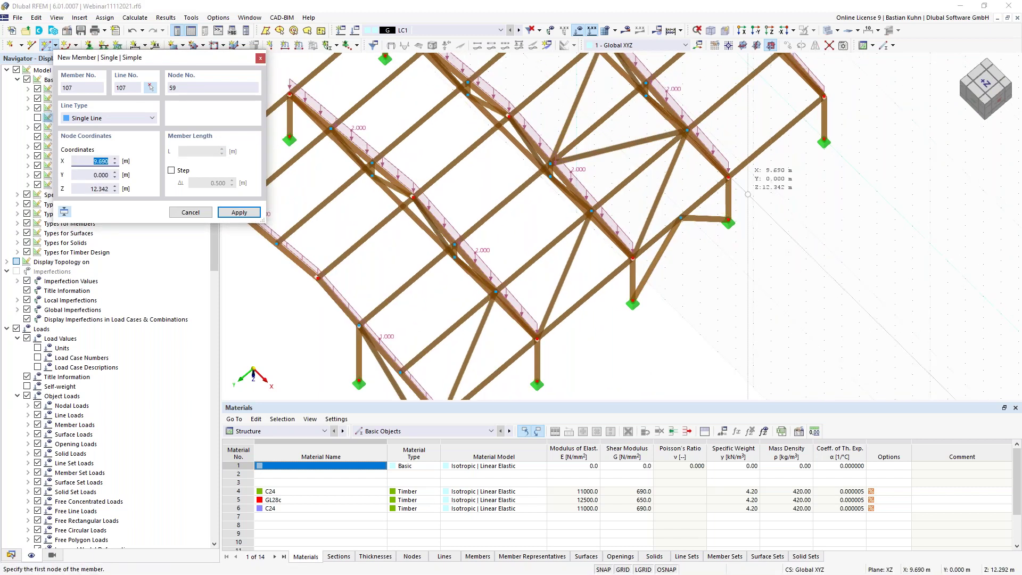
{"action": "left_click", "coordinate": [729, 178]}
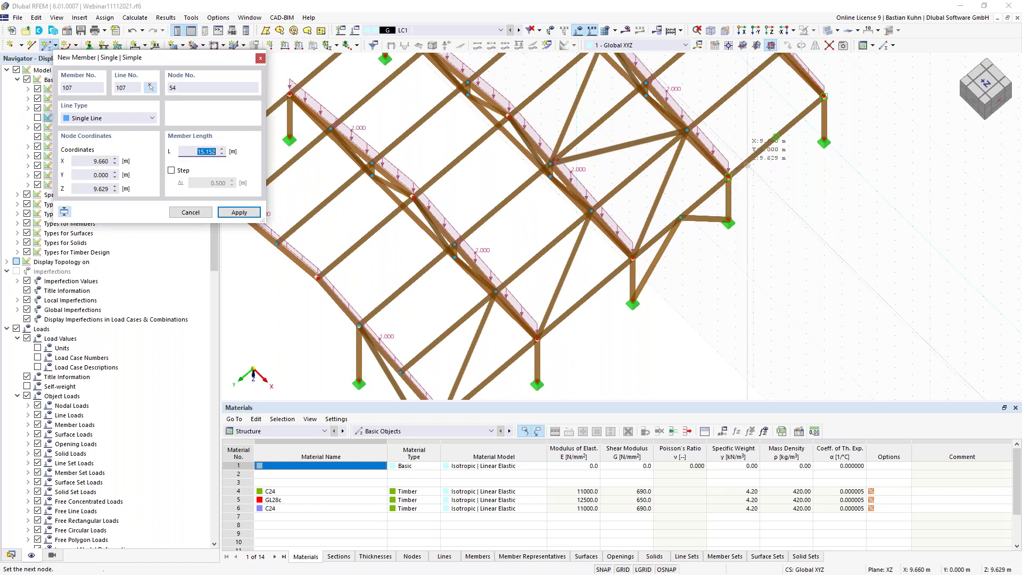
{"action": "scroll", "coordinate": [752, 103], "scroll_direction": "down", "scroll_amount": 1}
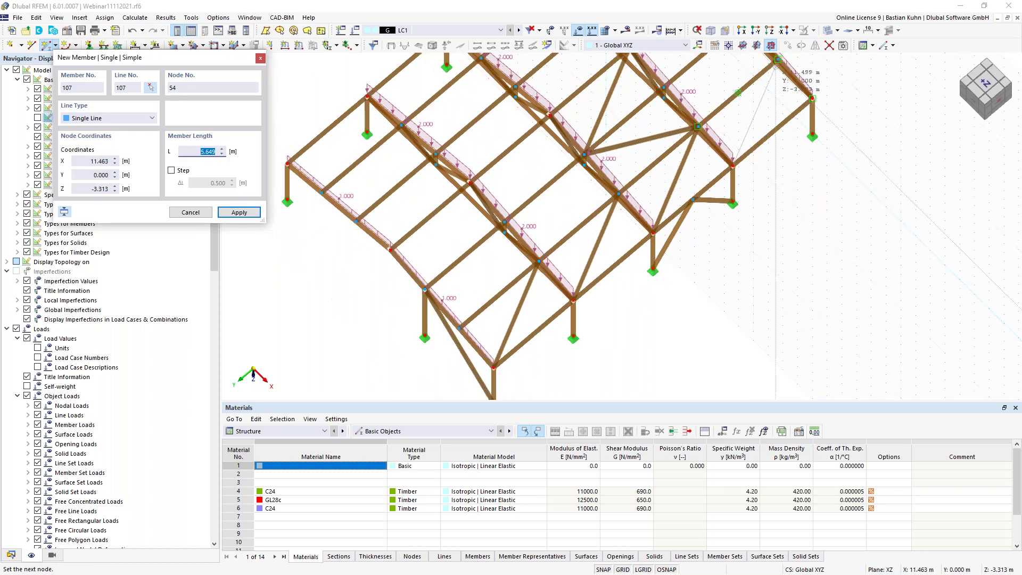
{"action": "key", "text": "Escape"}
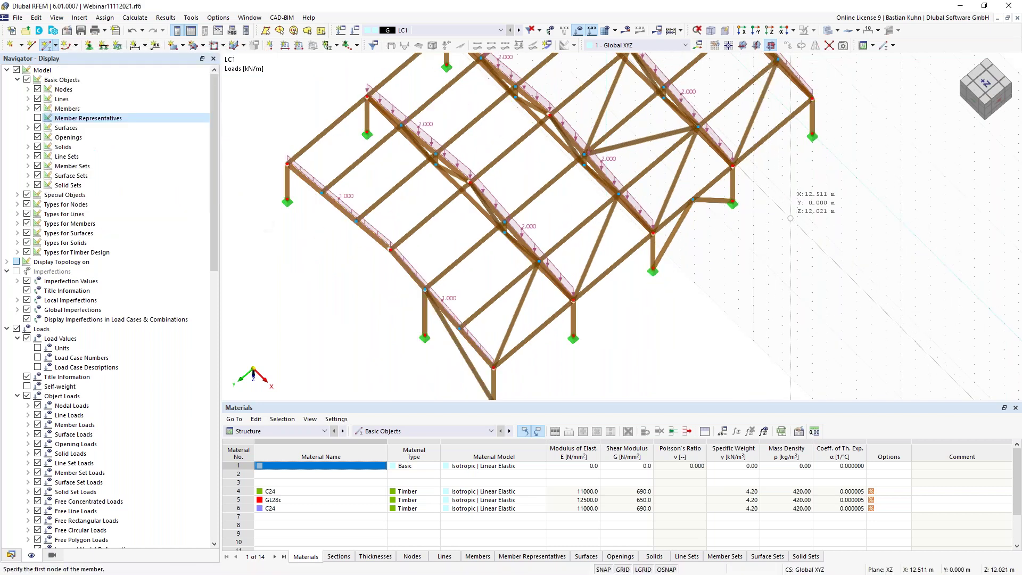
- Mirror the inner gable column with its support and the wall and roof diagonals as a copy about the YZ plane through a ridge node
{"action": "scroll", "coordinate": [583, 350], "scroll_direction": "down", "scroll_amount": 3}
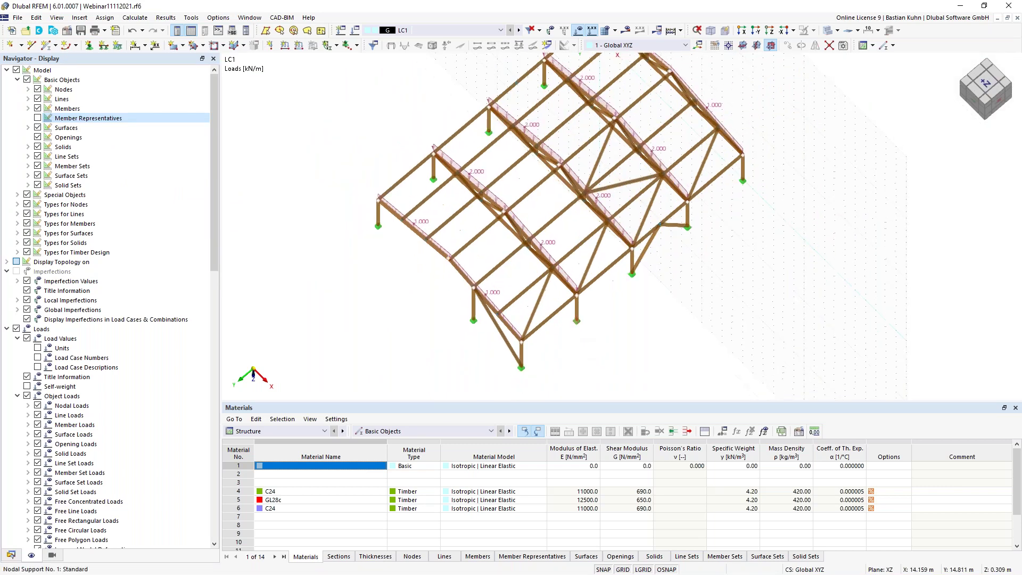
{"action": "left_click_drag", "start_coordinate": [477, 319], "coordinate": [478, 319]}
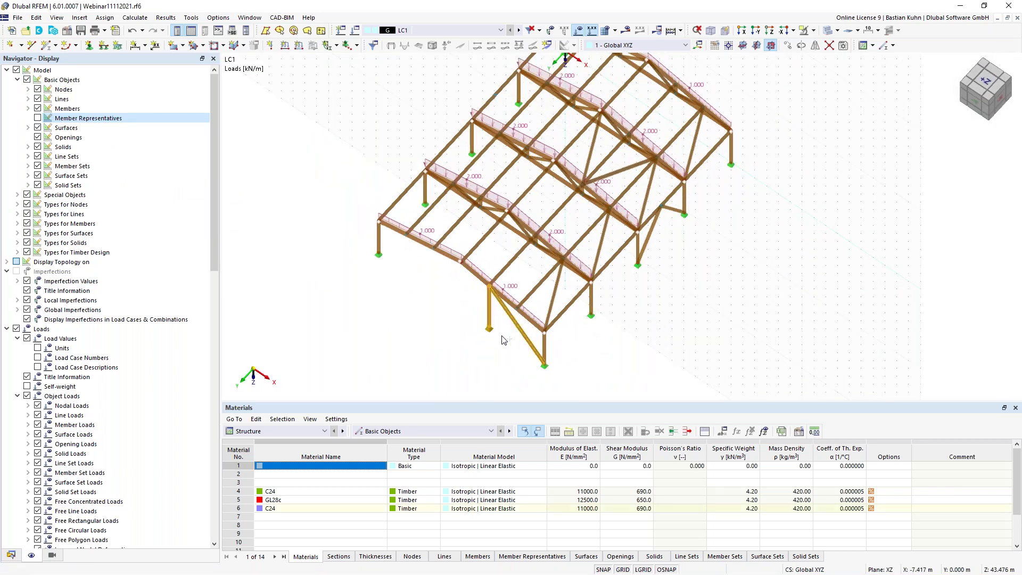
{"action": "left_click", "coordinate": [604, 251], "text": "ctrl"}
{"action": "left_click", "coordinate": [647, 197], "text": "ctrl"}
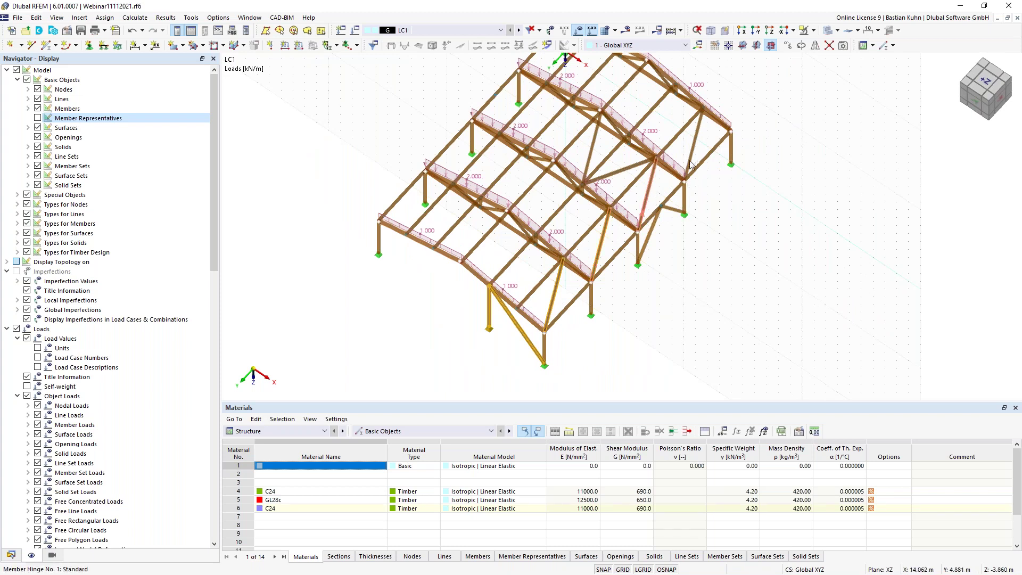
{"action": "left_click", "coordinate": [647, 246], "text": "ctrl"}
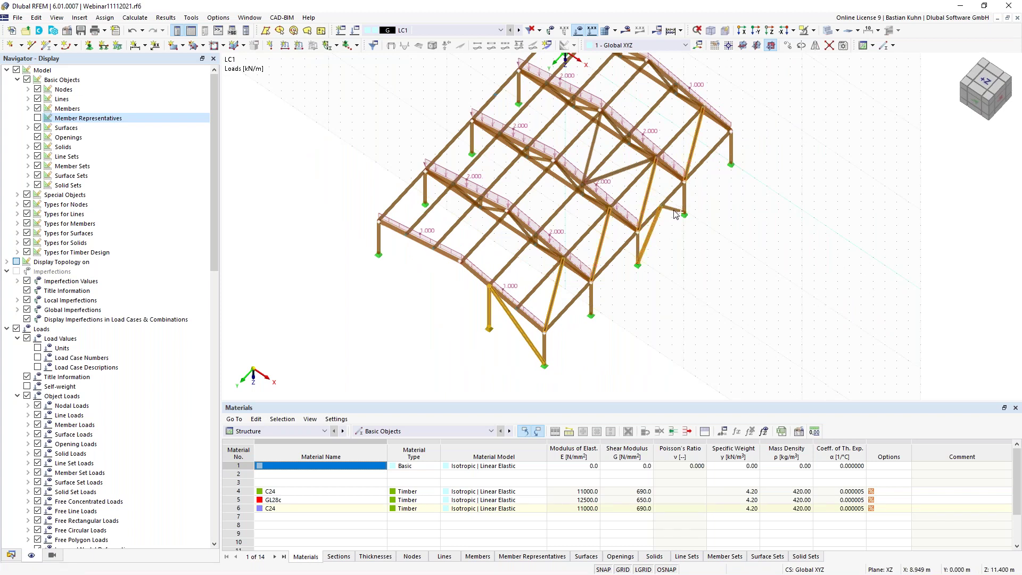
{"action": "left_click", "coordinate": [657, 209], "text": "ctrl"}
{"action": "left_click", "coordinate": [631, 166], "text": "ctrl"}
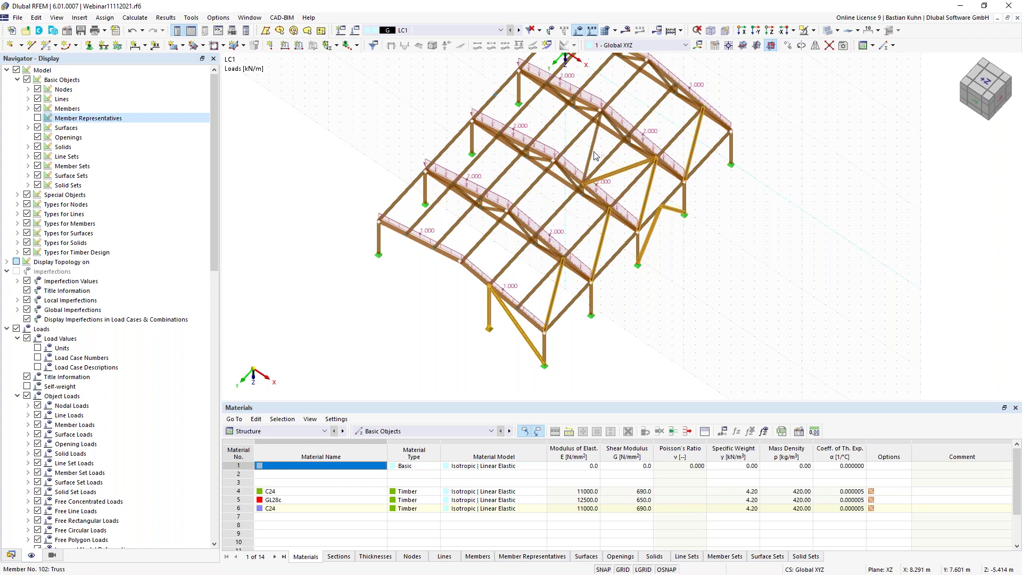
{"action": "right_click", "coordinate": [594, 155]}
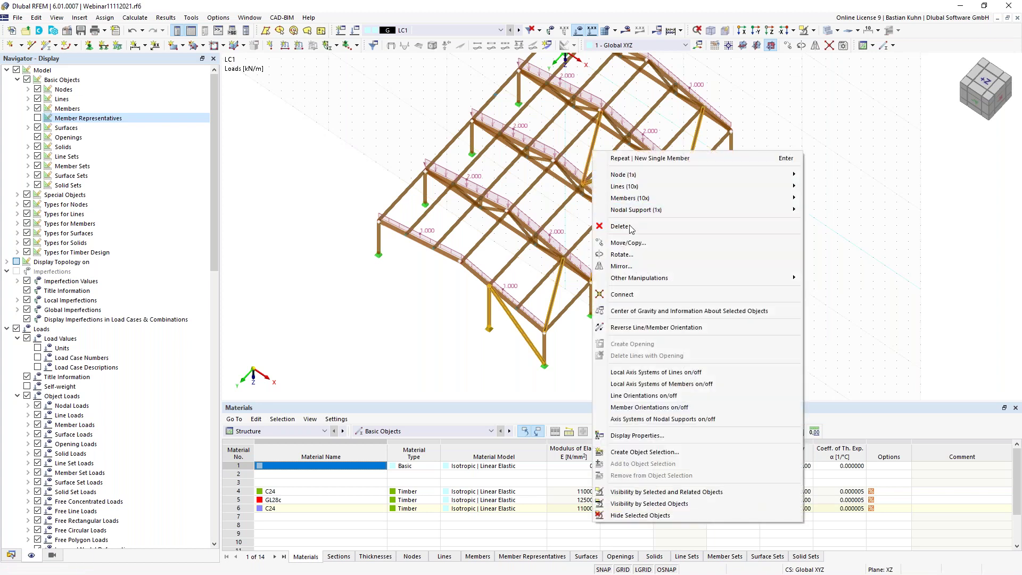
{"action": "left_click", "coordinate": [623, 266]}
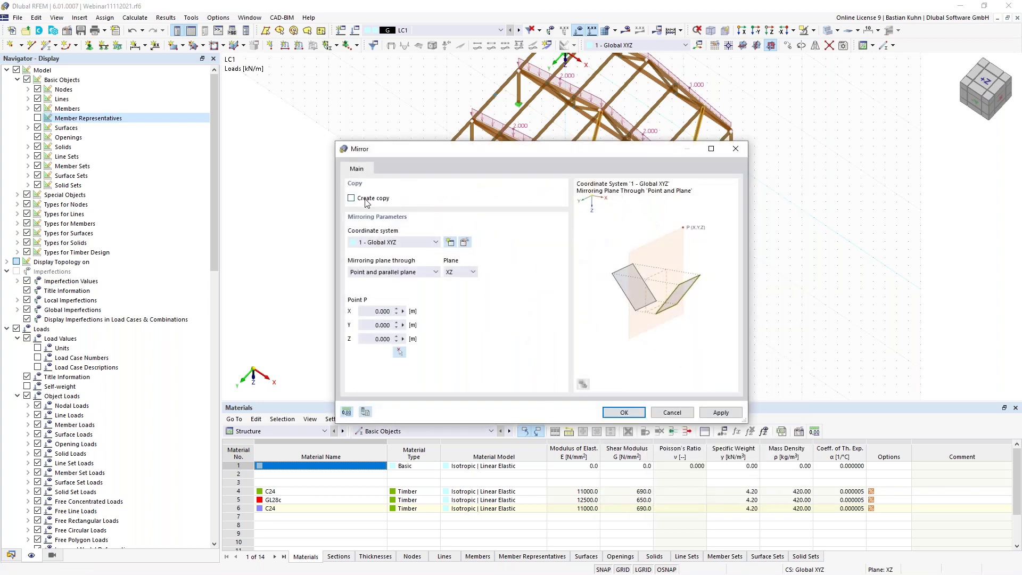
{"action": "left_click", "coordinate": [463, 273]}
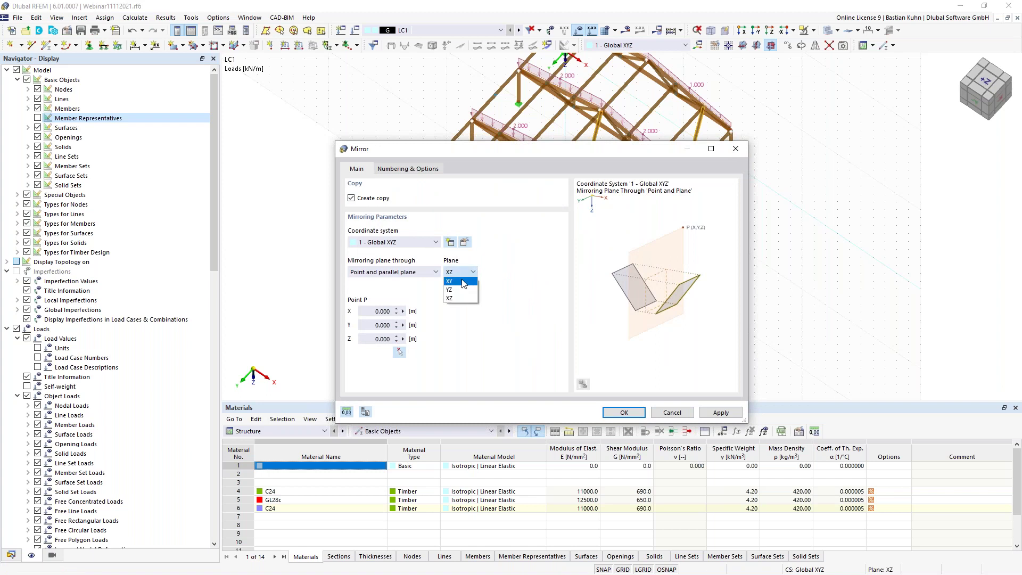
{"action": "left_click", "coordinate": [461, 290]}
{"action": "left_click", "coordinate": [398, 352]}
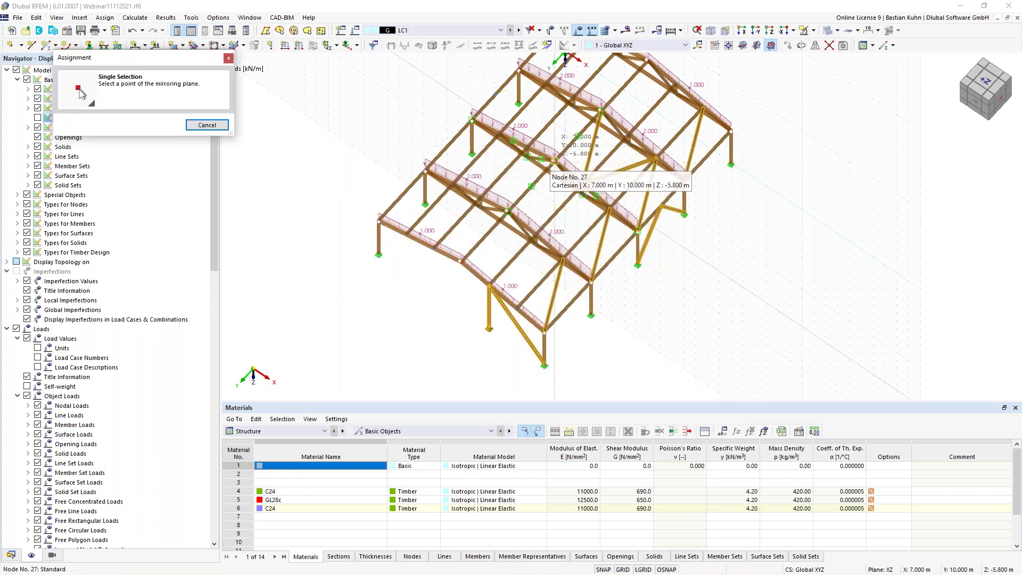
{"action": "left_click", "coordinate": [543, 214]}
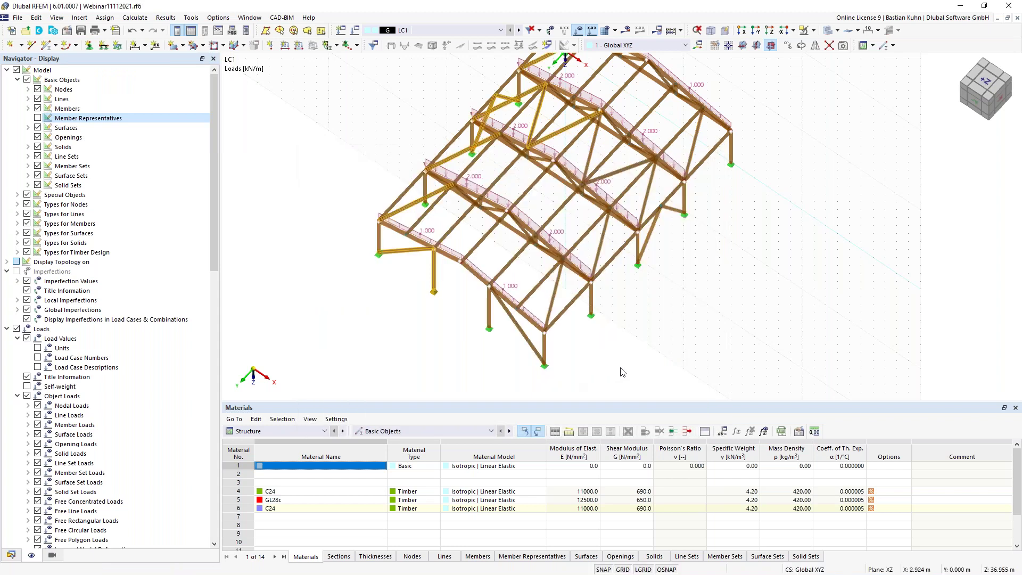
- Save the model as Webinar11112021.rf6 in the Temp folder
{"action": "scroll", "coordinate": [625, 362], "scroll_direction": "down", "scroll_amount": 3}
{"action": "middle_click_drag", "start_coordinate": [621, 351], "coordinate": [479, 213], "text": "ctrl"}
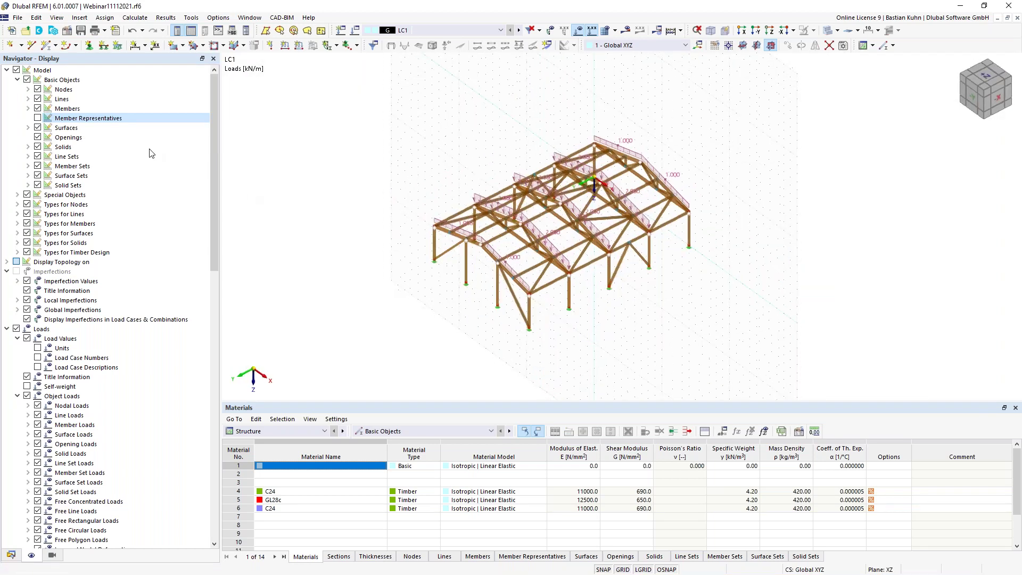
{"action": "left_click", "coordinate": [81, 31]}
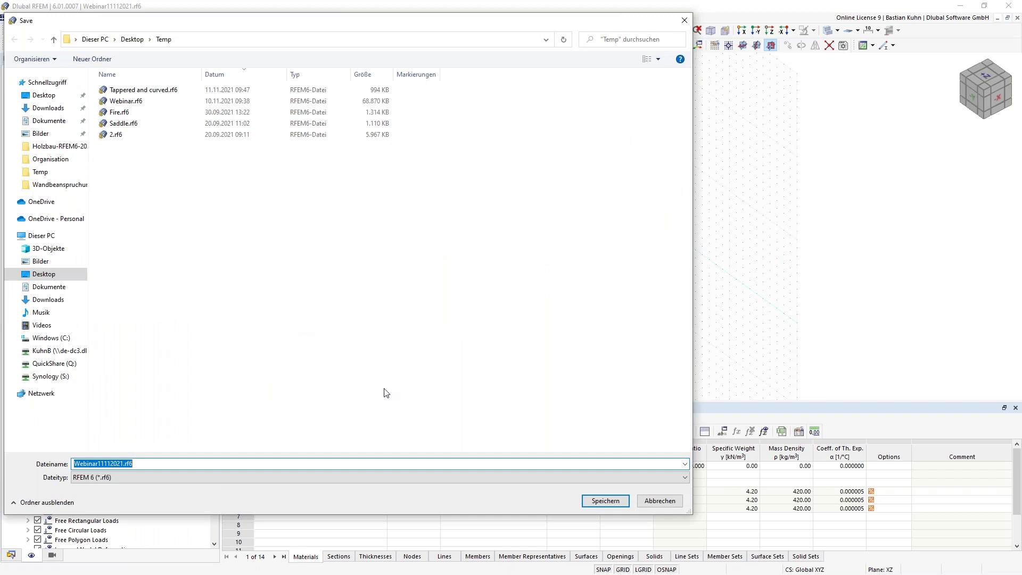
{"action": "left_click", "coordinate": [612, 500]}
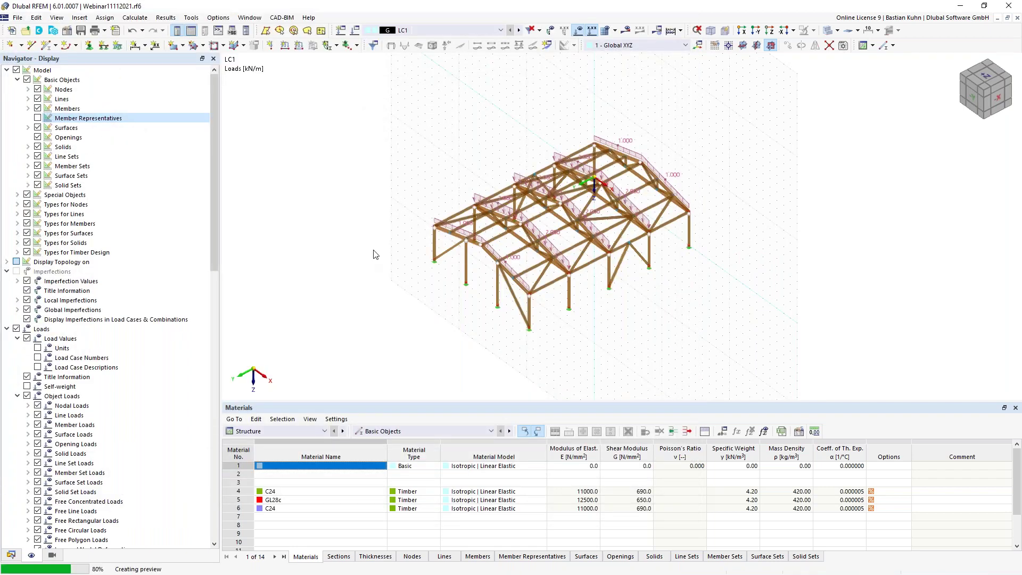
- Calculate load case LC1 and examine the hall's global deformations
{"action": "left_click", "coordinate": [625, 30]}
{"action": "left_click", "coordinate": [559, 337]}
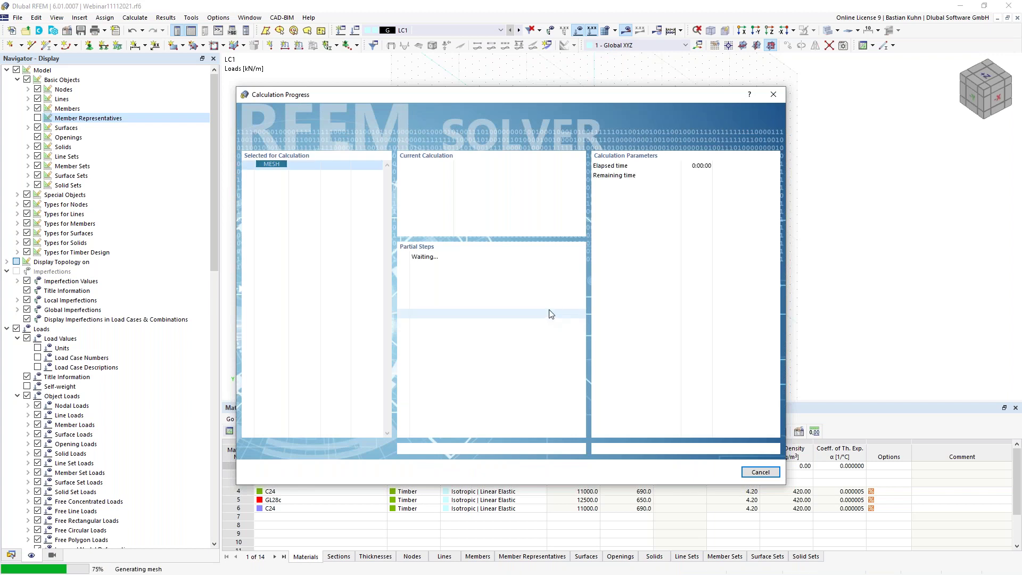
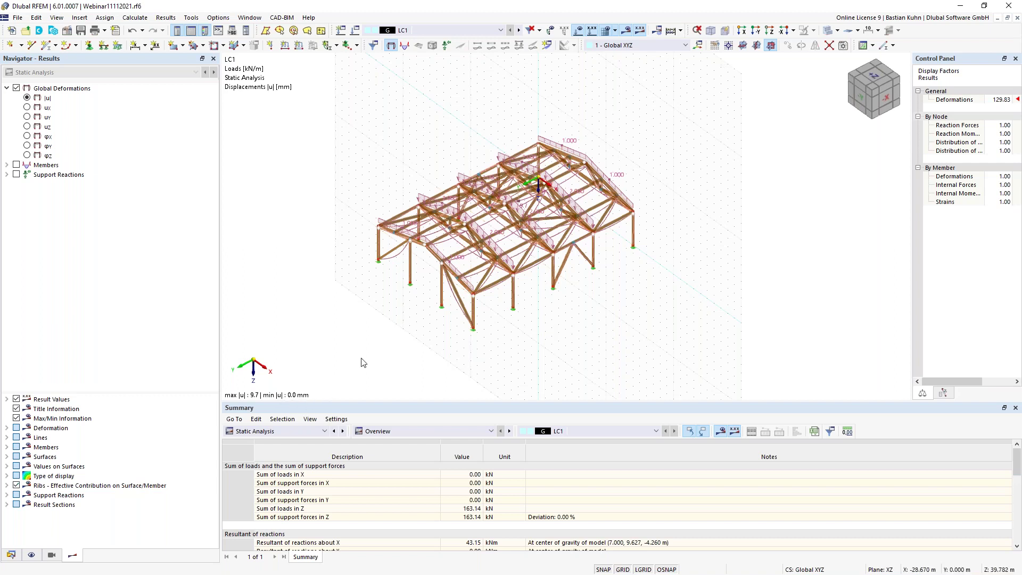
{"action": "middle_click_drag", "start_coordinate": [401, 335], "coordinate": [373, 341]}
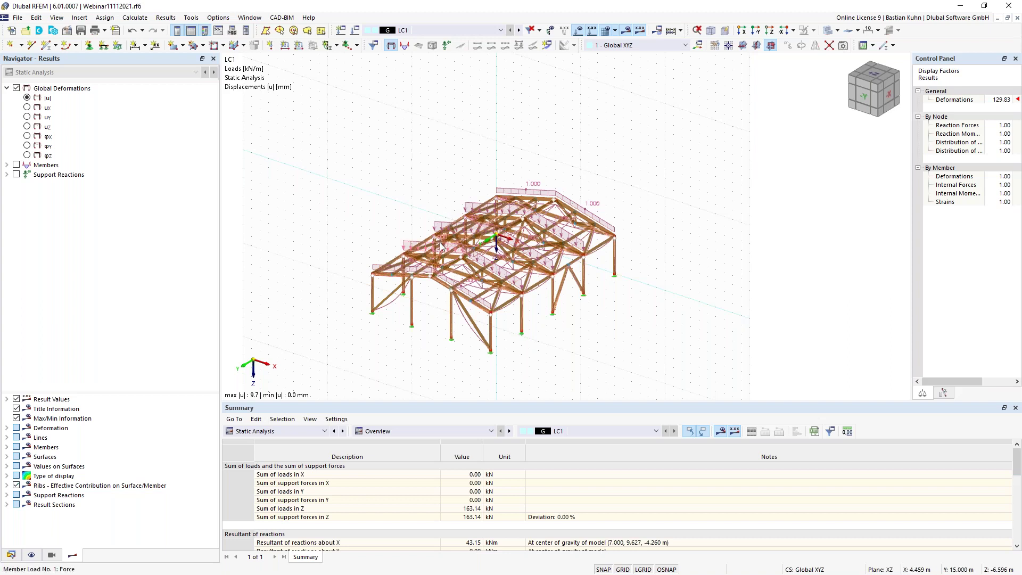
- Set up a new rectangular surface with the stiffness type Load Transfer
{"action": "left_click", "coordinate": [174, 48]}
{"action": "left_click", "coordinate": [334, 147]}
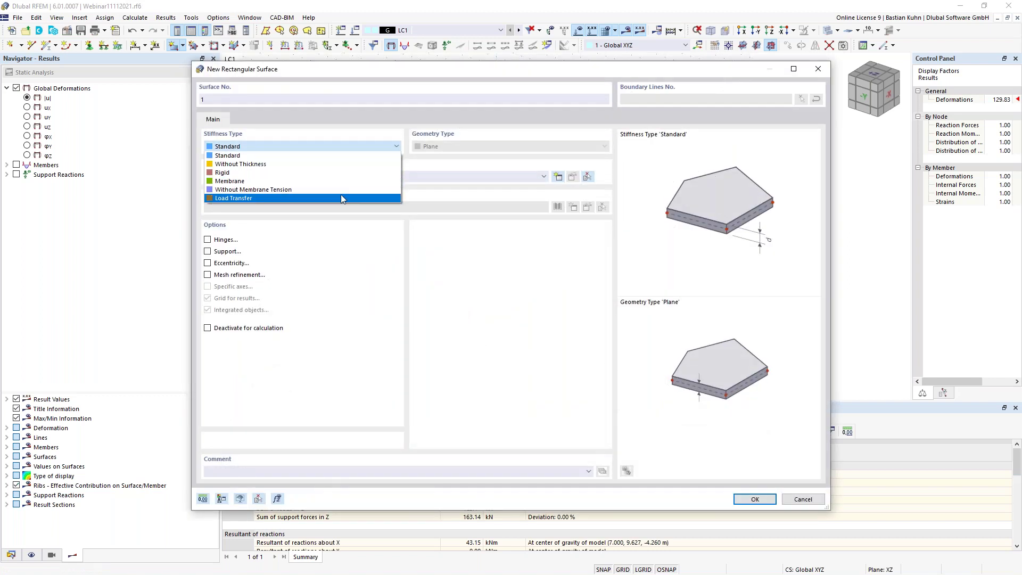
{"action": "left_click", "coordinate": [341, 197]}
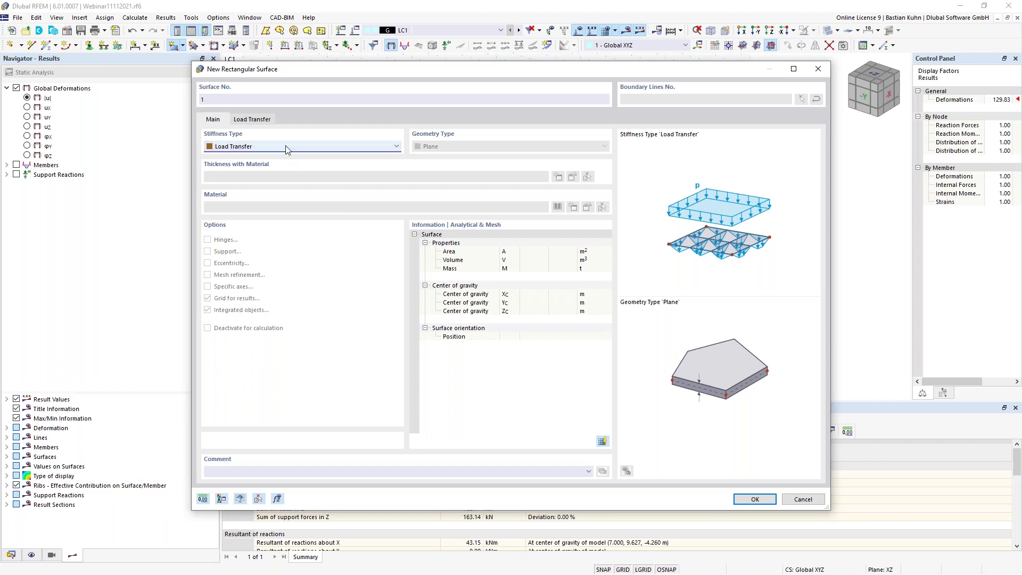
{"action": "left_click", "coordinate": [259, 122]}
{"action": "left_click", "coordinate": [215, 122]}
{"action": "left_click", "coordinate": [754, 499]}
- Draw the load transfer surface over the roof half between X = 0 and 7 m along the full hall length, accepting deletion of the results
{"action": "middle_click_drag", "start_coordinate": [445, 208], "coordinate": [469, 130], "text": "ctrl"}
{"action": "left_click", "coordinate": [486, 141]}
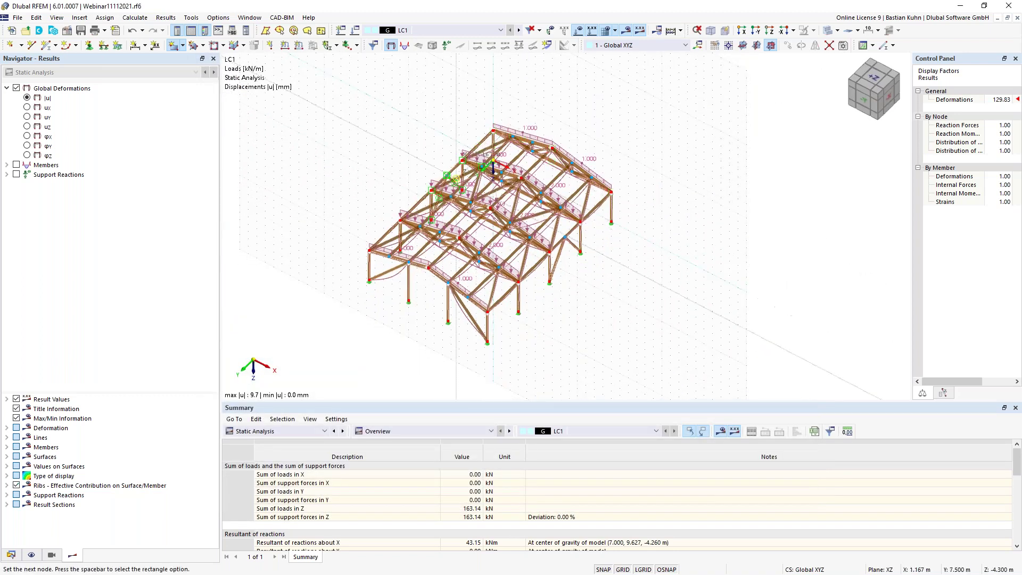
{"action": "left_click", "coordinate": [444, 252]}
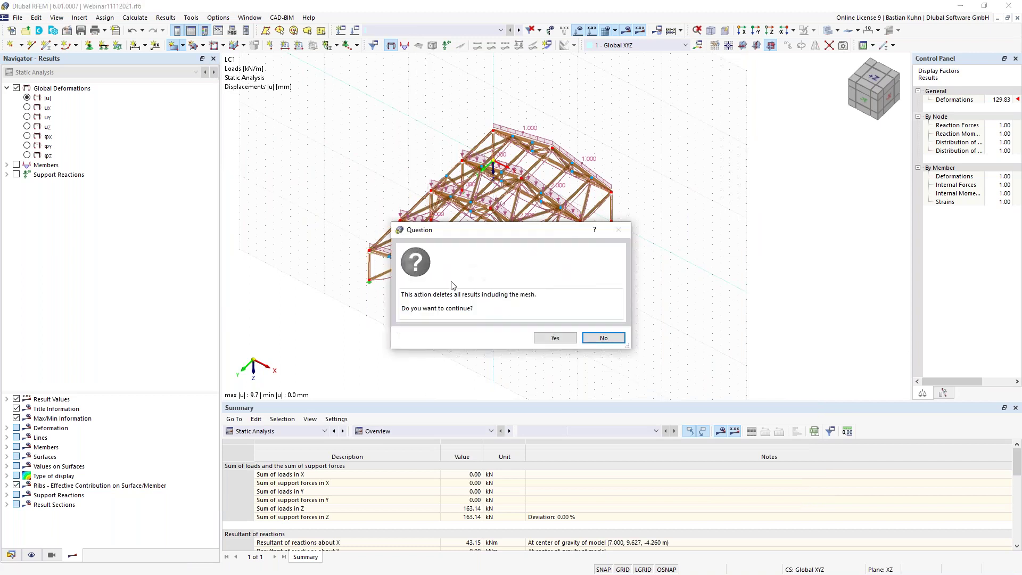
{"action": "left_click", "coordinate": [555, 339]}
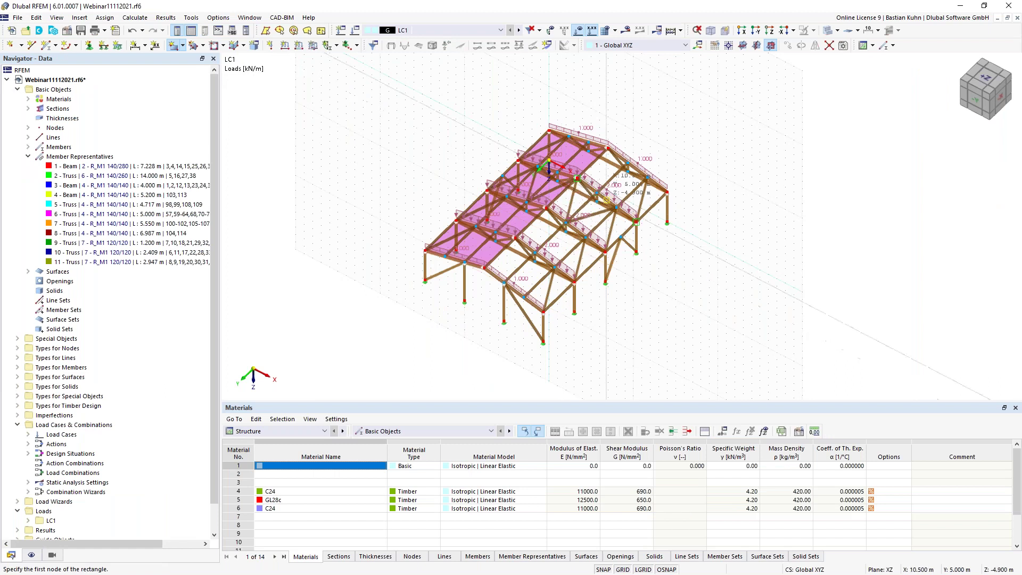
- Draw a second load transfer surface from the ridge node at the Y = 0 m gable to the eaves corner at X = 14 m, Y = 20 m
{"action": "scroll", "coordinate": [598, 179], "scroll_direction": "up", "scroll_amount": 2}
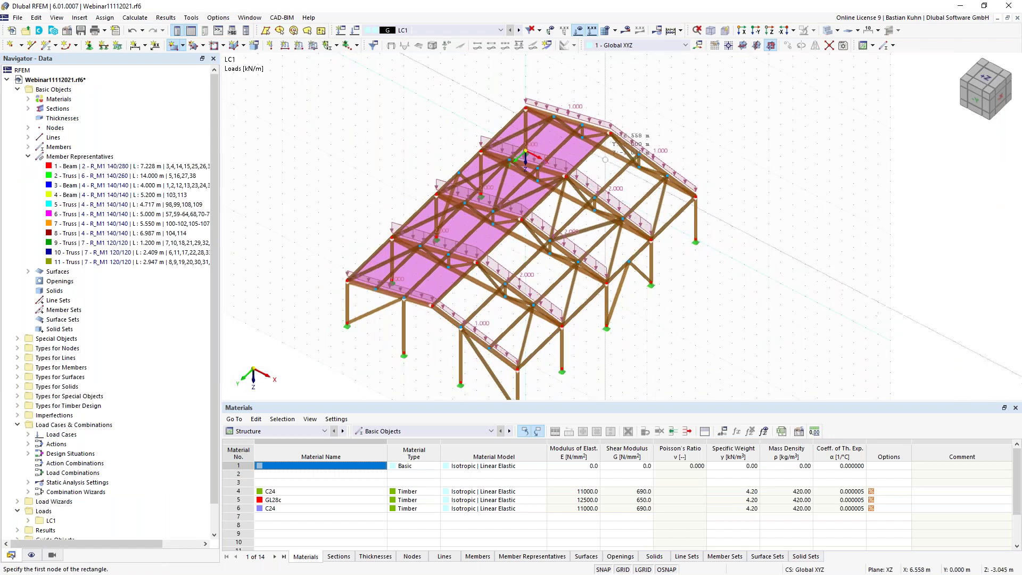
{"action": "left_click", "coordinate": [610, 133]}
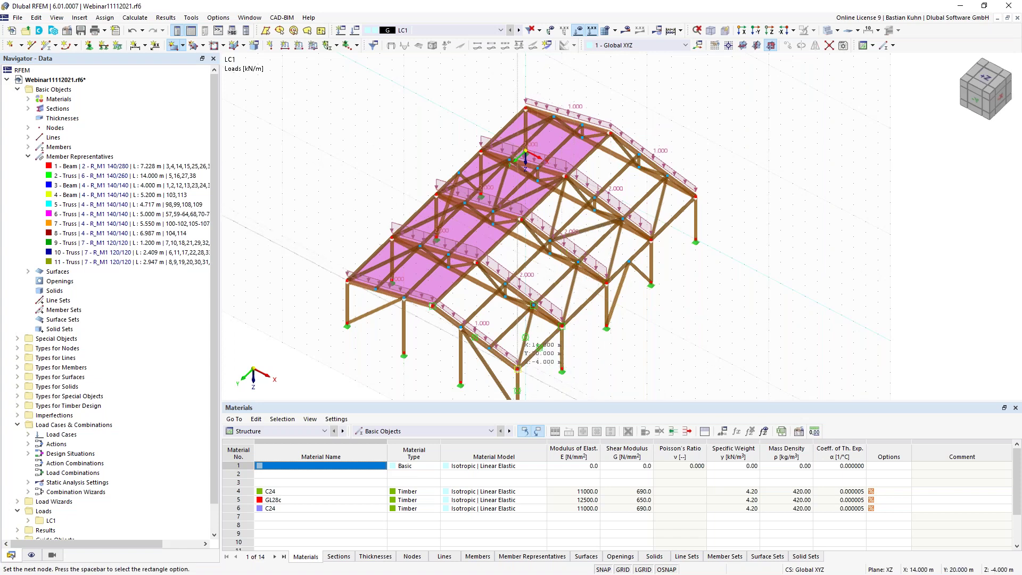
{"action": "scroll", "coordinate": [526, 338], "scroll_direction": "up", "scroll_amount": 4}
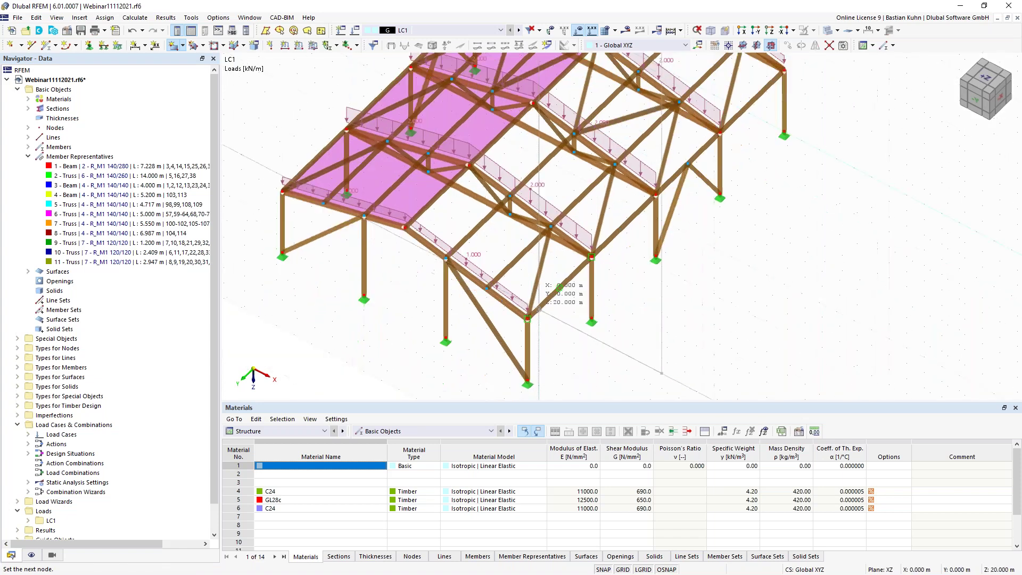
{"action": "scroll", "coordinate": [531, 331], "scroll_direction": "down", "scroll_amount": 3}
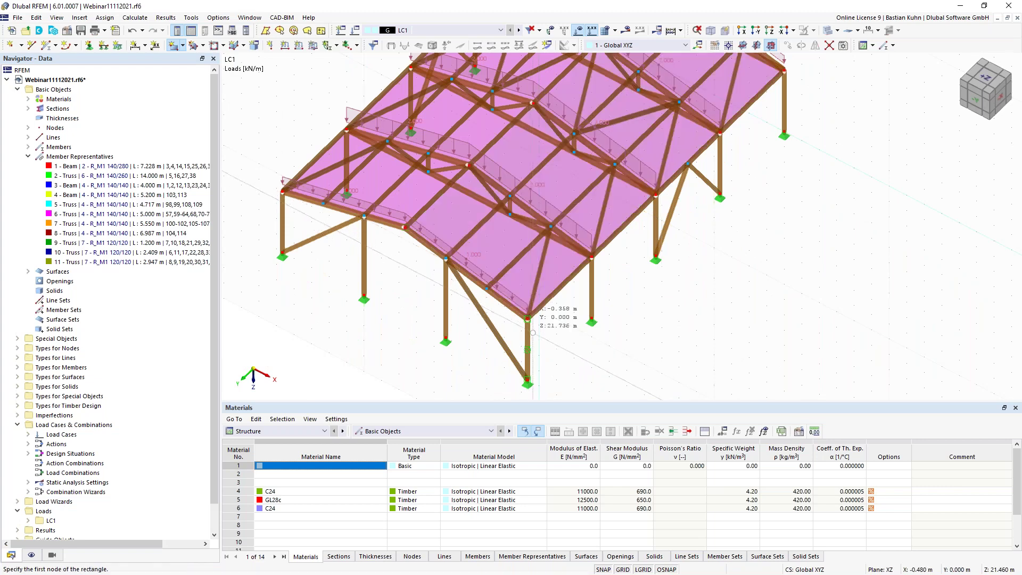
{"action": "scroll", "coordinate": [531, 331], "scroll_direction": "down", "scroll_amount": 2}
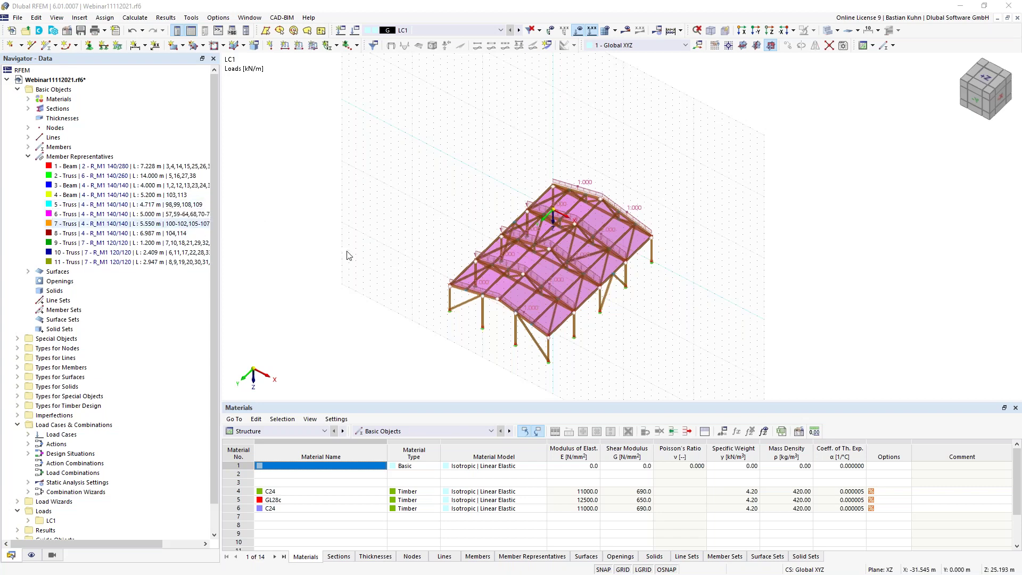
- In the load transfer settings of the roof surface between X = 0 and 7 m, exclude members parallel to members 92, 101 and 105
{"action": "scroll", "coordinate": [351, 252], "scroll_direction": "up", "scroll_amount": 2}
{"action": "middle_click_drag", "start_coordinate": [351, 252], "coordinate": [319, 203]}
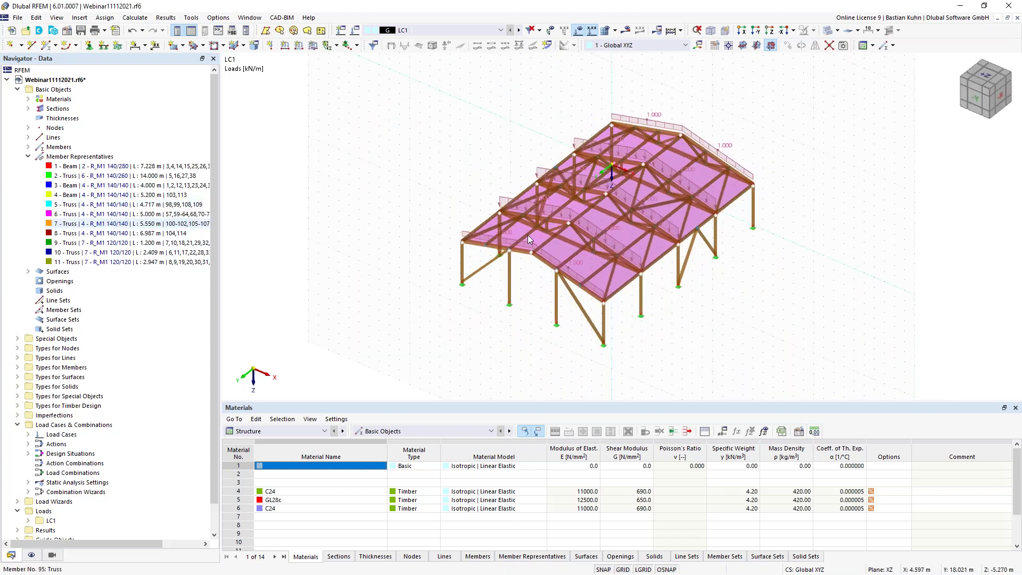
{"action": "scroll", "coordinate": [528, 235], "scroll_direction": "up", "scroll_amount": 3}
{"action": "double_click", "coordinate": [542, 234]}
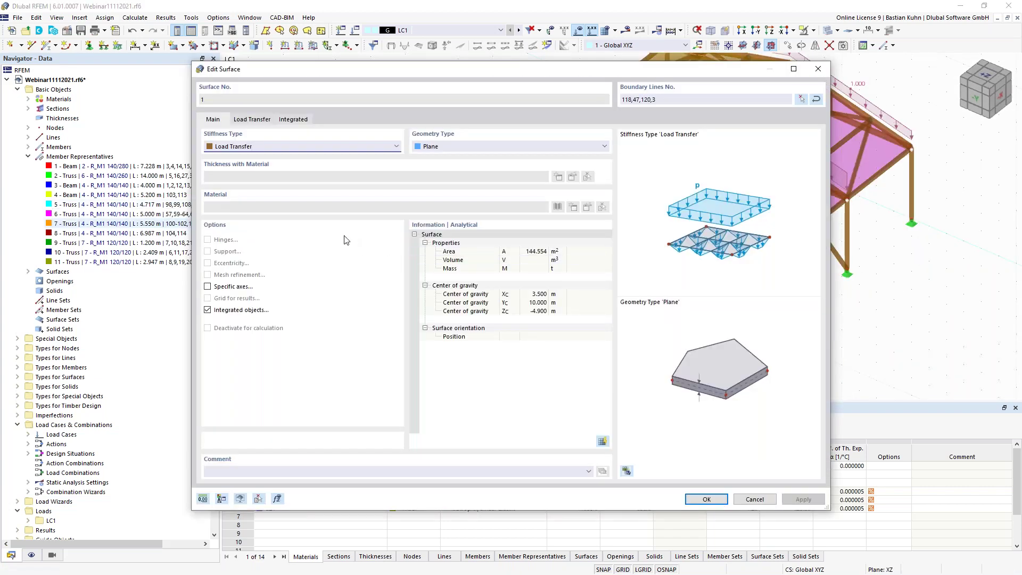
{"action": "left_click", "coordinate": [255, 120]}
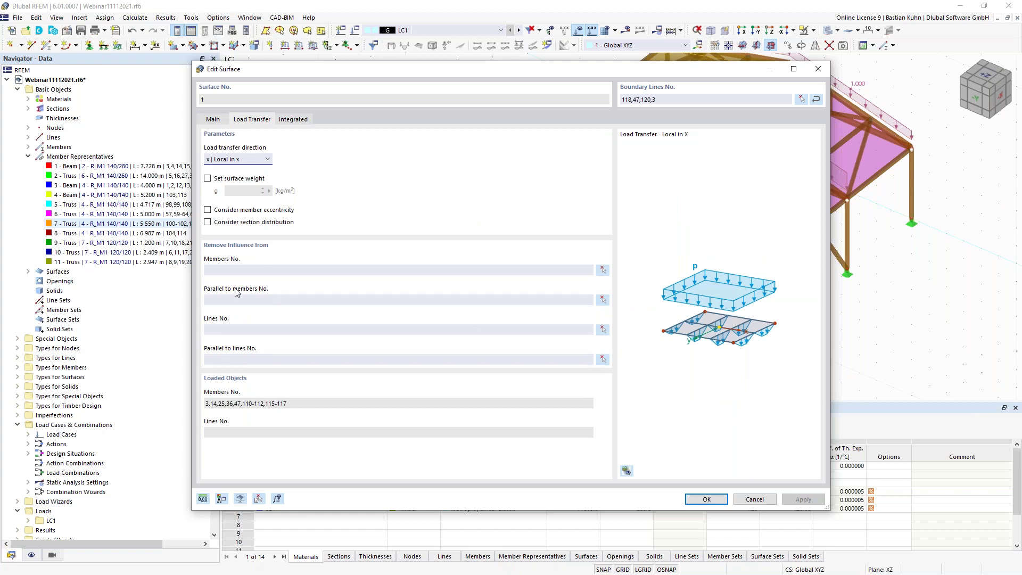
{"action": "left_click", "coordinate": [602, 301]}
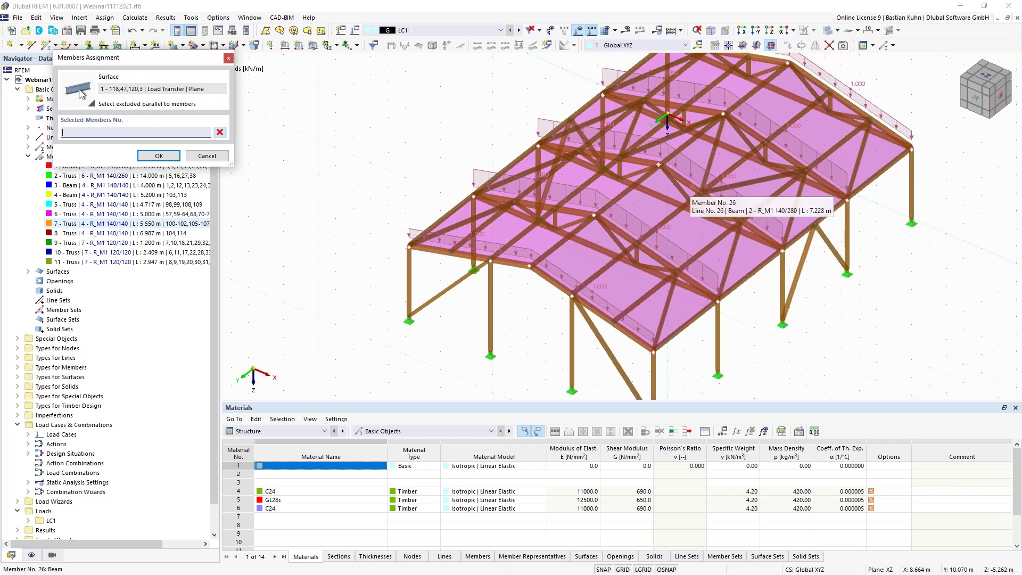
{"action": "middle_click_drag", "start_coordinate": [697, 209], "coordinate": [628, 277], "text": "ctrl"}
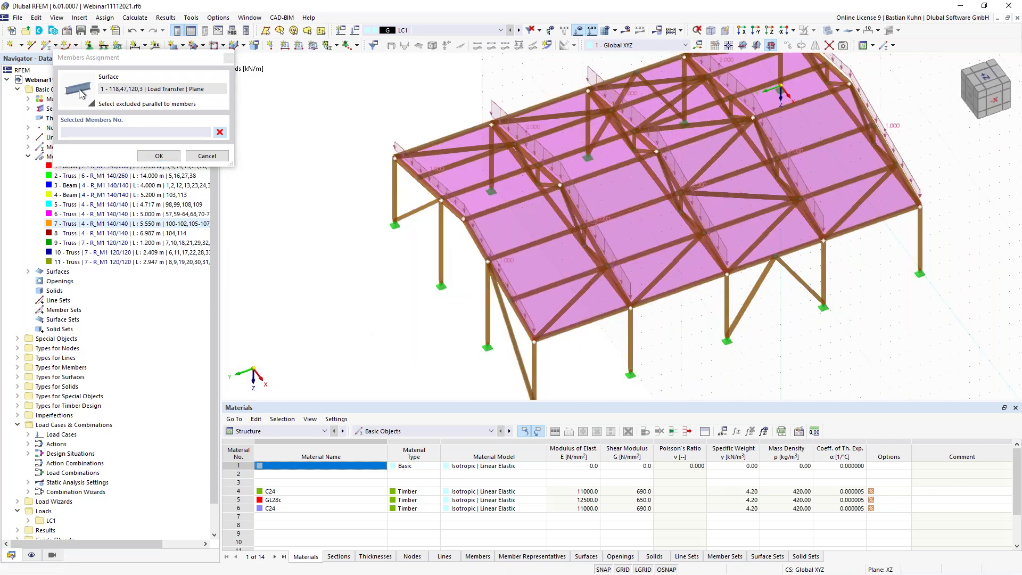
{"action": "left_click", "coordinate": [597, 319]}
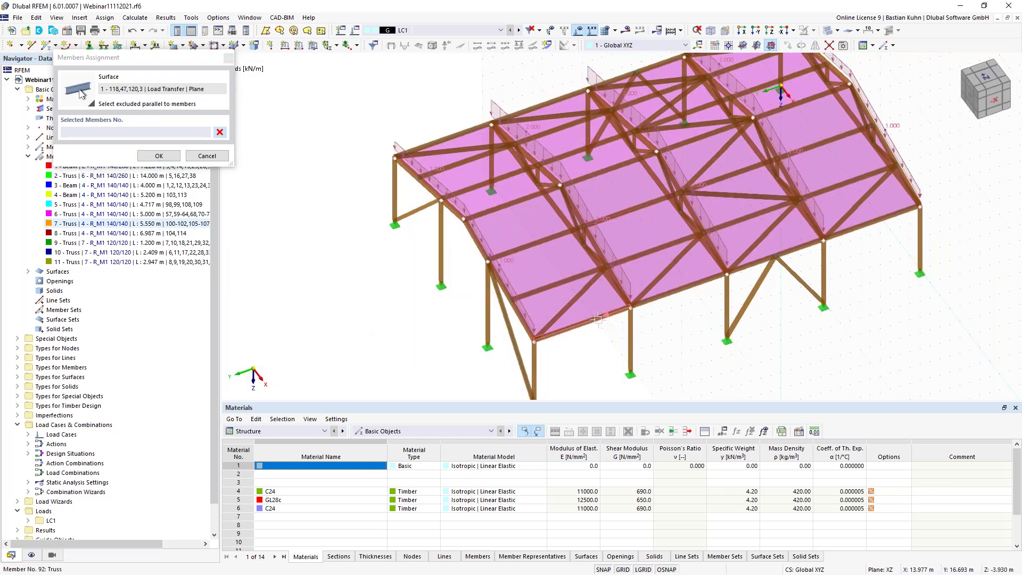
{"action": "left_click", "coordinate": [573, 301]}
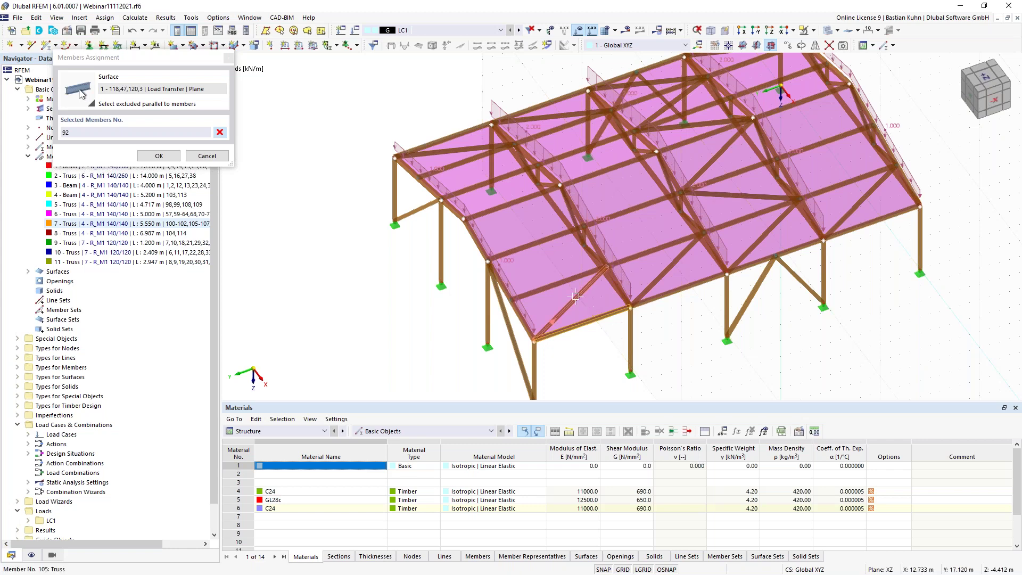
{"action": "left_click", "coordinate": [725, 195]}
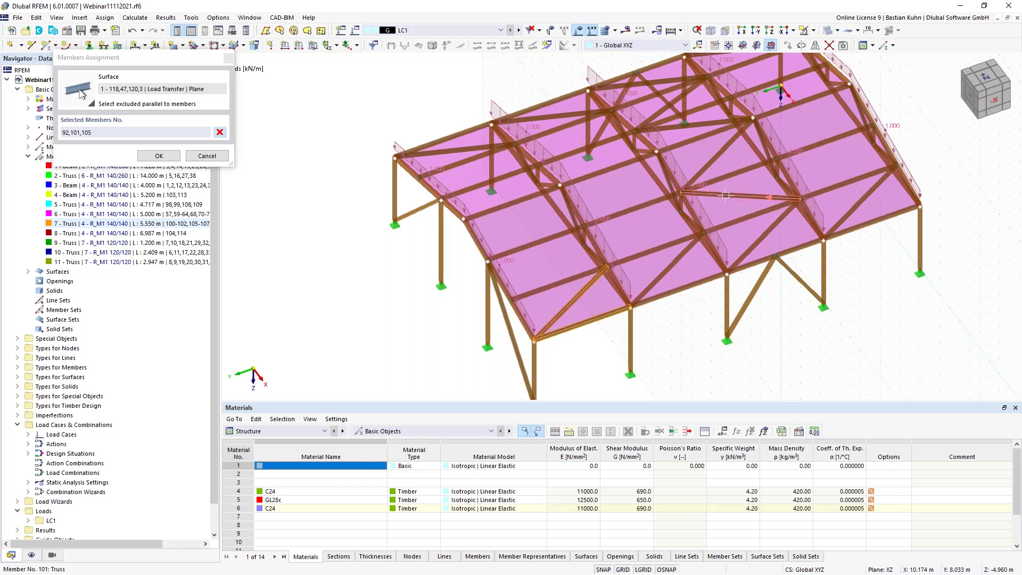
- Add the diagonals 110-112 and 115 to the same surface's excluded parallel members and apply the changes
{"action": "middle_click_drag", "start_coordinate": [726, 195], "coordinate": [691, 193], "text": "ctrl"}
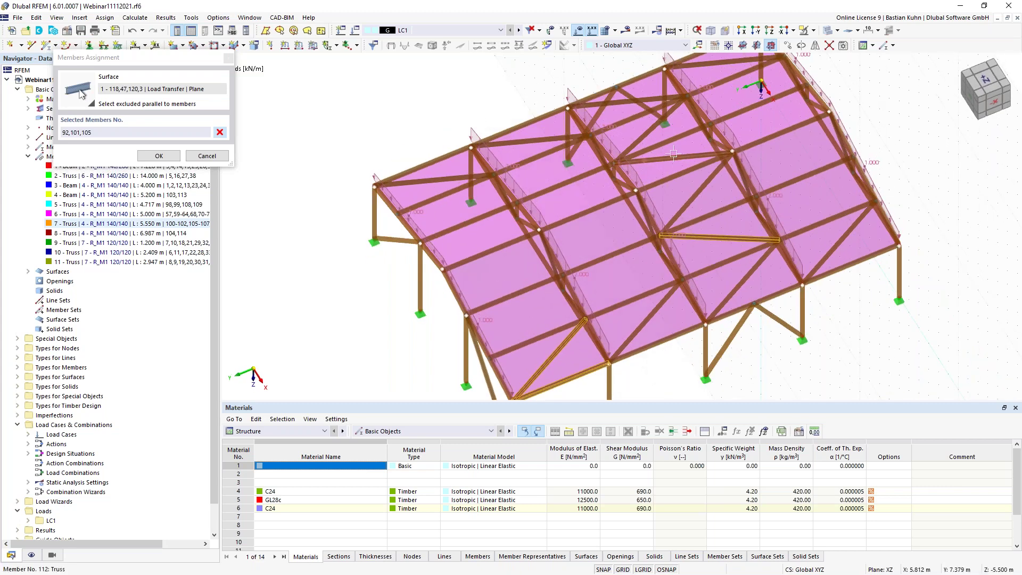
{"action": "left_click", "coordinate": [650, 144]}
{"action": "left_click", "coordinate": [653, 128]}
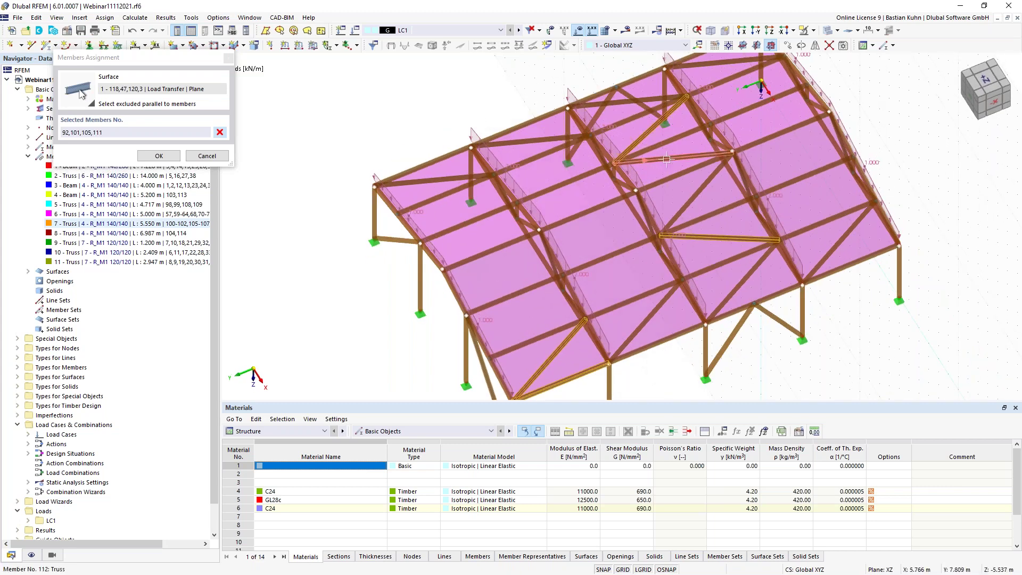
{"action": "left_click", "coordinate": [628, 102]}
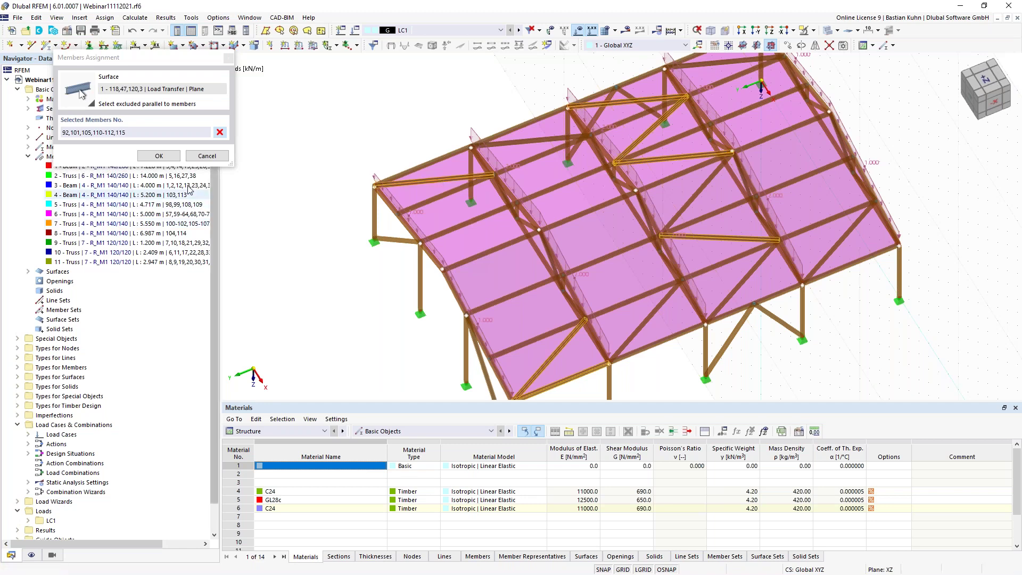
{"action": "left_click", "coordinate": [159, 155]}
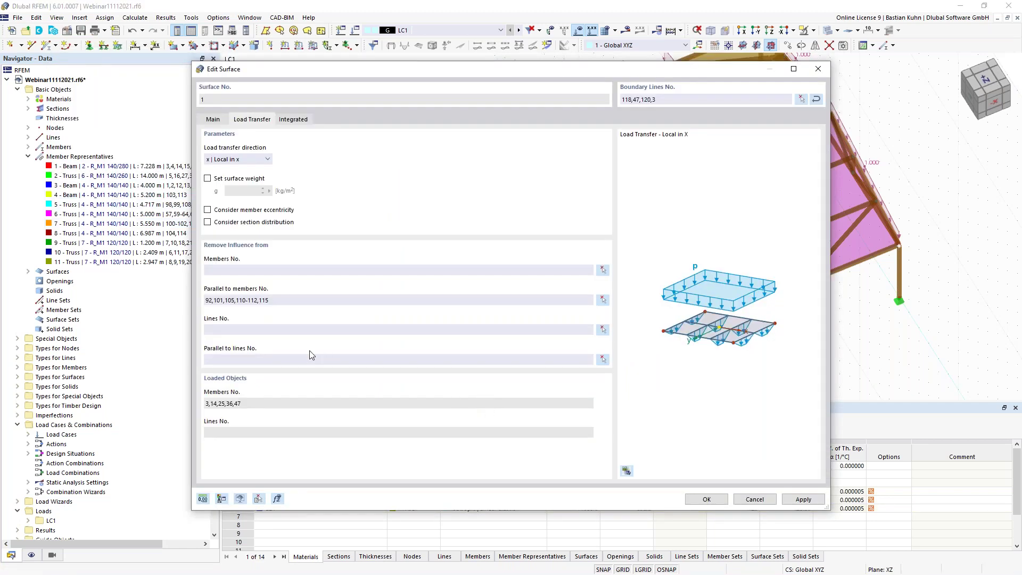
{"action": "left_click", "coordinate": [707, 499]}
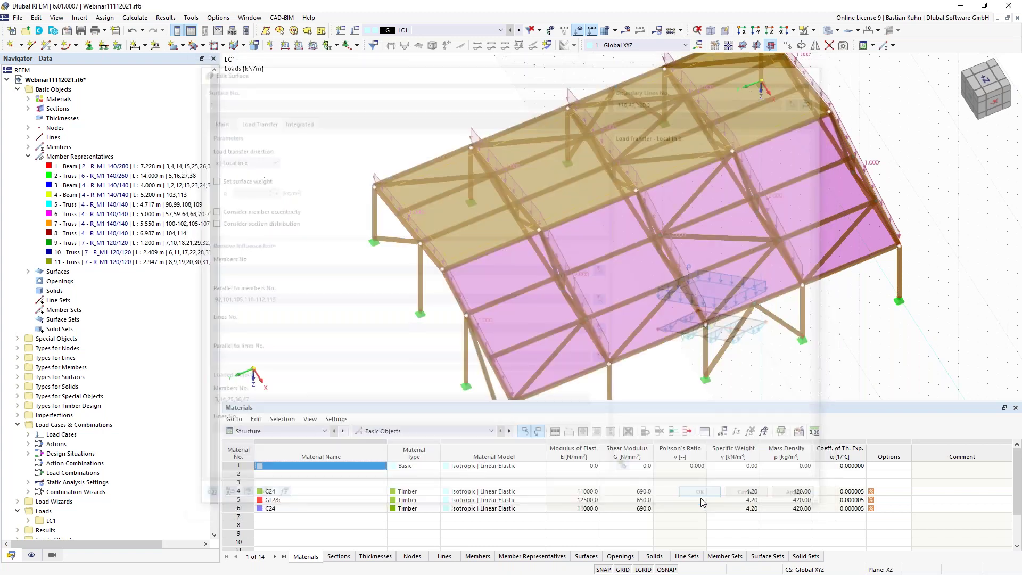
- For the second roof surface, remove the load transfer influence parallel to members 92, 100-102 and 105
{"action": "double_click", "coordinate": [589, 235]}
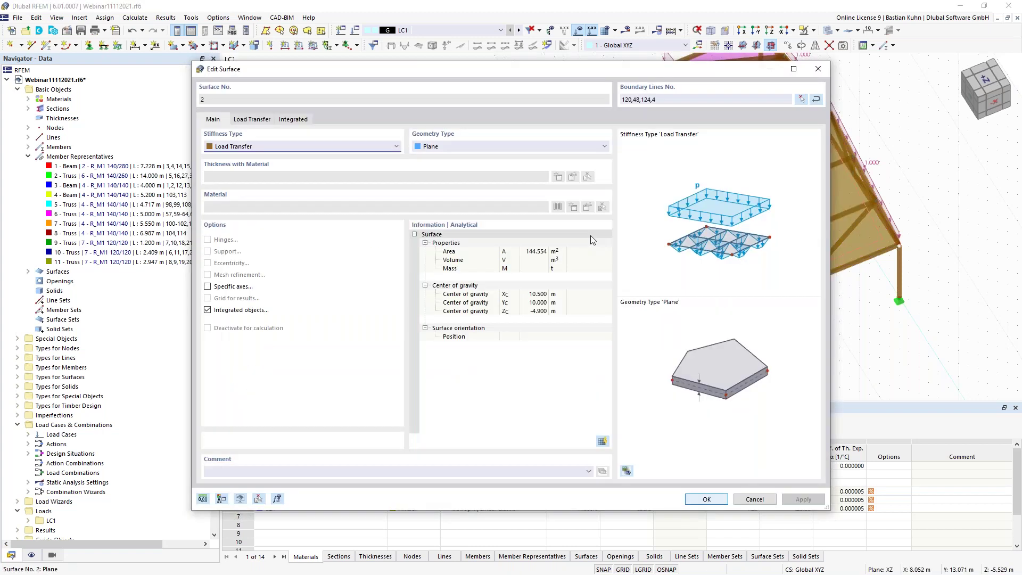
{"action": "left_click", "coordinate": [254, 118]}
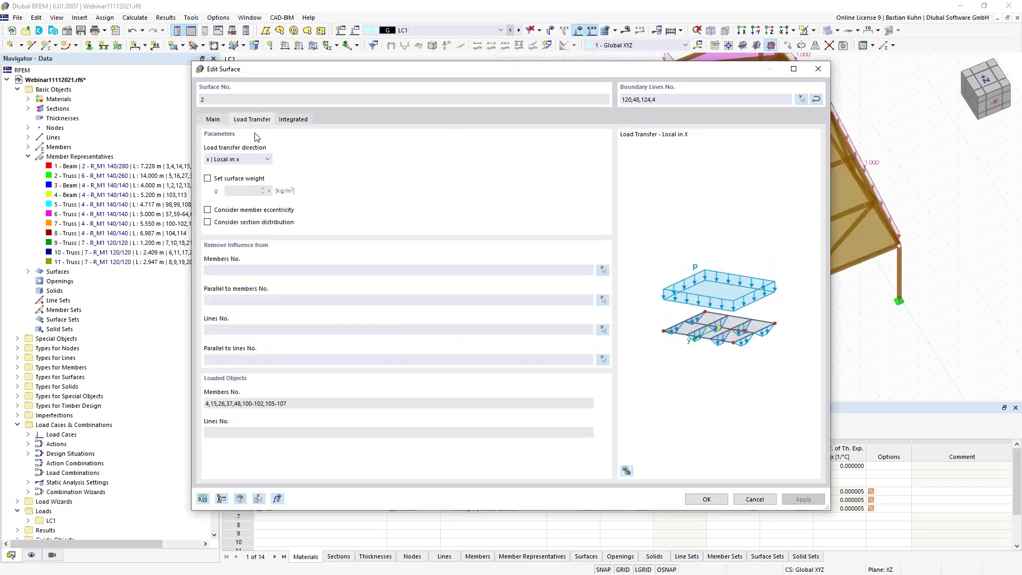
{"action": "left_click", "coordinate": [603, 301]}
{"action": "left_click", "coordinate": [558, 362]}
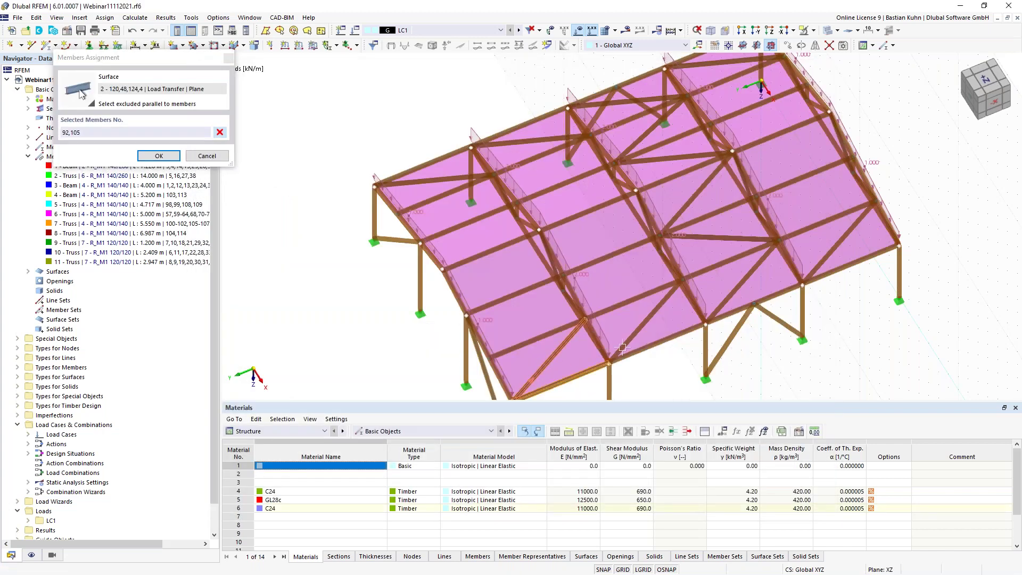
{"action": "left_click", "coordinate": [737, 288]}
{"action": "left_click", "coordinate": [732, 239]}
{"action": "left_click", "coordinate": [693, 204]}
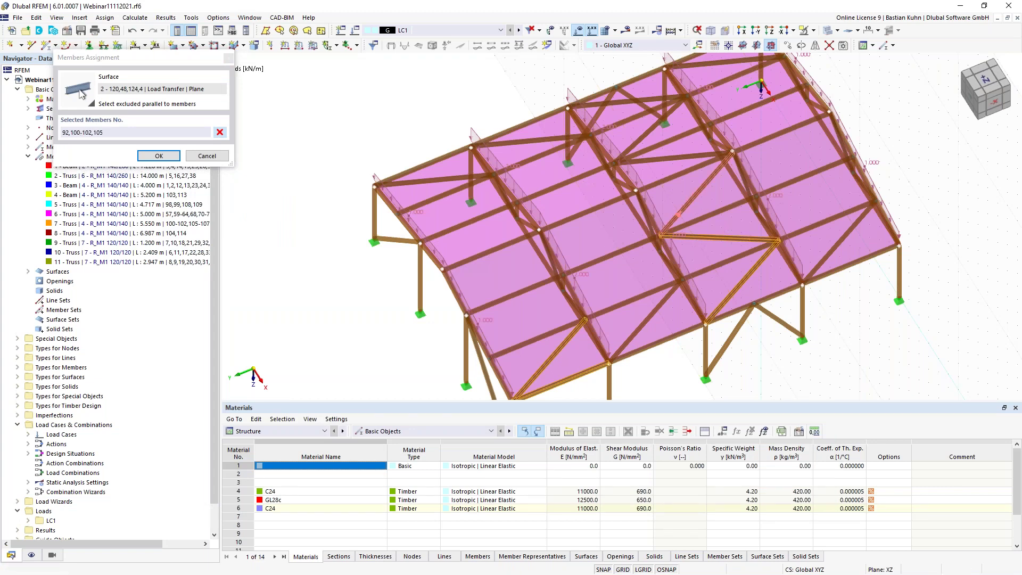
{"action": "left_click", "coordinate": [158, 156]}
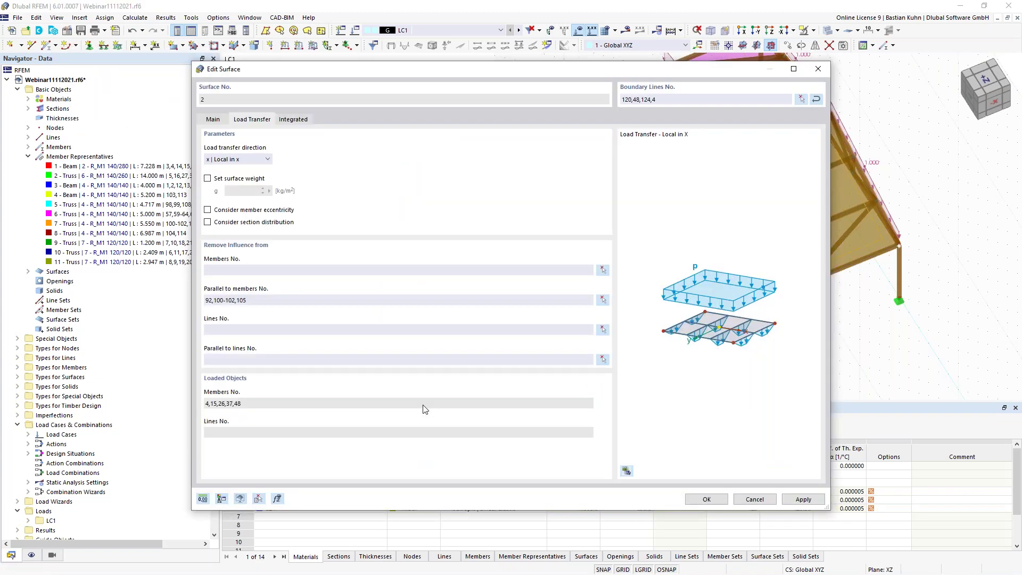
{"action": "left_click", "coordinate": [706, 499]}
- Enlarge the table area and create a new snow load wizard with the roof type Duopitch
{"action": "middle_click_drag", "start_coordinate": [368, 350], "coordinate": [402, 310], "text": "ctrl"}
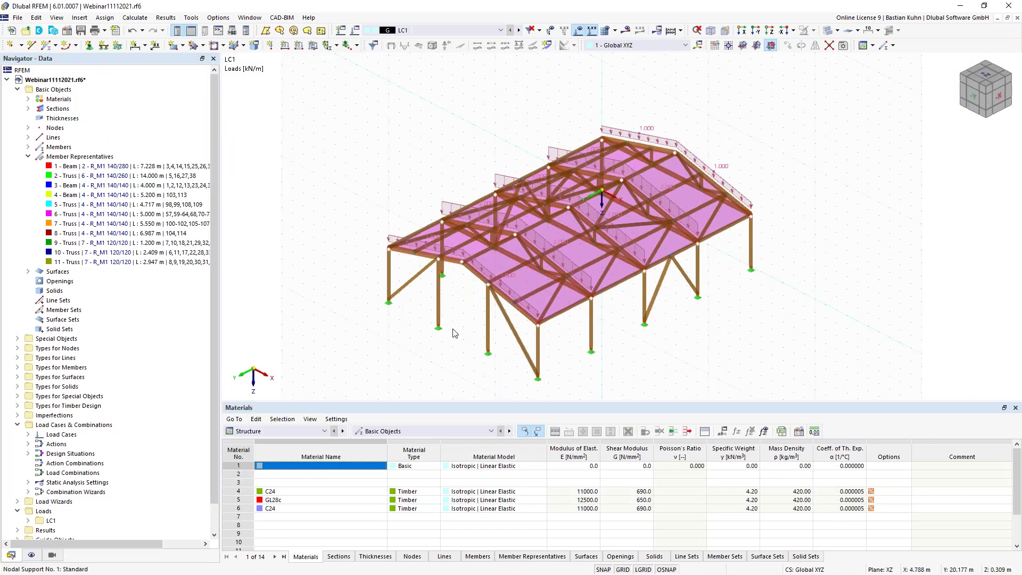
{"action": "middle_click_drag", "start_coordinate": [454, 333], "coordinate": [475, 320], "text": "ctrl"}
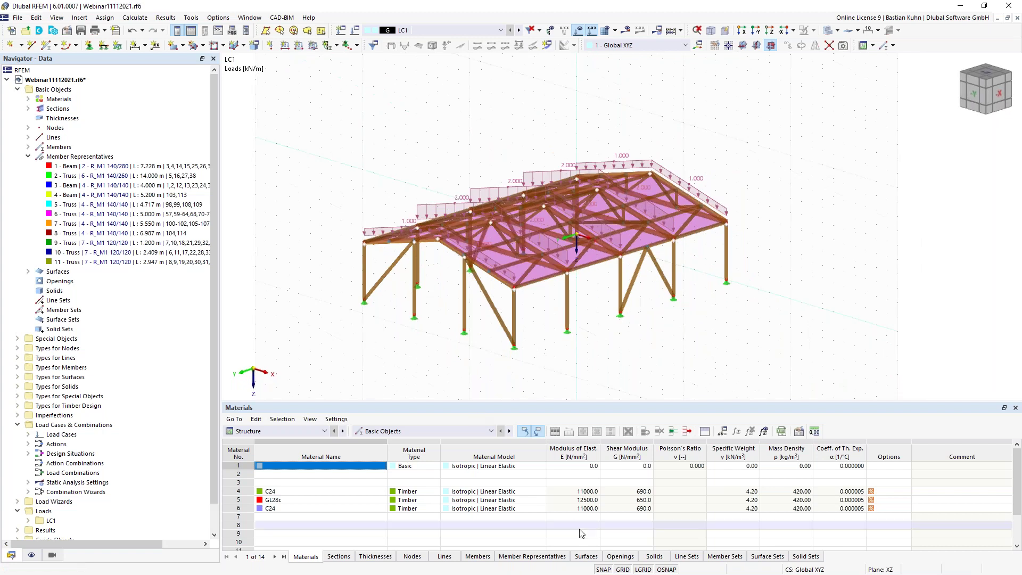
{"action": "left_click", "coordinate": [622, 570]}
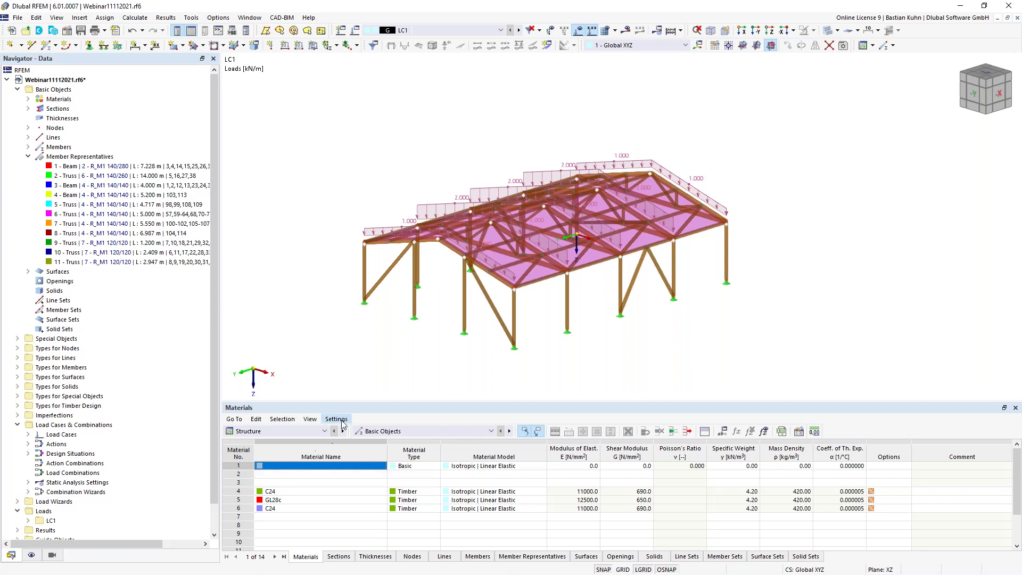
{"action": "left_click_drag", "start_coordinate": [352, 407], "coordinate": [358, 319]}
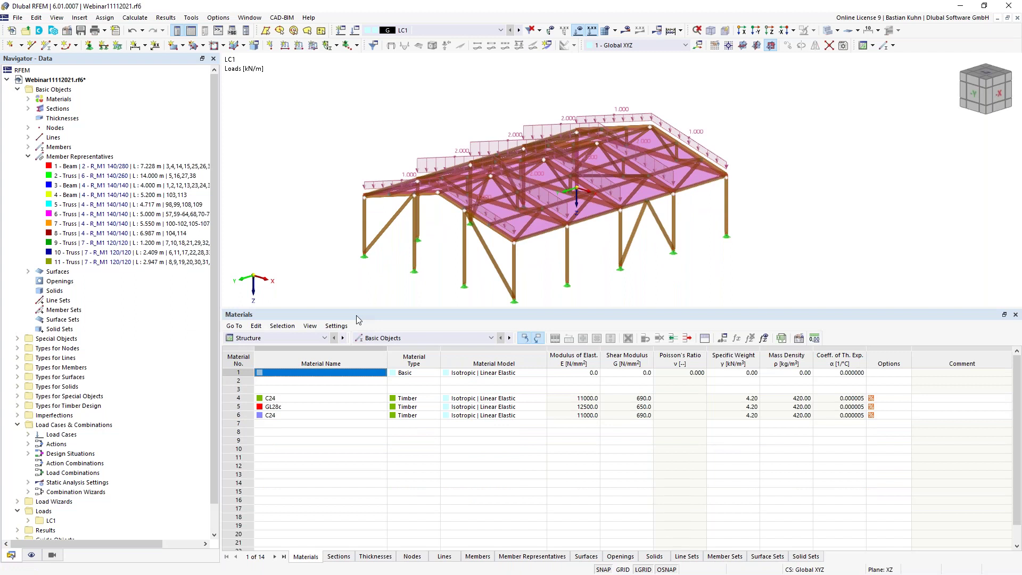
{"action": "left_click", "coordinate": [318, 342]}
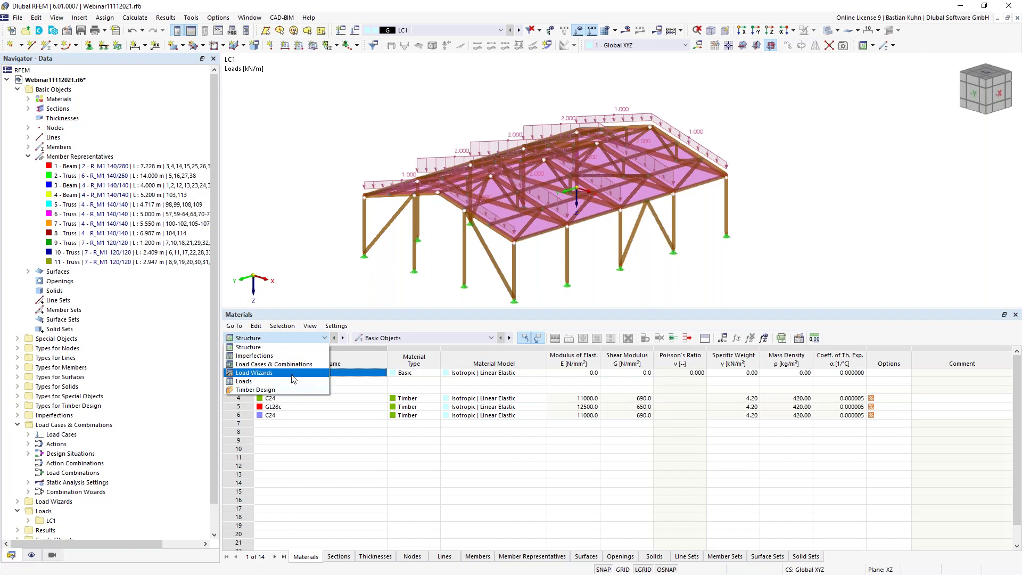
{"action": "left_click", "coordinate": [292, 373]}
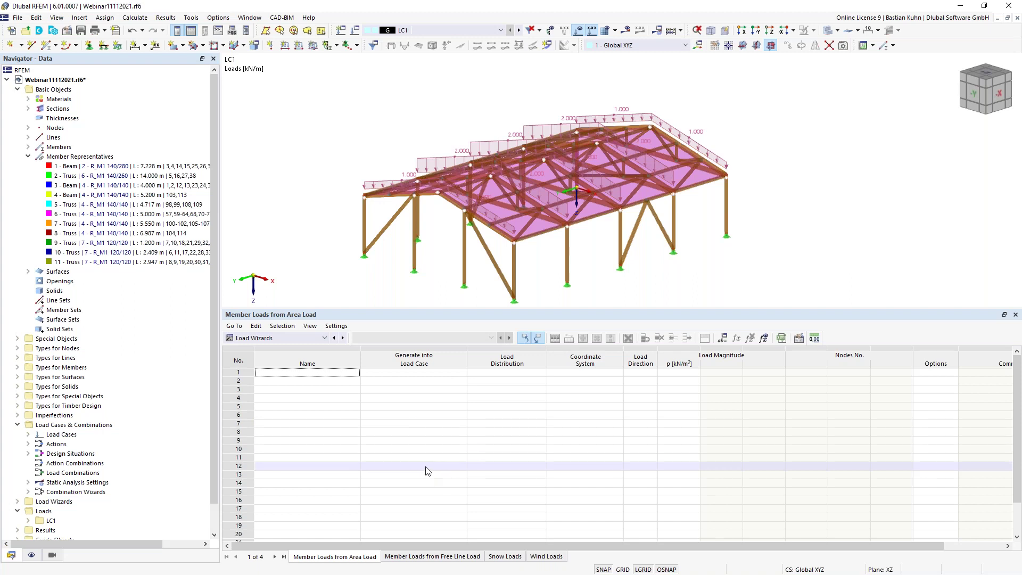
{"action": "left_click", "coordinate": [493, 557]}
{"action": "left_click", "coordinate": [314, 373]}
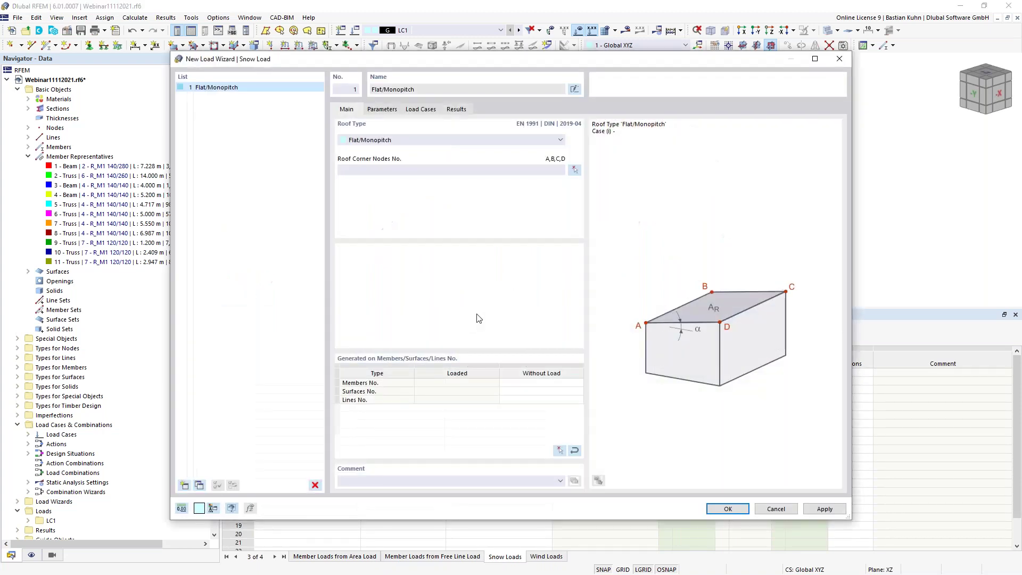
{"action": "left_click", "coordinate": [532, 141]}
{"action": "left_click", "coordinate": [527, 155]}
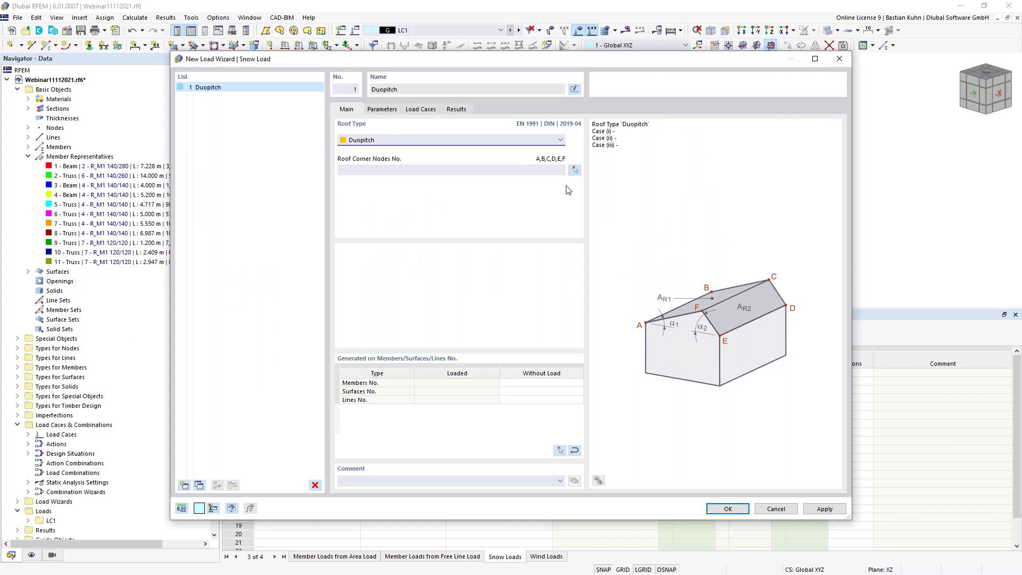
- Assign the roof corner nodes A to F of the snow load in the order 2, 46, 49, 48, 4, 5
{"action": "left_click", "coordinate": [574, 170]}
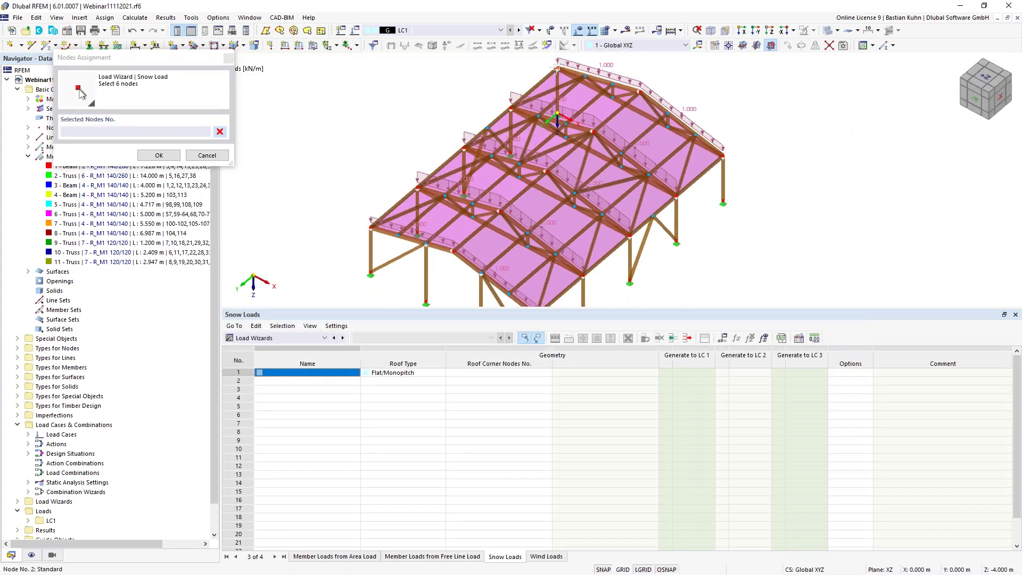
{"action": "left_click", "coordinate": [558, 69]}
{"action": "left_click", "coordinate": [373, 227]}
{"action": "left_click", "coordinate": [453, 250]}
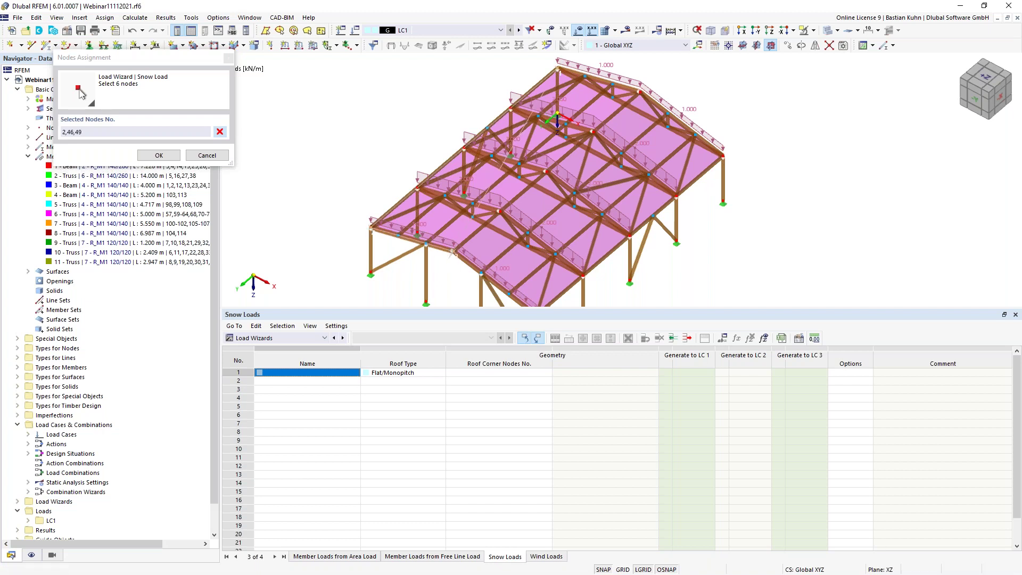
{"action": "middle_click_drag", "start_coordinate": [468, 277], "coordinate": [459, 253]}
{"action": "left_click", "coordinate": [526, 292]}
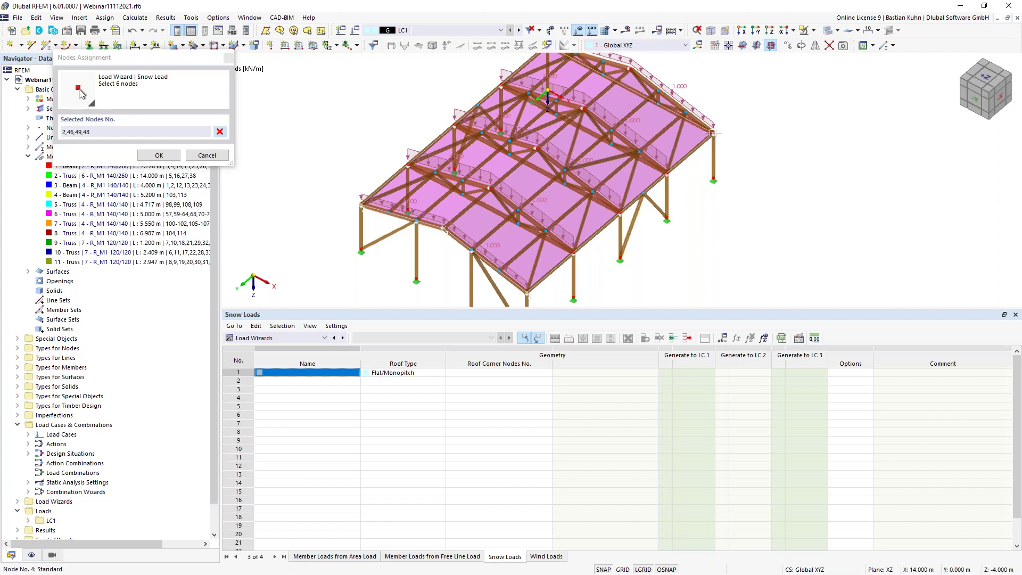
{"action": "middle_click_drag", "start_coordinate": [629, 68], "coordinate": [611, 129]}
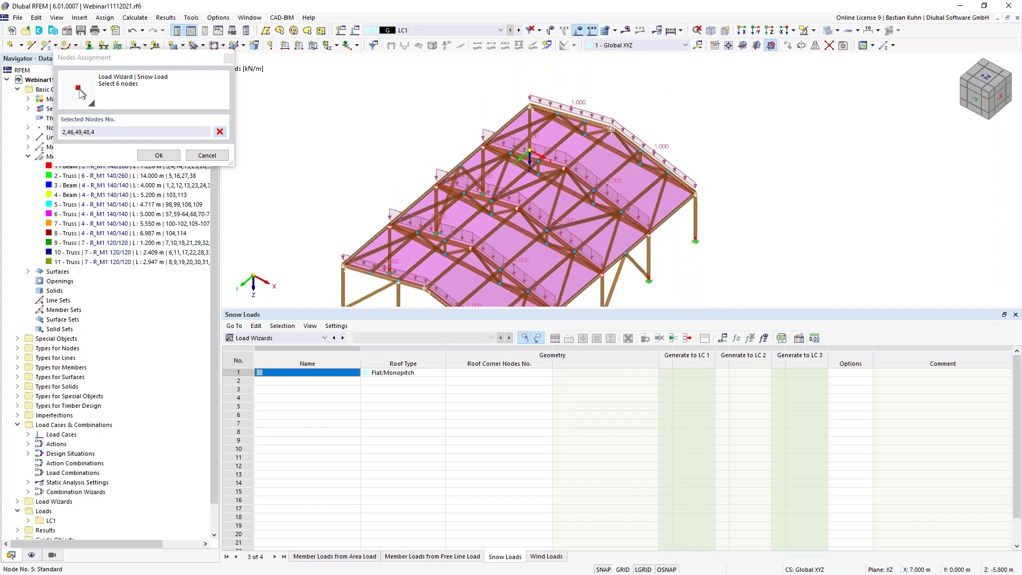
{"action": "left_click", "coordinate": [612, 129]}
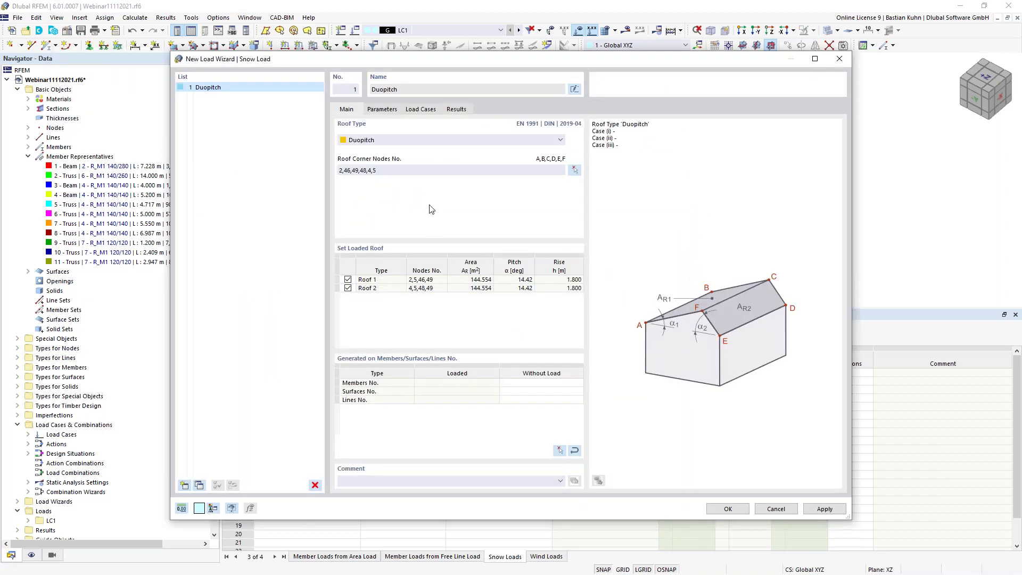
- Review the snow load parameters and exclude Case (ii) and Case (iii) from the snow load generation
{"action": "left_click", "coordinate": [382, 109]}
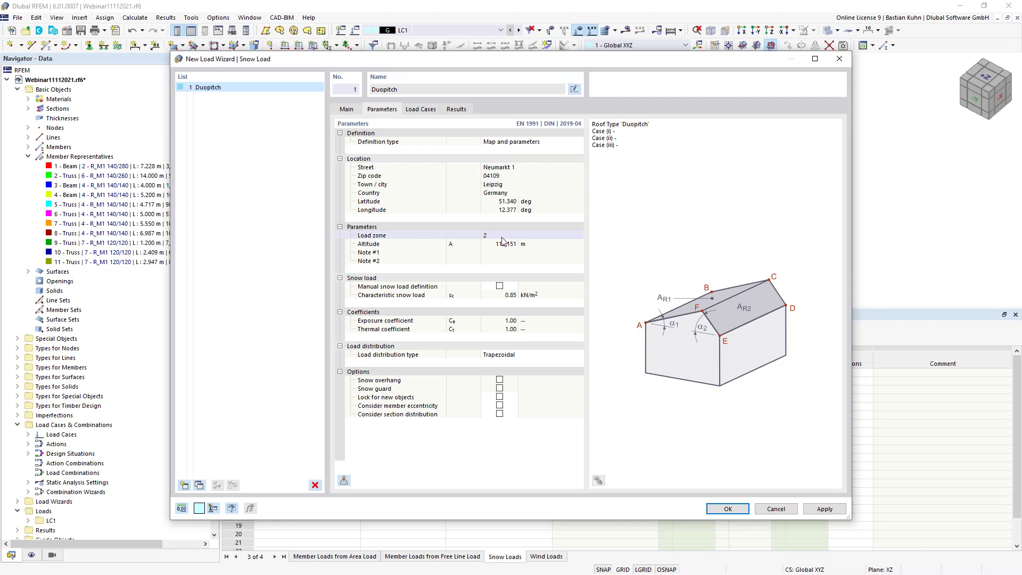
{"action": "left_click", "coordinate": [429, 109]}
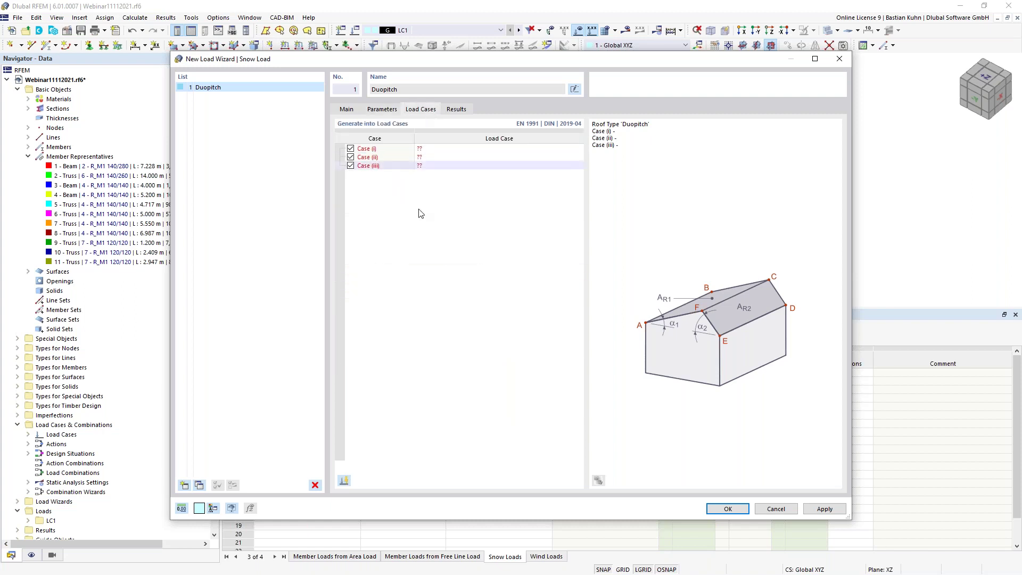
{"action": "left_click", "coordinate": [350, 157]}
{"action": "left_click", "coordinate": [350, 165]}
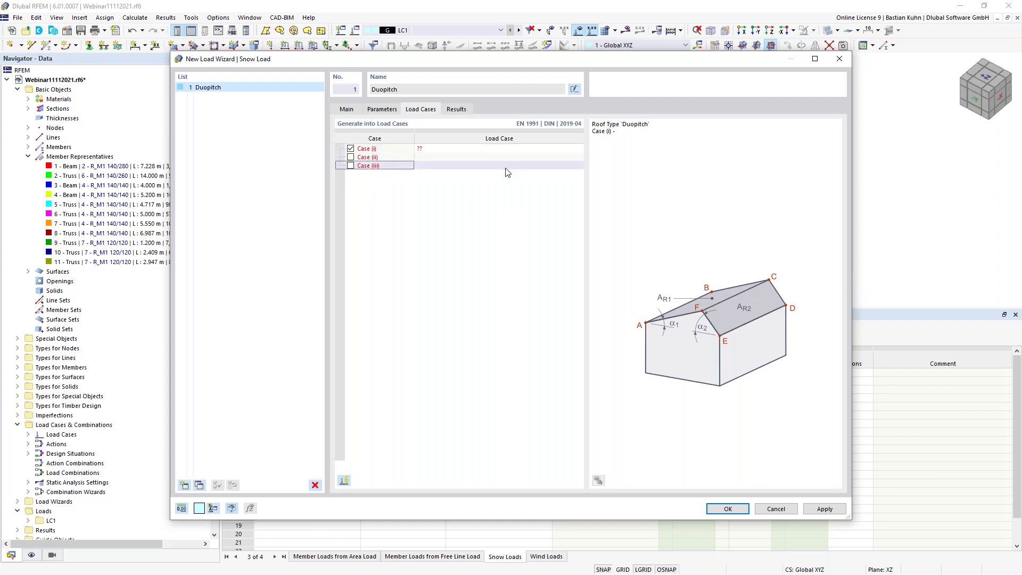
- From the load case assignment of snow Case (i), add three new load cases LC2, LC3 and LC4
{"action": "left_click", "coordinate": [506, 148]}
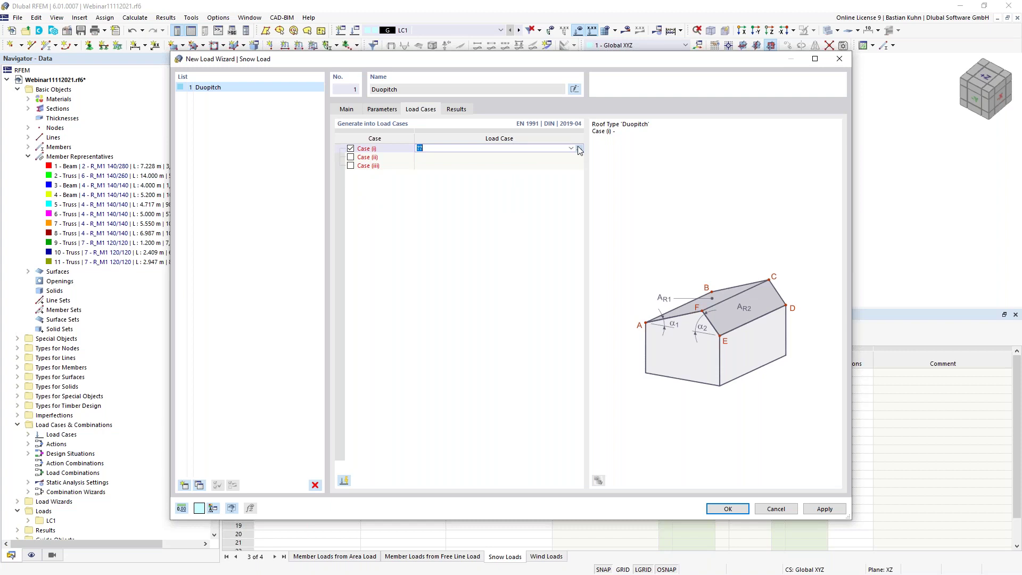
{"action": "left_click", "coordinate": [580, 149]}
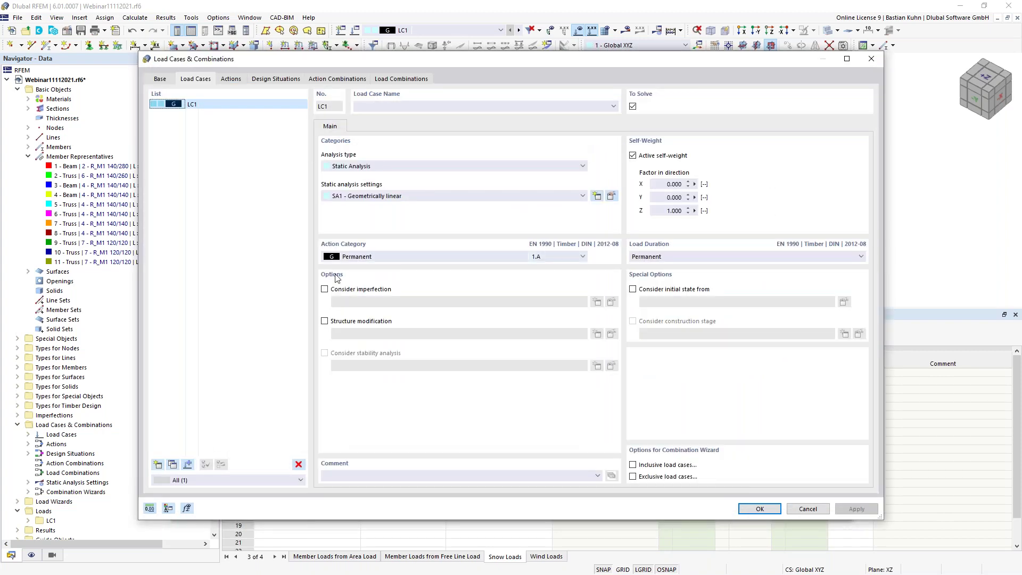
{"action": "left_click", "coordinate": [157, 464]}
{"action": "left_click", "coordinate": [158, 465]}
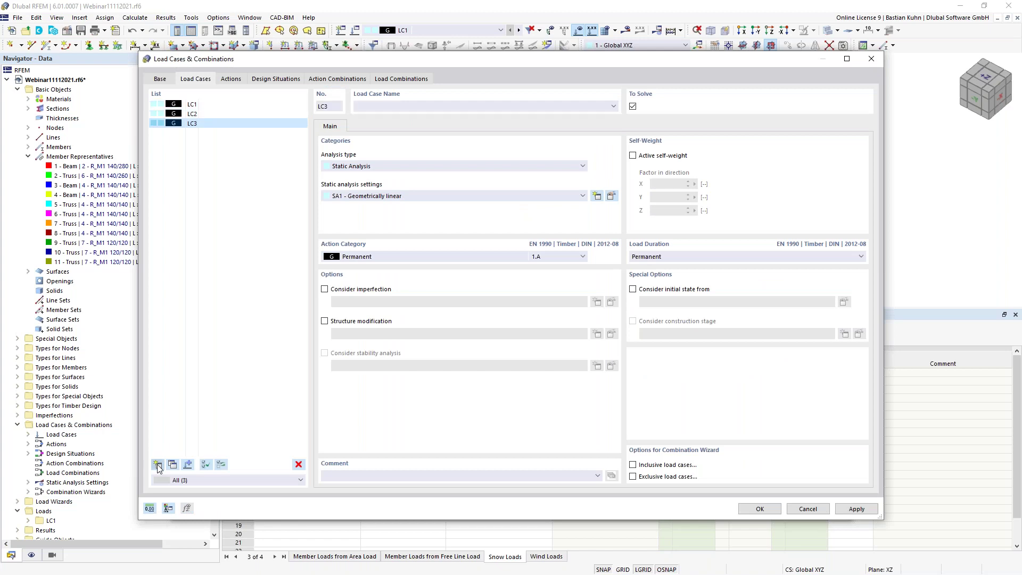
{"action": "left_click", "coordinate": [157, 464]}
- Set the action category of LC2 to Snow / Ice loads - H <= 1000 m and of LC3 and LC4 to Wind
{"action": "left_click", "coordinate": [229, 113]}
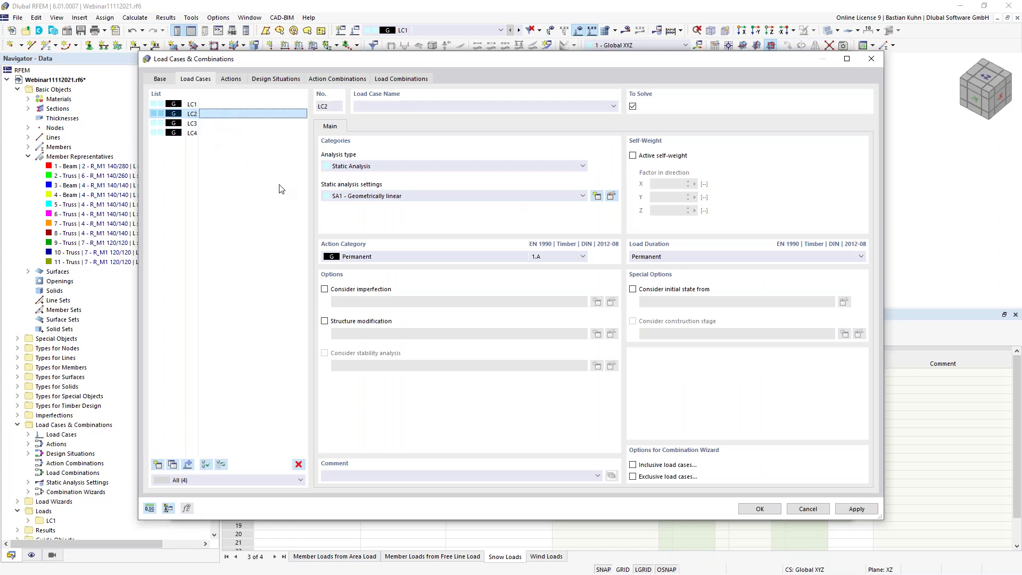
{"action": "left_click", "coordinate": [429, 258]}
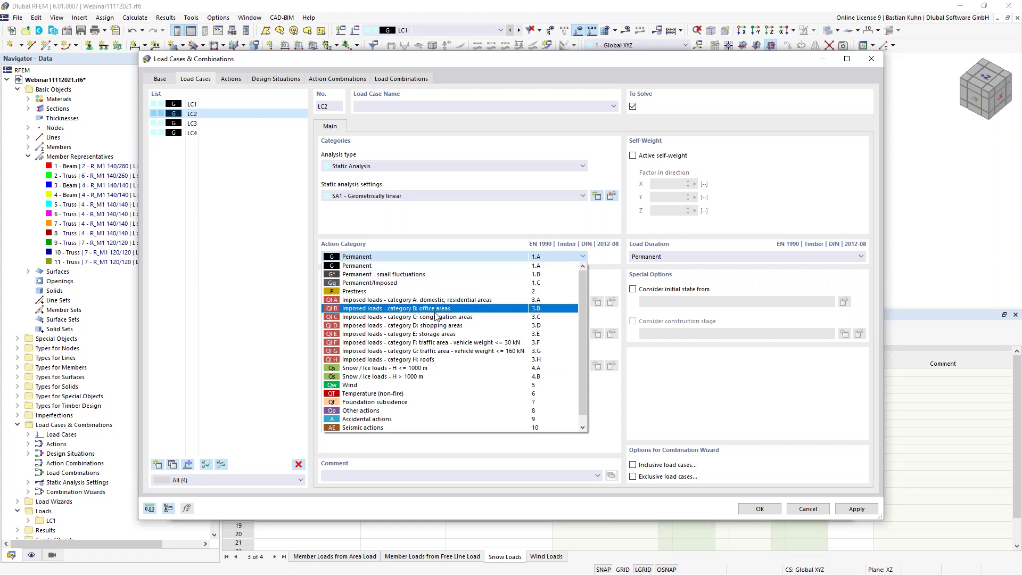
{"action": "left_click", "coordinate": [431, 369]}
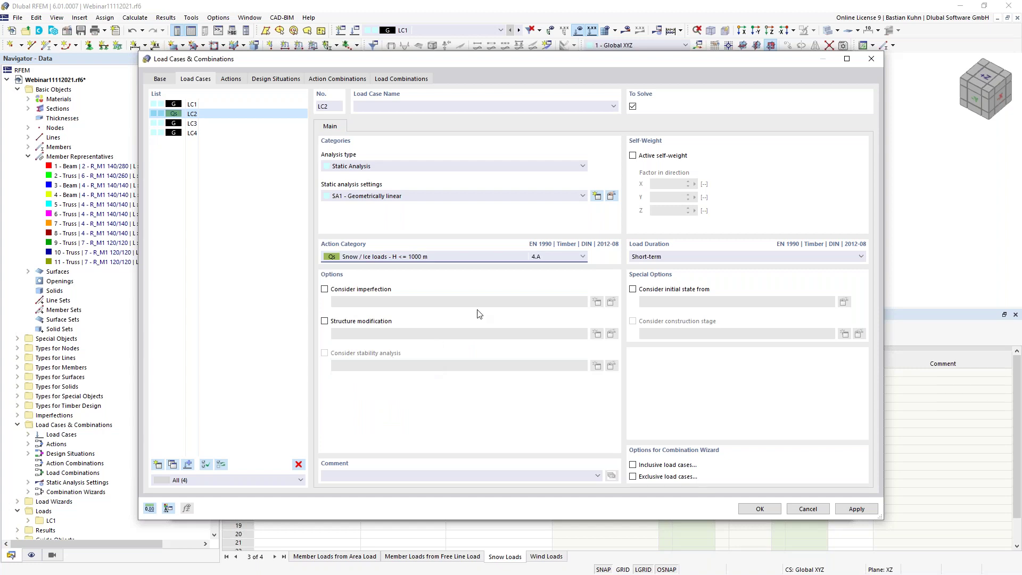
{"action": "left_click", "coordinate": [219, 125]}
{"action": "left_click", "coordinate": [404, 259]}
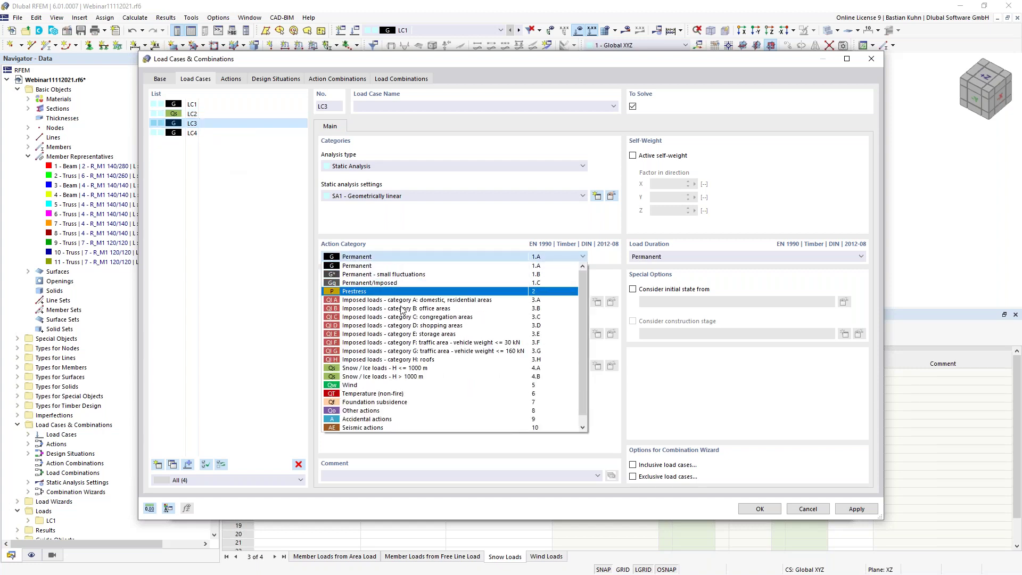
{"action": "left_click", "coordinate": [401, 387]}
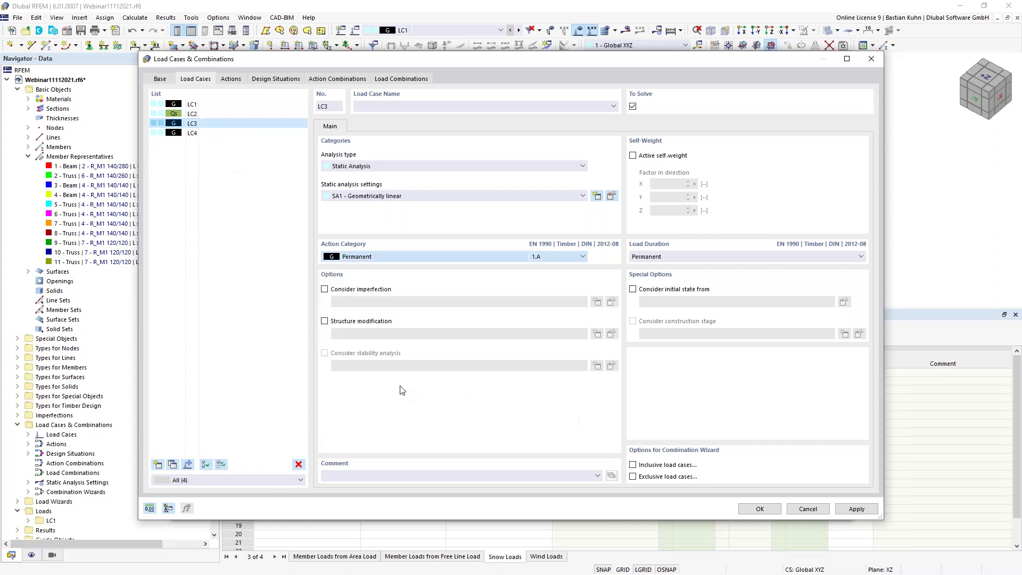
{"action": "left_click", "coordinate": [212, 133]}
{"action": "left_click", "coordinate": [381, 258]}
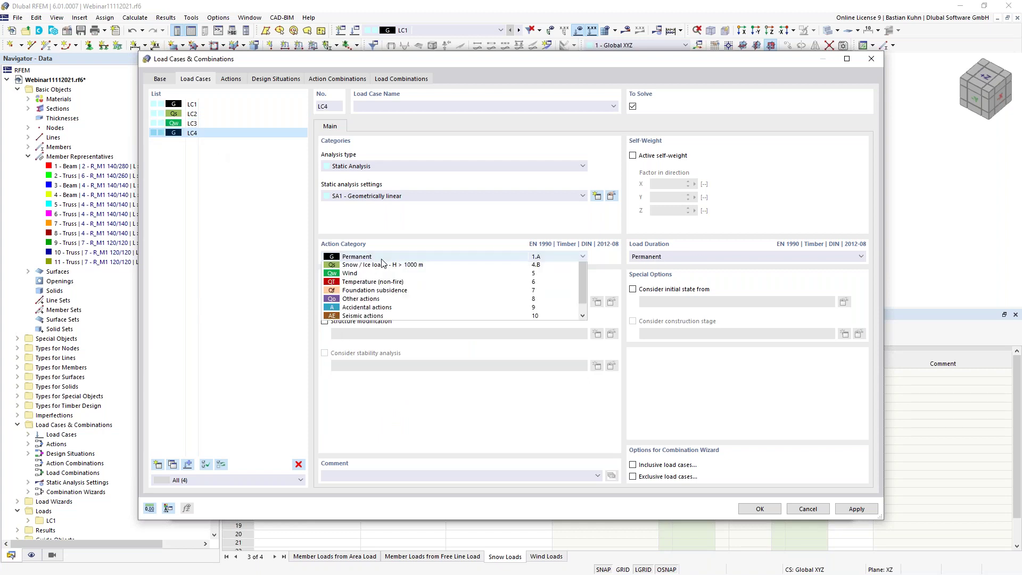
{"action": "left_click", "coordinate": [377, 383]}
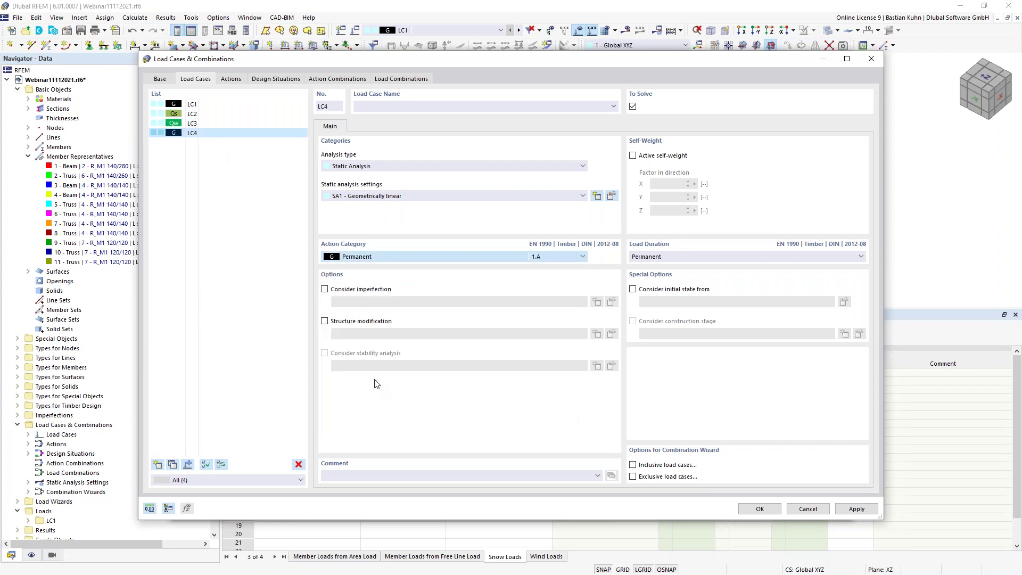
- Assign LC2 to Case (i) and finish the duopitch snow load wizard
{"action": "left_click", "coordinate": [221, 118]}
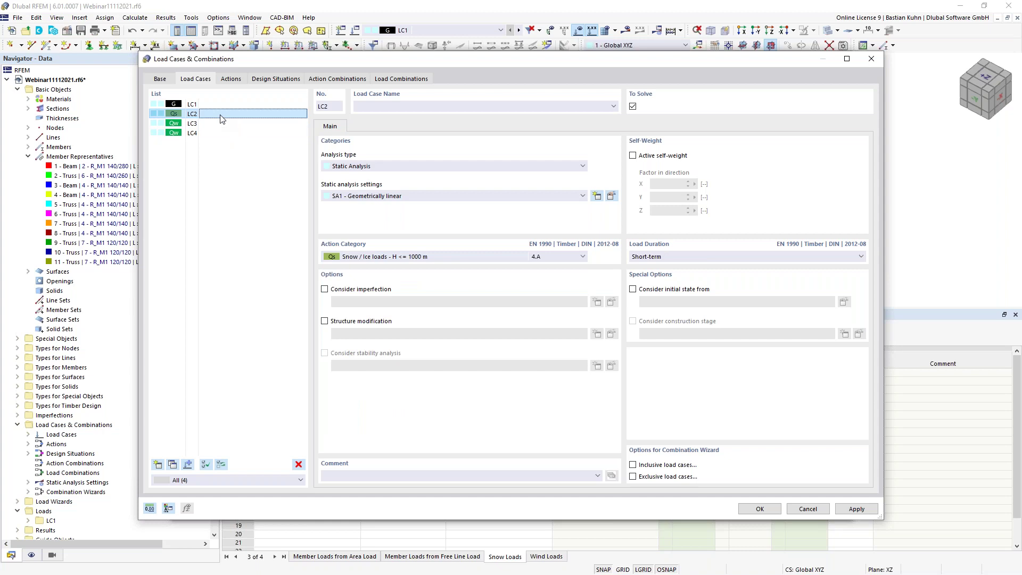
{"action": "left_click", "coordinate": [759, 509]}
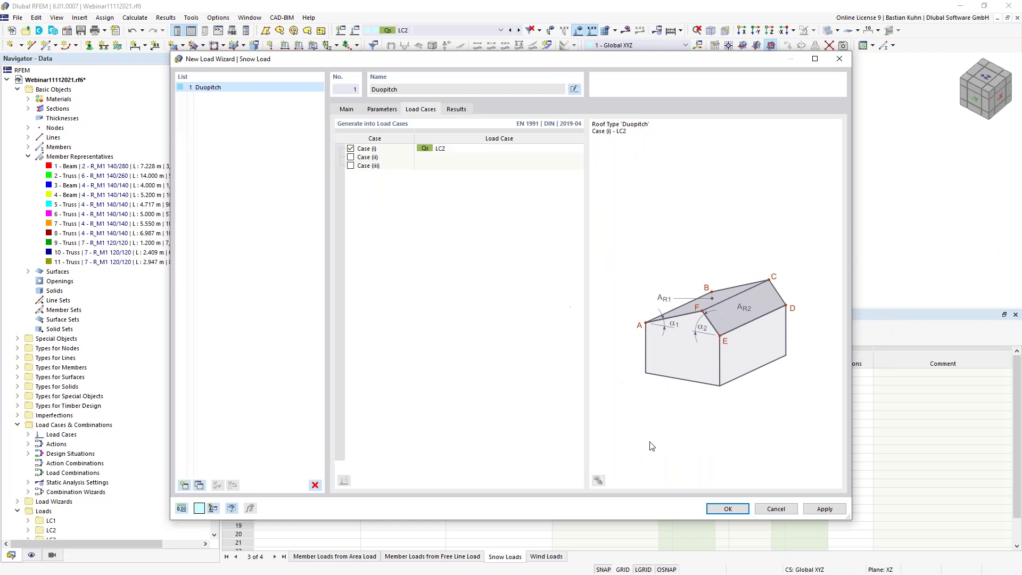
{"action": "left_click", "coordinate": [727, 508]}
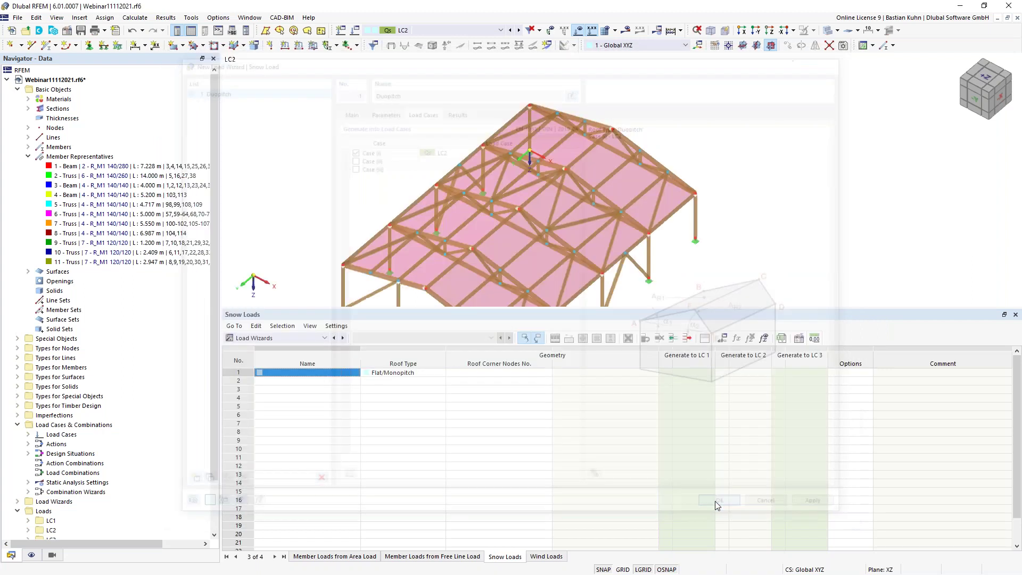
- Turn on the separate display of load transfer for surfaces in the model display settings
{"action": "middle_click_drag", "start_coordinate": [421, 149], "coordinate": [480, 176], "text": "ctrl"}
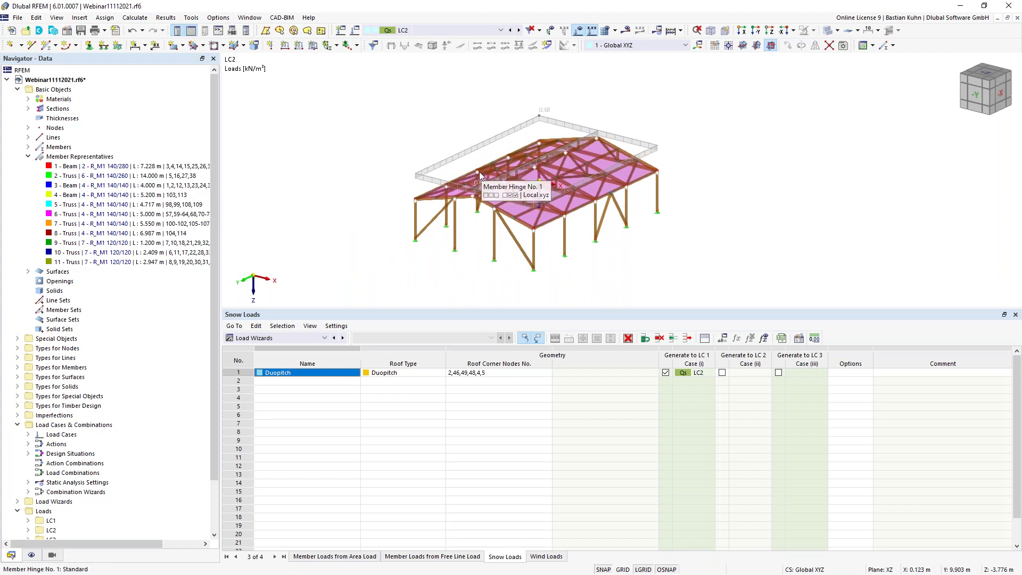
{"action": "left_click", "coordinate": [30, 556]}
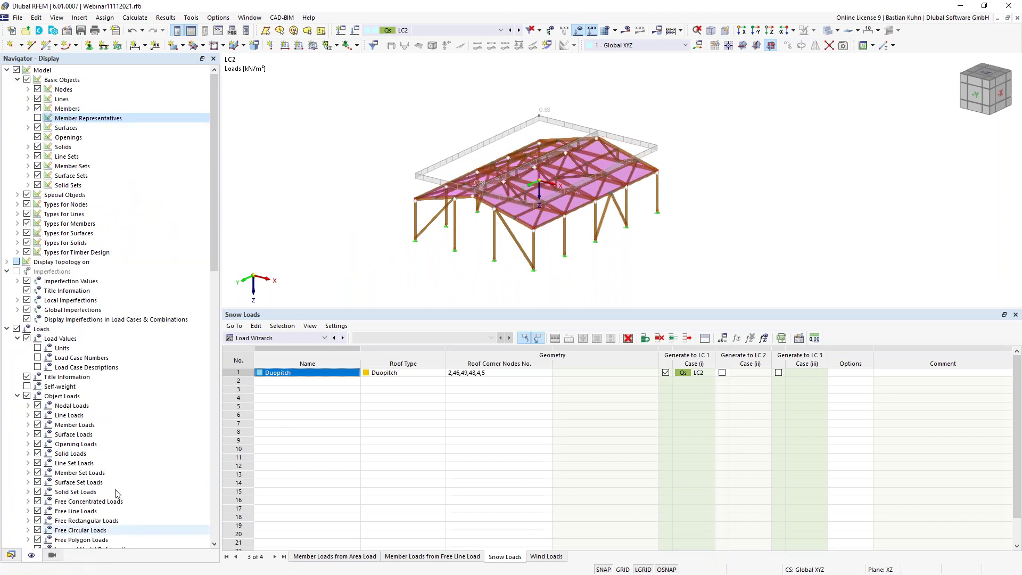
{"action": "left_click", "coordinate": [28, 127]}
{"action": "left_click", "coordinate": [48, 205]}
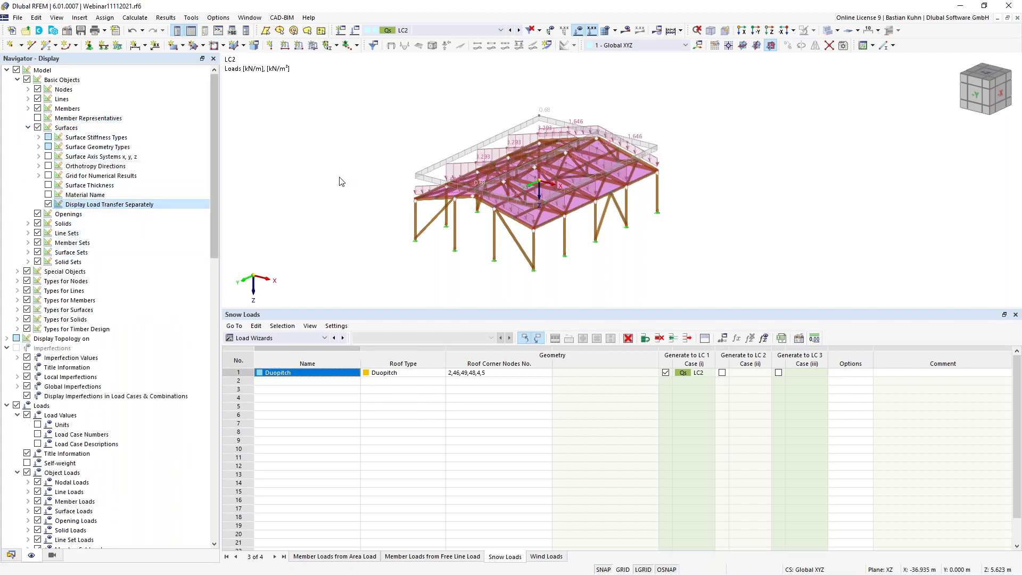
- Display the duopitch snow load wizard separately to show its generated member loads
{"action": "right_click", "coordinate": [430, 169]}
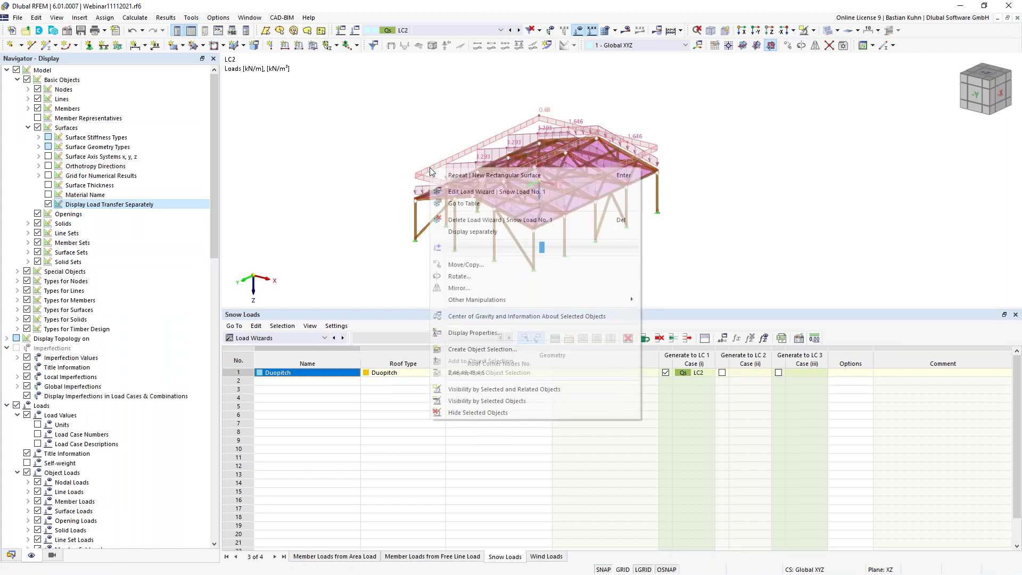
{"action": "left_click", "coordinate": [443, 236]}
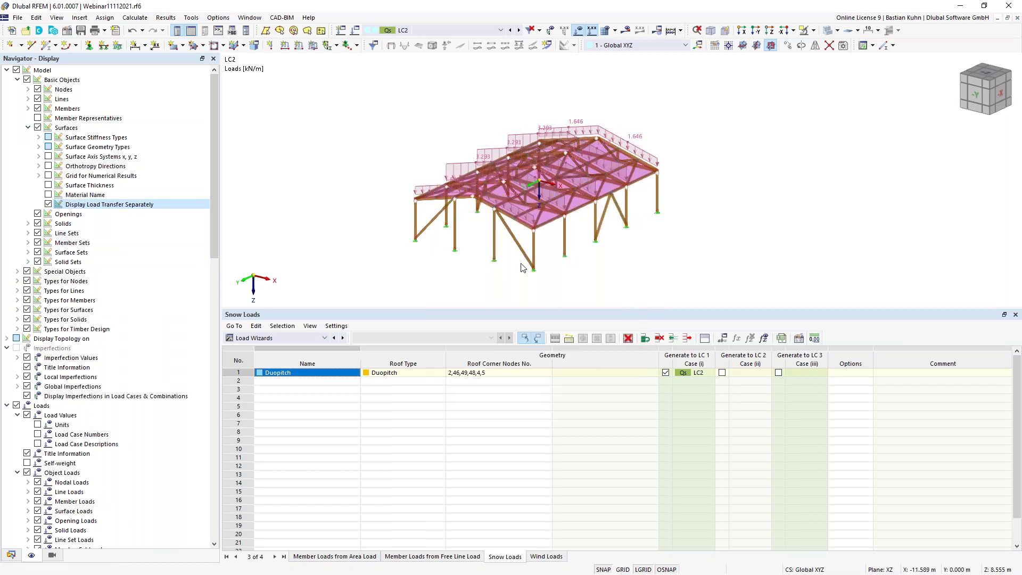
{"action": "middle_click_drag", "start_coordinate": [646, 246], "coordinate": [648, 286]}
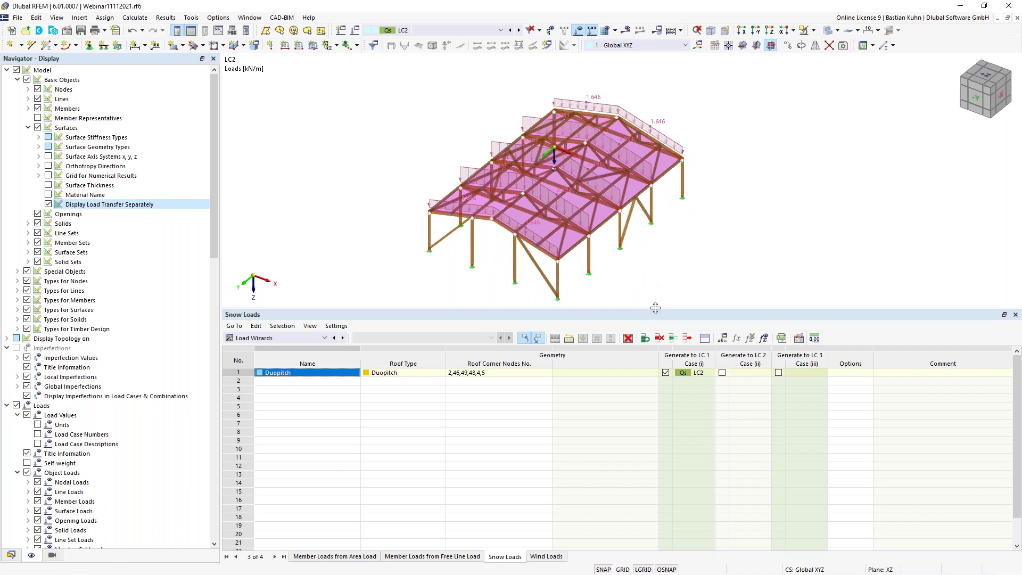
- Shrink the table area and create a new wind load wizard of the type Duopitch roof
{"action": "left_click_drag", "start_coordinate": [655, 307], "coordinate": [655, 365]}
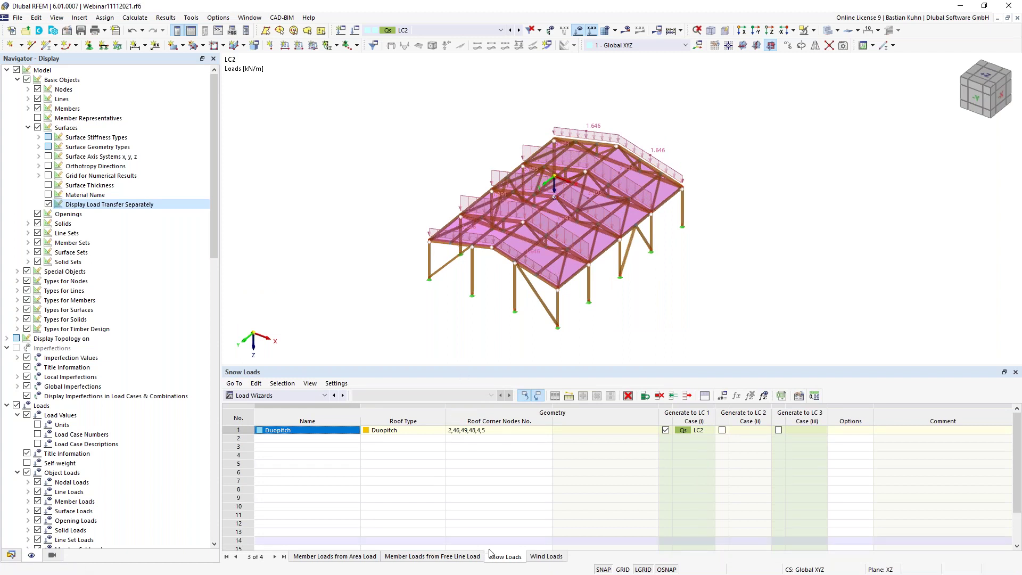
{"action": "left_click", "coordinate": [545, 557]}
{"action": "left_click", "coordinate": [314, 430]}
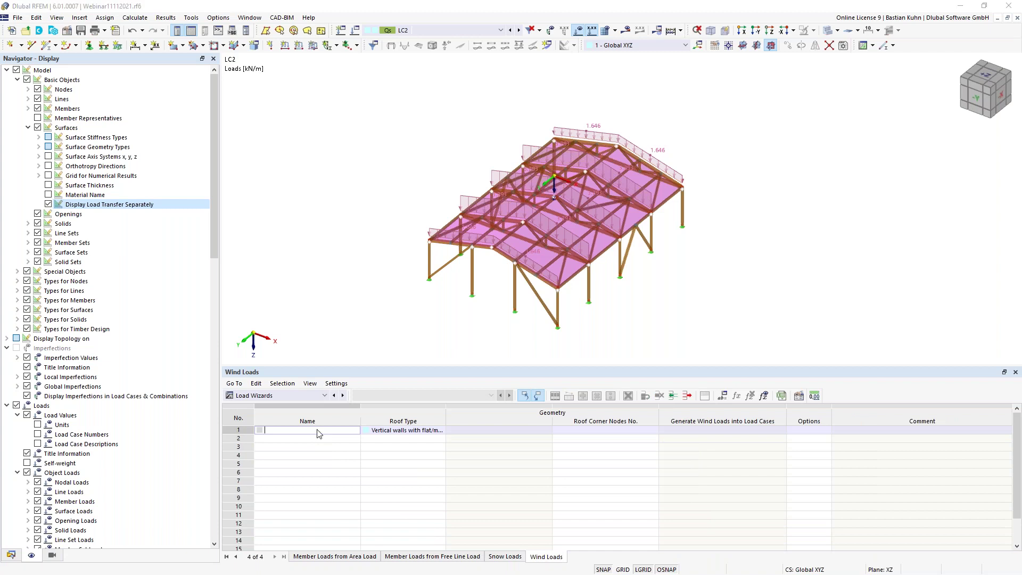
{"action": "double_click", "coordinate": [317, 429]}
{"action": "left_click", "coordinate": [476, 140]}
{"action": "left_click", "coordinate": [470, 164]}
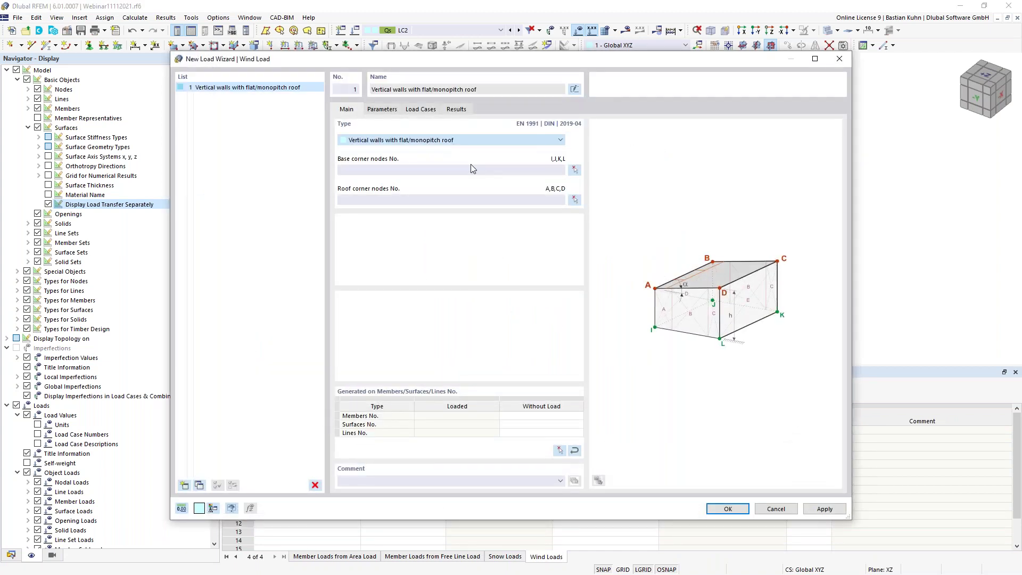
- Assign the roof corner nodes A to F of the wind load in the order 2, 46, 49, 48, 4, 5
{"action": "left_click", "coordinate": [574, 169]}
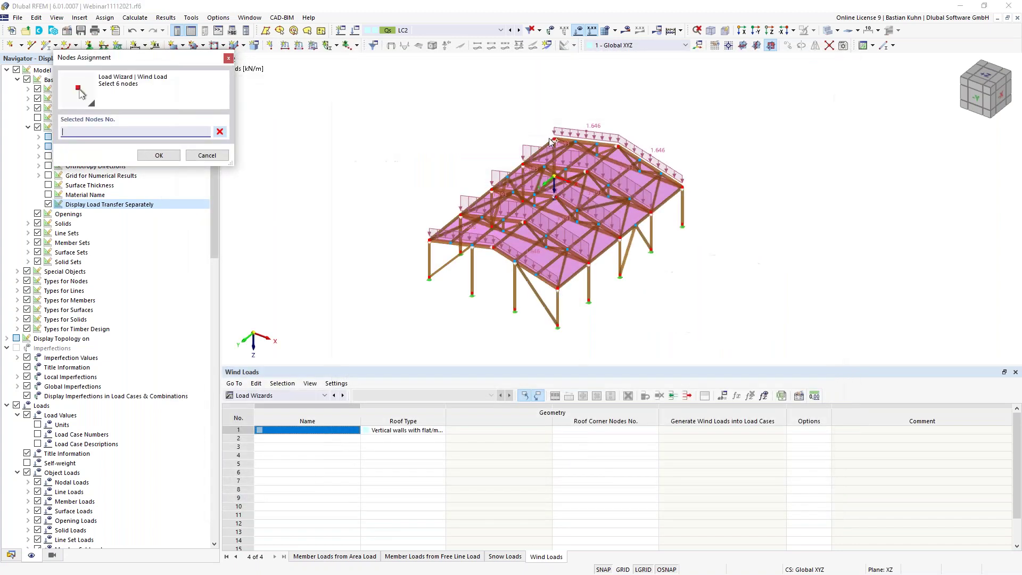
{"action": "left_click", "coordinate": [553, 140]}
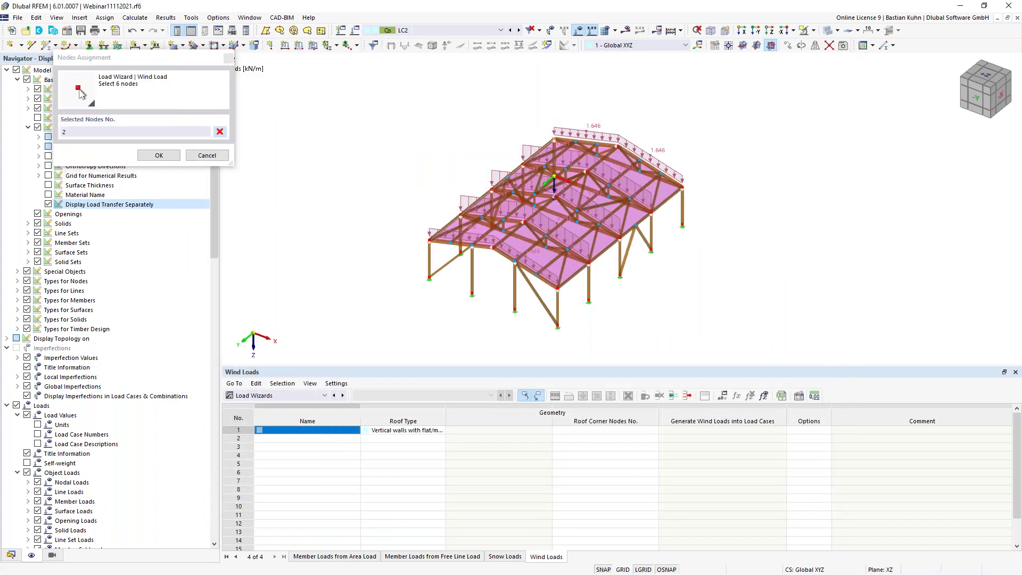
{"action": "left_click", "coordinate": [431, 242]}
{"action": "left_click", "coordinate": [492, 248]}
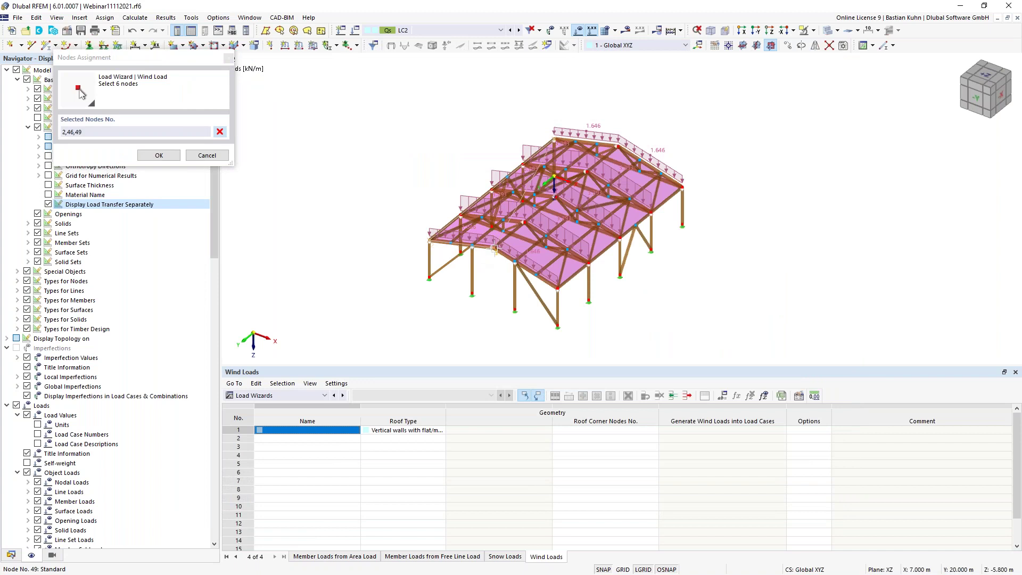
{"action": "left_click", "coordinate": [557, 289]}
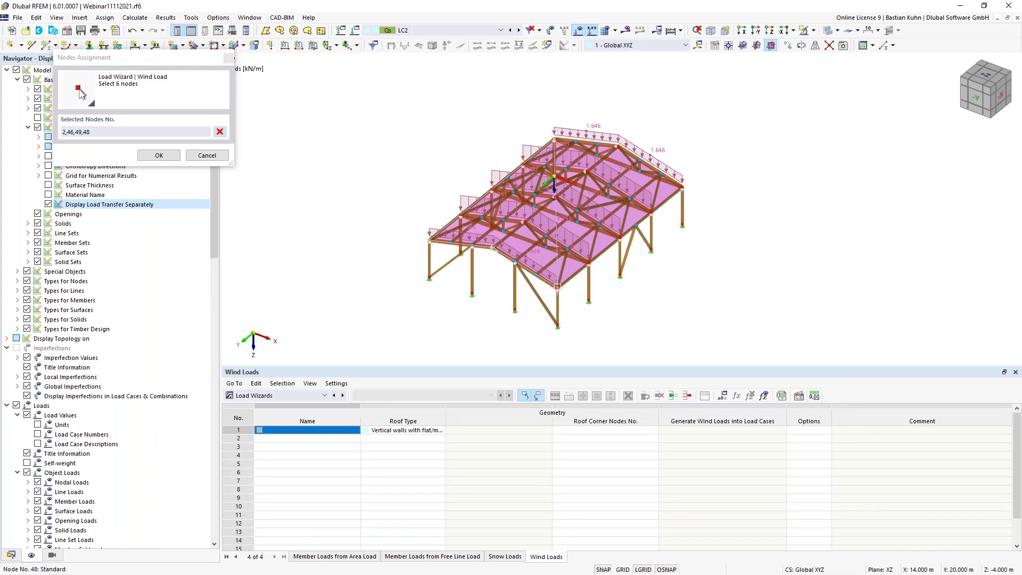
{"action": "left_click", "coordinate": [683, 188]}
{"action": "left_click", "coordinate": [619, 145]}
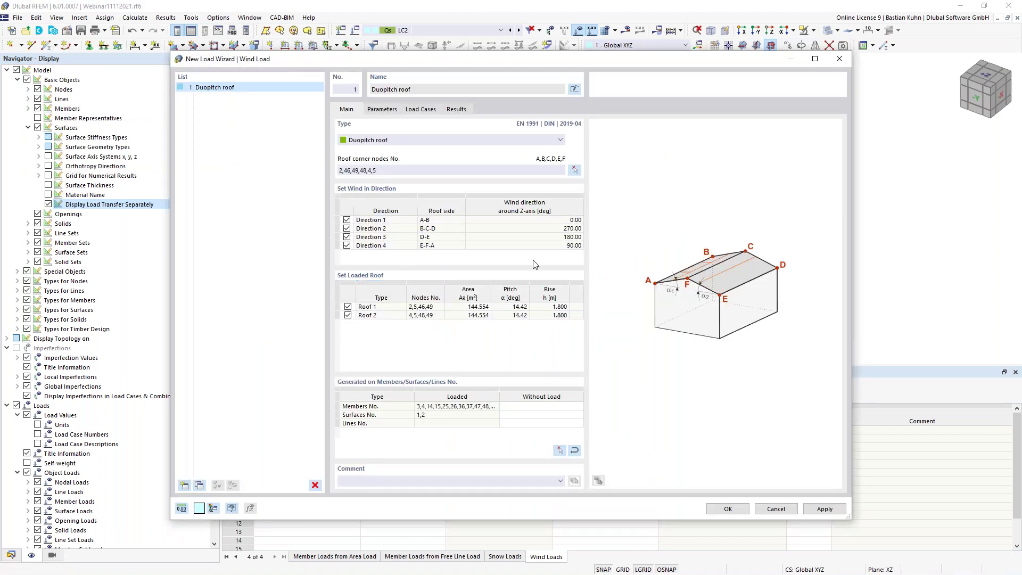
- Exclude wind Direction 2 (B-C-D) and Direction 3 (D-E), and open the structure height in the wind parameters
{"action": "left_click", "coordinate": [347, 228]}
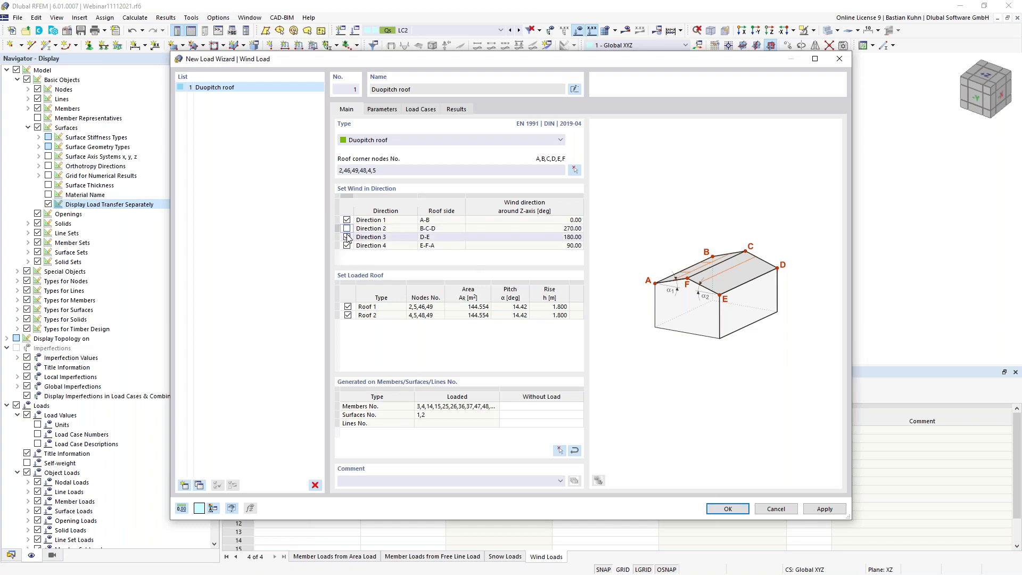
{"action": "left_click", "coordinate": [346, 237]}
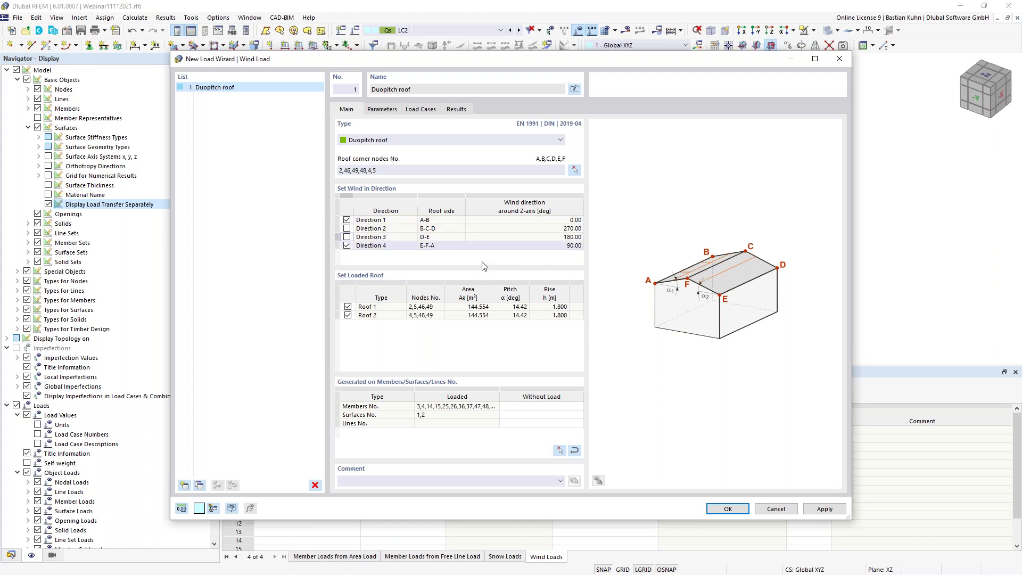
{"action": "left_click", "coordinate": [382, 109]}
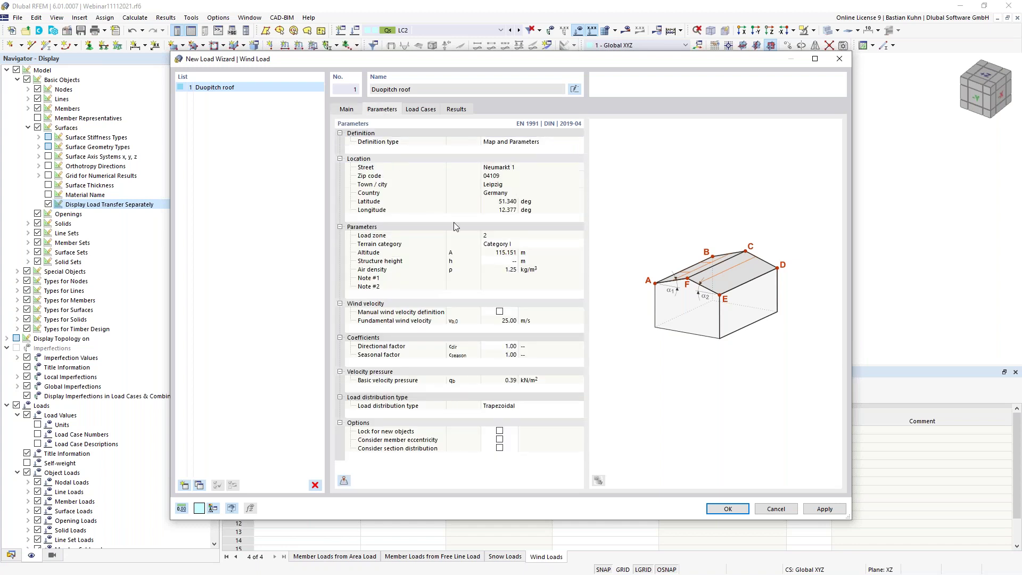
{"action": "left_click", "coordinate": [504, 261]}
- For wind Direction 1 (A-B), exclude the cases w+, w-/+ and w+/- from the load case generation
{"action": "left_click", "coordinate": [418, 111]}
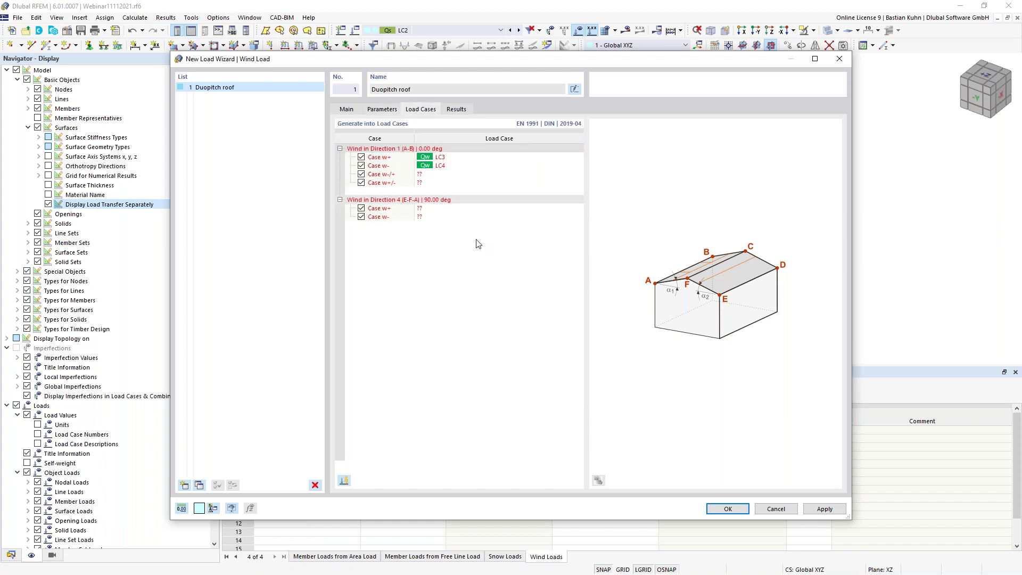
{"action": "left_click", "coordinate": [362, 157]}
{"action": "left_click", "coordinate": [361, 174]}
{"action": "left_click", "coordinate": [361, 182]}
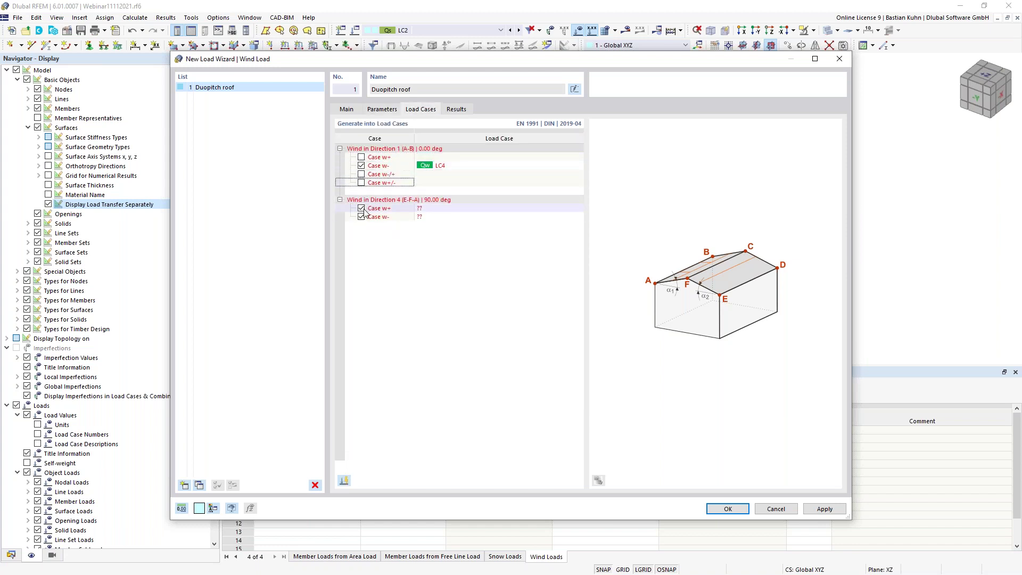
- Exclude case w+ of wind Direction 4 (E-F-A), and assign case w- of Direction 1 (A-B) to load case LC3
{"action": "left_click", "coordinate": [361, 208]}
{"action": "left_click", "coordinate": [442, 165]}
{"action": "left_click", "coordinate": [571, 166]}
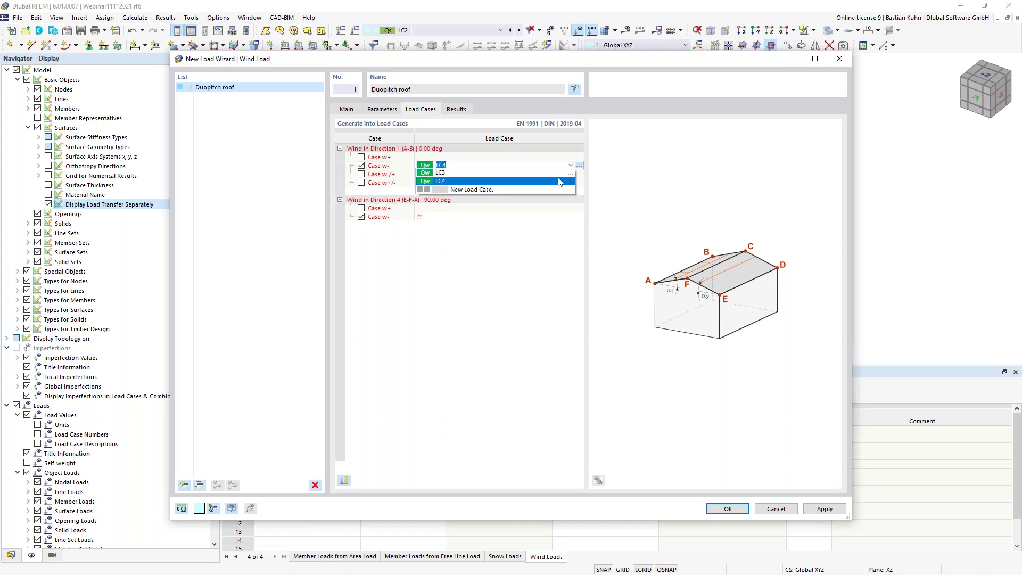
{"action": "left_click", "coordinate": [558, 174]}
- Assign case w- of wind Direction 4 (E-F-A) to load case LC4 and generate the duopitch roof wind loads
{"action": "left_click", "coordinate": [455, 216]}
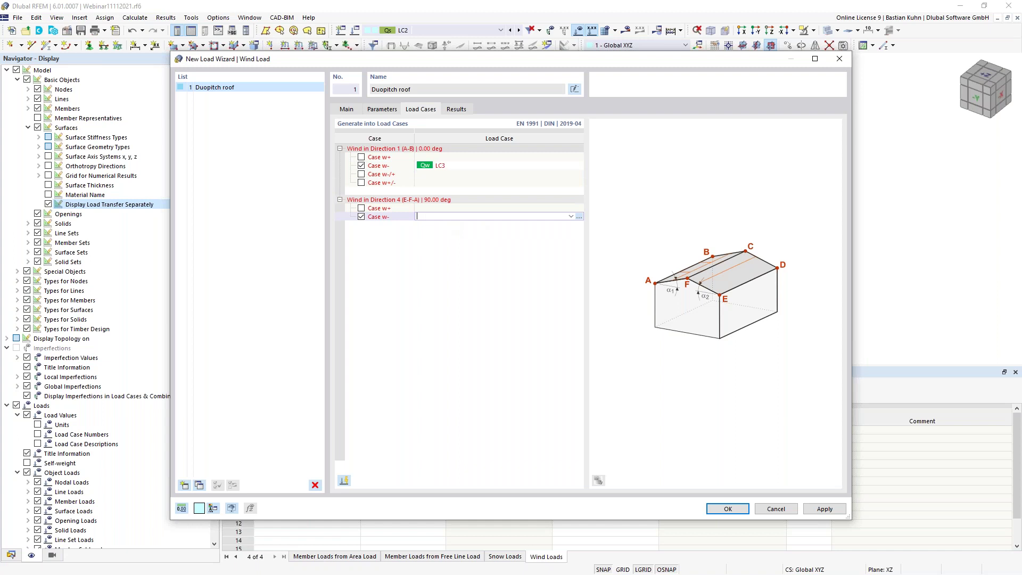
{"action": "left_click", "coordinate": [571, 217]}
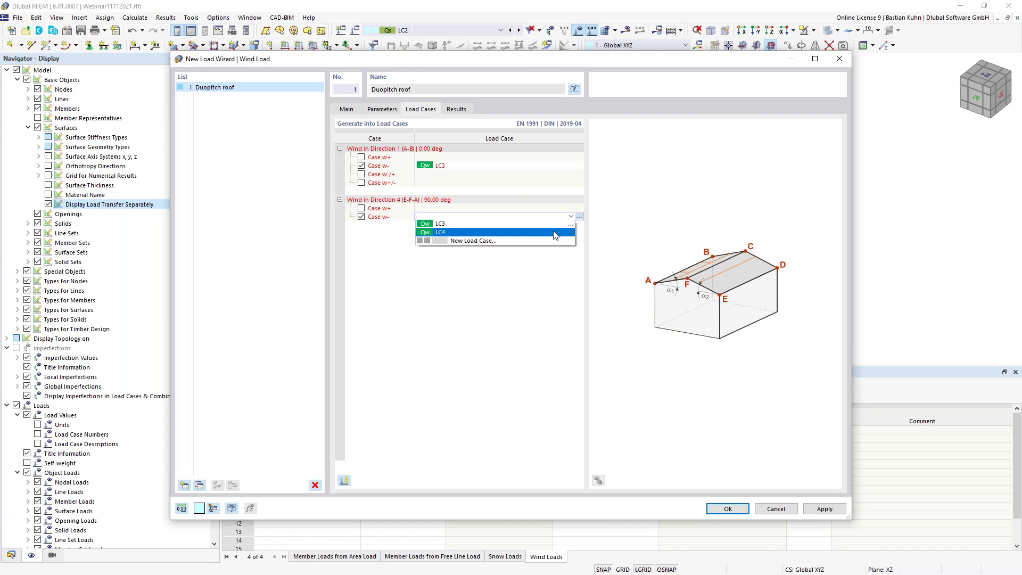
{"action": "left_click", "coordinate": [554, 231]}
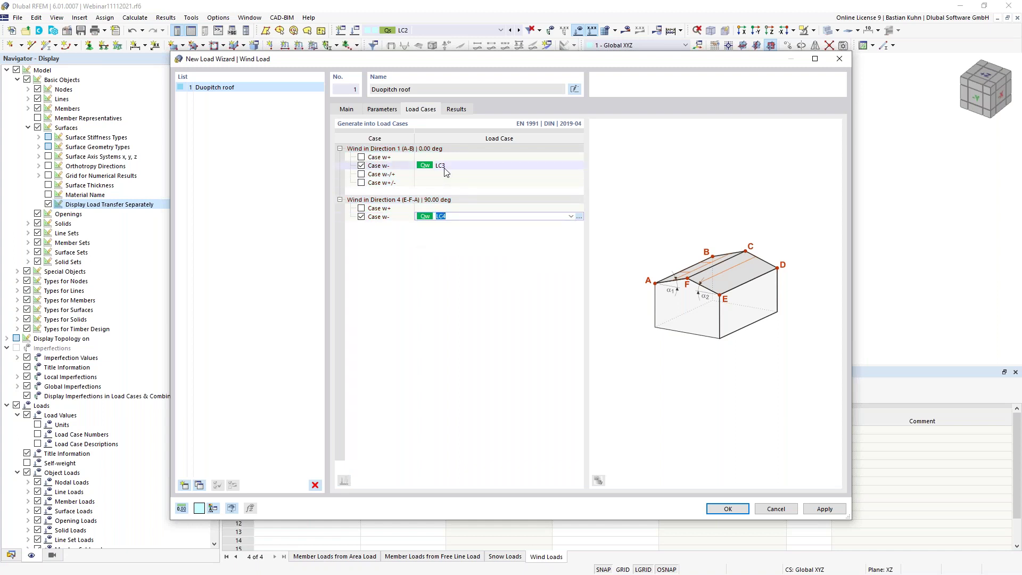
{"action": "left_click", "coordinate": [717, 510]}
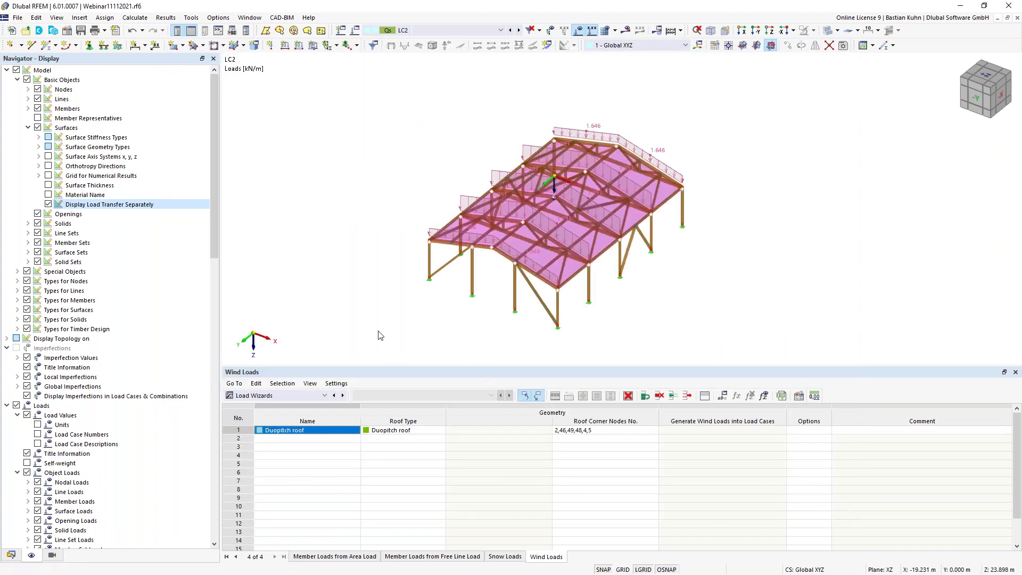
- Display the generated roof wind loads of load case LC3 and those of LC4 in the model
{"action": "left_click", "coordinate": [518, 30]}
{"action": "middle_click_drag", "start_coordinate": [394, 216], "coordinate": [344, 195]}
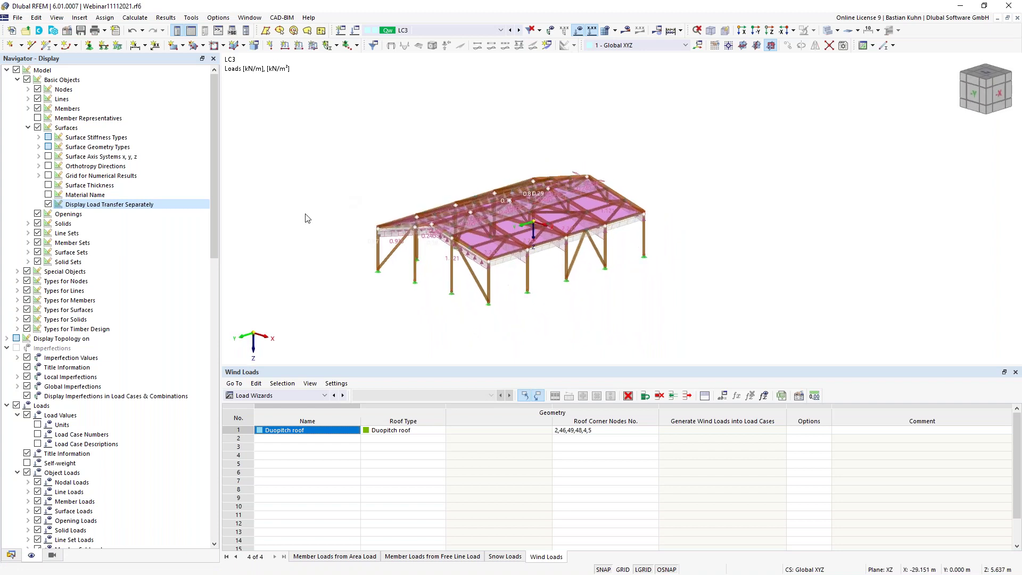
{"action": "scroll", "coordinate": [434, 160], "scroll_direction": "up", "scroll_amount": 1}
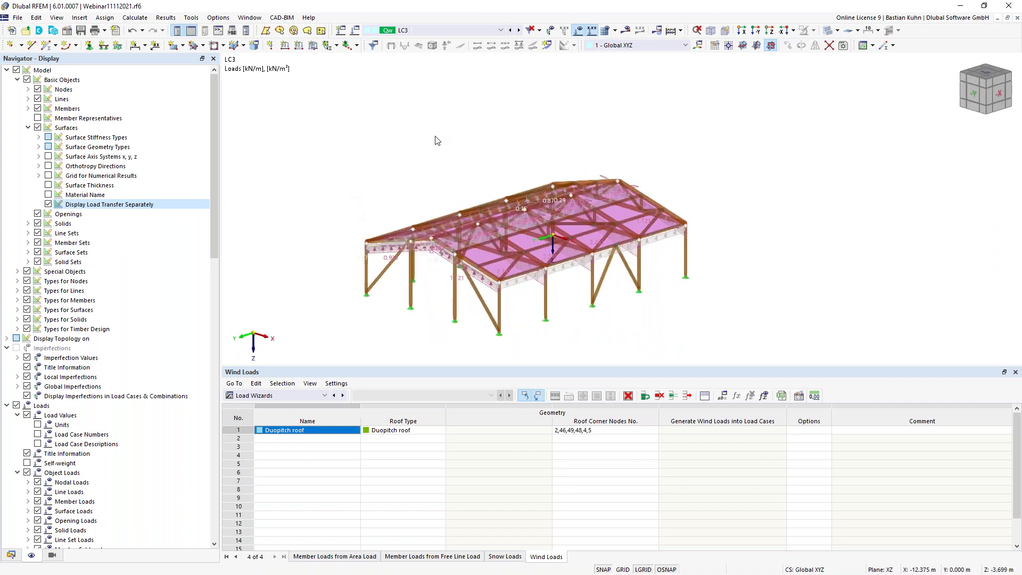
{"action": "left_click", "coordinate": [520, 31]}
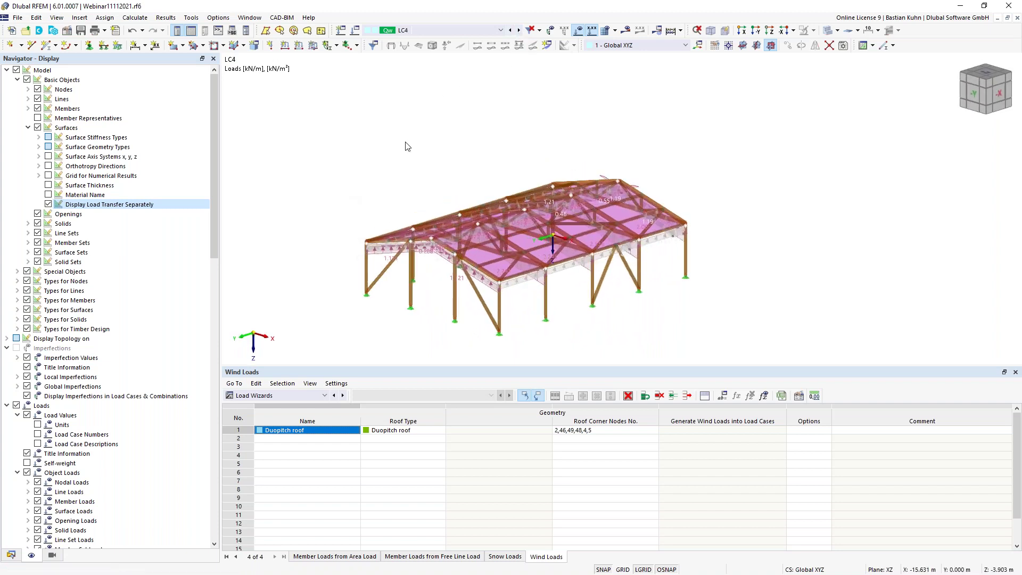
- Turn off the separate display of the load transfer and save the model
{"action": "right_click", "coordinate": [384, 249]}
{"action": "left_click", "coordinate": [479, 247]}
{"action": "middle_click_drag", "start_coordinate": [424, 292], "coordinate": [436, 272], "text": "ctrl"}
{"action": "left_click", "coordinate": [48, 205]}
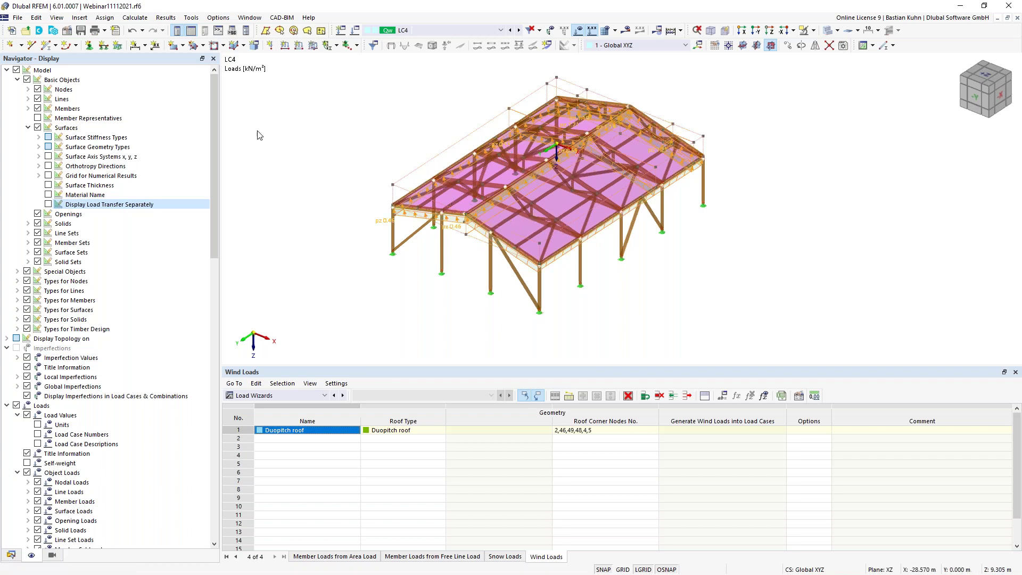
{"action": "left_click", "coordinate": [80, 30]}
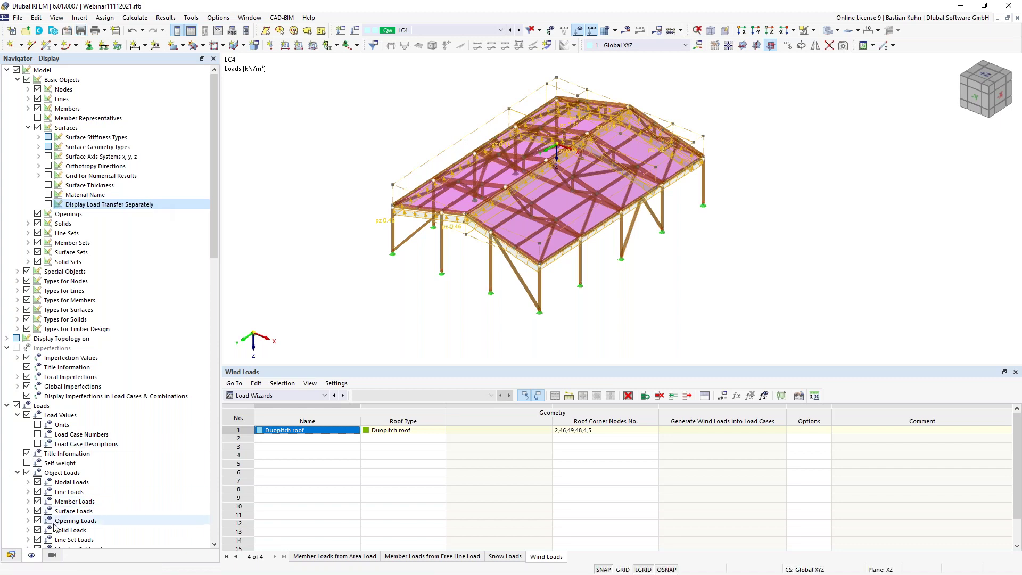
- Add a design situation of type ULS (STR/GEO) - Accidental - psi-1,1 to the load cases and combinations
{"action": "left_click", "coordinate": [12, 555]}
{"action": "scroll", "coordinate": [88, 428], "scroll_direction": "down", "scroll_amount": 2}
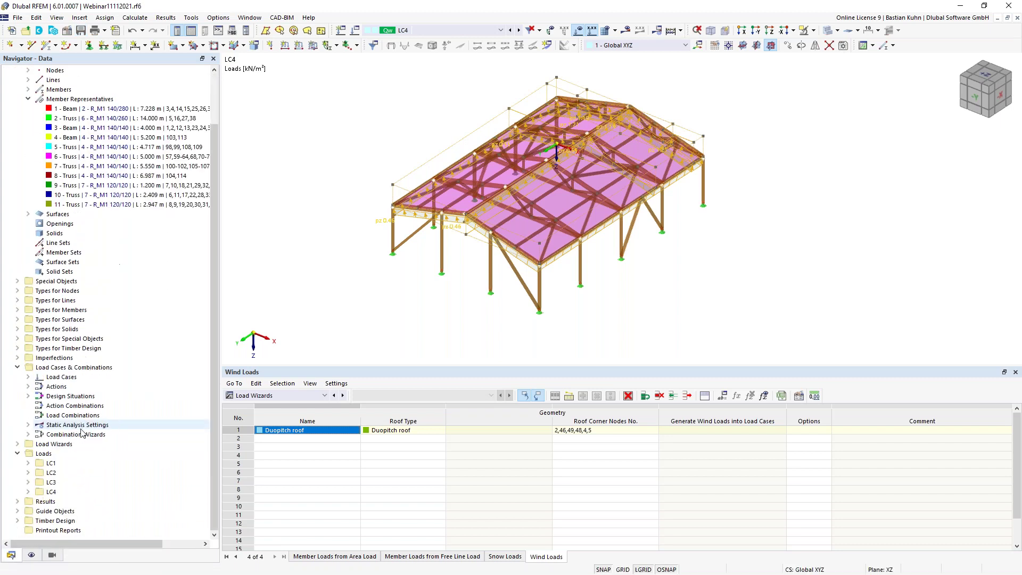
{"action": "right_click", "coordinate": [85, 367]}
{"action": "left_click", "coordinate": [121, 378]}
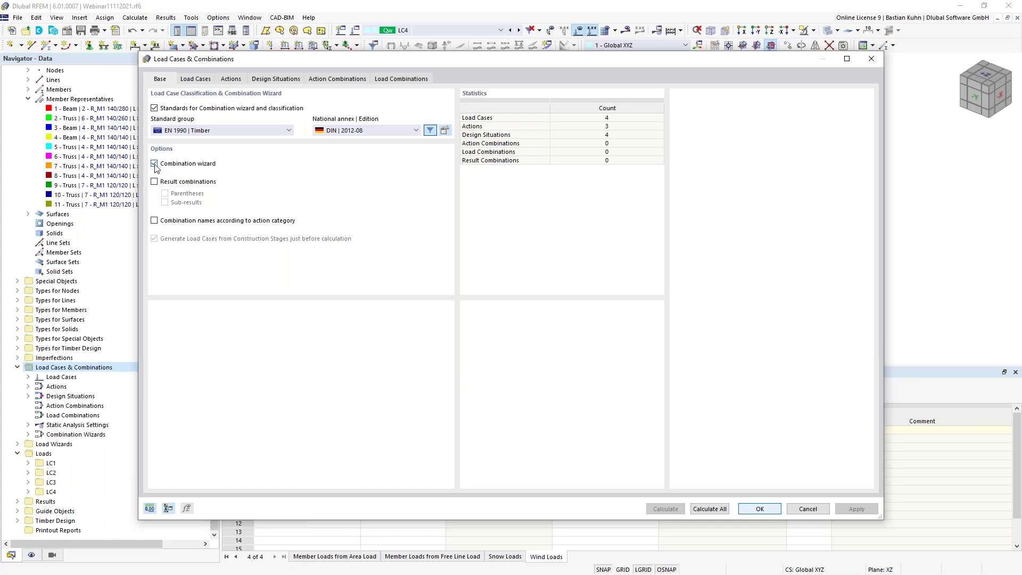
{"action": "left_click", "coordinate": [197, 80]}
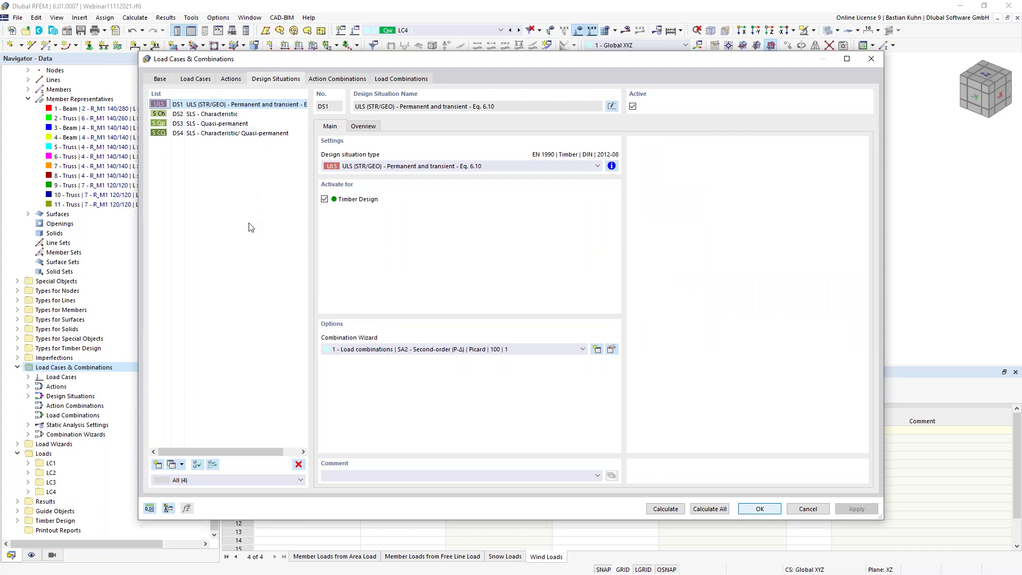
{"action": "left_click", "coordinate": [157, 464]}
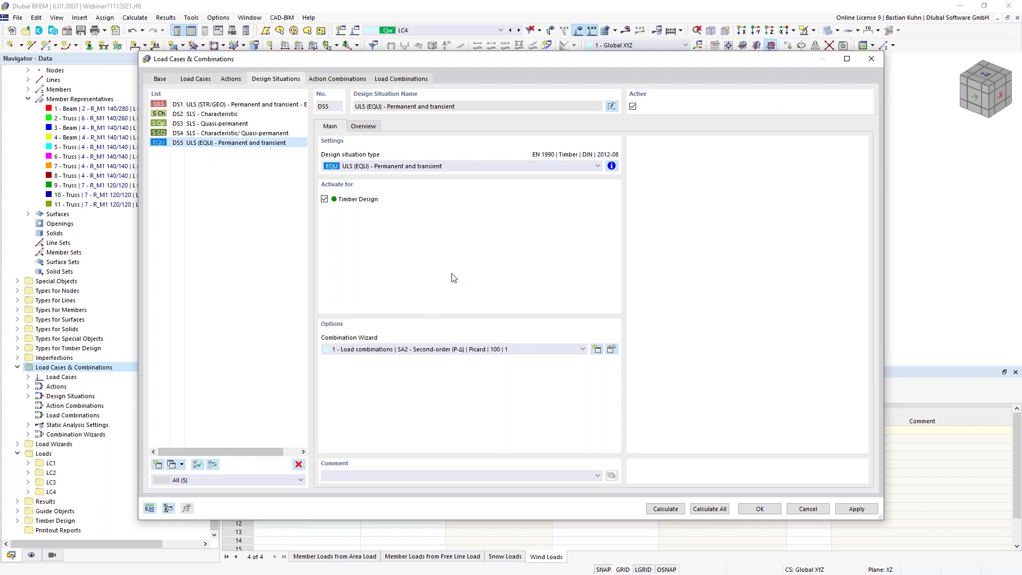
{"action": "left_click", "coordinate": [467, 166]}
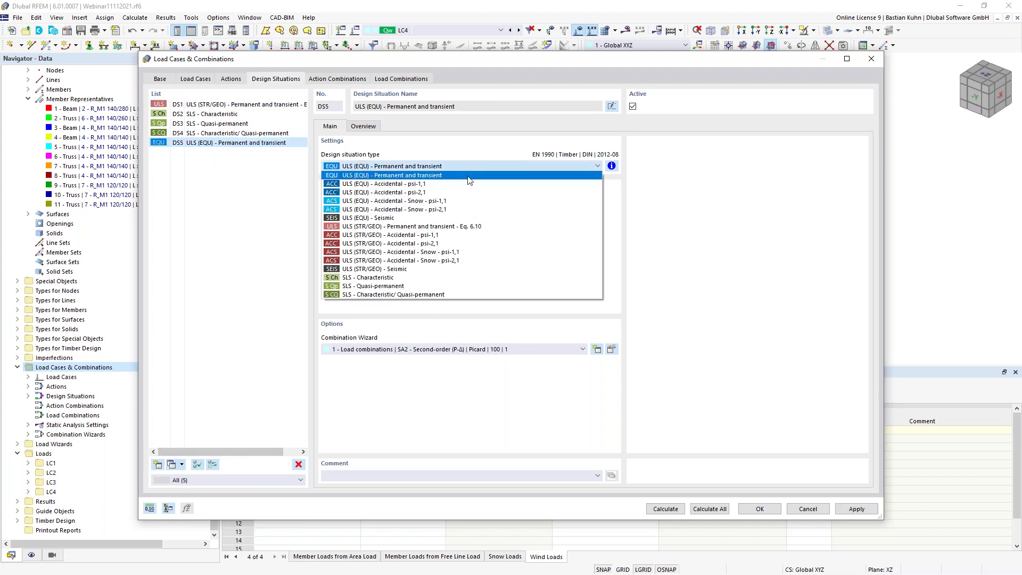
{"action": "left_click", "coordinate": [476, 235]}
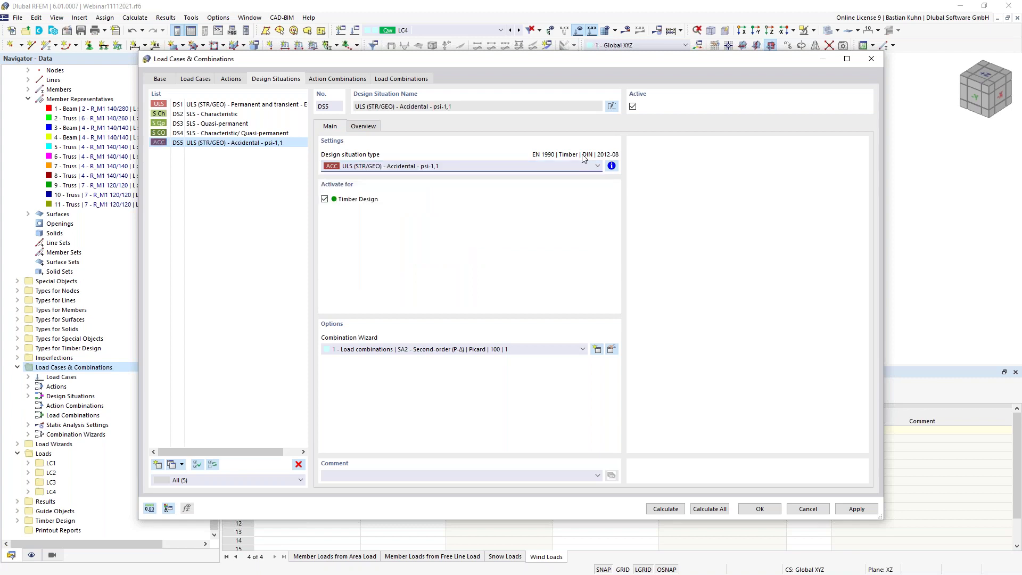
- Examine the combination rule of the SLS - Quasi-permanent design situation
{"action": "left_click", "coordinate": [223, 123]}
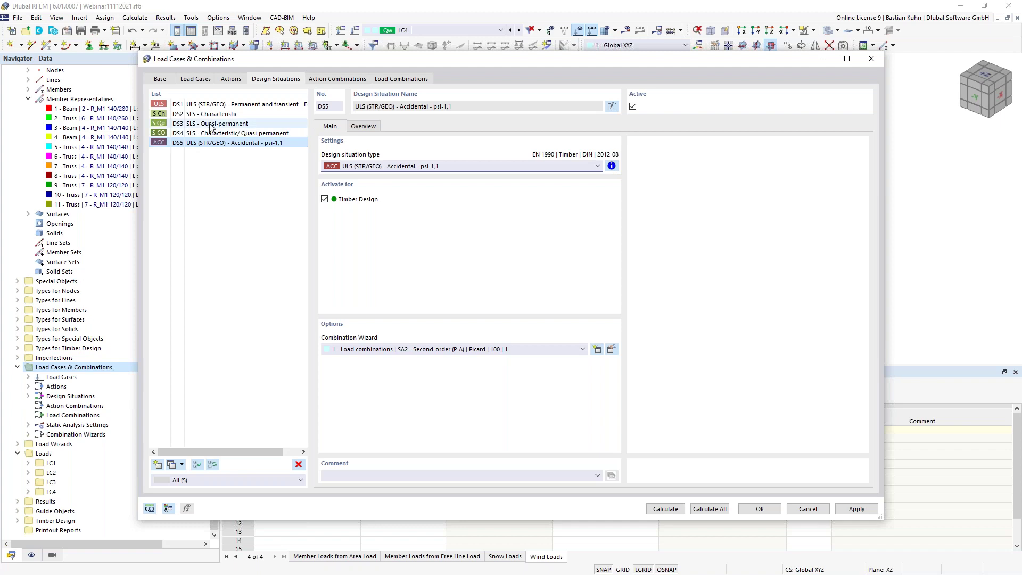
{"action": "left_click", "coordinate": [611, 165]}
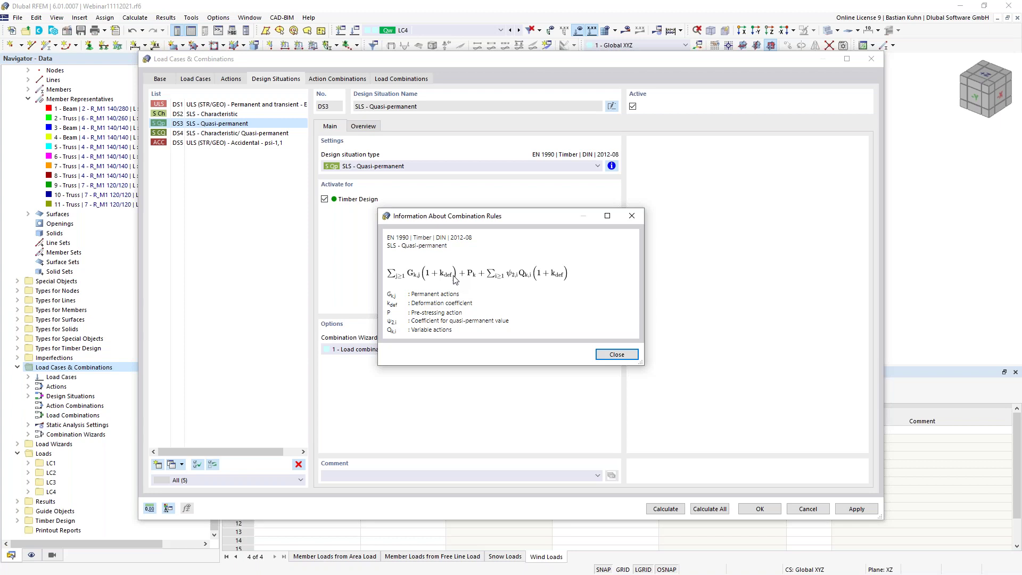
{"action": "left_click", "coordinate": [616, 354]}
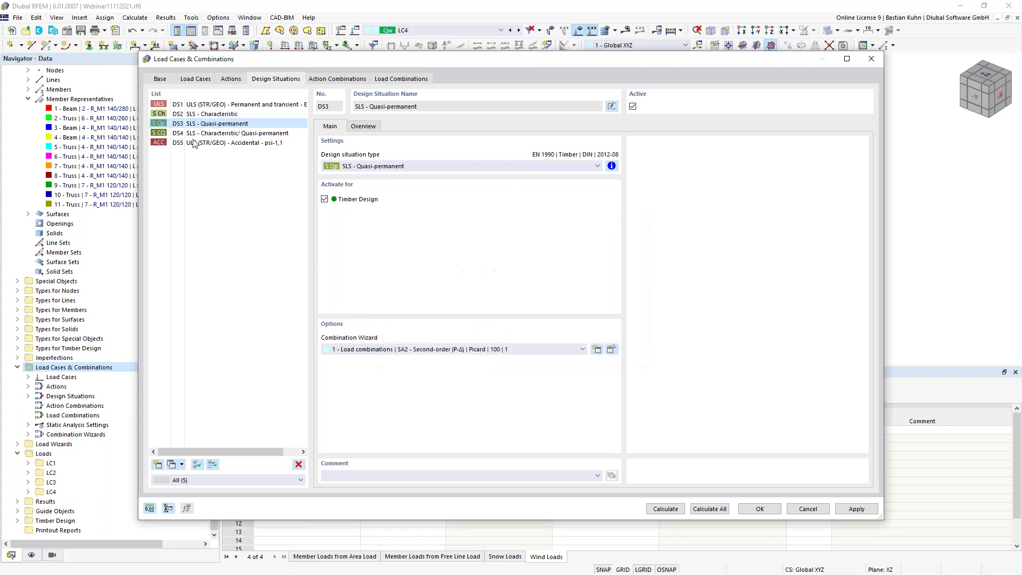
- Assign combination wizard 2 (SA1 - Geometrically linear) to design situations DS1 to DS5 and accept the settings
{"action": "left_click", "coordinate": [206, 105]}
{"action": "left_click", "coordinate": [212, 143], "text": "shift"}
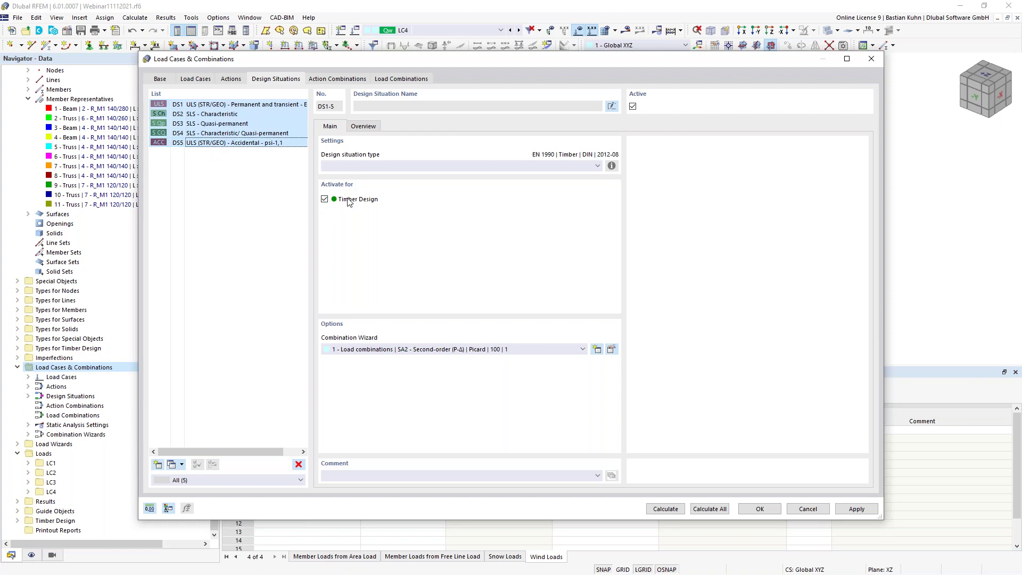
{"action": "left_click", "coordinate": [485, 349]}
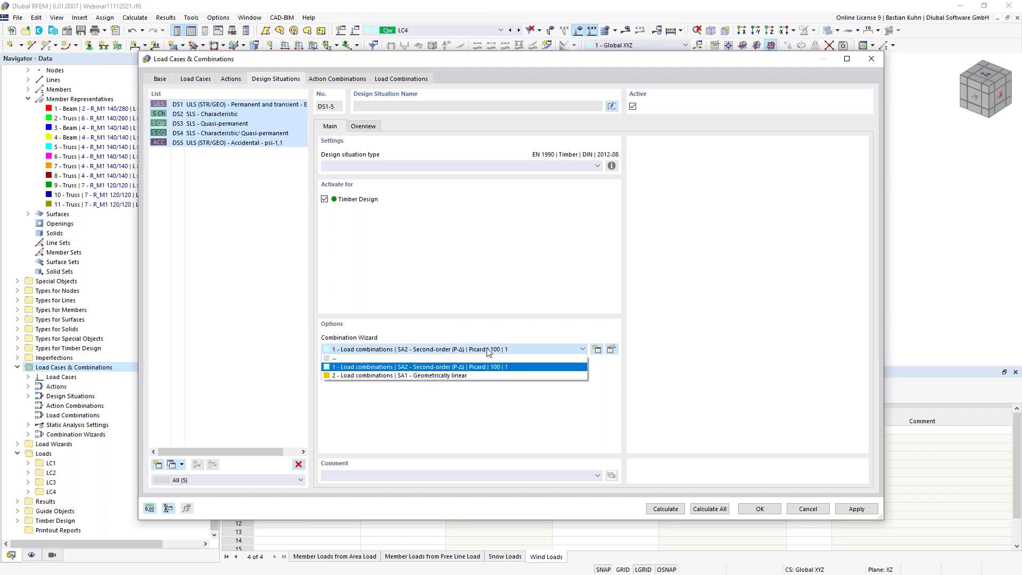
{"action": "left_click", "coordinate": [484, 376]}
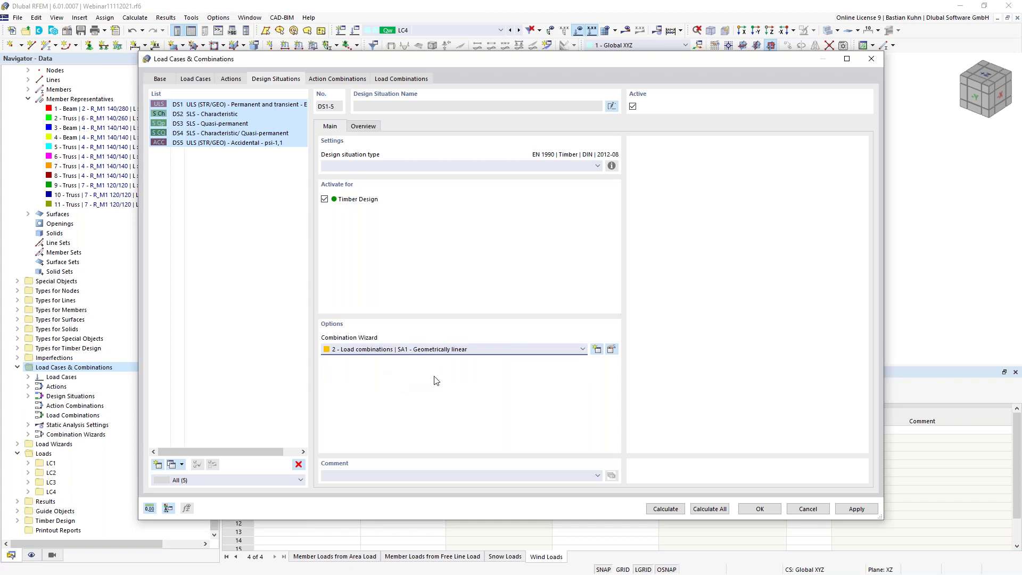
{"action": "left_click", "coordinate": [754, 507]}
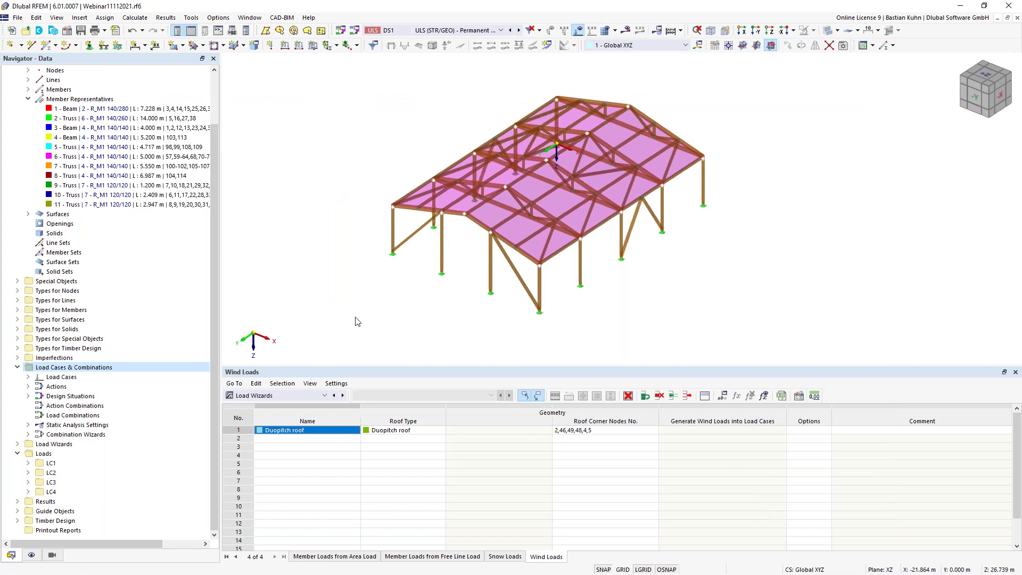
- Show the member representatives on the hall model
{"action": "left_click", "coordinate": [31, 555]}
{"action": "left_click", "coordinate": [36, 119]}
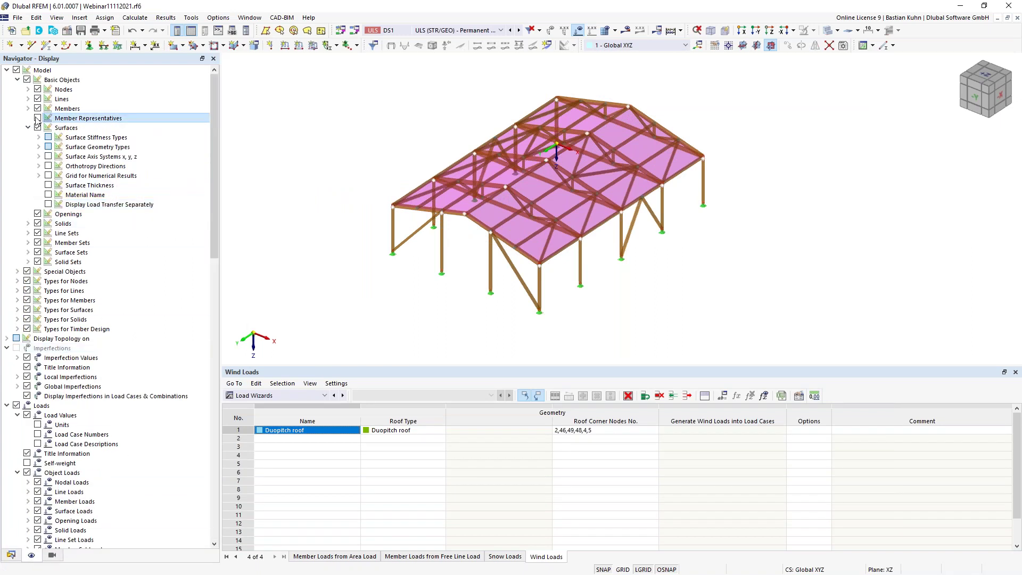
{"action": "mouse_move", "coordinate": [362, 261]}
{"action": "middle_mouse_down"}
{"action": "mouse_move", "coordinate": [355, 276]}
{"action": "mouse_move", "coordinate": [372, 272]}
{"action": "middle_mouse_up"}
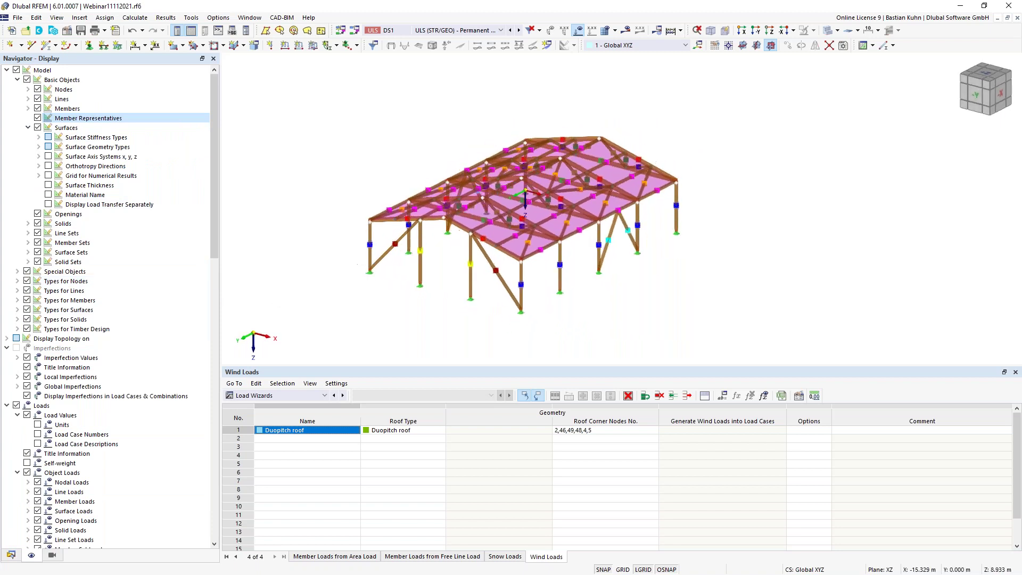
- Create a new effective lengths definition in the timber design types of member representative 1, the R_M1 140/280 beam
{"action": "left_click", "coordinate": [11, 556]}
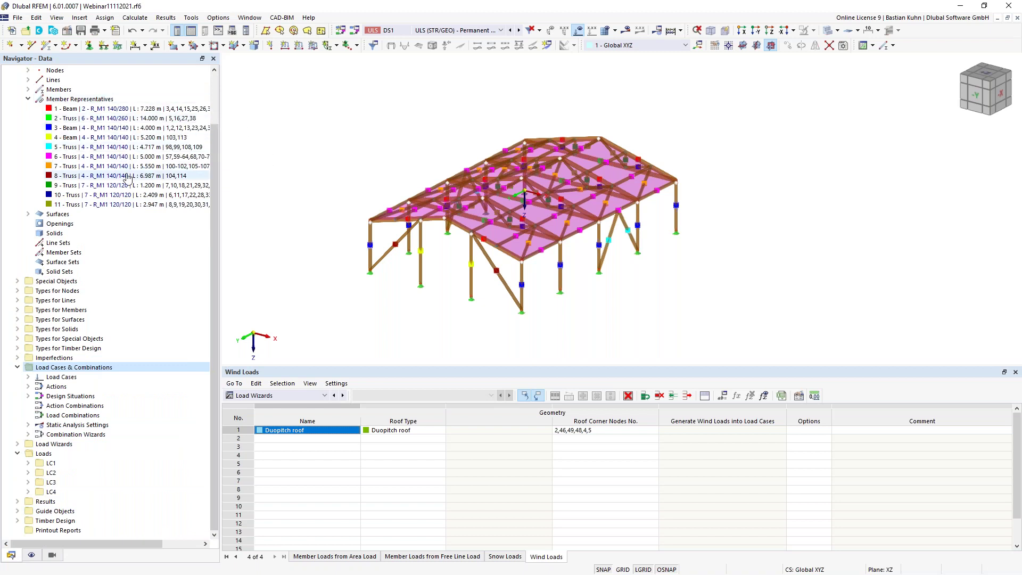
{"action": "right_click", "coordinate": [136, 110]}
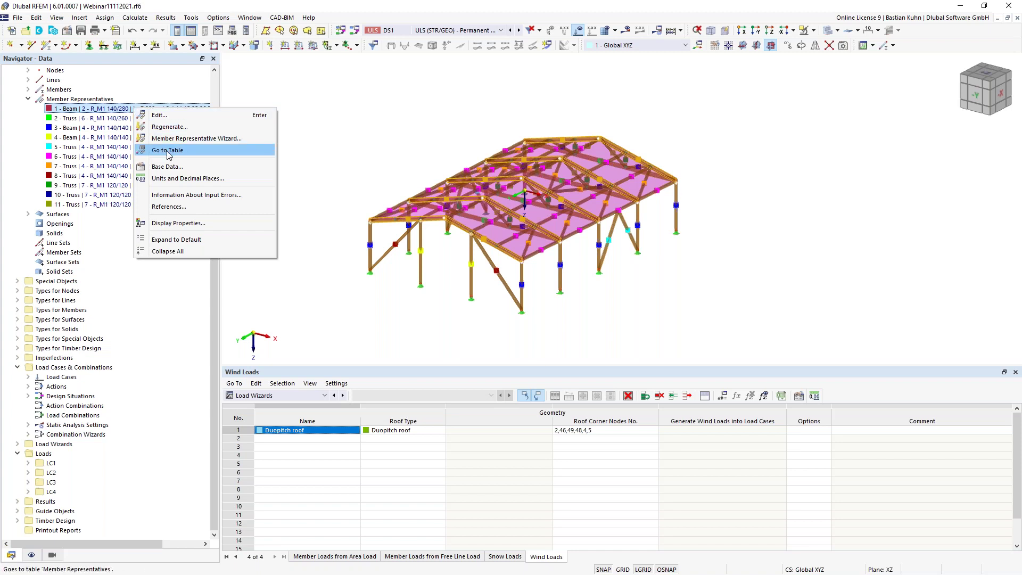
{"action": "left_click", "coordinate": [164, 117]}
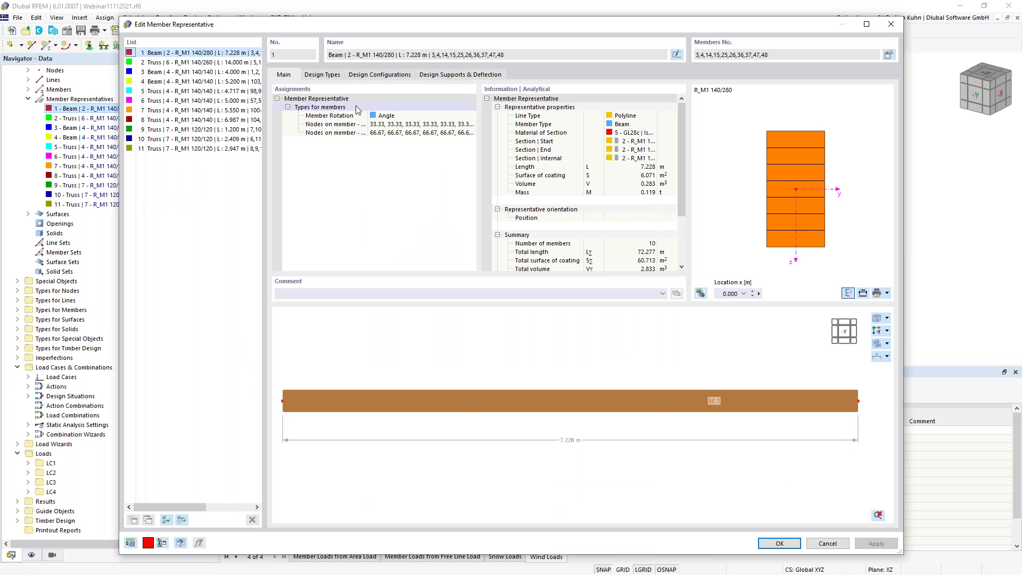
{"action": "left_click", "coordinate": [322, 74]}
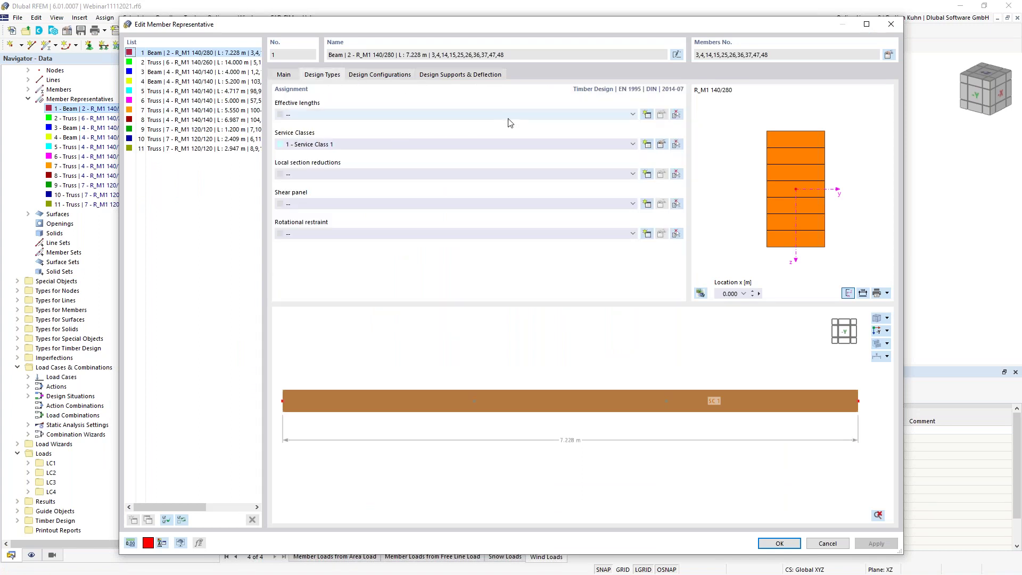
{"action": "left_click", "coordinate": [647, 115]}
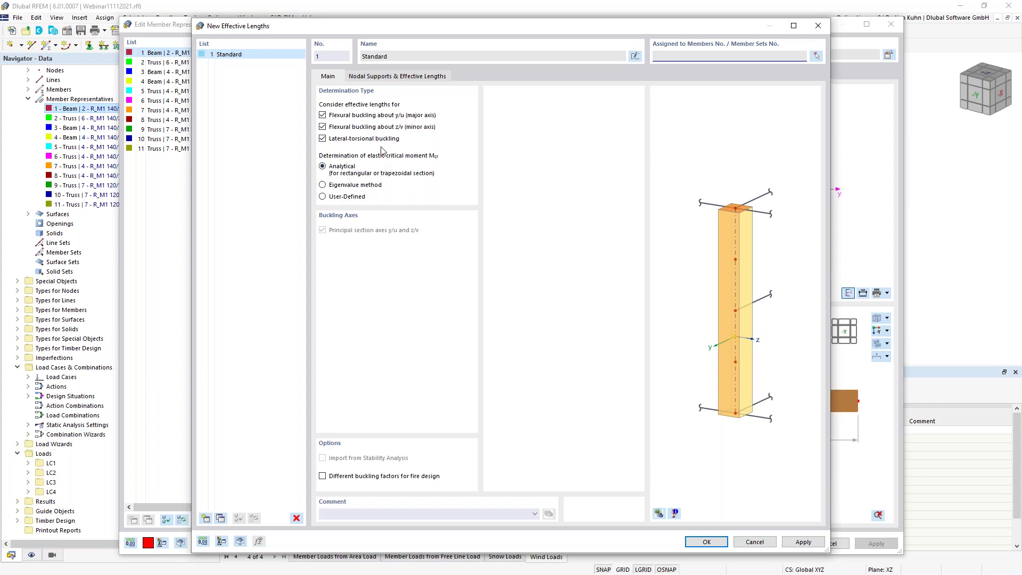
- Create effective lengths for member representative 1 with absolute values of 7 m about y/u, 2.58 m about z/v and 2.58 m for lateral-torsional buckling
{"action": "left_click", "coordinate": [389, 77]}
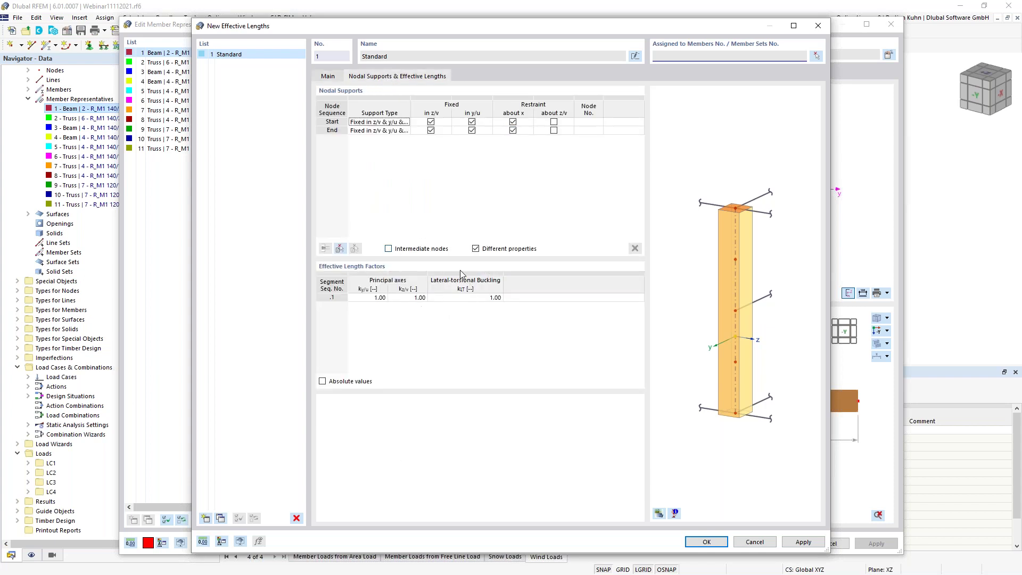
{"action": "left_click", "coordinate": [335, 77]}
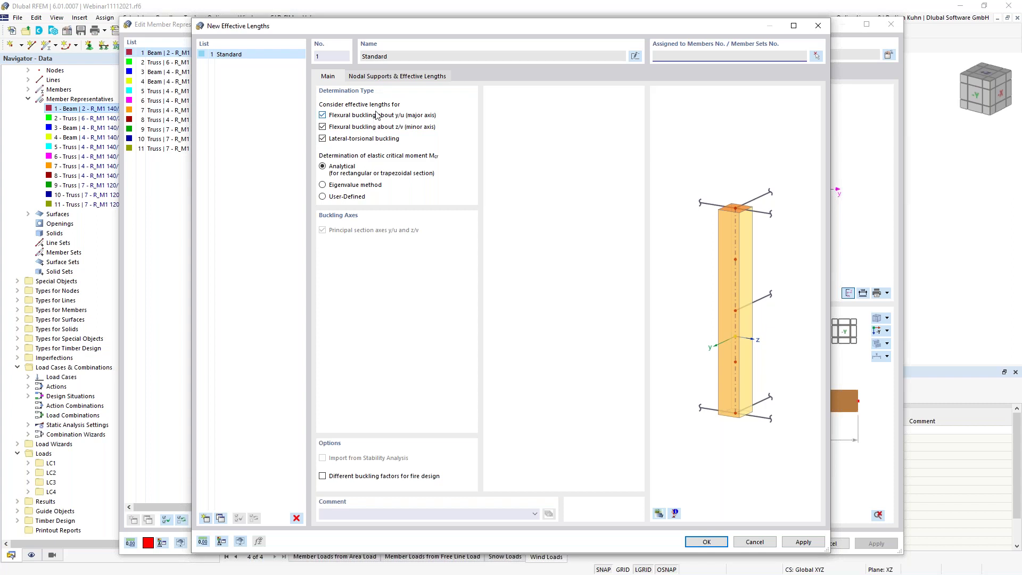
{"action": "left_click", "coordinate": [381, 79]}
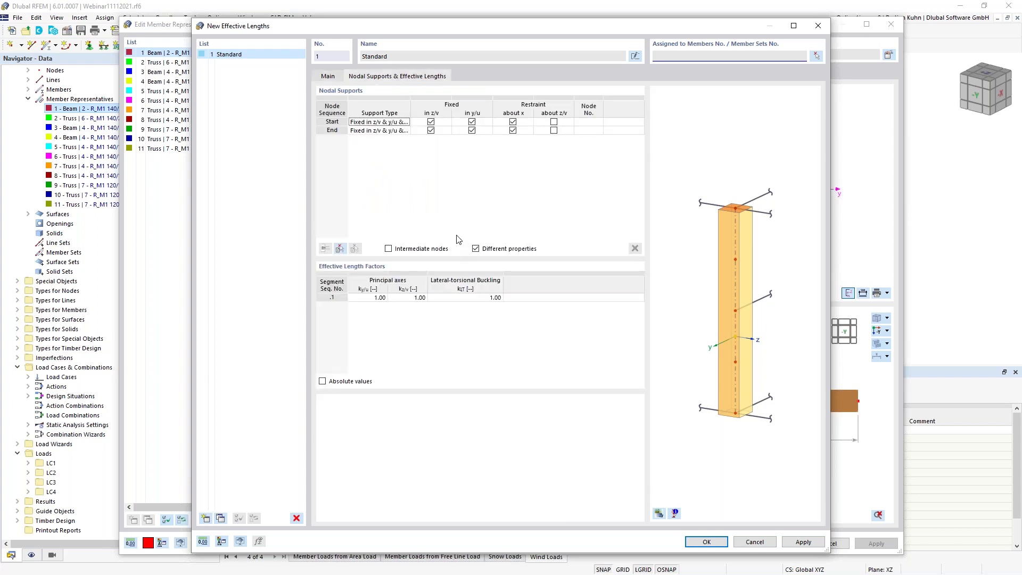
{"action": "left_click", "coordinate": [322, 381]}
{"action": "left_click", "coordinate": [367, 298]}
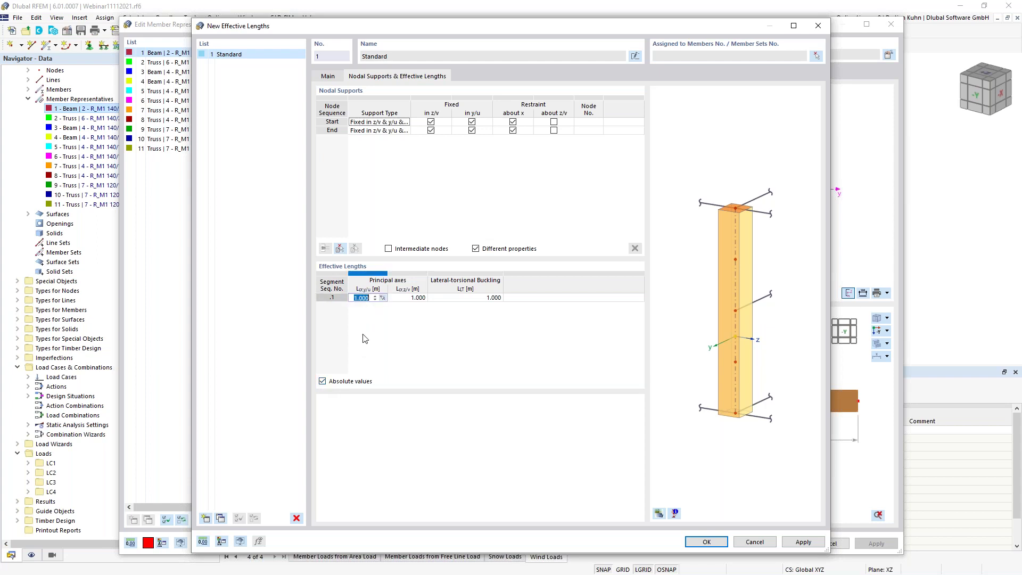
{"action": "type", "text": "7"}
{"action": "key", "text": "Tab"}
{"action": "type", "text": "2,58"}
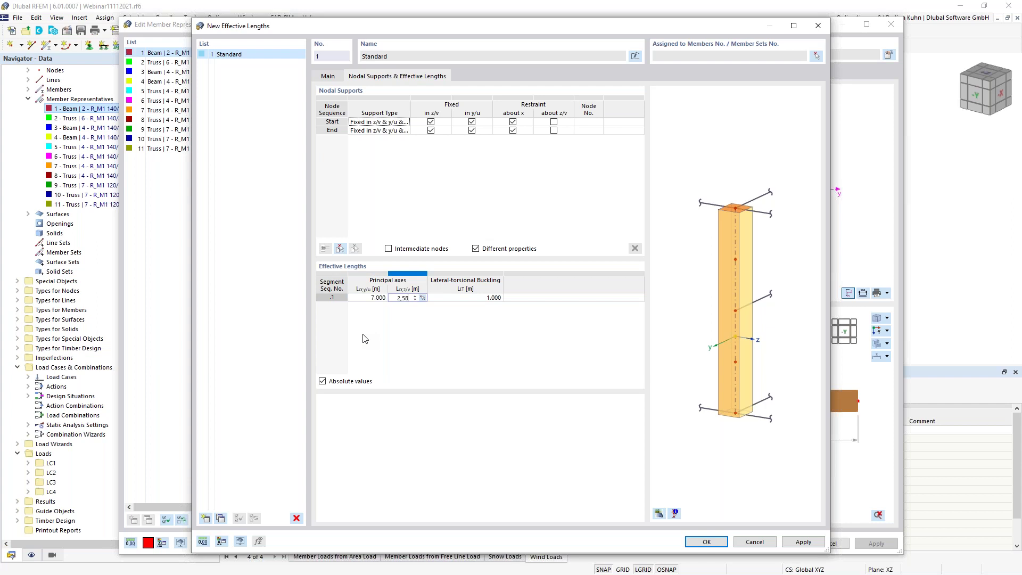
{"action": "key", "text": "Tab"}
{"action": "type", "text": "2,58"}
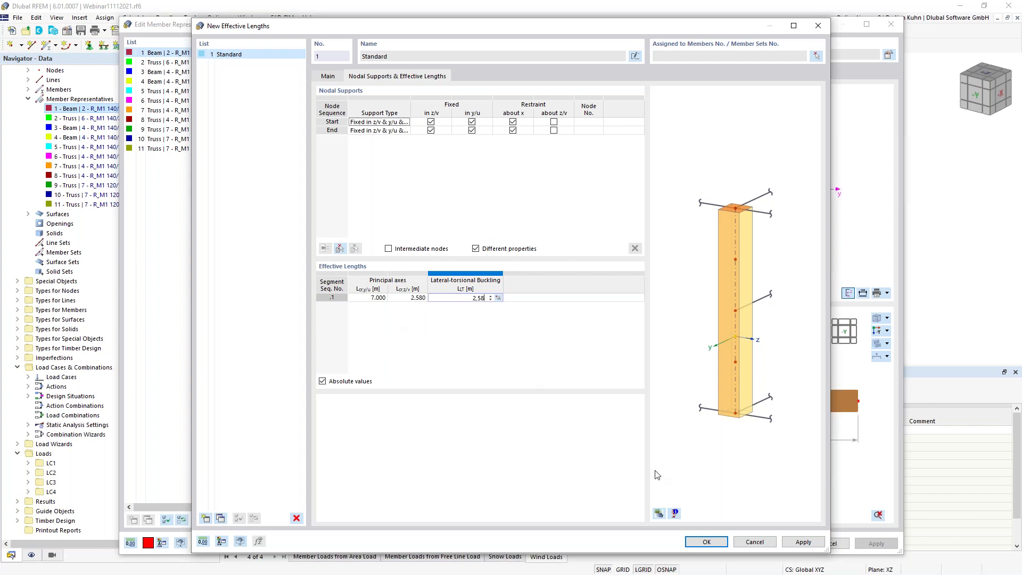
{"action": "left_click", "coordinate": [705, 543]}
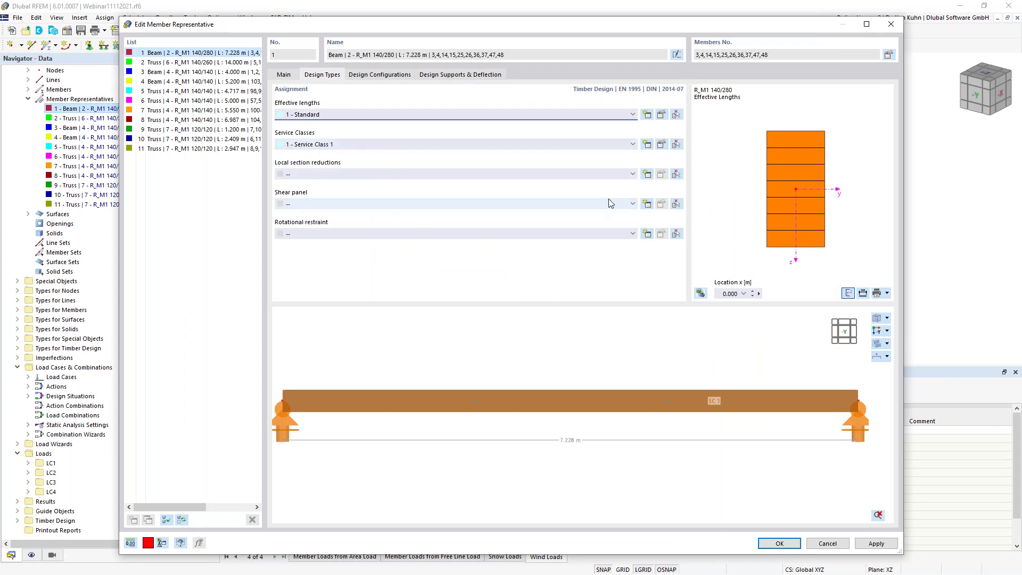
{"action": "left_click", "coordinate": [648, 175]}
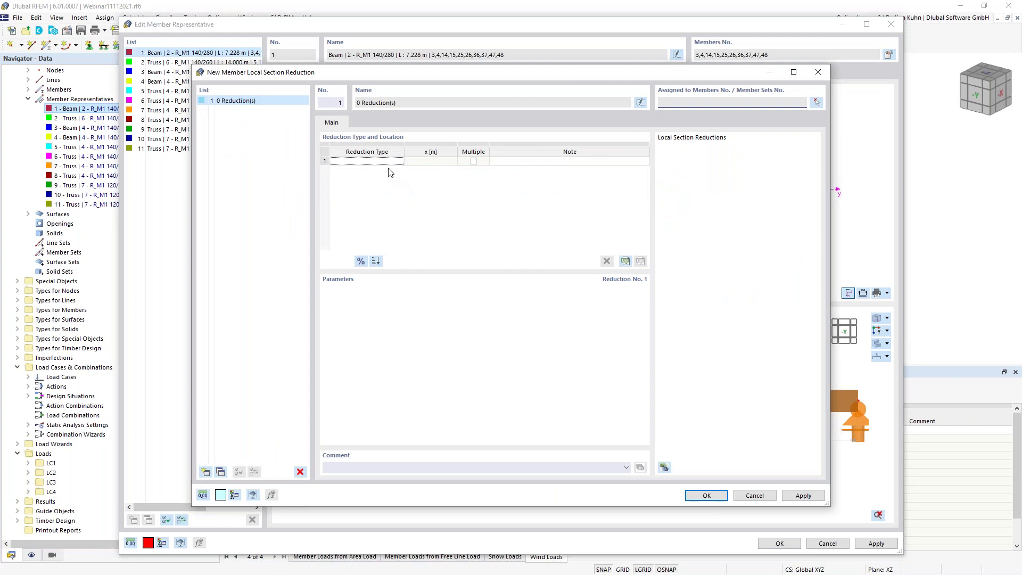
{"action": "left_click", "coordinate": [388, 161]}
{"action": "left_click", "coordinate": [399, 161]}
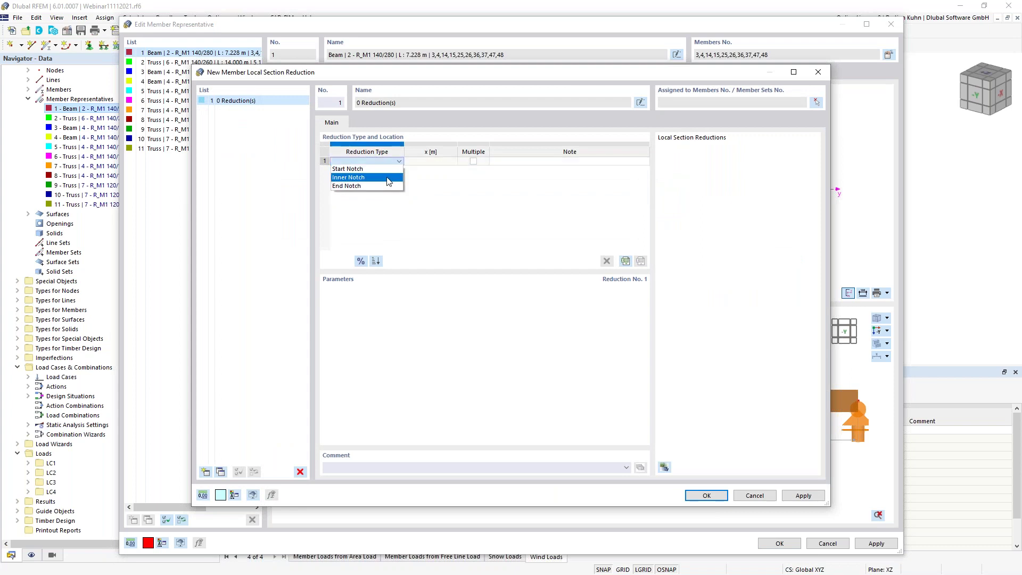
{"action": "left_click", "coordinate": [388, 178]}
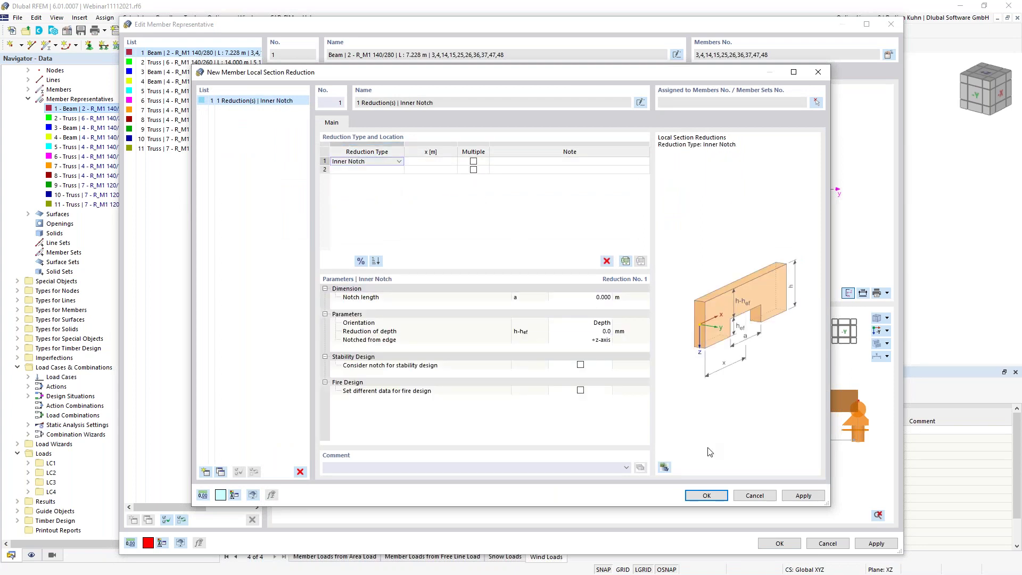
{"action": "left_click", "coordinate": [755, 495]}
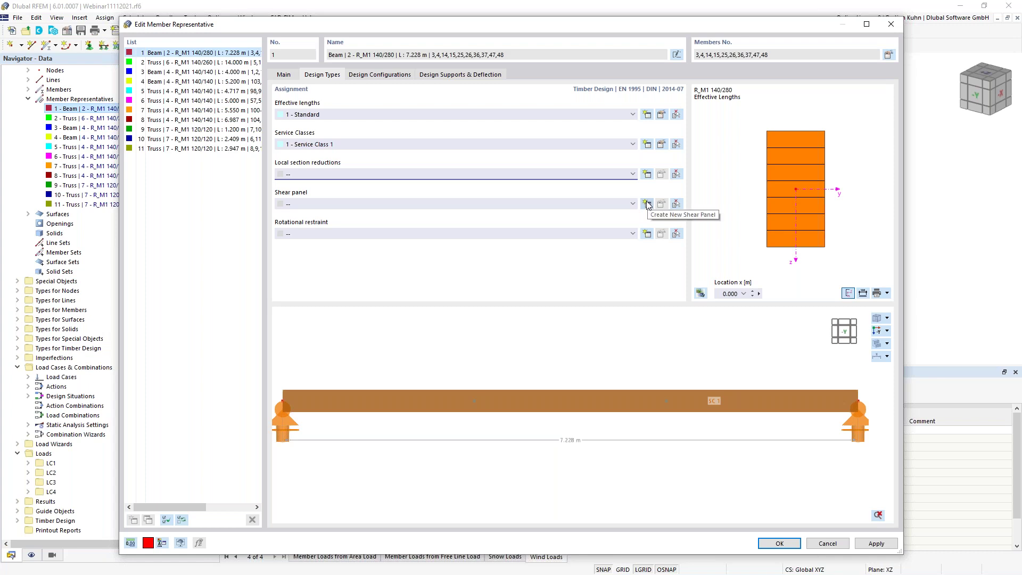
- Review the main, stability and standard parameters of the Default ultimate configuration for timber design
{"action": "left_click", "coordinate": [371, 75]}
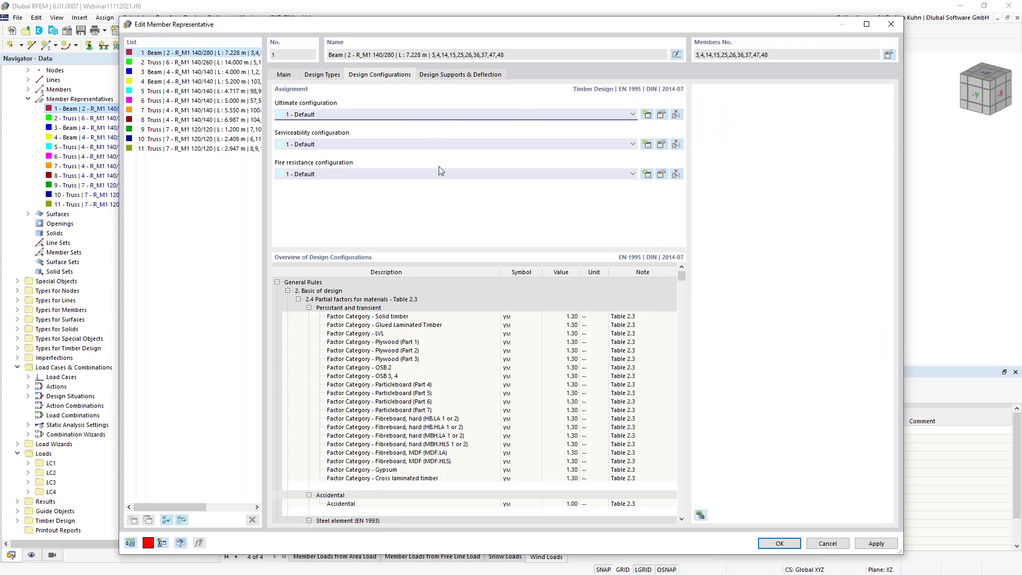
{"action": "left_click", "coordinate": [661, 115]}
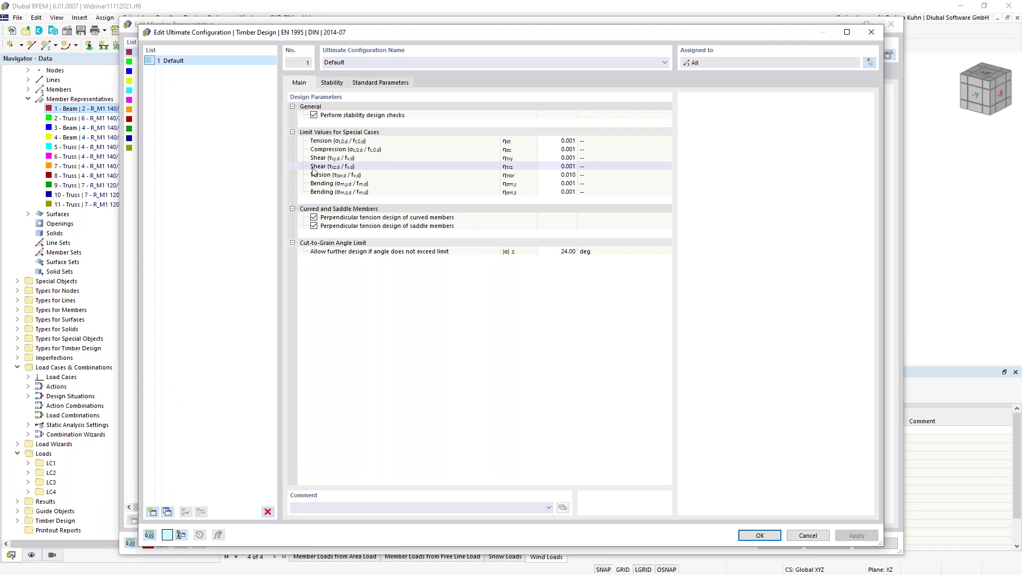
{"action": "left_click", "coordinate": [332, 84]}
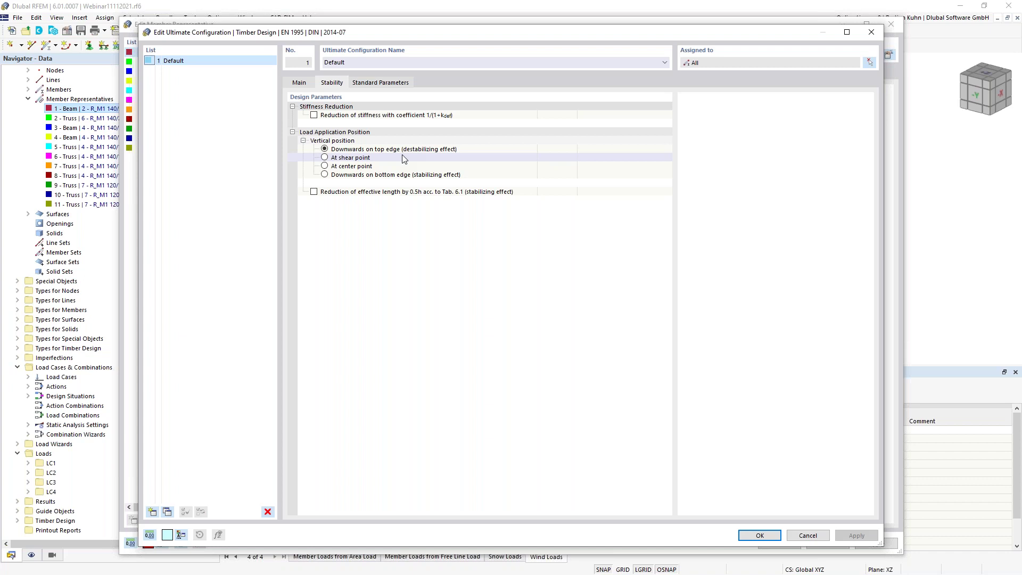
{"action": "left_click", "coordinate": [380, 83]}
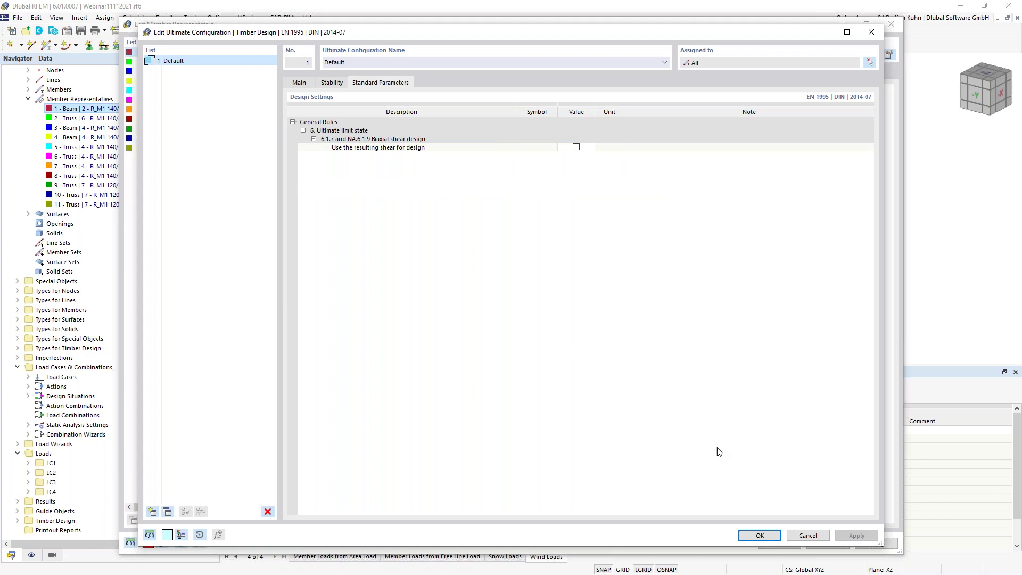
{"action": "left_click", "coordinate": [759, 536]}
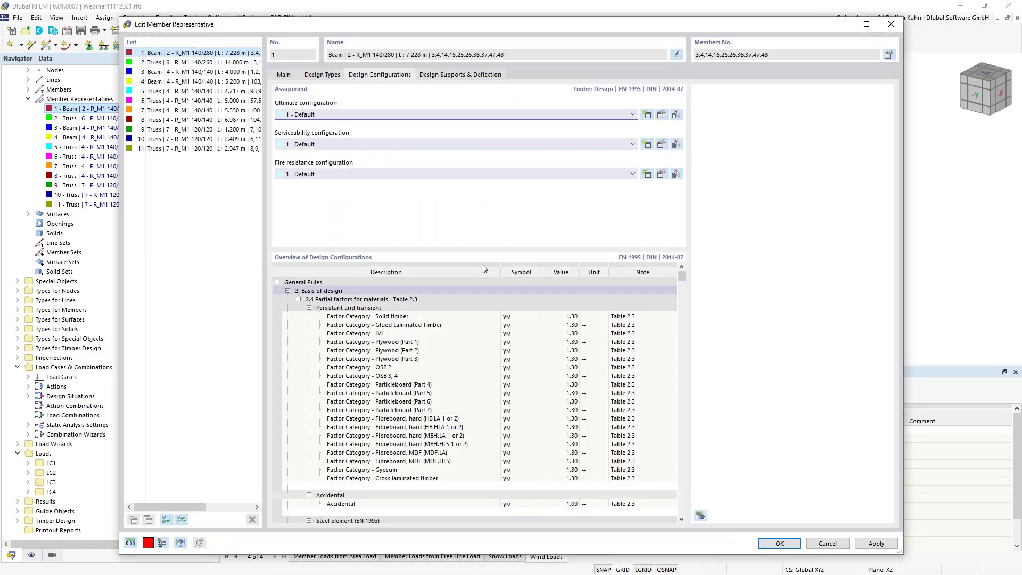
- Remove the serviceability and fire resistance configurations from member representative 1, the R_M1 140/280 beam
{"action": "left_click_drag", "start_coordinate": [502, 25], "coordinate": [485, 325]}
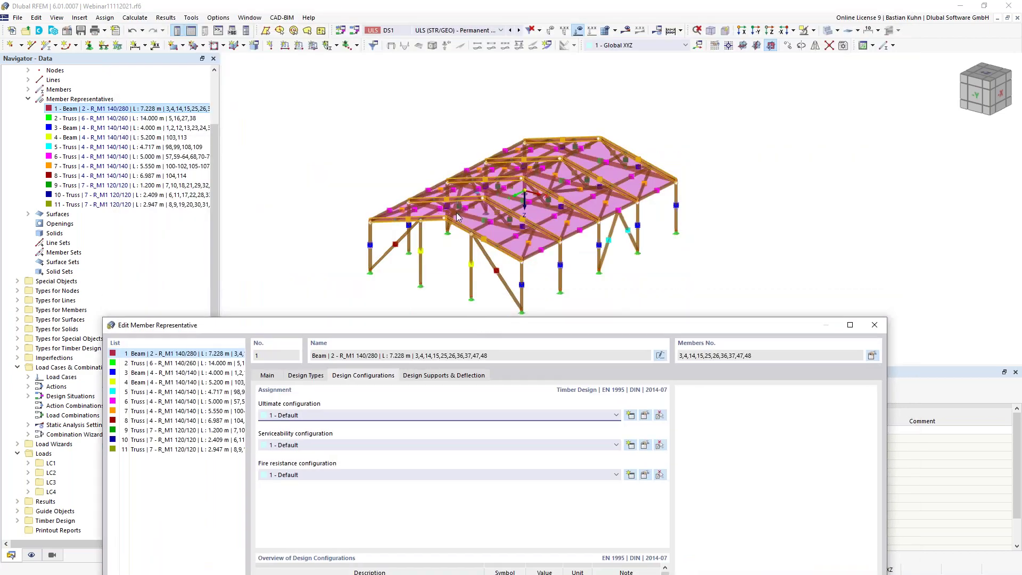
{"action": "left_click_drag", "start_coordinate": [523, 329], "coordinate": [551, 63]}
{"action": "left_click", "coordinate": [591, 181]}
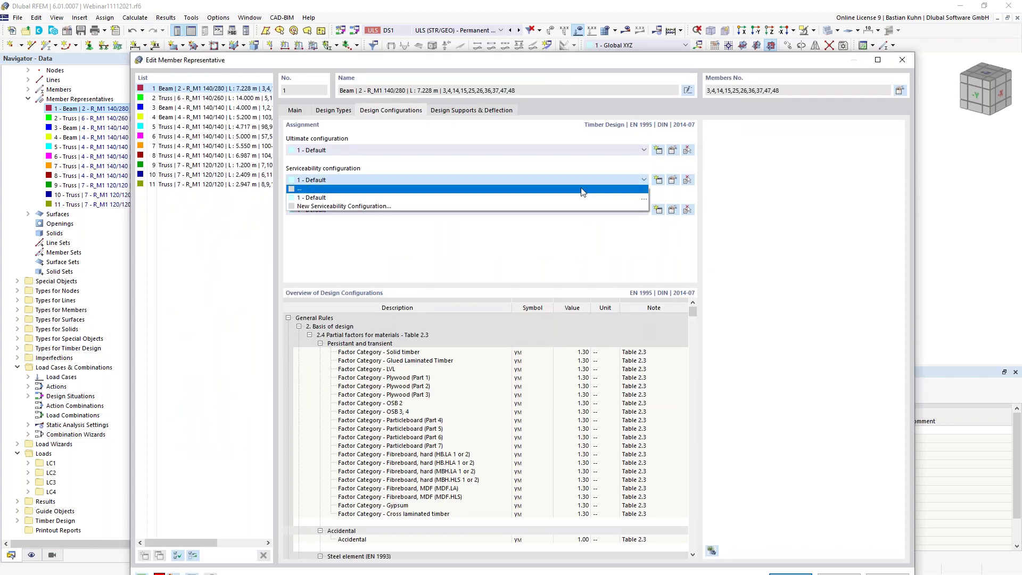
{"action": "left_click", "coordinate": [573, 190]}
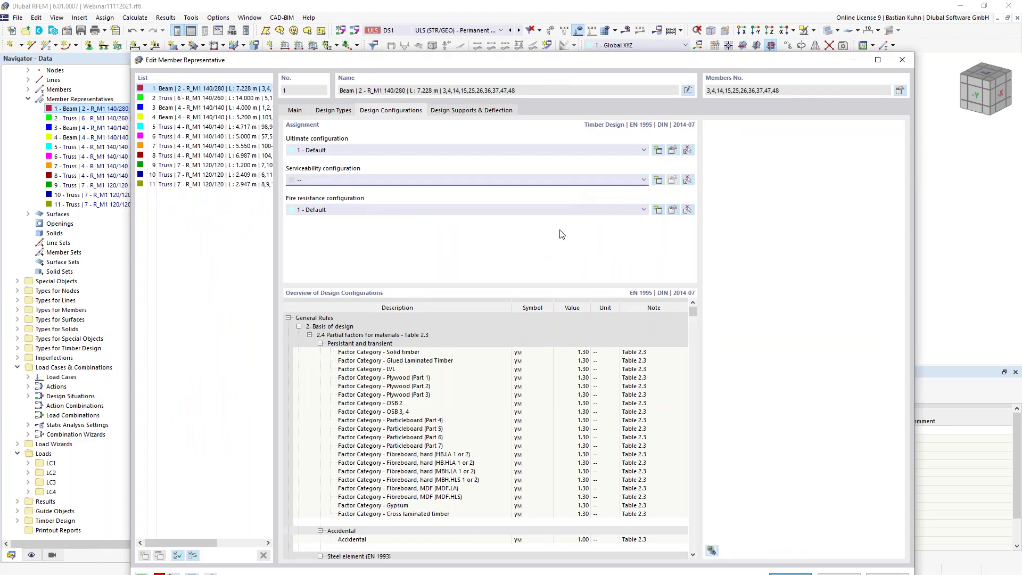
{"action": "left_click", "coordinate": [584, 212]}
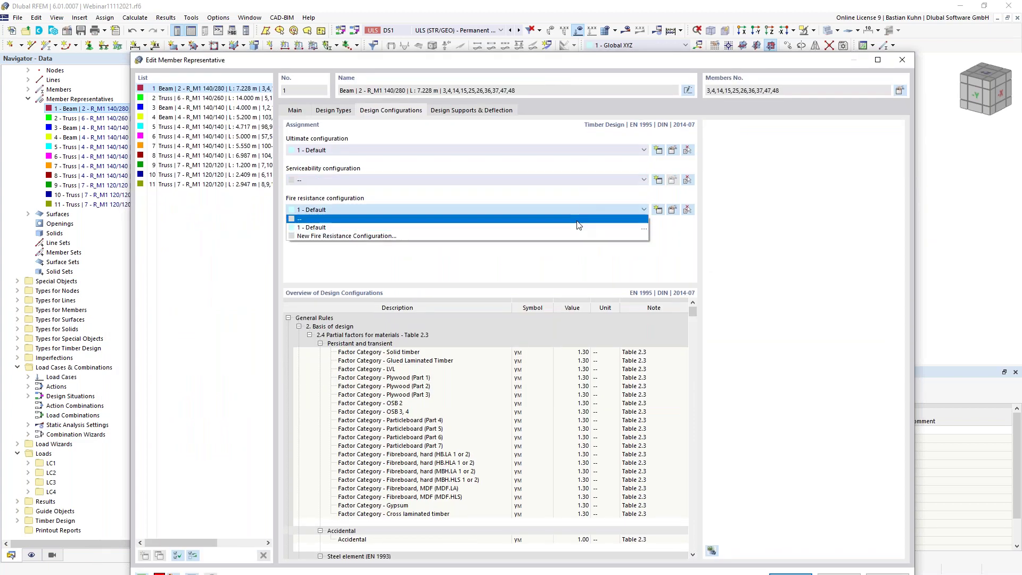
{"action": "left_click", "coordinate": [576, 222]}
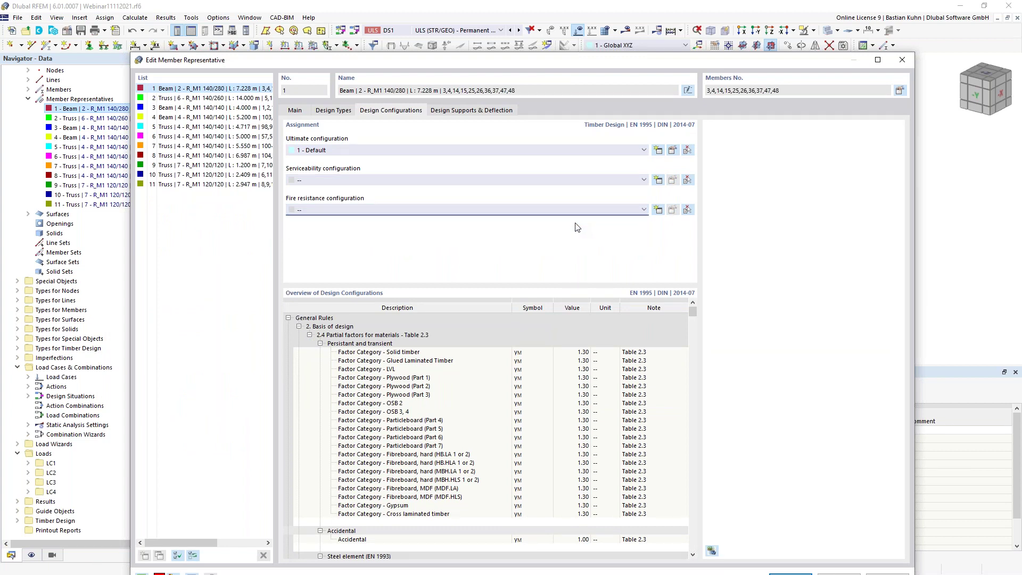
- For truss representative 2, edit the Default fire resistance configuration to require 30 minutes and exclude fire exposure on the top (-z) side
{"action": "left_click_drag", "start_coordinate": [571, 65], "coordinate": [606, 274]}
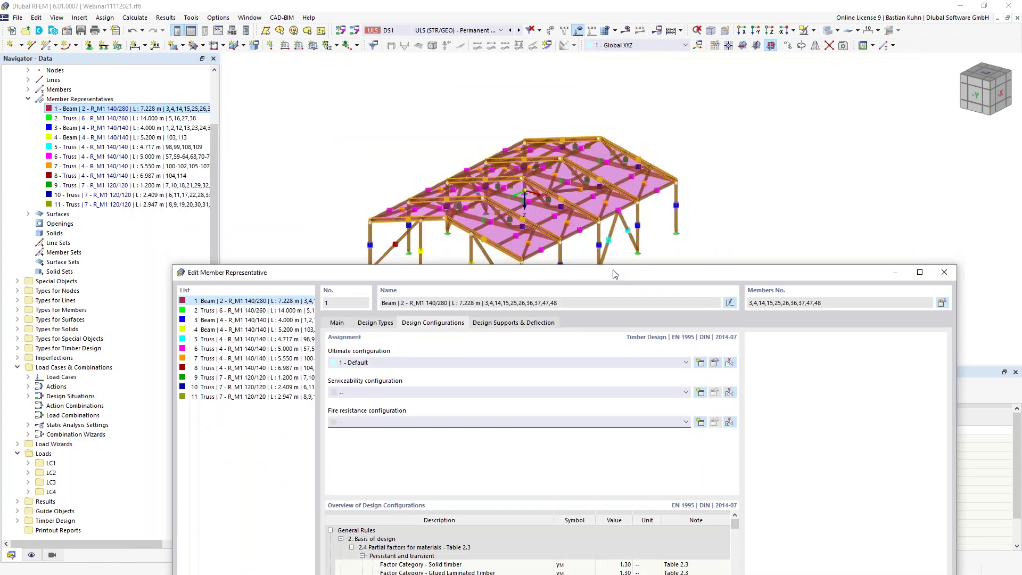
{"action": "left_click", "coordinate": [263, 311]}
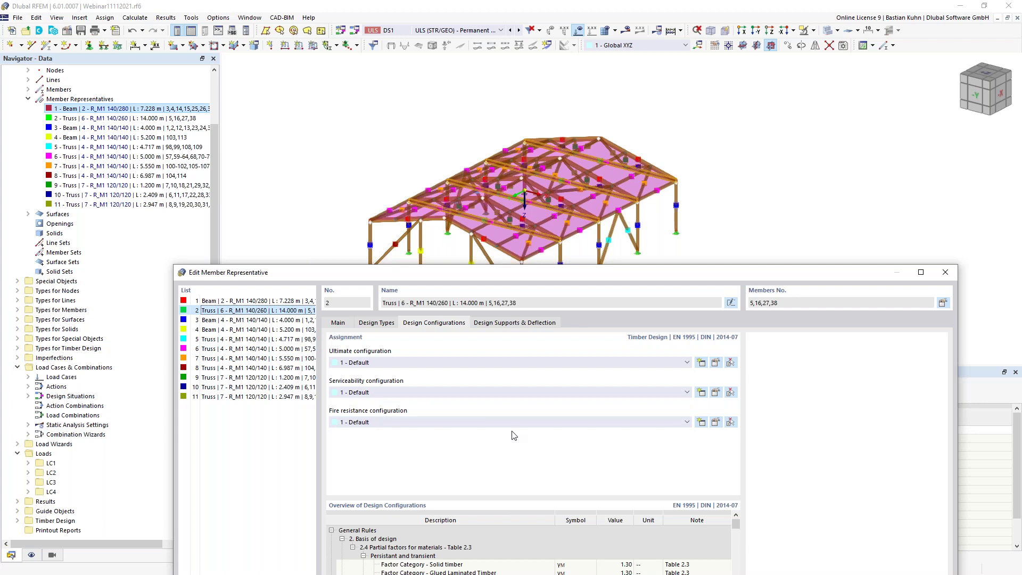
{"action": "left_click", "coordinate": [716, 422]}
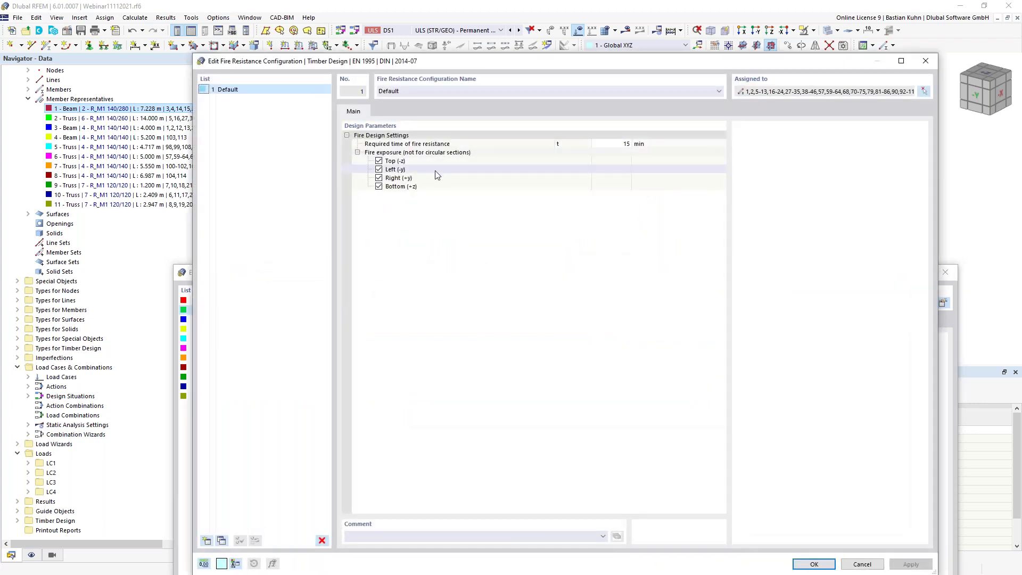
{"action": "left_click", "coordinate": [612, 143]}
{"action": "left_click", "coordinate": [618, 144]}
{"action": "left_click", "coordinate": [617, 154]}
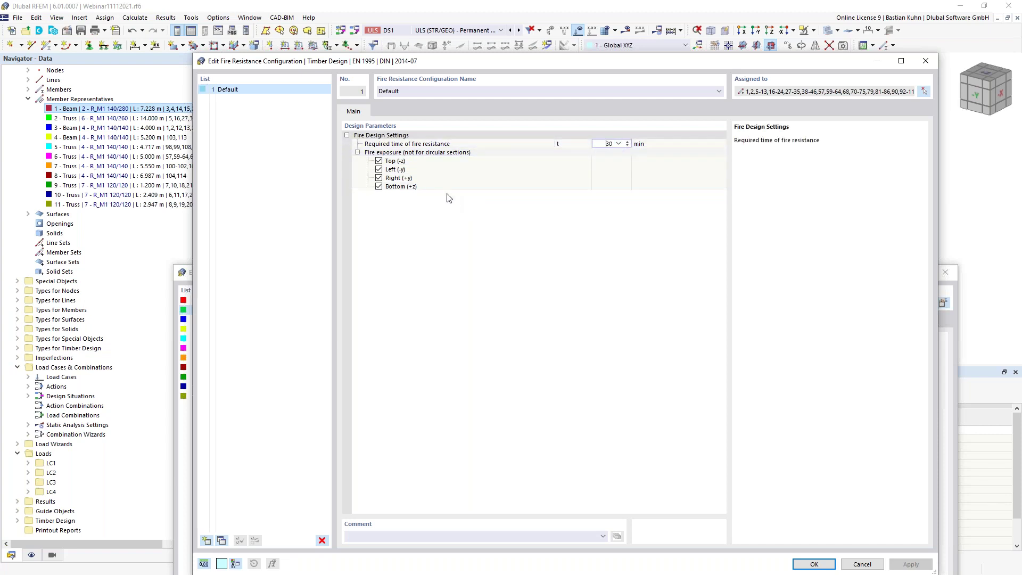
{"action": "left_click", "coordinate": [379, 161]}
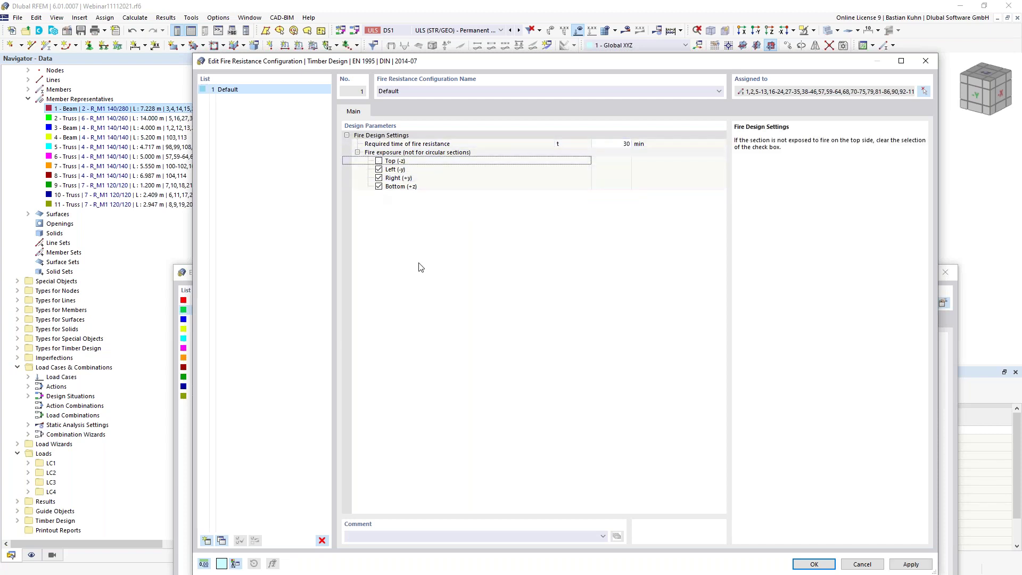
{"action": "left_click", "coordinate": [814, 563]}
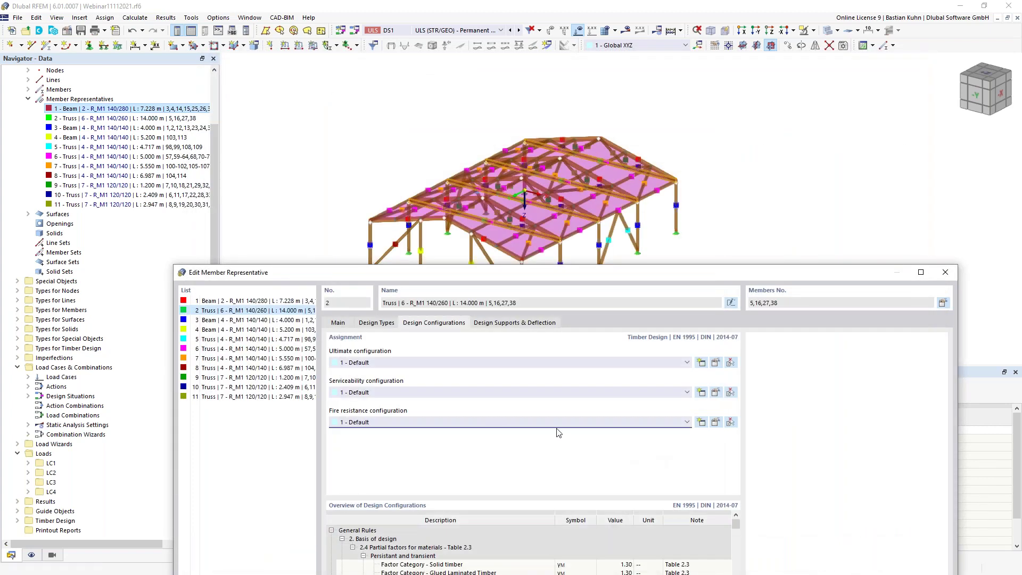
- Review the beam and cantilever deflection limits and the vibration limit in the Default serviceability configuration
{"action": "left_click", "coordinate": [716, 392]}
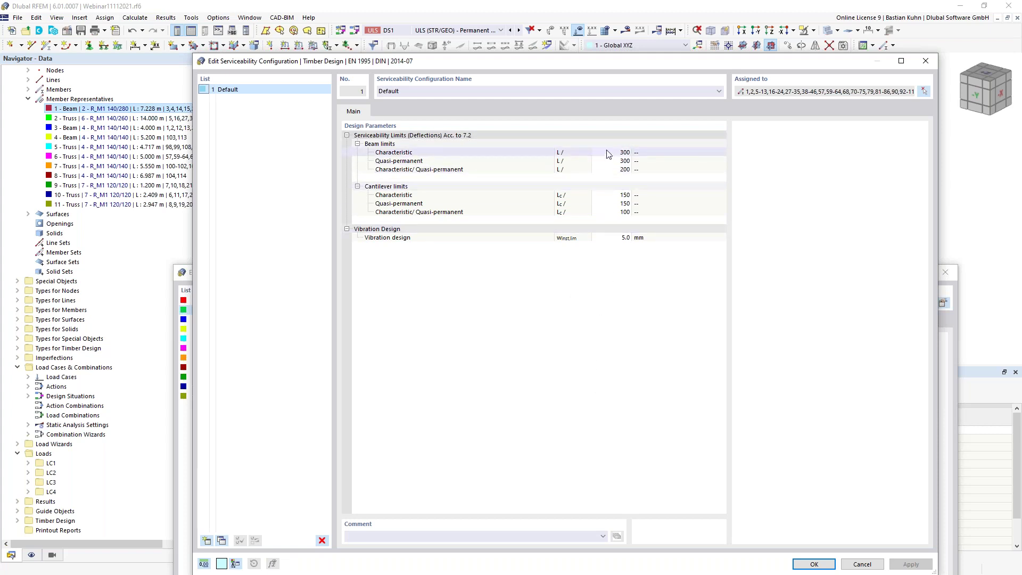
{"action": "left_click", "coordinate": [814, 564]}
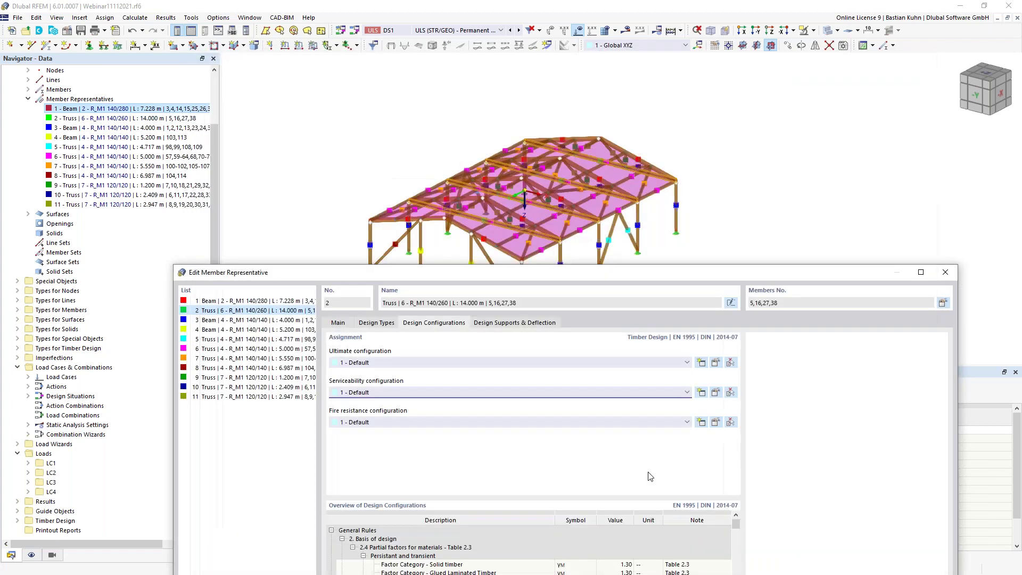
- Examine the settings for a new design support at the start of truss representative 2 and its deflection check direction options
{"action": "left_click", "coordinate": [522, 323]}
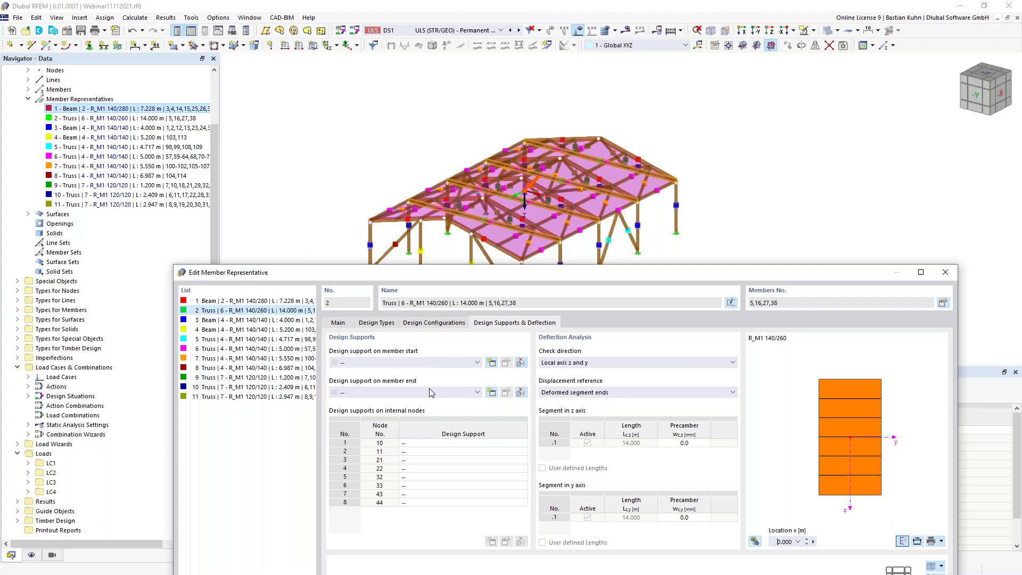
{"action": "left_click", "coordinate": [466, 363]}
{"action": "left_click", "coordinate": [492, 364]}
{"action": "left_click", "coordinate": [492, 365]}
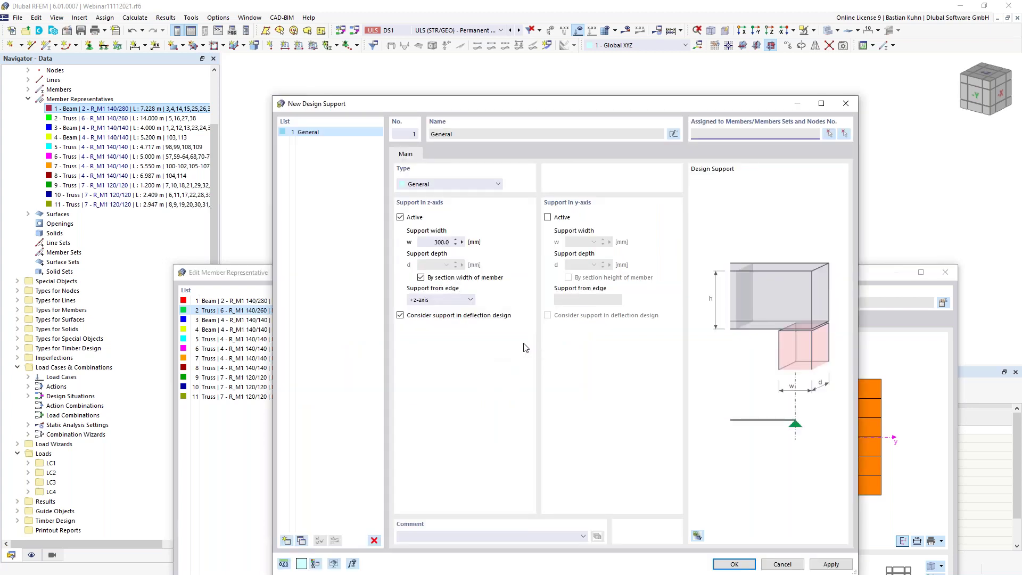
{"action": "left_click", "coordinate": [786, 562]}
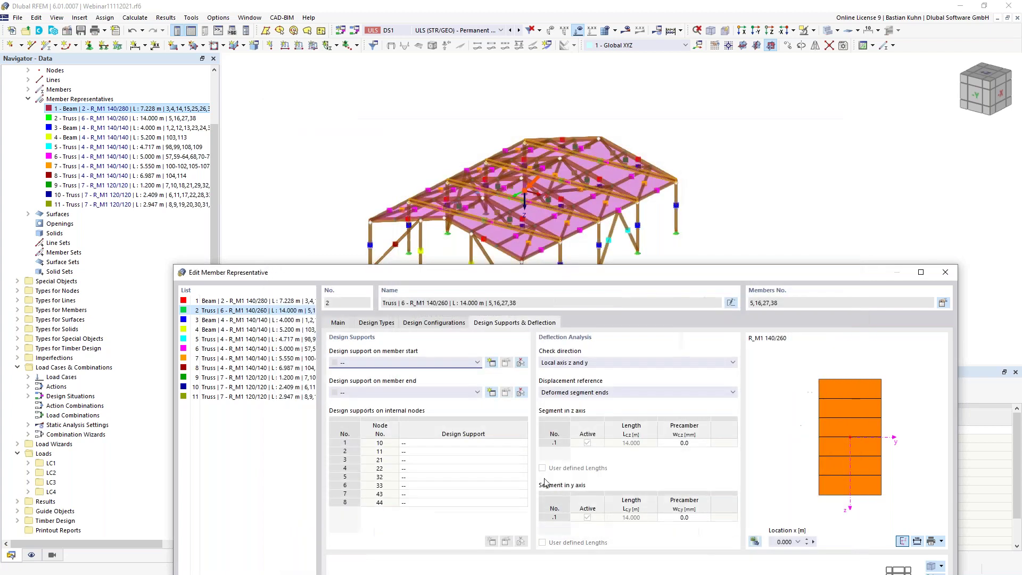
{"action": "left_click_drag", "start_coordinate": [608, 284], "coordinate": [549, 69]}
{"action": "left_click", "coordinate": [575, 147]}
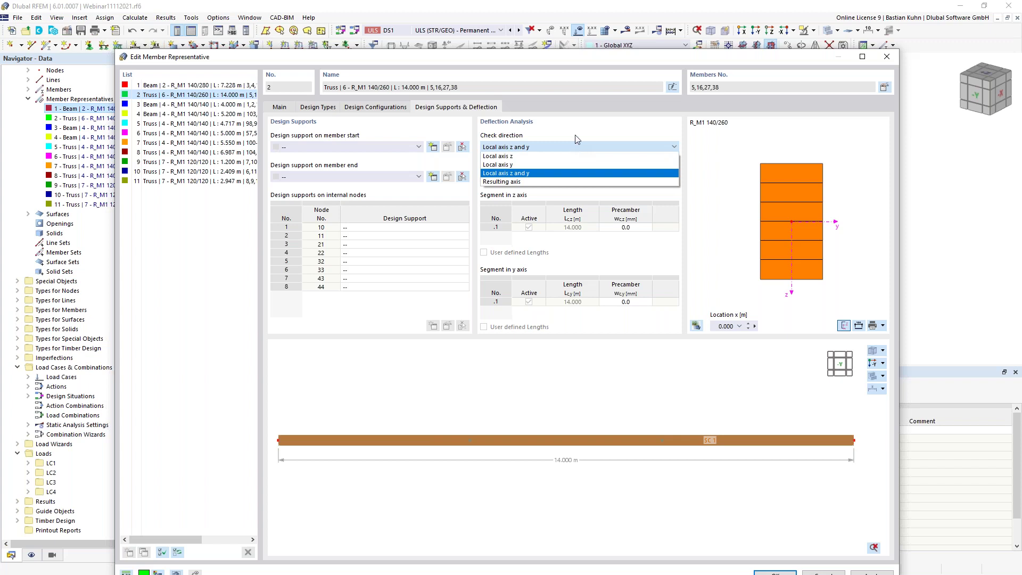
{"action": "left_click", "coordinate": [576, 146]}
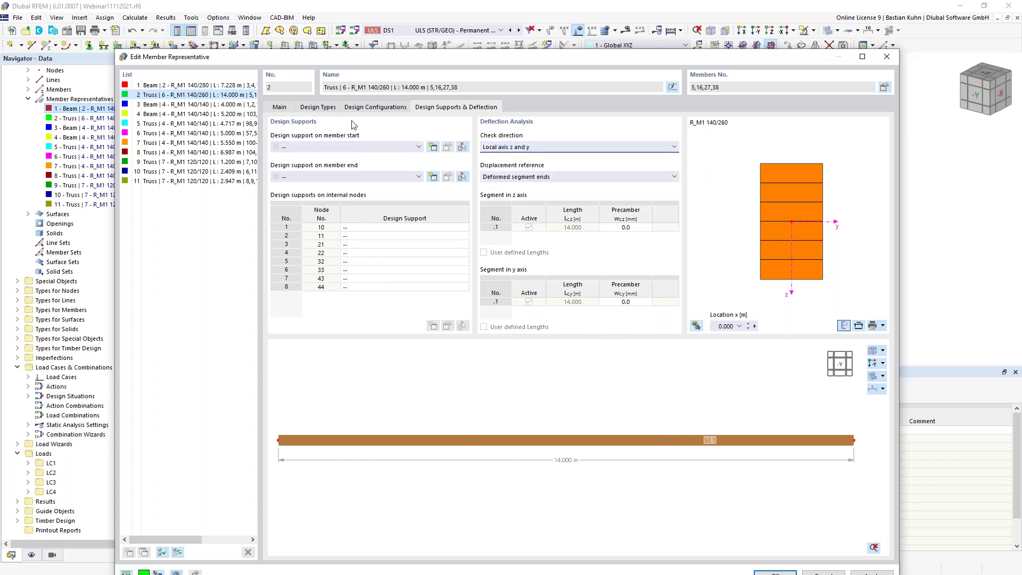
{"action": "left_click", "coordinate": [364, 108]}
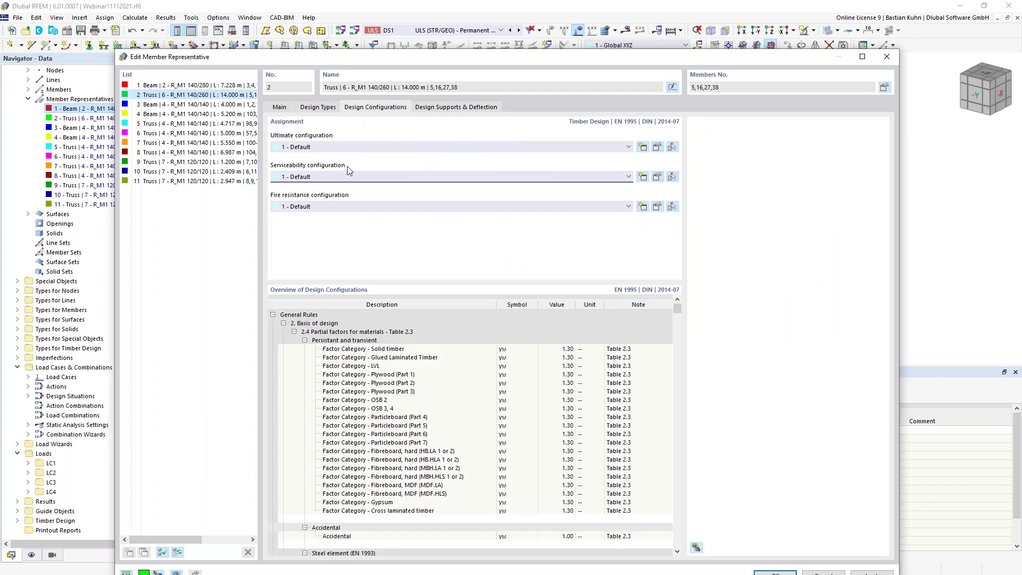
- Create new effective lengths for truss representative 2 with lateral-torsional buckling excluded
{"action": "left_click", "coordinate": [325, 109]}
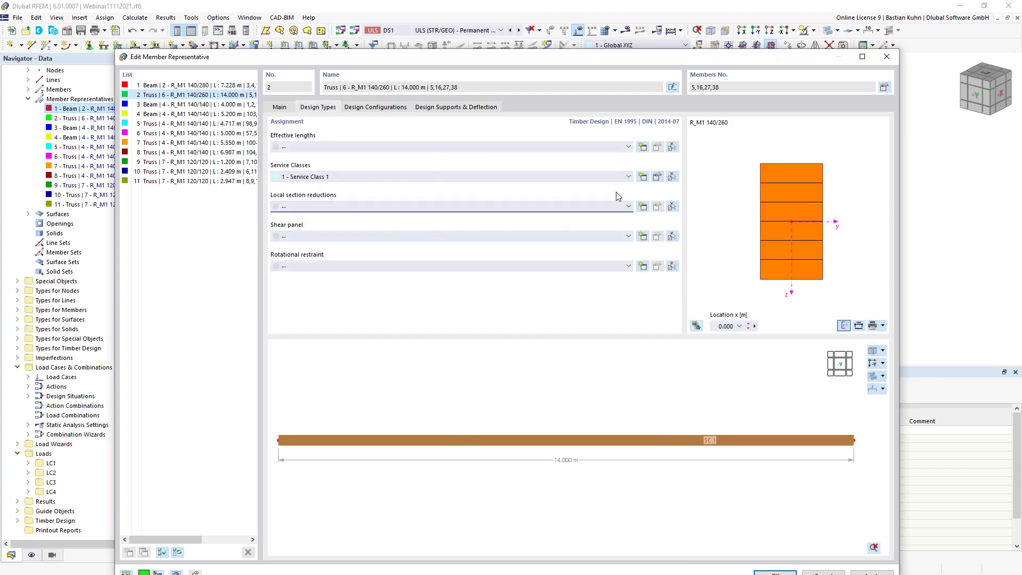
{"action": "left_click", "coordinate": [642, 148]}
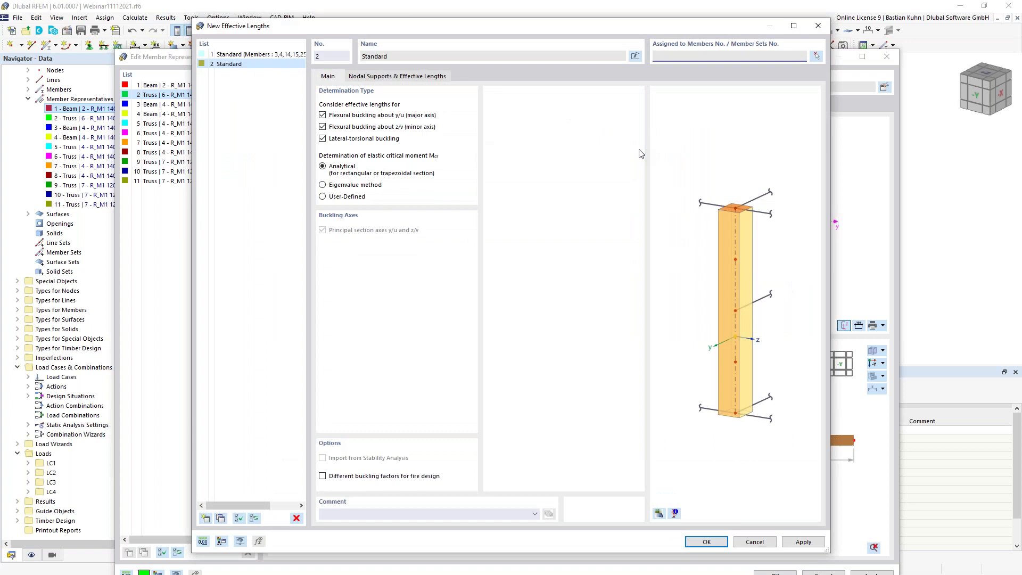
{"action": "left_click", "coordinate": [323, 139]}
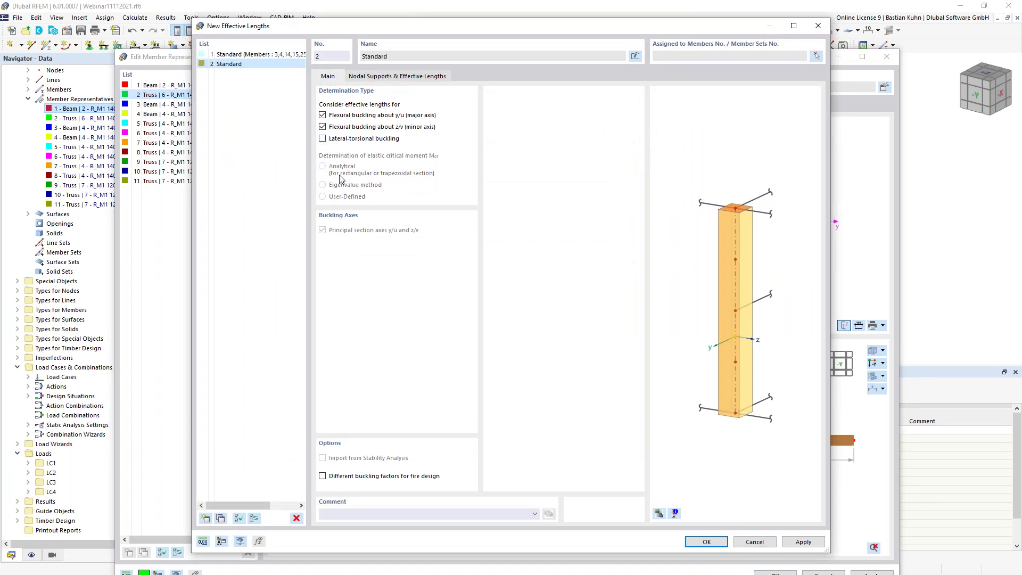
- Define truss representative 2's effective lengths as absolute values: 4.670 m about y/u and 14 m about z/v
{"action": "left_click", "coordinate": [375, 77]}
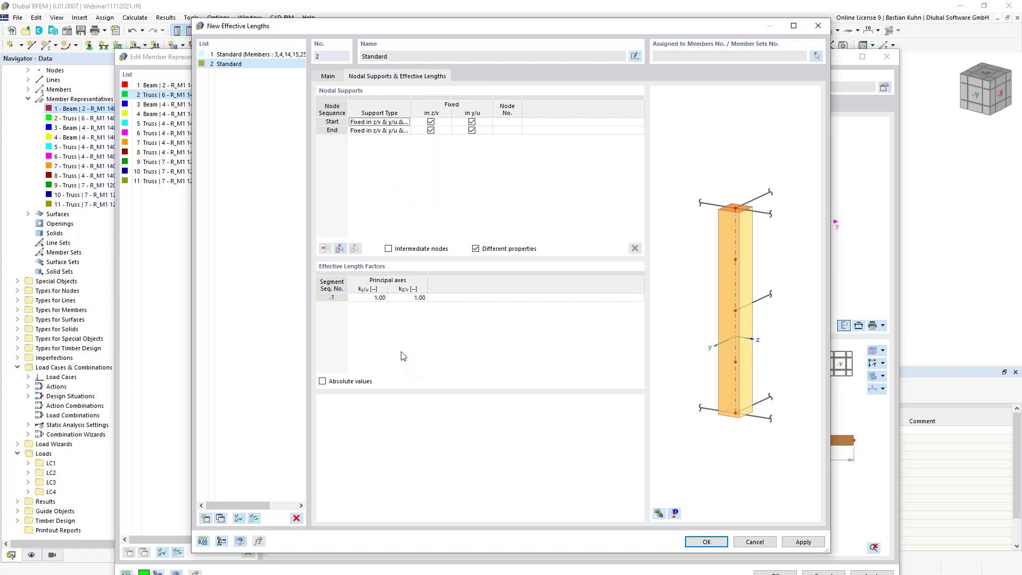
{"action": "left_click", "coordinate": [323, 381]}
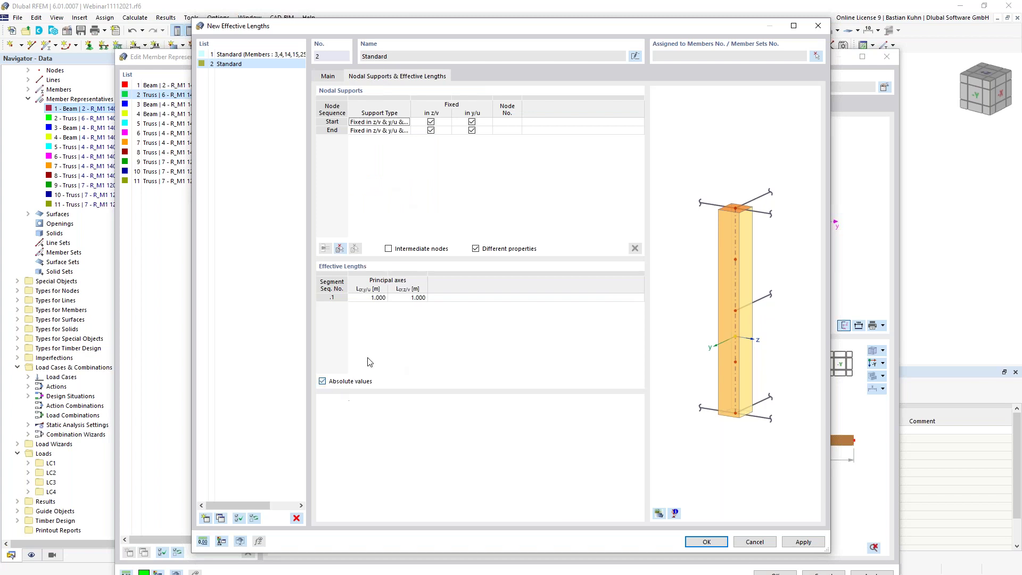
{"action": "left_click", "coordinate": [368, 299]}
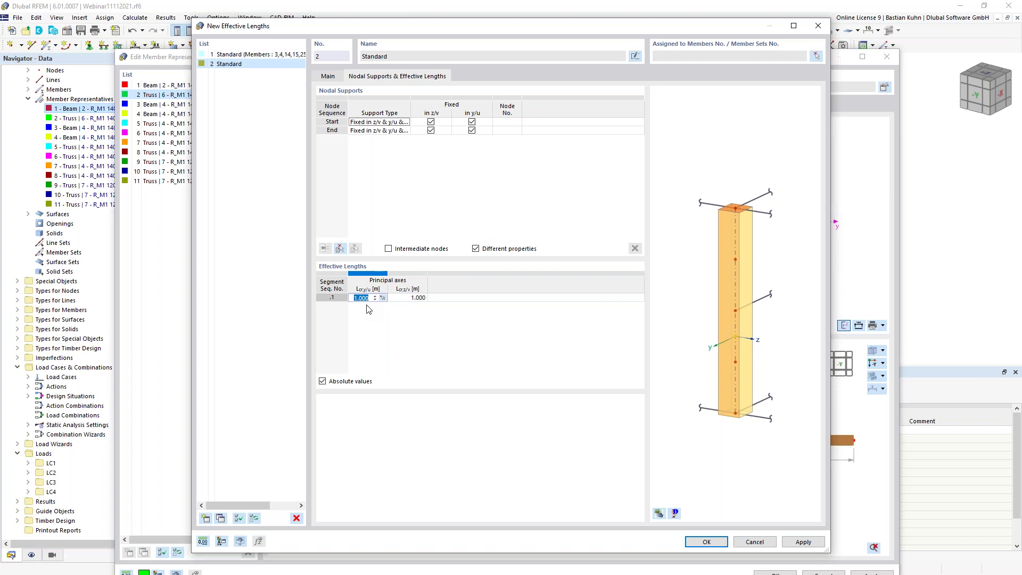
{"action": "type", "text": "4.670"}
{"action": "key", "text": "Tab"}
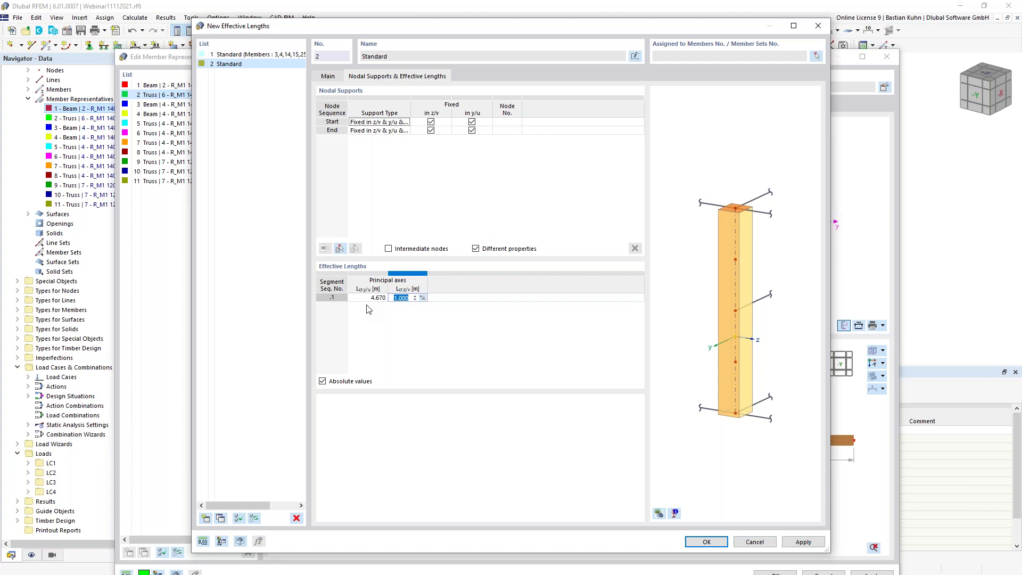
{"action": "type", "text": "14"}
{"action": "left_click", "coordinate": [706, 542]}
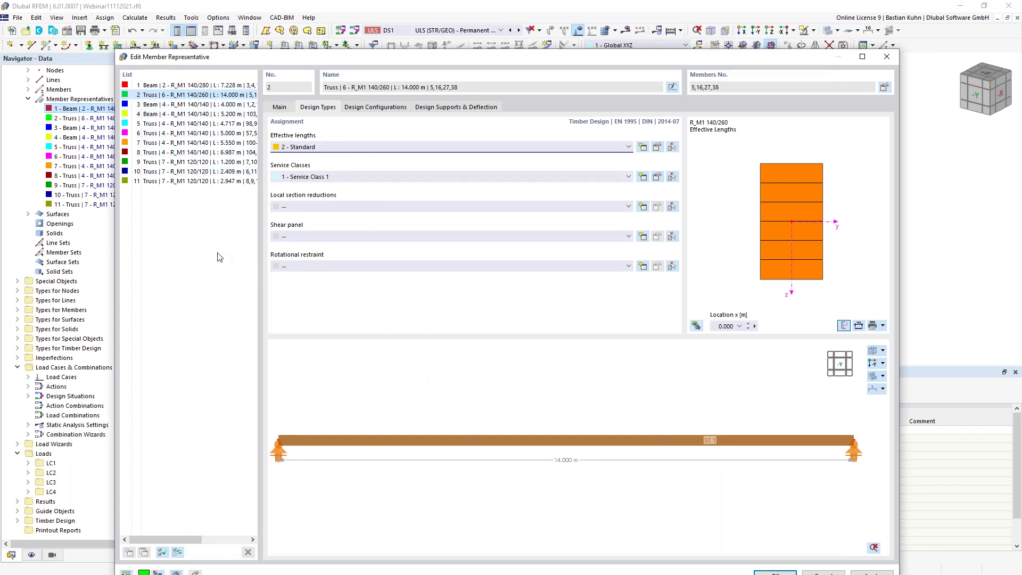
- Assign new shared effective lengths to member representatives 3 to 11, with lateral-torsional buckling excluded
{"action": "left_click", "coordinate": [178, 105]}
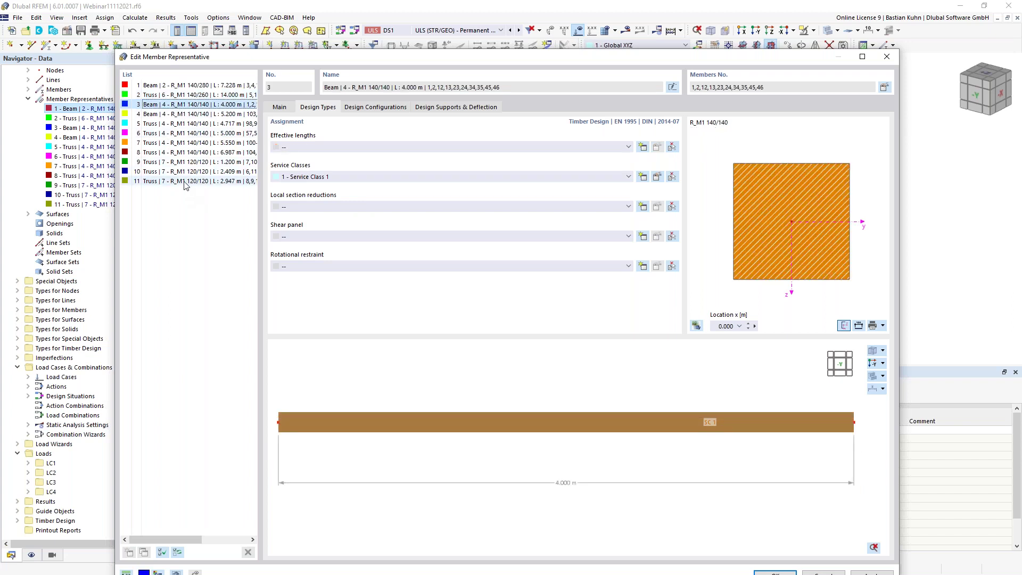
{"action": "left_click", "coordinate": [192, 181], "text": "shift"}
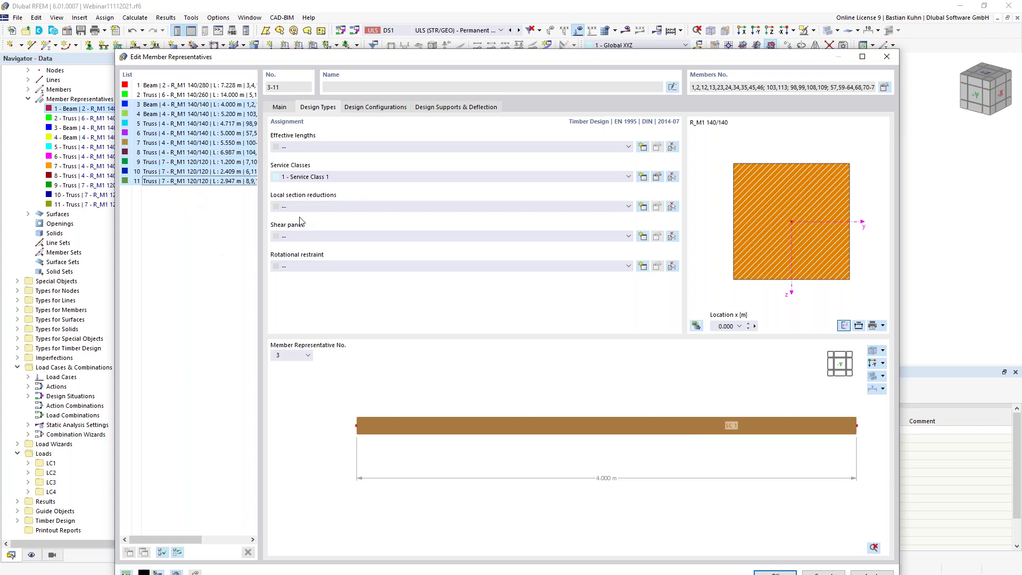
{"action": "left_click", "coordinate": [642, 146]}
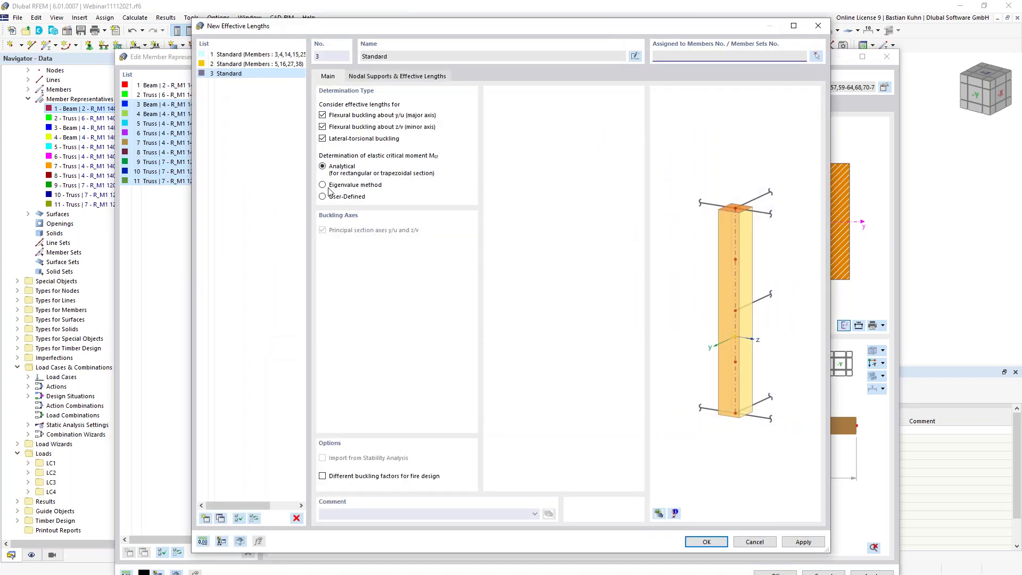
{"action": "left_click", "coordinate": [322, 139]}
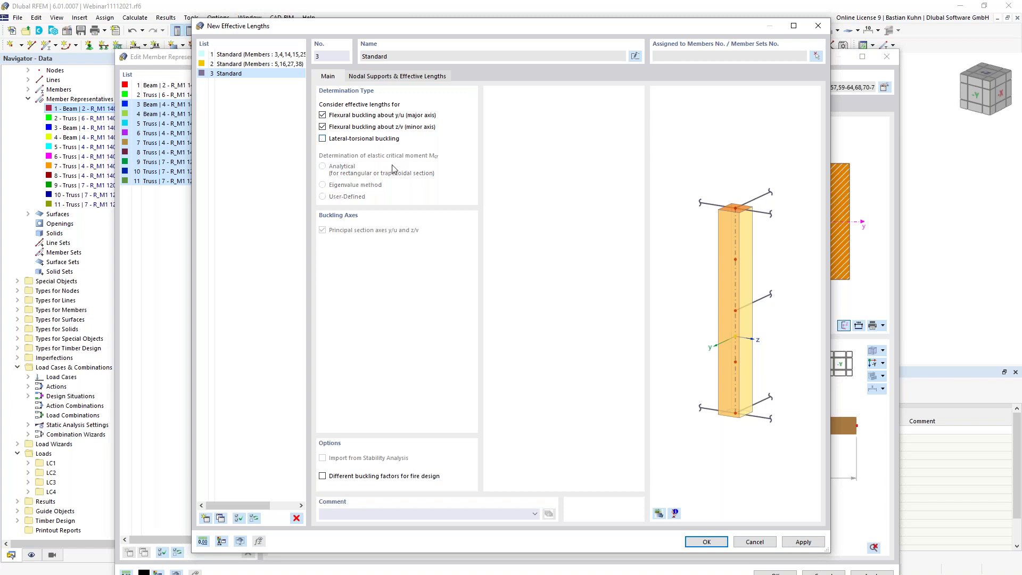
{"action": "left_click", "coordinate": [399, 77]}
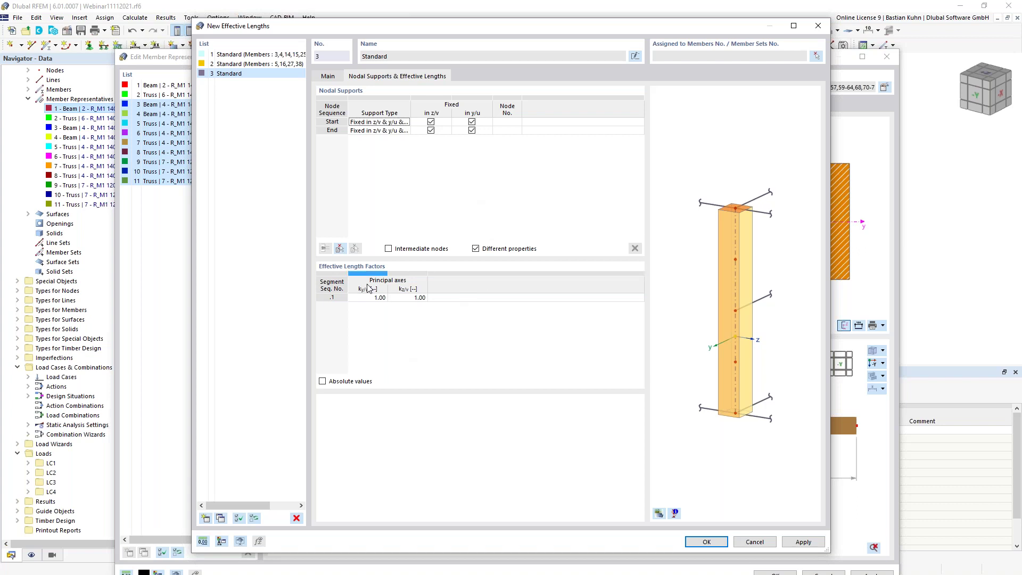
{"action": "left_click", "coordinate": [659, 513]}
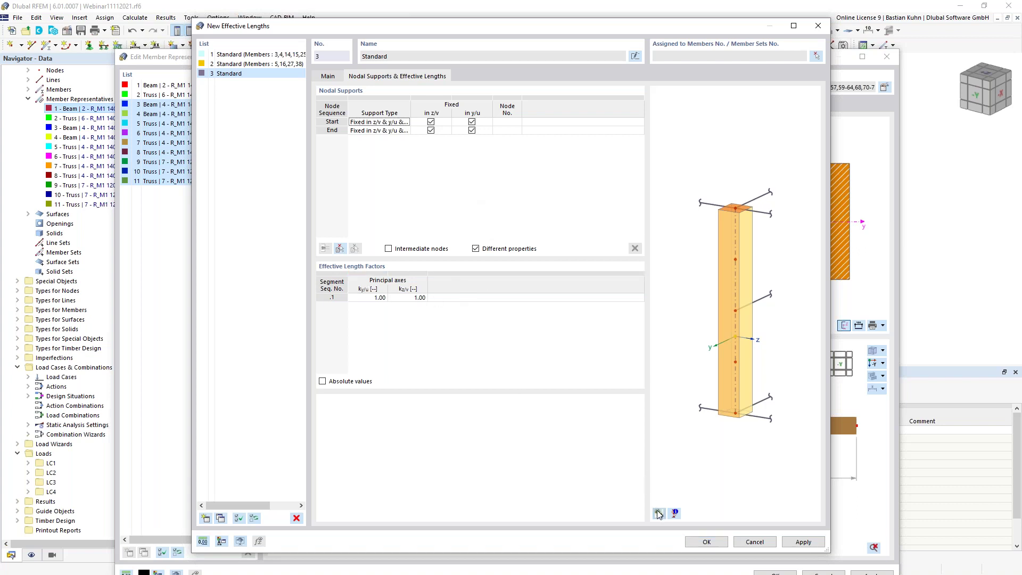
{"action": "left_click", "coordinate": [706, 542]}
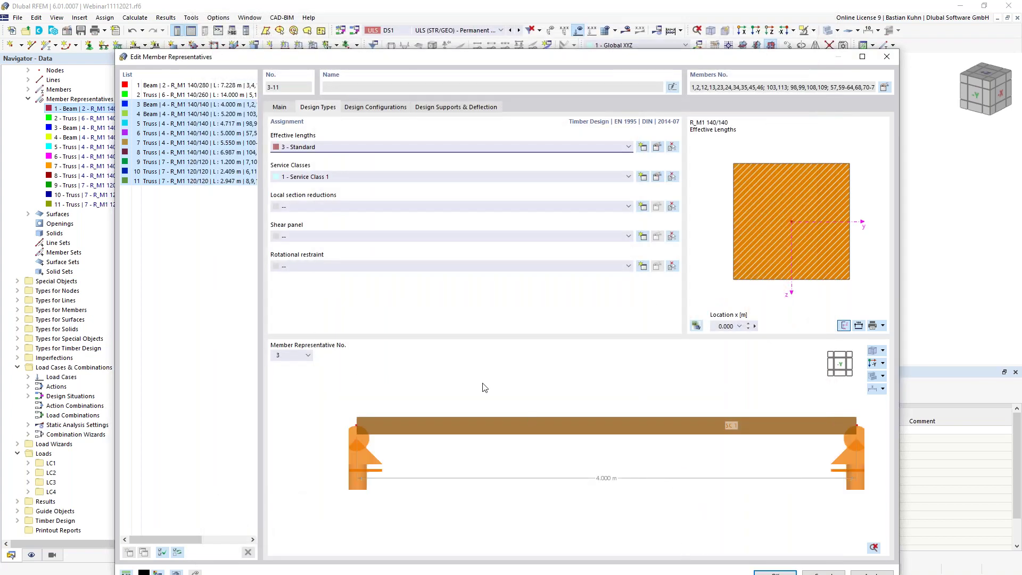
- Remove the serviceability and fire resistance configurations from member representatives 3 to 11 and accept the member representative edits
{"action": "left_click", "coordinate": [377, 107]}
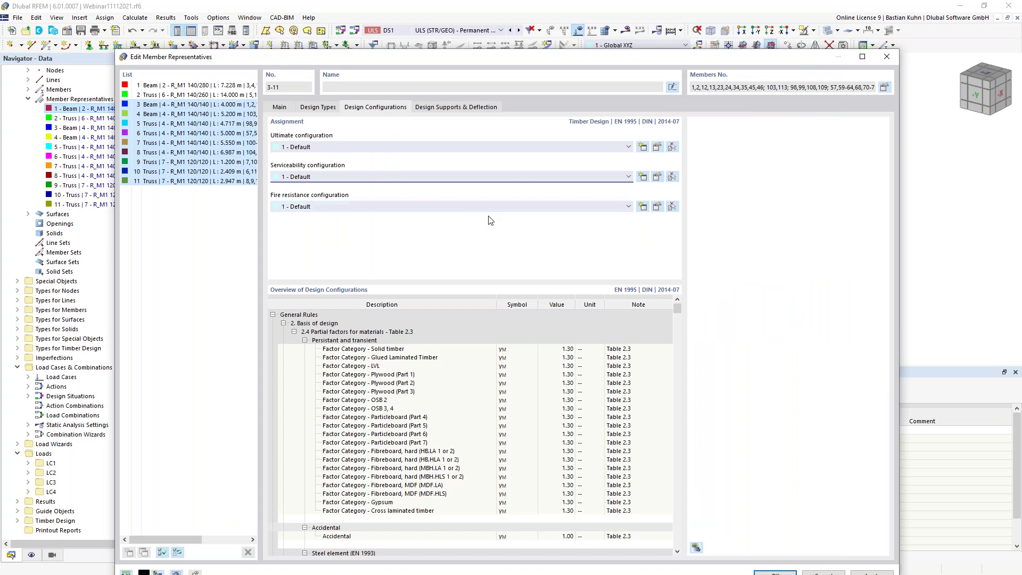
{"action": "left_click", "coordinate": [560, 177]}
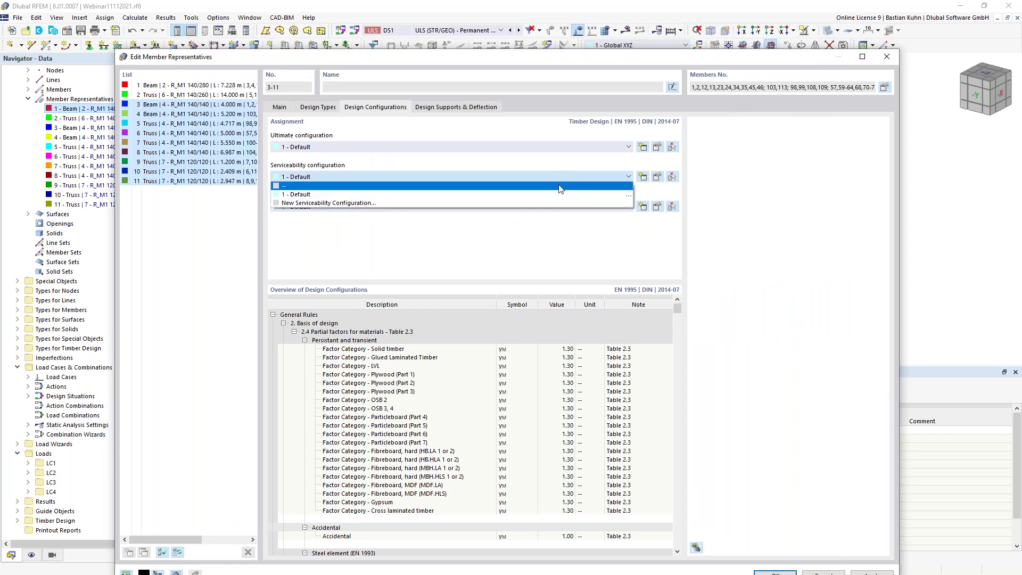
{"action": "left_click", "coordinate": [561, 187]}
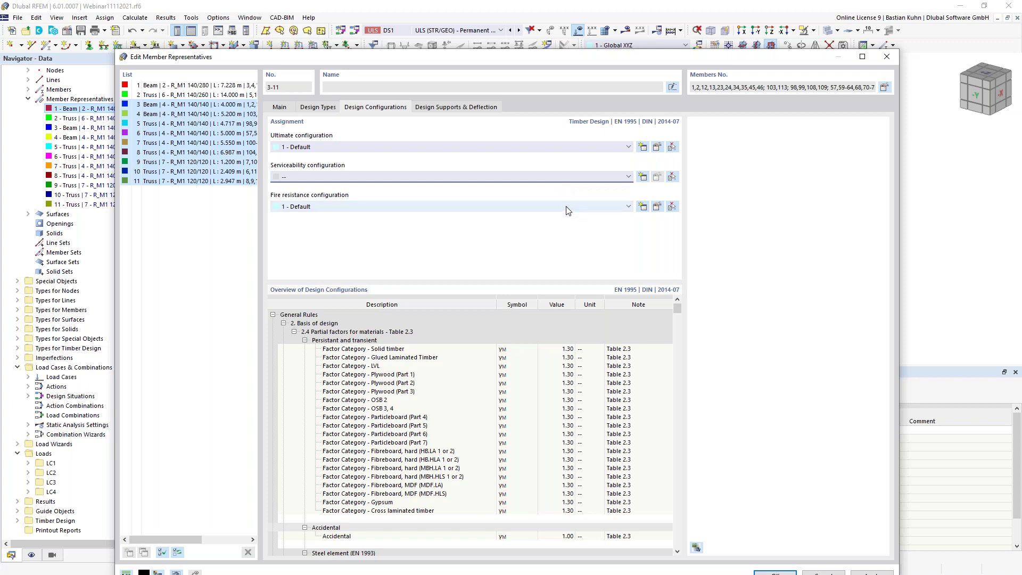
{"action": "left_click", "coordinate": [568, 208]}
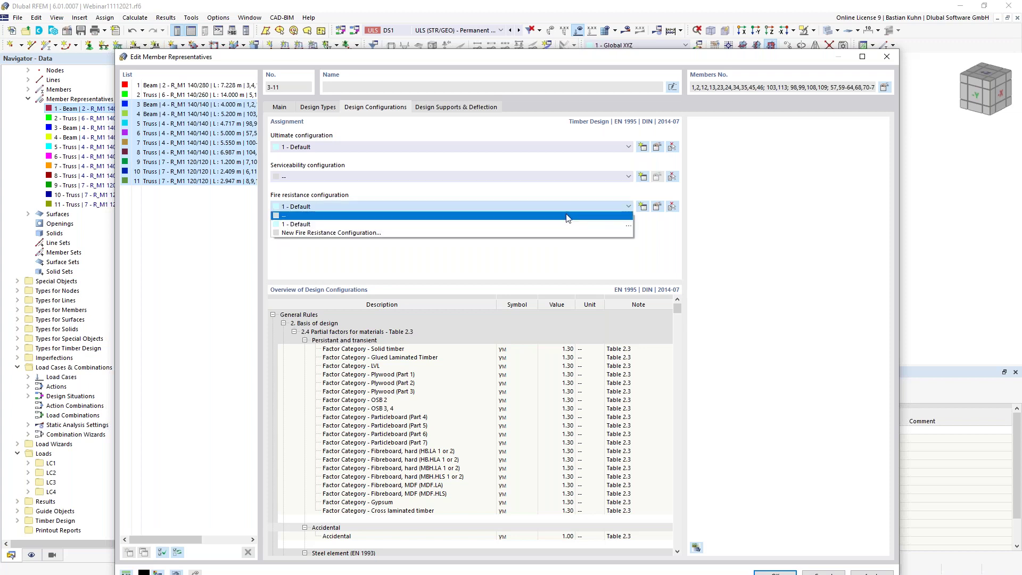
{"action": "left_click", "coordinate": [566, 216]}
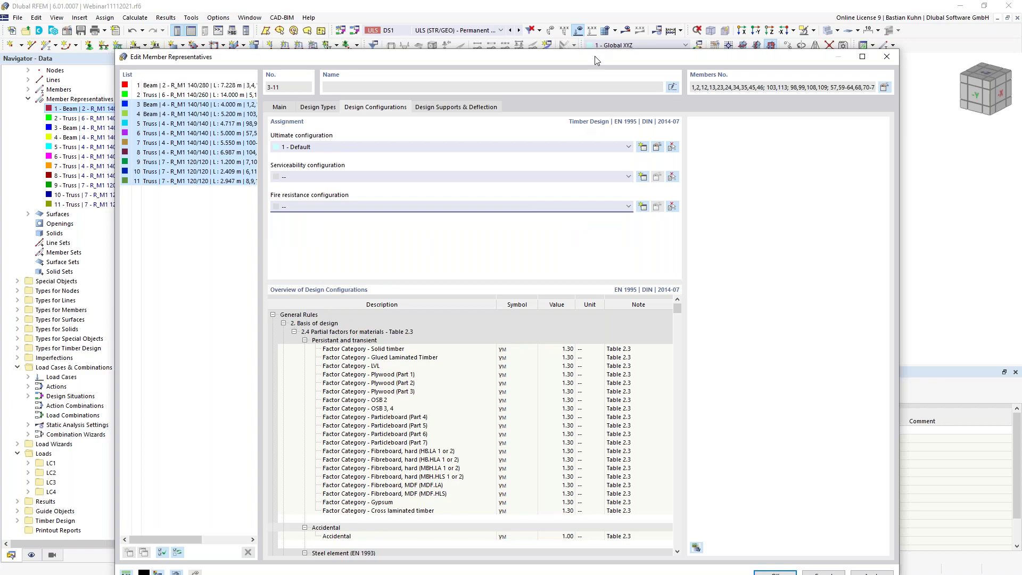
{"action": "left_click_drag", "start_coordinate": [596, 58], "coordinate": [581, 11]}
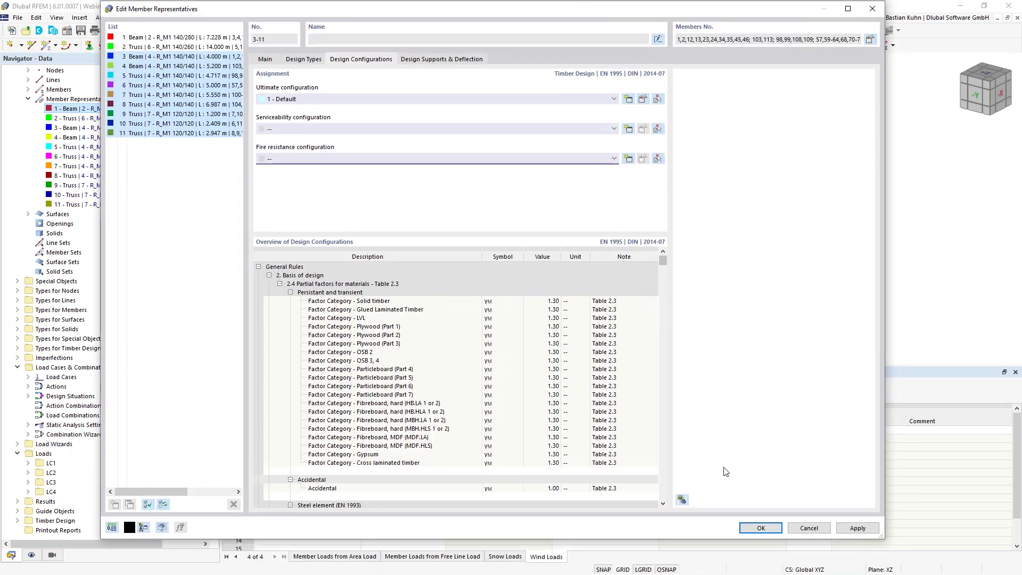
{"action": "left_click", "coordinate": [749, 529]}
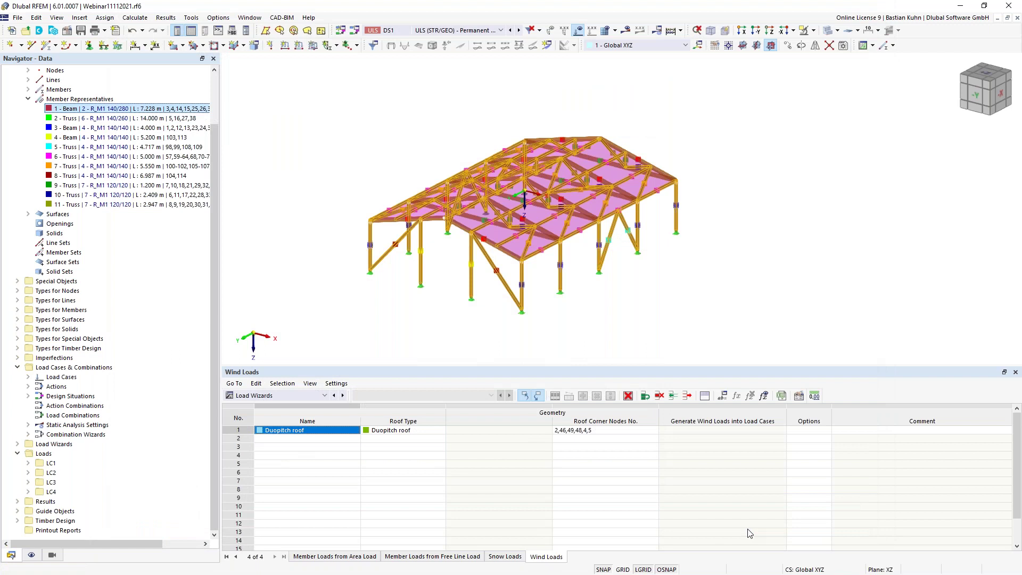
- Check the Timber Design input tables for design situations, objects to design and ultimate configurations, and run the timber design calculation
{"action": "left_click", "coordinate": [287, 397]}
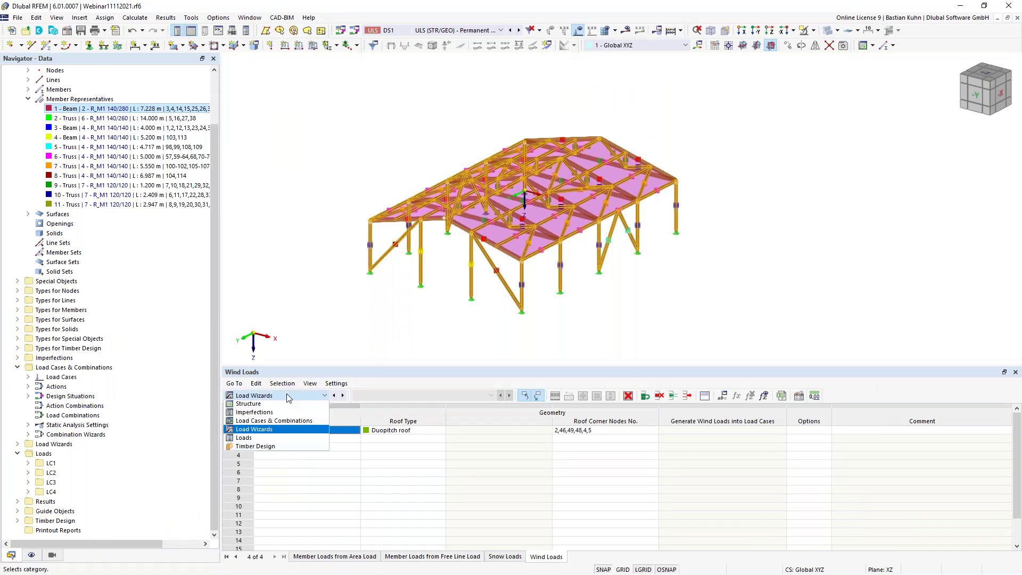
{"action": "left_click", "coordinate": [257, 448]}
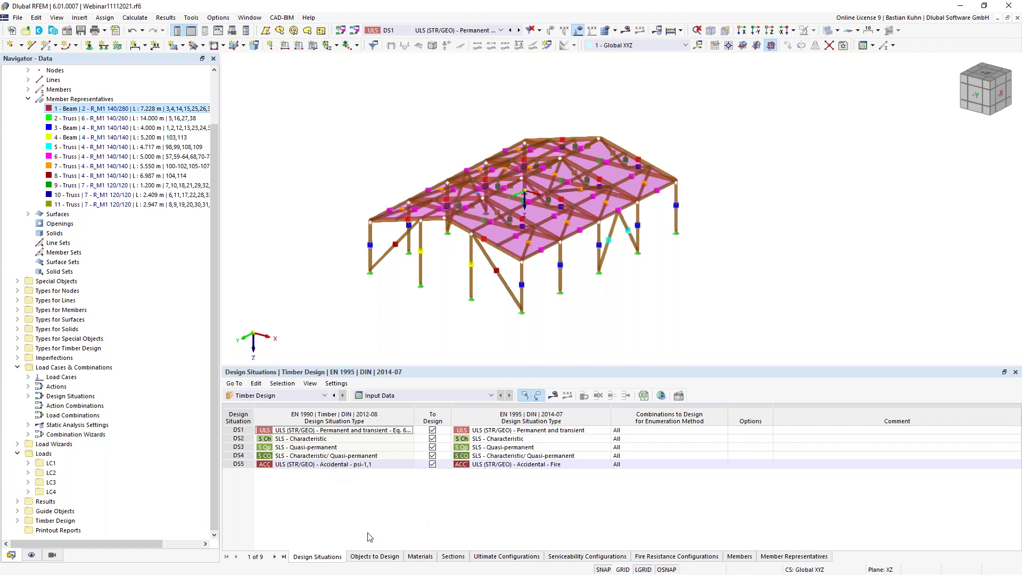
{"action": "left_click", "coordinate": [385, 556]}
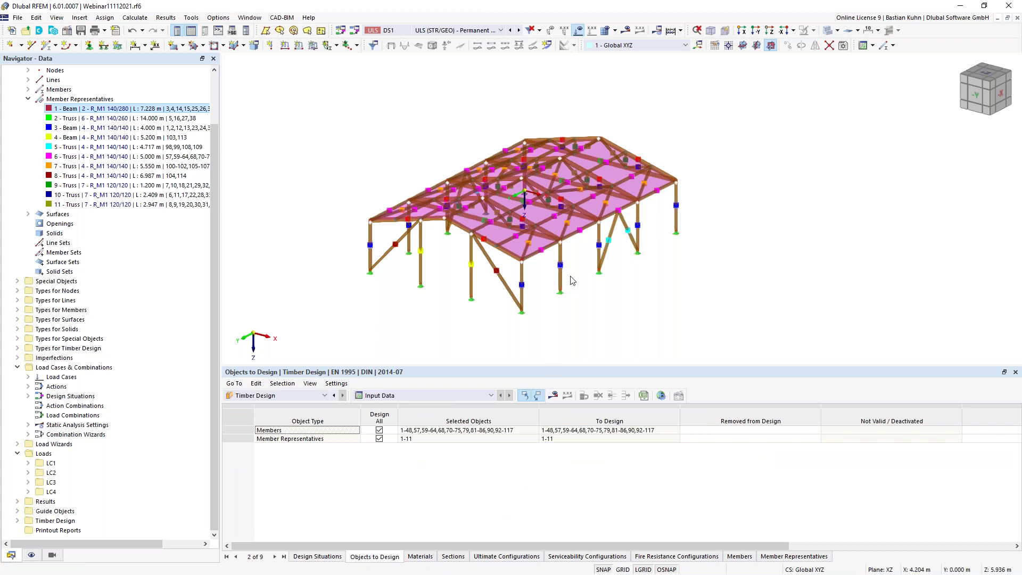
{"action": "left_click", "coordinate": [507, 556]}
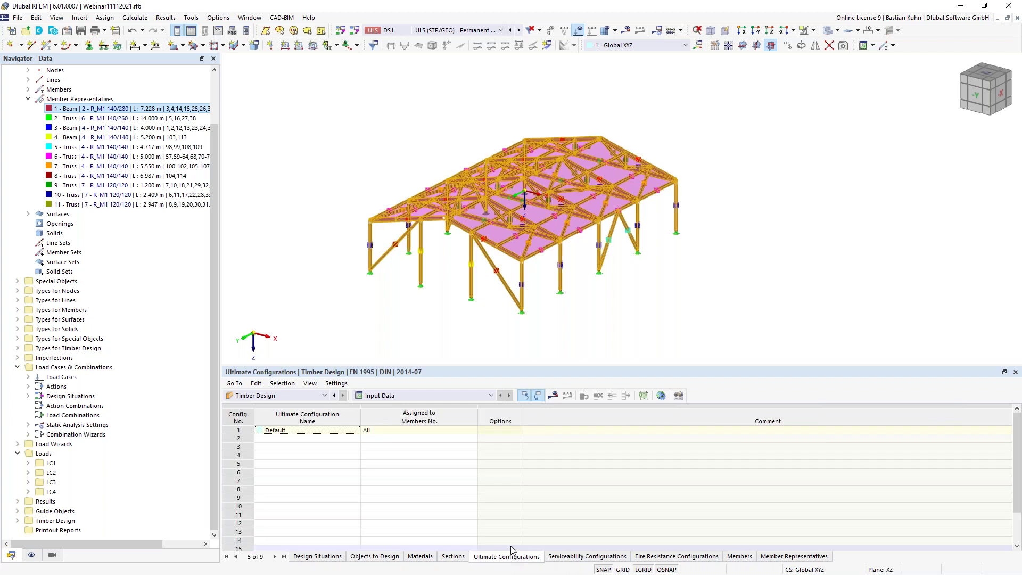
{"action": "left_click", "coordinate": [553, 395]}
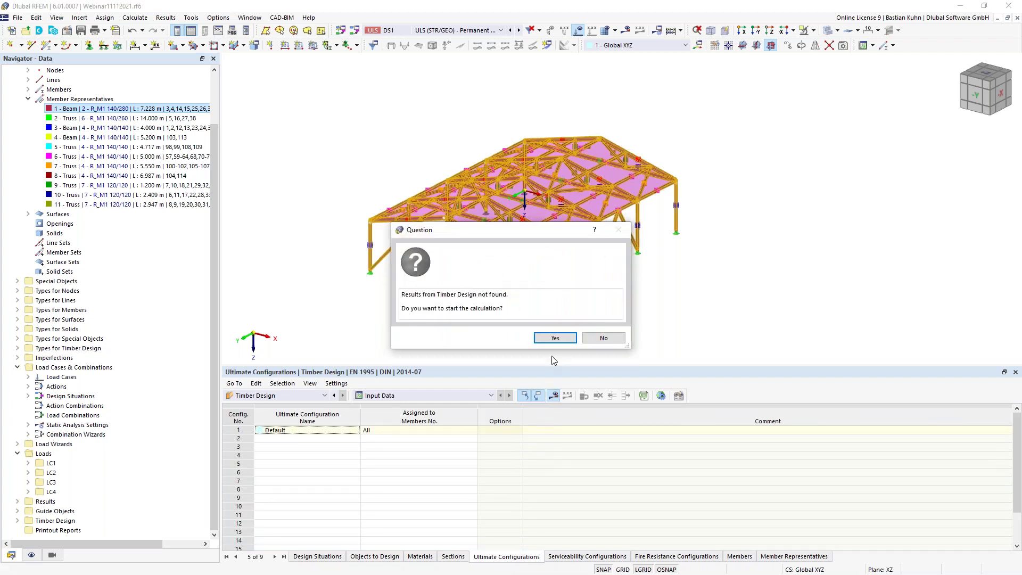
{"action": "left_click", "coordinate": [554, 338]}
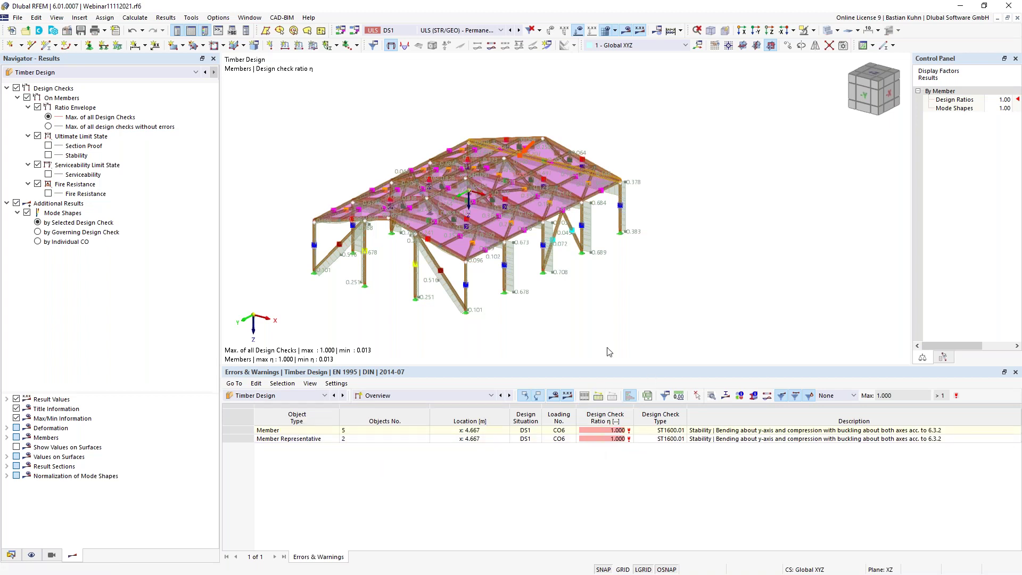
- Inspect the hall's design check results from the other side and show the design ratios on members by design situation
{"action": "middle_click_drag", "start_coordinate": [636, 303], "coordinate": [428, 292], "text": "ctrl"}
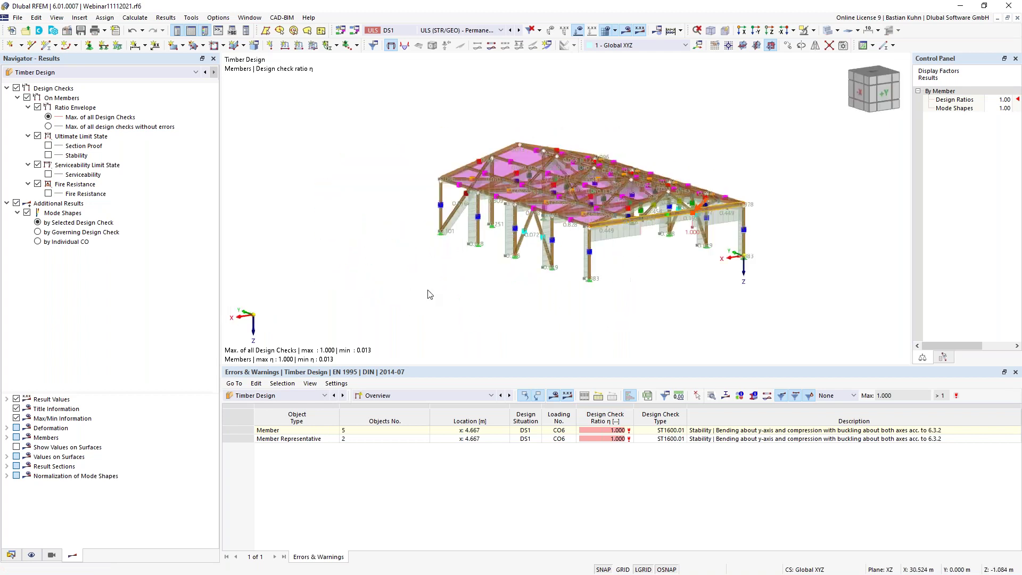
{"action": "middle_click_drag", "start_coordinate": [657, 292], "coordinate": [584, 322], "text": "ctrl"}
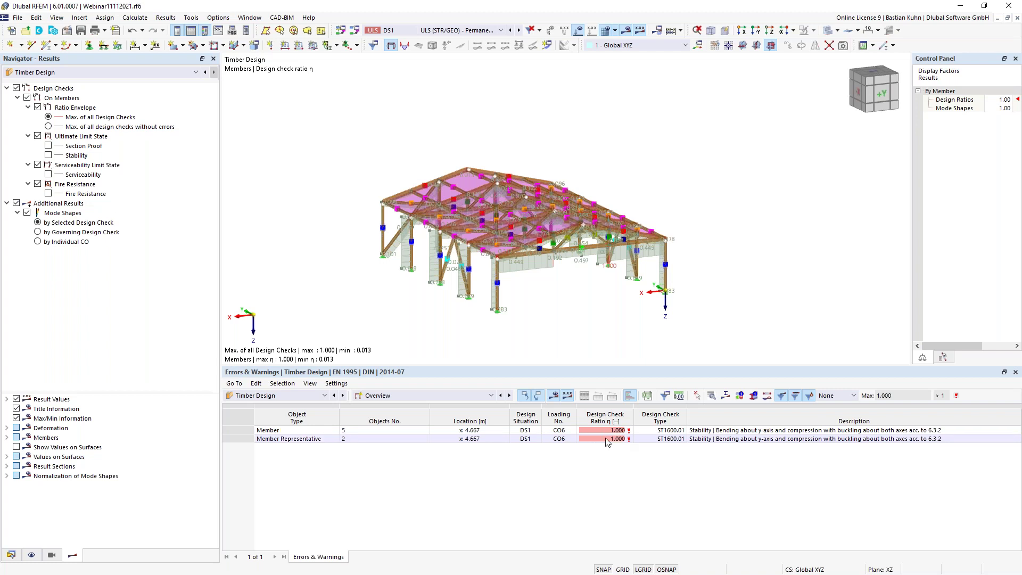
{"action": "left_click", "coordinate": [509, 395]}
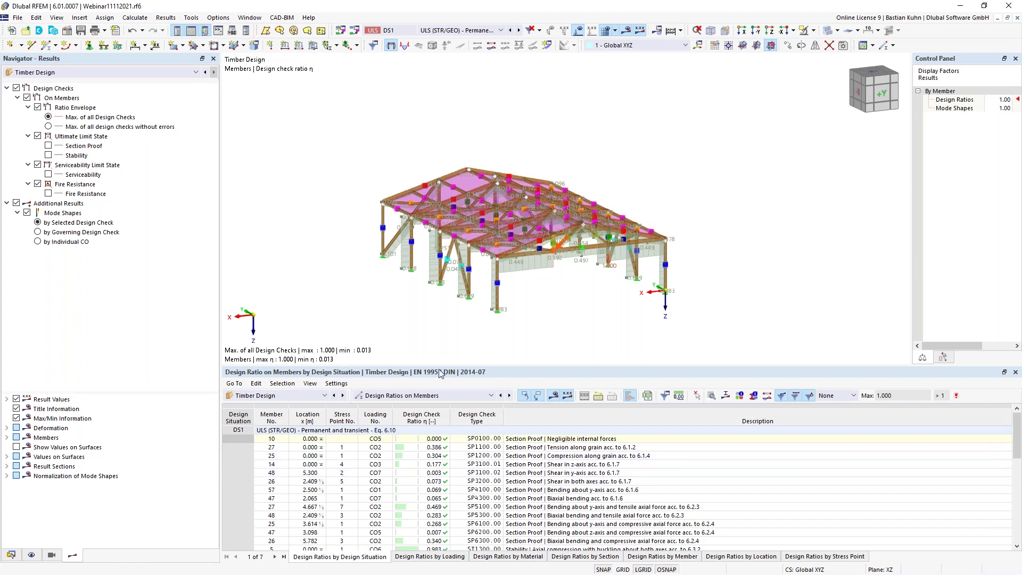
- Select the rafters of member representative 1, limit the design ratio results to them, and enlarge the results table
{"action": "mouse_move", "coordinate": [511, 288]}
{"action": "middle_mouse_down"}
{"action": "mouse_move", "coordinate": [497, 293]}
{"action": "mouse_move", "coordinate": [502, 302]}
{"action": "middle_mouse_up"}
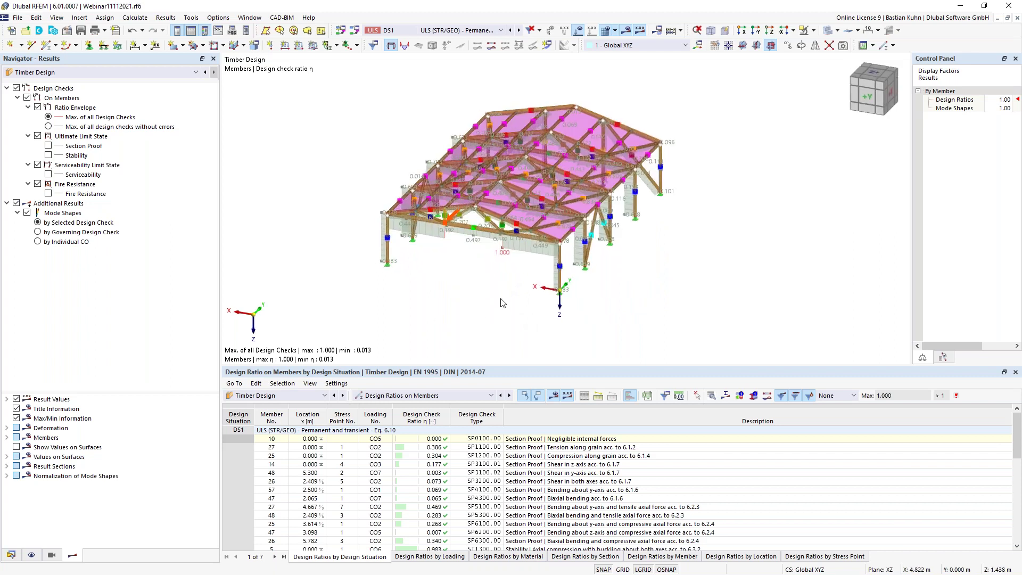
{"action": "left_click", "coordinate": [518, 228]}
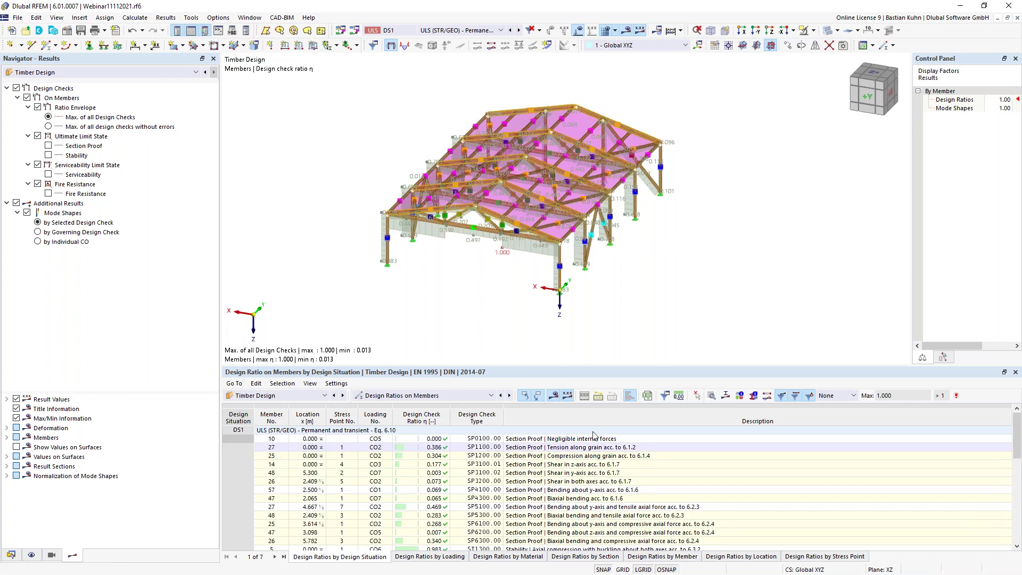
{"action": "left_click", "coordinate": [598, 399]}
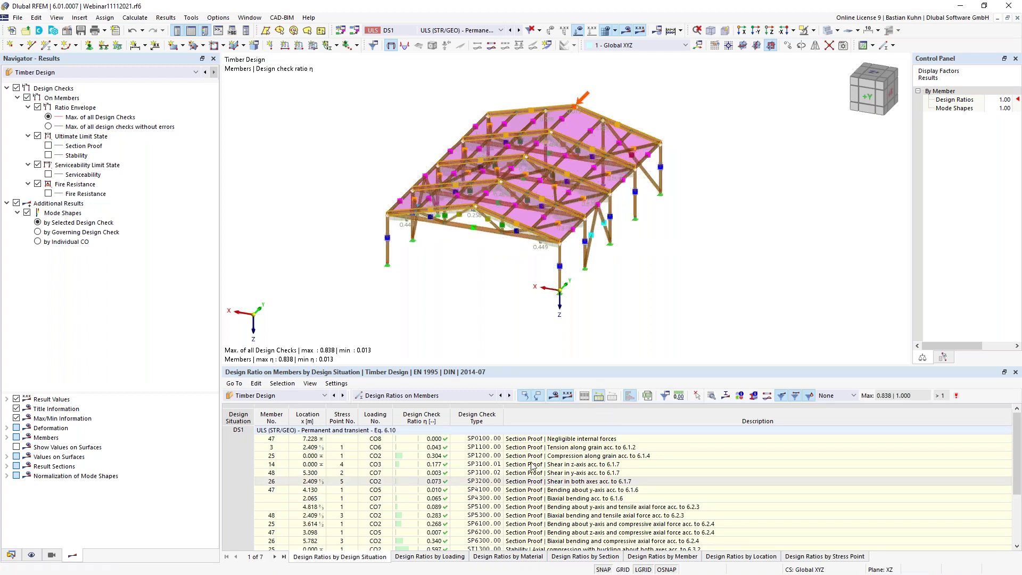
{"action": "left_click_drag", "start_coordinate": [567, 324], "coordinate": [567, 285]}
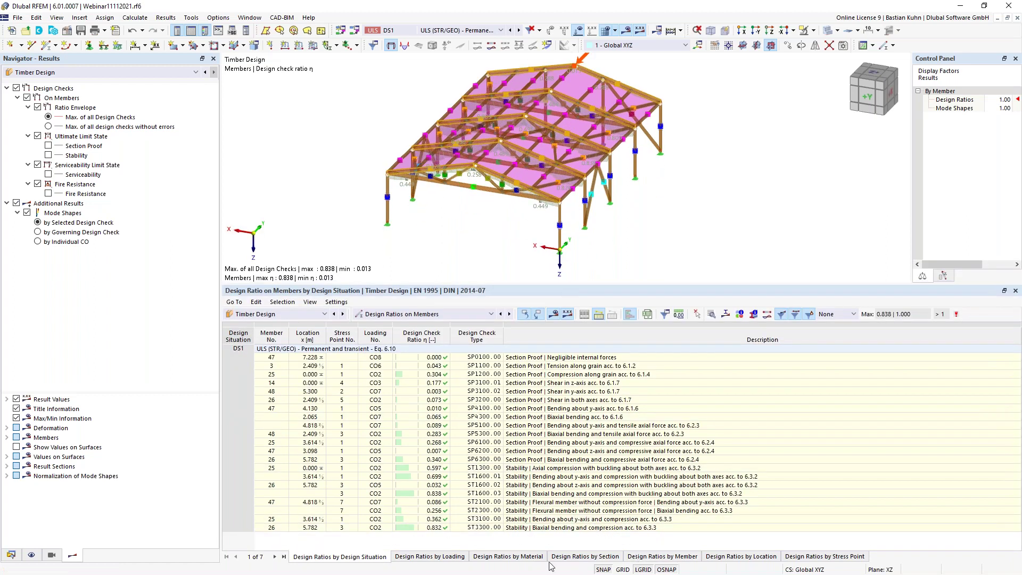
- Open the design check details of the rafters' ST3300 biaxial bending and compression stability check and review its formulas down to the design ratio
{"action": "left_click", "coordinate": [575, 529]}
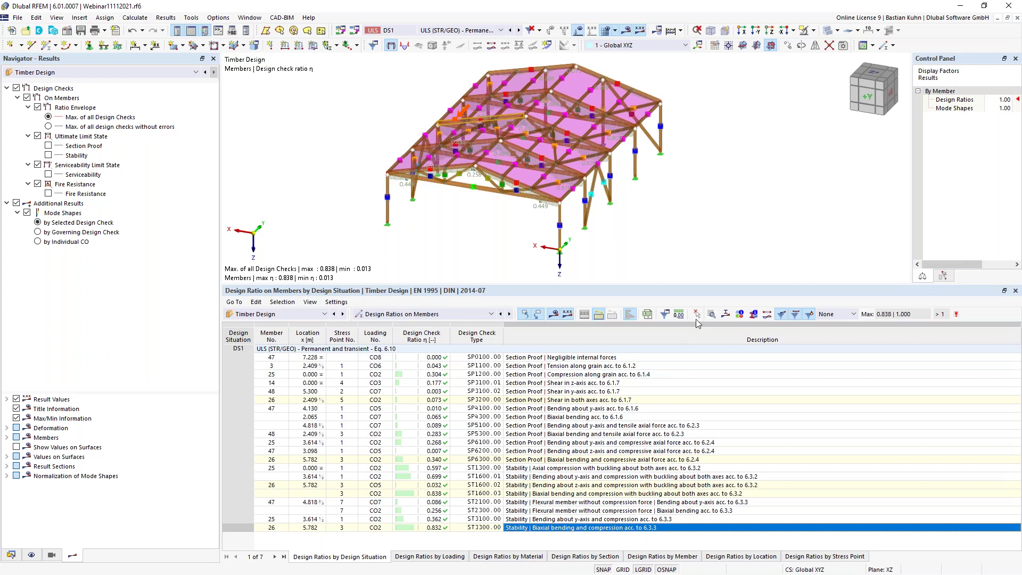
{"action": "left_click", "coordinate": [711, 314]}
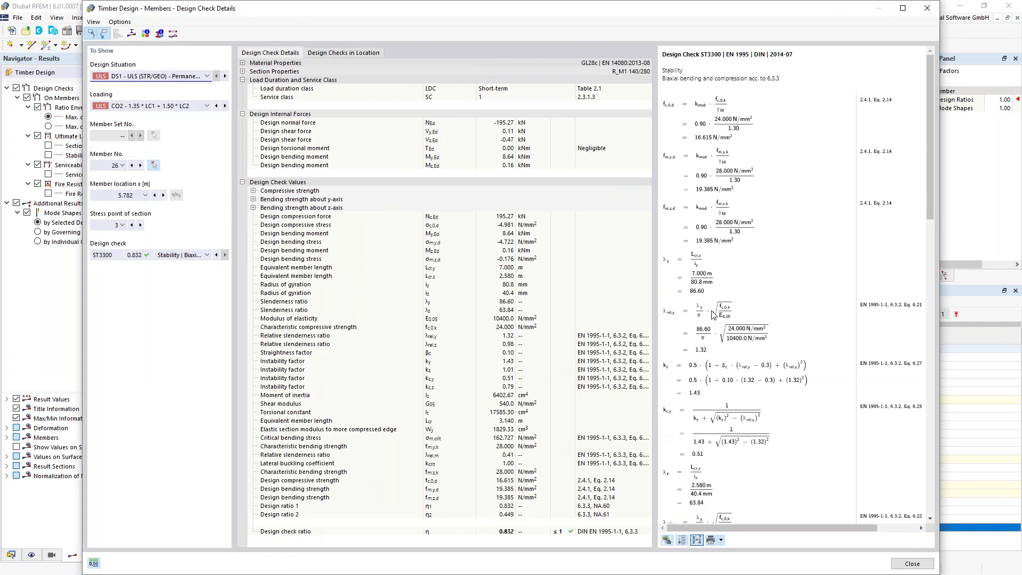
{"action": "scroll", "coordinate": [763, 155], "scroll_direction": "down", "scroll_amount": 3}
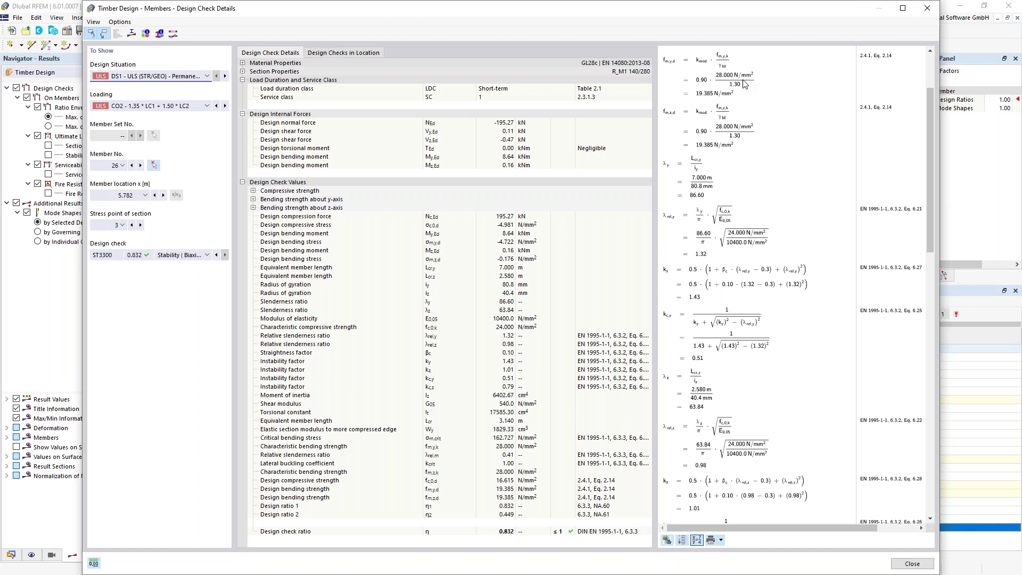
{"action": "scroll", "coordinate": [784, 118], "scroll_direction": "up", "scroll_amount": 3}
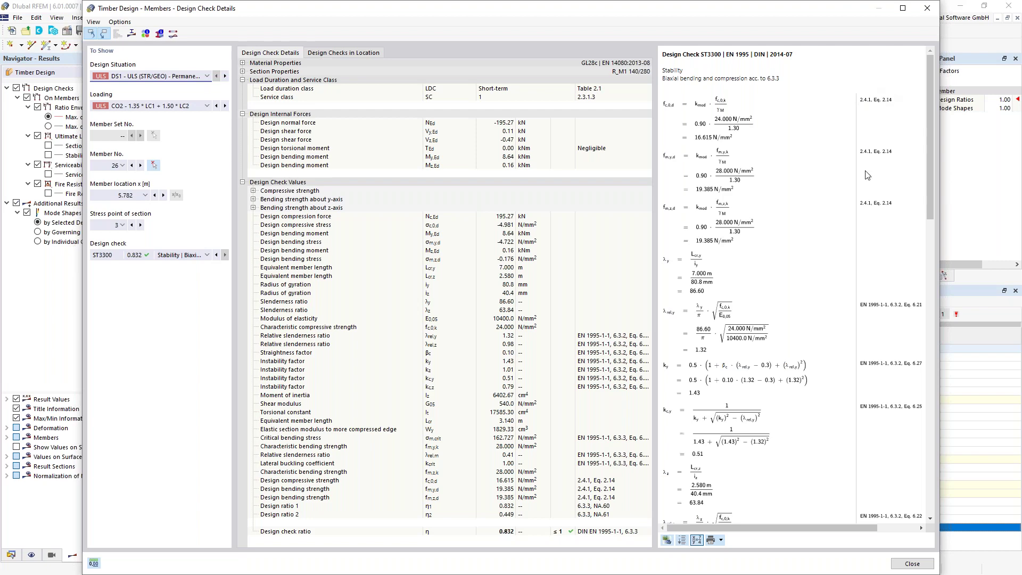
{"action": "scroll", "coordinate": [863, 194], "scroll_direction": "down", "scroll_amount": 10}
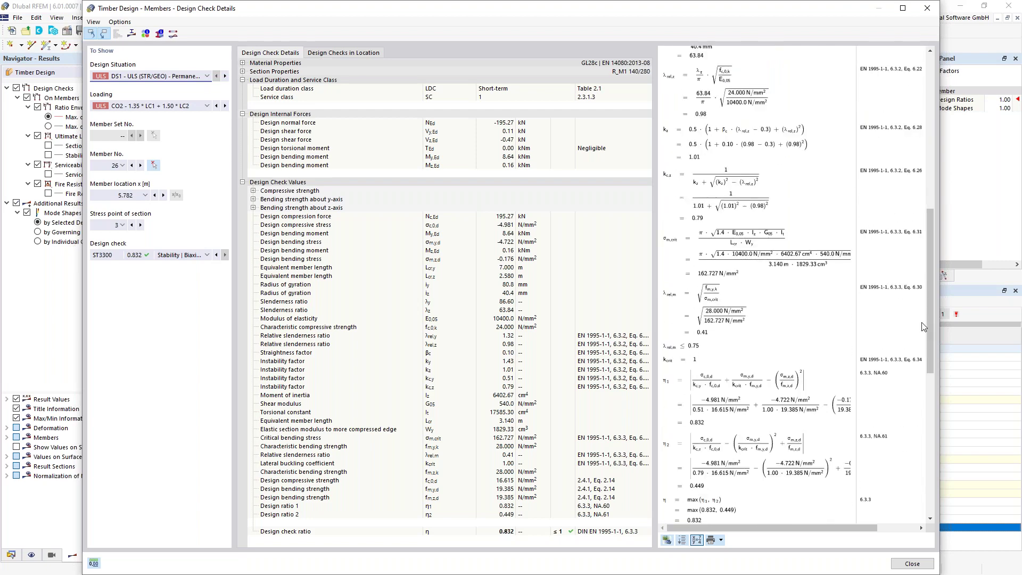
{"action": "scroll", "coordinate": [781, 393], "scroll_direction": "down", "scroll_amount": 9}
{"action": "scroll", "coordinate": [781, 393], "scroll_direction": "up", "scroll_amount": 20}
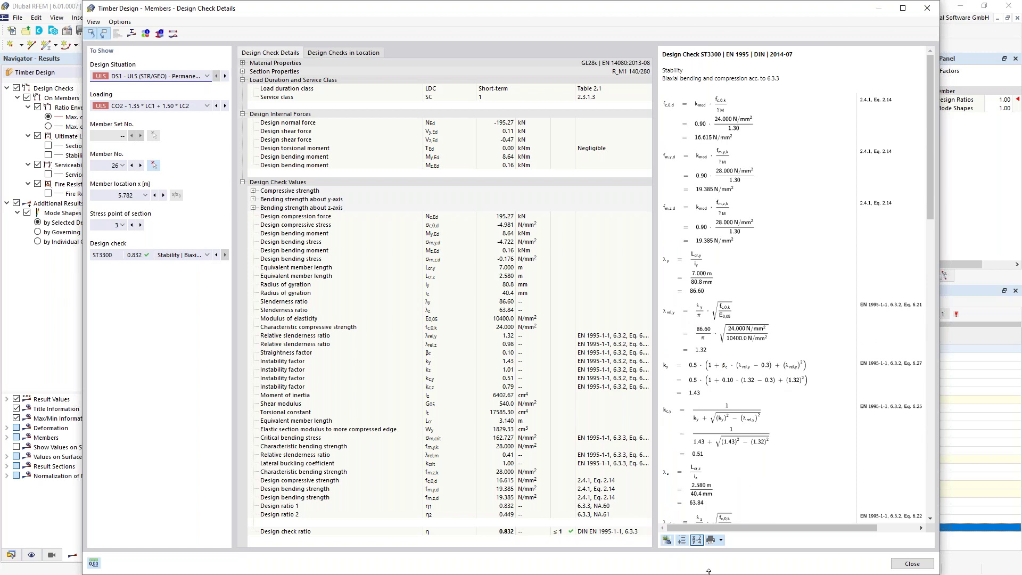
- Send the design check formulas to the printout report and deselect all report items
{"action": "left_click", "coordinate": [721, 541]}
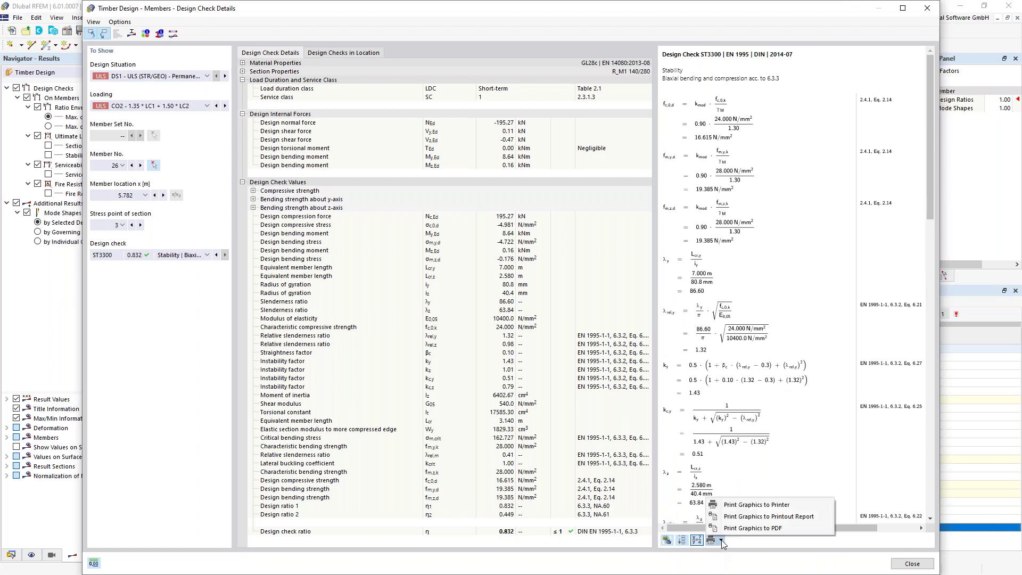
{"action": "left_click", "coordinate": [744, 517]}
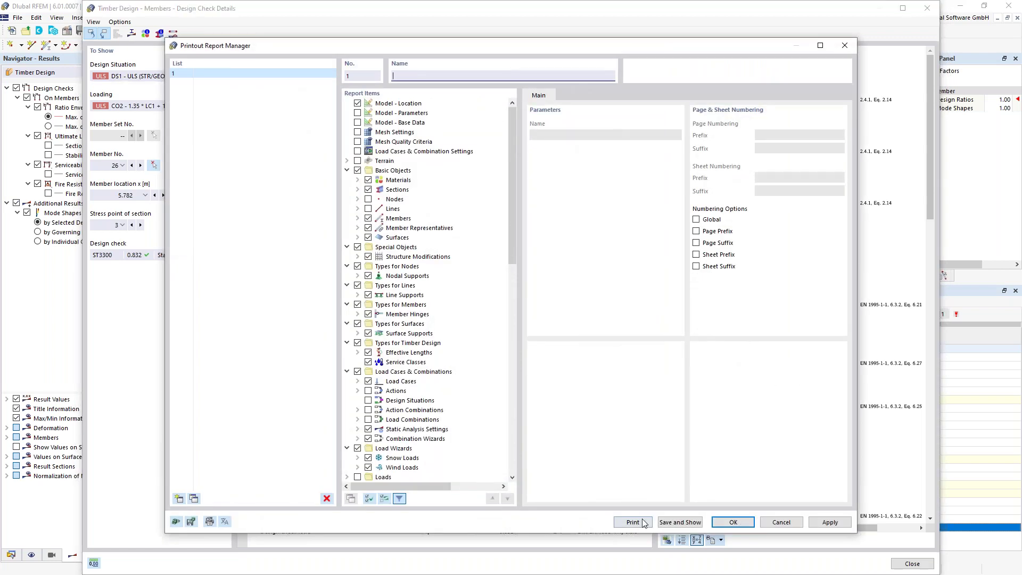
{"action": "left_click", "coordinate": [384, 499]}
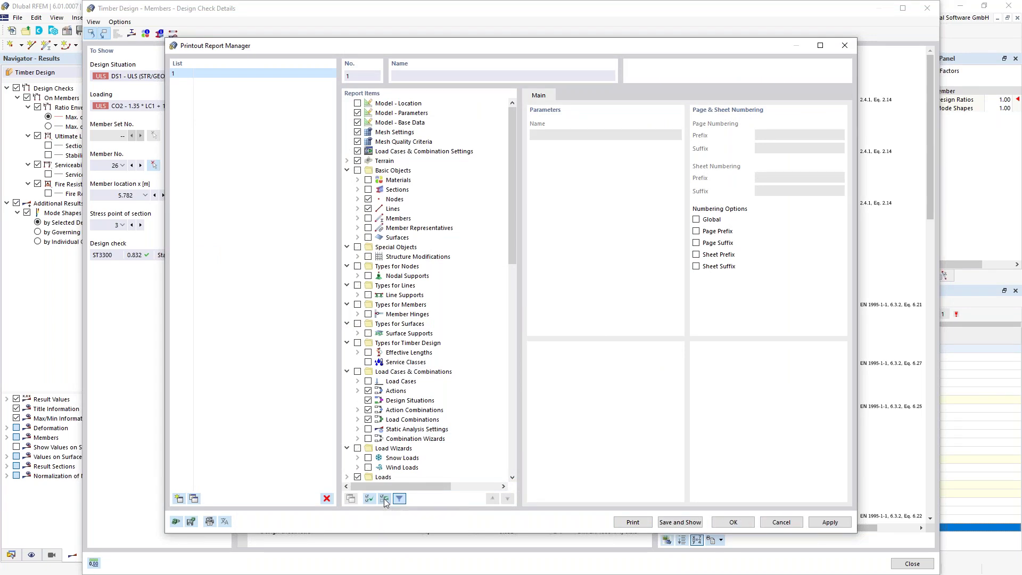
{"action": "left_click", "coordinate": [370, 498]}
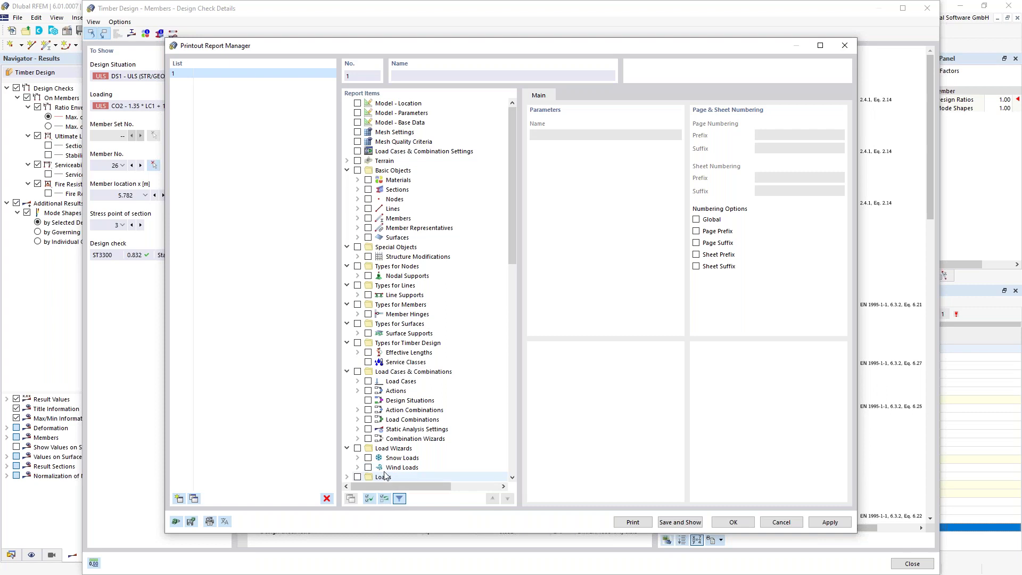
- Include Timber Design in the report with its global settings, design situations, materials and sections
{"action": "scroll", "coordinate": [400, 410], "scroll_direction": "down", "scroll_amount": 15}
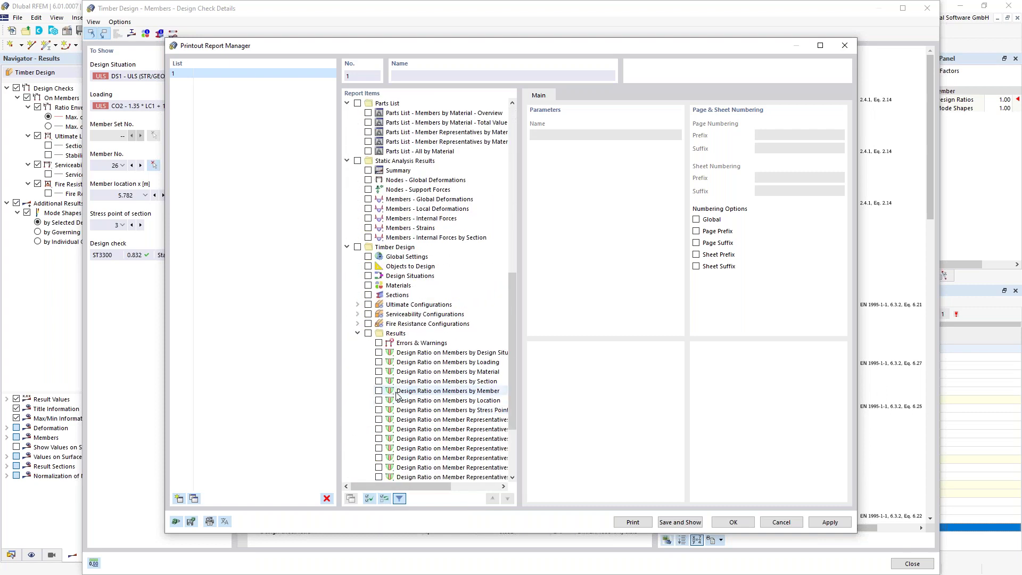
{"action": "left_click", "coordinate": [357, 247]}
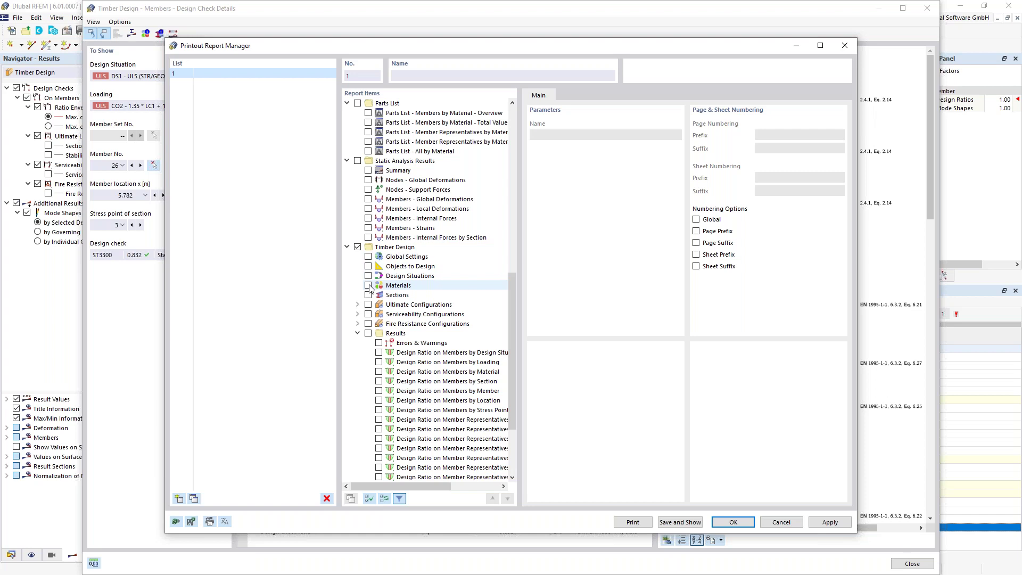
{"action": "left_click", "coordinate": [367, 257]}
{"action": "left_click", "coordinate": [368, 285]}
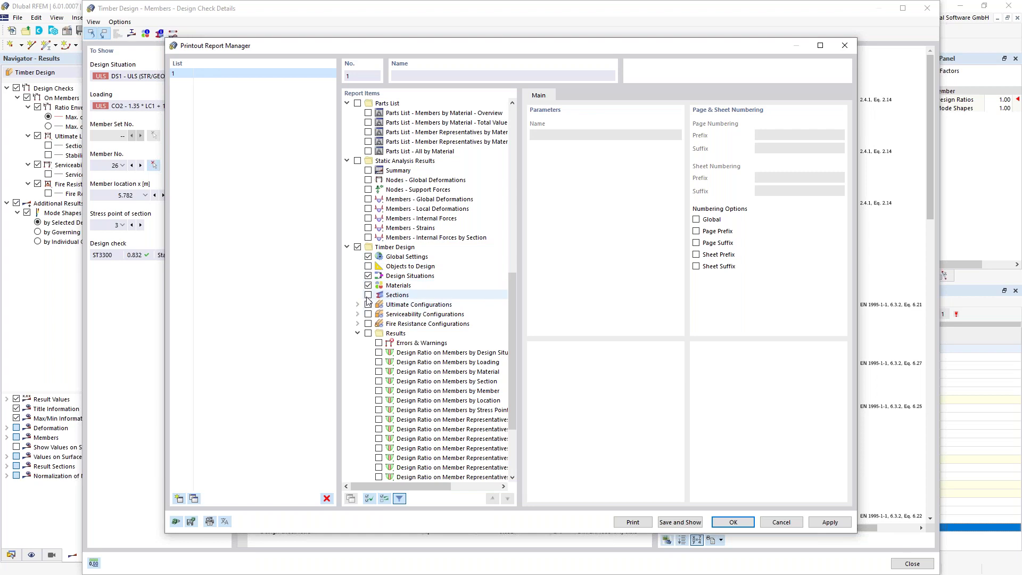
{"action": "left_click", "coordinate": [367, 296]}
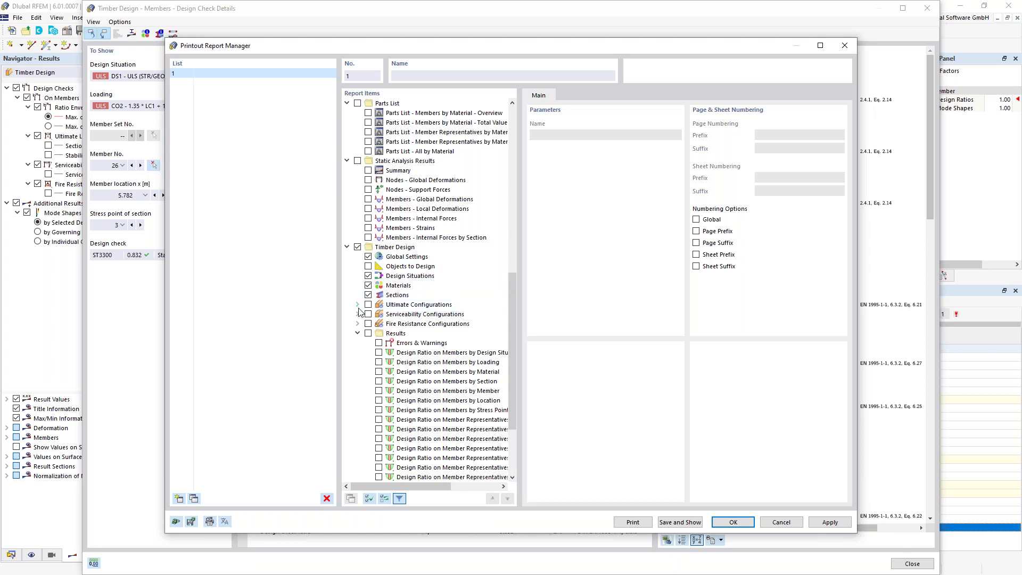
- Add the serviceability configurations and the fire resistance configurations with their settings to the Timber Design report items
{"action": "left_click", "coordinate": [367, 314]}
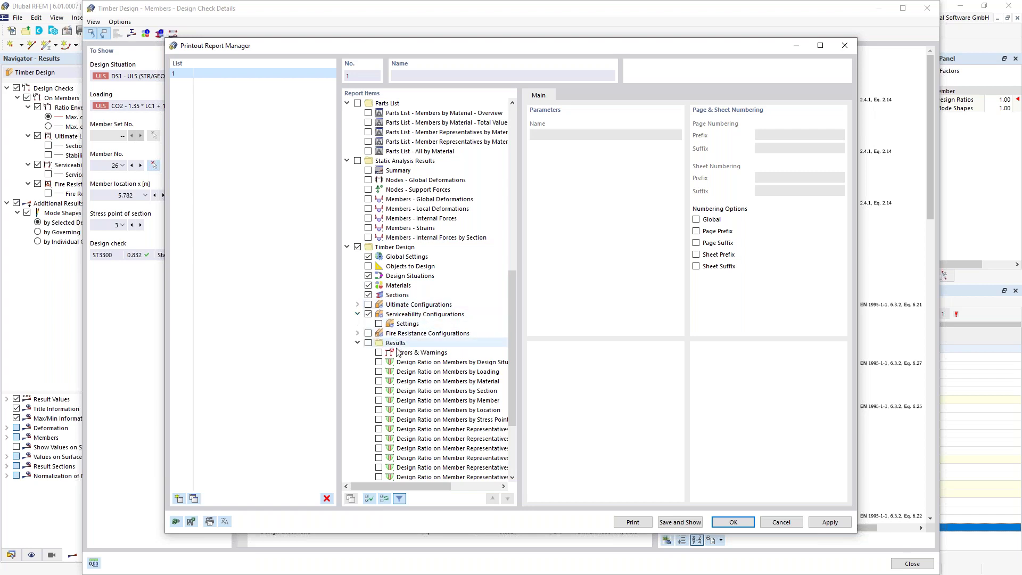
{"action": "left_click", "coordinate": [368, 333]}
{"action": "left_click", "coordinate": [379, 344]}
- Include the timber design results with the design ratios on members by design situation and by section in the report
{"action": "scroll", "coordinate": [380, 387], "scroll_direction": "down", "scroll_amount": 3}
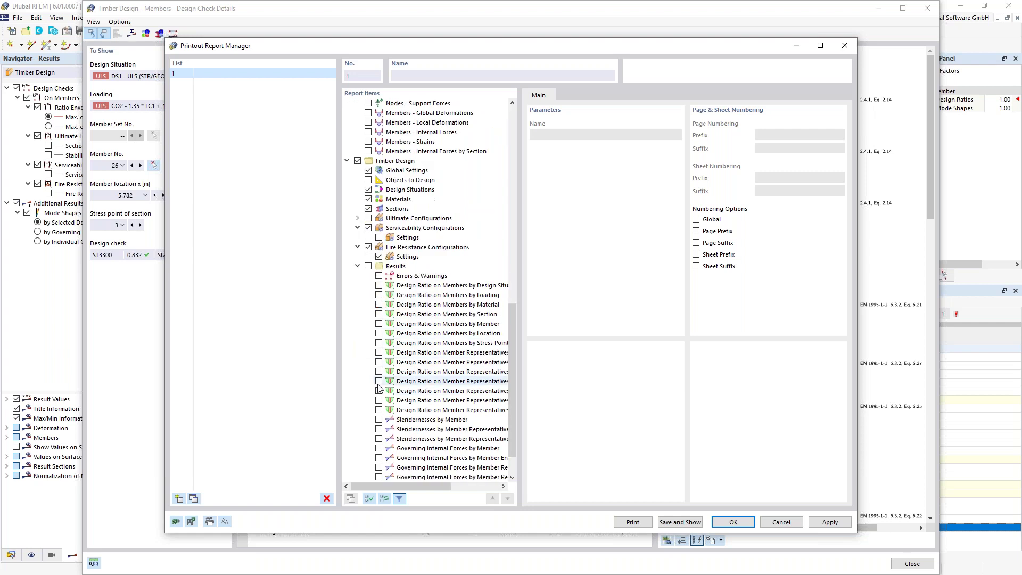
{"action": "scroll", "coordinate": [380, 387], "scroll_direction": "down", "scroll_amount": 2}
{"action": "left_click", "coordinate": [367, 228]}
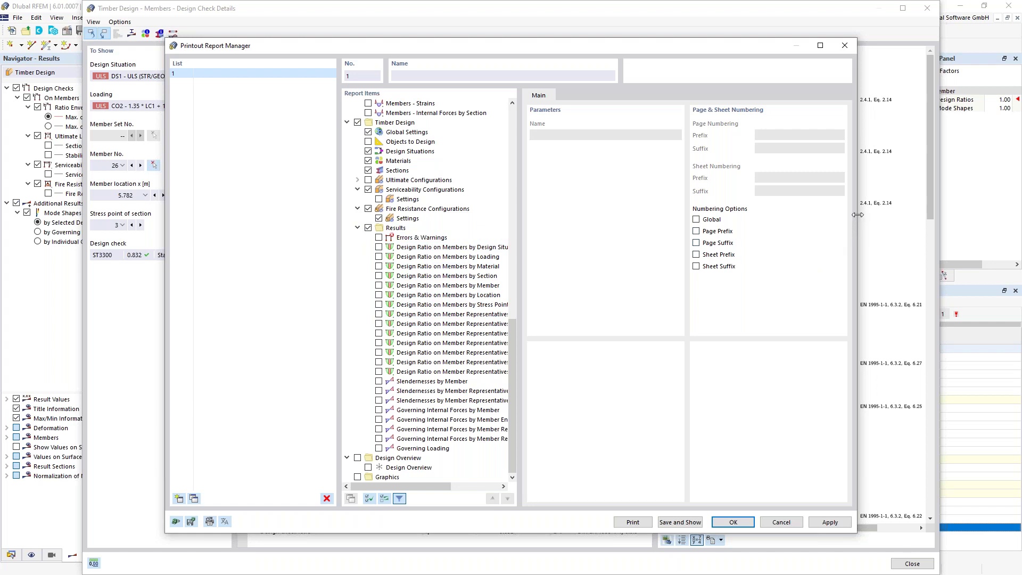
{"action": "left_click_drag", "start_coordinate": [857, 216], "coordinate": [981, 217]}
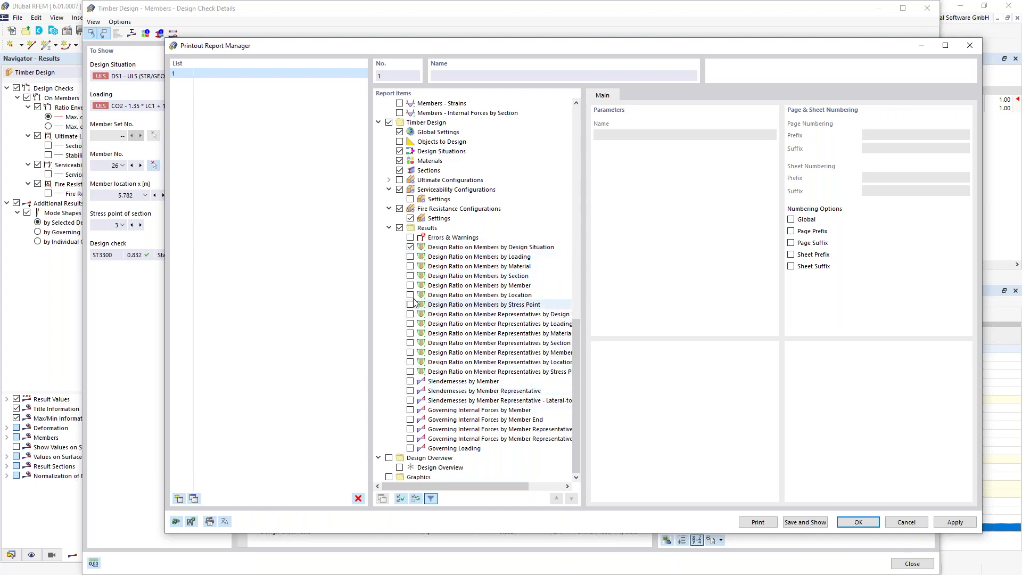
{"action": "left_click", "coordinate": [410, 276]}
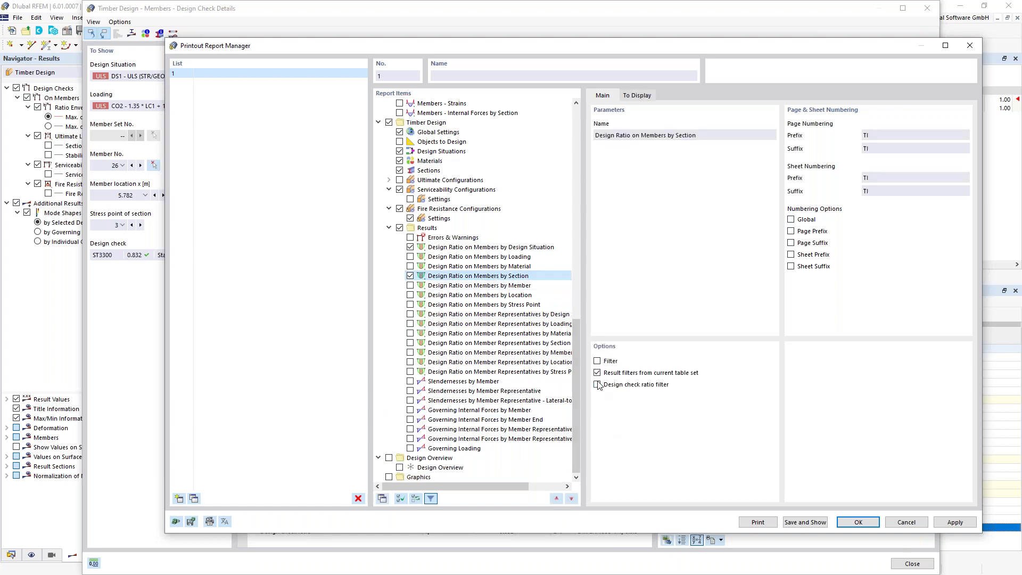
- Filter the report's design ratios by section with a user-defined ratio of 0,6, accept the printout report and close the check details
{"action": "left_click", "coordinate": [597, 385]}
{"action": "left_click", "coordinate": [824, 372]}
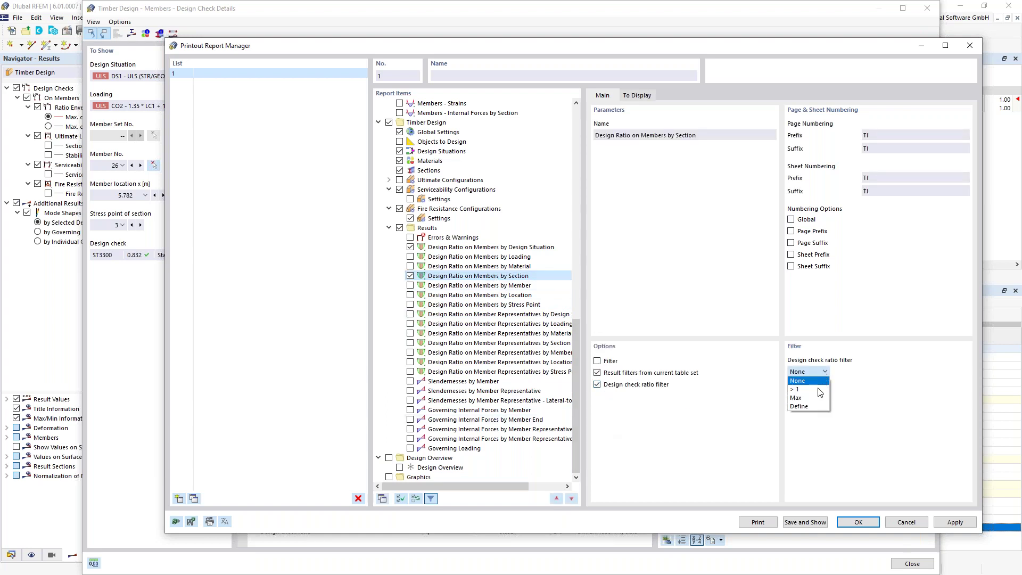
{"action": "left_click", "coordinate": [814, 403]}
{"action": "type", "text": "0,6"}
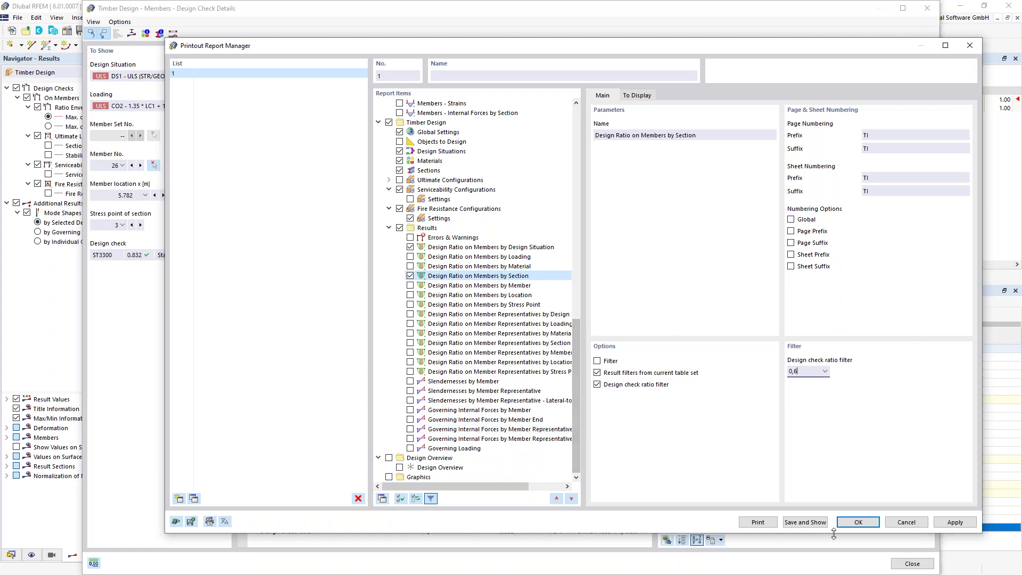
{"action": "left_click", "coordinate": [858, 522]}
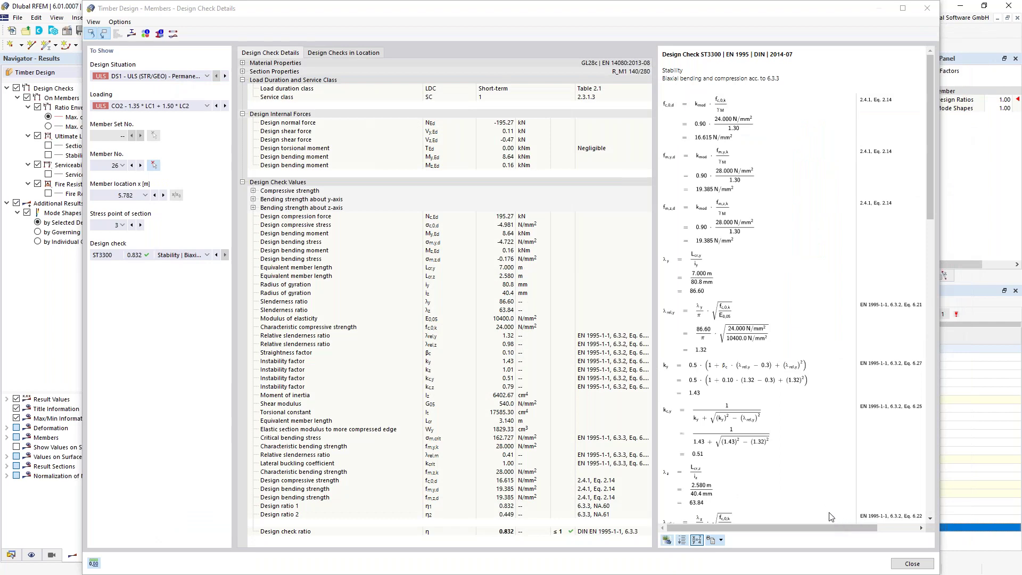
{"action": "left_click", "coordinate": [907, 568]}
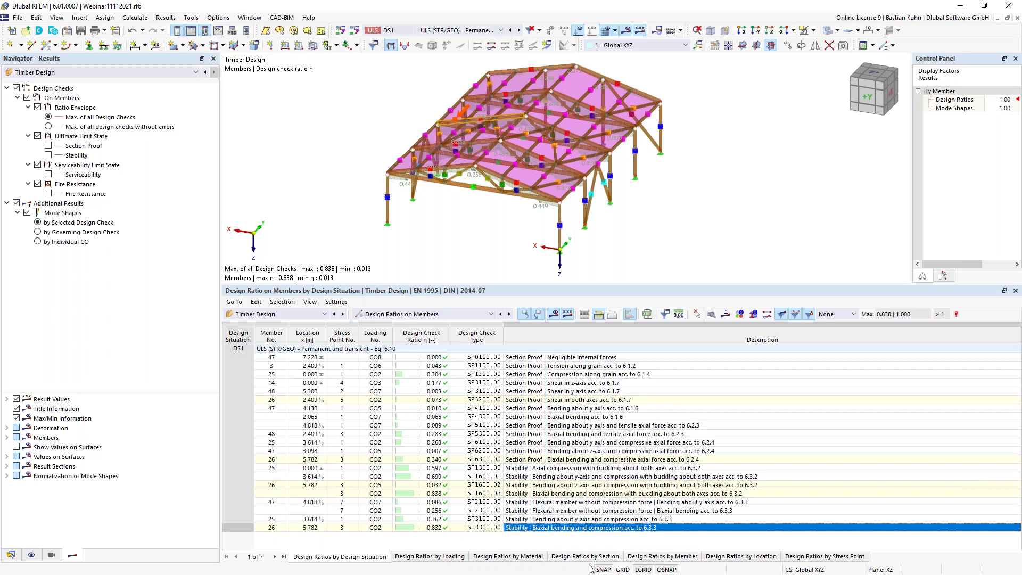
- Compare the rafters' design ratios by member and by section, limit the results to the R_M1 140/260 bottom beams and inspect their ST1600.01 check
{"action": "left_click", "coordinate": [654, 558]}
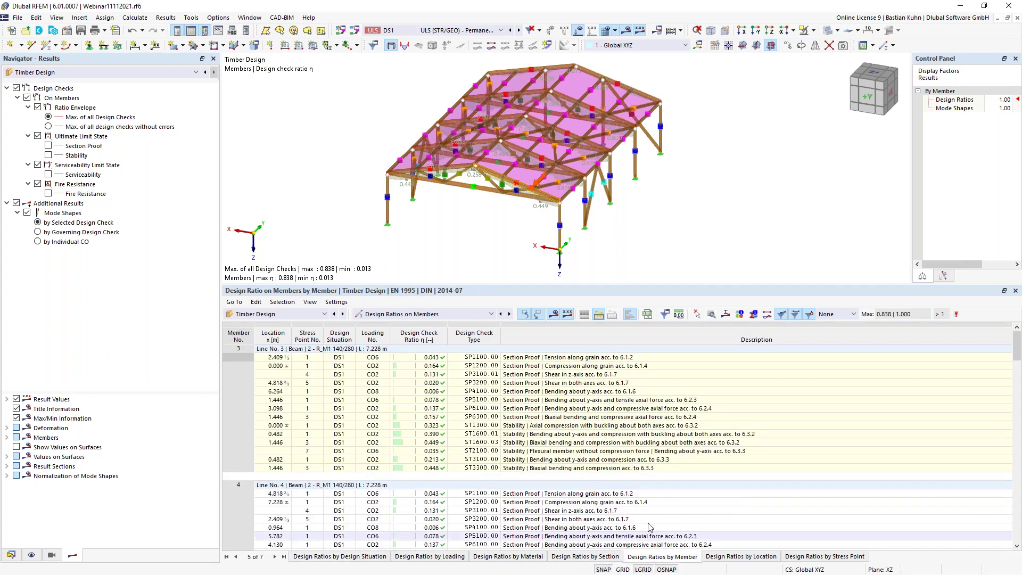
{"action": "left_click", "coordinate": [585, 557]}
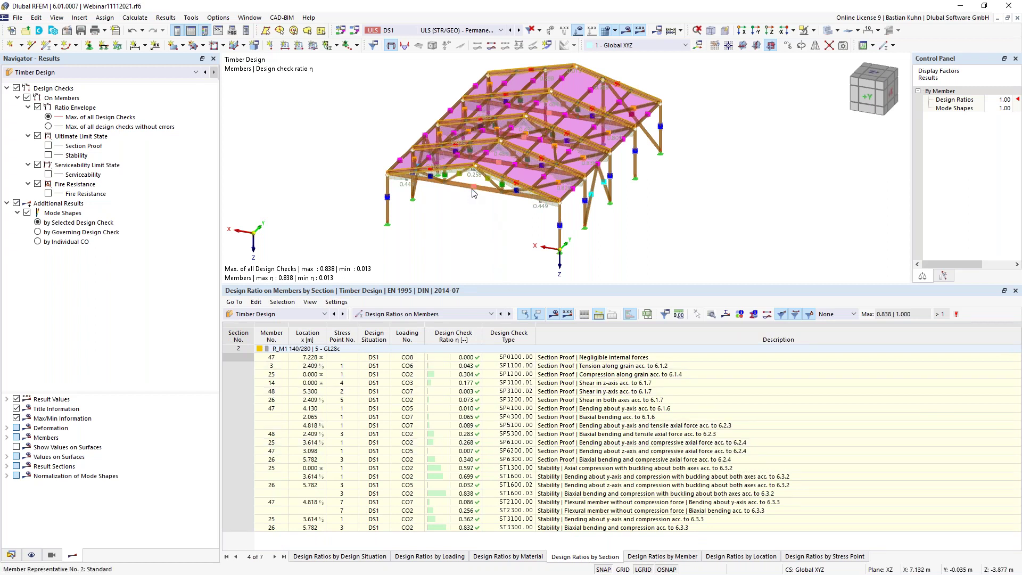
{"action": "middle_click_drag", "start_coordinate": [477, 219], "coordinate": [484, 213]}
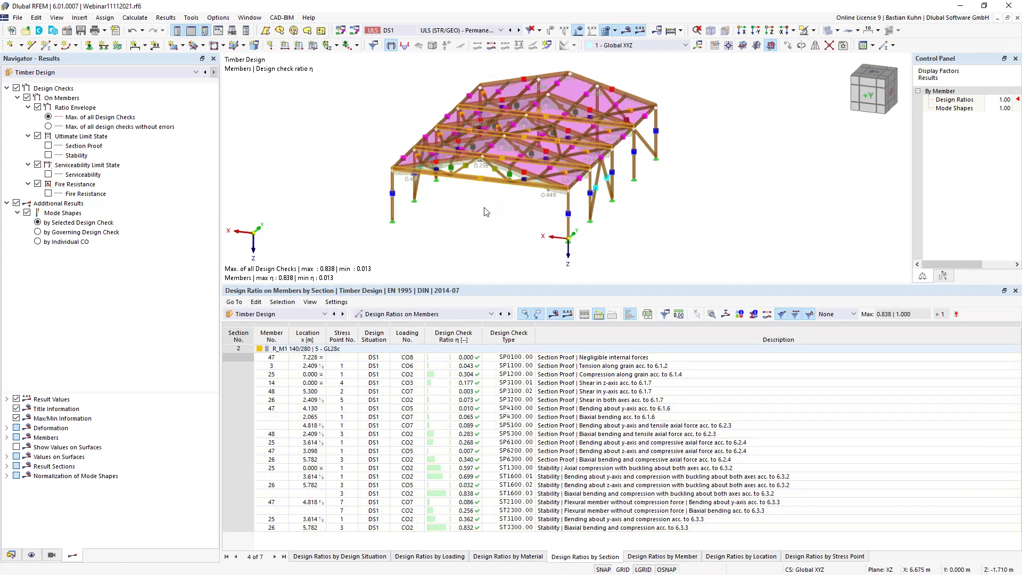
{"action": "left_click", "coordinate": [598, 314]}
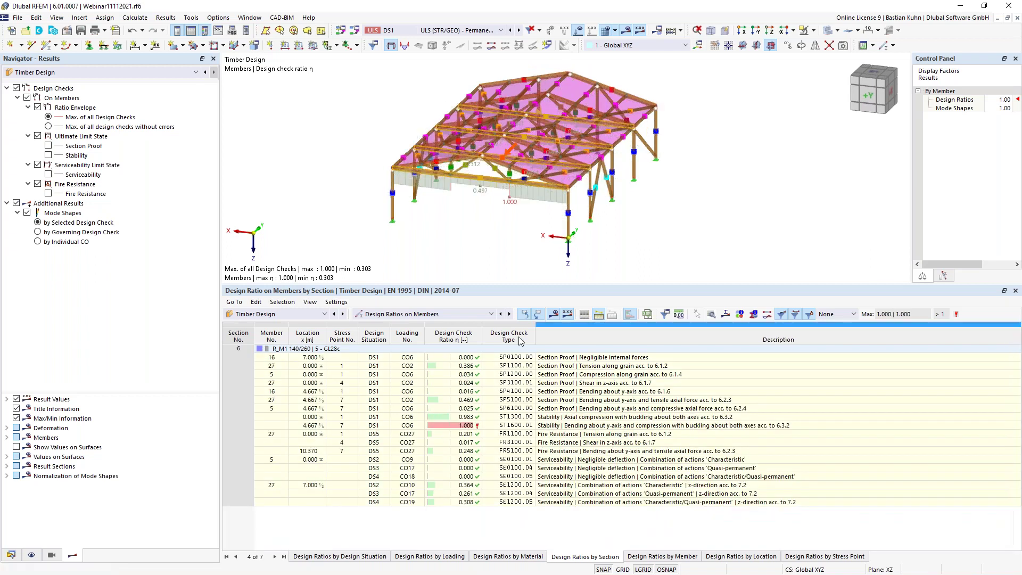
{"action": "left_click", "coordinate": [559, 426]}
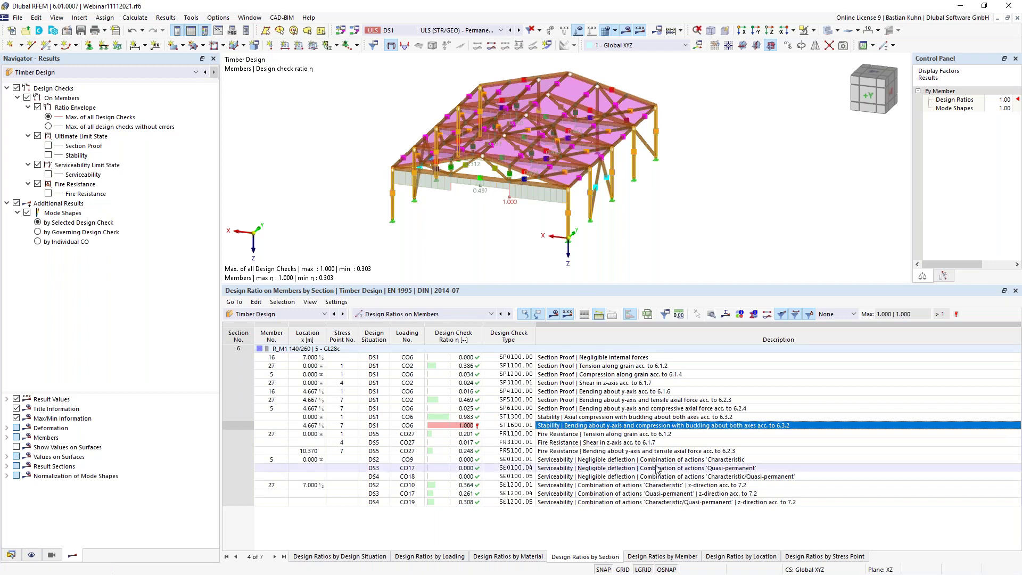
- Limit the design ratios by section to the R_M1 140/140 columns and locate their ST1300 axial compression stability check in the model
{"action": "left_click", "coordinate": [598, 314]}
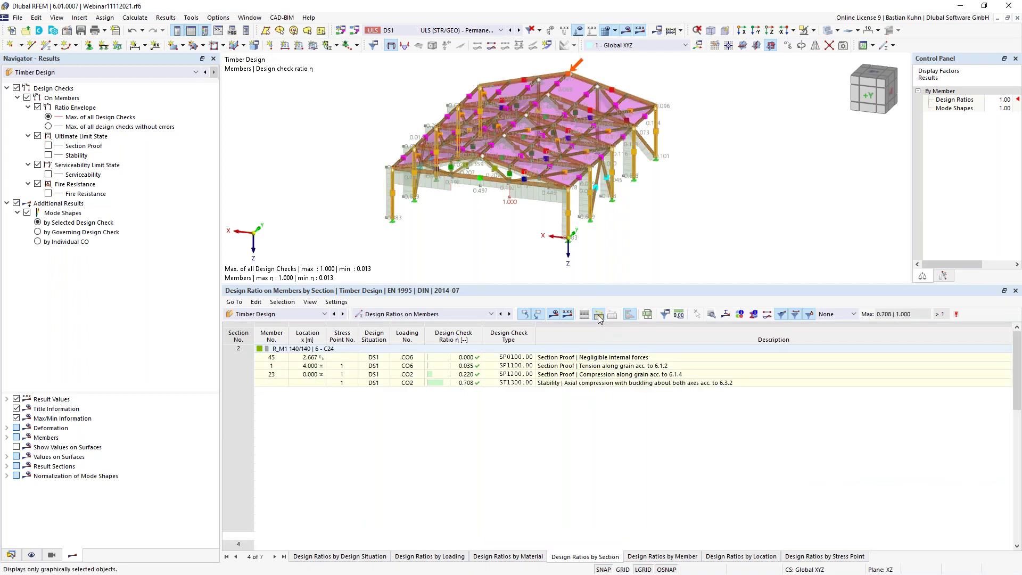
{"action": "left_click", "coordinate": [467, 384]}
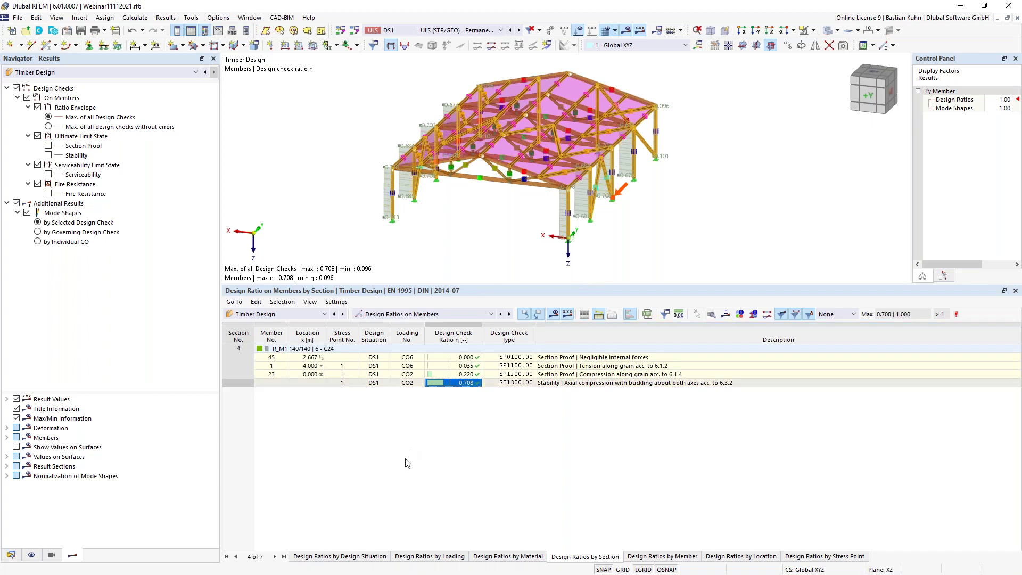
{"action": "middle_click_drag", "start_coordinate": [436, 244], "coordinate": [477, 201], "text": "ctrl"}
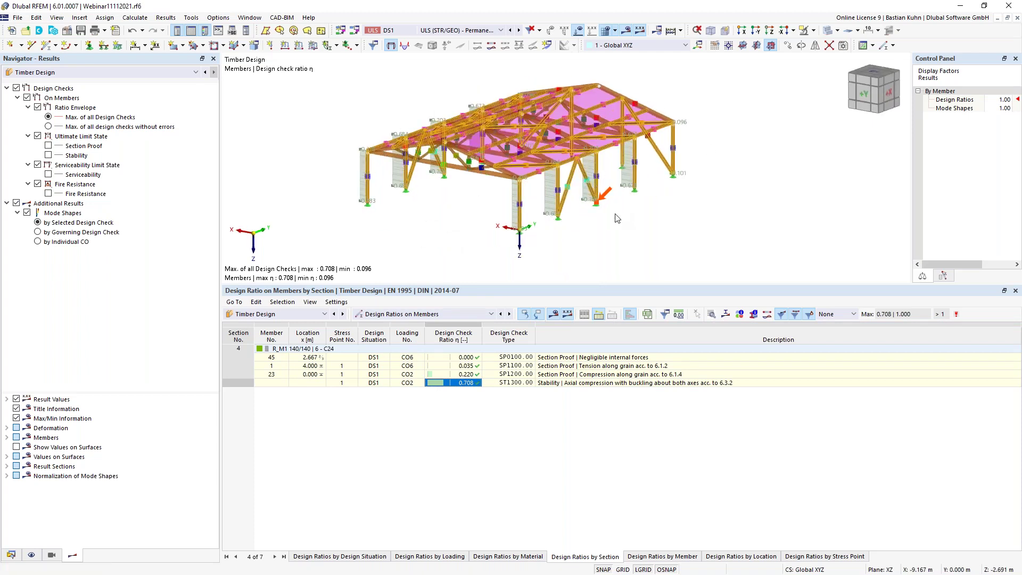
{"action": "middle_click_drag", "start_coordinate": [465, 228], "coordinate": [540, 214]}
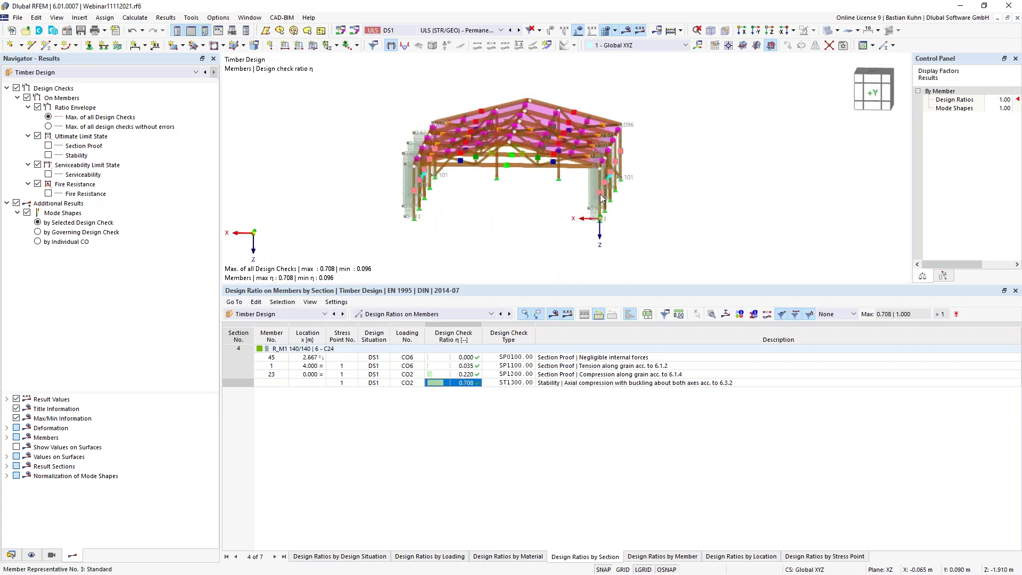
- View the hall from its long side and hide the member representatives in the model display
{"action": "mouse_move", "coordinate": [604, 218]}
{"action": "middle_mouse_down", "text": "ctrl"}
{"action": "mouse_move", "coordinate": [456, 228]}
{"action": "mouse_move", "coordinate": [557, 212]}
{"action": "mouse_move", "coordinate": [605, 221]}
{"action": "middle_mouse_up", "text": "ctrl"}
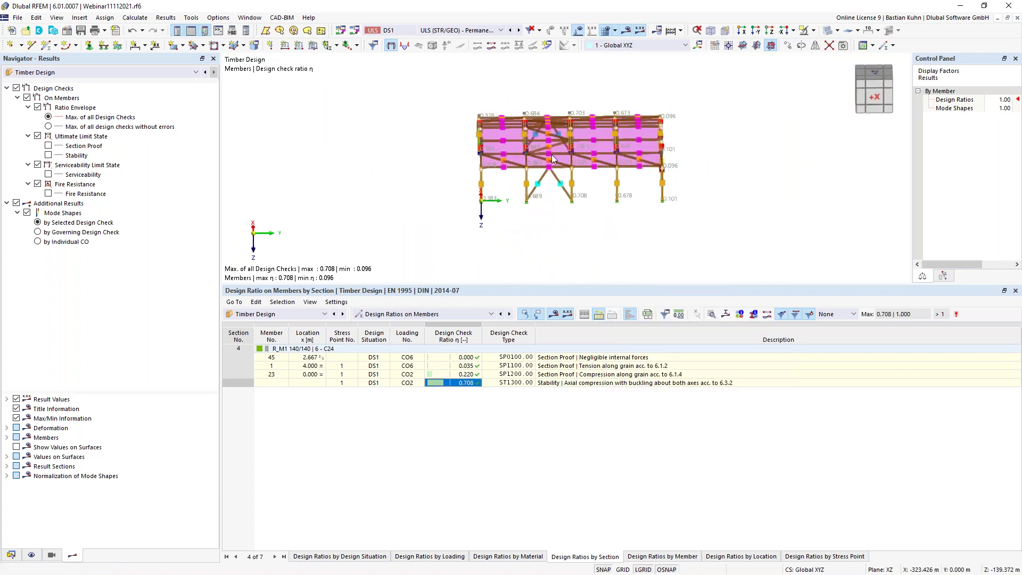
{"action": "left_click", "coordinate": [31, 555]}
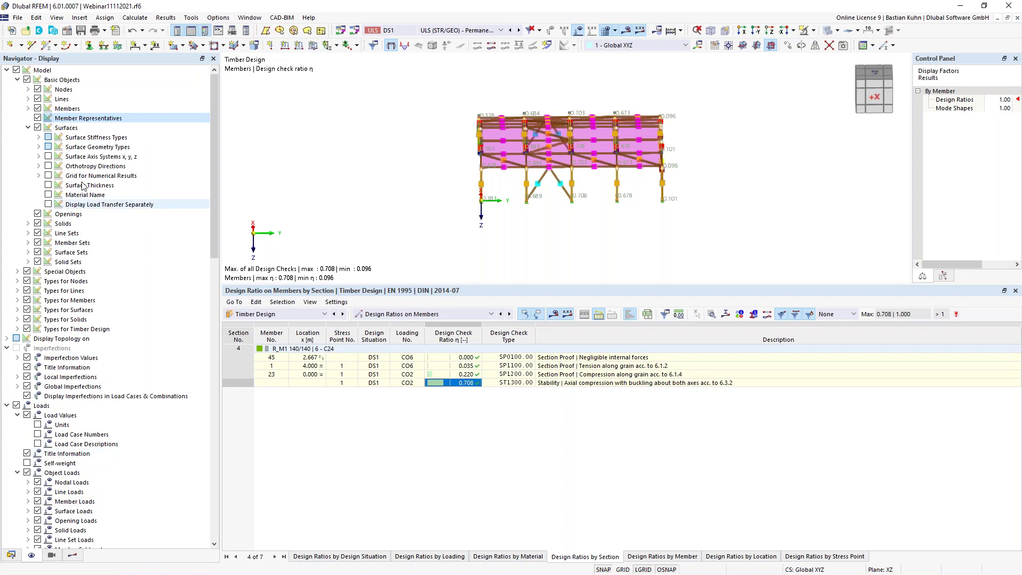
{"action": "left_click", "coordinate": [37, 118]}
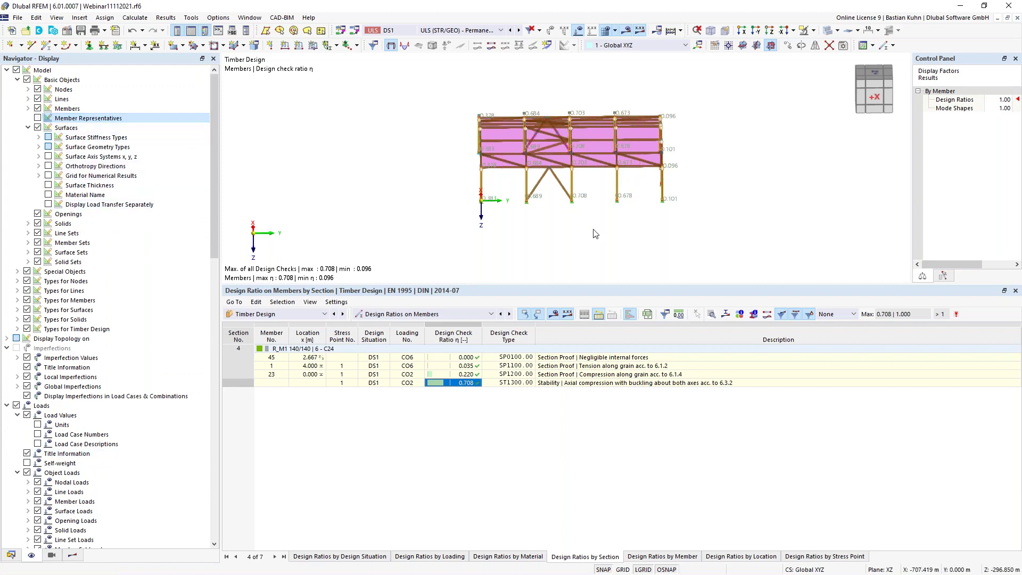
- Isolate the selected transverse frame next to the hall's end in visibility mode and view it from the front in the -Y direction
{"action": "left_click", "coordinate": [618, 147]}
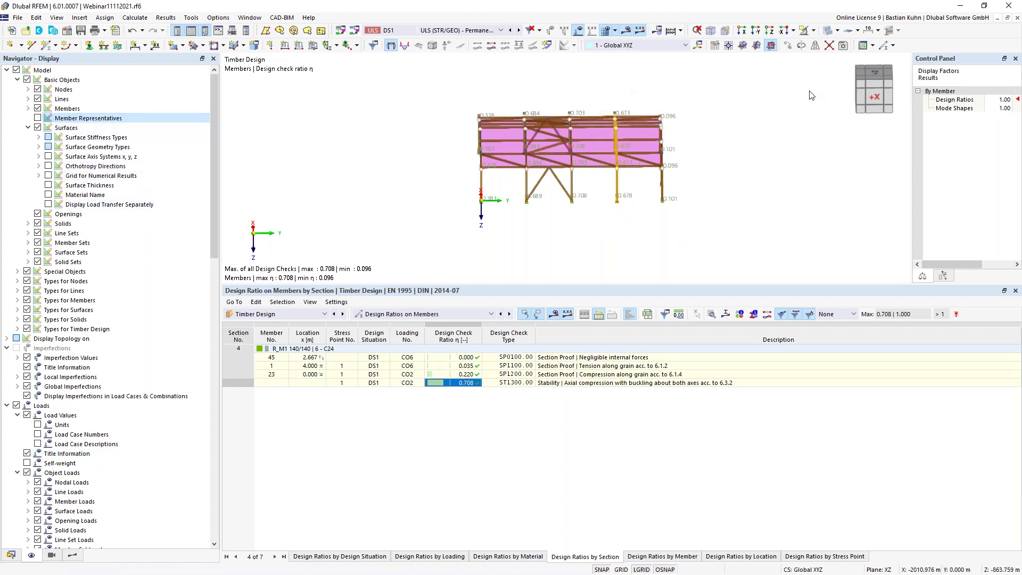
{"action": "left_click", "coordinate": [810, 47]}
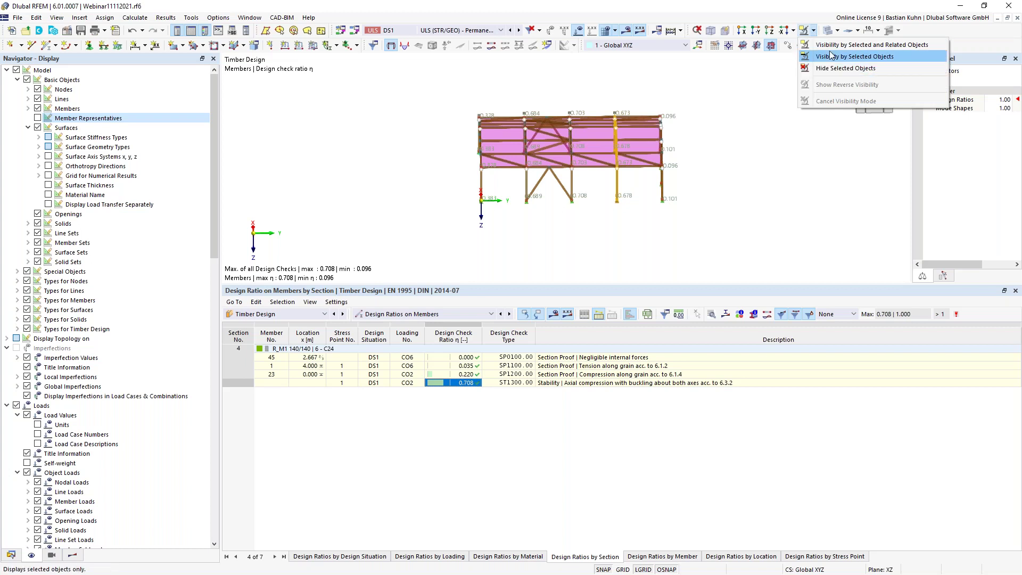
{"action": "left_click", "coordinate": [873, 62]}
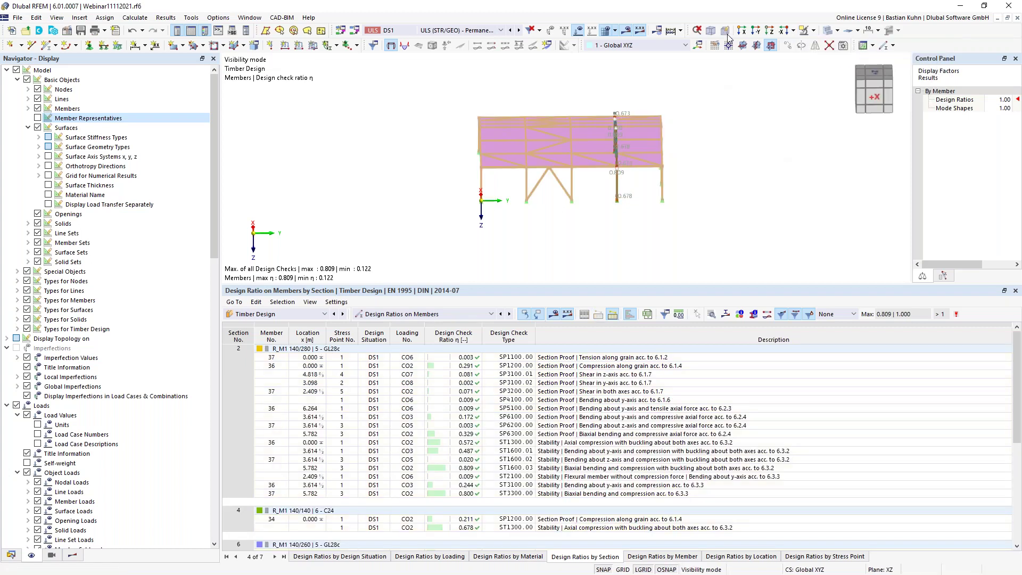
{"action": "left_click", "coordinate": [756, 31]}
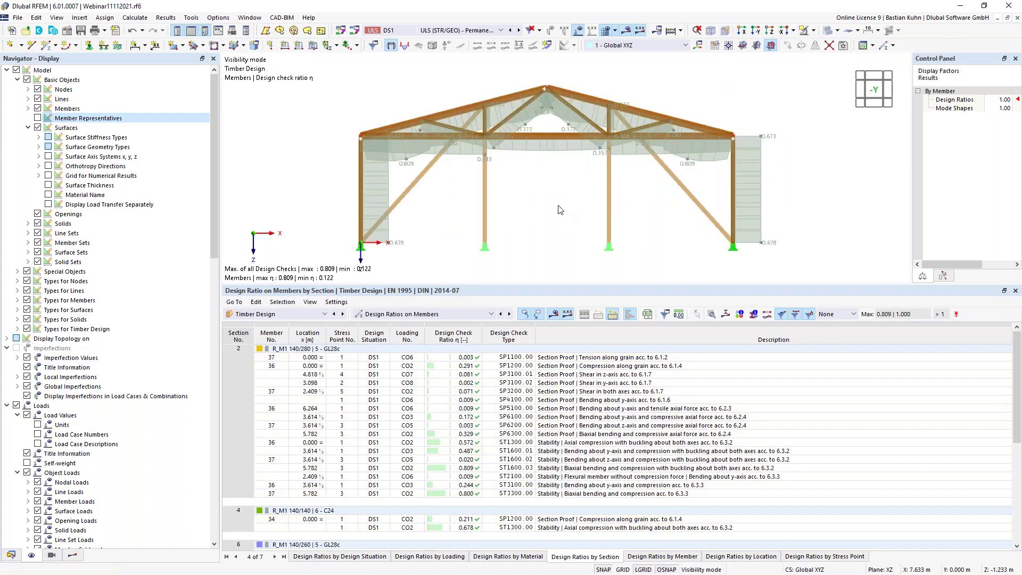
{"action": "scroll", "coordinate": [559, 181], "scroll_direction": "up", "scroll_amount": 1}
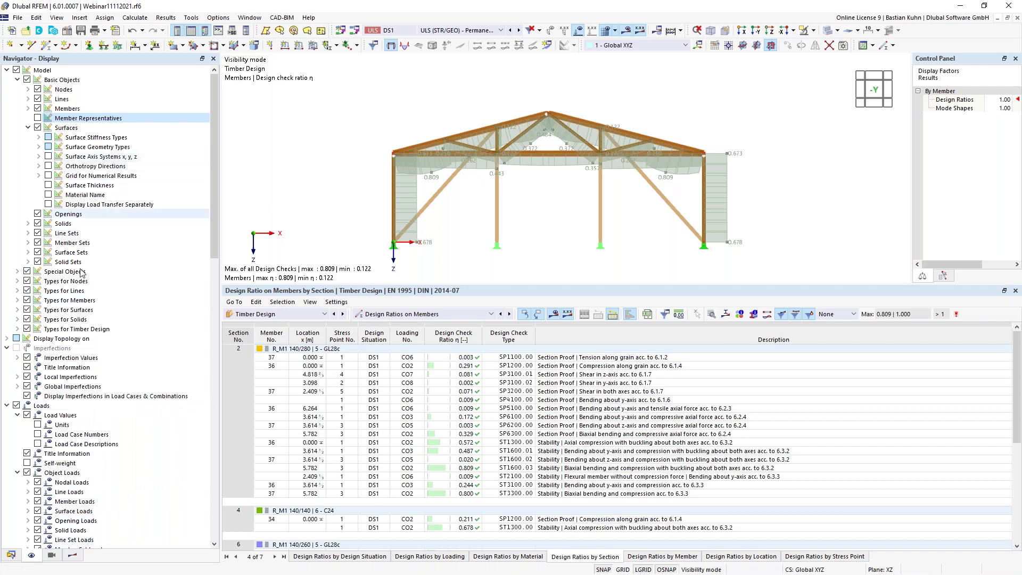
- Switch to the static analysis results and display the frame's axial forces N for design situation DS1 instead of the global deformations
{"action": "left_click", "coordinate": [73, 555]}
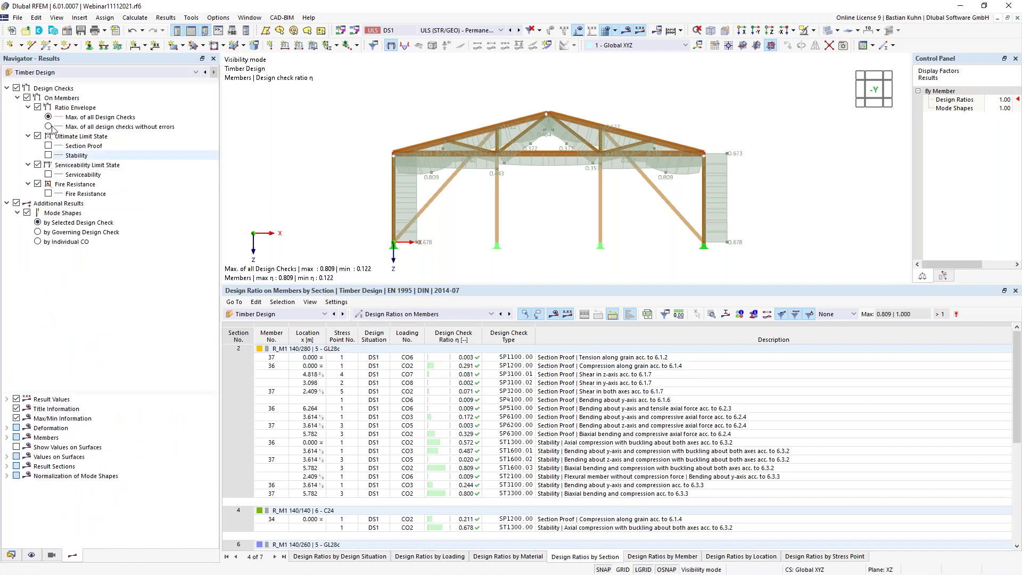
{"action": "left_click", "coordinate": [79, 72]}
{"action": "left_click", "coordinate": [79, 81]}
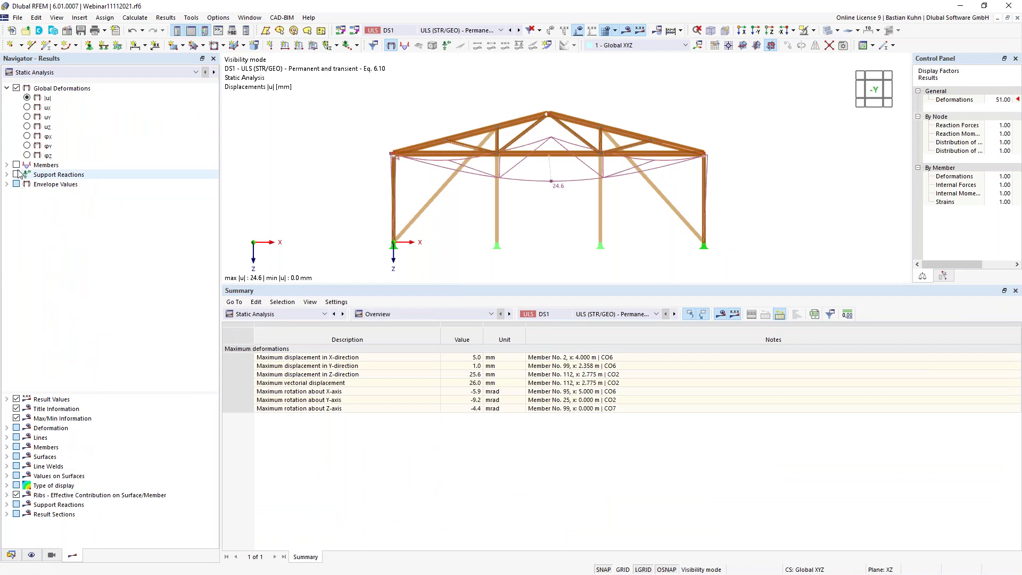
{"action": "left_click", "coordinate": [15, 165]}
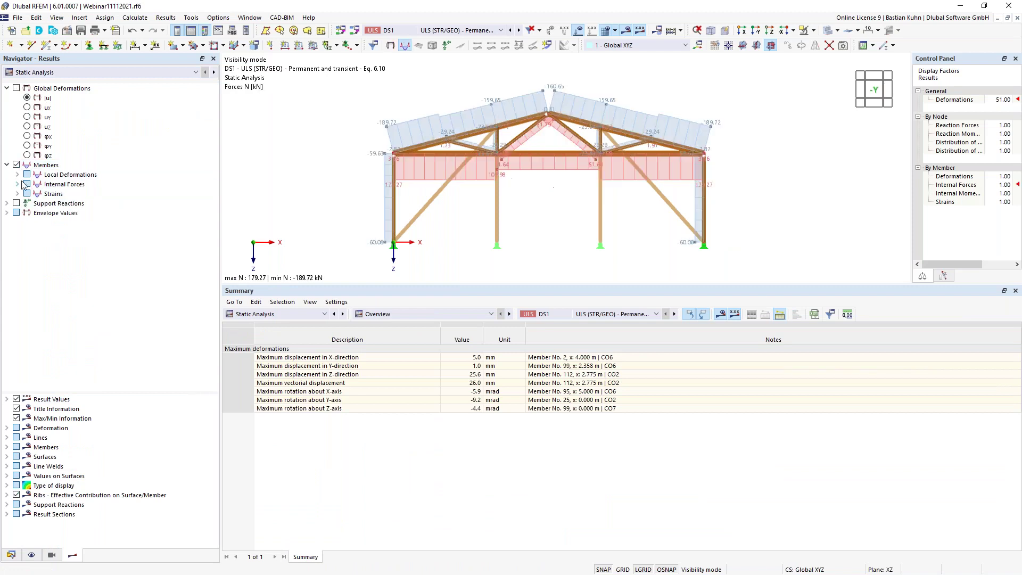
{"action": "left_click", "coordinate": [18, 184]}
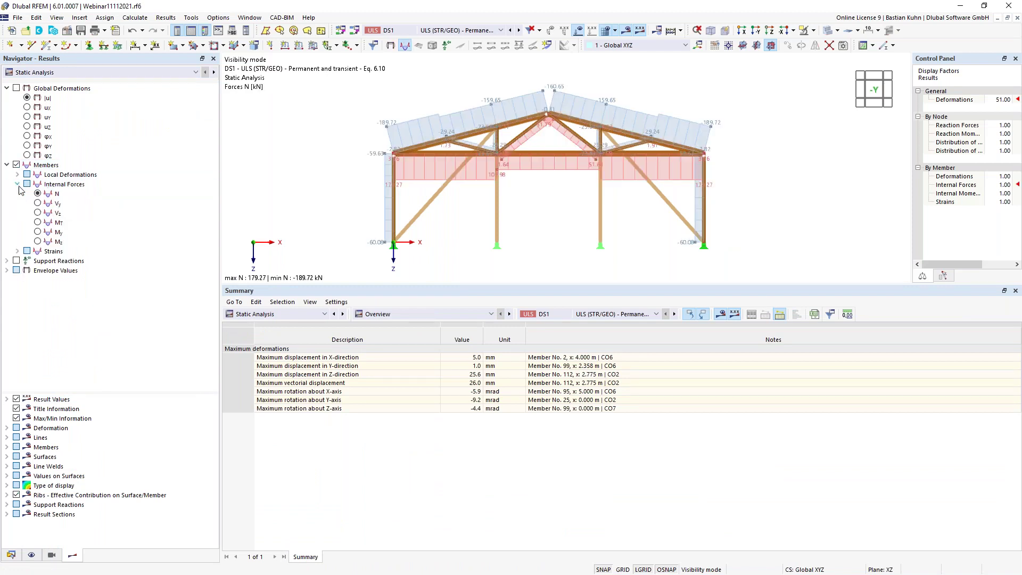
{"action": "left_click", "coordinate": [53, 194]}
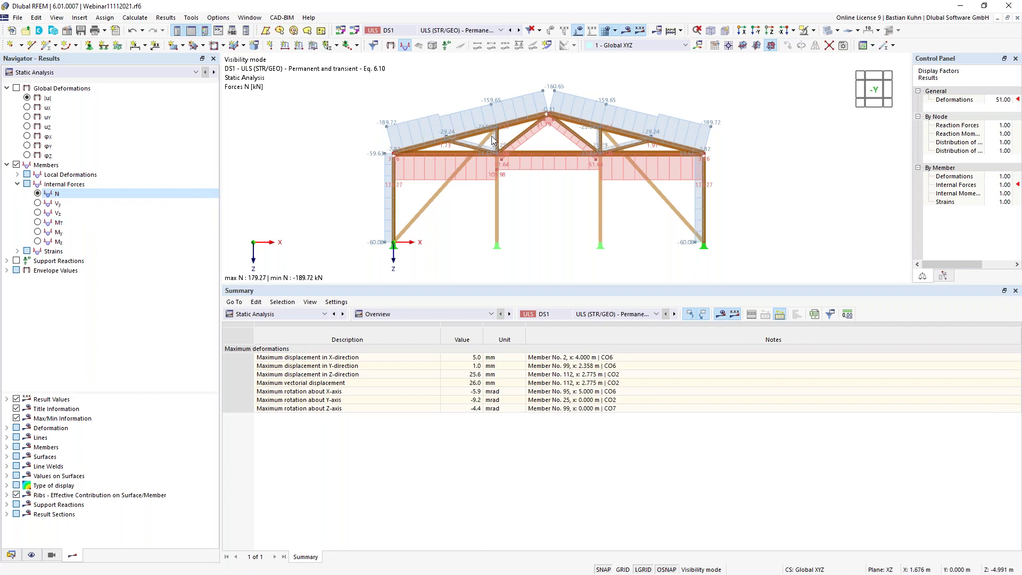
{"action": "mouse_move", "coordinate": [498, 136]}
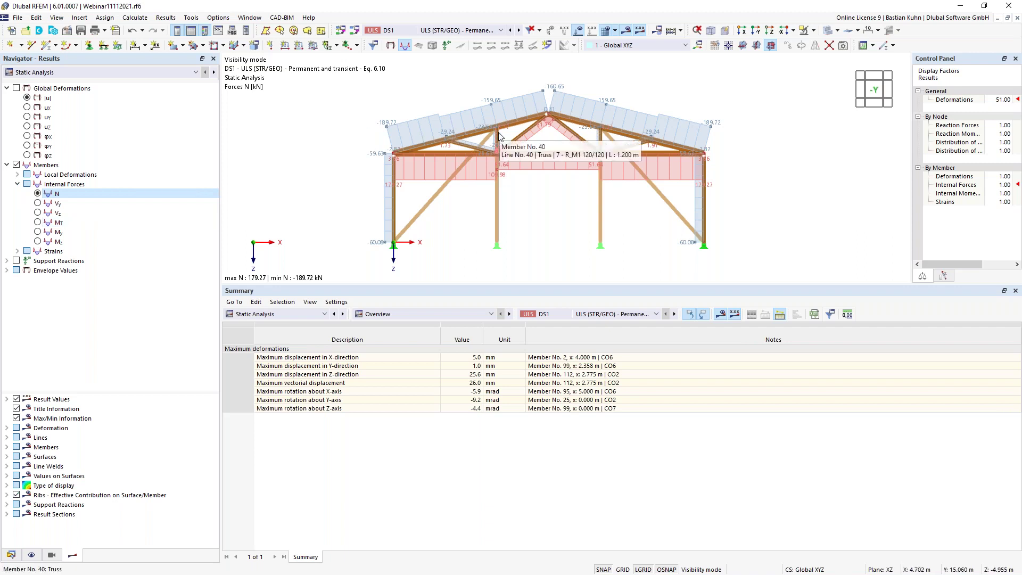
{"action": "left_click", "coordinate": [482, 31]}
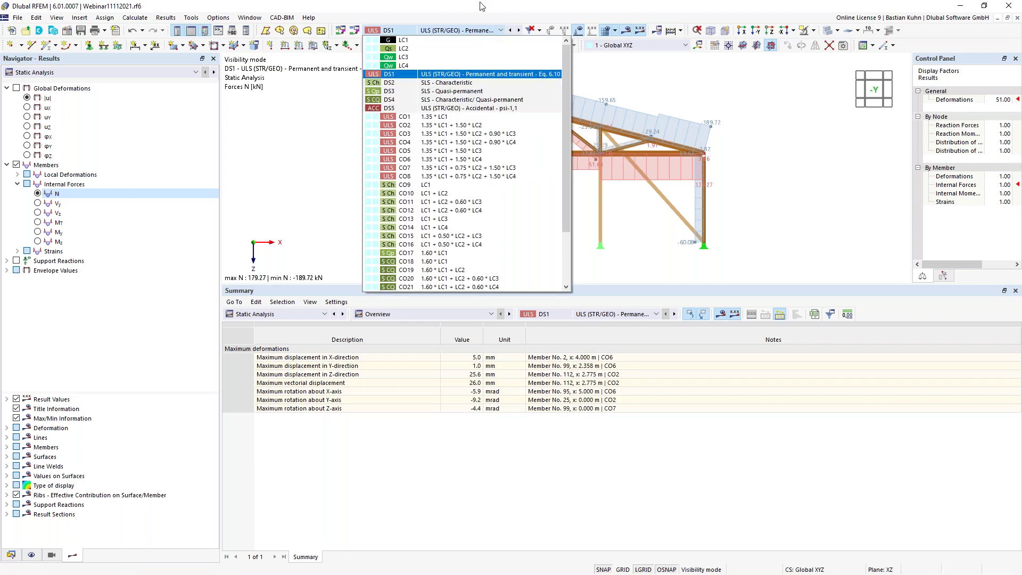
{"action": "left_click", "coordinate": [480, 7]}
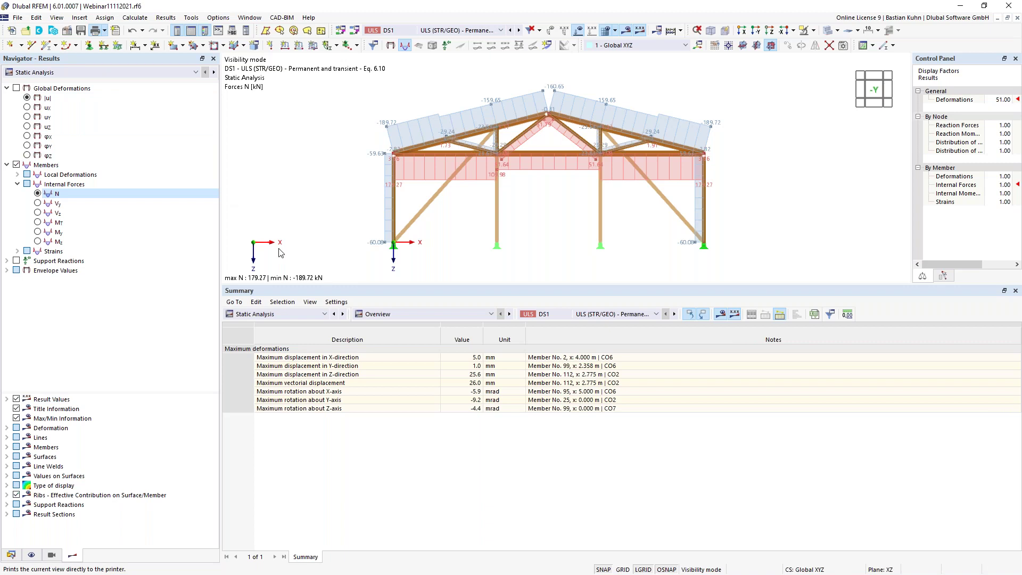
- Set up a graphic printout of the axial force view with a height ratio of 50 %, and leave the printer settings without printing
{"action": "left_click", "coordinate": [95, 30]}
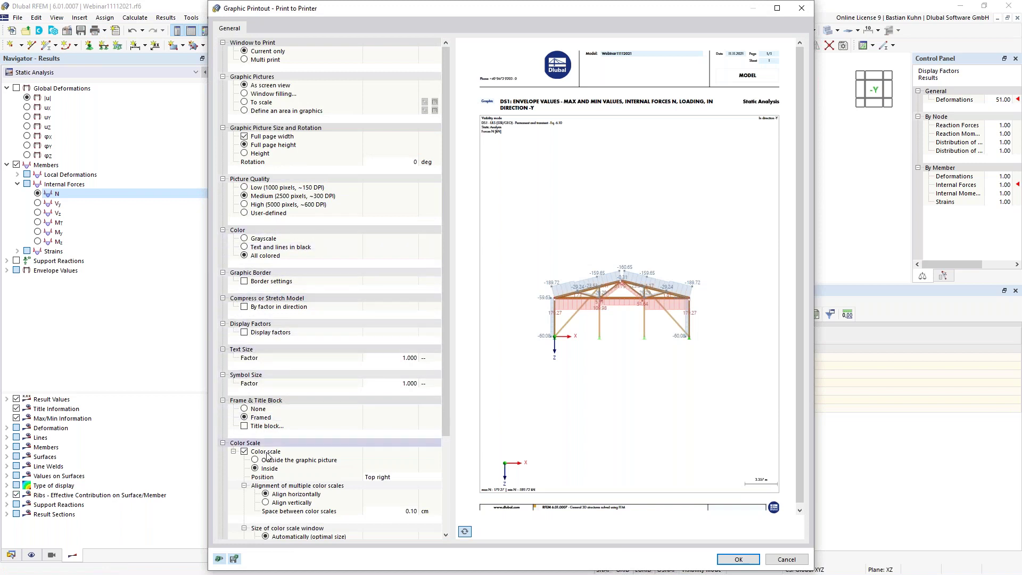
{"action": "left_click", "coordinate": [250, 154]}
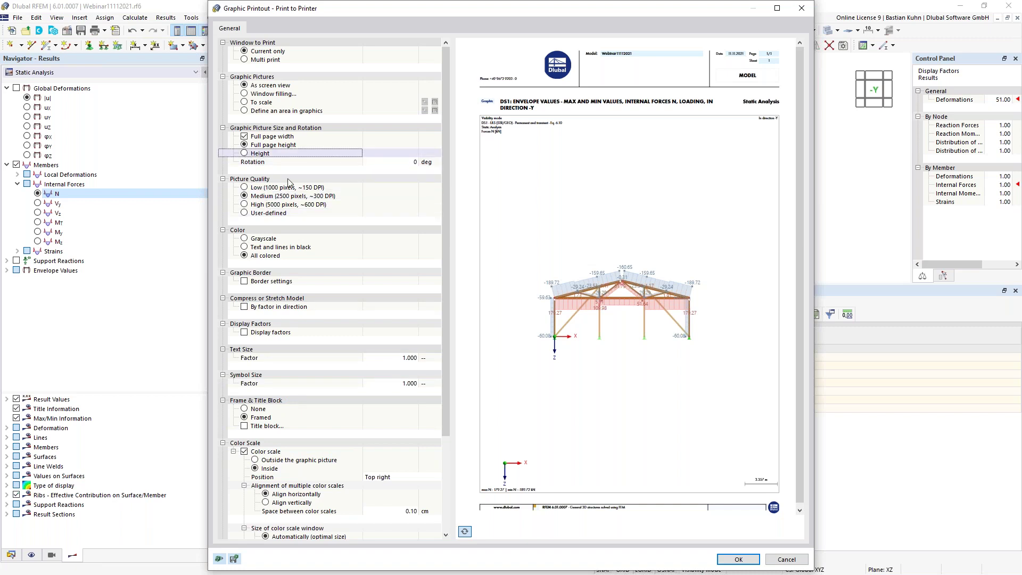
{"action": "left_click", "coordinate": [245, 154]}
{"action": "type", "text": "50"}
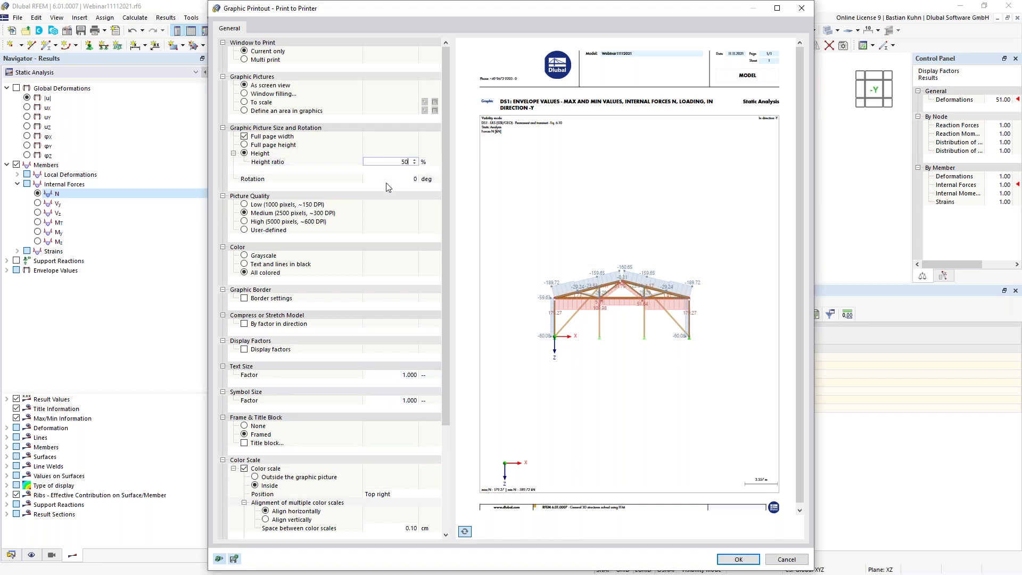
{"action": "left_click", "coordinate": [738, 559]}
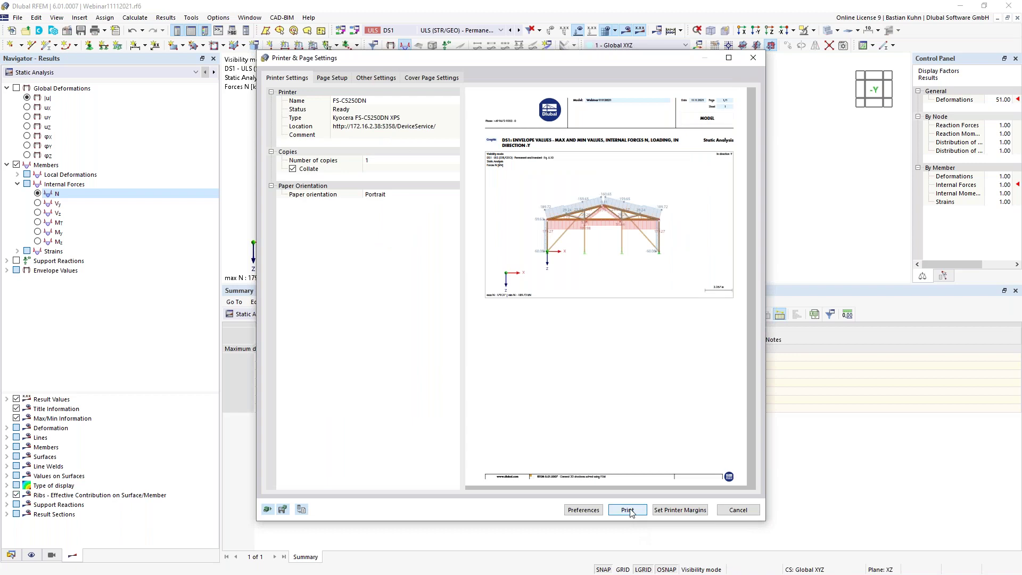
{"action": "left_click", "coordinate": [730, 512]}
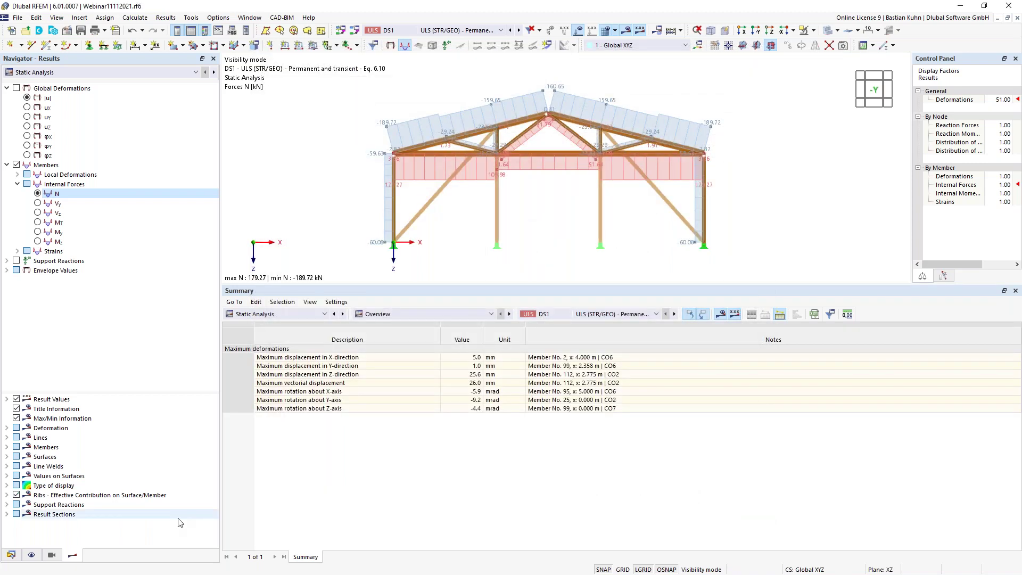
- Open printout report 1 and examine its timber design pages and the ST3300 design check of member No. 26
{"action": "left_click", "coordinate": [10, 555]}
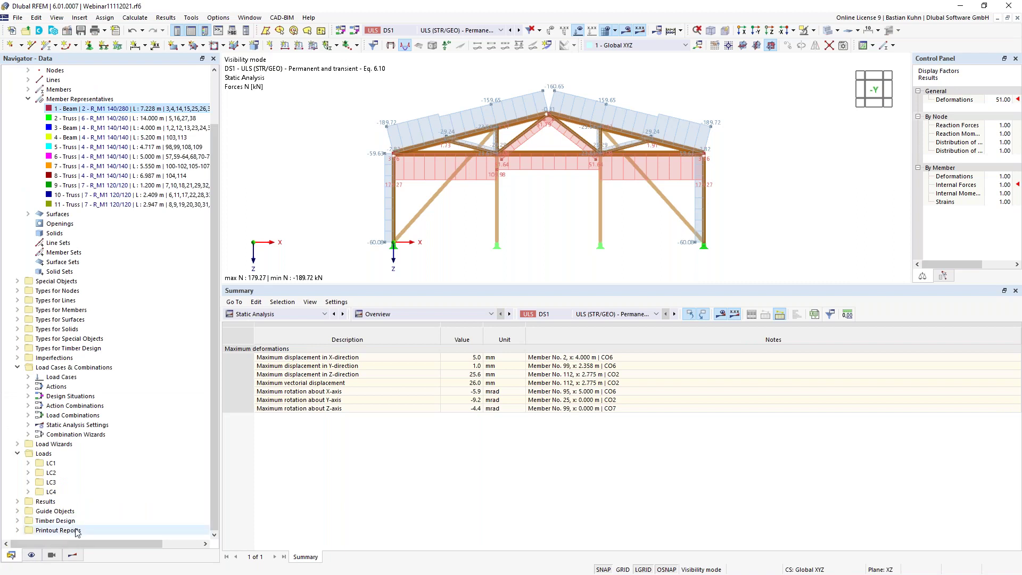
{"action": "left_click", "coordinate": [18, 530]}
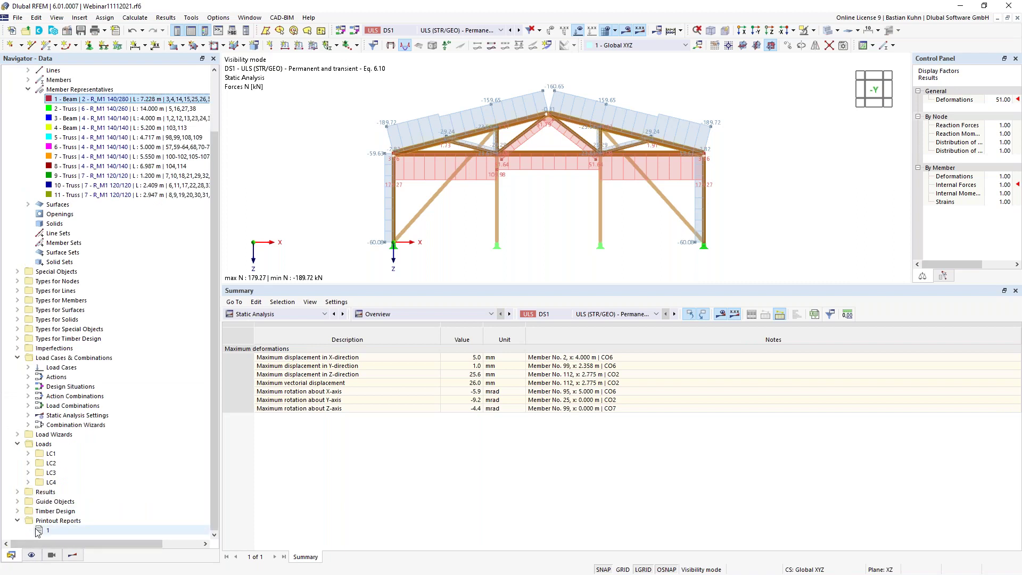
{"action": "double_click", "coordinate": [50, 533]}
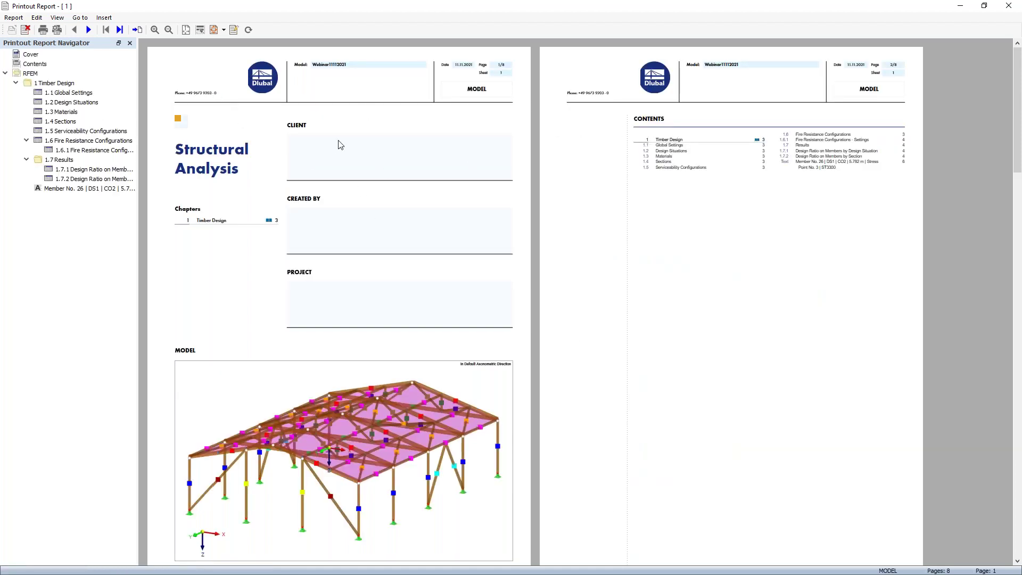
{"action": "left_click", "coordinate": [89, 30]}
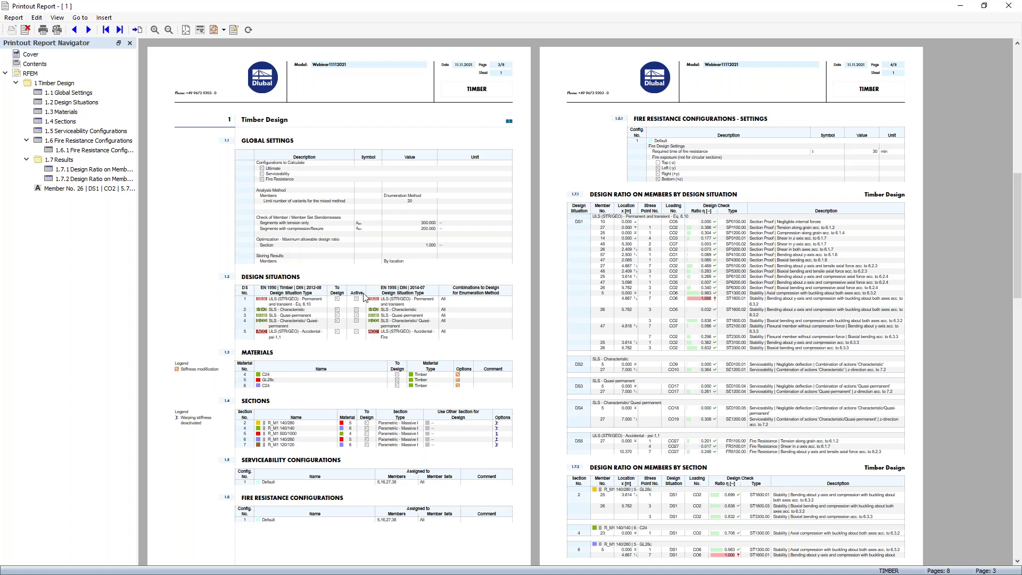
{"action": "left_click", "coordinate": [55, 190]}
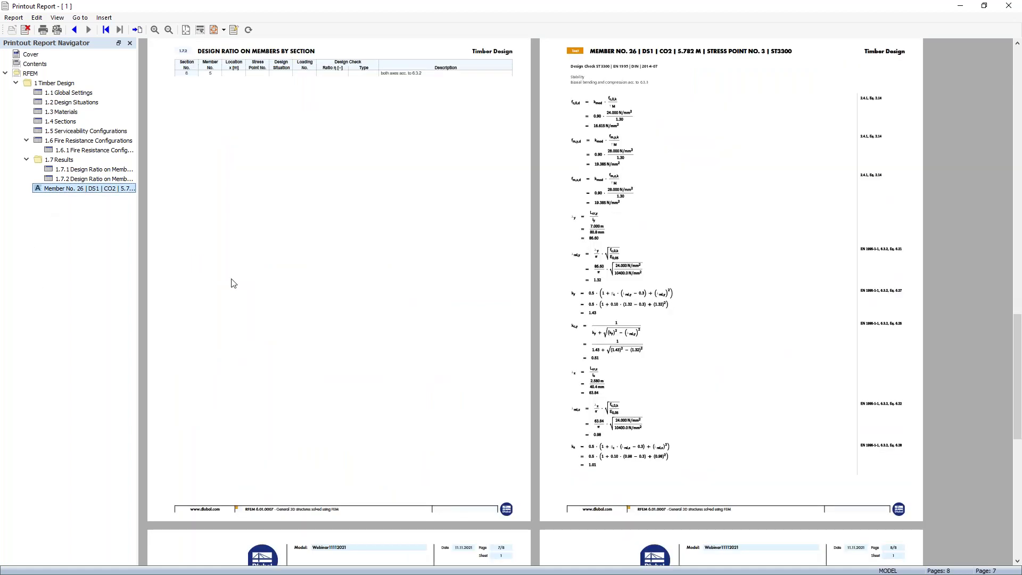
{"action": "scroll", "coordinate": [529, 278], "scroll_direction": "down", "scroll_amount": 5}
{"action": "scroll", "coordinate": [687, 356], "scroll_direction": "down", "scroll_amount": 4}
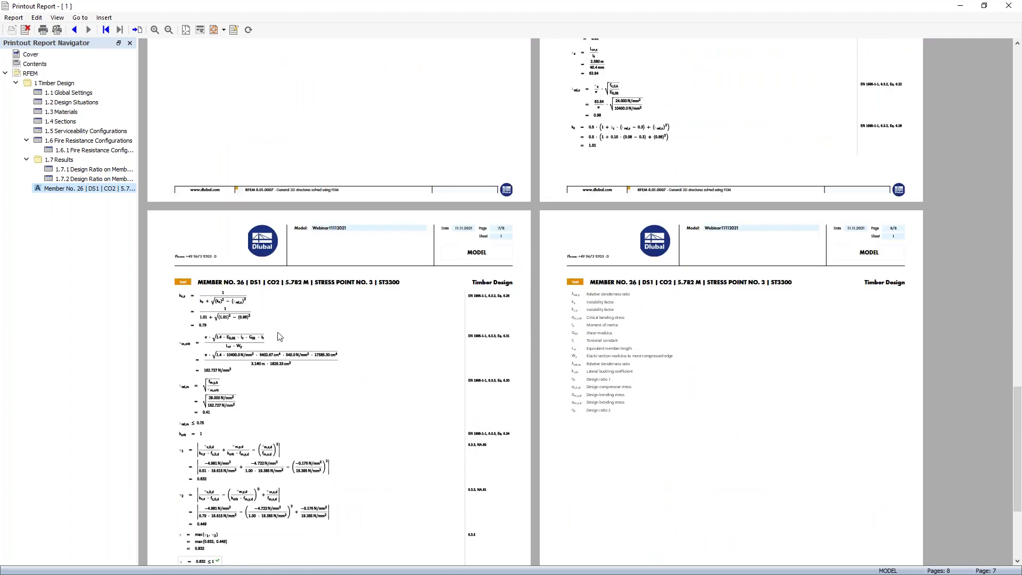
{"action": "scroll", "coordinate": [328, 385], "scroll_direction": "up", "scroll_amount": 4}
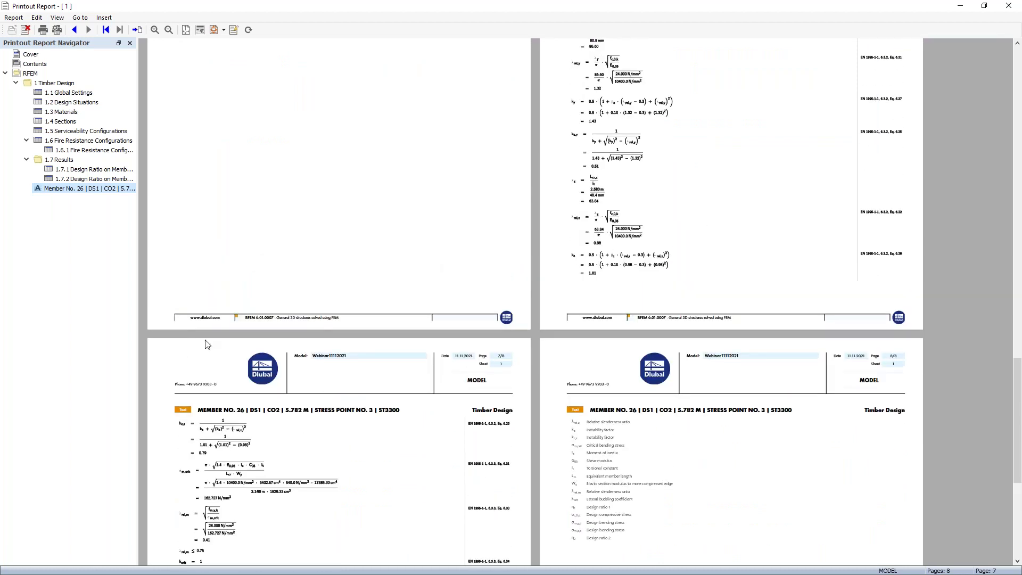
- Review the report's design ratios by design situation, fire resistance configurations, global settings and sections, and close the report
{"action": "left_click", "coordinate": [72, 170]}
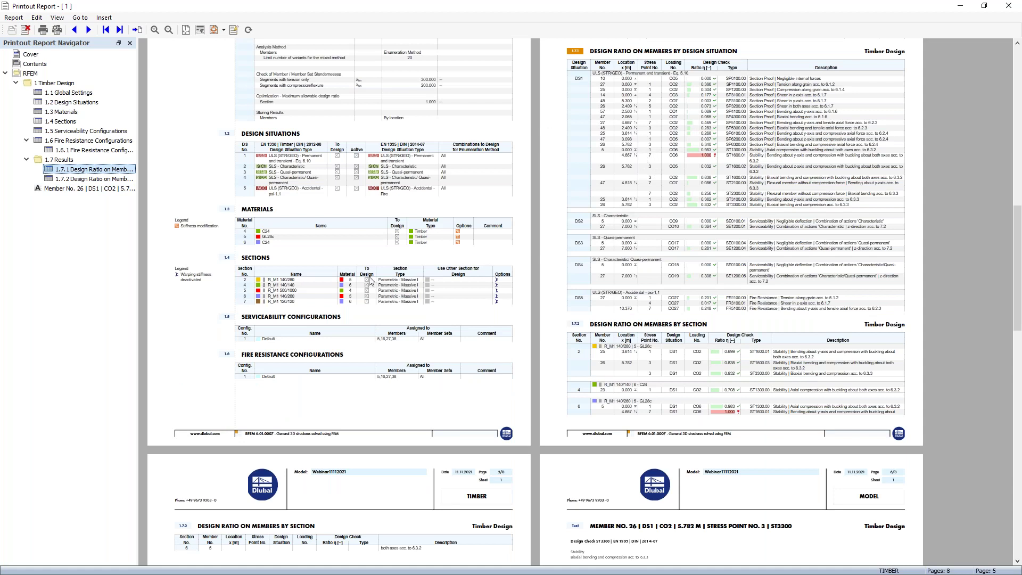
{"action": "left_click", "coordinate": [80, 141]}
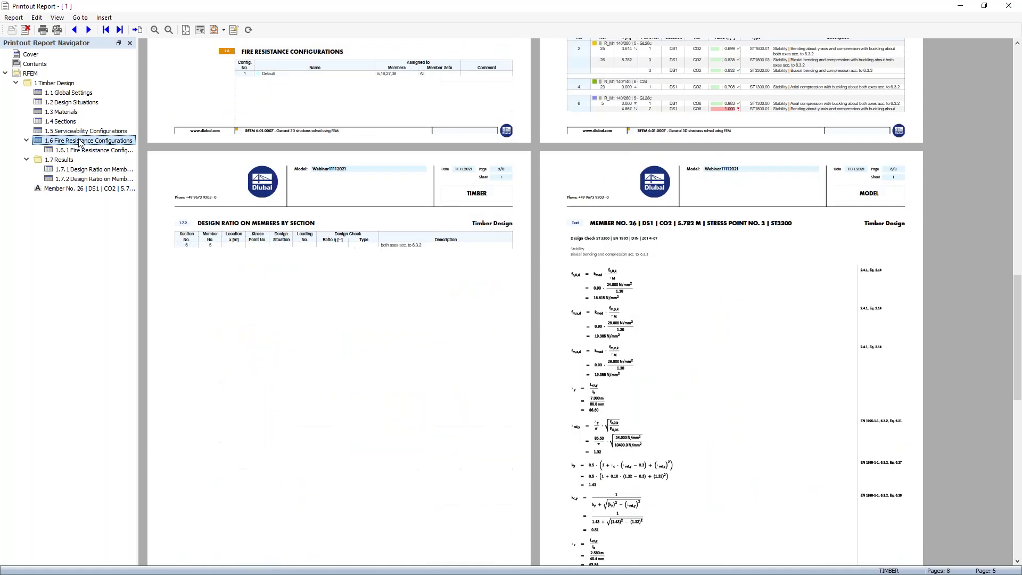
{"action": "scroll", "coordinate": [322, 98], "scroll_direction": "up", "scroll_amount": 1}
{"action": "scroll", "coordinate": [322, 98], "scroll_direction": "up", "scroll_amount": 6}
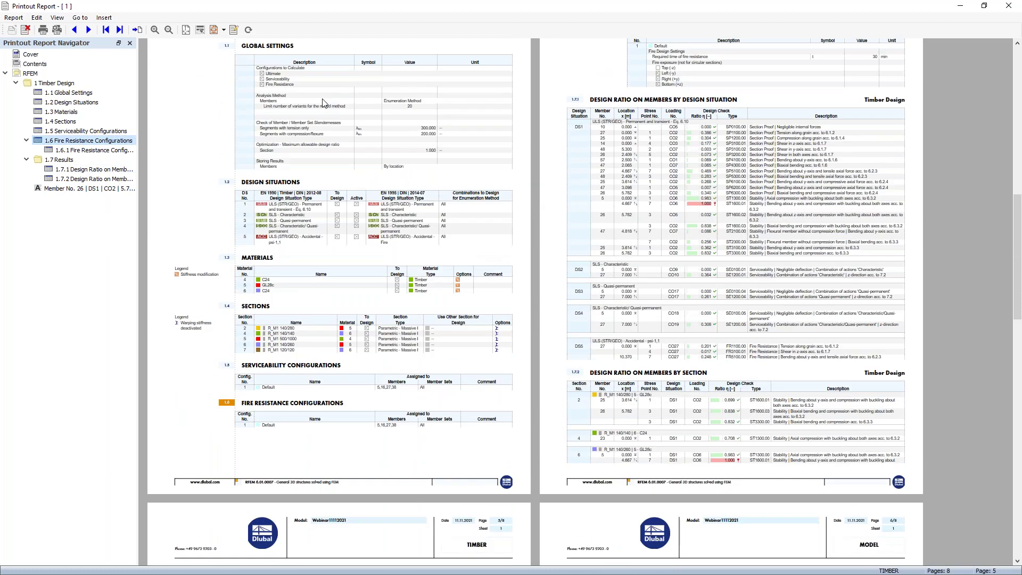
{"action": "scroll", "coordinate": [324, 103], "scroll_direction": "up", "scroll_amount": 3}
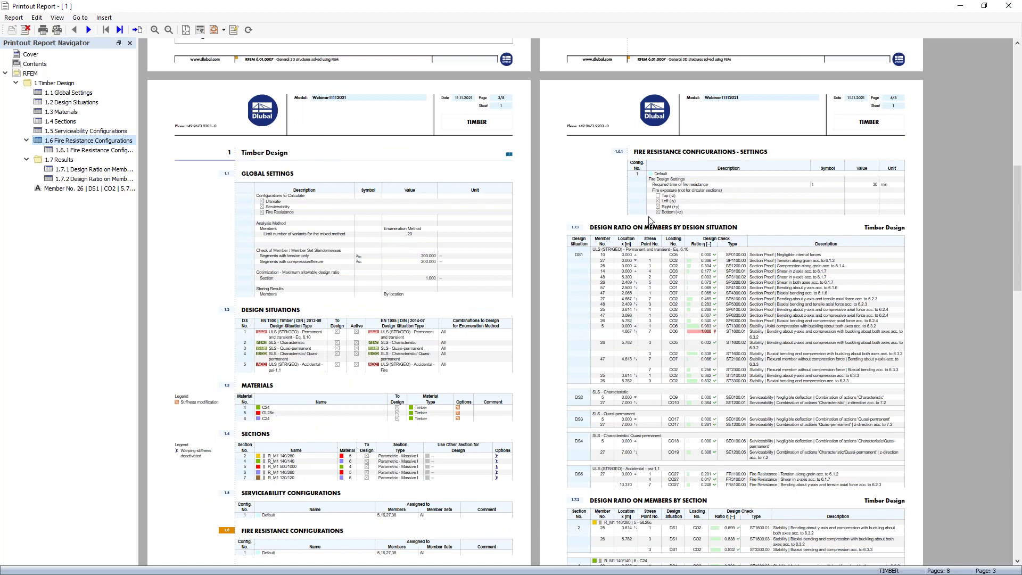
{"action": "left_click", "coordinate": [72, 121]}
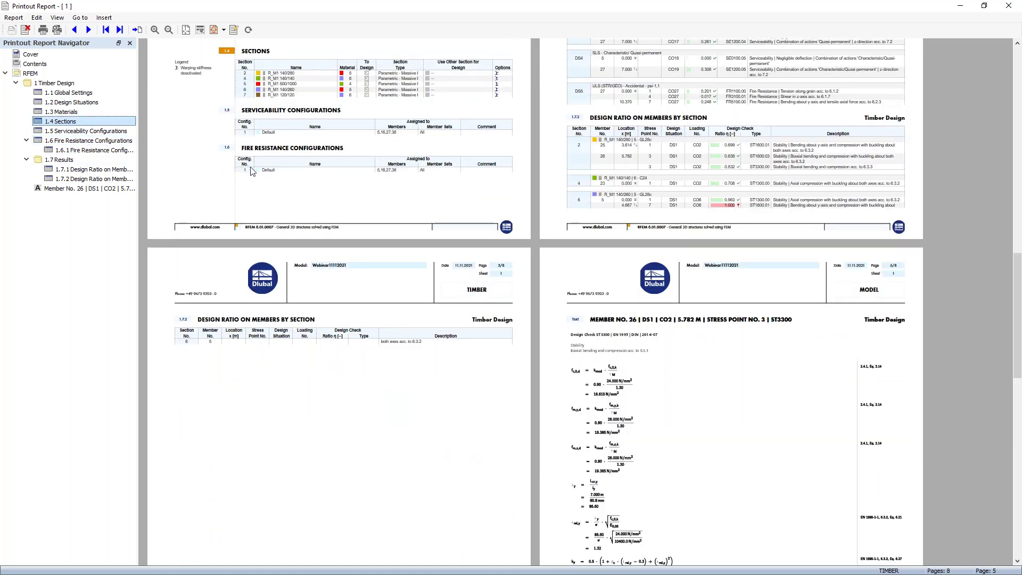
{"action": "left_click", "coordinate": [1009, 6]}
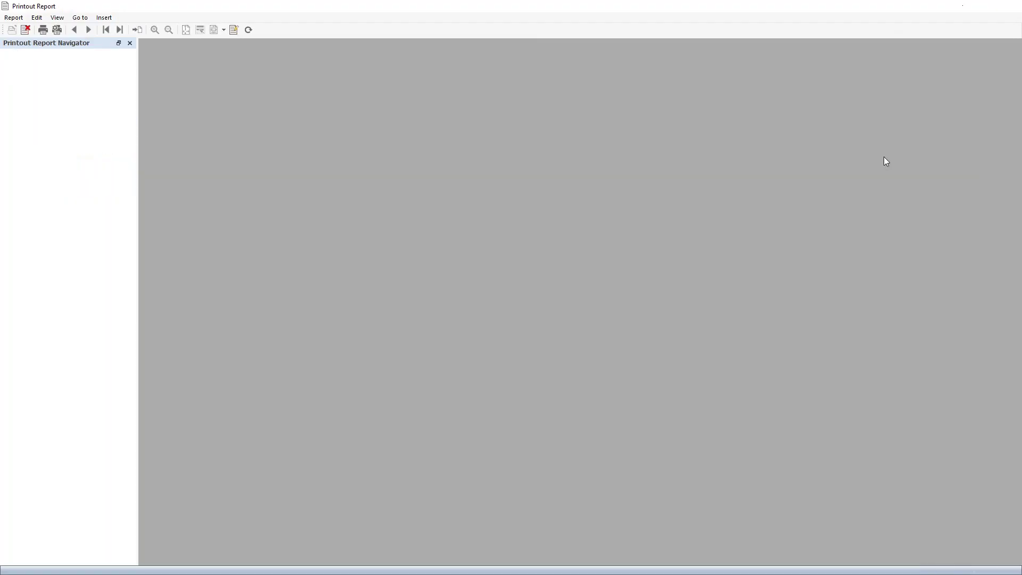
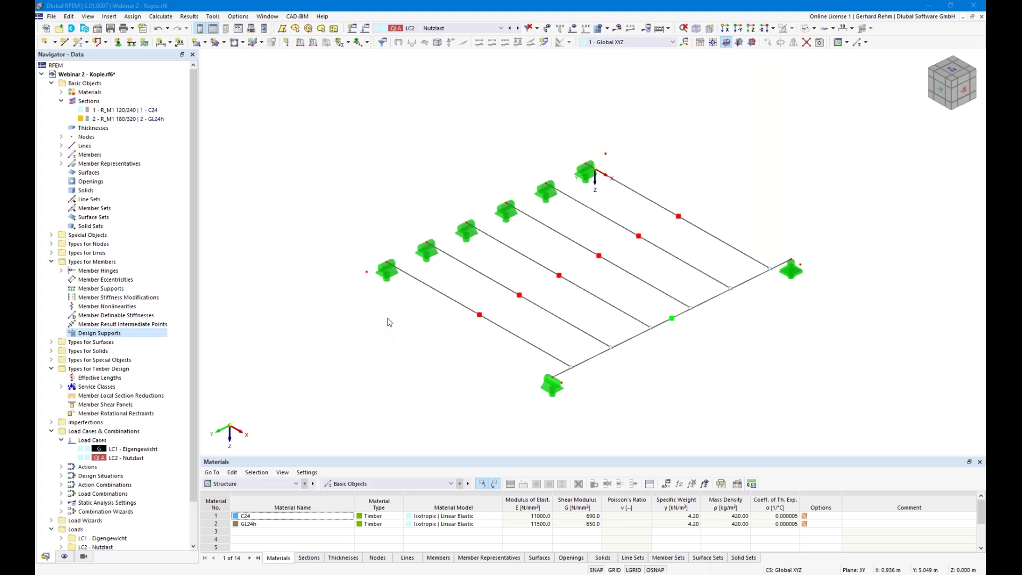
{"action": "middle_click_drag", "start_coordinate": [389, 322], "coordinate": [472, 321], "text": "ctrl"}
{"action": "right_click", "coordinate": [445, 347]}
{"action": "key", "text": "Escape"}
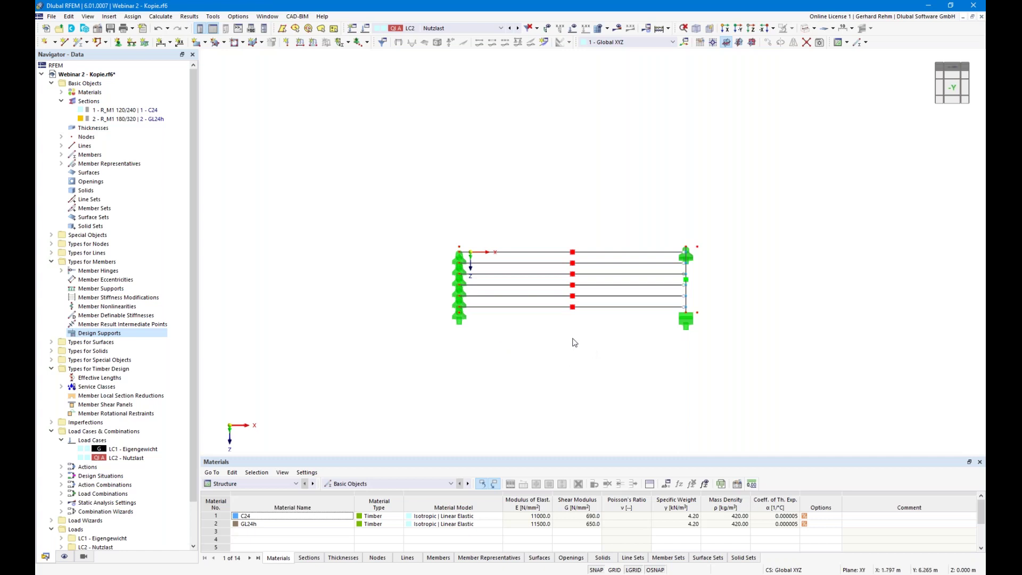
{"action": "middle_click_drag", "start_coordinate": [873, 306], "coordinate": [578, 356], "text": "ctrl"}
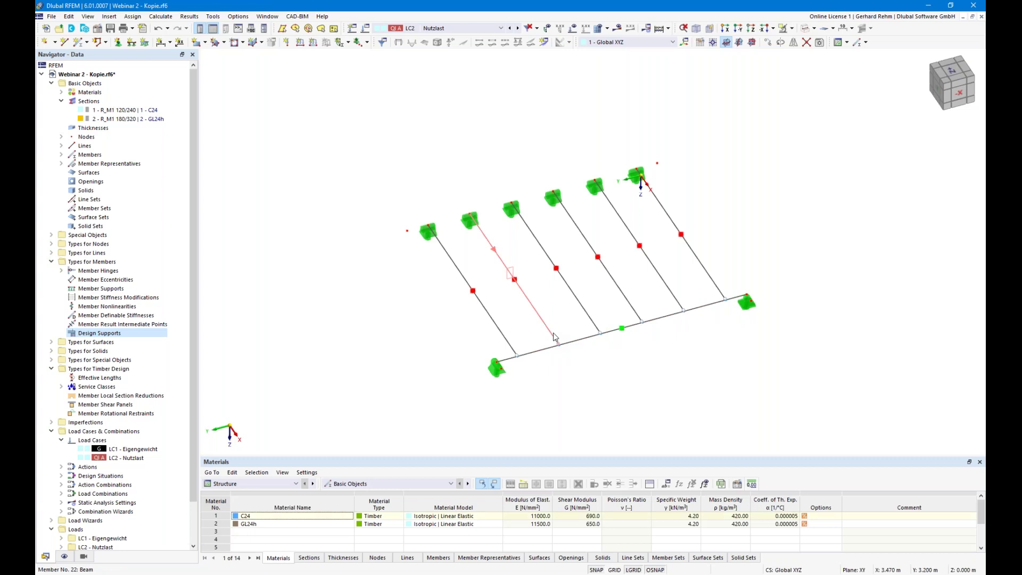
{"action": "left_click", "coordinate": [587, 309]}
{"action": "left_click", "coordinate": [705, 373]}
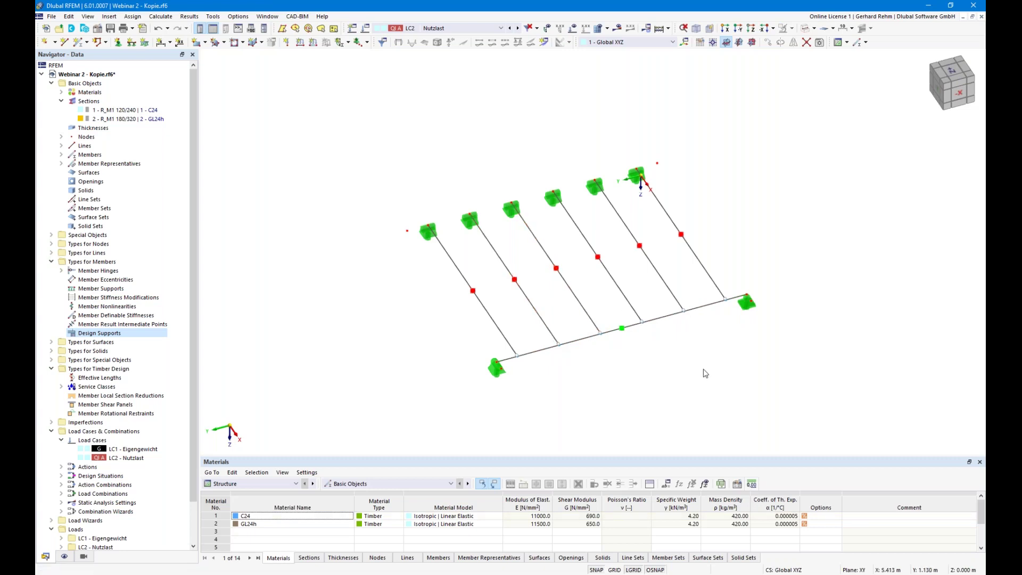
- Open the design support and deflection settings of the 120/240 C24 beams' member representative and check the beams' orientation in the model
{"action": "middle_click_drag", "start_coordinate": [435, 361], "coordinate": [543, 343], "text": "ctrl"}
{"action": "left_click", "coordinate": [513, 336]}
{"action": "double_click", "coordinate": [479, 313]}
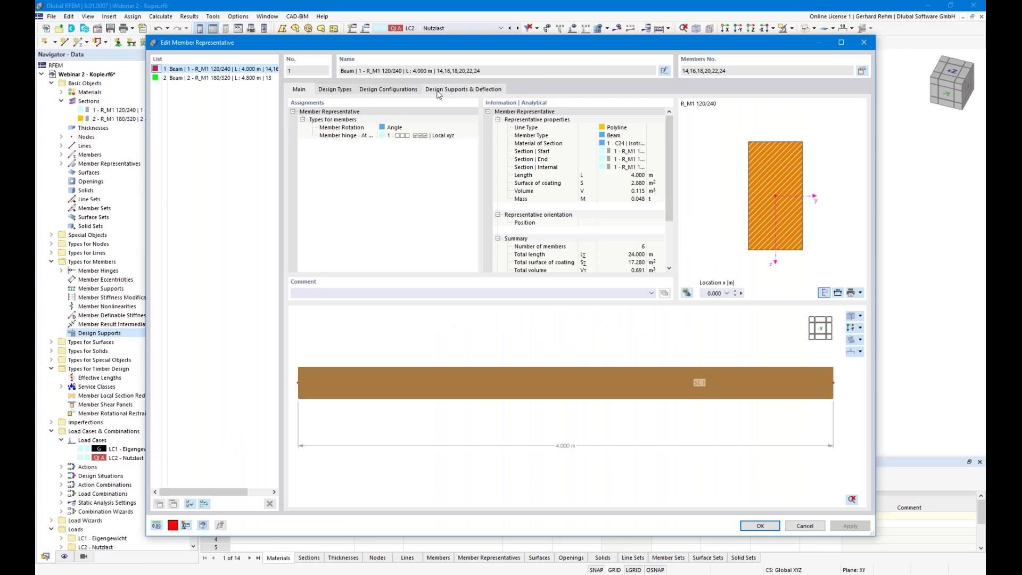
{"action": "left_click", "coordinate": [438, 91]}
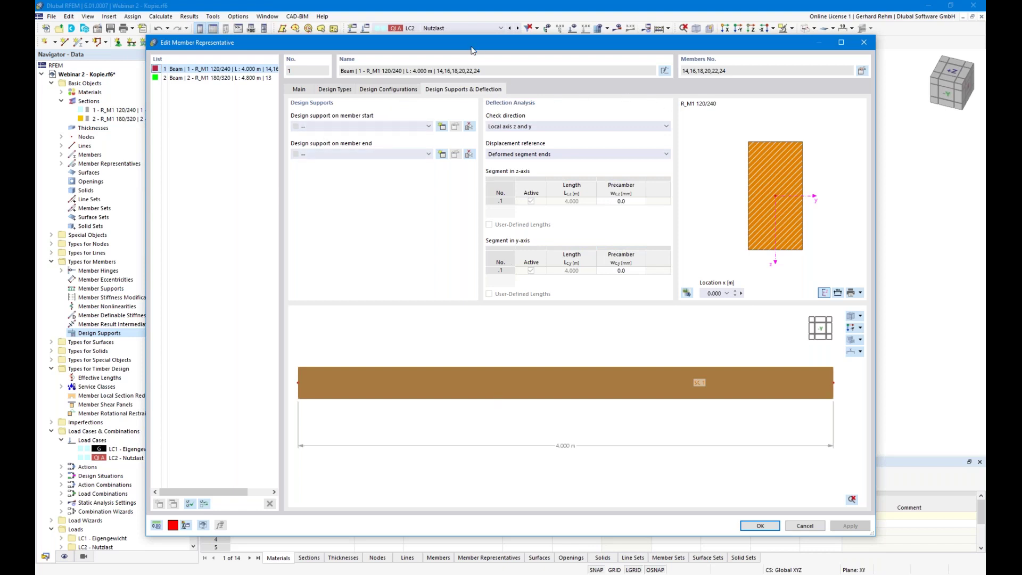
{"action": "left_click_drag", "start_coordinate": [468, 53], "coordinate": [554, 372]}
{"action": "left_click_drag", "start_coordinate": [487, 356], "coordinate": [548, 326]}
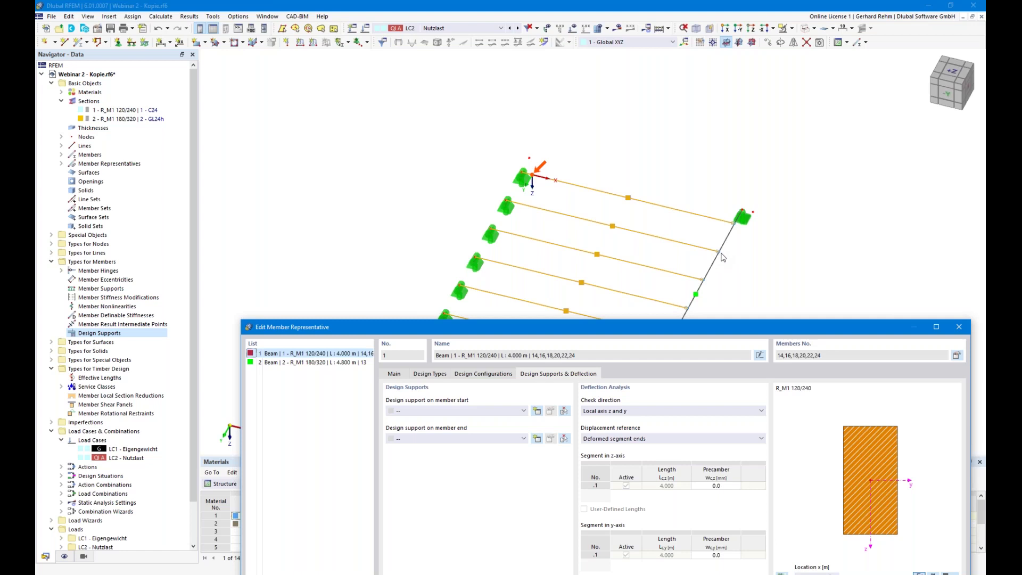
{"action": "left_click_drag", "start_coordinate": [682, 333], "coordinate": [643, 71]}
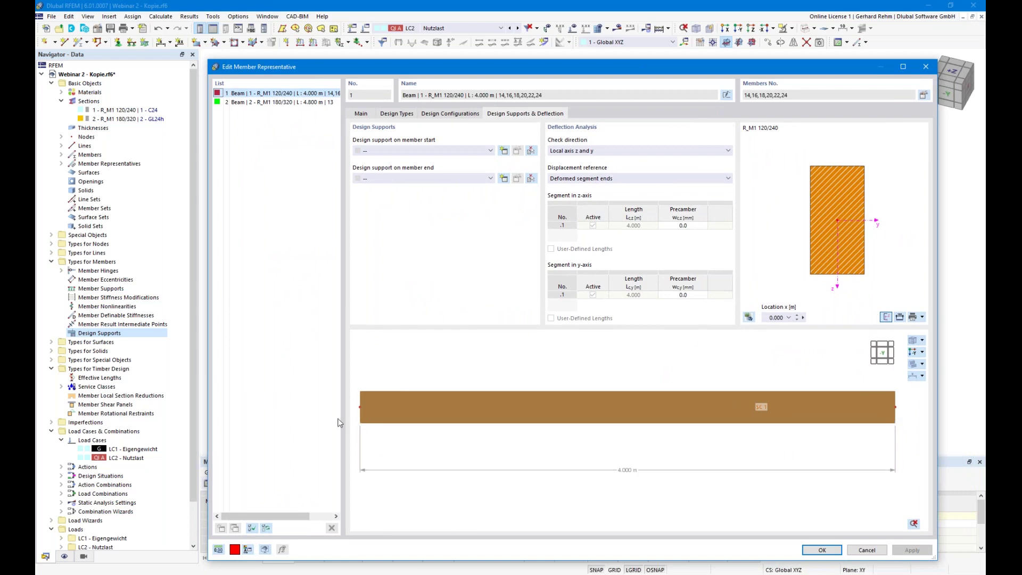
- Create a new design support of type Timber with a support length of 60 mm in the z-axis
{"action": "left_click", "coordinate": [503, 151]}
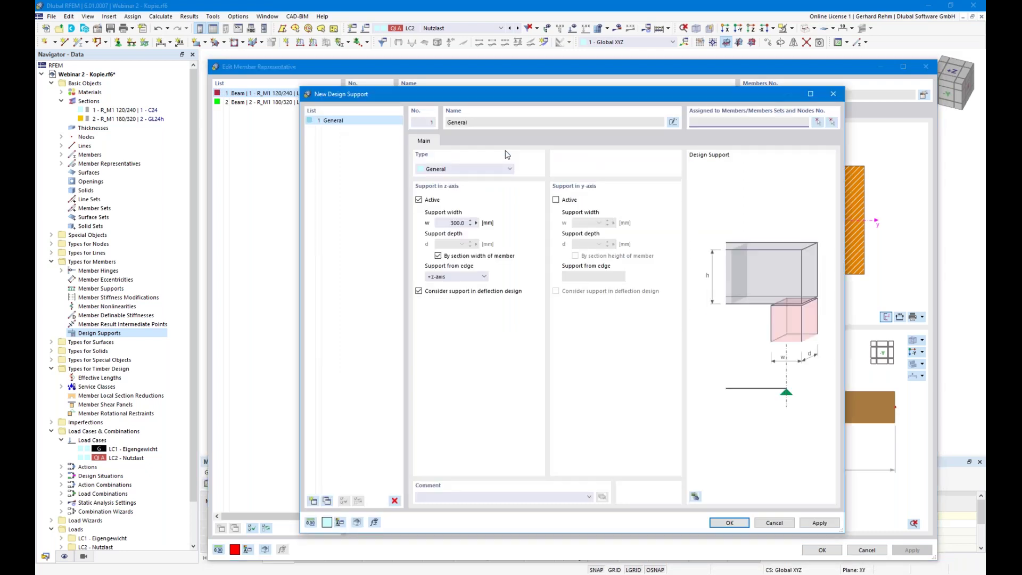
{"action": "left_click", "coordinate": [487, 170]}
{"action": "left_click", "coordinate": [442, 197]}
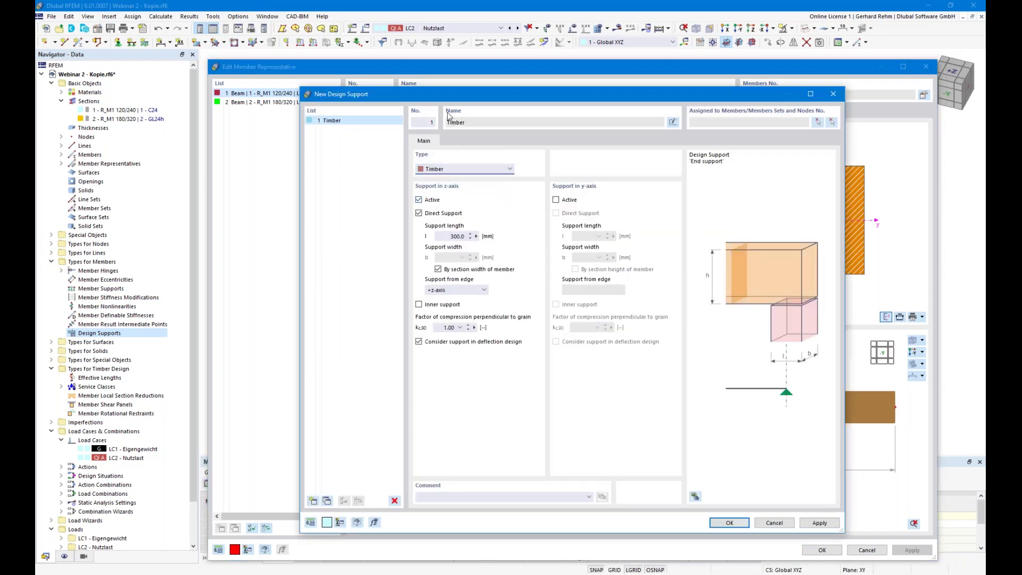
{"action": "left_click_drag", "start_coordinate": [452, 97], "coordinate": [534, 90]}
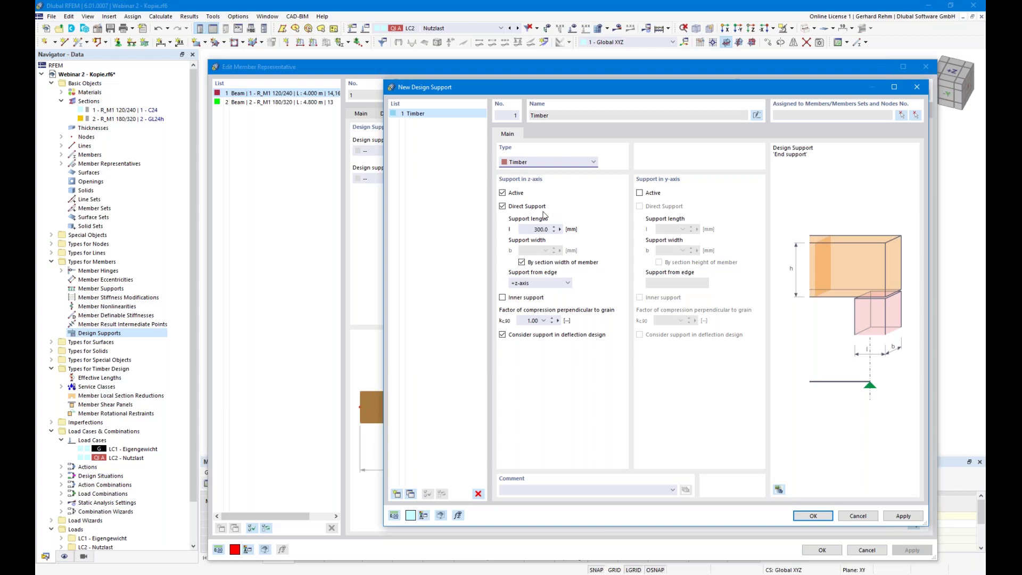
{"action": "double_click", "coordinate": [541, 229]}
{"action": "type", "text": "60"}
- Set the support's factor of compression perpendicular to grain to 1.50 without inner support, and name it C24 60mm
{"action": "left_click", "coordinate": [502, 298]}
{"action": "left_click", "coordinate": [503, 298]}
{"action": "double_click", "coordinate": [520, 321]}
{"action": "left_click", "coordinate": [544, 320]}
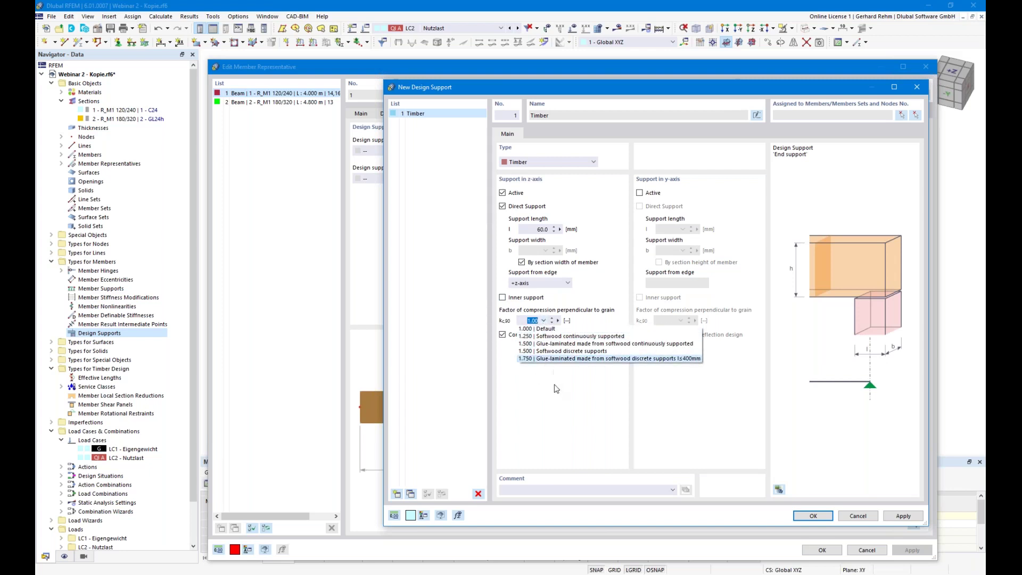
{"action": "left_click", "coordinate": [535, 328]}
{"action": "type", "text": "1,5"}
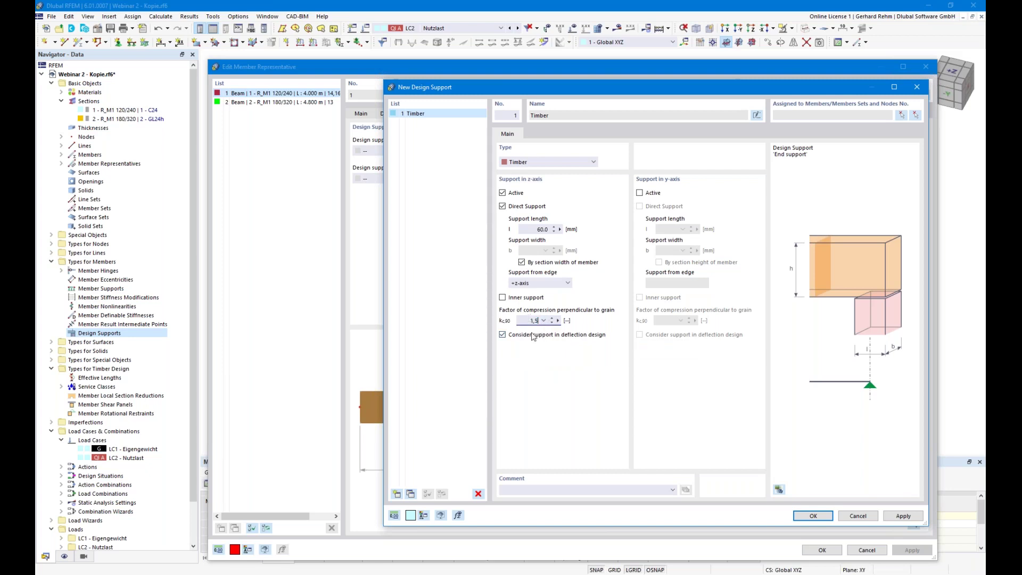
{"action": "key", "text": "Tab"}
{"action": "left_click", "coordinate": [756, 115]}
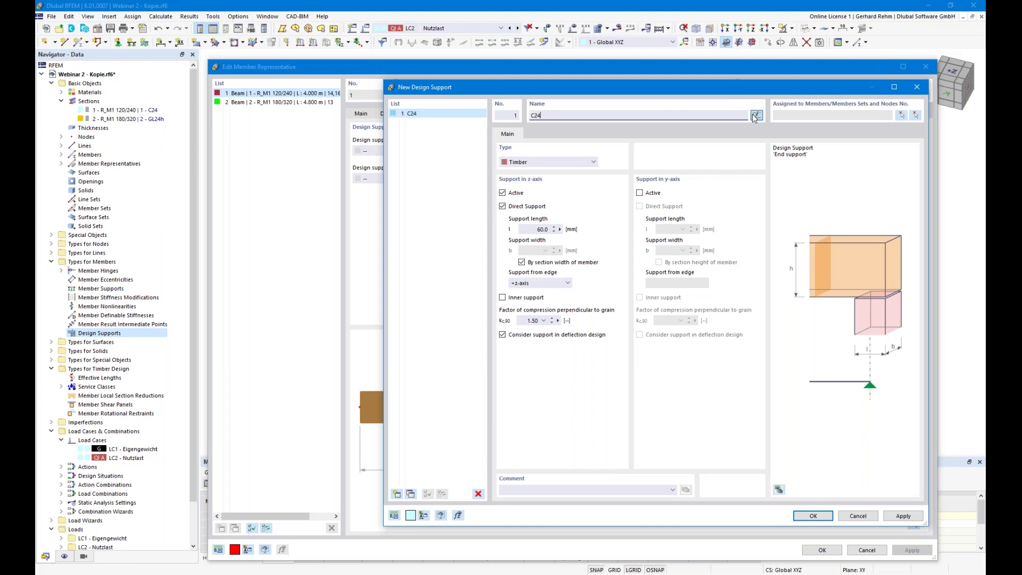
{"action": "type", "text": "C24 60mm"}
- Add a second Timber design support named C24 180mm with a 180 mm support length and a perpendicular compression factor of 1.5
{"action": "left_click", "coordinate": [397, 494]}
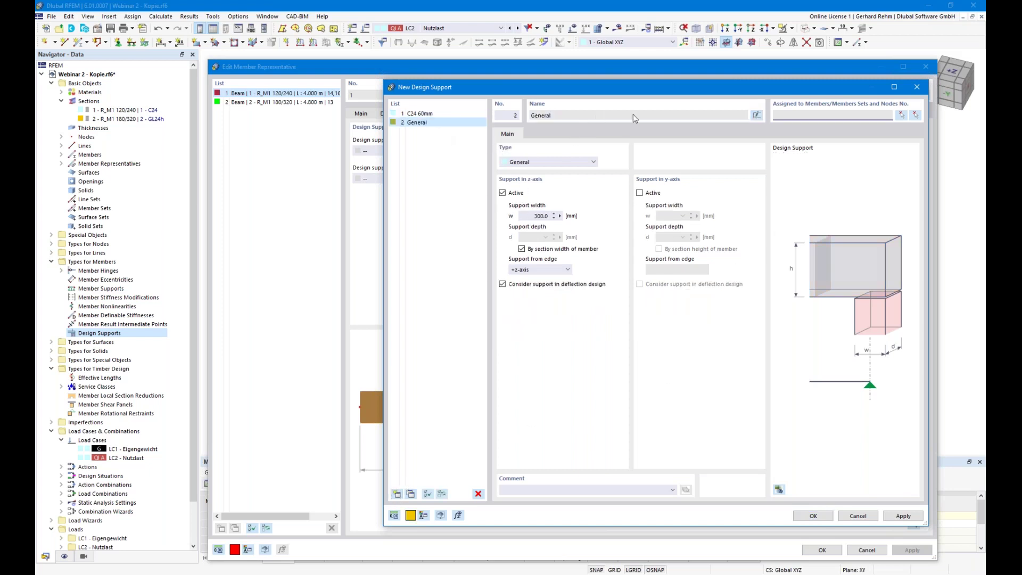
{"action": "left_click", "coordinate": [756, 115]}
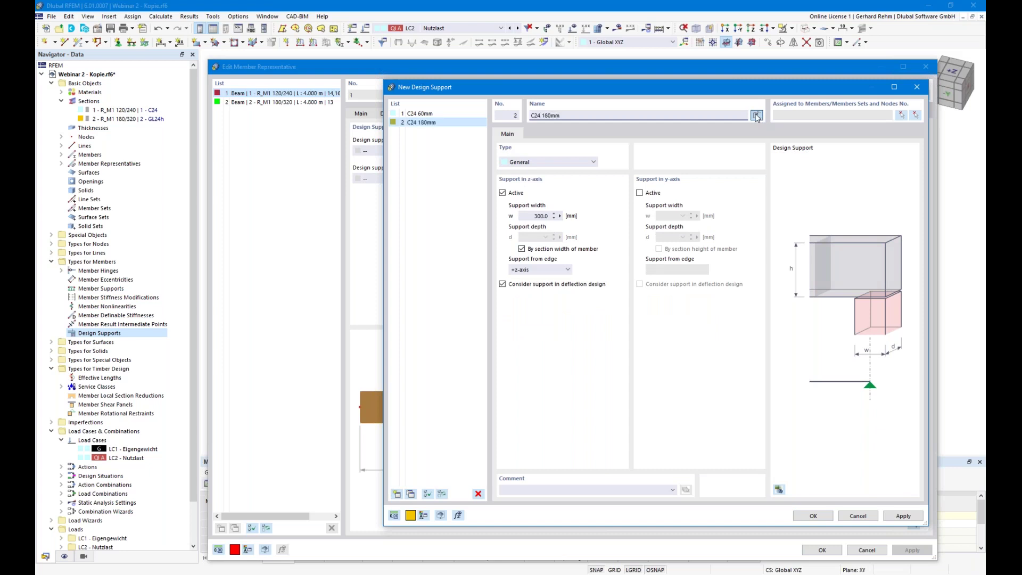
{"action": "scroll", "coordinate": [554, 165], "scroll_direction": "down", "scroll_amount": 1}
{"action": "type", "text": "180"}
{"action": "left_click_drag", "start_coordinate": [519, 320], "coordinate": [586, 321]}
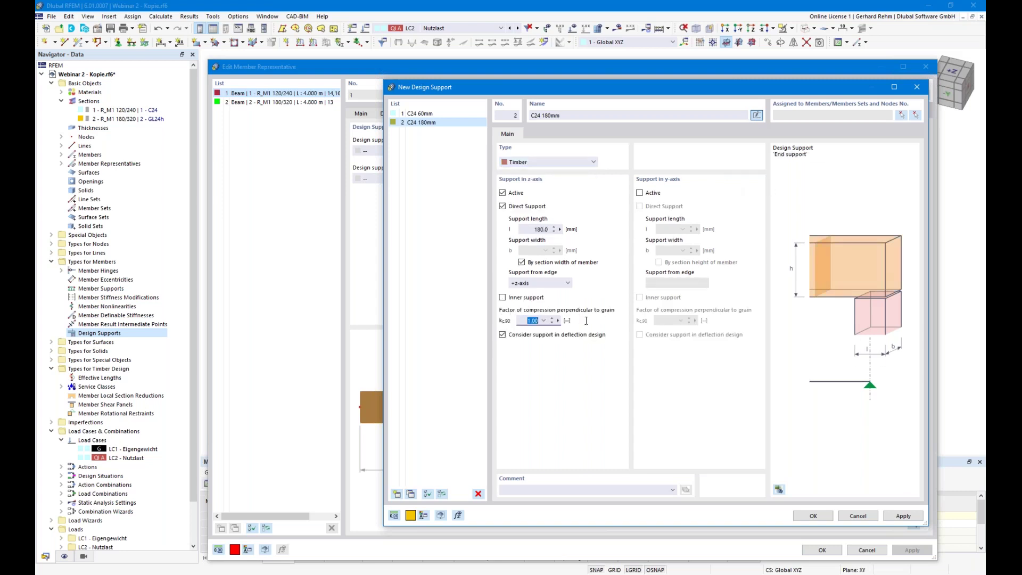
{"action": "type", "text": "1,5"}
- Add a third Timber design support named GL 140mm with a 140 mm support length and a perpendicular compression factor of 1.75
{"action": "left_click", "coordinate": [397, 494]}
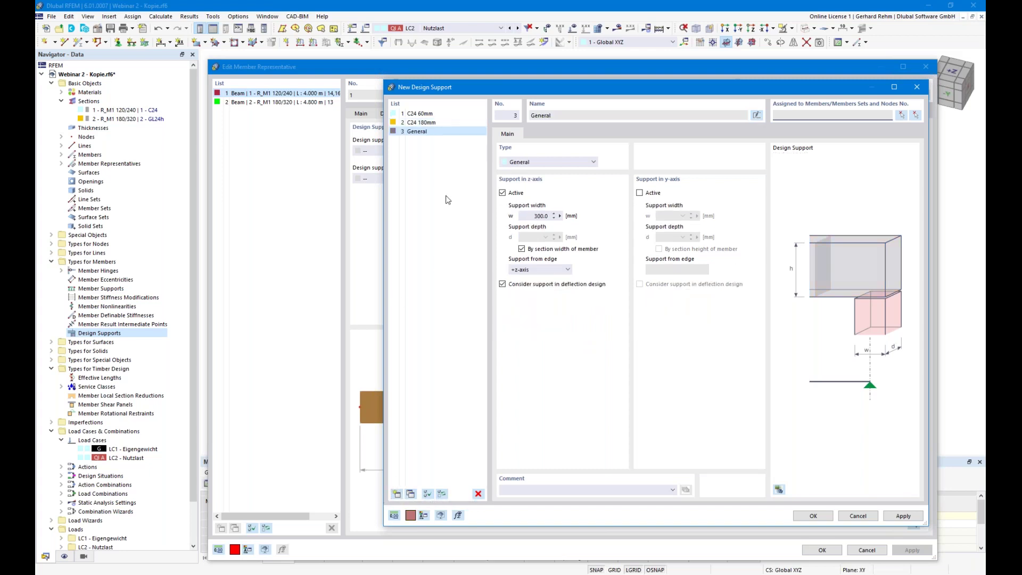
{"action": "left_click", "coordinate": [756, 116]}
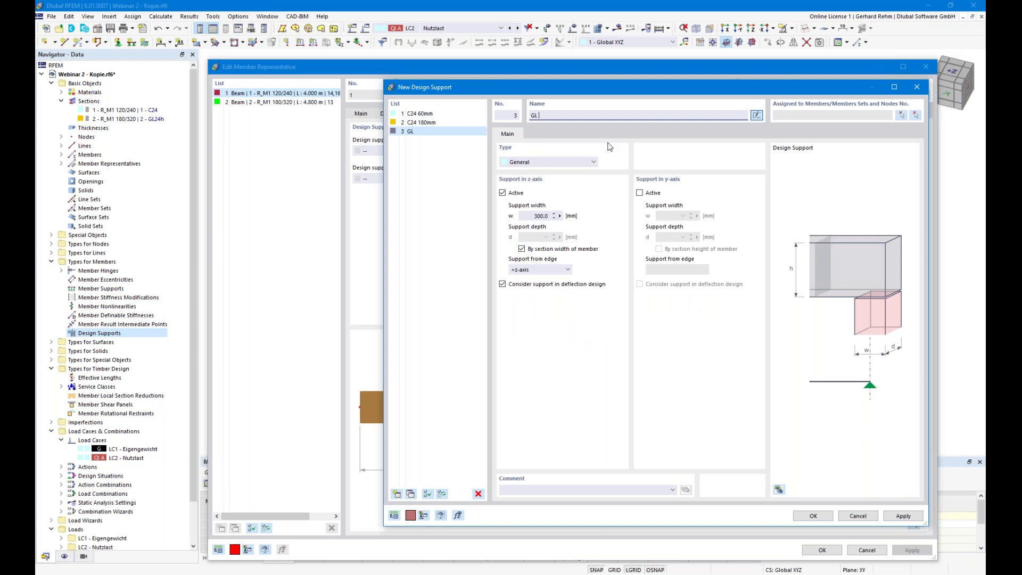
{"action": "type", "text": "GL 140mm"}
{"action": "scroll", "coordinate": [530, 162], "scroll_direction": "down", "scroll_amount": 1}
{"action": "double_click", "coordinate": [538, 229]}
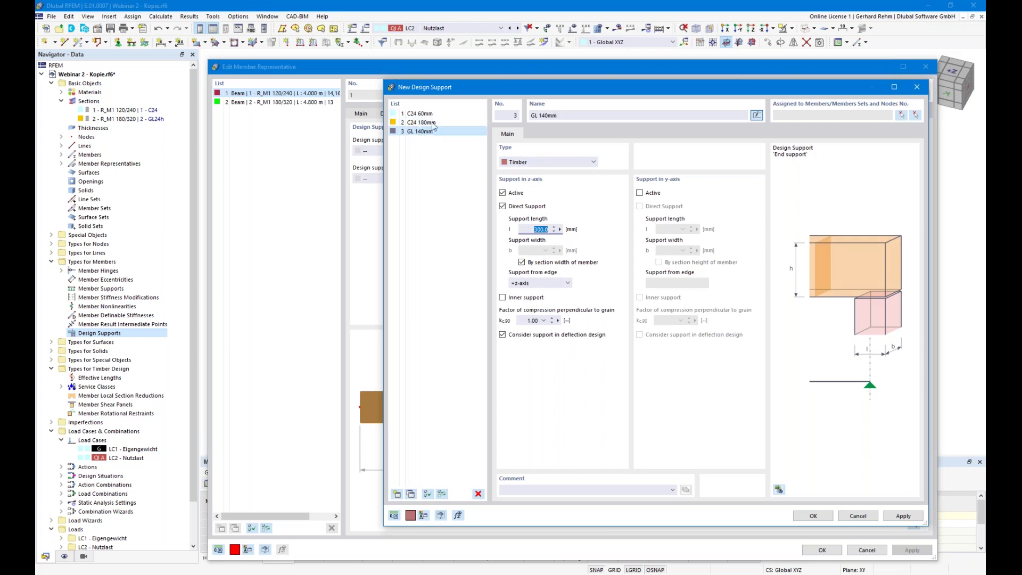
{"action": "left_click_drag", "start_coordinate": [451, 91], "coordinate": [482, 163]}
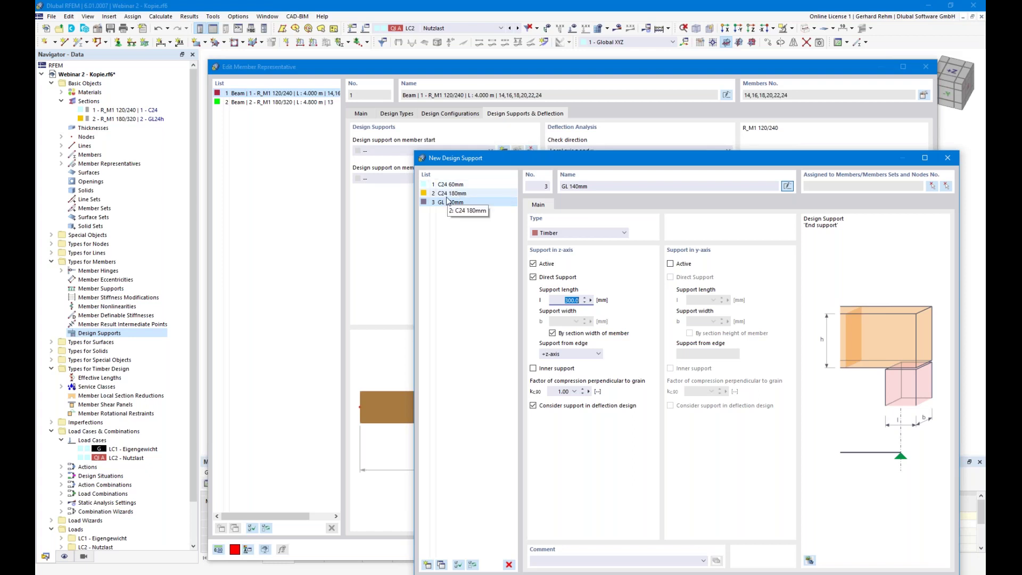
{"action": "type", "text": "140"}
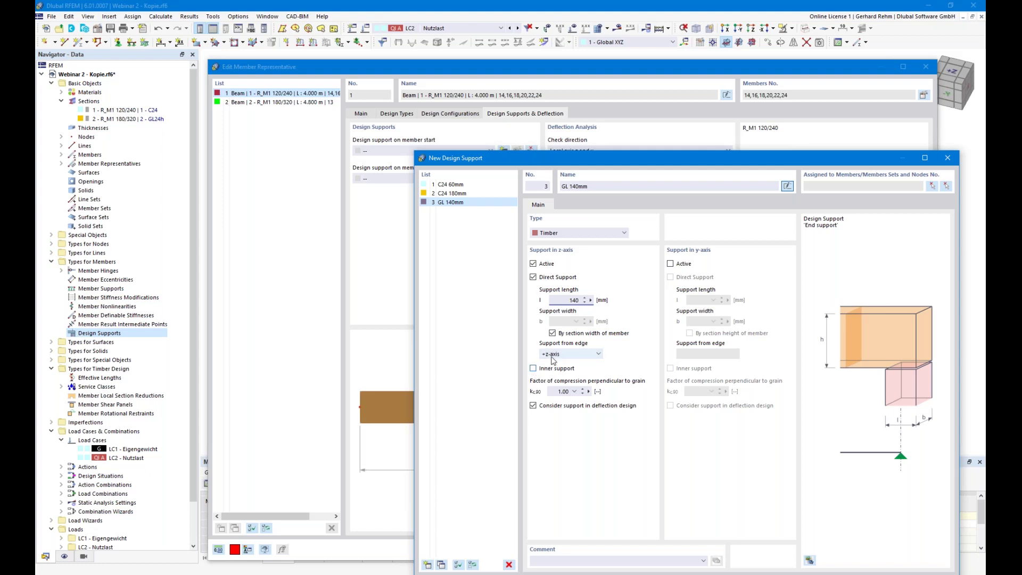
{"action": "left_click", "coordinate": [556, 390]}
{"action": "type", "text": "1,75"}
{"action": "left_click_drag", "start_coordinate": [530, 164], "coordinate": [501, 57]}
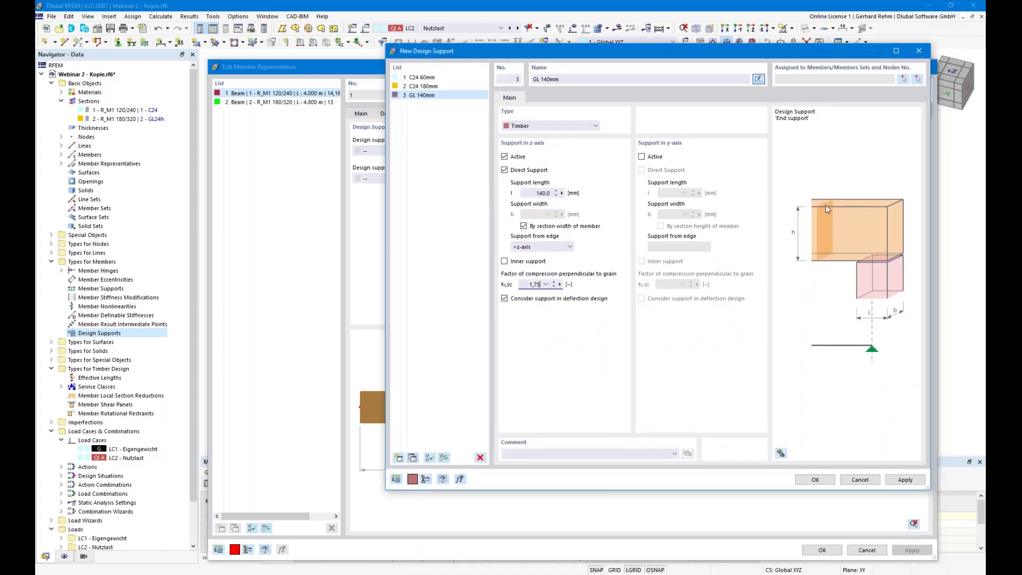
- Copy the GL 140mm design support, rename the copy GL 180mm and set its support length to 180 mm
{"action": "left_click", "coordinate": [412, 458]}
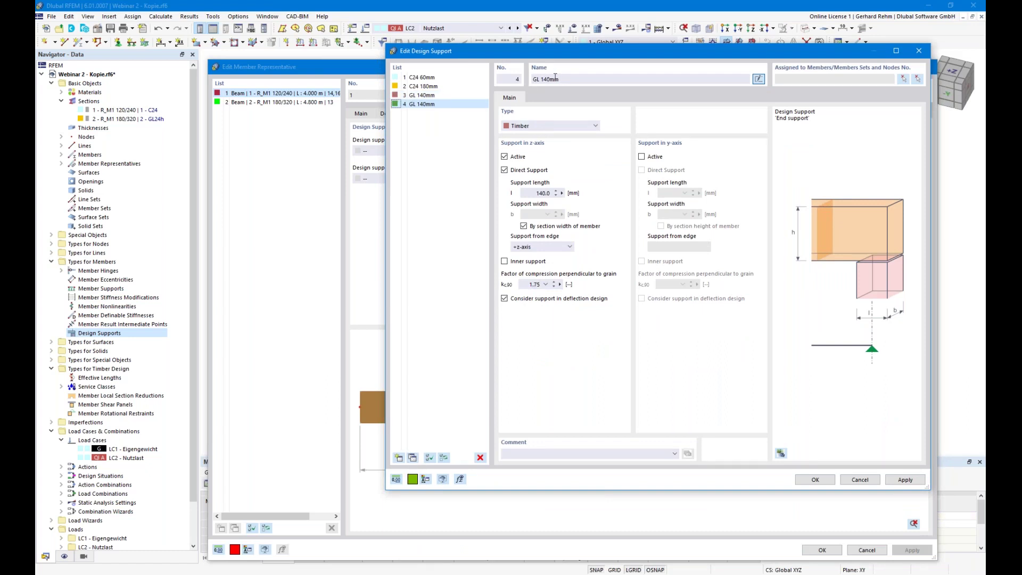
{"action": "left_click", "coordinate": [759, 78]}
{"action": "left_click", "coordinate": [758, 79]}
{"action": "left_click", "coordinate": [543, 79]}
{"action": "left_click", "coordinate": [531, 191]}
{"action": "type", "text": "1800"}
{"action": "key", "text": "Delete"}
{"action": "key", "text": "Delete"}
{"action": "key", "text": "Delete"}
- Make GL 180mm an inner support measured from the -z-axis edge, and accept the design supports
{"action": "left_click", "coordinate": [527, 247]}
{"action": "left_click", "coordinate": [518, 264]}
{"action": "left_click", "coordinate": [504, 261]}
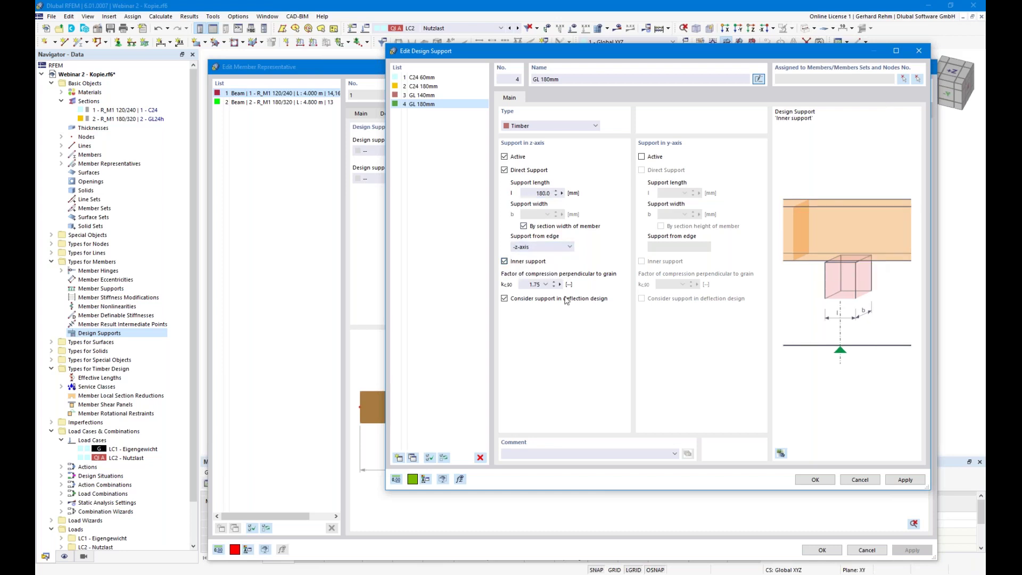
{"action": "left_click", "coordinate": [530, 284]}
{"action": "left_click", "coordinate": [815, 480]}
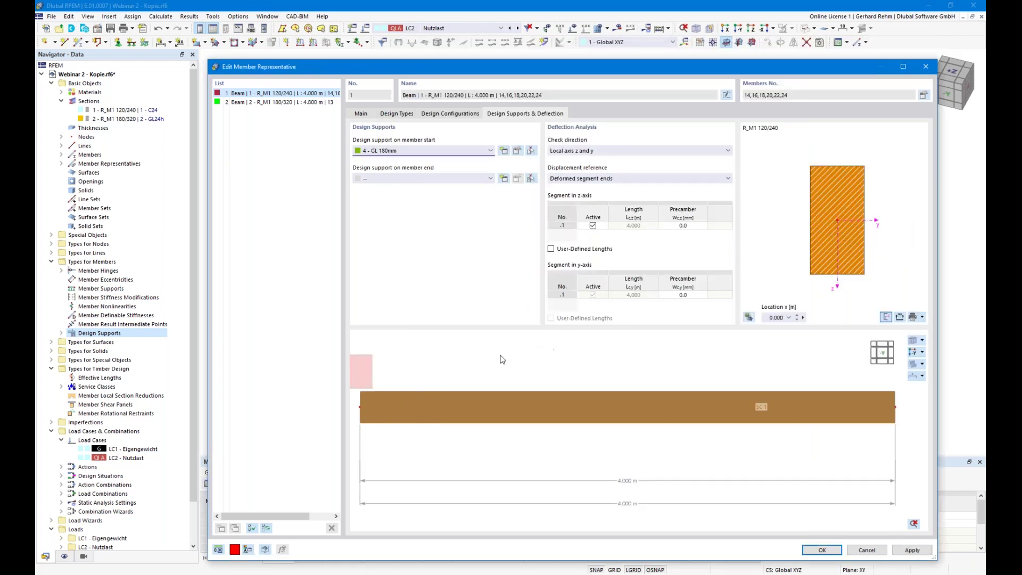
- Assign C24 60mm as the design support on the member start and C24 180mm on the member end
{"action": "left_click", "coordinate": [371, 154]}
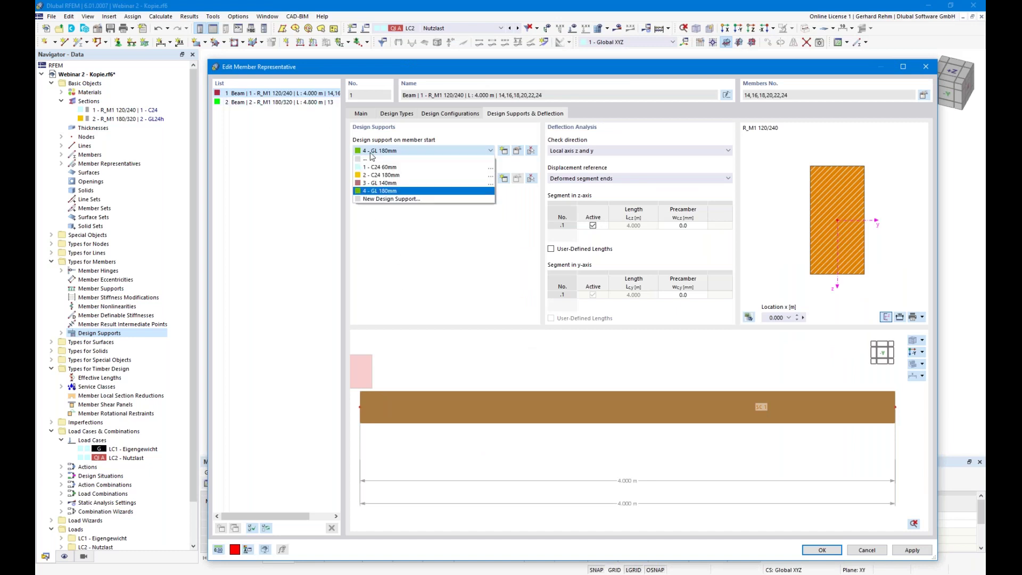
{"action": "left_click", "coordinate": [376, 168]}
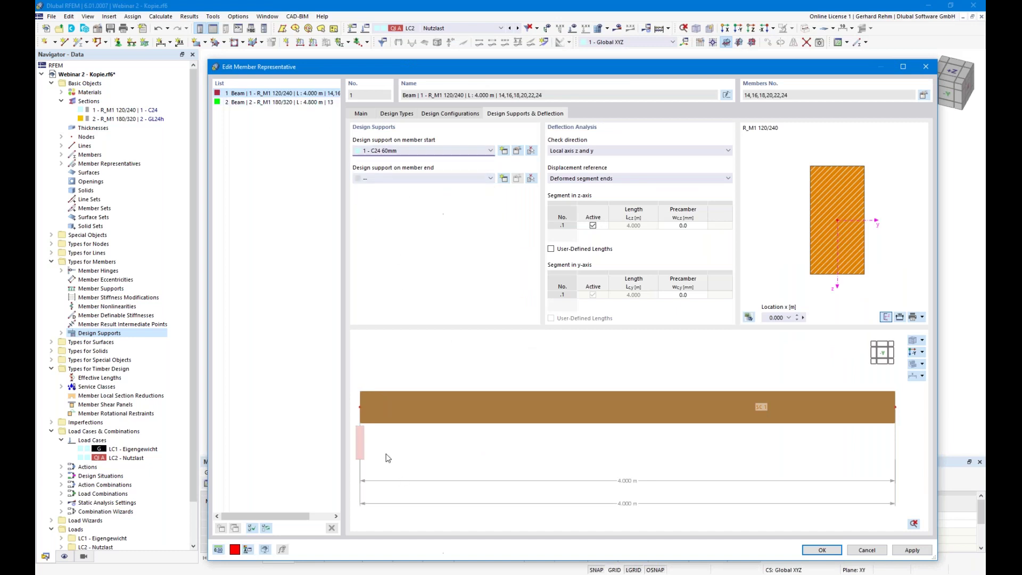
{"action": "left_click", "coordinate": [414, 179]}
{"action": "left_click", "coordinate": [393, 203]}
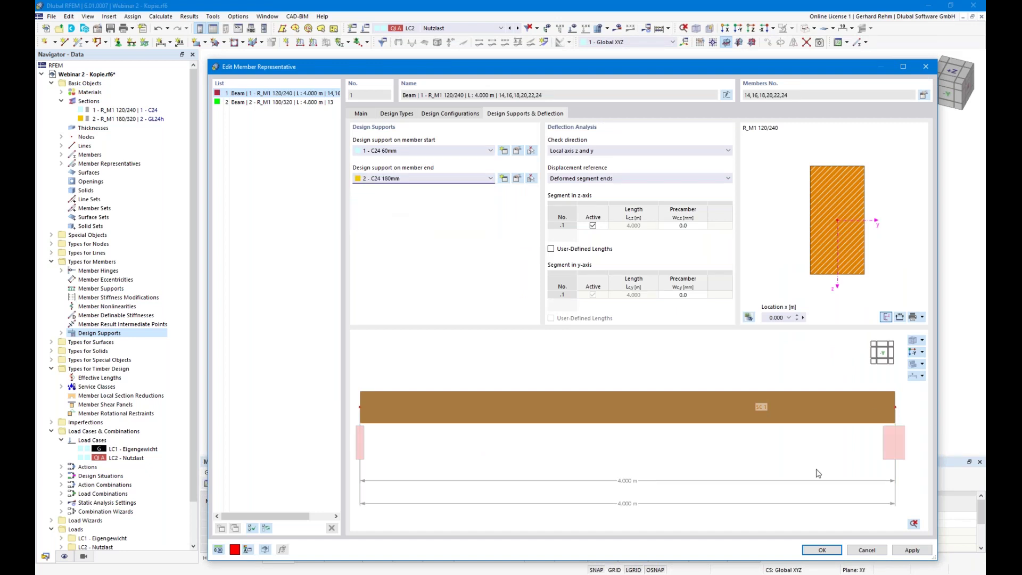
{"action": "middle_click_drag", "start_coordinate": [832, 449], "coordinate": [619, 449]}
{"action": "scroll", "coordinate": [672, 398], "scroll_direction": "up", "scroll_amount": 3}
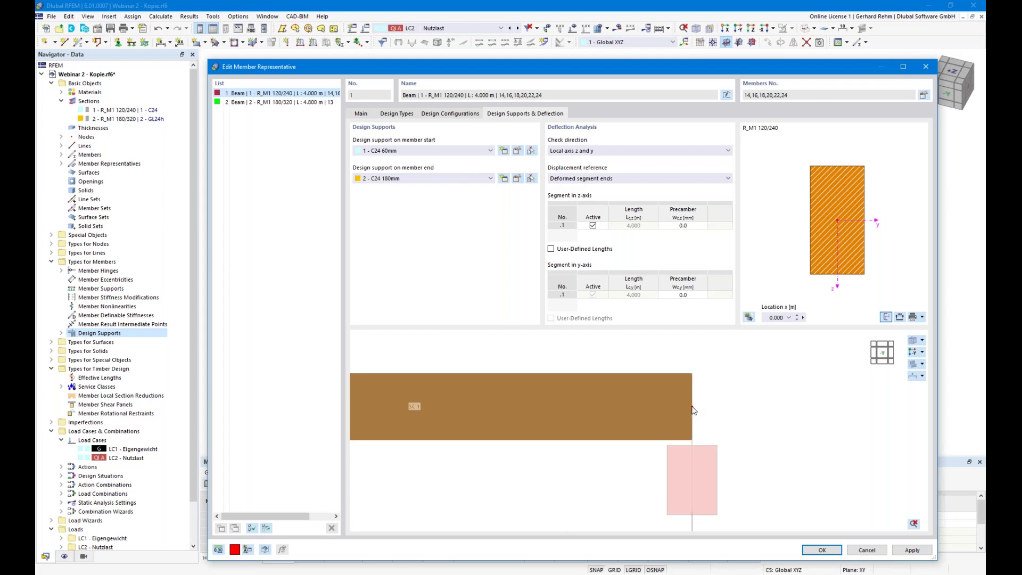
{"action": "scroll", "coordinate": [693, 411], "scroll_direction": "down", "scroll_amount": 1}
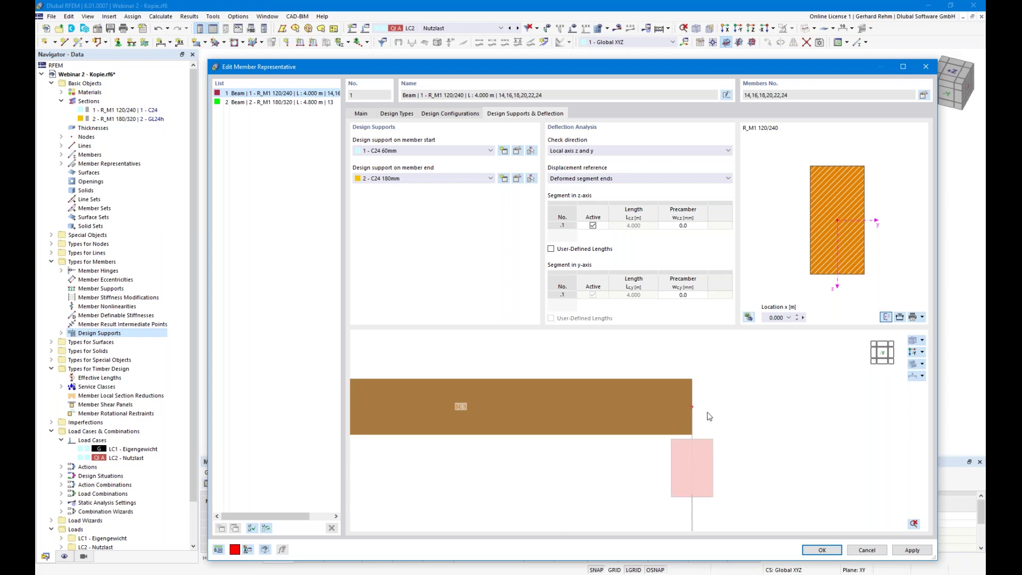
- Limit the deflection analysis check direction to local axis z and accept the member representative settings
{"action": "left_click", "coordinate": [363, 114]}
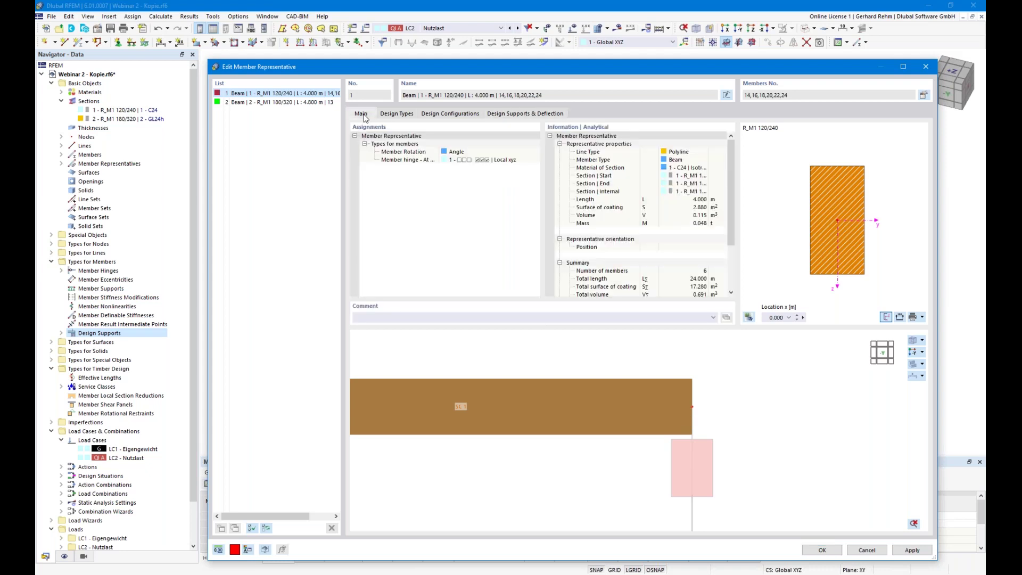
{"action": "left_click", "coordinate": [532, 113]}
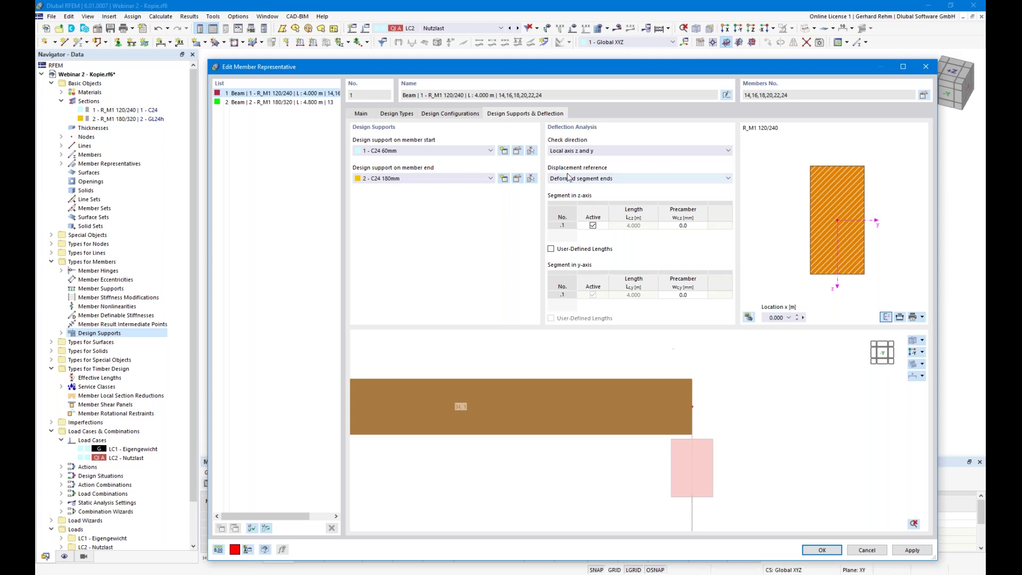
{"action": "left_click", "coordinate": [568, 152]}
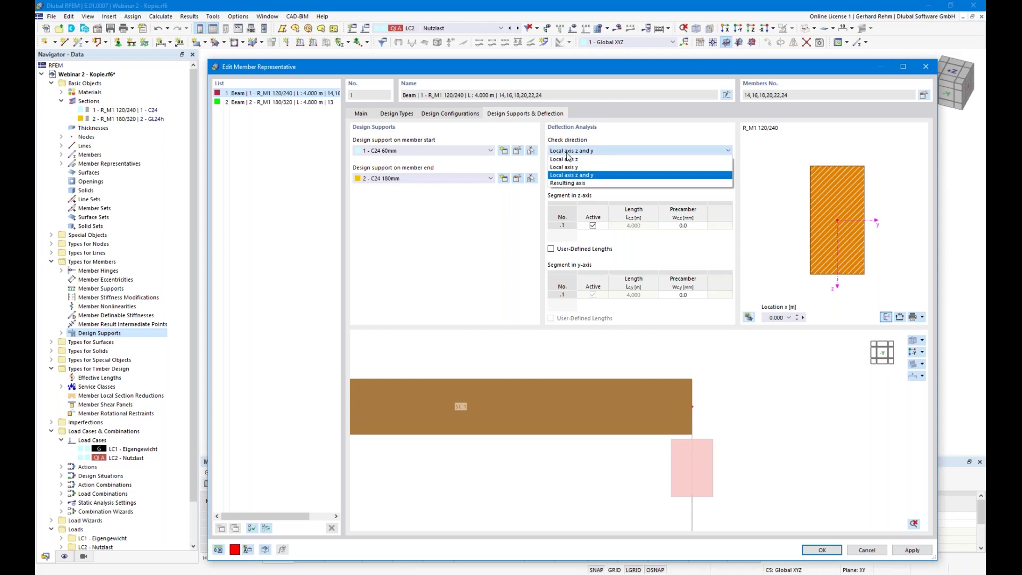
{"action": "left_click", "coordinate": [569, 159]}
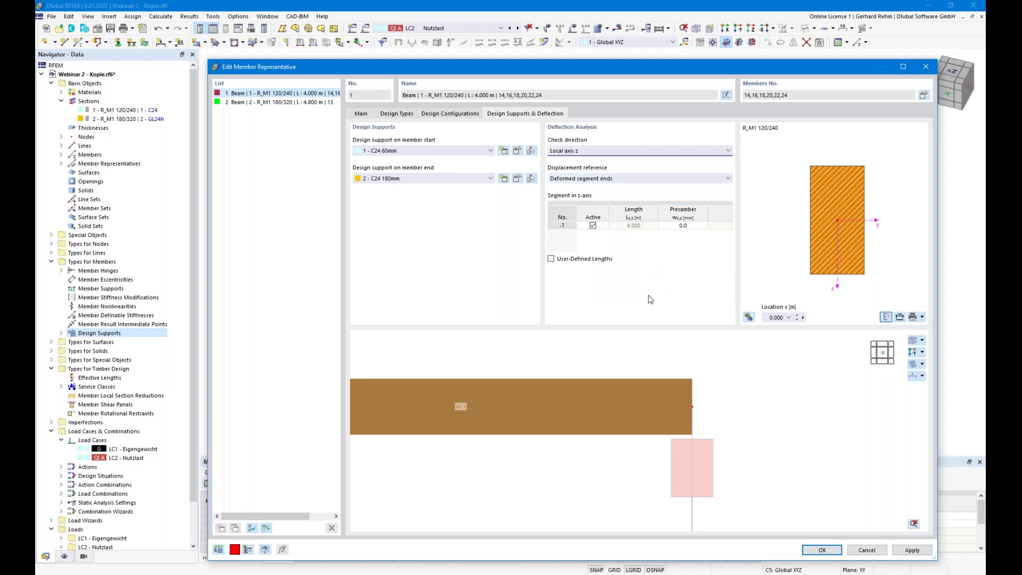
{"action": "left_click_drag", "start_coordinate": [574, 68], "coordinate": [630, 115]}
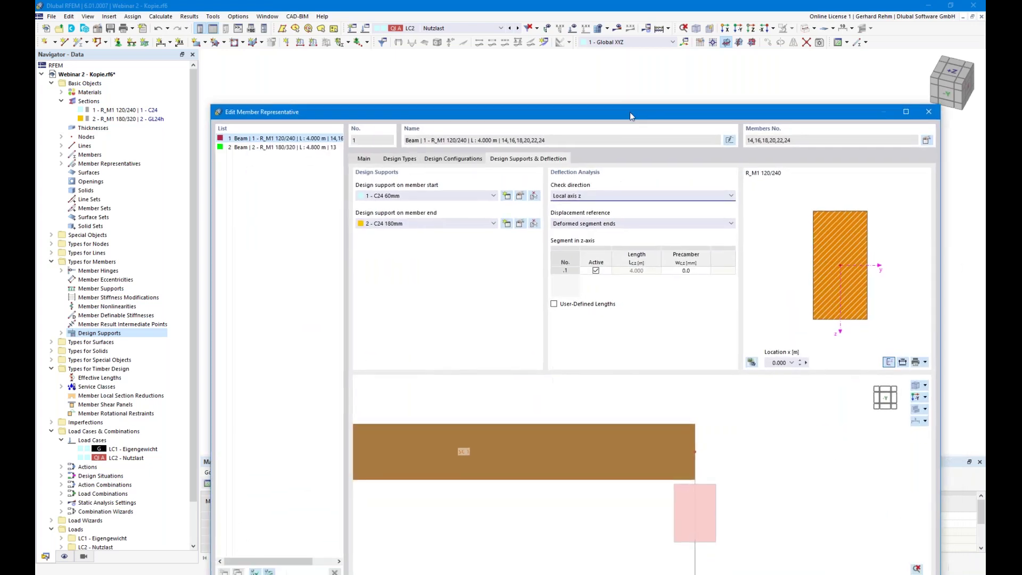
{"action": "left_click_drag", "start_coordinate": [629, 109], "coordinate": [624, 27]}
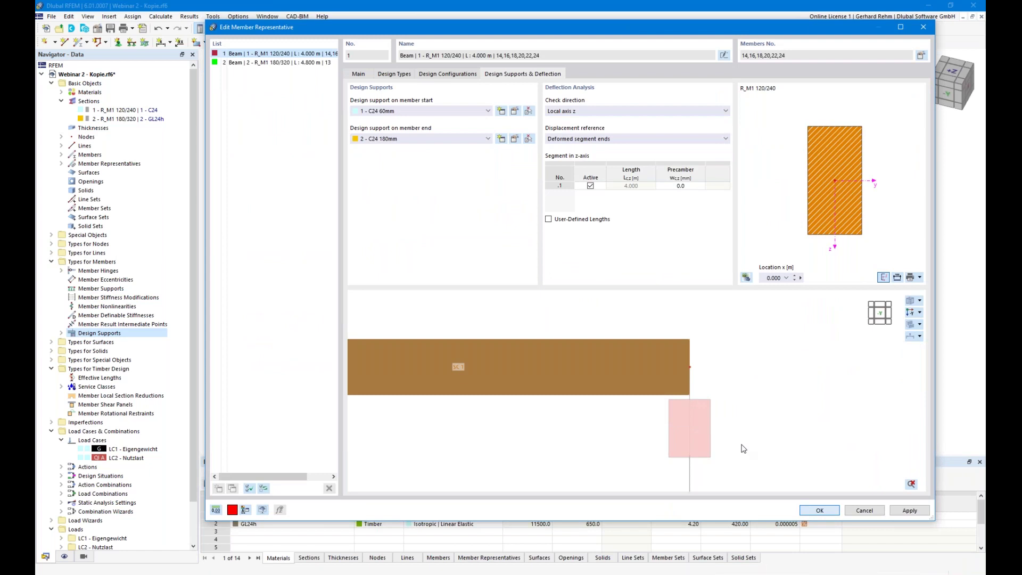
{"action": "left_click", "coordinate": [815, 512]}
- Assign the GL 140mm design support to both the start and end of the 180/320 beam, member 13
{"action": "middle_click_drag", "start_coordinate": [683, 372], "coordinate": [646, 354], "text": "ctrl"}
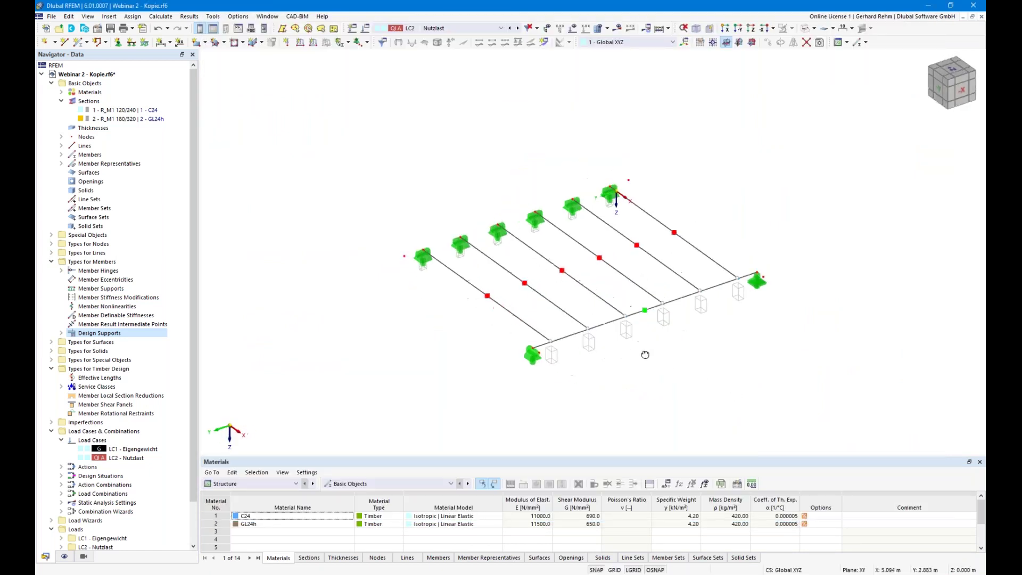
{"action": "double_click", "coordinate": [570, 339]}
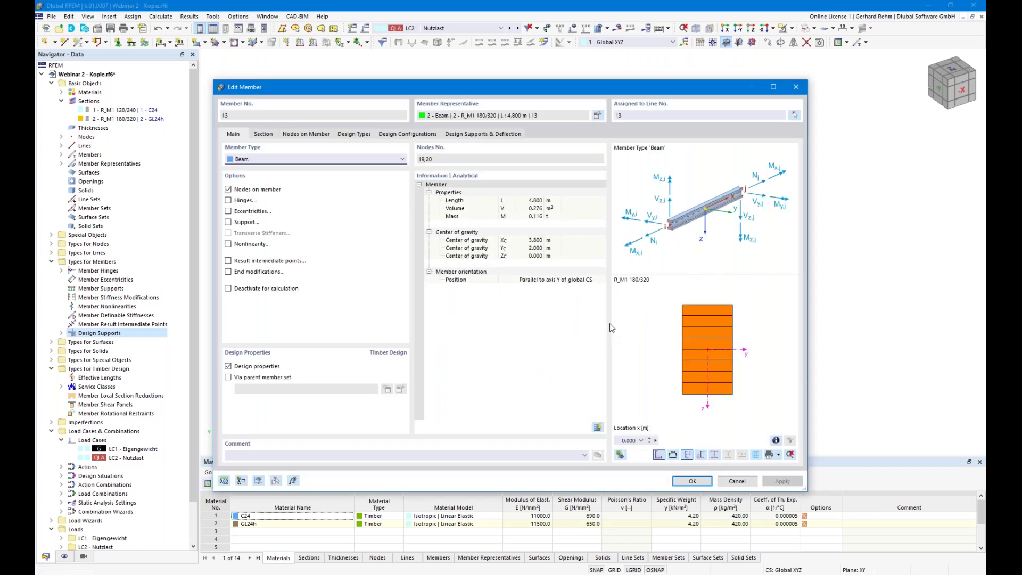
{"action": "left_click", "coordinate": [485, 134]}
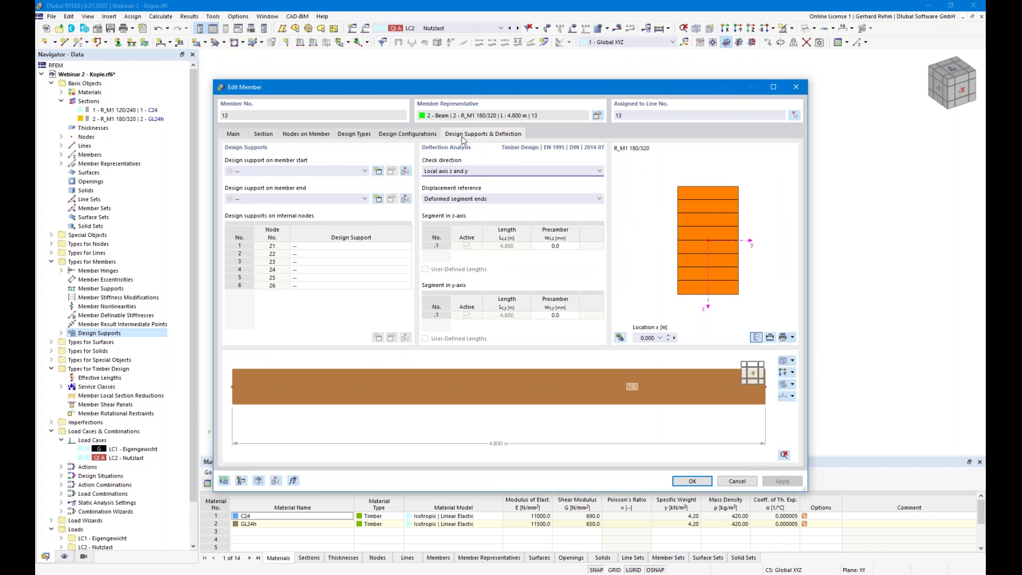
{"action": "left_click", "coordinate": [285, 172]}
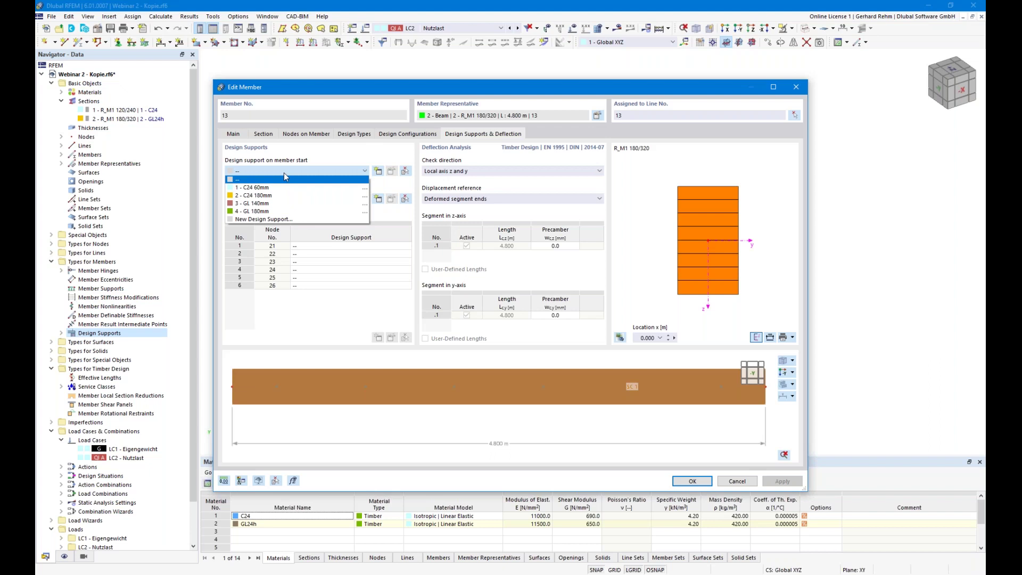
{"action": "key", "text": "Escape"}
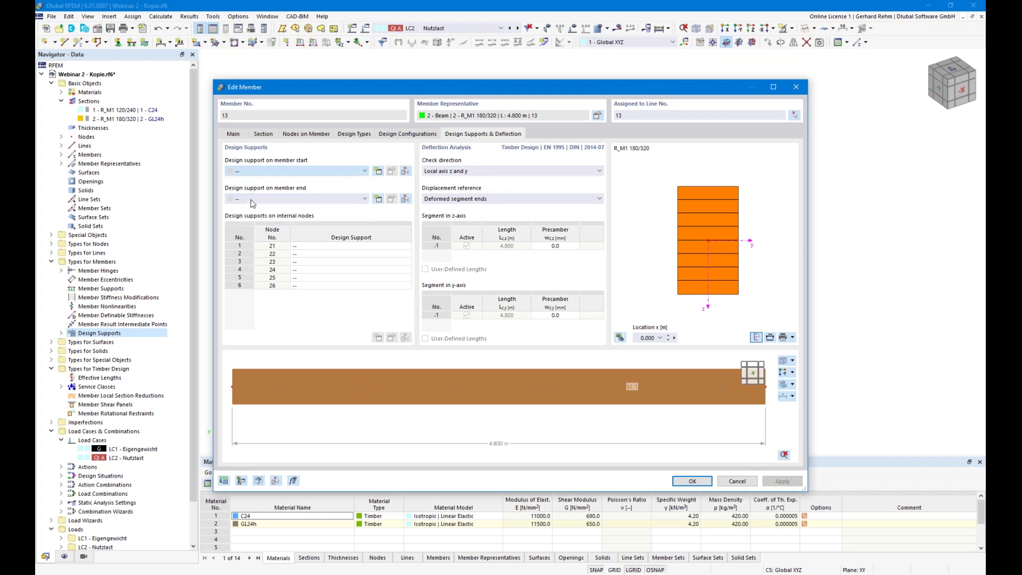
{"action": "left_click", "coordinate": [253, 200]}
{"action": "left_click", "coordinate": [257, 231]}
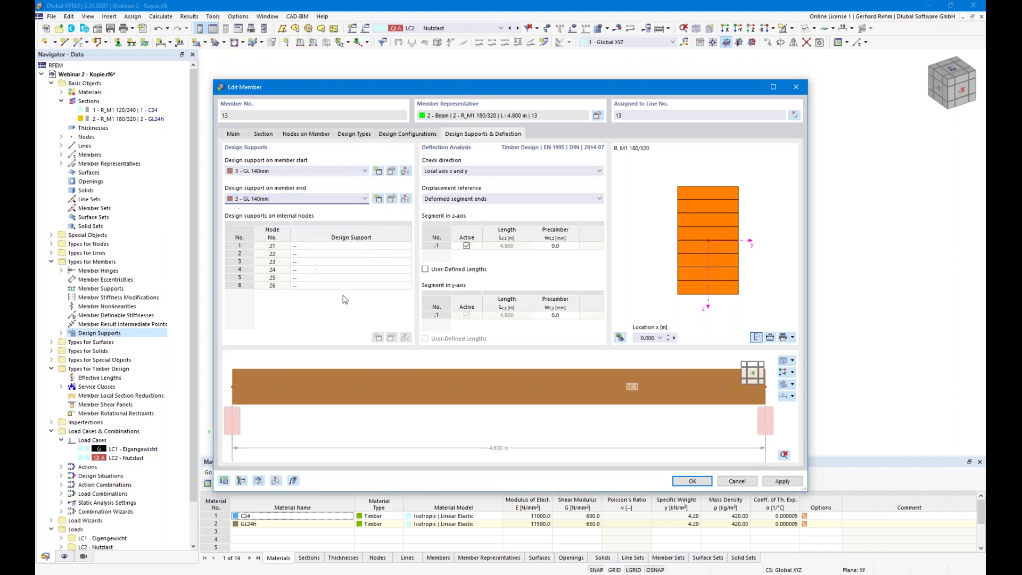
{"action": "middle_click_drag", "start_coordinate": [538, 426], "coordinate": [277, 400], "text": "ctrl"}
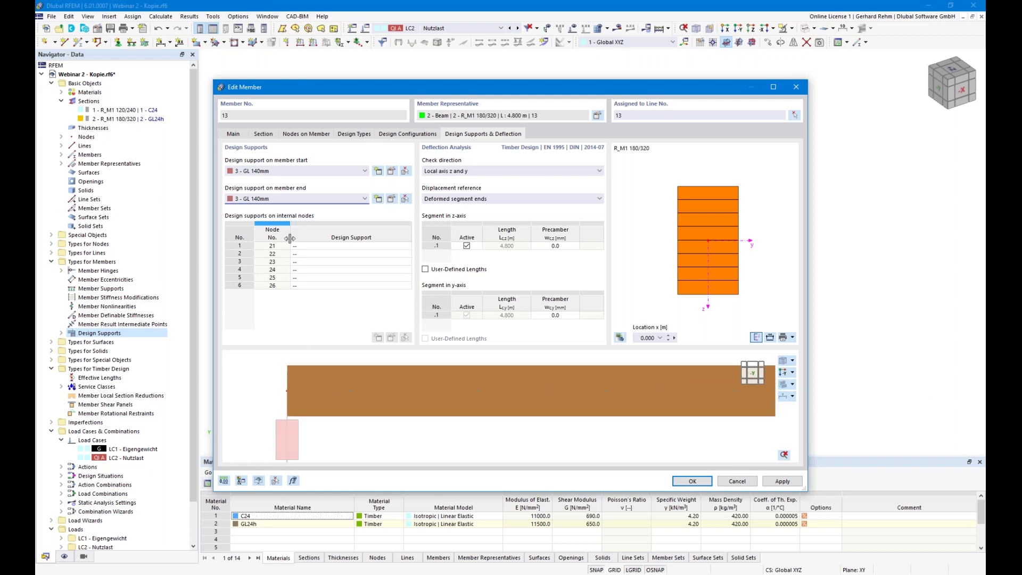
{"action": "mouse_move", "coordinate": [305, 397]}
{"action": "middle_mouse_down", "text": "ctrl"}
{"action": "mouse_move", "coordinate": [278, 379]}
{"action": "mouse_move", "coordinate": [282, 371]}
{"action": "middle_mouse_up", "text": "ctrl"}
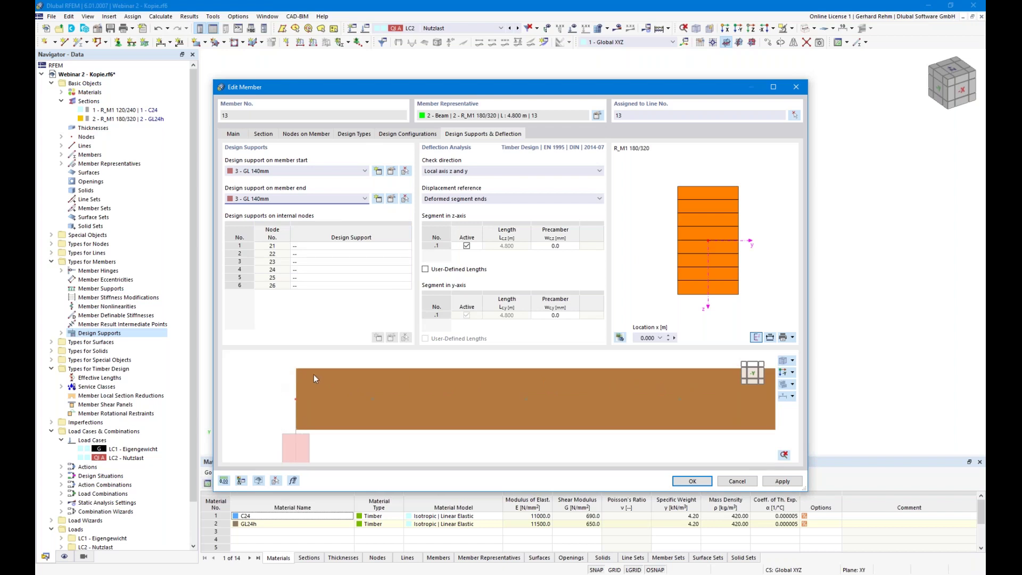
- Try extending both ends of member 13 by 0.070 m through end modifications, and turn the end modifications off again
{"action": "left_click", "coordinate": [258, 137]}
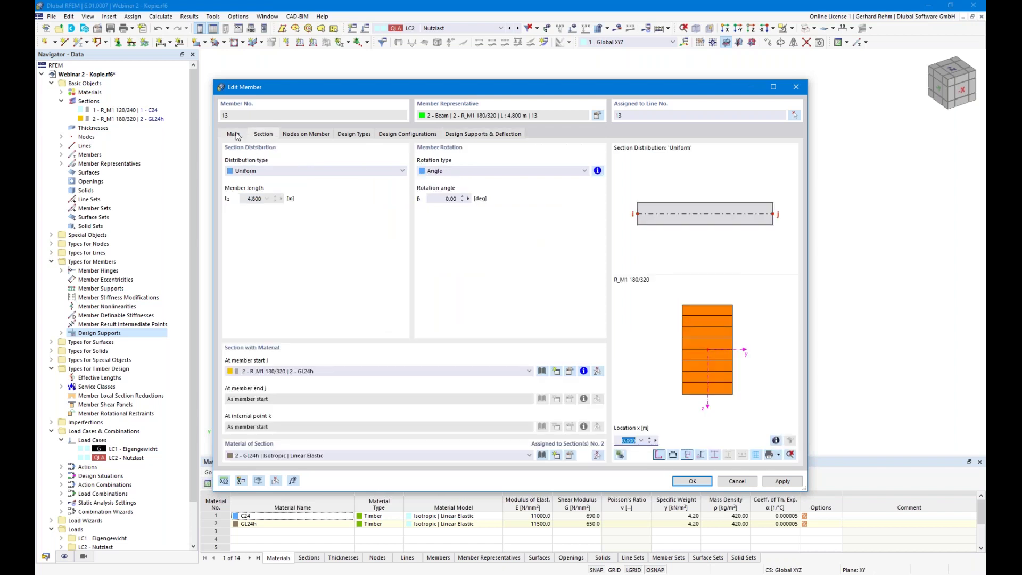
{"action": "left_click", "coordinate": [233, 135]}
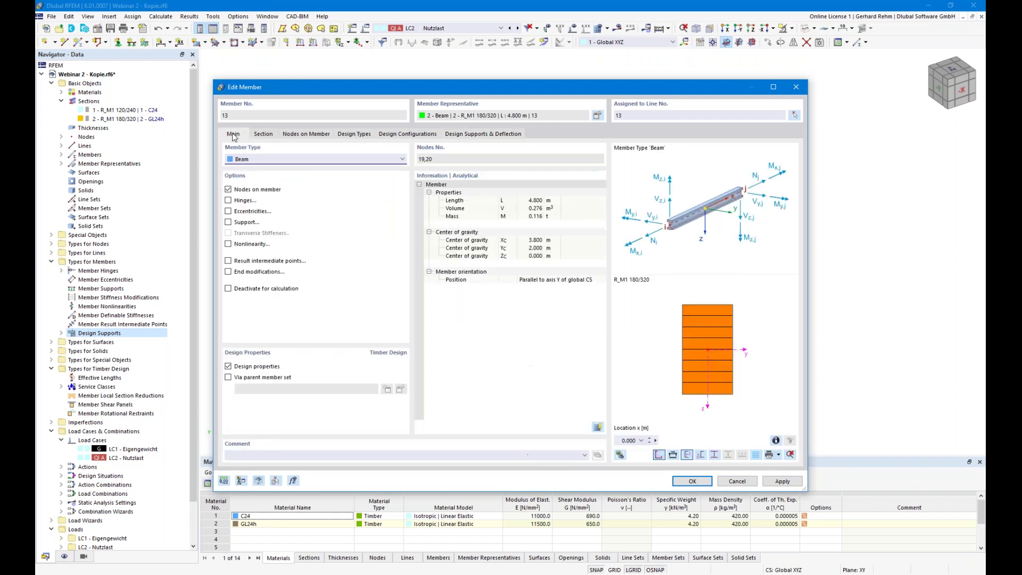
{"action": "left_click", "coordinate": [228, 272]}
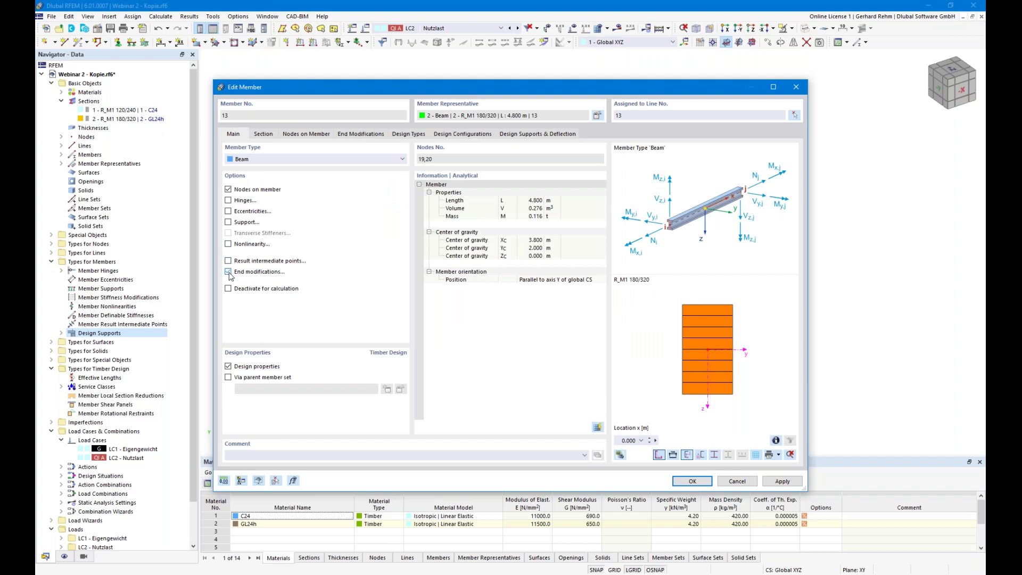
{"action": "left_click", "coordinate": [349, 135]}
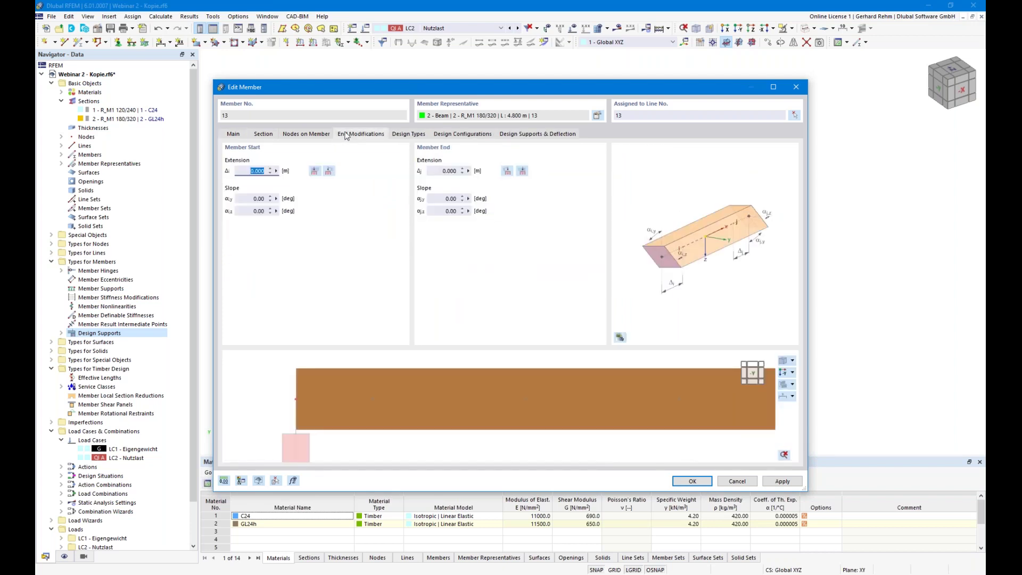
{"action": "left_click", "coordinate": [315, 172]}
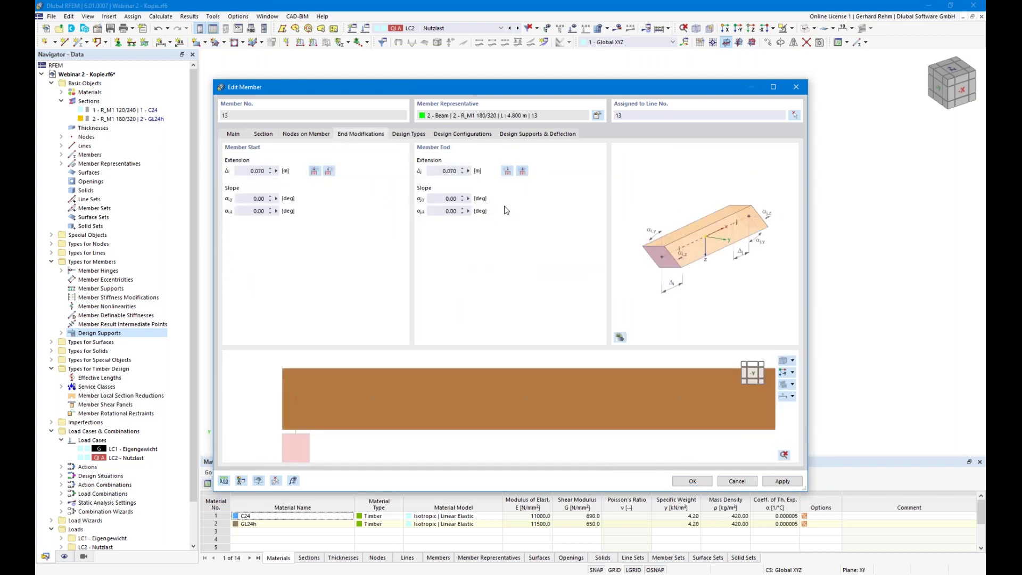
{"action": "scroll", "coordinate": [446, 405], "scroll_direction": "down", "scroll_amount": 2}
{"action": "middle_click_drag", "start_coordinate": [446, 406], "coordinate": [470, 417]}
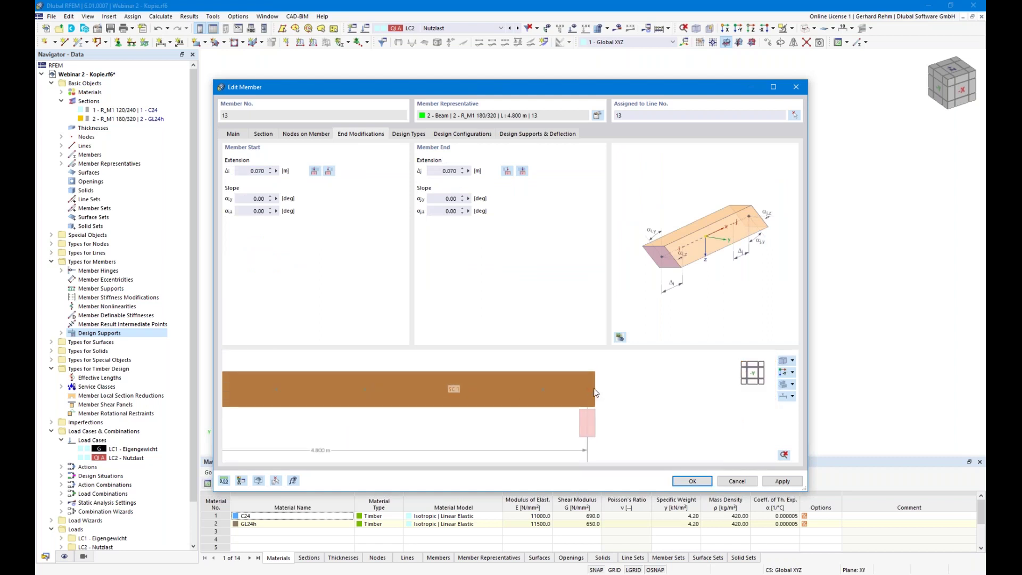
{"action": "scroll", "coordinate": [592, 393], "scroll_direction": "up", "scroll_amount": 2}
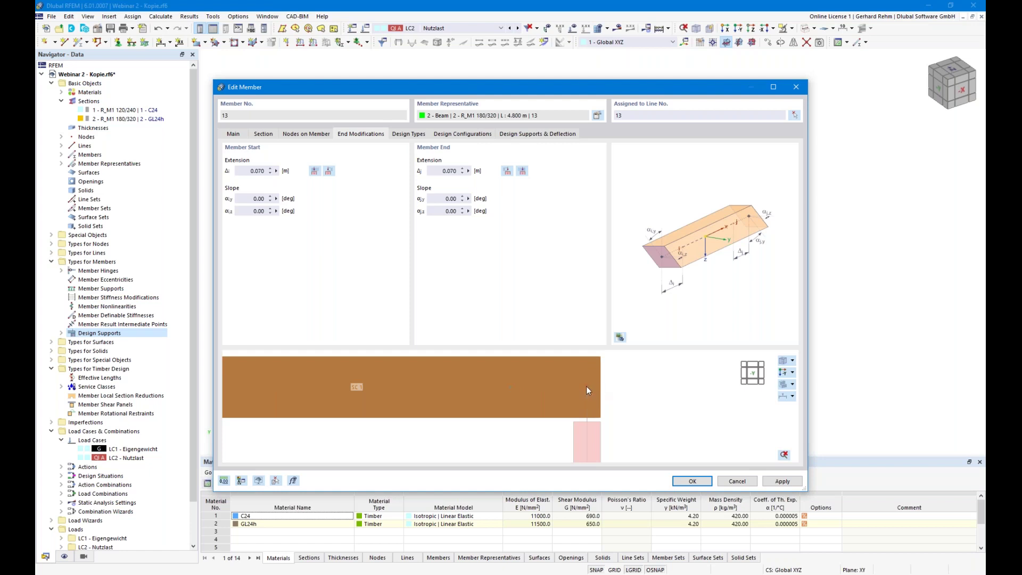
{"action": "scroll", "coordinate": [553, 407], "scroll_direction": "down", "scroll_amount": 3}
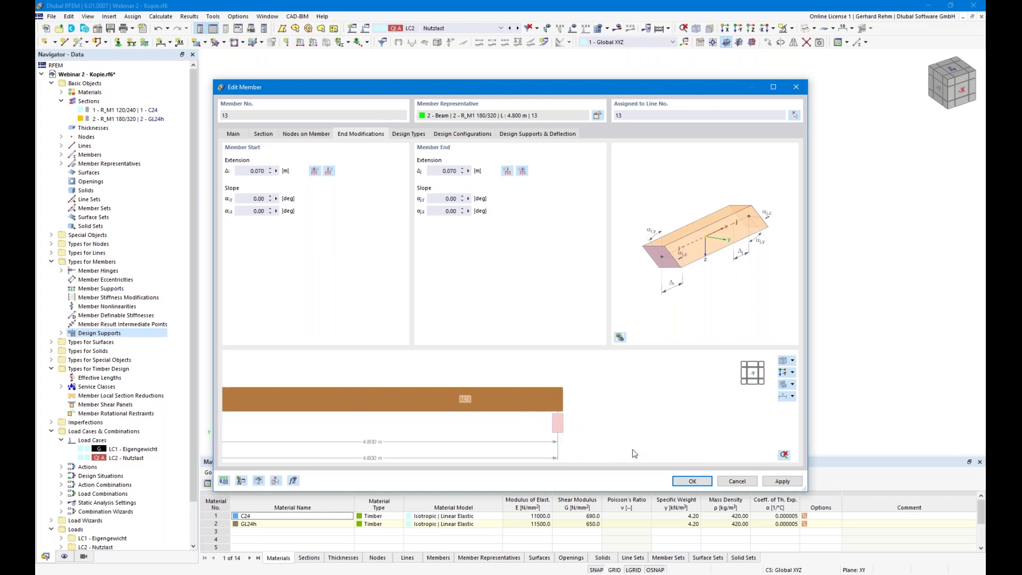
{"action": "left_click", "coordinate": [240, 133]}
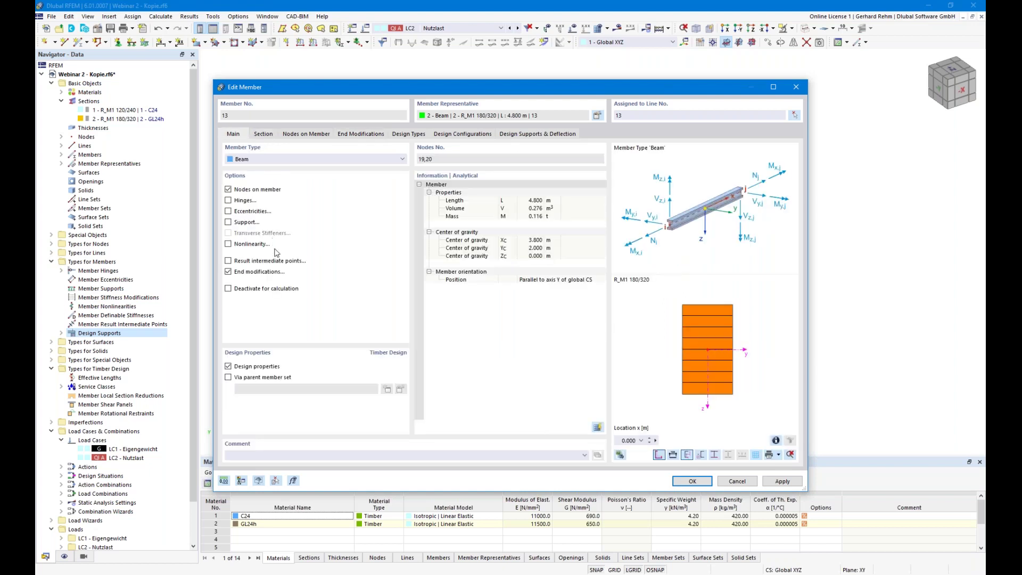
{"action": "left_click", "coordinate": [253, 271]}
- Return to the member's design supports and show its preview as a wireframe with node and member numbering
{"action": "left_click", "coordinate": [468, 135]}
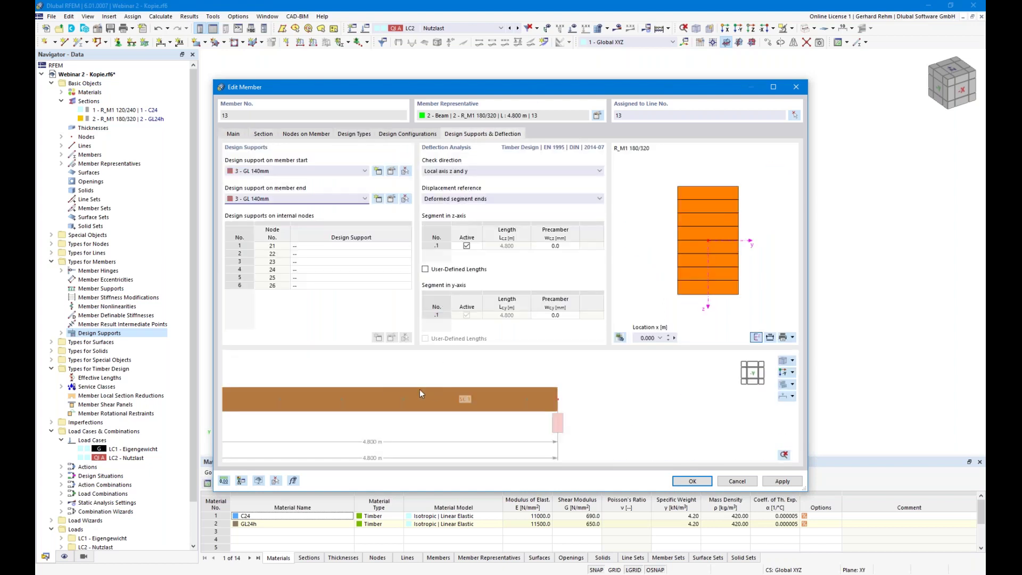
{"action": "left_click", "coordinate": [782, 383]}
{"action": "left_click", "coordinate": [787, 396]}
{"action": "left_click", "coordinate": [817, 408]}
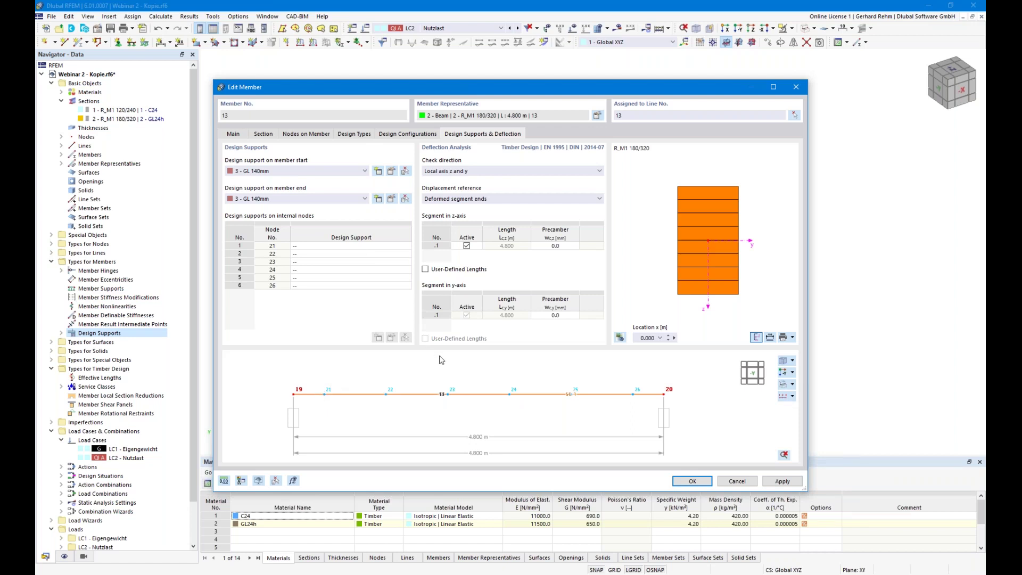
- Assign the GL 180mm design support to all internal nodes 21 to 26 of member 13
{"action": "left_click", "coordinate": [395, 245]}
{"action": "left_click", "coordinate": [407, 246]}
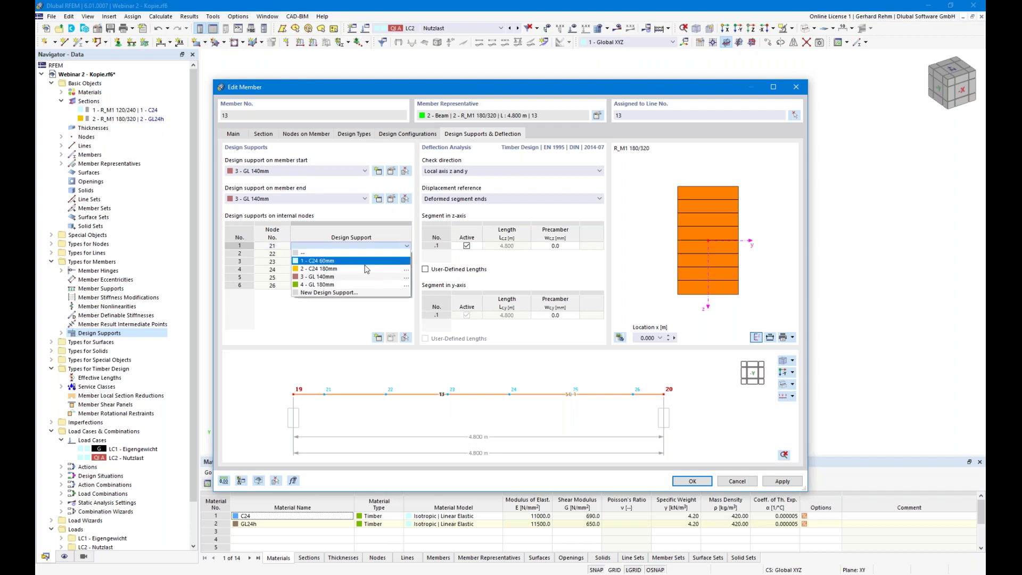
{"action": "left_click", "coordinate": [337, 286]}
{"action": "left_click", "coordinate": [309, 254]}
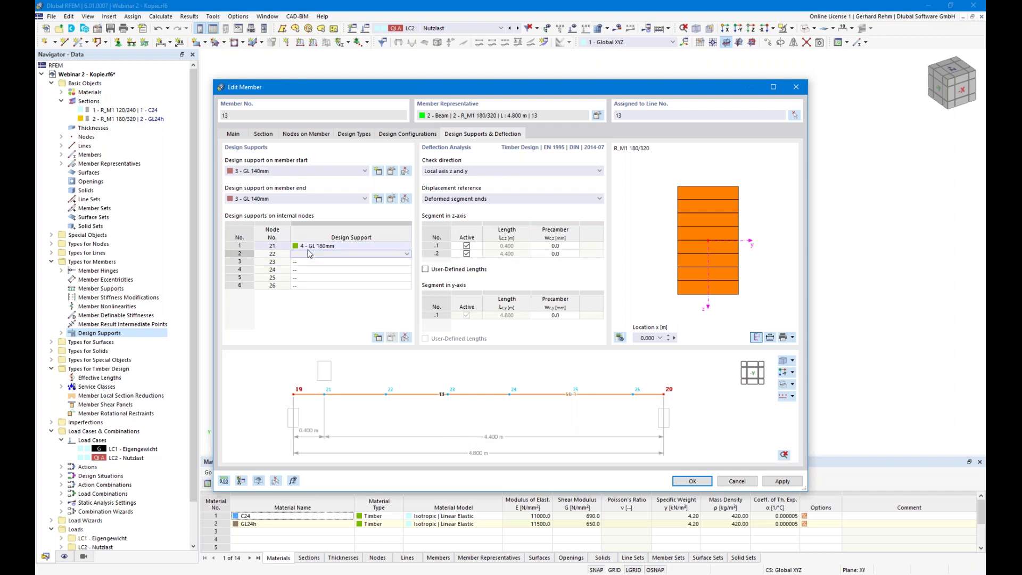
{"action": "key", "text": "Down"}
{"action": "key", "text": "Return"}
{"action": "key", "text": "Down"}
{"action": "key", "text": "Return"}
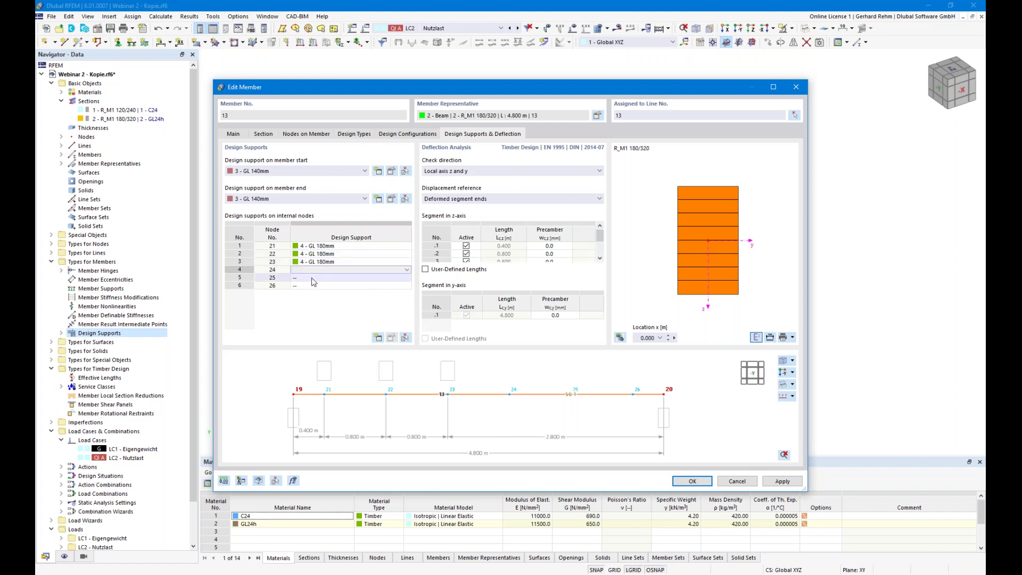
{"action": "key", "text": "Down"}
{"action": "key", "text": "Return"}
{"action": "key", "text": "Down"}
{"action": "key", "text": "Return"}
{"action": "key", "text": "Down"}
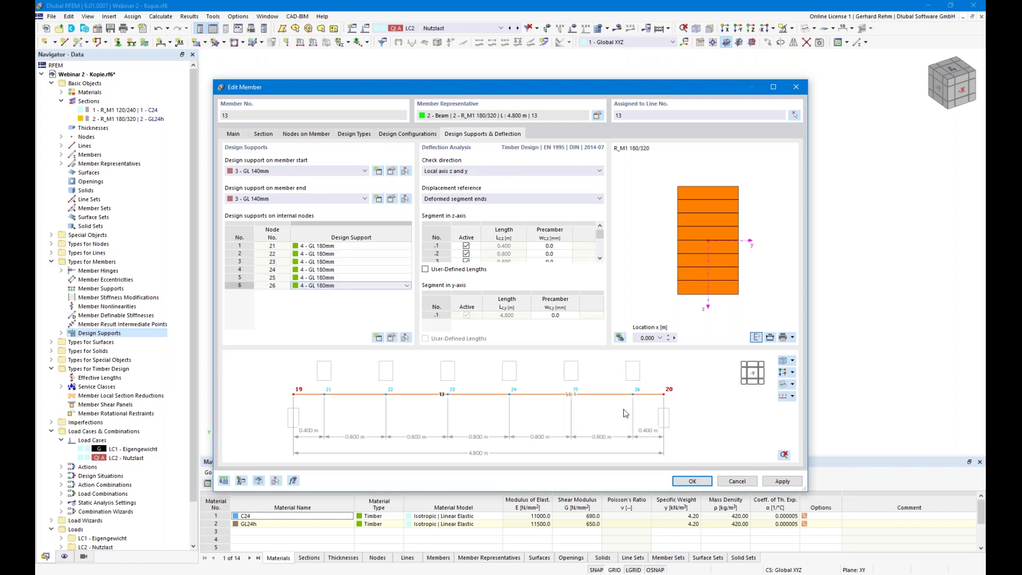
- Limit the deflection check direction of member 13 to local axis z and review the z-axis segments
{"action": "left_click", "coordinate": [446, 171]}
{"action": "left_click", "coordinate": [441, 179]}
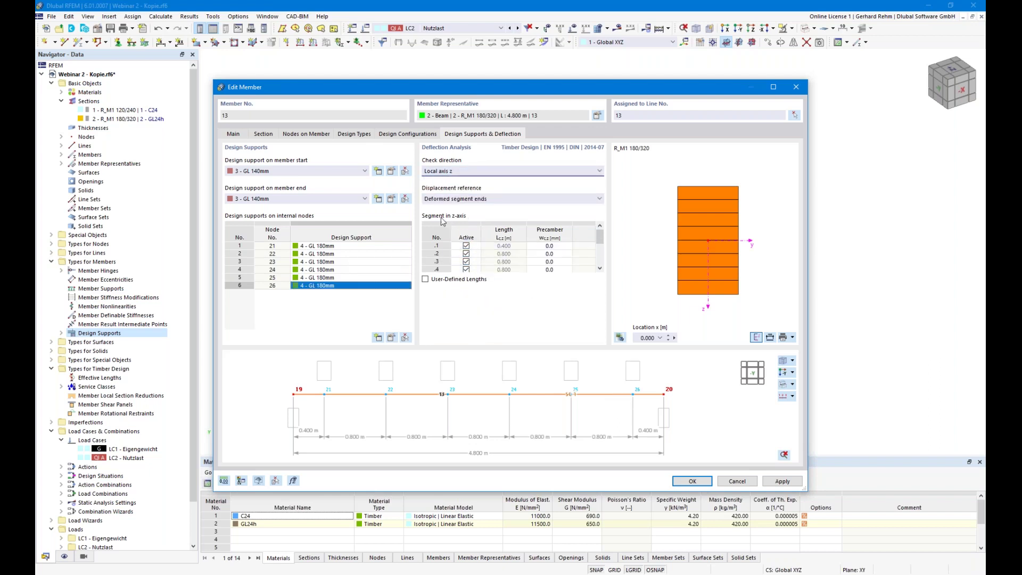
{"action": "left_click", "coordinate": [601, 238]}
{"action": "mouse_move", "coordinate": [601, 238]}
{"action": "left_mouse_down"}
{"action": "mouse_move", "coordinate": [601, 255]}
{"action": "mouse_move", "coordinate": [601, 238]}
{"action": "left_mouse_up"}
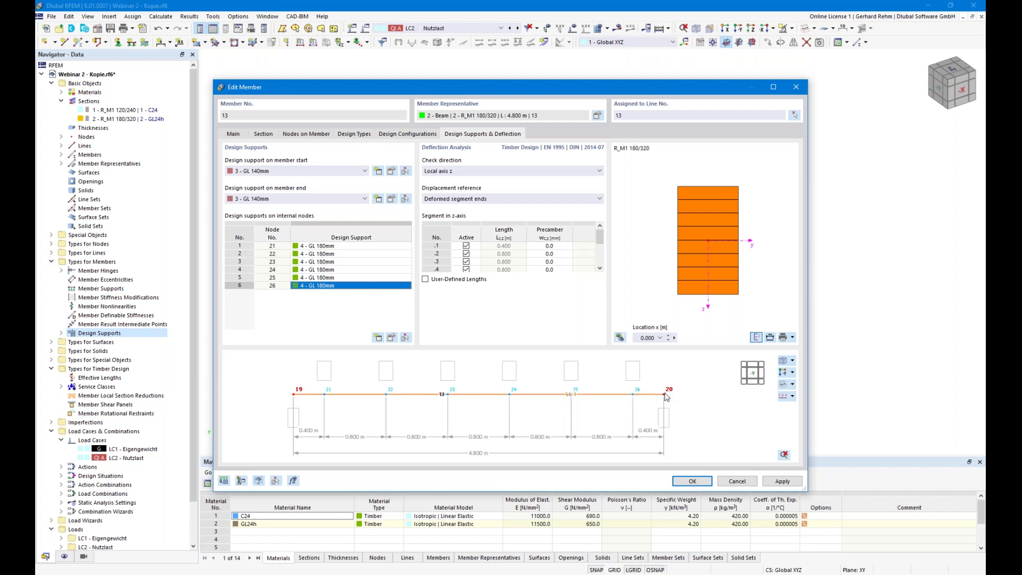
- Exclude the GL 180mm inner support from the deflection design and accept the design support
{"action": "left_click", "coordinate": [392, 337]}
{"action": "left_click", "coordinate": [520, 304]}
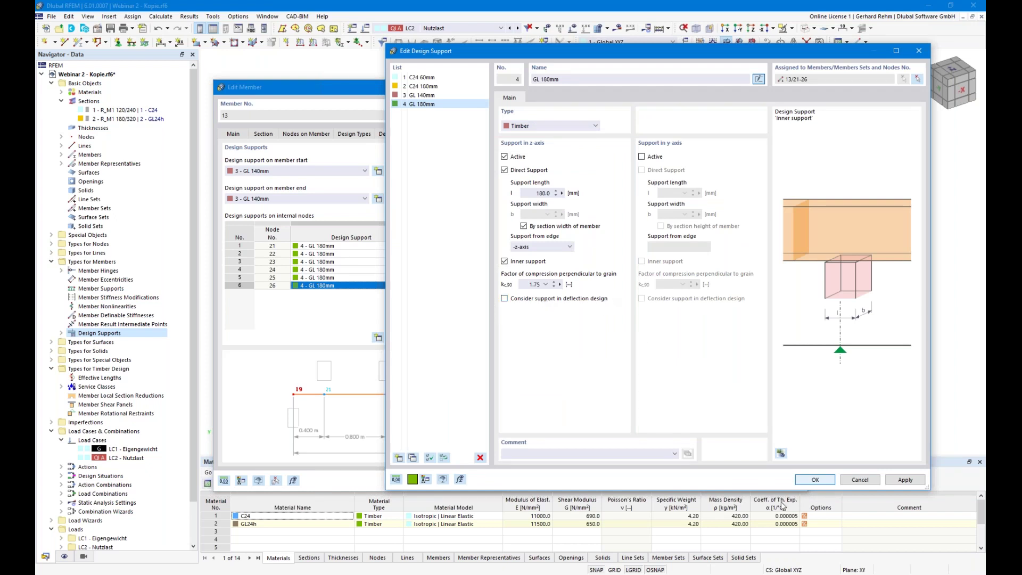
{"action": "left_click", "coordinate": [815, 480]}
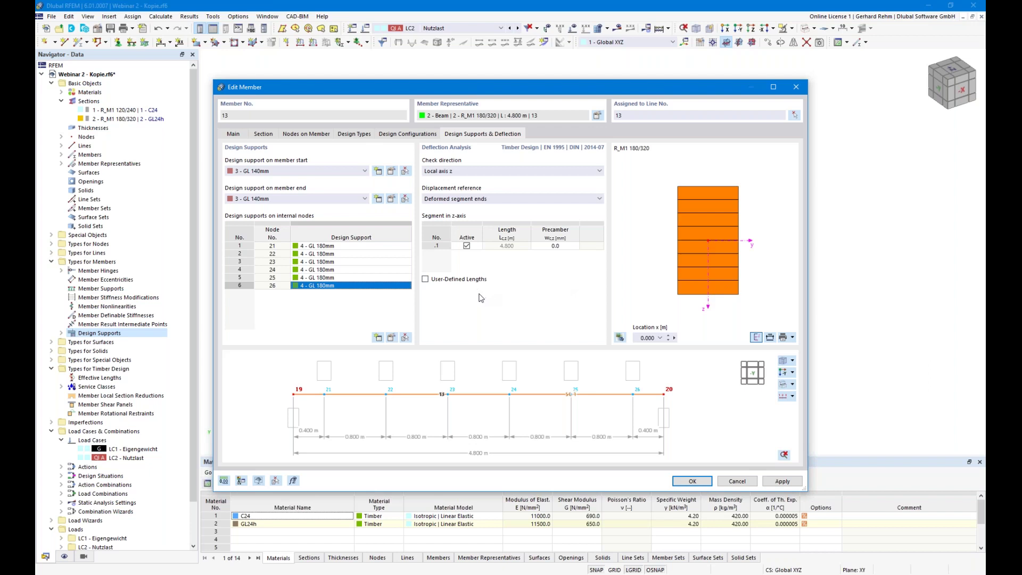
{"action": "left_click", "coordinate": [344, 199]}
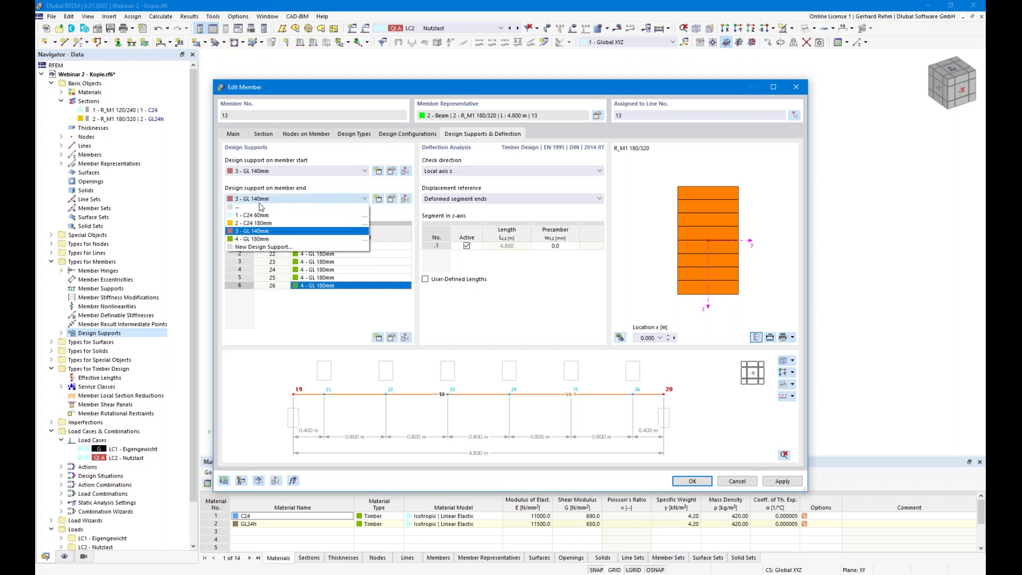
{"action": "left_click", "coordinate": [294, 199]}
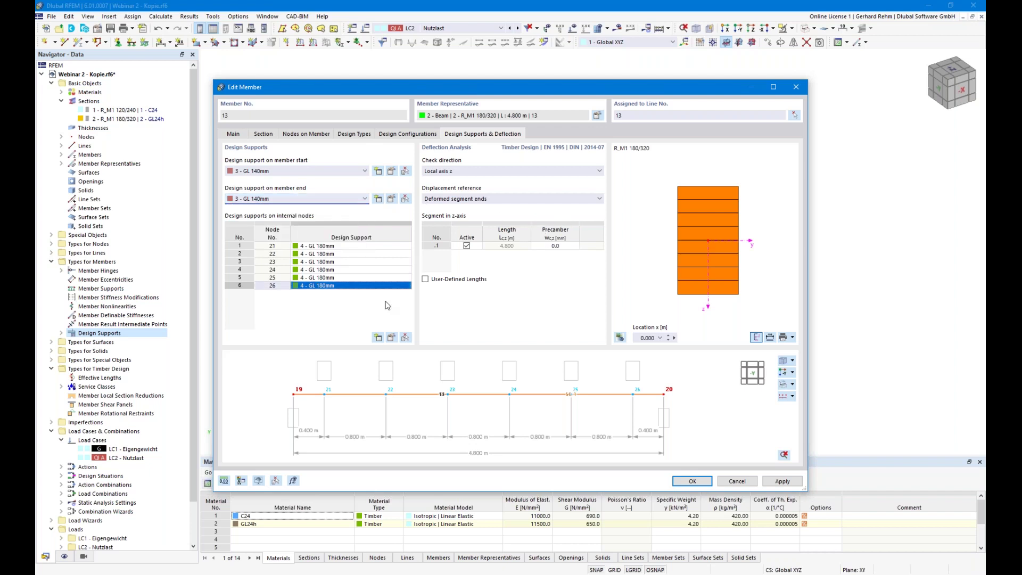
{"action": "left_click", "coordinate": [394, 338]}
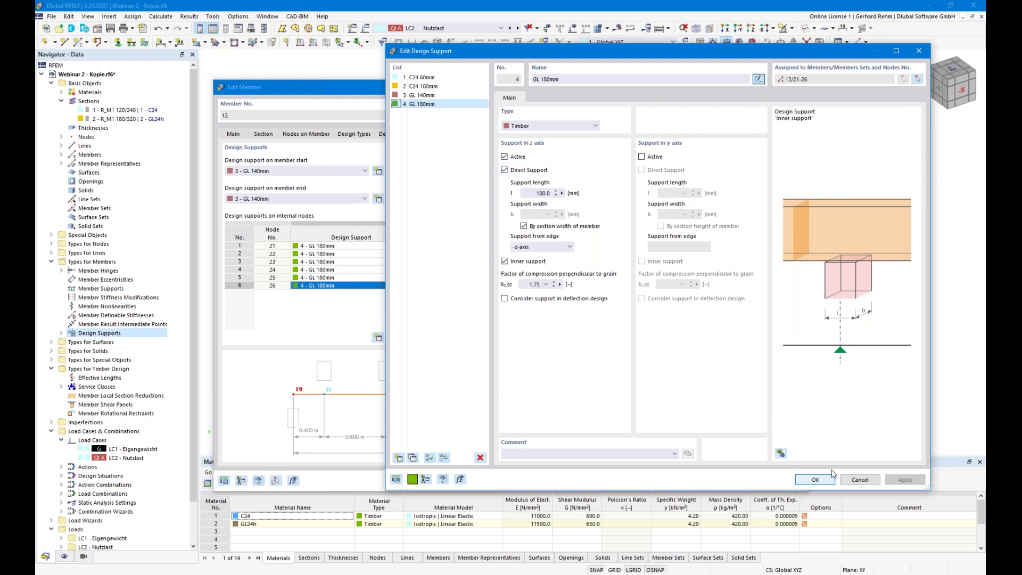
{"action": "left_click", "coordinate": [533, 170]}
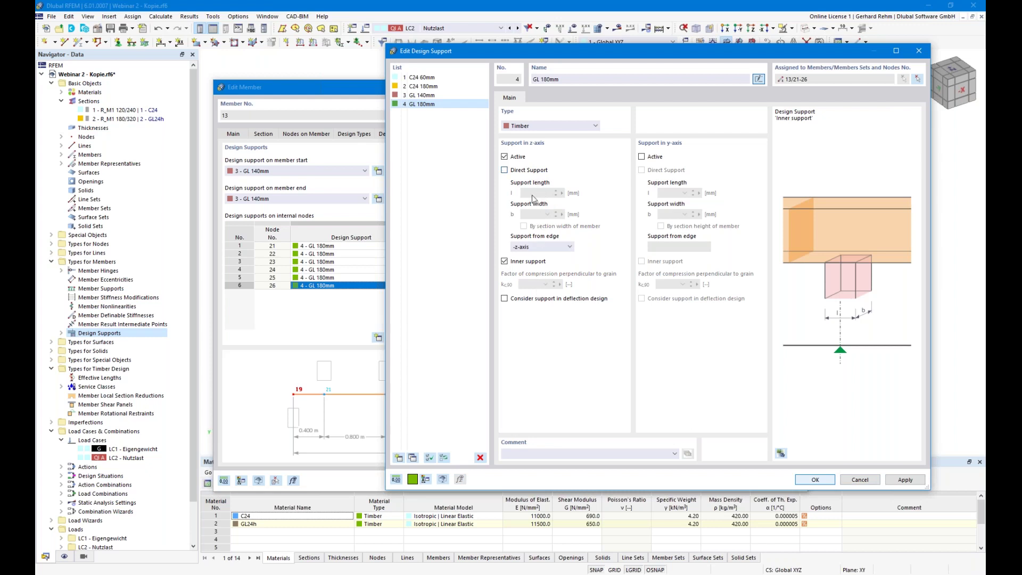
{"action": "left_click", "coordinate": [862, 479]}
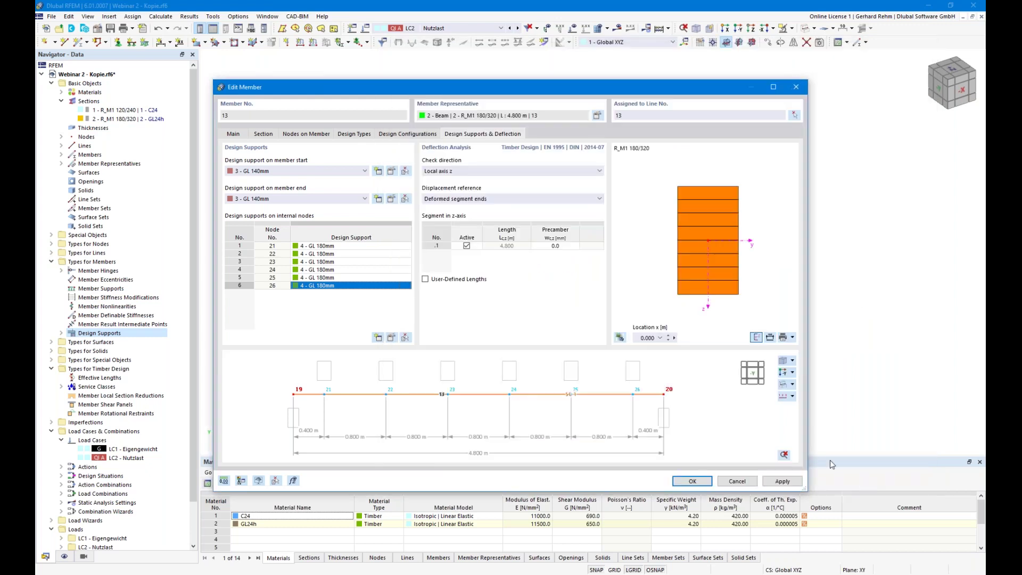
- Accept the settings of member 13 and start the timber design calculation from the Timber Design input data
{"action": "left_click", "coordinate": [692, 482]}
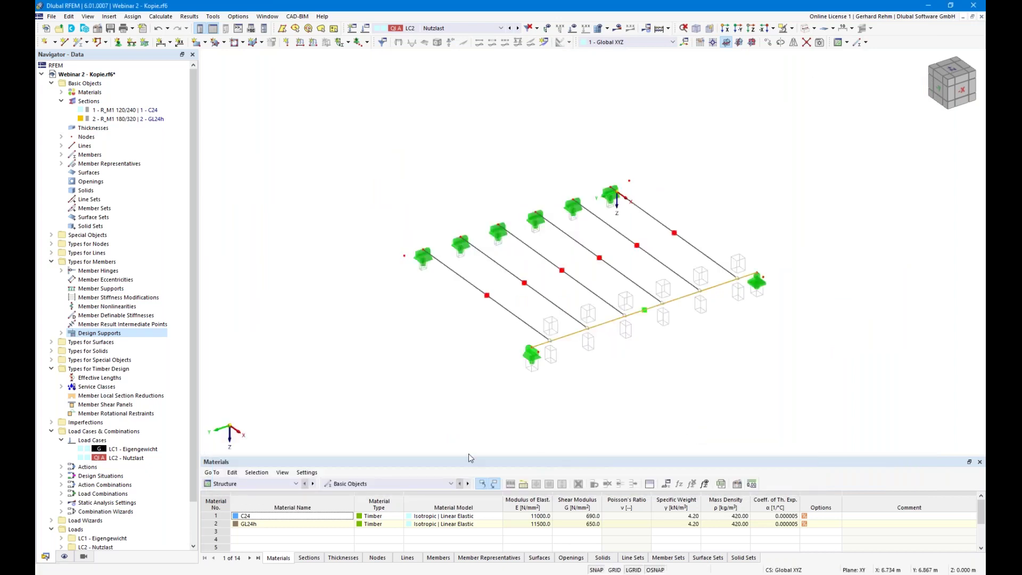
{"action": "left_click", "coordinate": [256, 483]}
{"action": "left_click", "coordinate": [230, 532]}
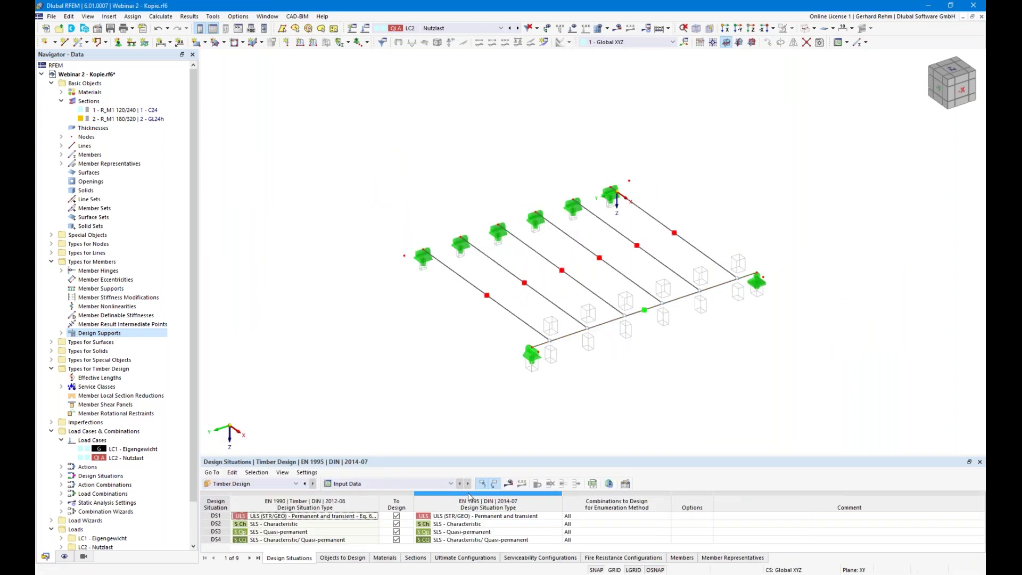
{"action": "left_click", "coordinate": [508, 483]}
{"action": "left_click", "coordinate": [551, 335]}
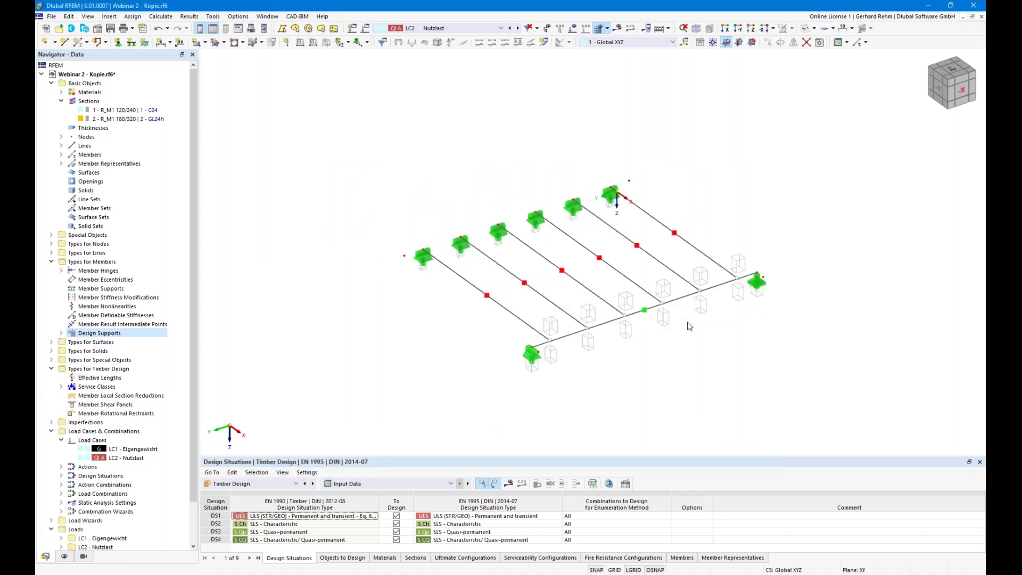
- Show the design ratios on member representatives, listed by member representative, and locate the deflection check of the 180/320 beam
{"action": "scroll", "coordinate": [594, 361], "scroll_direction": "down", "scroll_amount": 1}
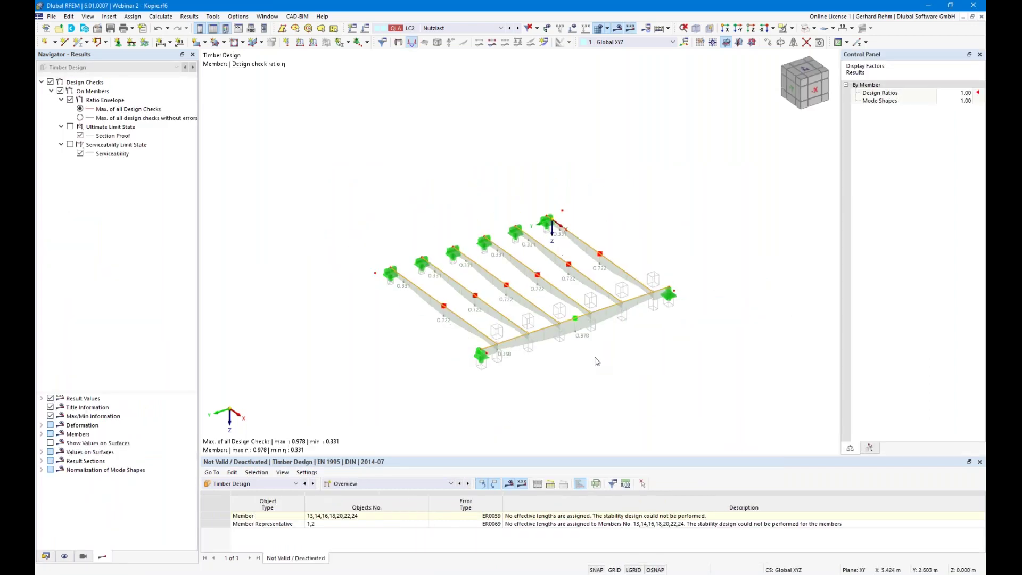
{"action": "middle_click_drag", "start_coordinate": [586, 354], "coordinate": [564, 329]}
{"action": "right_click", "coordinate": [564, 328]}
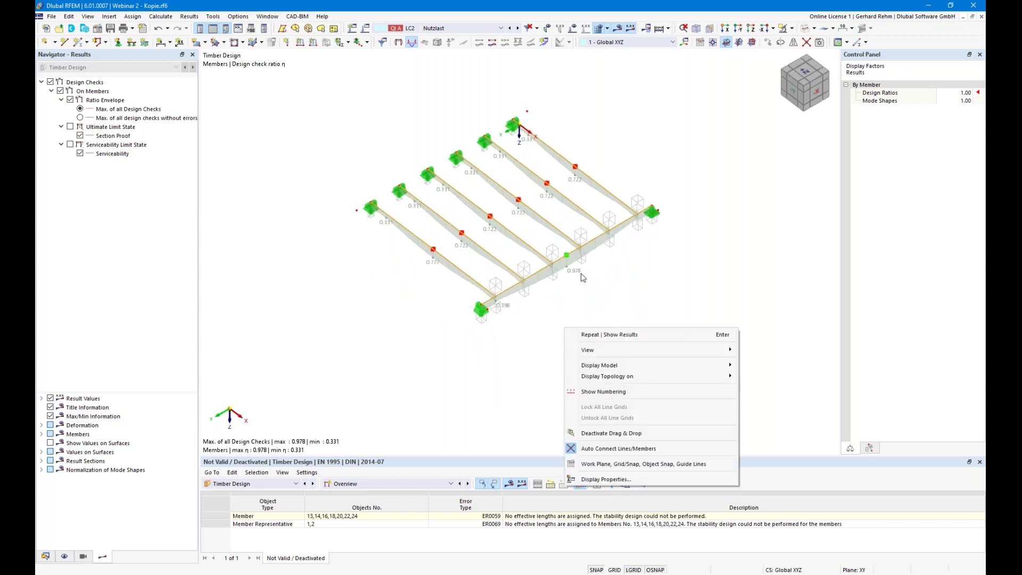
{"action": "left_click", "coordinate": [501, 428]}
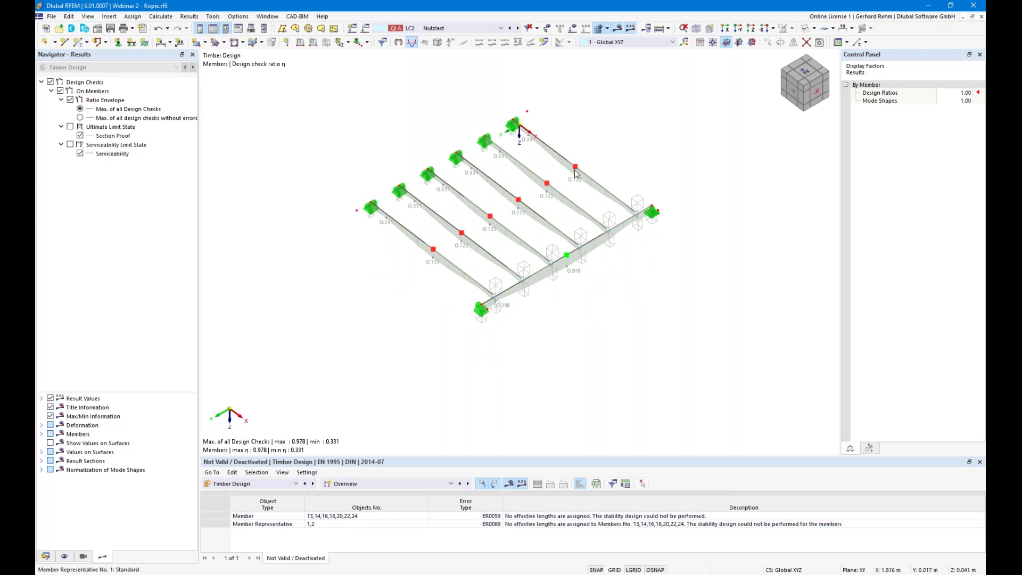
{"action": "left_click", "coordinate": [468, 485]}
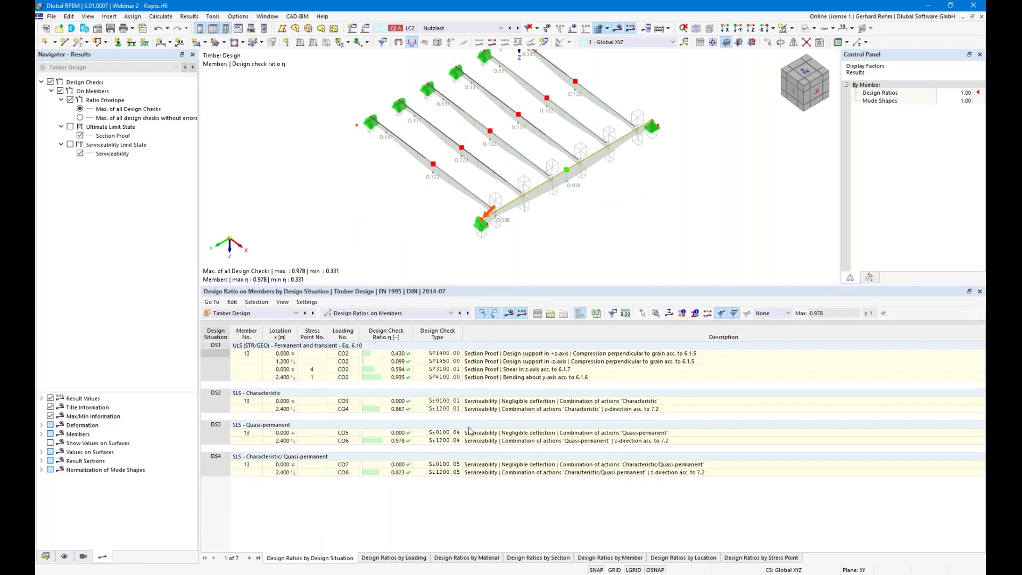
{"action": "left_click", "coordinate": [382, 313]}
{"action": "left_click", "coordinate": [382, 351]}
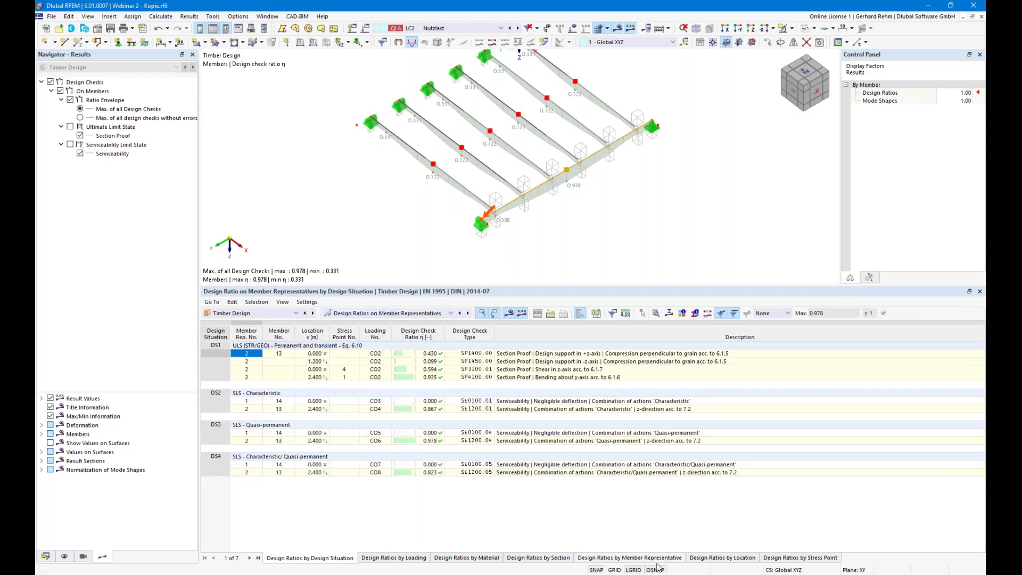
{"action": "left_click", "coordinate": [660, 558]}
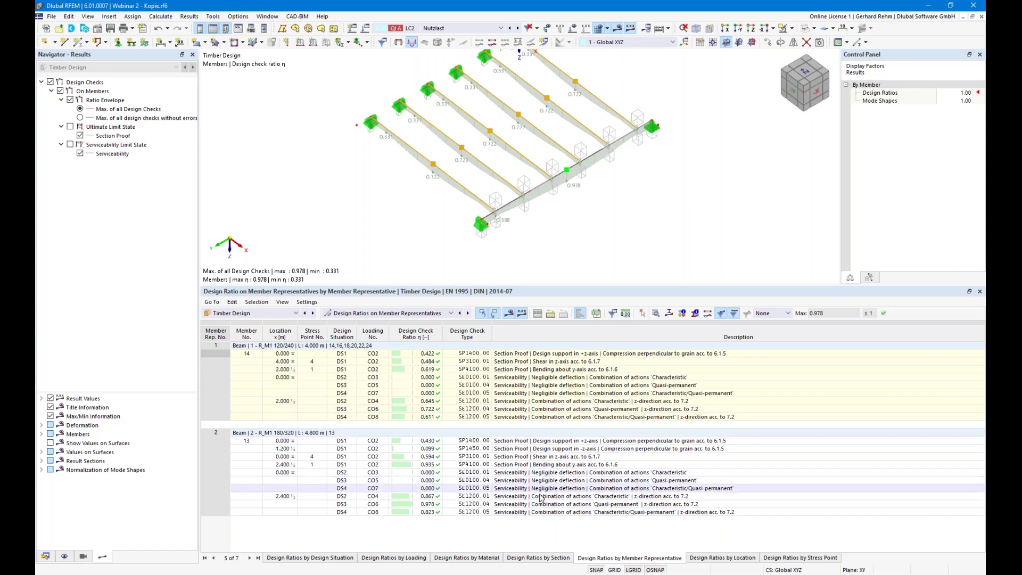
{"action": "left_click", "coordinate": [522, 497]}
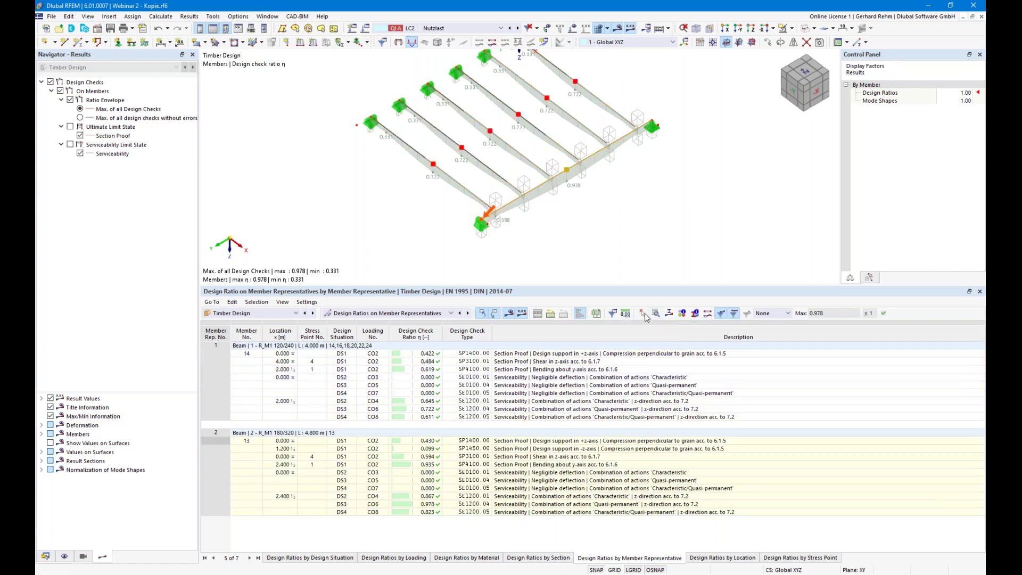
- Restrict the serviceability rows of the member representative results table to governing checks only
{"action": "left_click", "coordinate": [613, 314]}
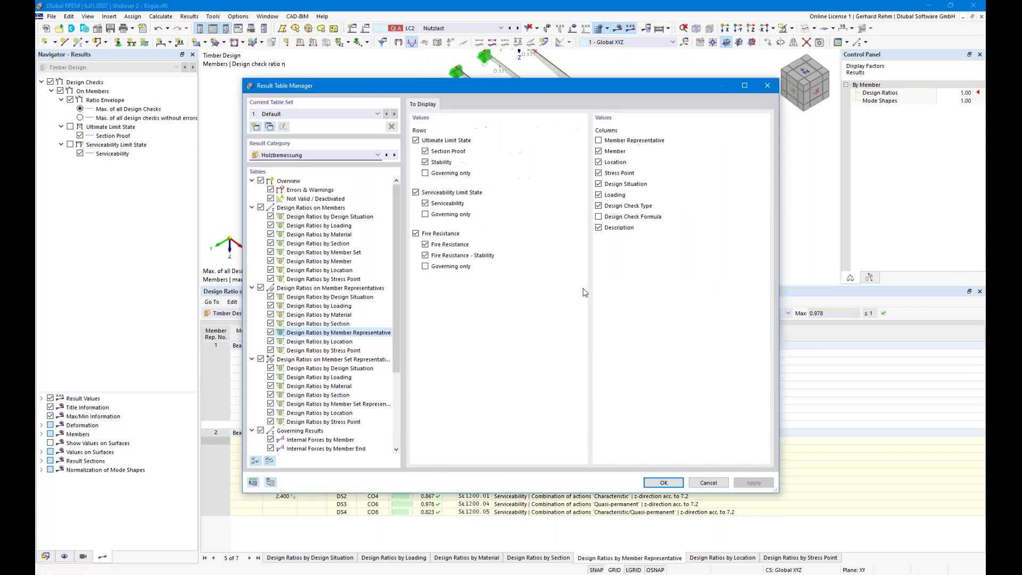
{"action": "left_click", "coordinate": [427, 215]}
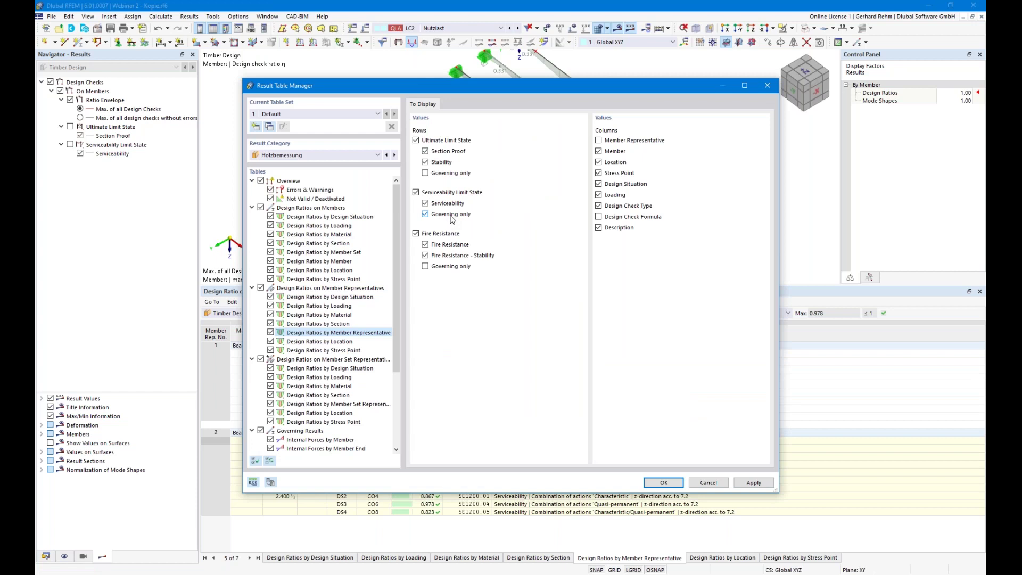
{"action": "left_click", "coordinate": [670, 484]}
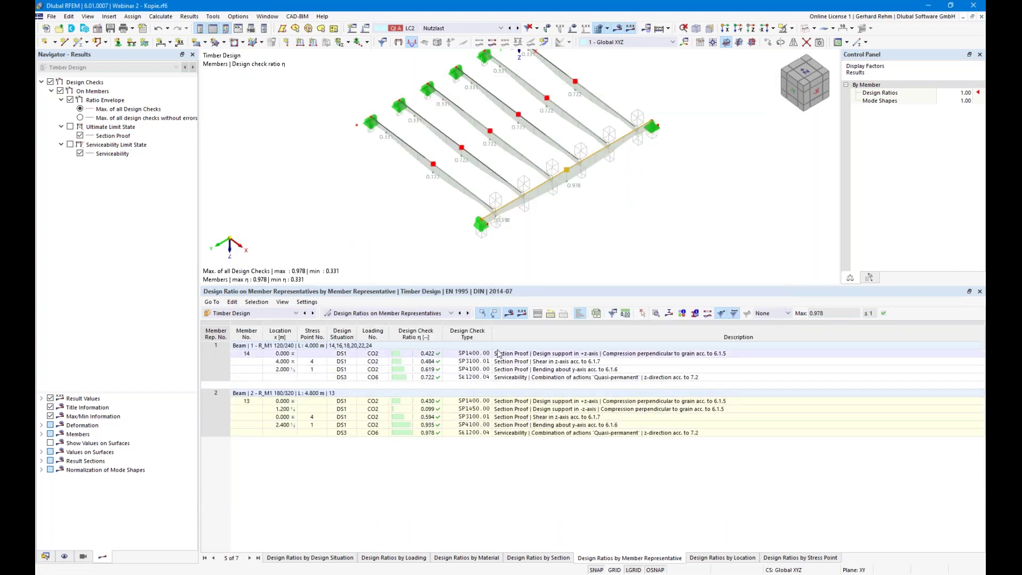
- Go through the support pressure, shear, bending and deflection checks of the 120/240 beams and enlarge the model view
{"action": "left_click", "coordinate": [530, 354]}
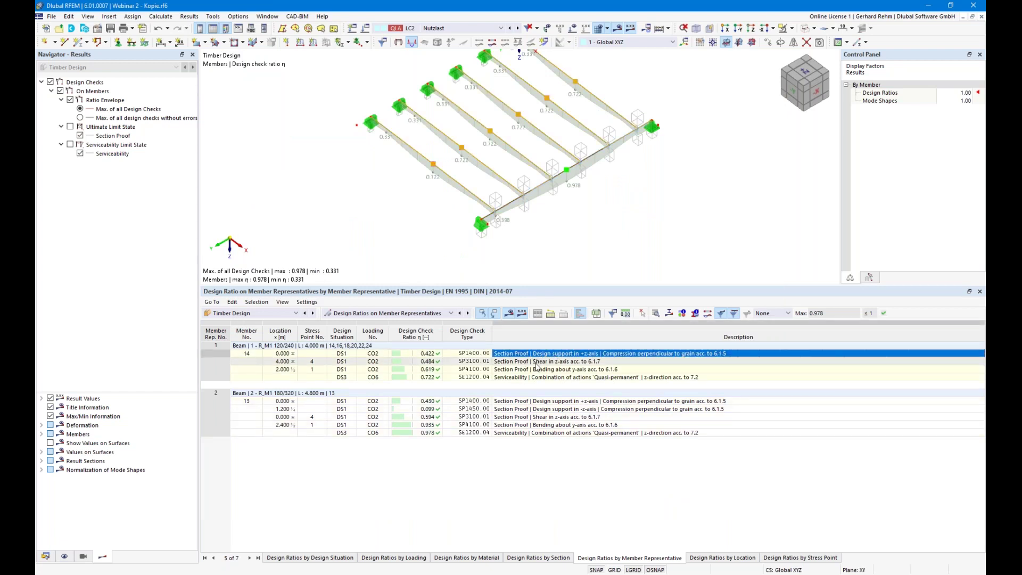
{"action": "left_click", "coordinate": [537, 362]}
{"action": "left_click", "coordinate": [539, 369]}
{"action": "left_click", "coordinate": [542, 377]}
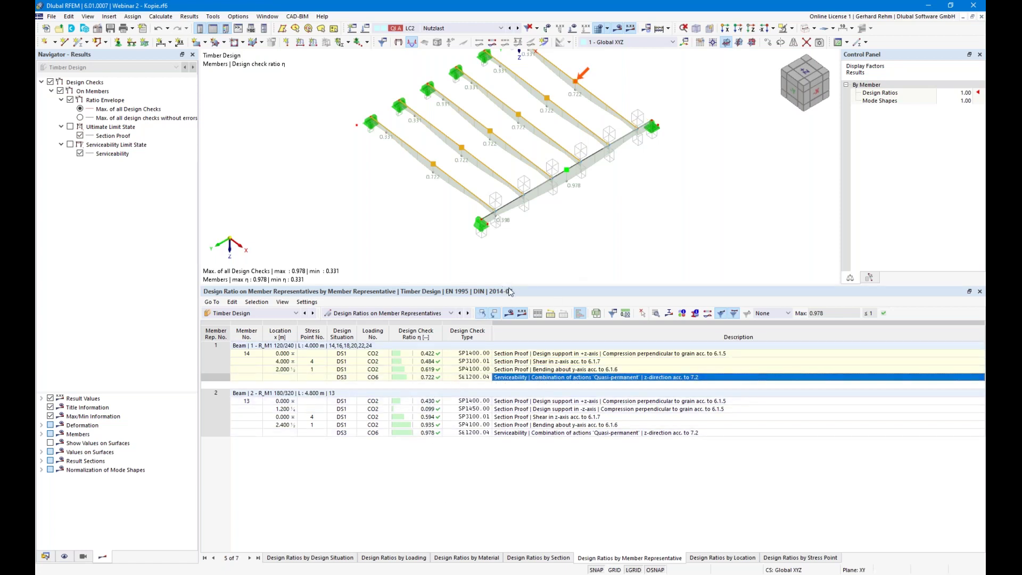
{"action": "left_click_drag", "start_coordinate": [511, 288], "coordinate": [532, 350]}
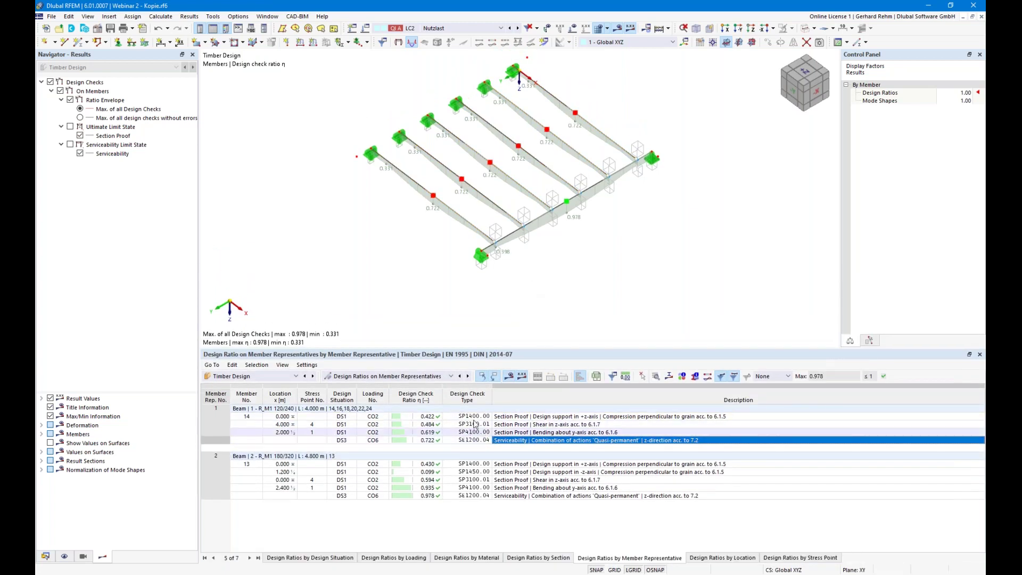
- Examine the design check details for compression perpendicular to grain at the design support of member 14
{"action": "left_click", "coordinate": [522, 416]}
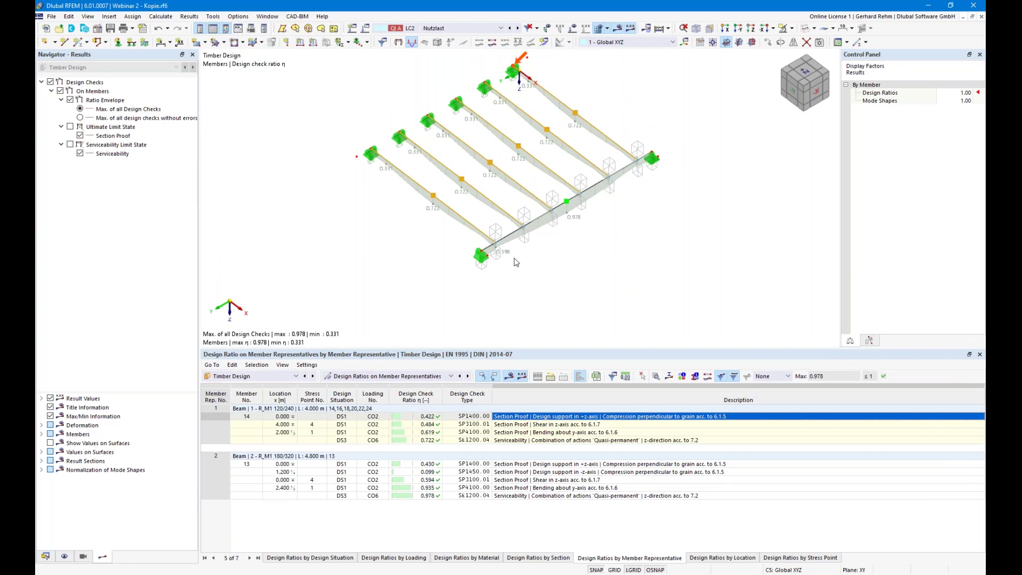
{"action": "left_click", "coordinate": [596, 376]}
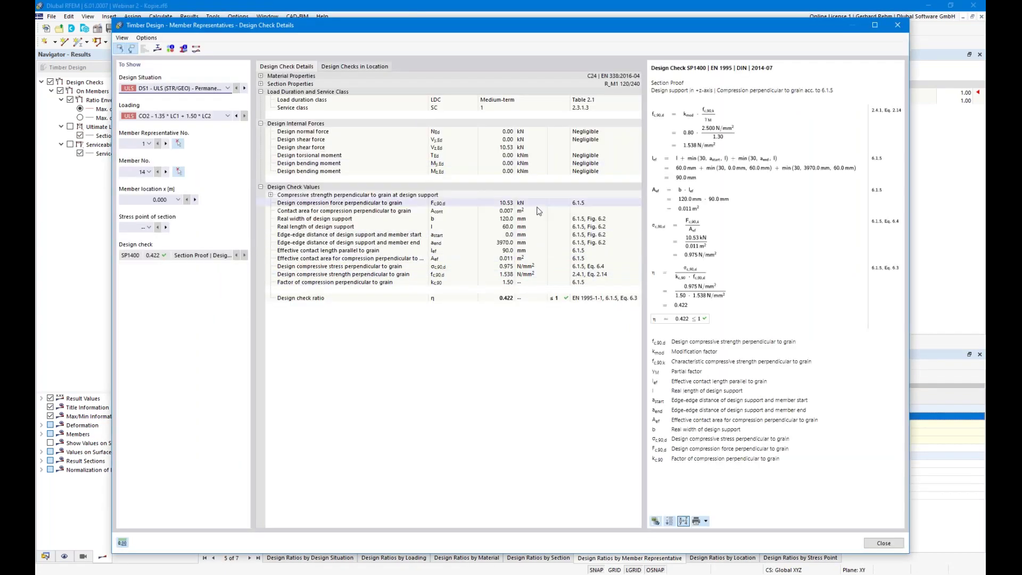
{"action": "left_click", "coordinate": [512, 205]}
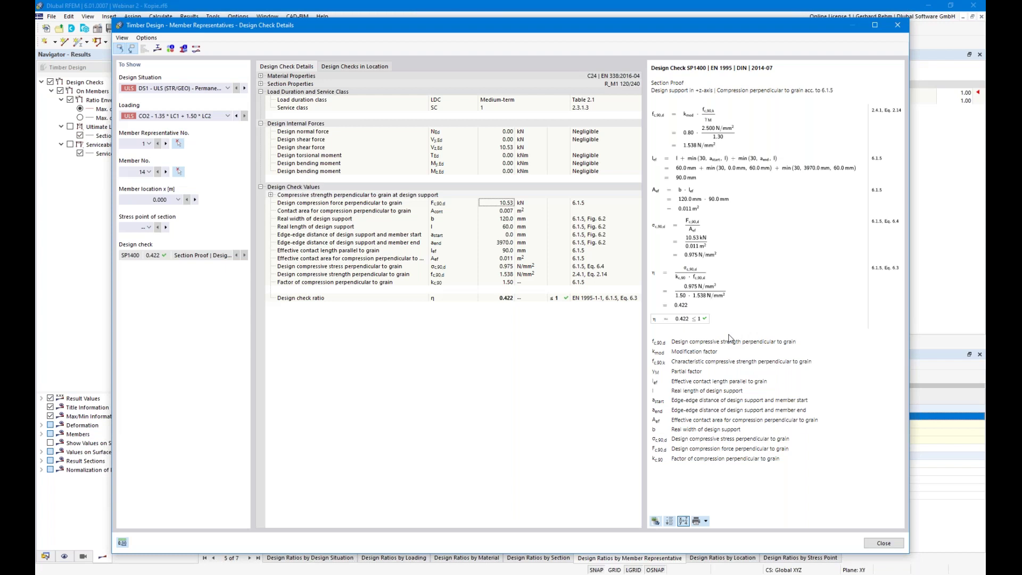
{"action": "left_click", "coordinate": [875, 544]}
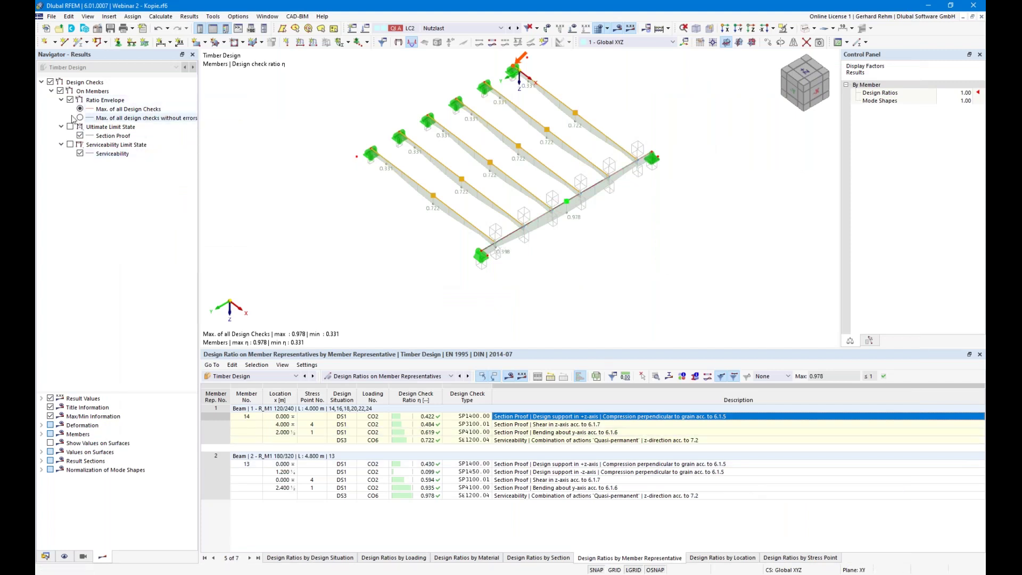
- Display the serviceability limit state design ratios on the beams instead of the ratio envelope
{"action": "left_click", "coordinate": [69, 145]}
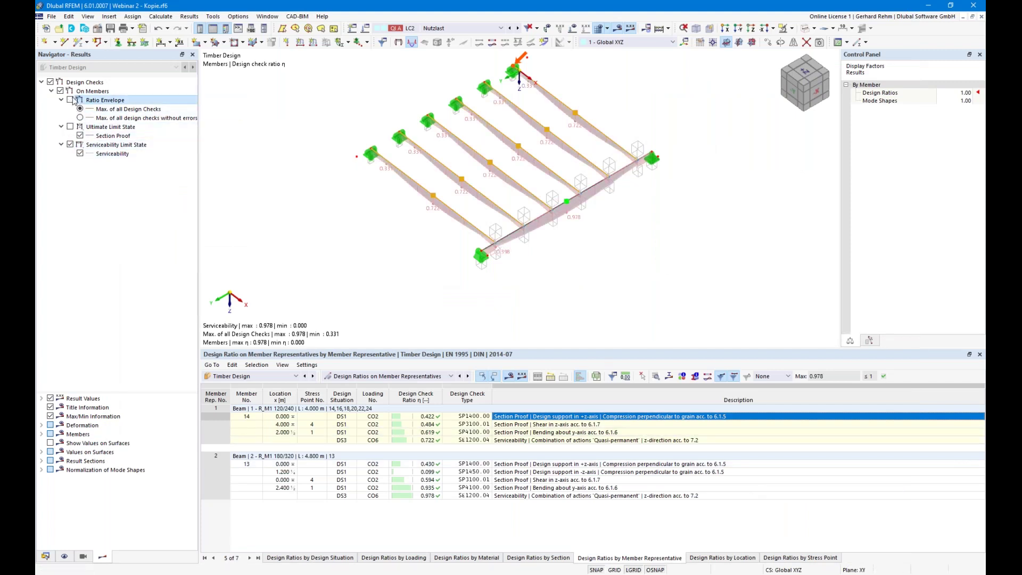
{"action": "right_click_drag", "start_coordinate": [431, 262], "coordinate": [484, 251]}
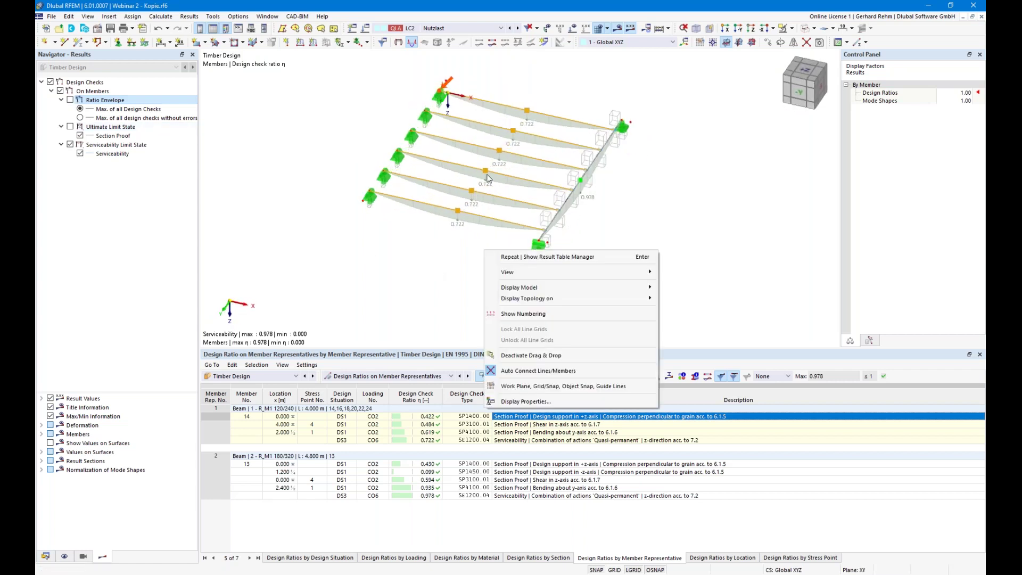
{"action": "right_click_drag", "start_coordinate": [563, 232], "coordinate": [607, 256]}
{"action": "key", "text": "Escape"}
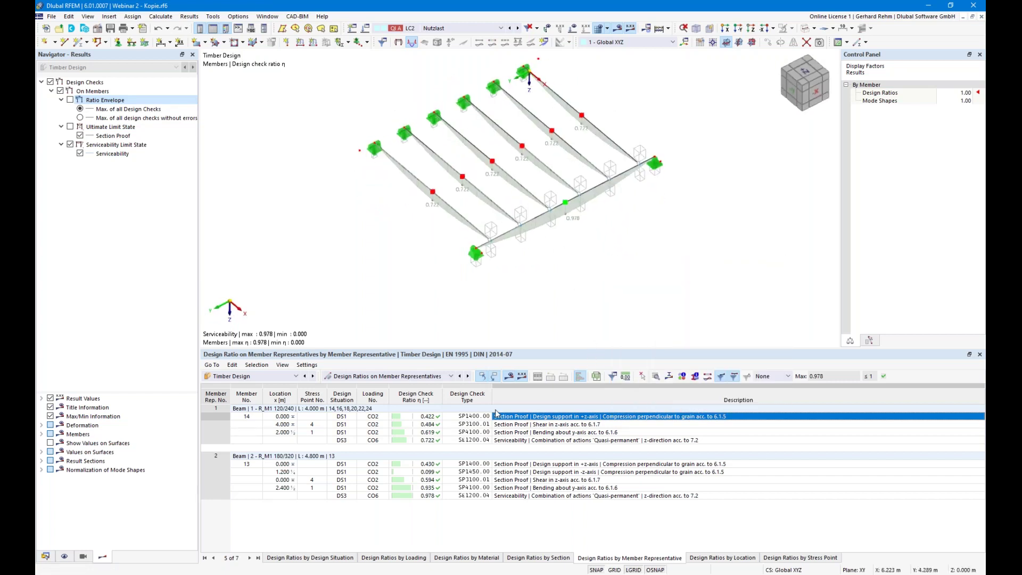
- Open the existing webinar model dated 10.11.2021 09:01 from the Desktop folder
{"action": "left_click", "coordinate": [51, 16]}
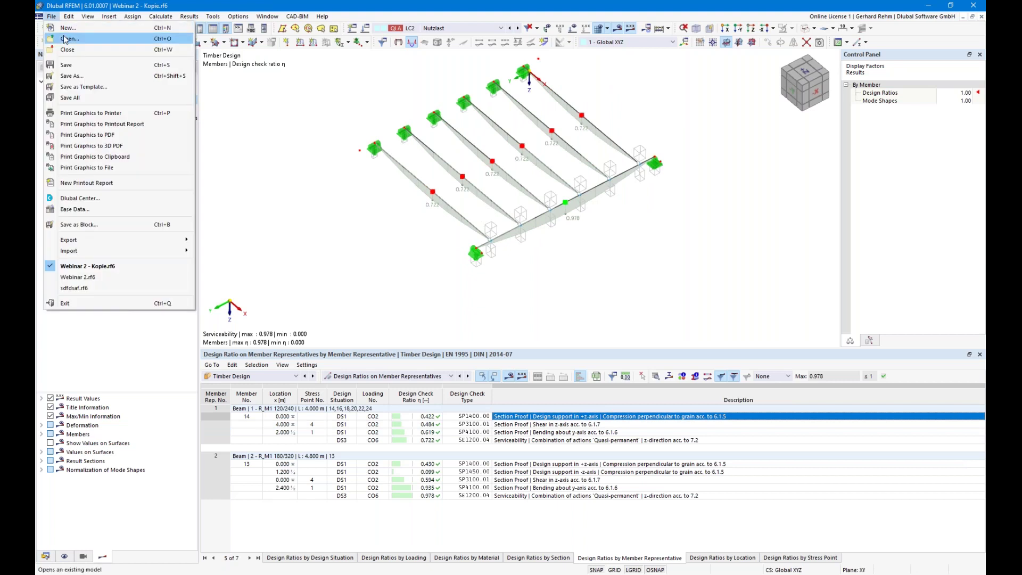
{"action": "left_click", "coordinate": [98, 39]}
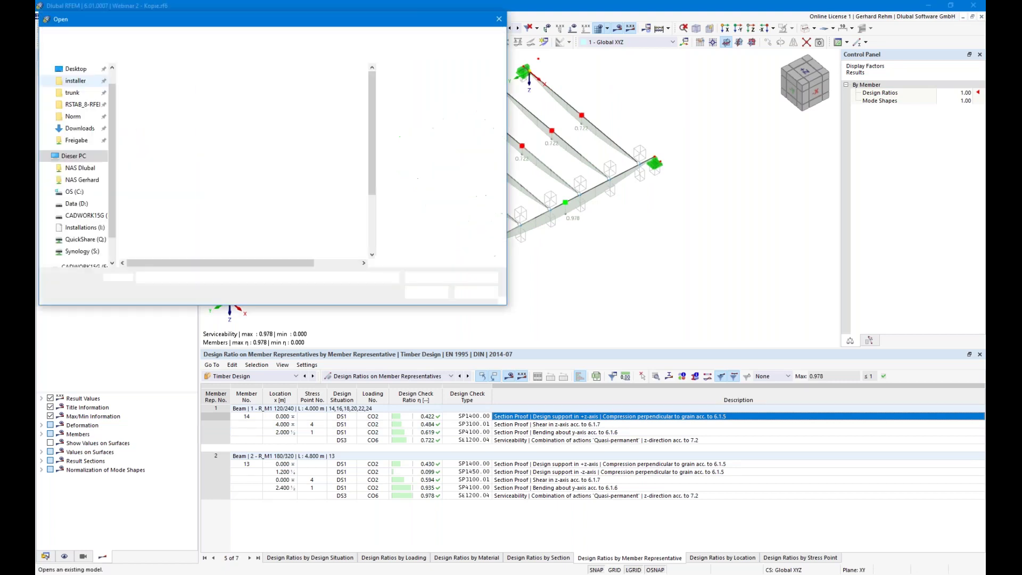
{"action": "left_click", "coordinate": [179, 105]}
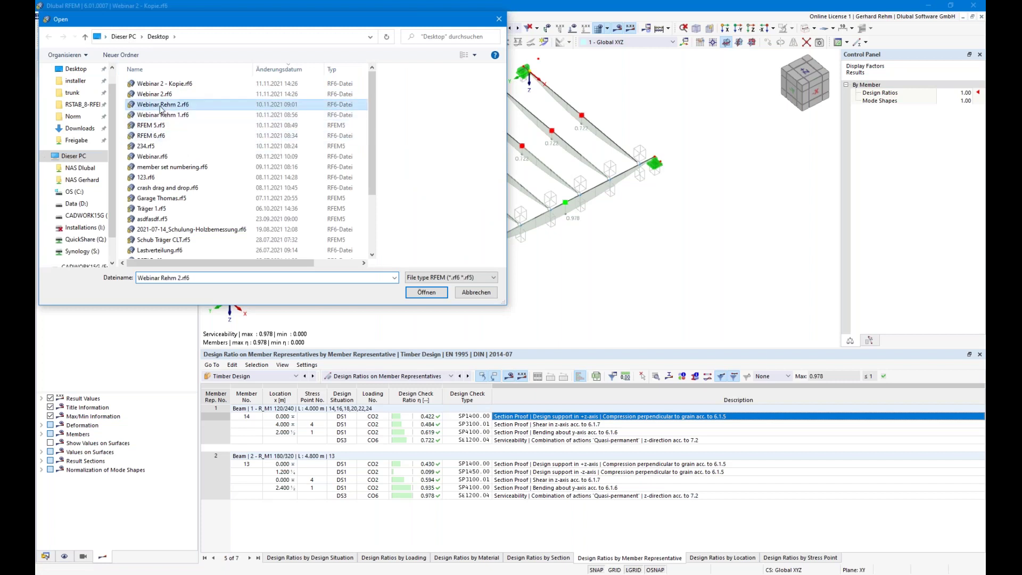
{"action": "left_click", "coordinate": [414, 295]}
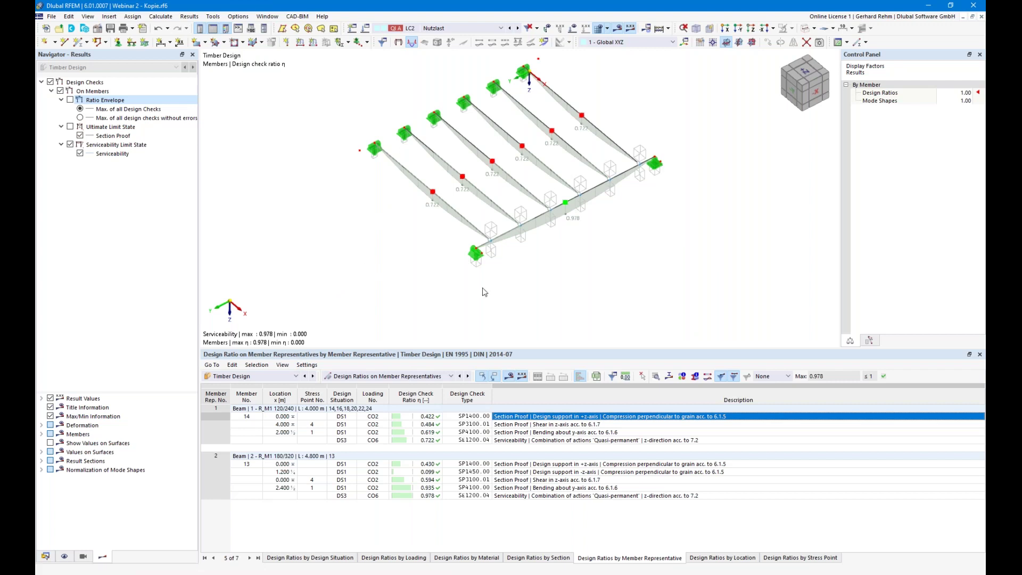
- Delete the pair of beams lying farther along the global X direction, together with their loads
{"action": "scroll", "coordinate": [496, 246], "scroll_direction": "down", "scroll_amount": 3}
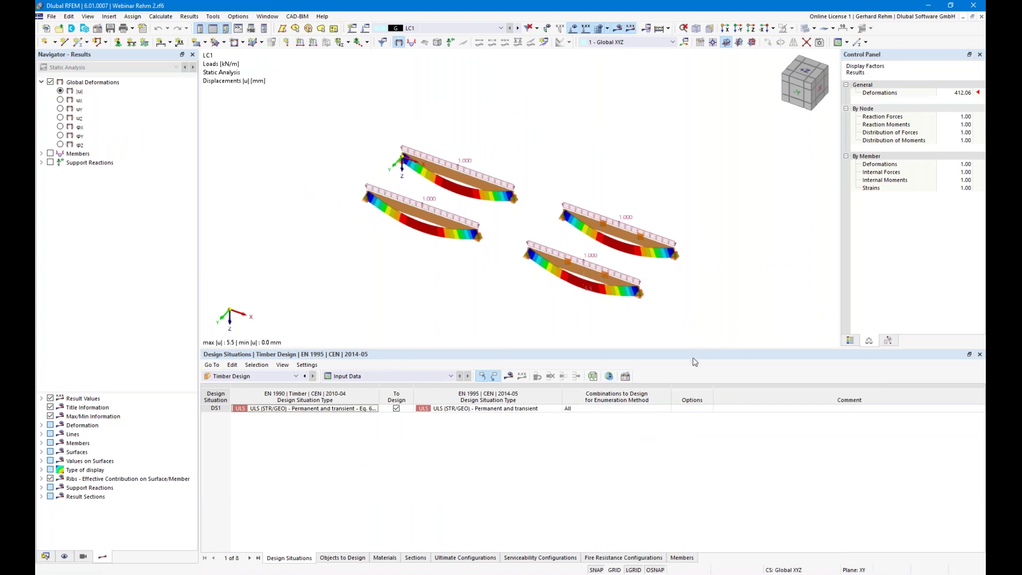
{"action": "left_click_drag", "start_coordinate": [694, 351], "coordinate": [694, 428]}
{"action": "middle_click_drag", "start_coordinate": [694, 428], "coordinate": [757, 345], "text": "ctrl"}
{"action": "left_click_drag", "start_coordinate": [757, 346], "coordinate": [525, 208]}
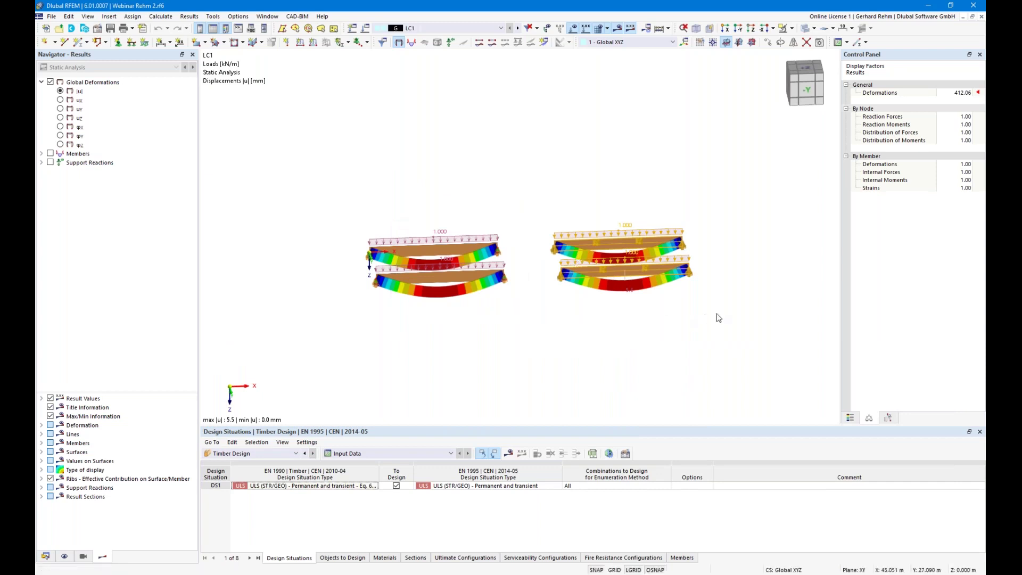
{"action": "key", "text": "Delete"}
{"action": "key", "text": "Return"}
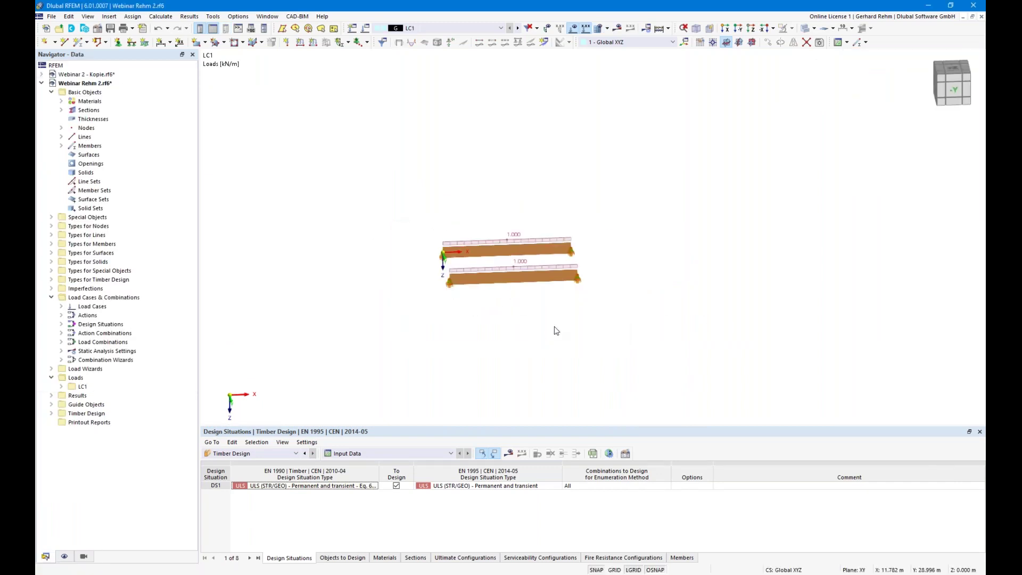
- Delete the beam offset in the Y direction, keeping only the beam at the origin
{"action": "middle_click_drag", "start_coordinate": [584, 336], "coordinate": [502, 190], "text": "ctrl"}
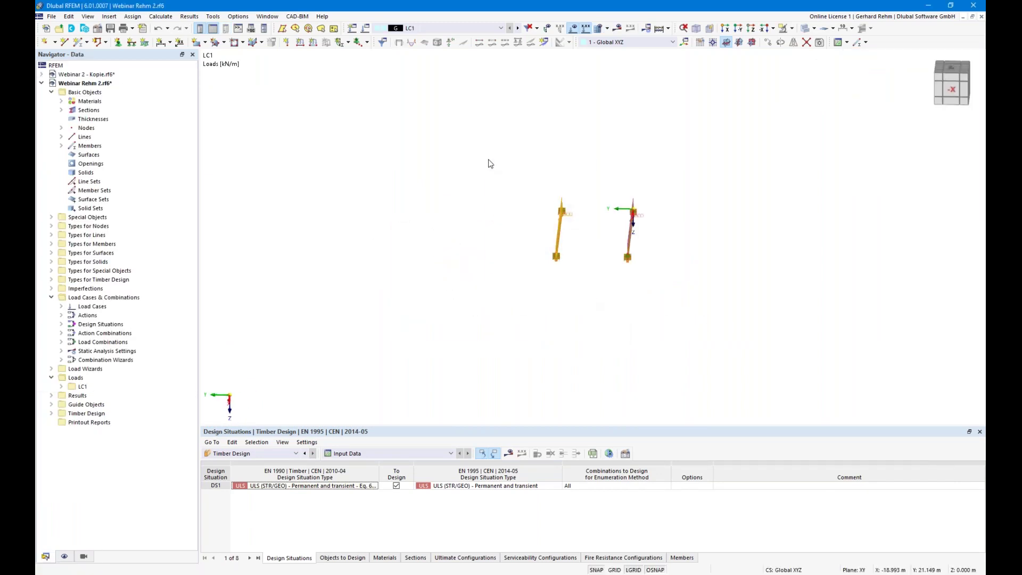
{"action": "middle_click_drag", "start_coordinate": [666, 325], "coordinate": [593, 212], "text": "ctrl"}
{"action": "double_click", "coordinate": [593, 207]}
{"action": "left_click", "coordinate": [312, 137]}
{"action": "key", "text": "Escape"}
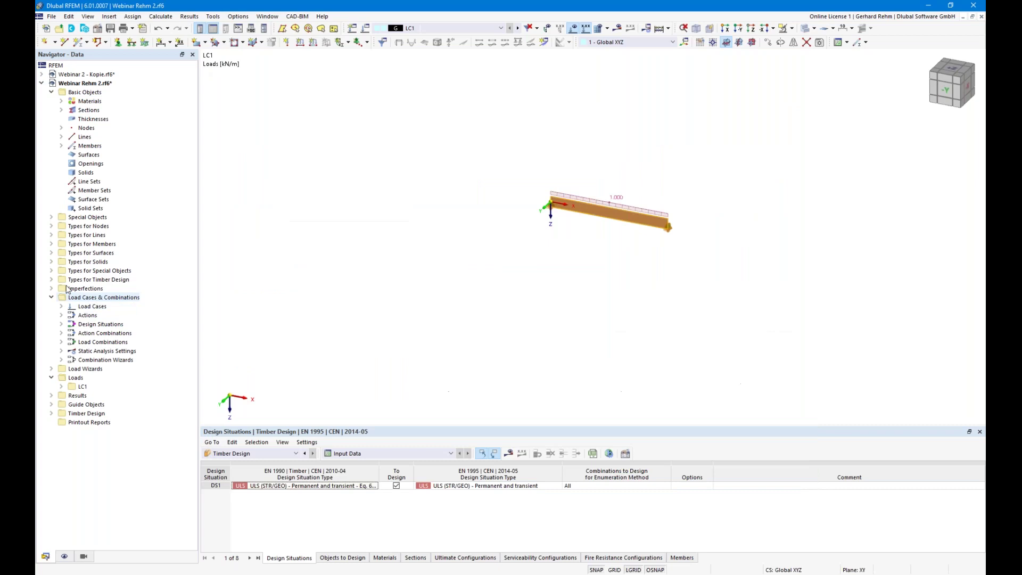
- Delete all effective lengths defined under the types for timber design, including the assigned ones
{"action": "left_click", "coordinate": [51, 279]}
{"action": "right_click", "coordinate": [81, 288]}
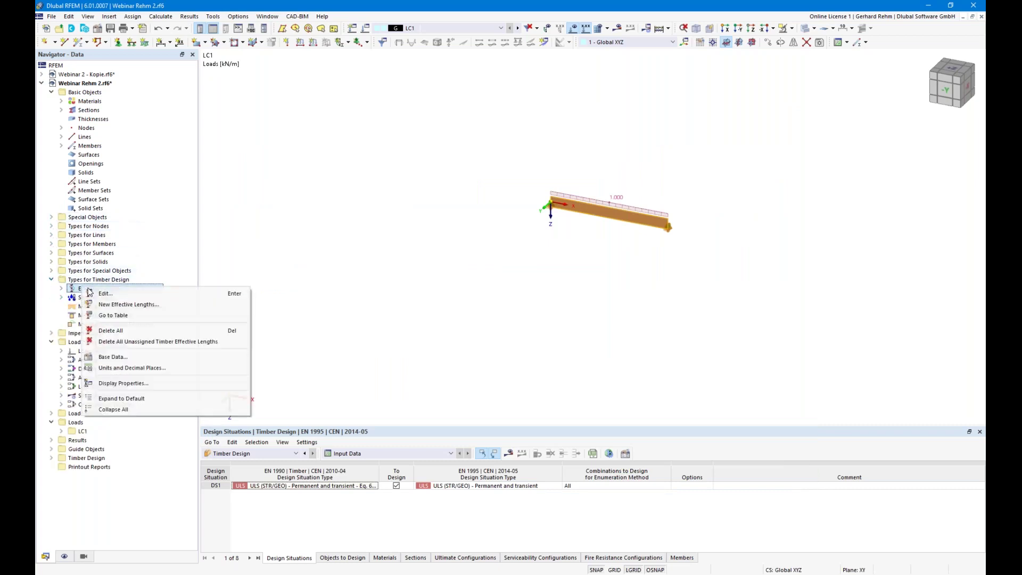
{"action": "left_click", "coordinate": [130, 343]}
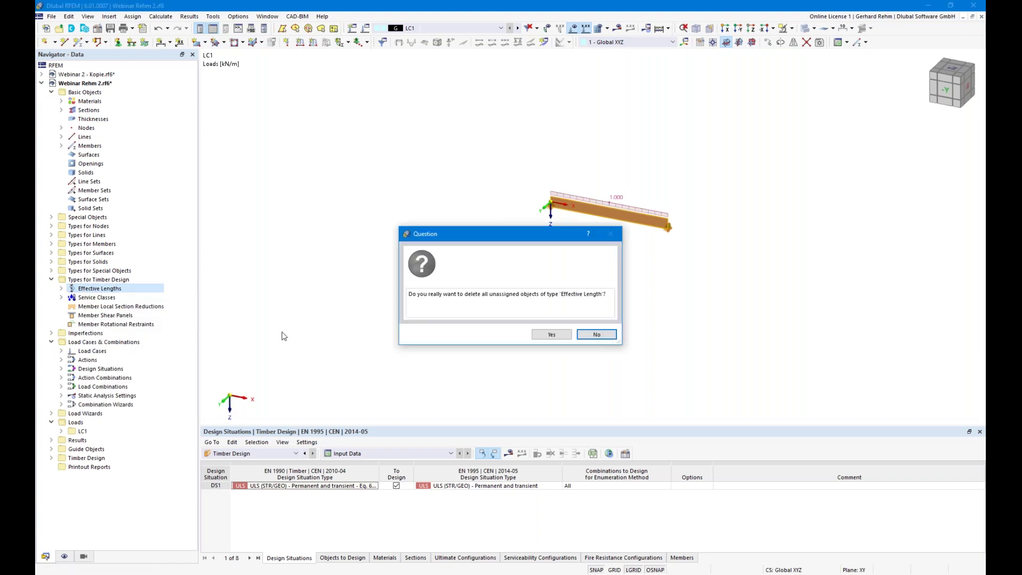
{"action": "left_click", "coordinate": [596, 337]}
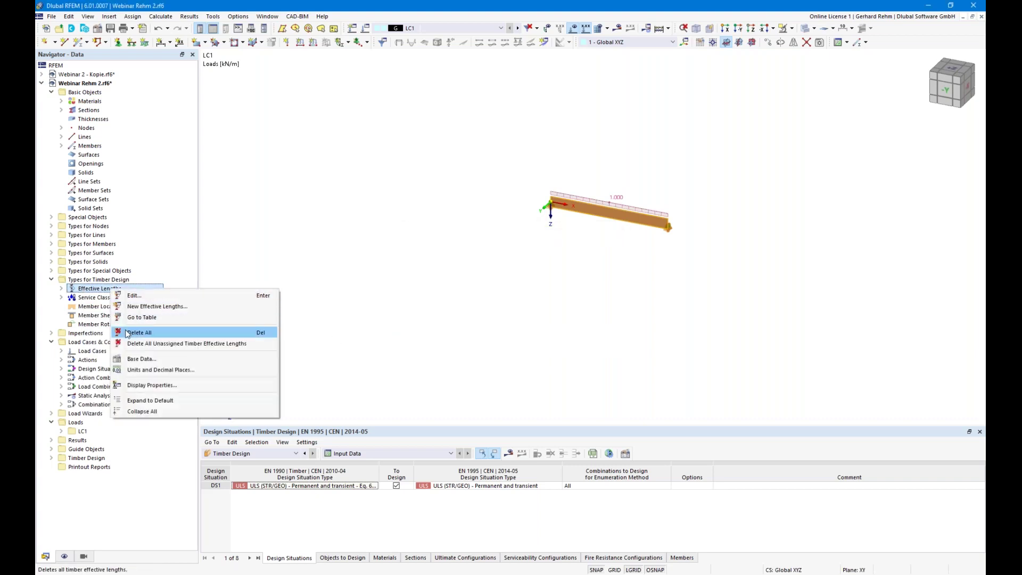
{"action": "left_click", "coordinate": [140, 332]}
{"action": "left_click", "coordinate": [552, 335]}
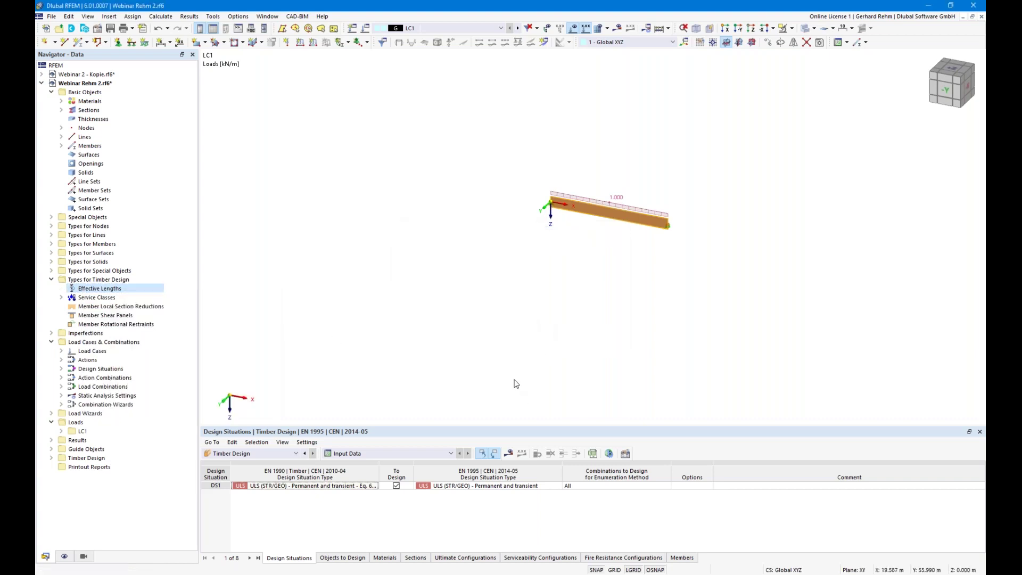
- Calculate the timber design of the single remaining beam and hide the displayed results
{"action": "left_click", "coordinate": [509, 453]}
{"action": "left_click", "coordinate": [551, 335]}
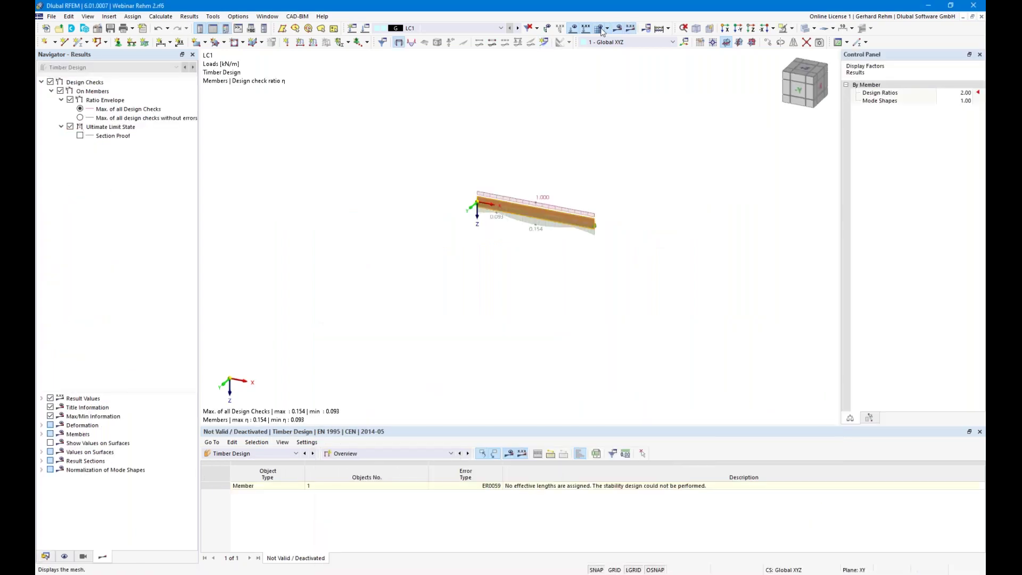
{"action": "left_click", "coordinate": [510, 454]}
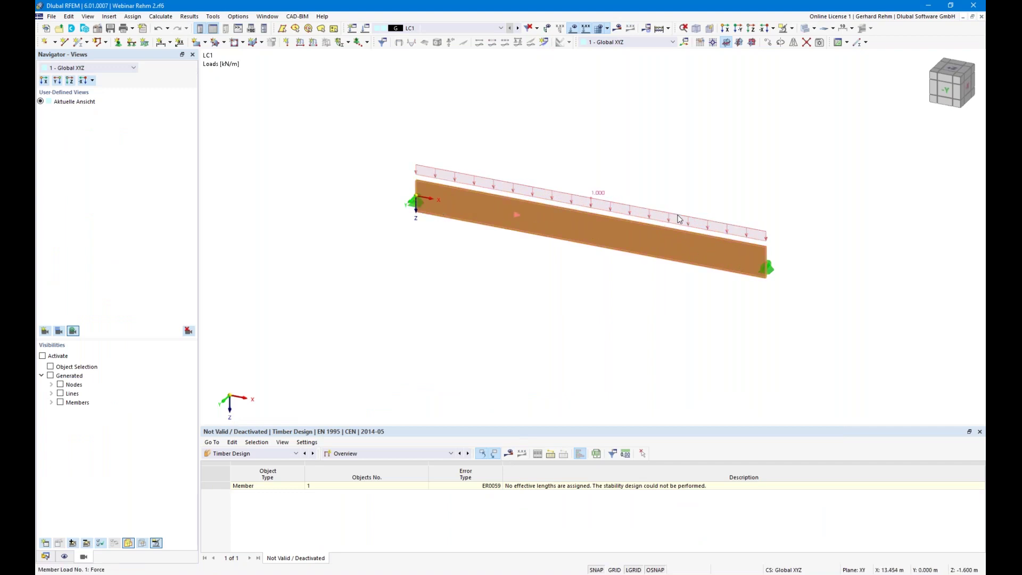
- Check the section and material assigned to the remaining beam, then leave its properties unchanged
{"action": "middle_click_drag", "start_coordinate": [742, 310], "coordinate": [584, 267], "text": "ctrl"}
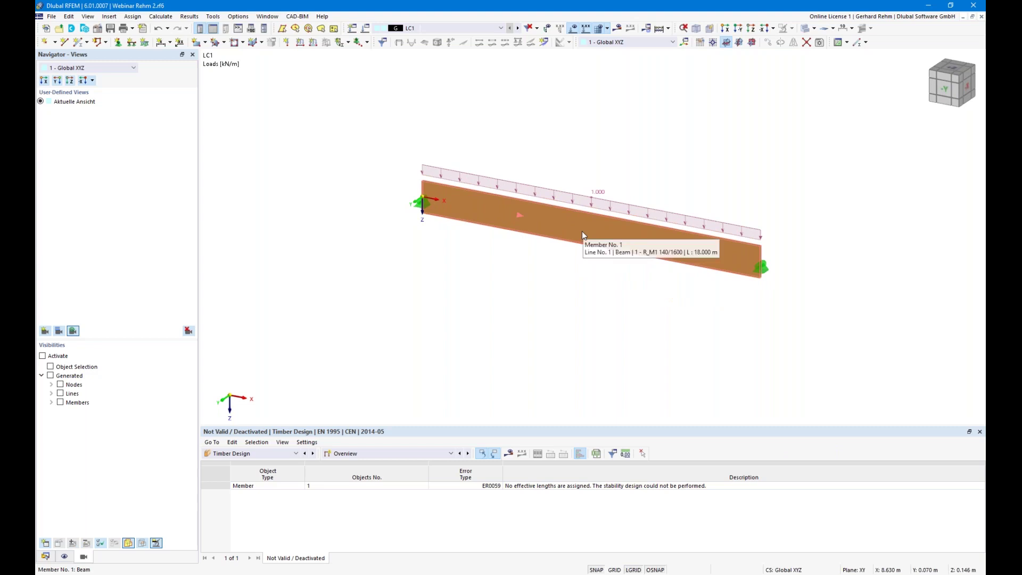
{"action": "double_click", "coordinate": [724, 262]}
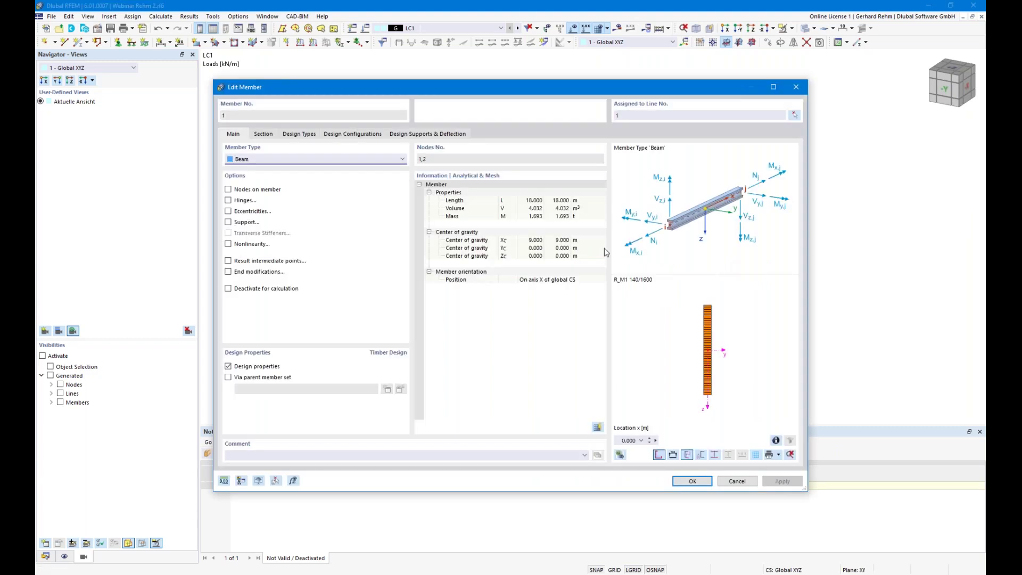
{"action": "left_click", "coordinate": [265, 134]}
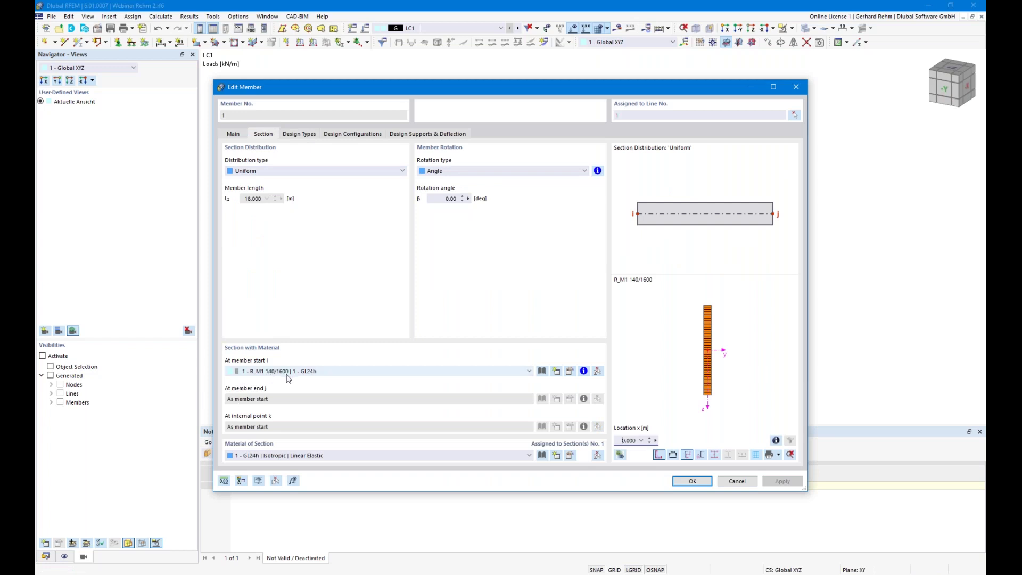
{"action": "key", "text": "Escape"}
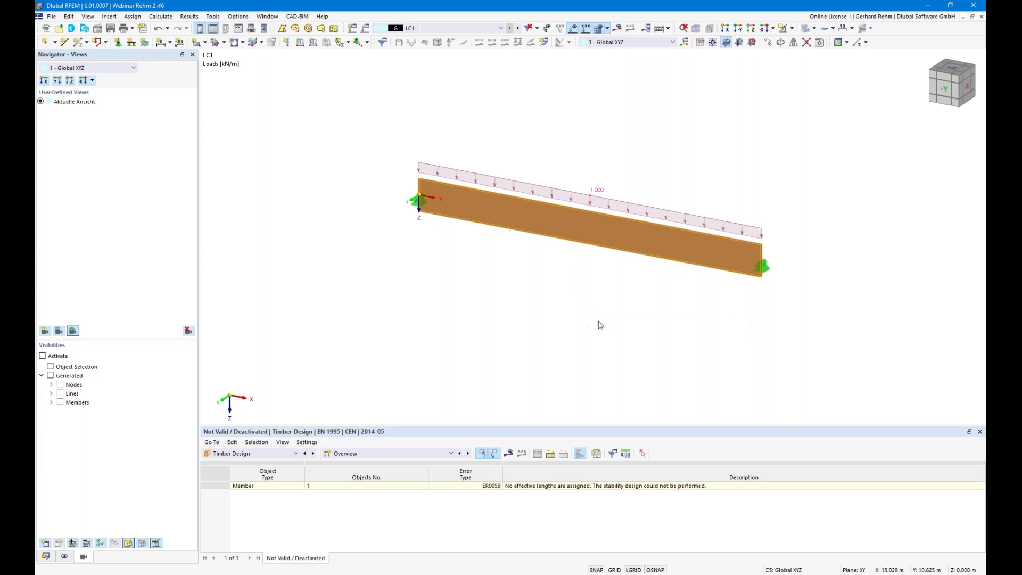
- Review the beam's design ratios by design situation, locating the bending about y-axis section proof on the member
{"action": "scroll", "coordinate": [612, 317], "scroll_direction": "up", "scroll_amount": 3}
{"action": "scroll", "coordinate": [629, 310], "scroll_direction": "down", "scroll_amount": 3}
{"action": "middle_click_drag", "start_coordinate": [630, 310], "coordinate": [588, 288], "text": "ctrl"}
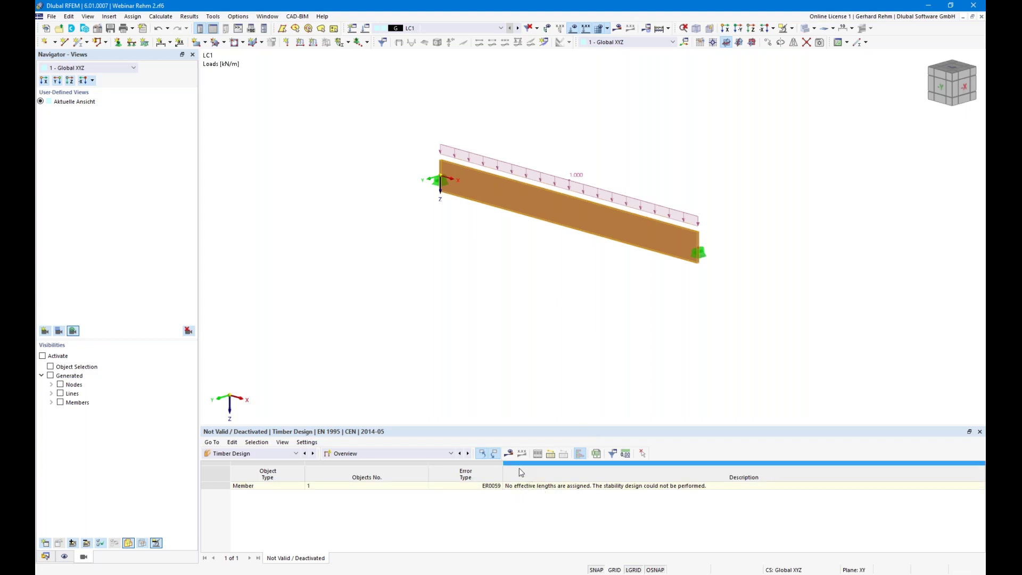
{"action": "left_click", "coordinate": [468, 454]}
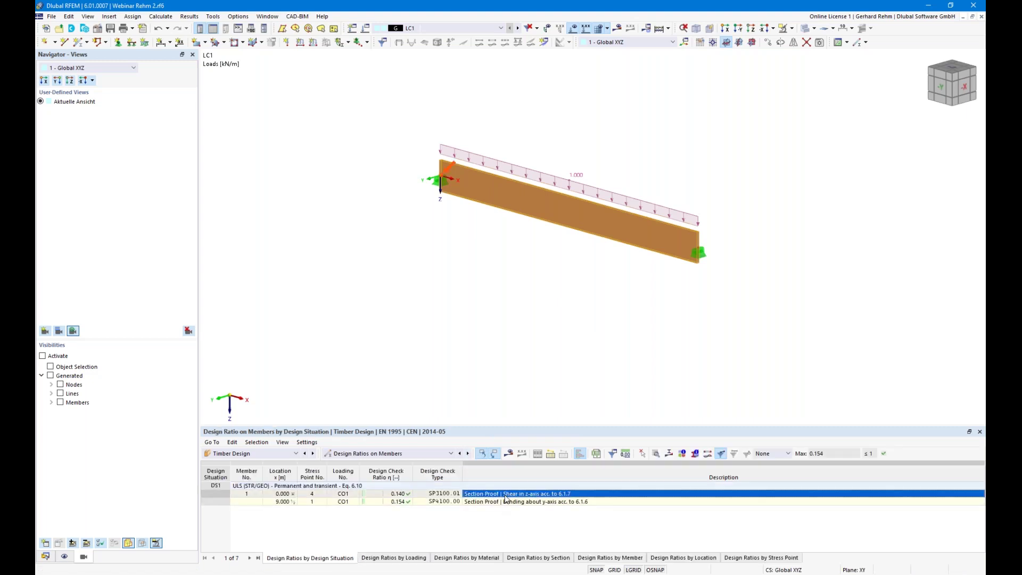
{"action": "left_click", "coordinate": [529, 501]}
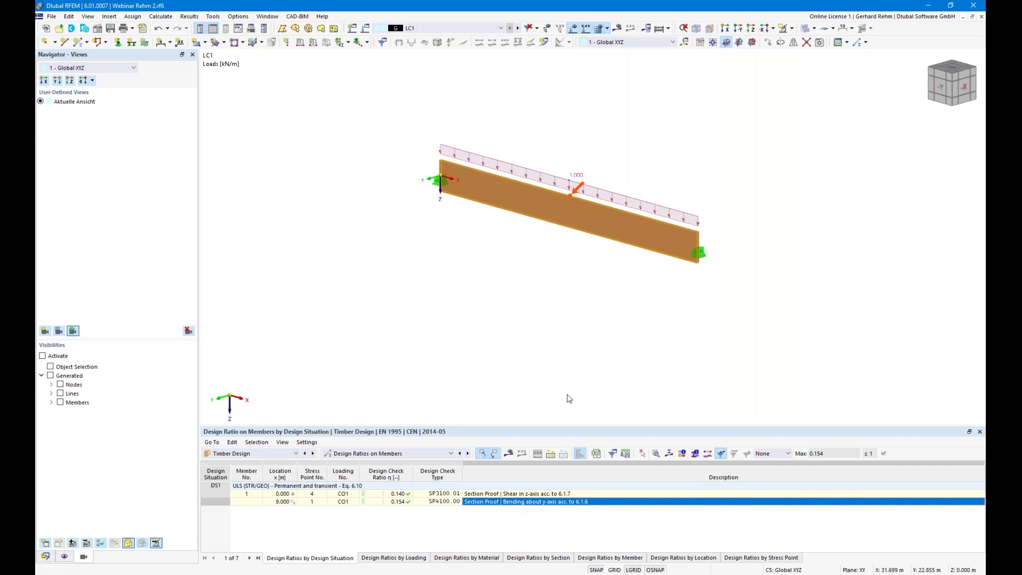
- Create a new effective length for the beam that considers only lateral-torsional buckling, excluding flexural buckling about both axes
{"action": "double_click", "coordinate": [611, 230]}
{"action": "left_click", "coordinate": [311, 136]}
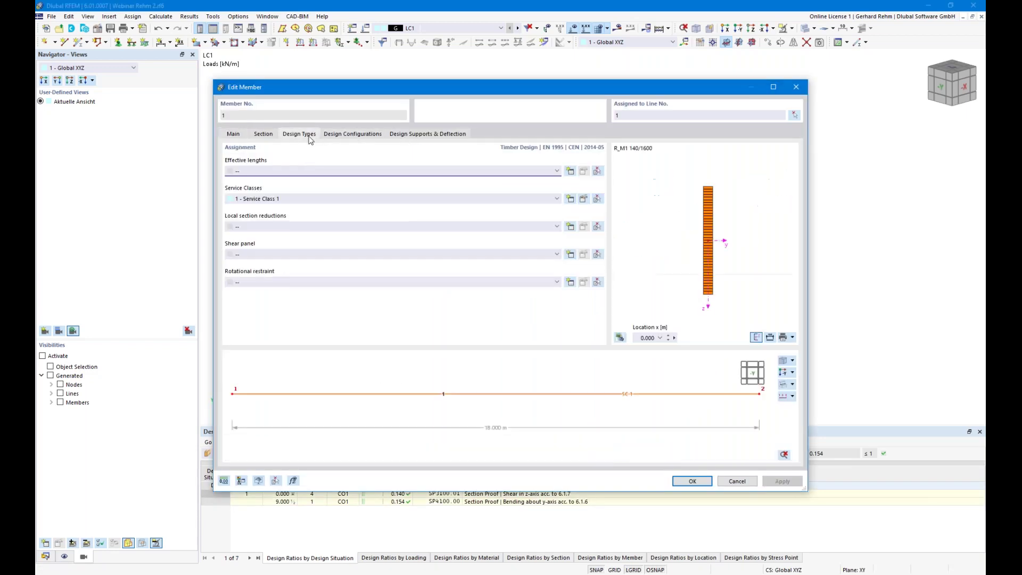
{"action": "left_click", "coordinate": [571, 170]}
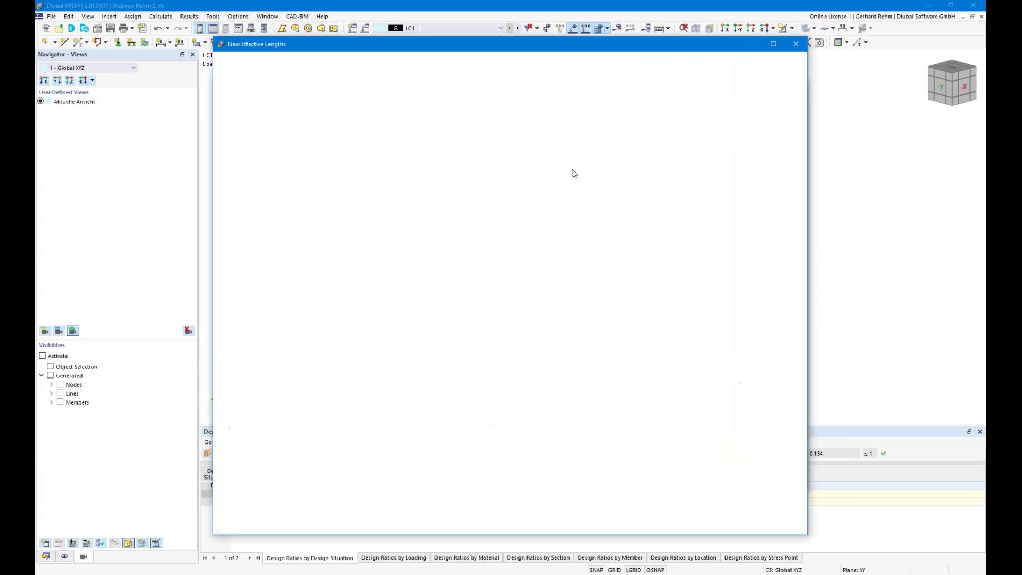
{"action": "left_click", "coordinate": [334, 127]}
{"action": "left_click", "coordinate": [335, 138]}
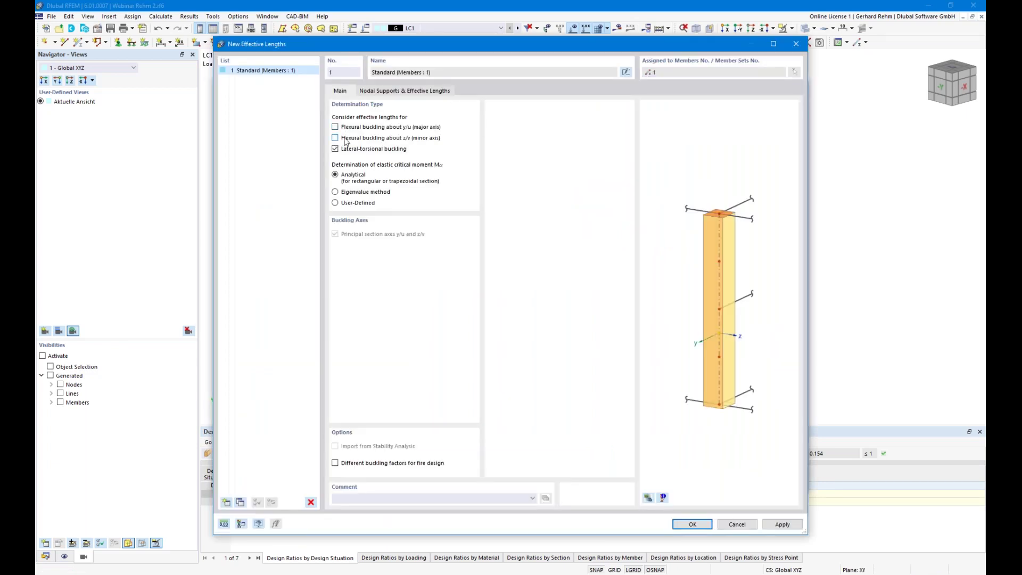
- Set the beam's lateral-torsional buckling effective length factor to 0.885 and accept the effective length and member settings
{"action": "left_click", "coordinate": [384, 91]}
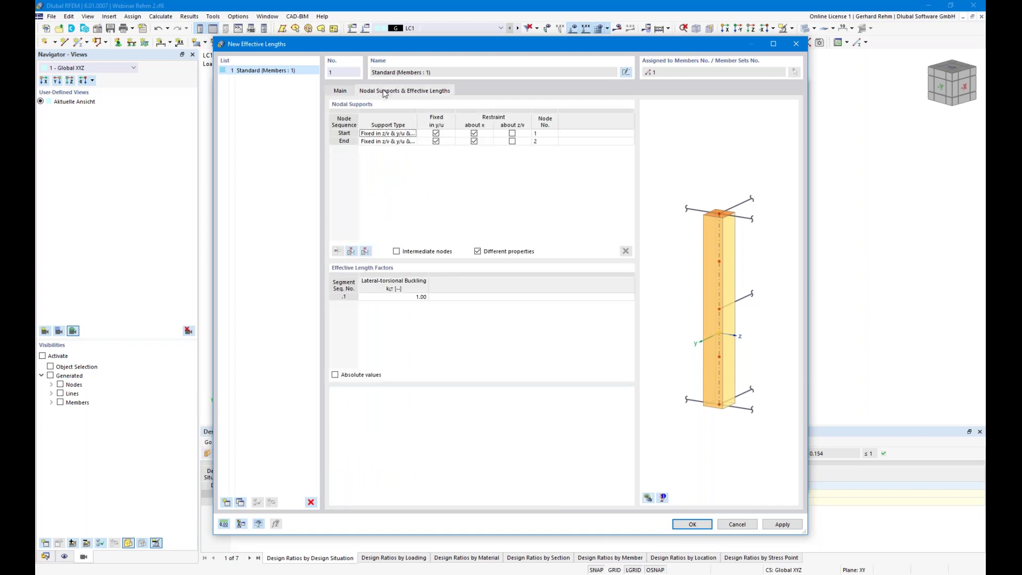
{"action": "left_click", "coordinate": [393, 296]}
{"action": "left_click", "coordinate": [394, 297]}
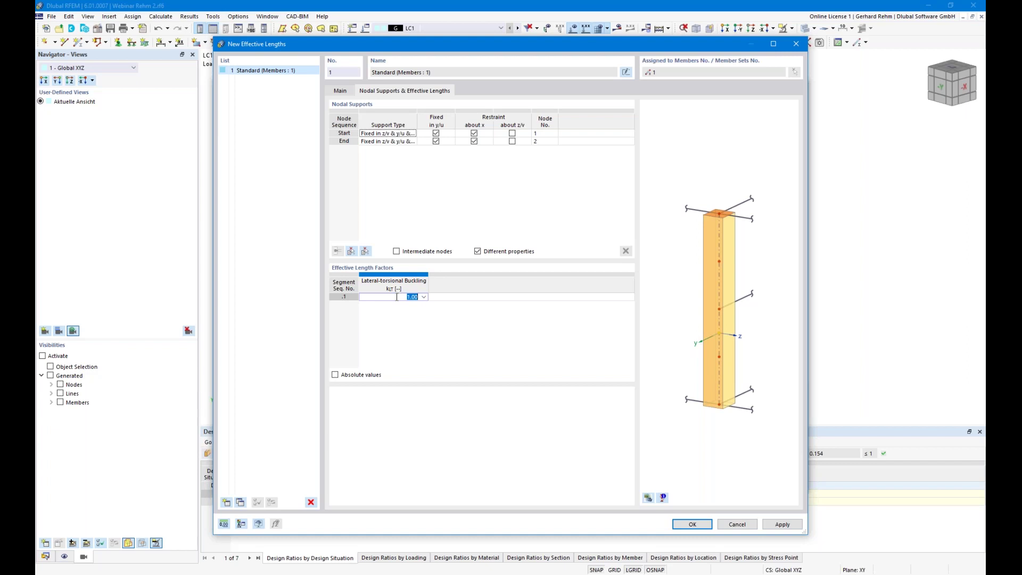
{"action": "left_click_drag", "start_coordinate": [530, 46], "coordinate": [513, 169]}
{"action": "left_click_drag", "start_coordinate": [500, 120], "coordinate": [468, 70]}
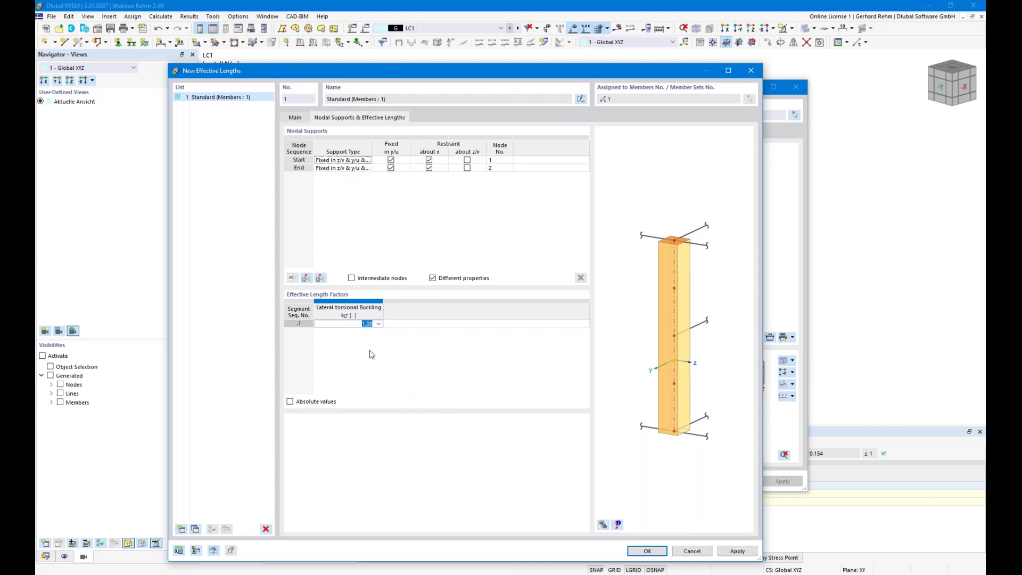
{"action": "type", "text": "0"}
{"action": "type", "text": ",885"}
{"action": "key", "text": "Tab"}
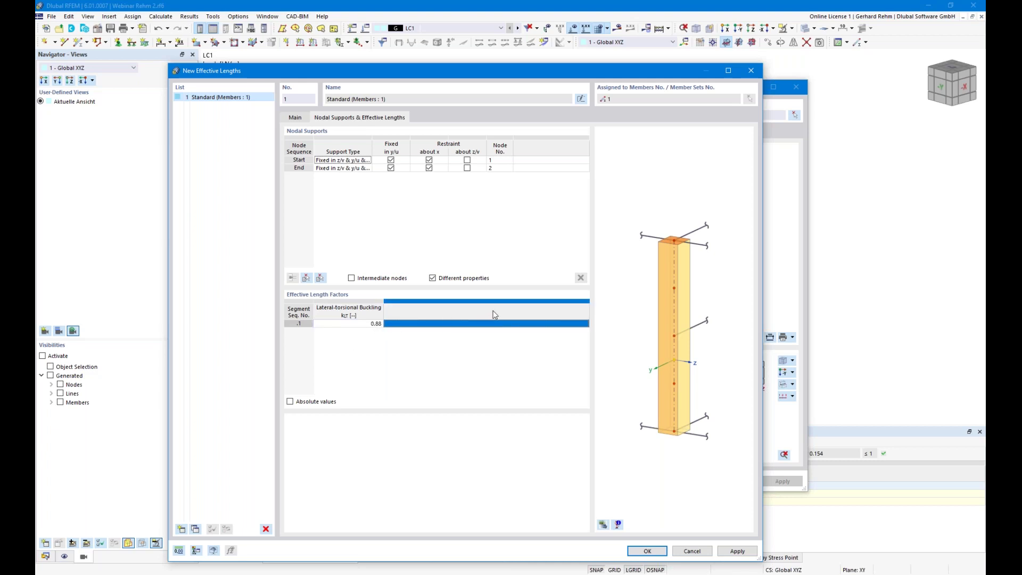
{"action": "left_click", "coordinate": [647, 551]}
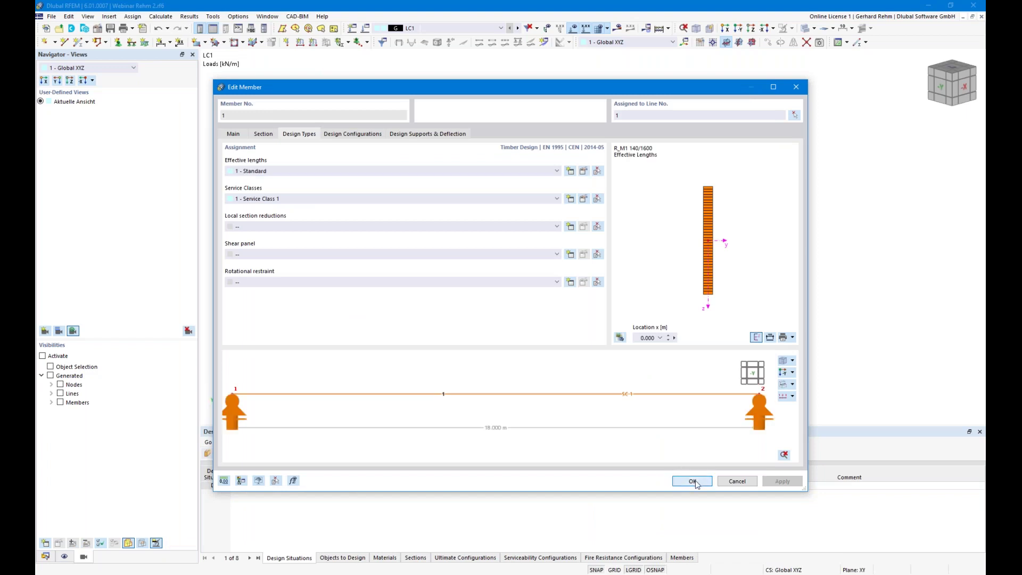
{"action": "left_click", "coordinate": [692, 482]}
- Examine the effective length symbols at the beam's supports and find their display setting under the types for timber design
{"action": "scroll", "coordinate": [686, 263], "scroll_direction": "up", "scroll_amount": 5}
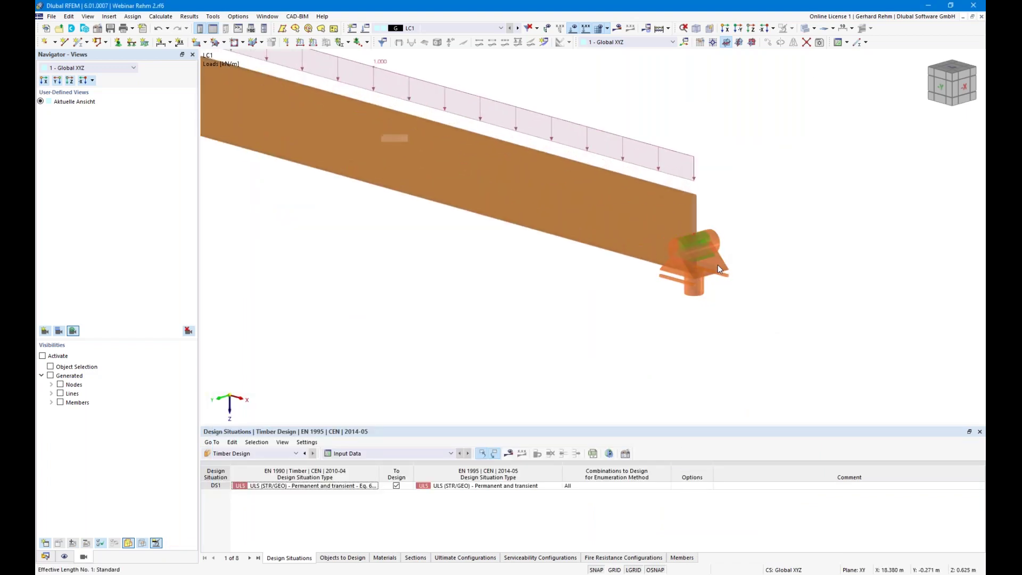
{"action": "scroll", "coordinate": [717, 264], "scroll_direction": "down", "scroll_amount": 3}
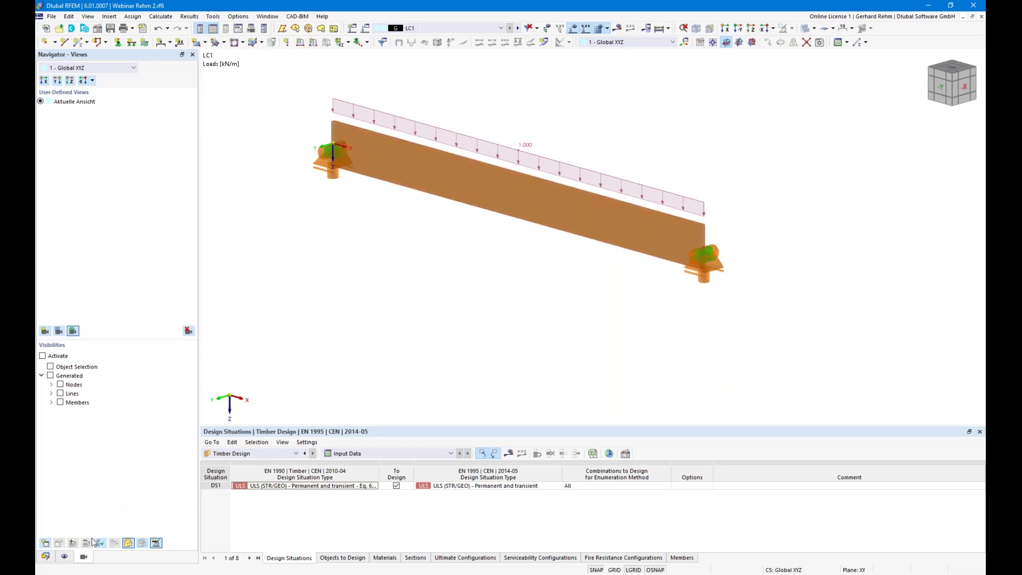
{"action": "left_click", "coordinate": [64, 556]}
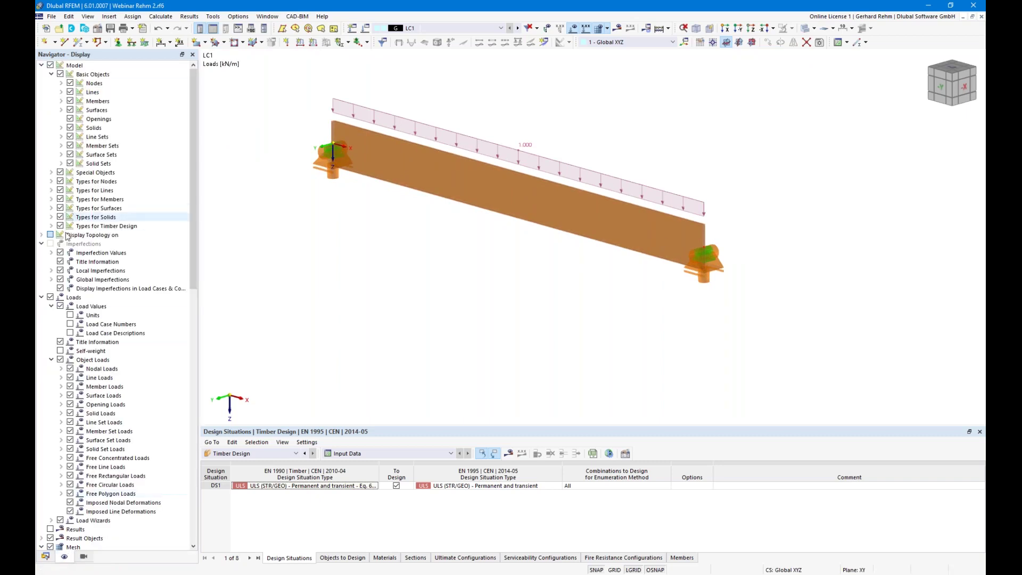
{"action": "left_click", "coordinate": [52, 226]}
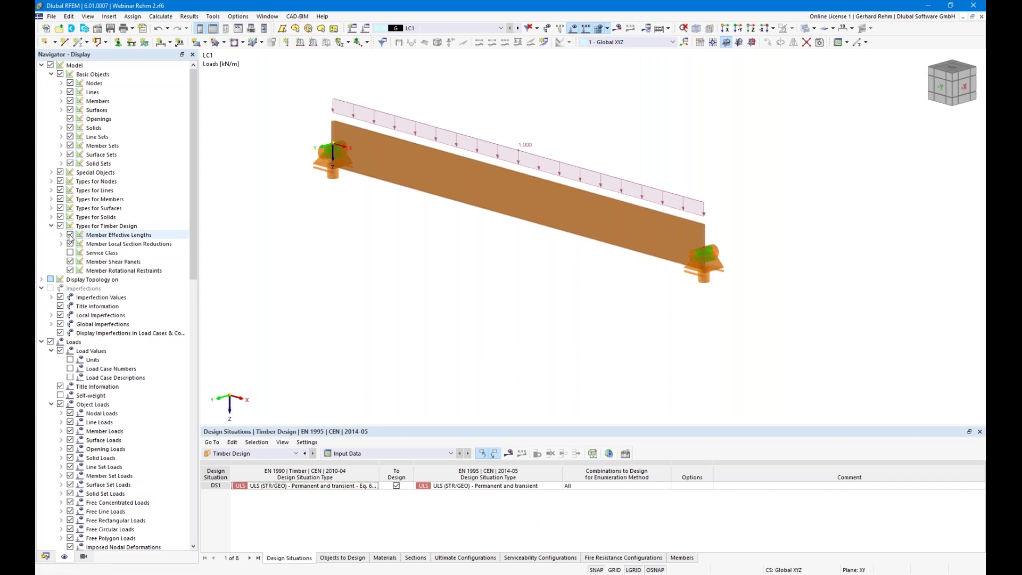
{"action": "left_click", "coordinate": [70, 237]}
{"action": "scroll", "coordinate": [549, 260], "scroll_direction": "down", "scroll_amount": 1}
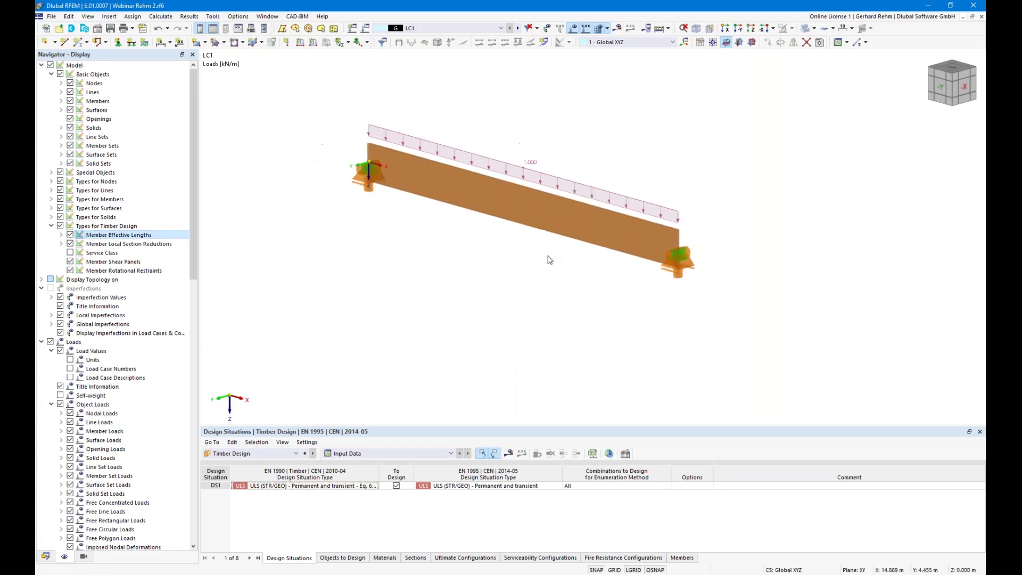
- Calculate the timber design of the beam with the newly assigned effective length
{"action": "left_click", "coordinate": [508, 453]}
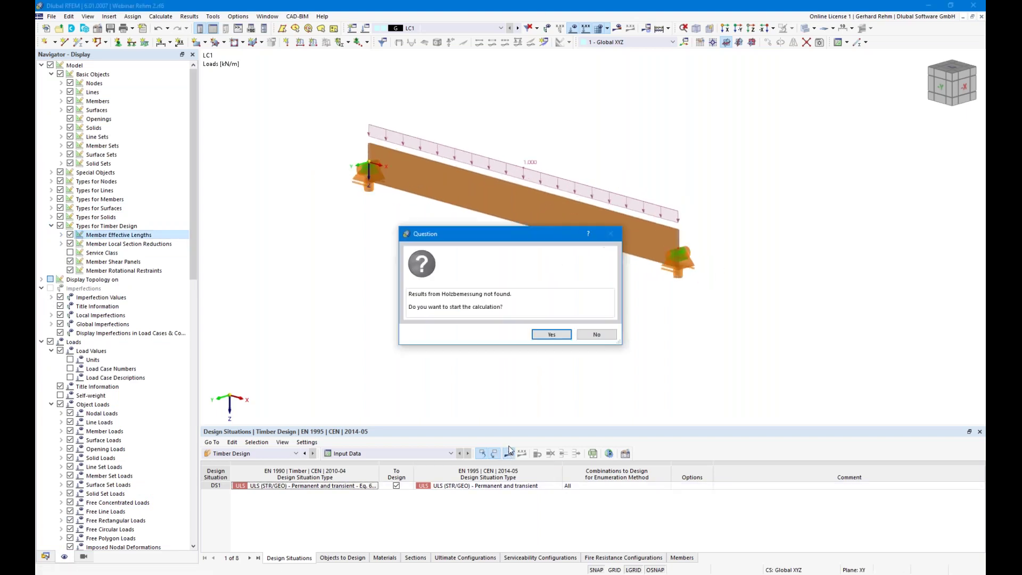
{"action": "key", "text": "Return"}
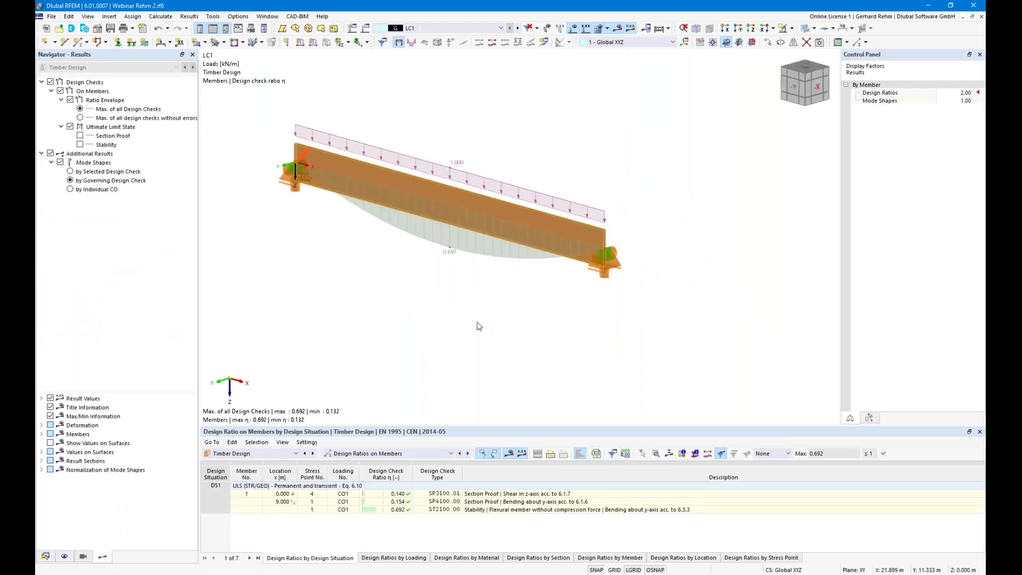
{"action": "scroll", "coordinate": [497, 326], "scroll_direction": "down", "scroll_amount": 4}
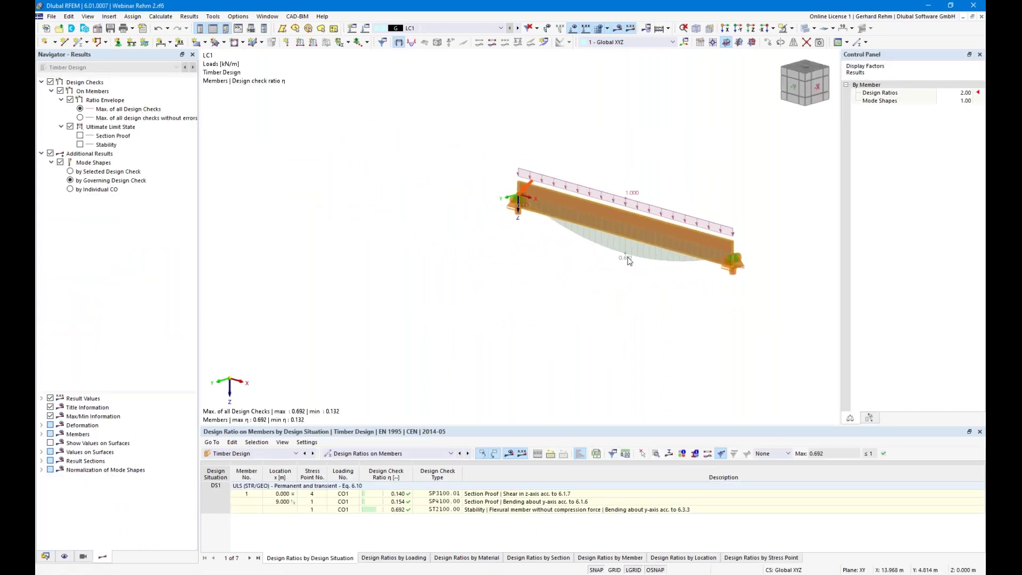
- Examine the details of stability check ST2100, including the critical bending stress formula and equivalent member length
{"action": "double_click", "coordinate": [397, 510]}
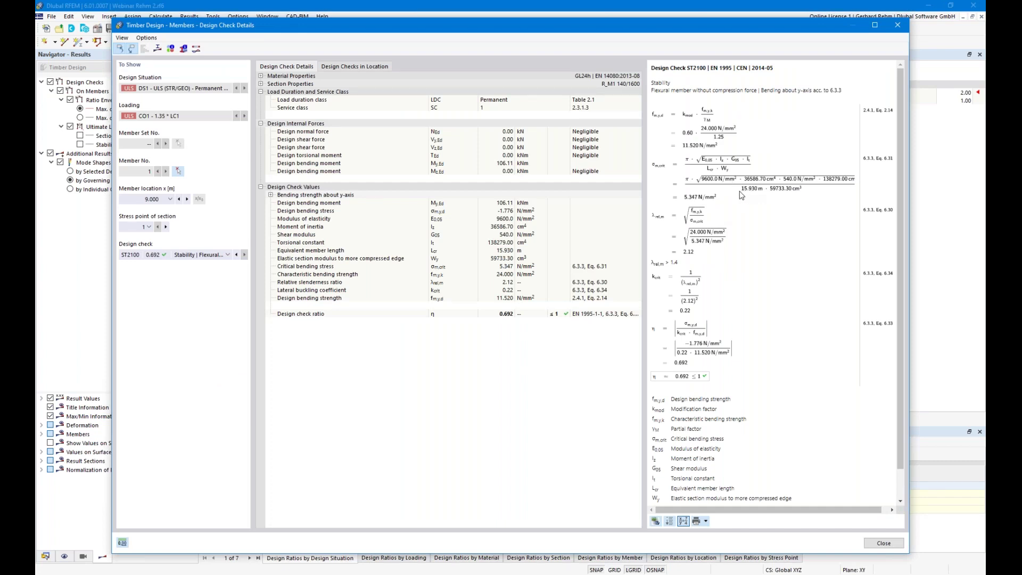
{"action": "left_click", "coordinate": [764, 190]}
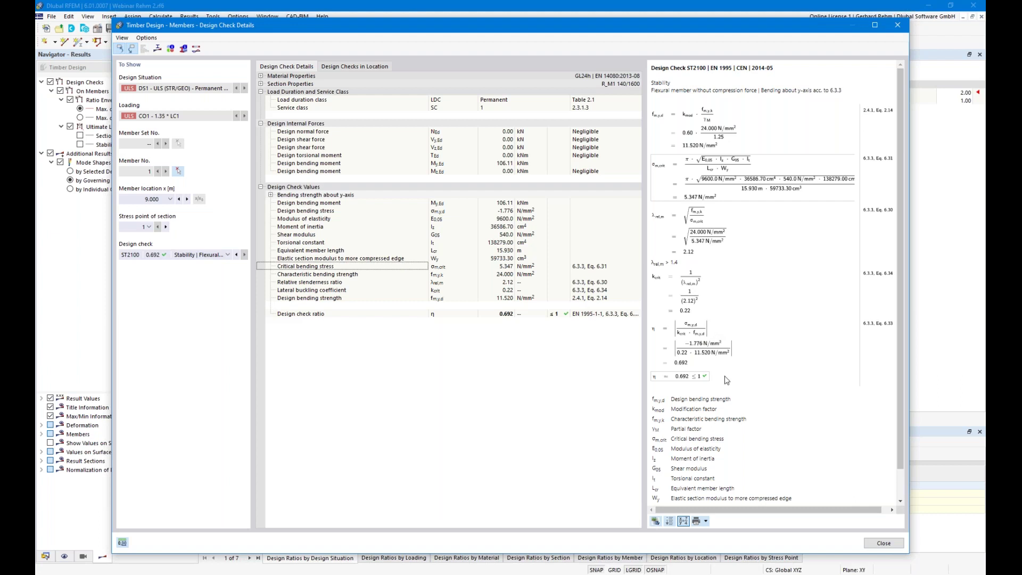
{"action": "left_click", "coordinate": [883, 543]}
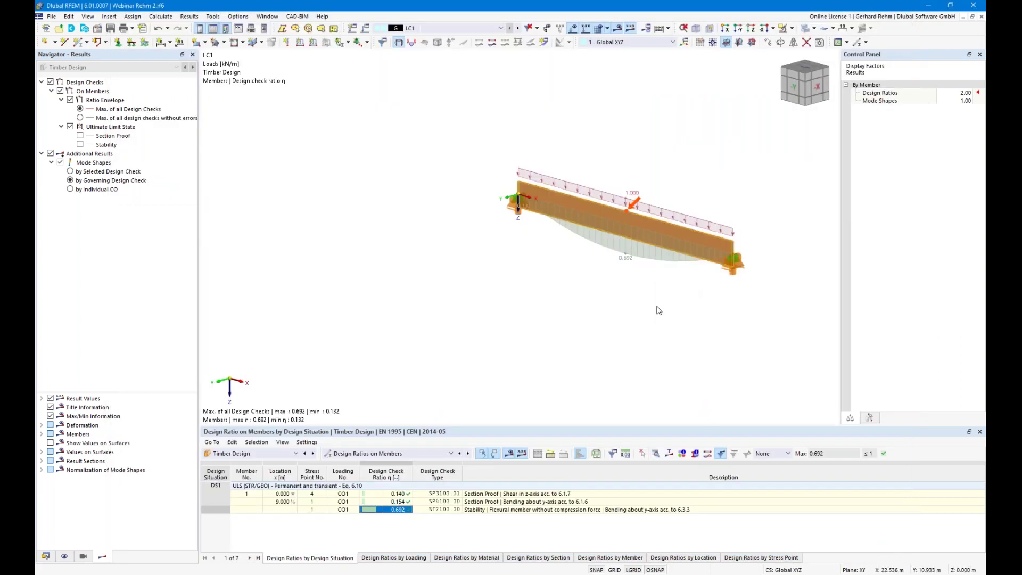
- Copy the beam with its supports and load 10 m along the global Y direction
{"action": "scroll", "coordinate": [658, 310], "scroll_direction": "down", "scroll_amount": 1}
{"action": "middle_click_drag", "start_coordinate": [654, 295], "coordinate": [576, 283], "text": "ctrl"}
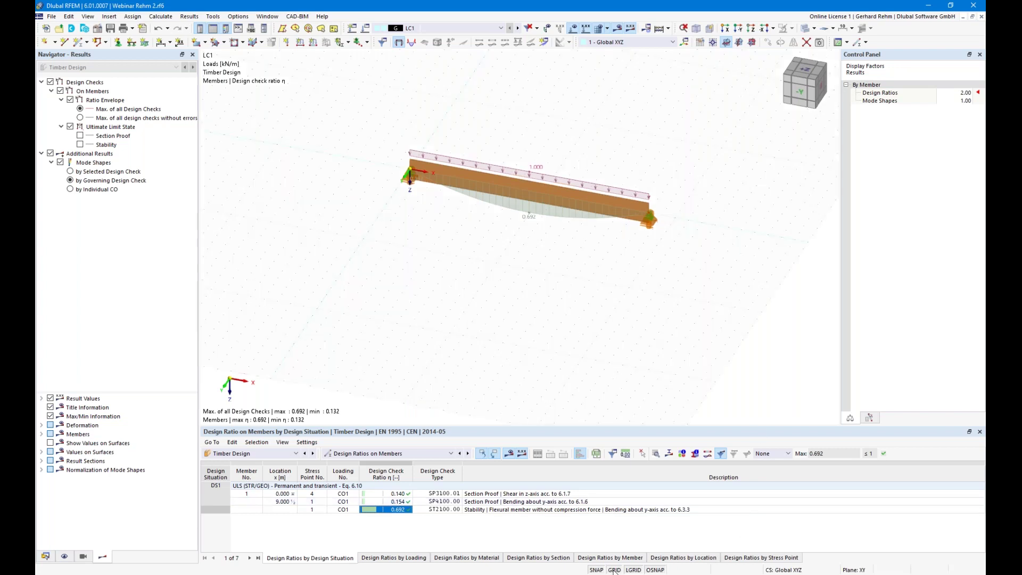
{"action": "left_click_drag", "start_coordinate": [710, 266], "coordinate": [394, 123]}
{"action": "left_click_drag", "start_coordinate": [411, 168], "coordinate": [364, 243], "text": "ctrl"}
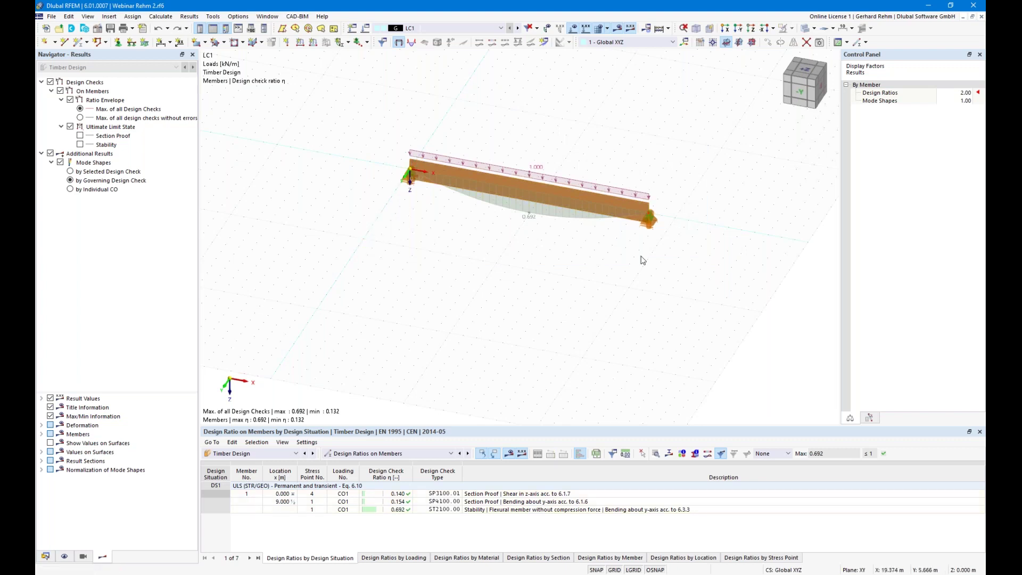
{"action": "left_click", "coordinate": [541, 180]}
{"action": "left_click_drag", "start_coordinate": [411, 171], "coordinate": [366, 245], "text": "ctrl"}
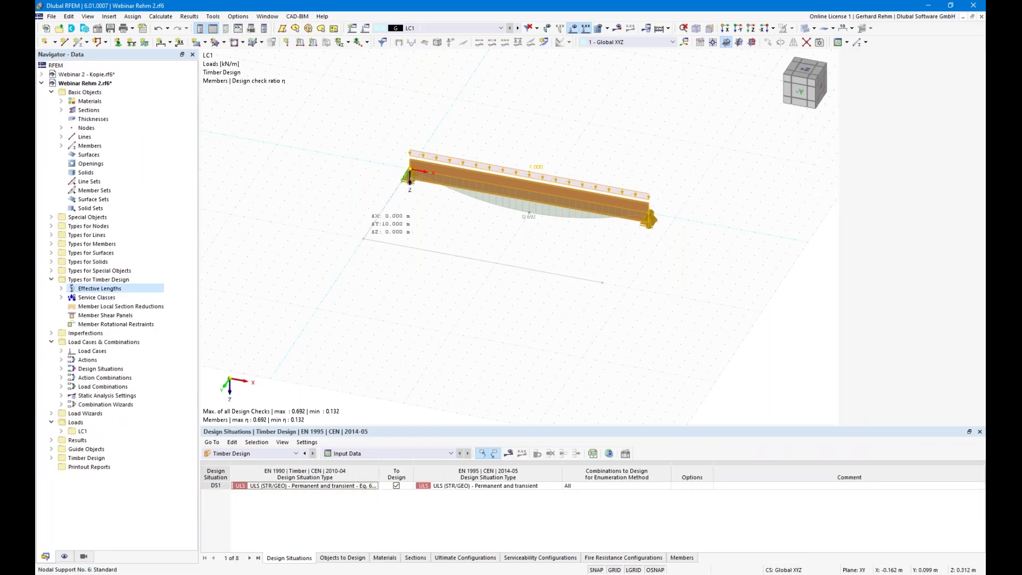
- Create a new effective length for the copied beam using the eigenvalue method, considering only lateral-torsional buckling
{"action": "double_click", "coordinate": [553, 247]}
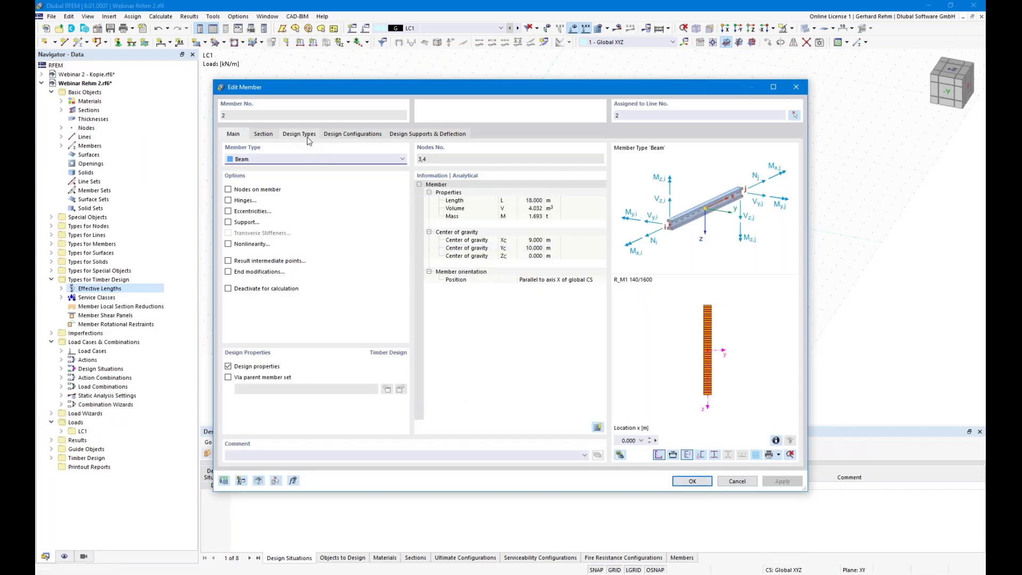
{"action": "left_click", "coordinate": [299, 133]}
{"action": "left_click", "coordinate": [563, 174]}
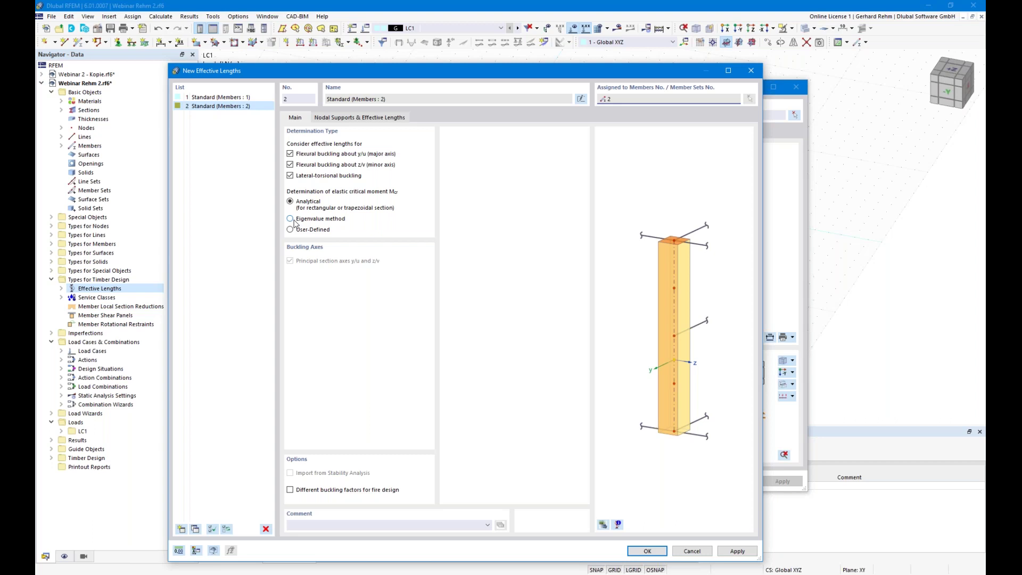
{"action": "left_click", "coordinate": [290, 218]}
{"action": "left_click", "coordinate": [290, 154]}
{"action": "left_click", "coordinate": [290, 165]}
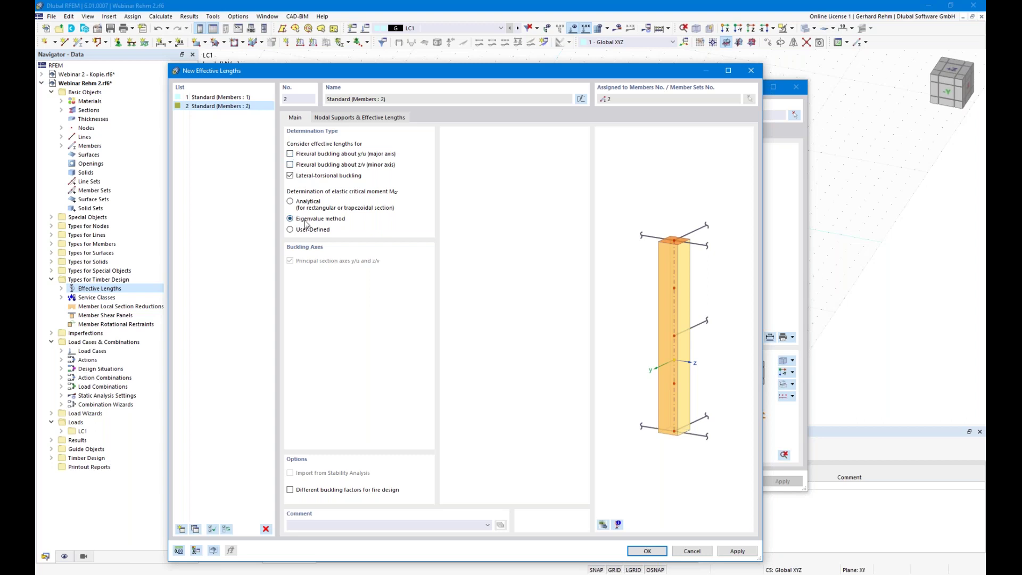
- Review the nodal supports and support type options for the copied beam's effective length, and accept the effective length and member edits
{"action": "left_click", "coordinate": [331, 117]}
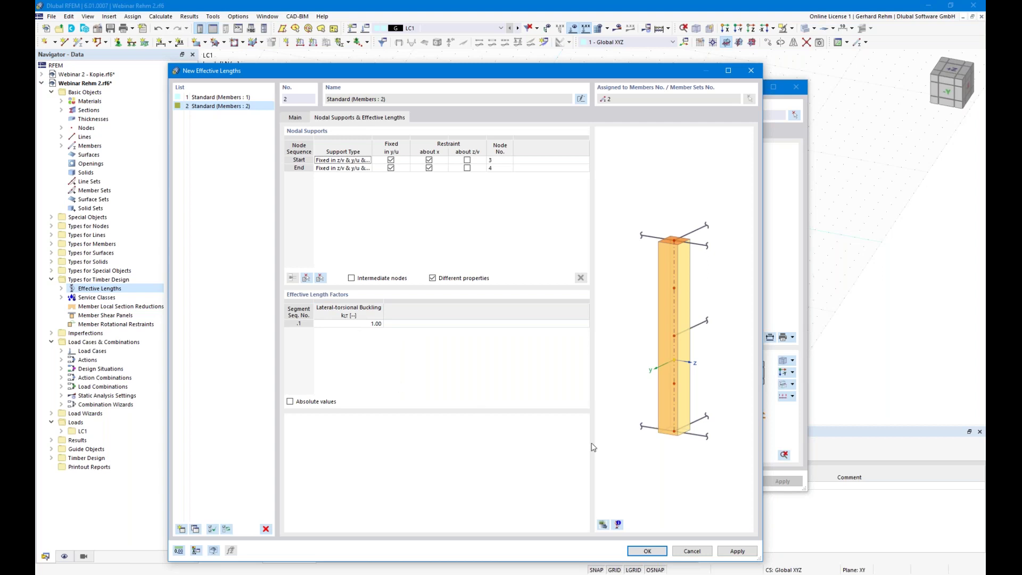
{"action": "left_click", "coordinate": [604, 526]}
{"action": "scroll", "coordinate": [740, 341], "scroll_direction": "up", "scroll_amount": 3}
{"action": "middle_click_drag", "start_coordinate": [740, 340], "coordinate": [598, 342], "text": "ctrl"}
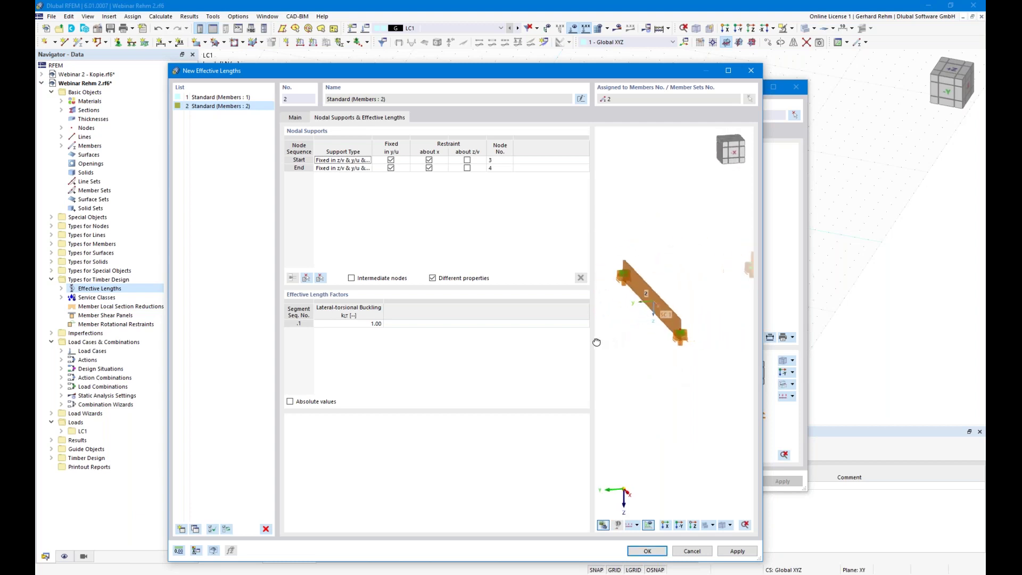
{"action": "left_click", "coordinate": [351, 160]}
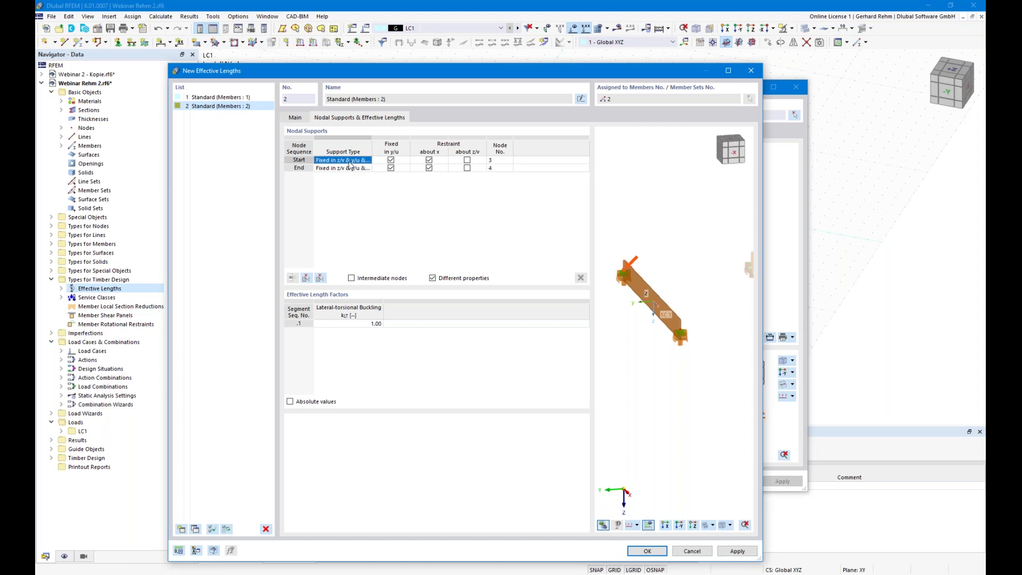
{"action": "left_click", "coordinate": [366, 161]}
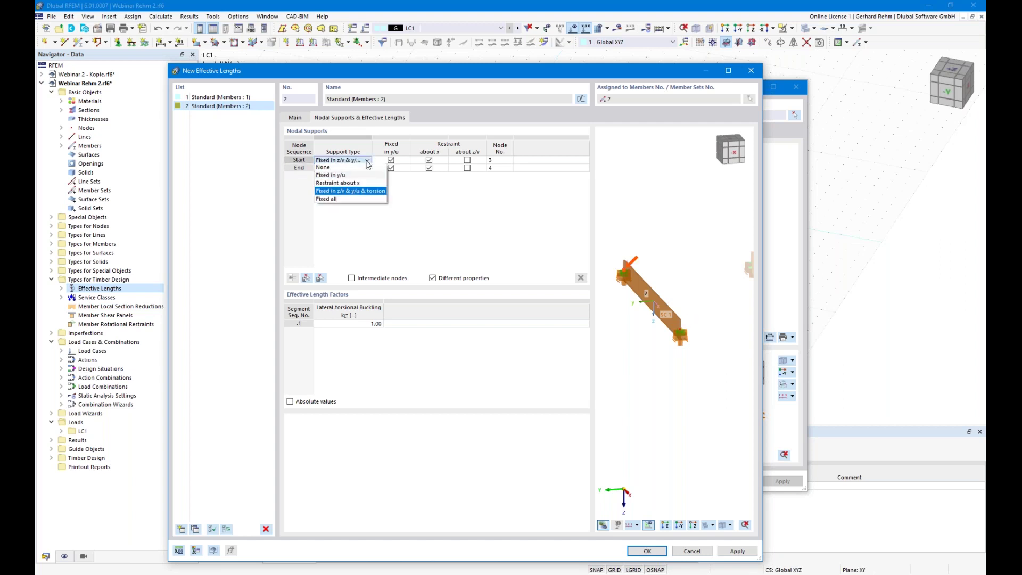
{"action": "left_click", "coordinate": [366, 162]}
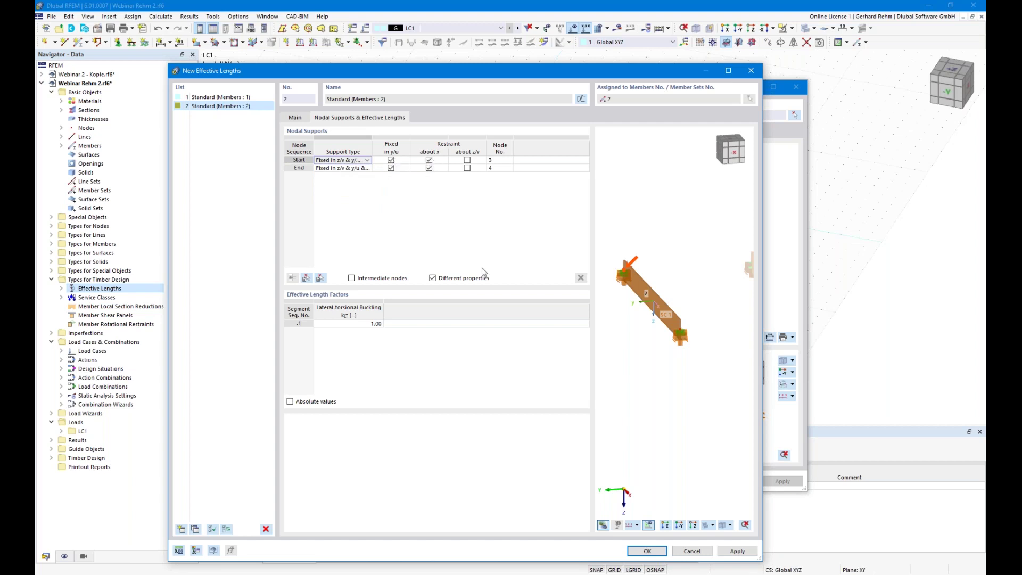
{"action": "left_click", "coordinate": [649, 554]}
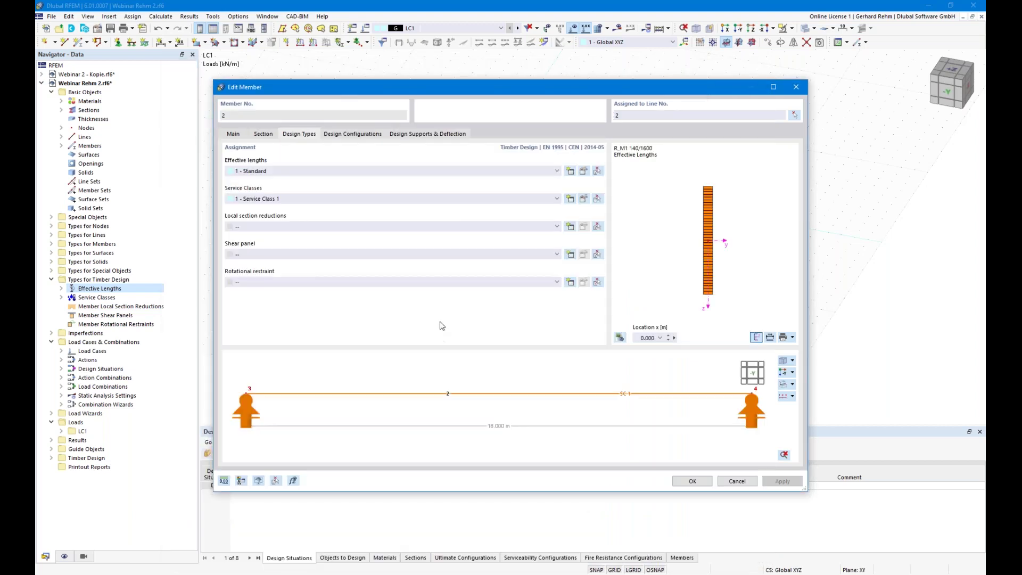
{"action": "left_click", "coordinate": [691, 482]}
- Calculate the static analysis and timber design for both beams and display the timber design ratios on members
{"action": "left_click", "coordinate": [616, 28]}
{"action": "left_click", "coordinate": [550, 334]}
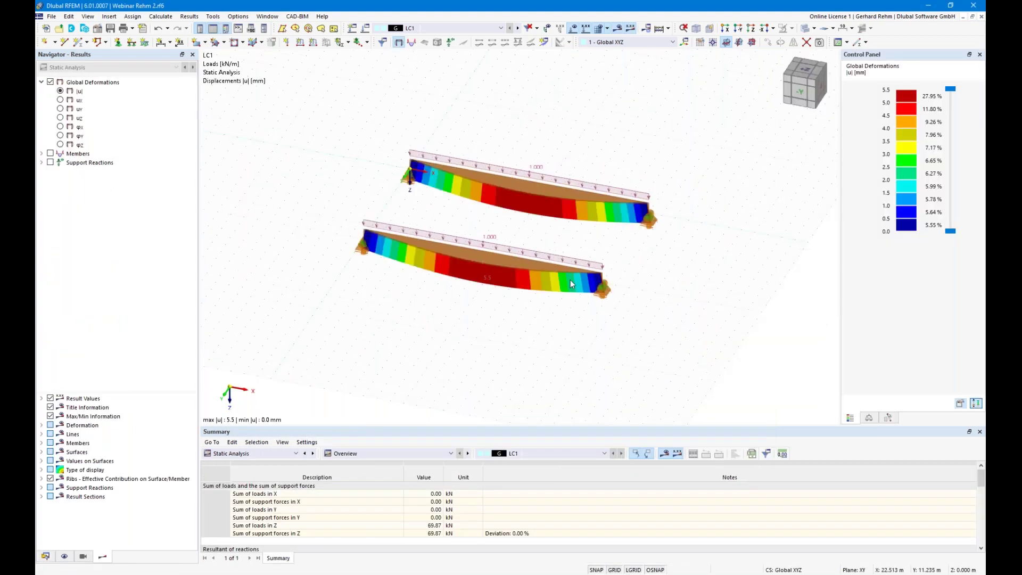
{"action": "left_click", "coordinate": [250, 453]}
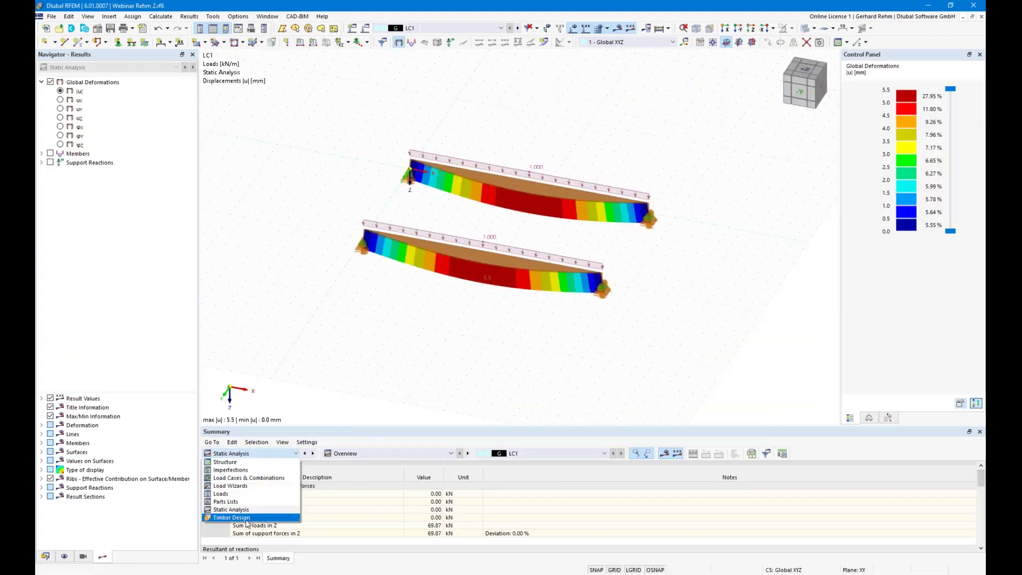
{"action": "left_click", "coordinate": [251, 517]}
{"action": "left_click", "coordinate": [511, 453]}
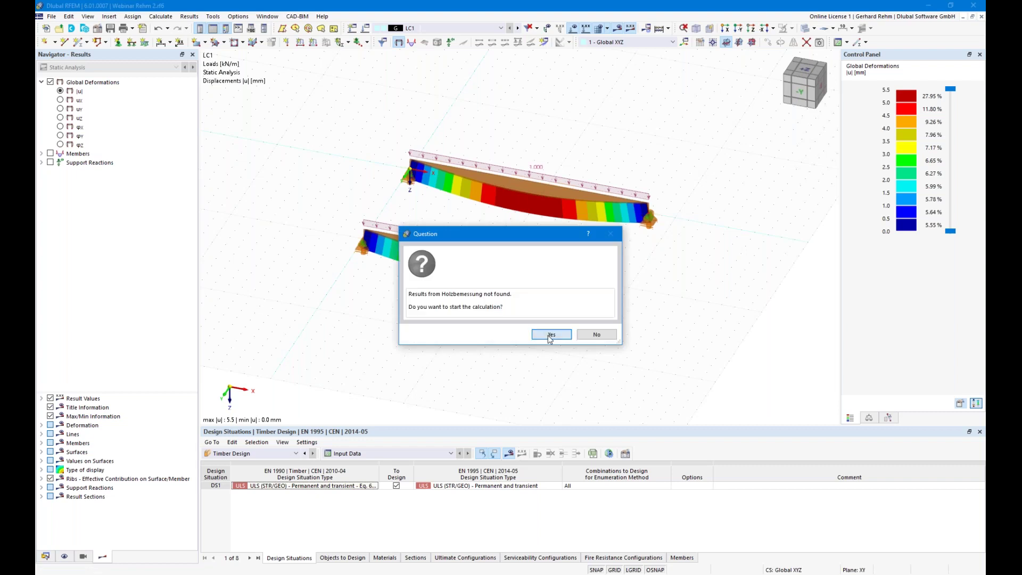
{"action": "left_click", "coordinate": [551, 336]}
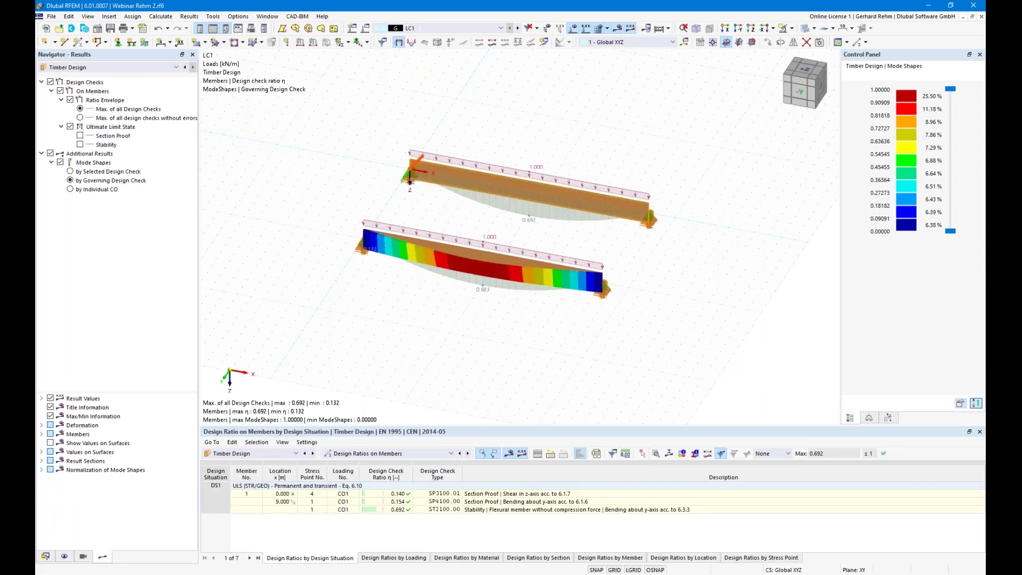
- Examine the stability parameters of the Standard ultimate configuration for timber design, including the vertical load application position
{"action": "left_click", "coordinate": [45, 556]}
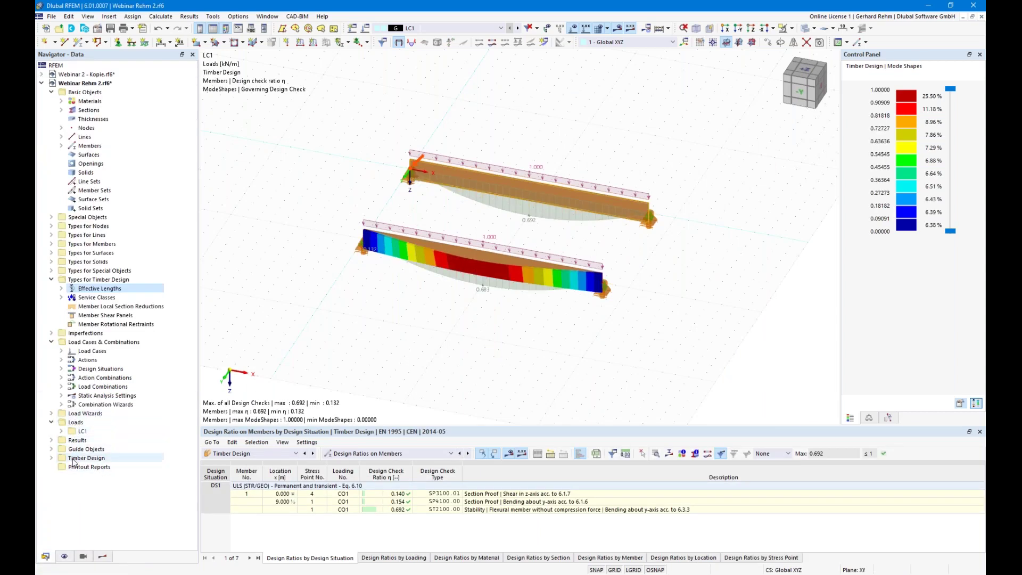
{"action": "double_click", "coordinate": [75, 458]}
{"action": "left_click", "coordinate": [86, 503]}
{"action": "double_click", "coordinate": [86, 503]}
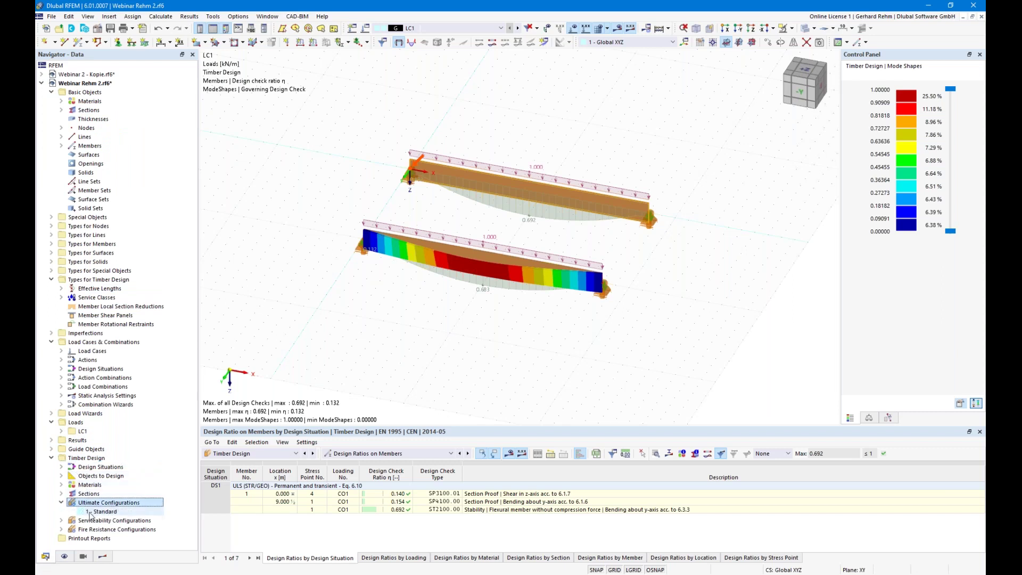
{"action": "double_click", "coordinate": [98, 512]}
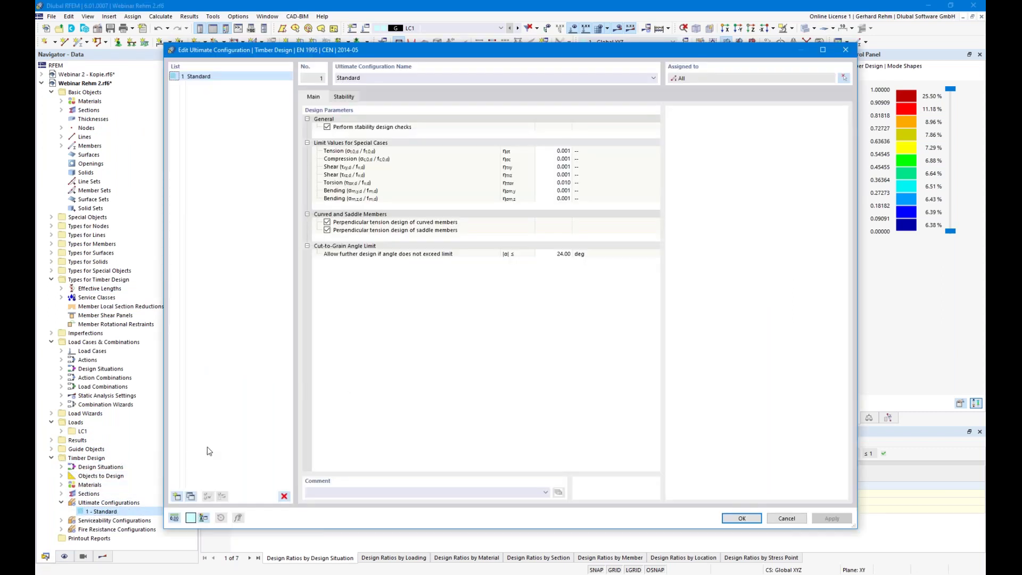
{"action": "left_click", "coordinate": [345, 97]}
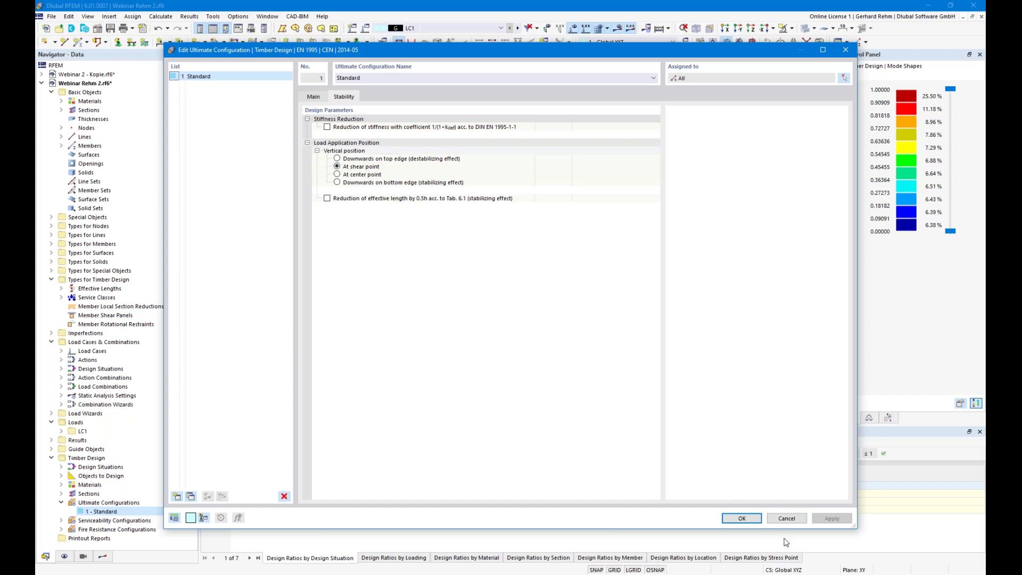
{"action": "left_click", "coordinate": [786, 518]}
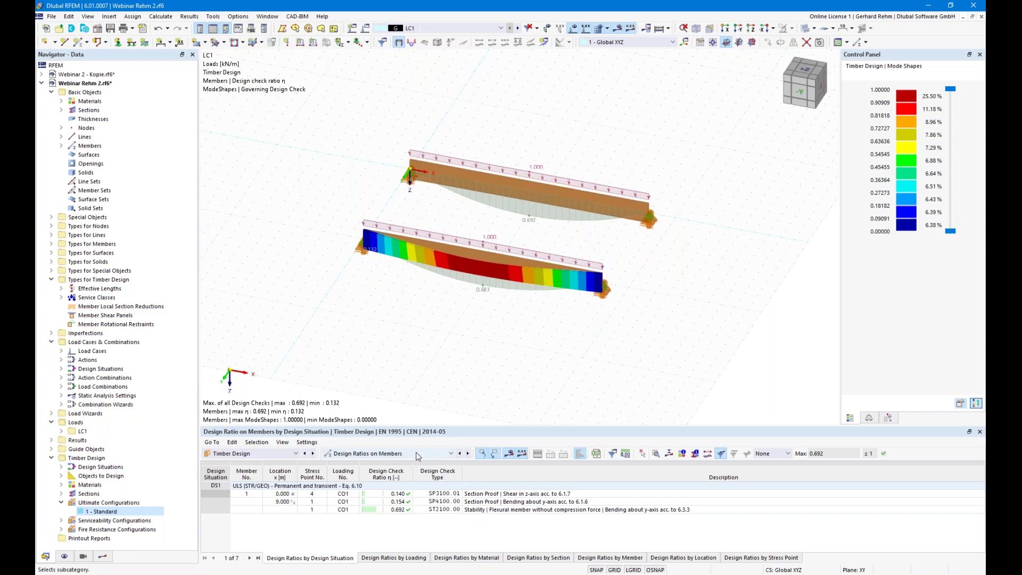
- List the design ratios by member and compare the ST2100 stability check details of members 1 and 2
{"action": "left_click", "coordinate": [584, 558]}
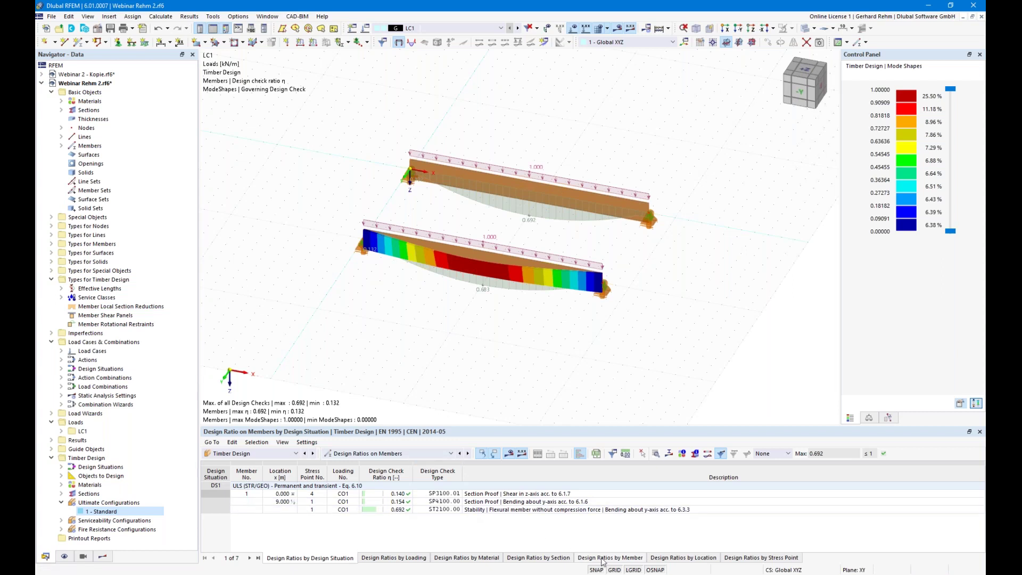
{"action": "left_click_drag", "start_coordinate": [523, 431], "coordinate": [522, 349]}
{"action": "left_click", "coordinate": [514, 428]}
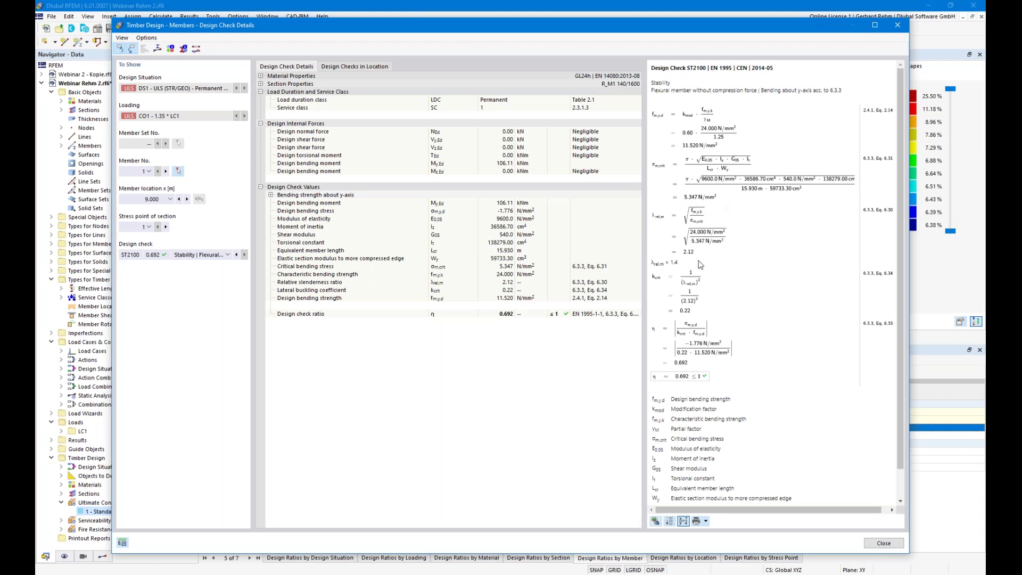
{"action": "left_click", "coordinate": [166, 172]}
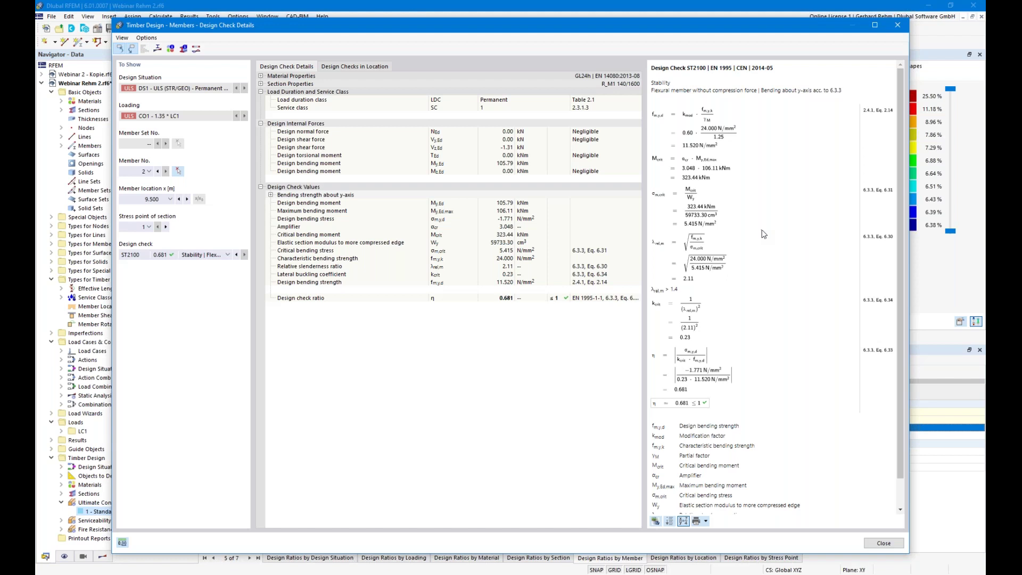
{"action": "left_click", "coordinate": [883, 543]}
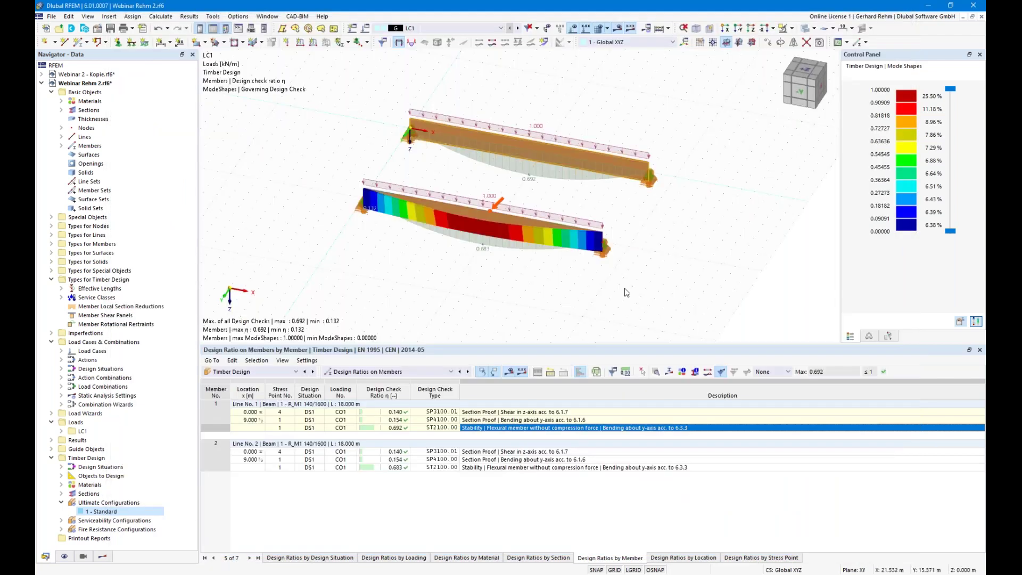
- Copy both beams with their supports and loads 25 m along the global X direction
{"action": "left_click", "coordinate": [477, 173]}
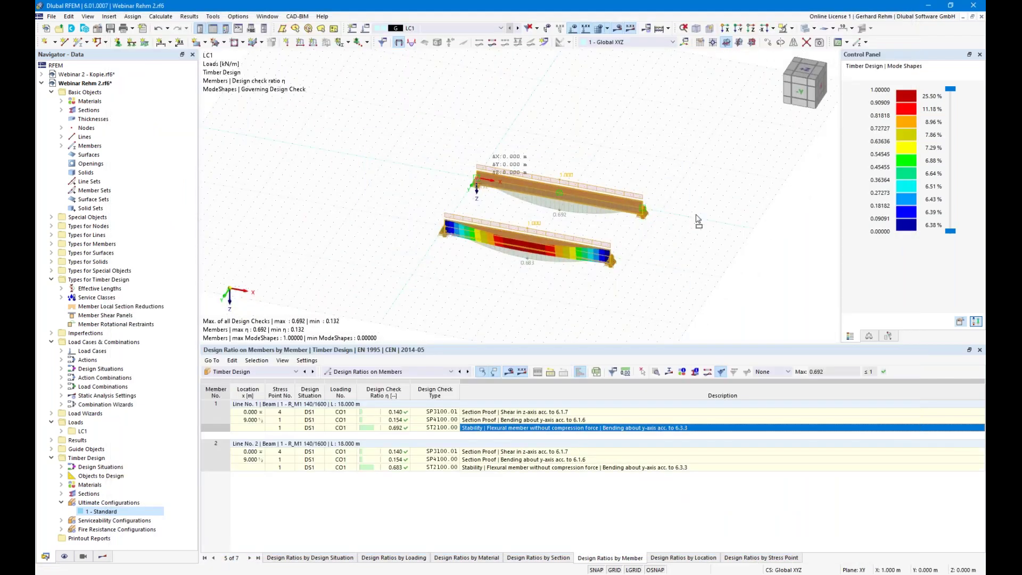
{"action": "left_click", "coordinate": [650, 282]}
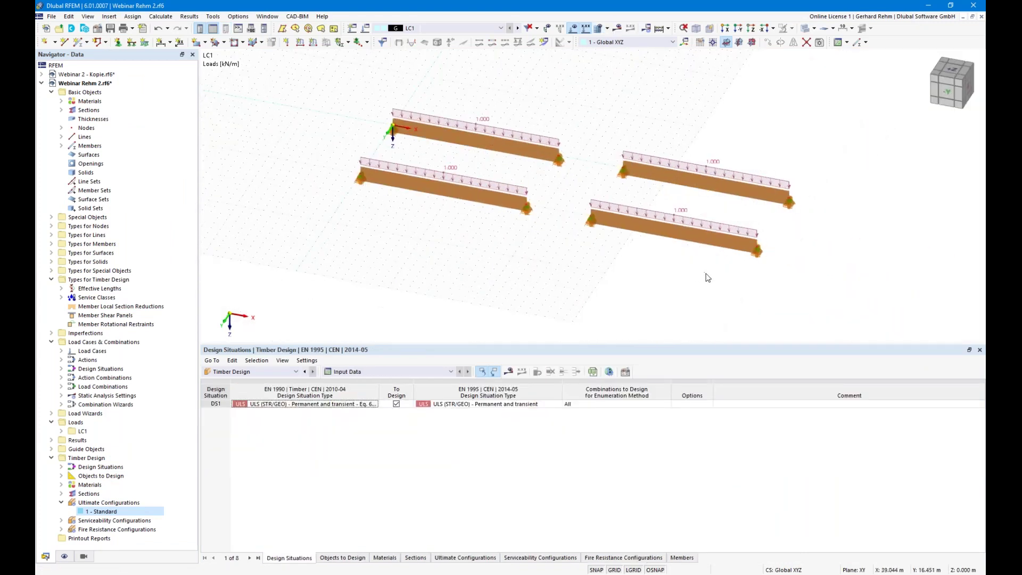
{"action": "left_click_drag", "start_coordinate": [707, 278], "coordinate": [672, 144]}
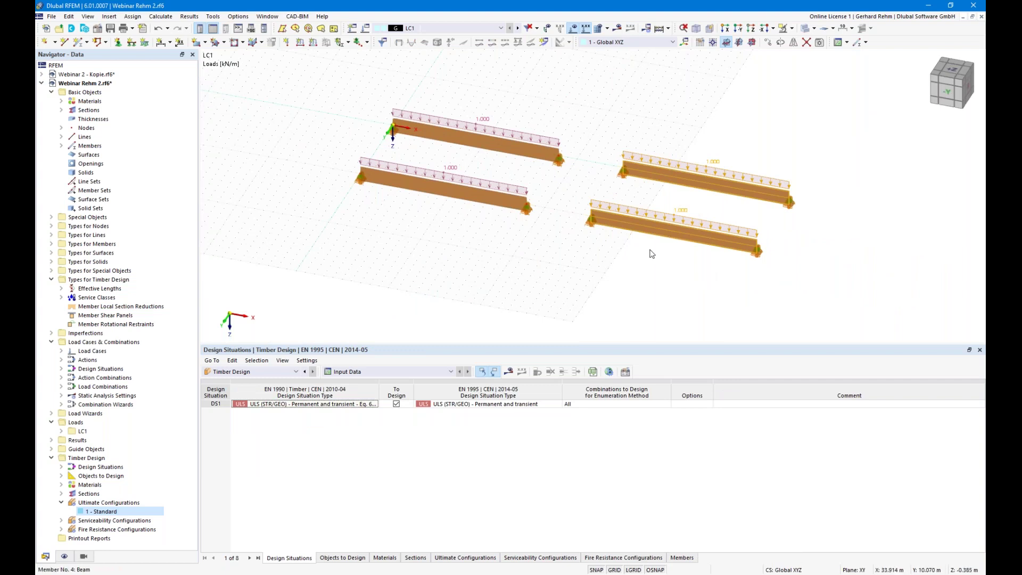
{"action": "left_click", "coordinate": [711, 277]}
{"action": "left_click_drag", "start_coordinate": [712, 277], "coordinate": [669, 160]}
{"action": "left_click", "coordinate": [622, 292]}
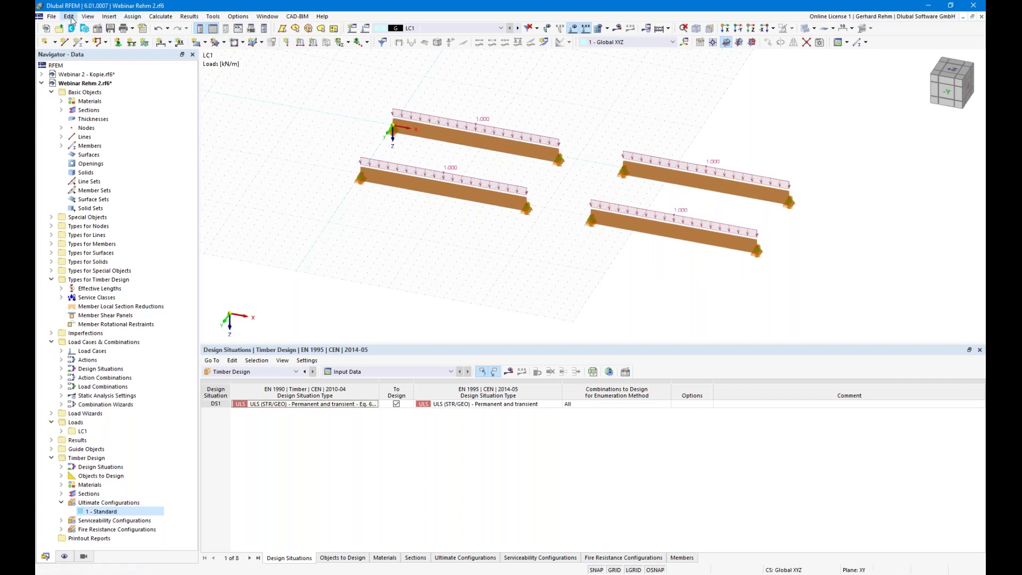
- Customize the Tools commands by assigning the shortcut Ctrl+T to Divide Member Using N Intermediate Nodes
{"action": "left_click", "coordinate": [88, 16]}
{"action": "left_click", "coordinate": [90, 18]}
{"action": "left_click", "coordinate": [91, 18]}
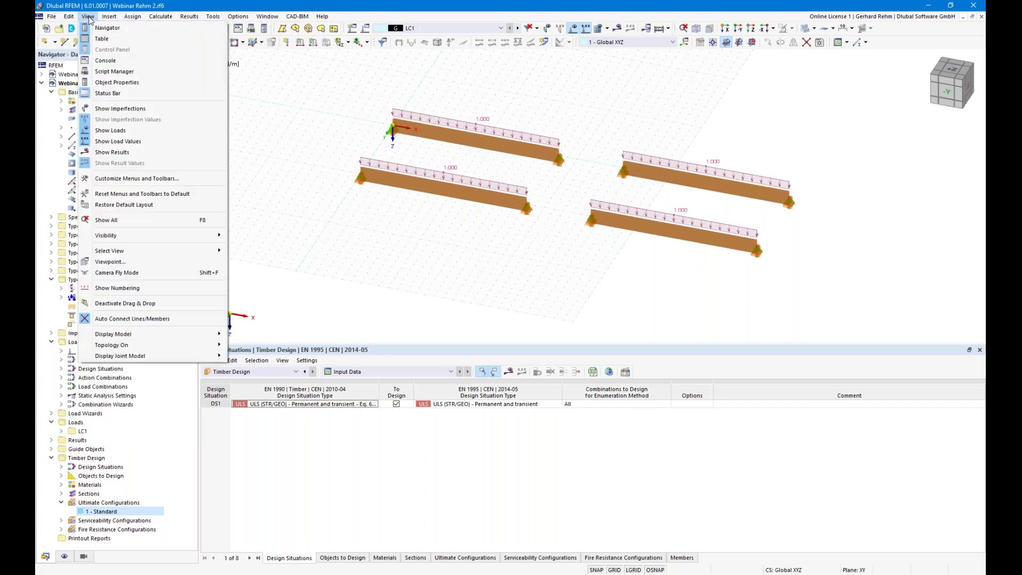
{"action": "left_click", "coordinate": [137, 178]}
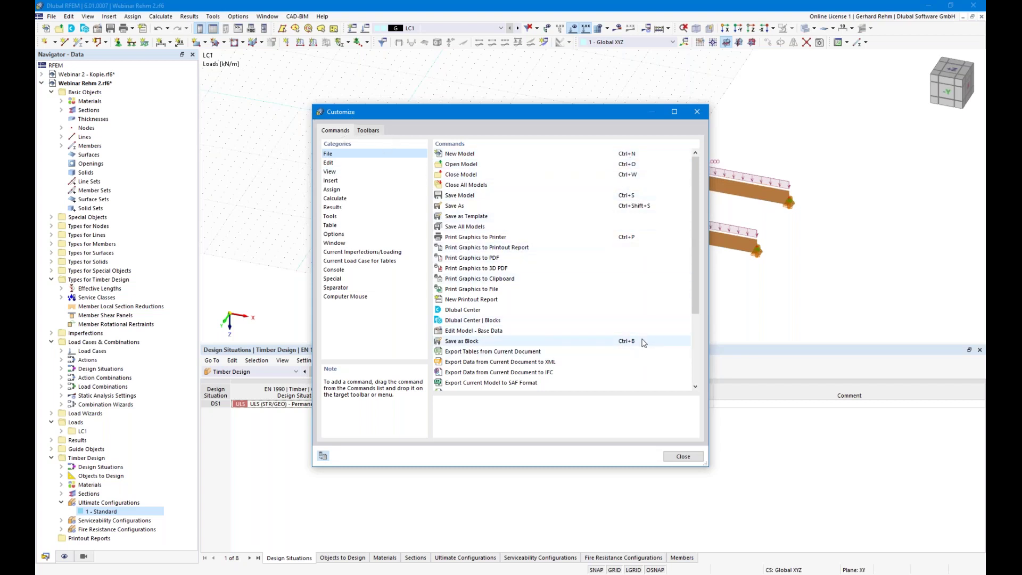
{"action": "left_click", "coordinate": [330, 216]}
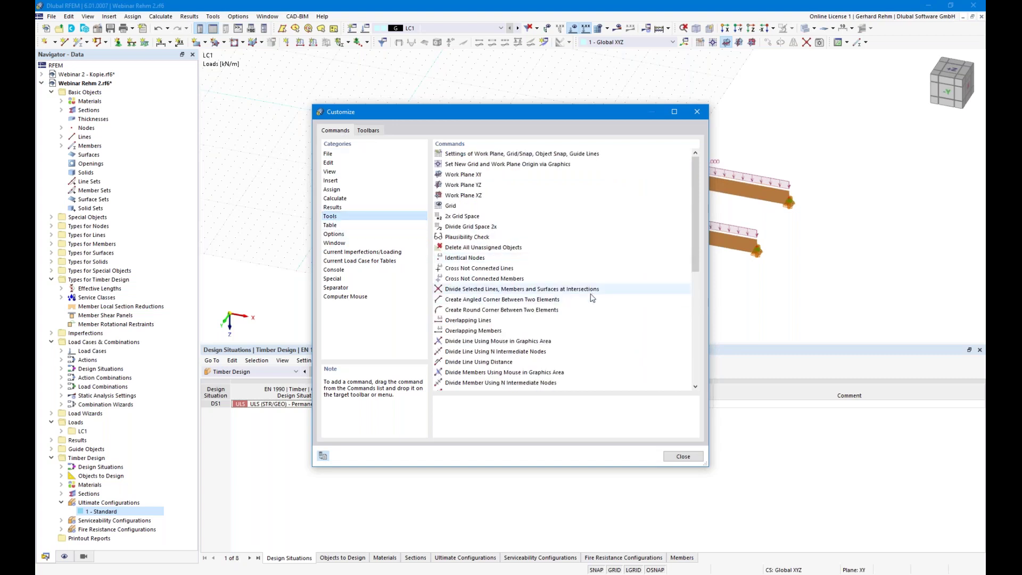
{"action": "scroll", "coordinate": [472, 326], "scroll_direction": "down", "scroll_amount": 1}
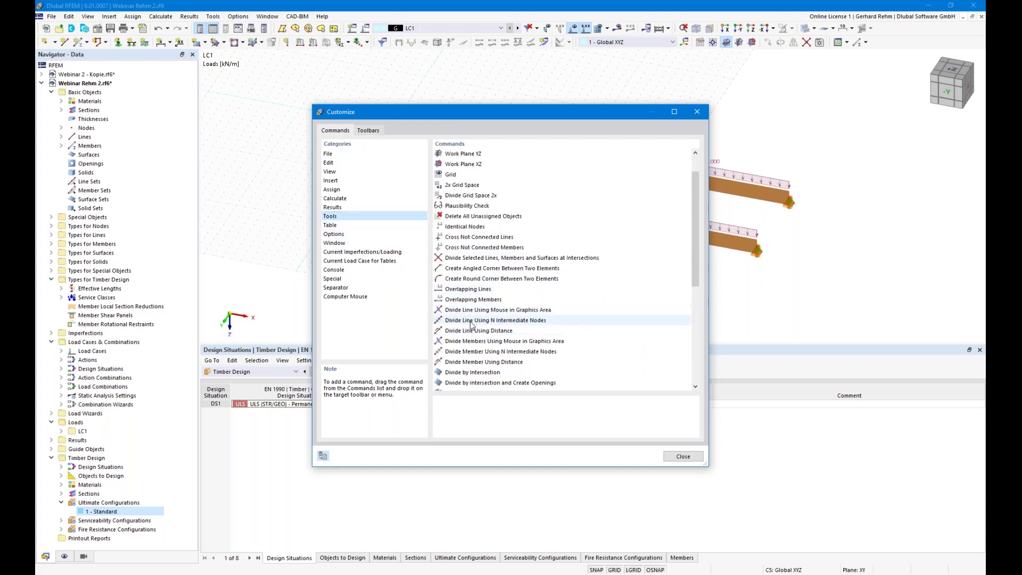
{"action": "left_click_drag", "start_coordinate": [475, 357], "coordinate": [652, 352]}
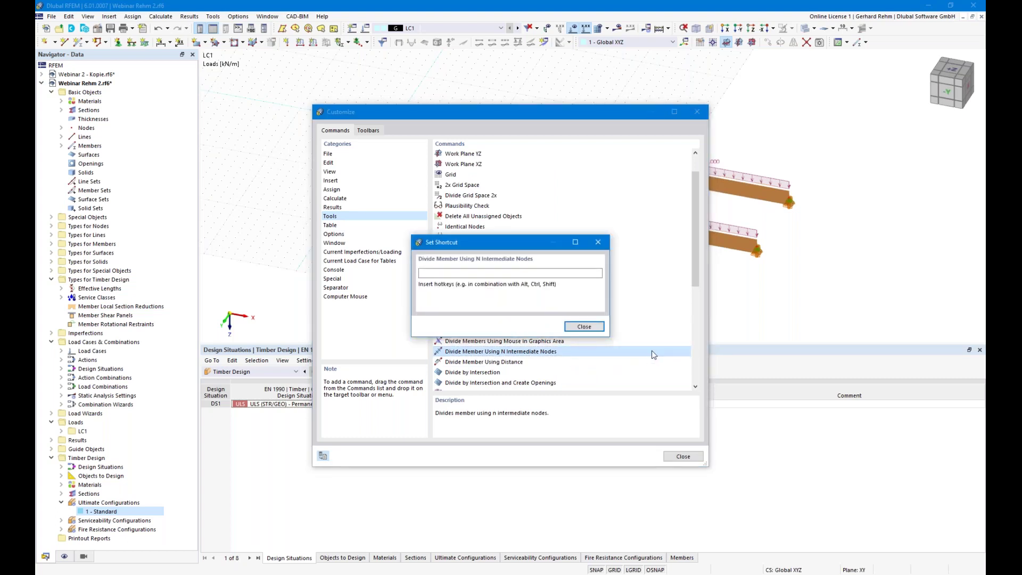
{"action": "key", "text": "ctrl+t"}
{"action": "left_click", "coordinate": [537, 326]}
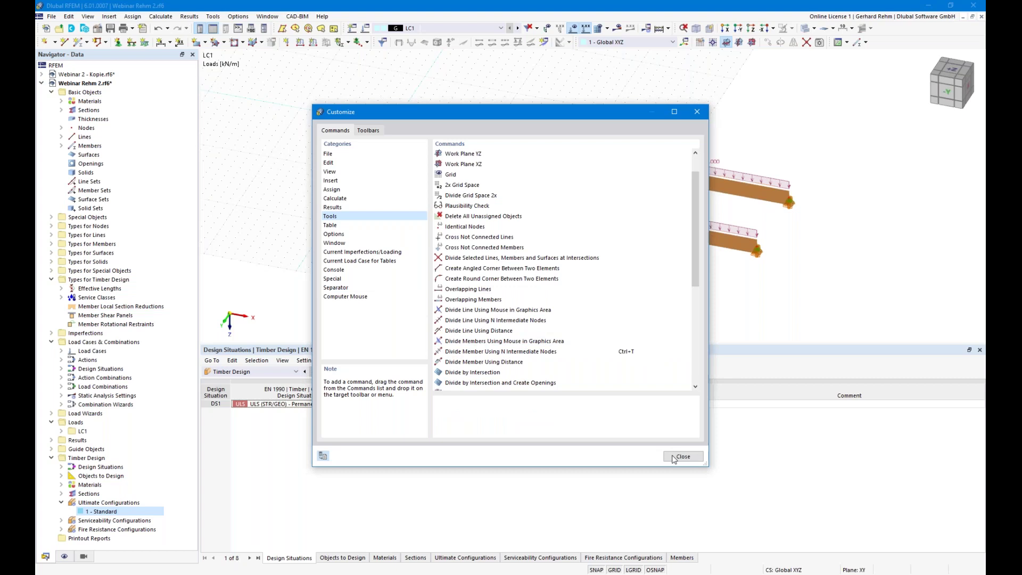
{"action": "left_click", "coordinate": [682, 457]}
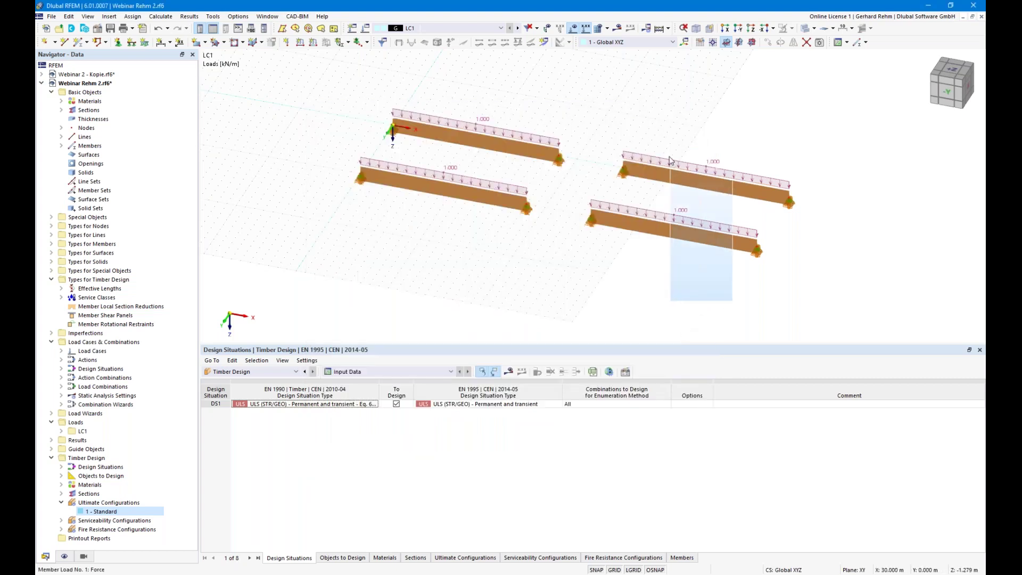
- Add 2 intermediate 'On Member' nodes to each of members 3 and 4 without dividing the members
{"action": "key", "text": "ctrl+t"}
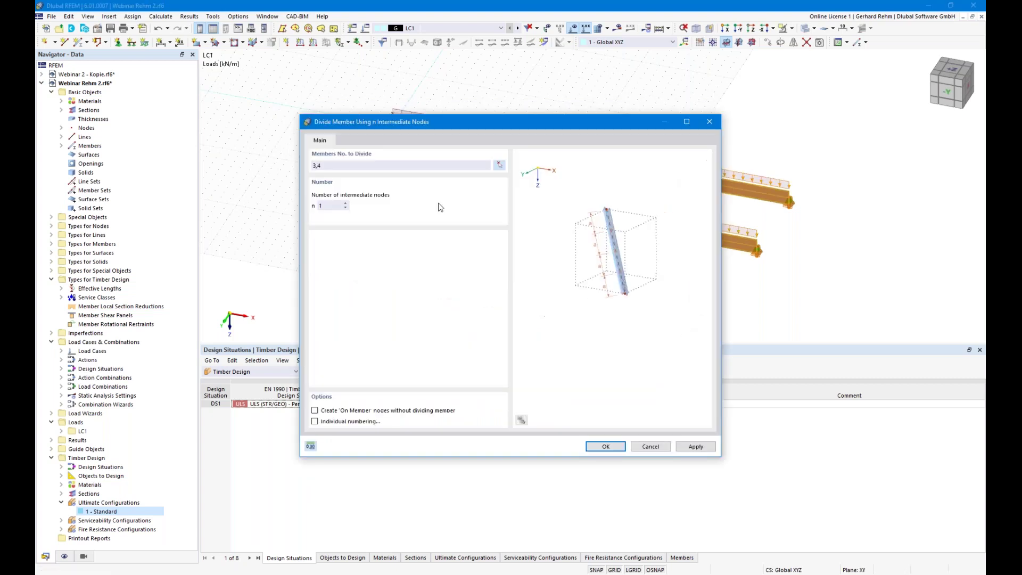
{"action": "double_click", "coordinate": [328, 205]}
{"action": "left_click", "coordinate": [334, 411]}
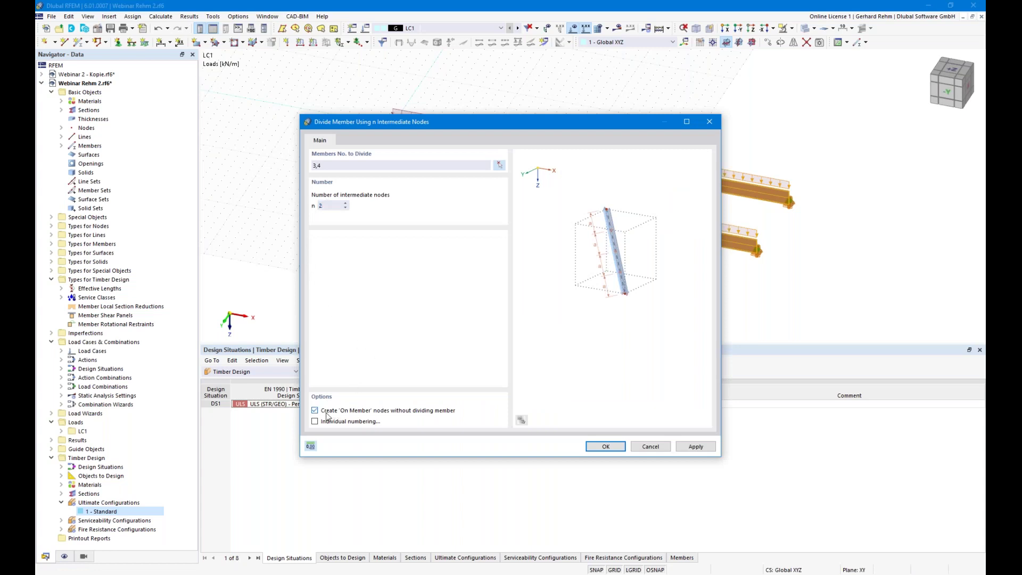
{"action": "left_click", "coordinate": [606, 447]}
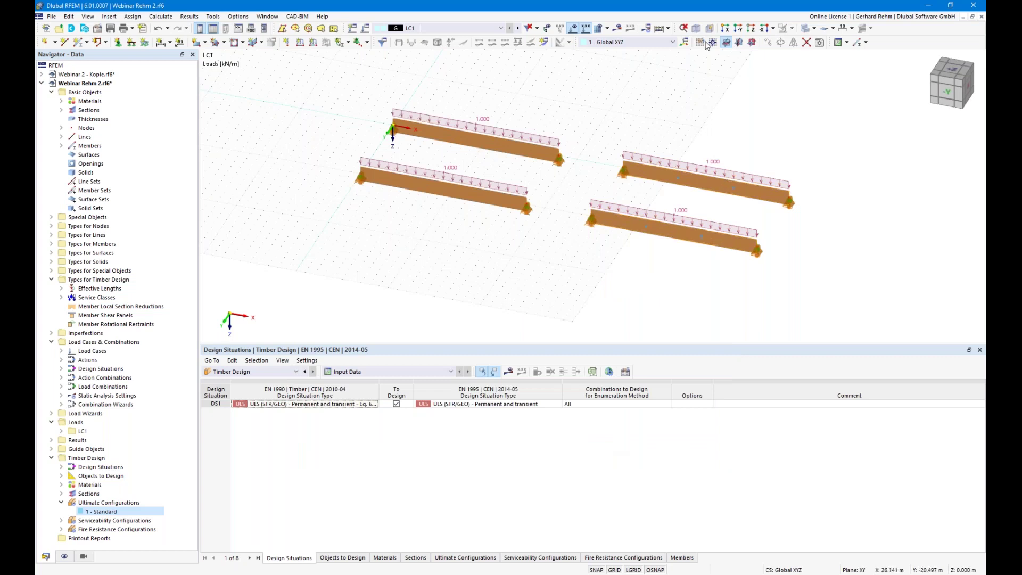
- Show the members as wireframe lines and create new effective lengths for member 3, considering only lateral-torsional buckling with the analytical method
{"action": "left_click", "coordinate": [740, 43]}
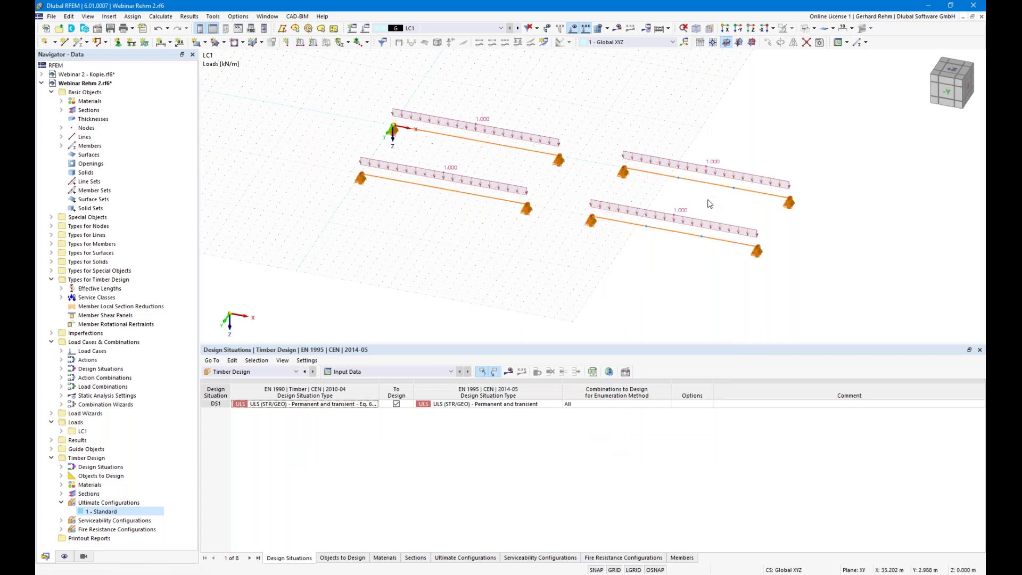
{"action": "double_click", "coordinate": [706, 185]}
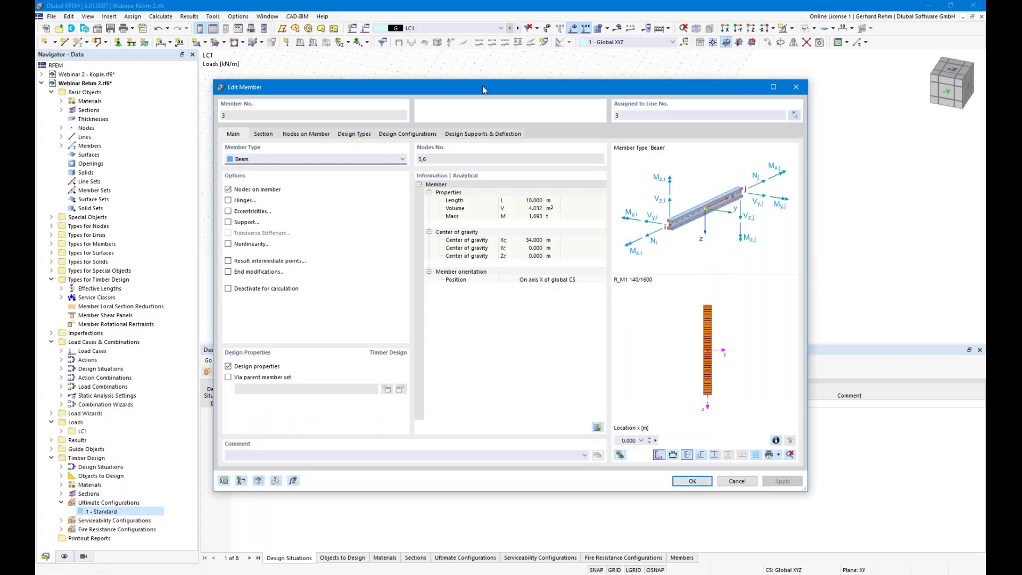
{"action": "left_click", "coordinate": [777, 267]}
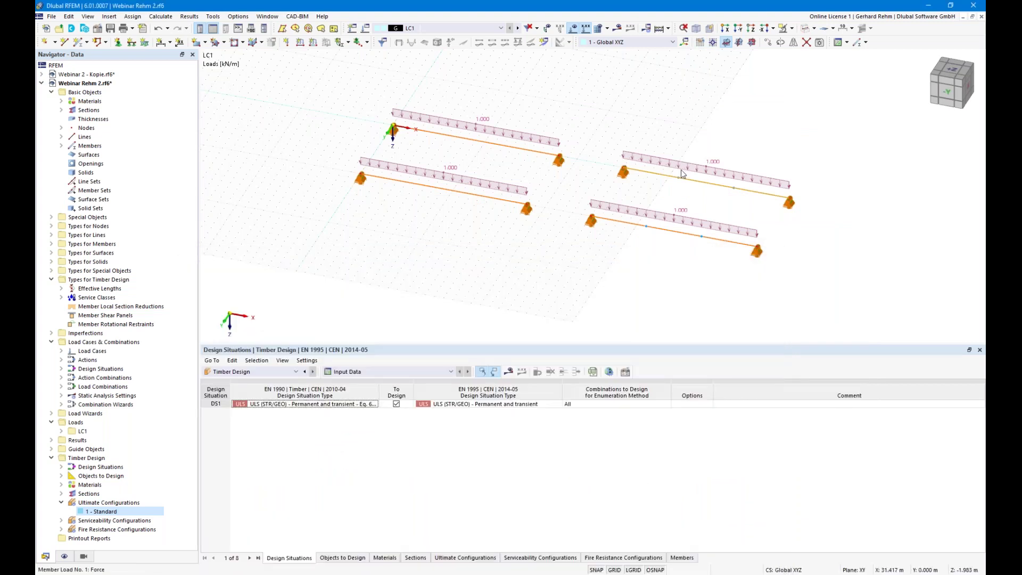
{"action": "double_click", "coordinate": [719, 190]}
{"action": "left_click_drag", "start_coordinate": [318, 263], "coordinate": [320, 195]}
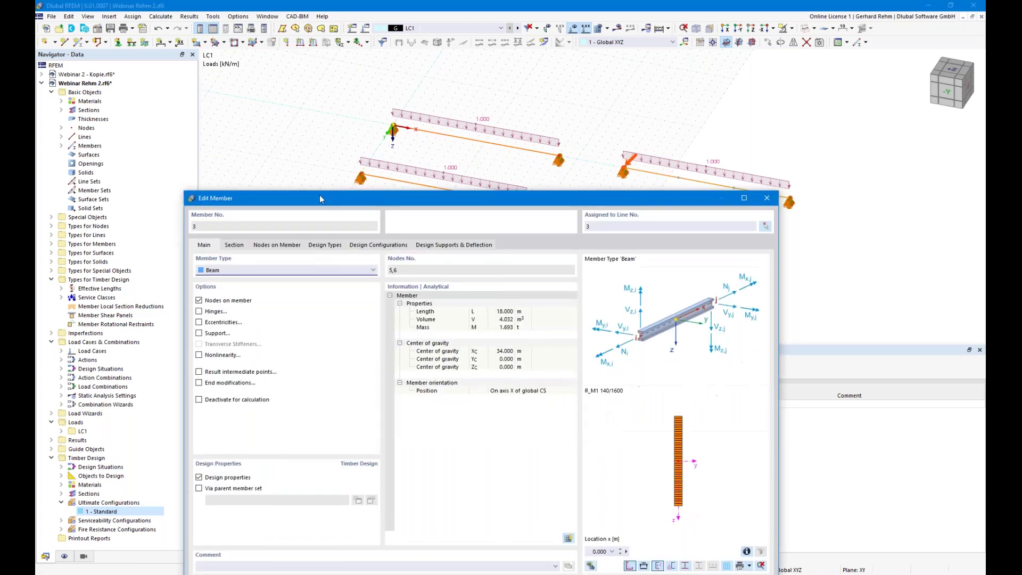
{"action": "left_click", "coordinate": [325, 242]}
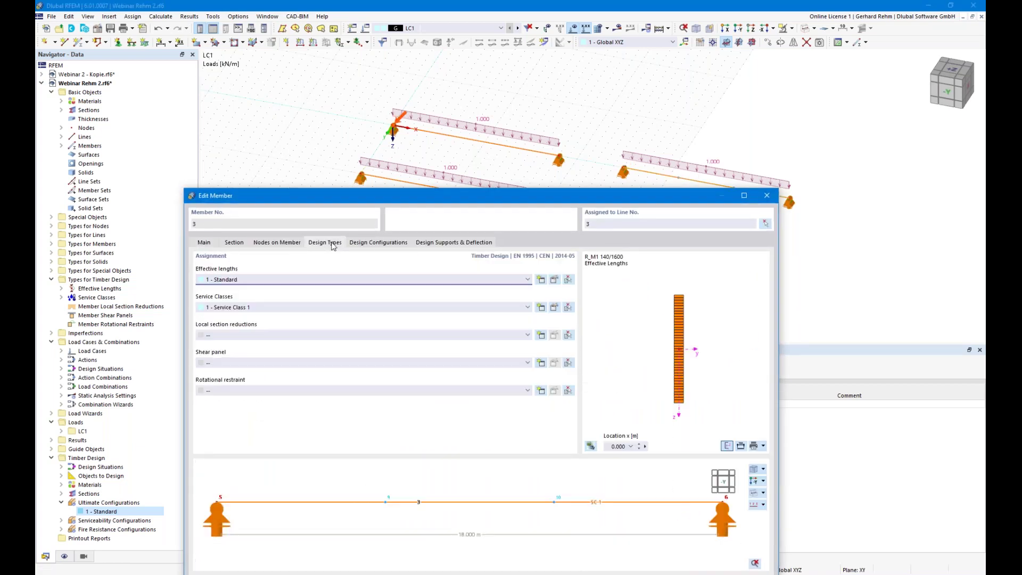
{"action": "left_click", "coordinate": [541, 280]}
{"action": "left_click", "coordinate": [290, 153]}
{"action": "left_click", "coordinate": [290, 164]}
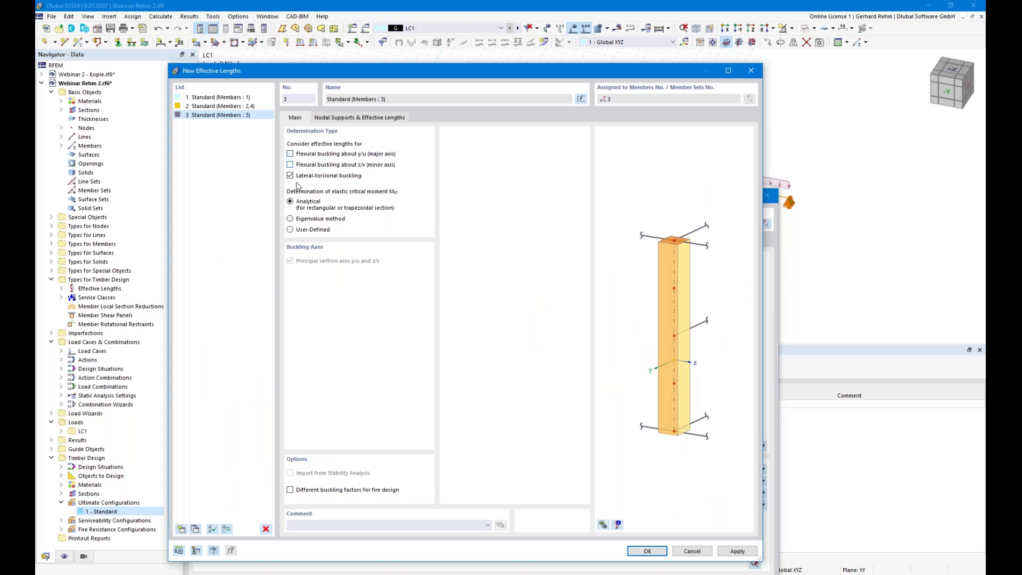
- View member 3's lateral-torsional buckling effective length as an absolute value and switch back to the length factor
{"action": "left_click", "coordinate": [349, 118]}
{"action": "left_click_drag", "start_coordinate": [395, 77], "coordinate": [444, 257]}
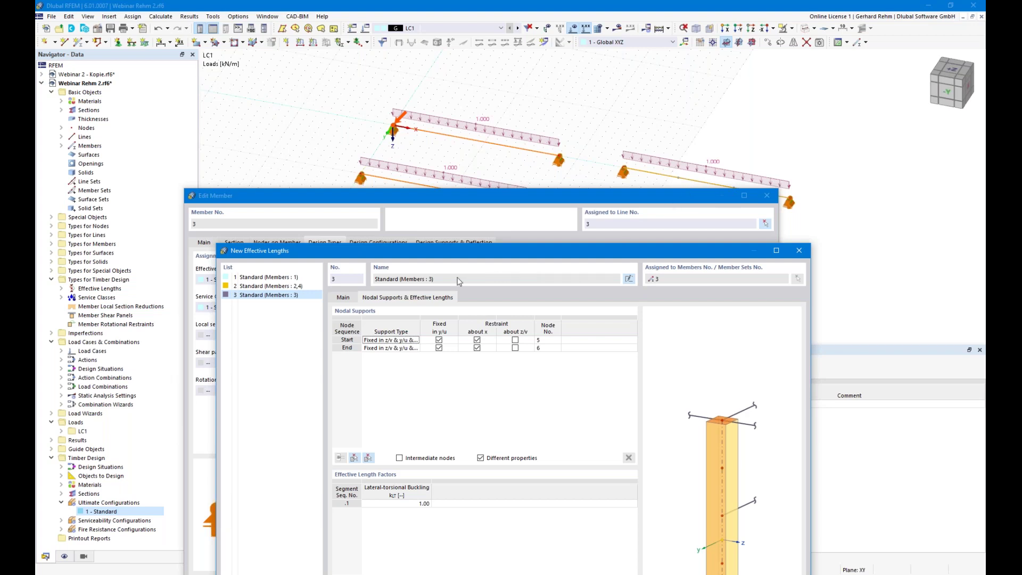
{"action": "left_click", "coordinate": [415, 504]}
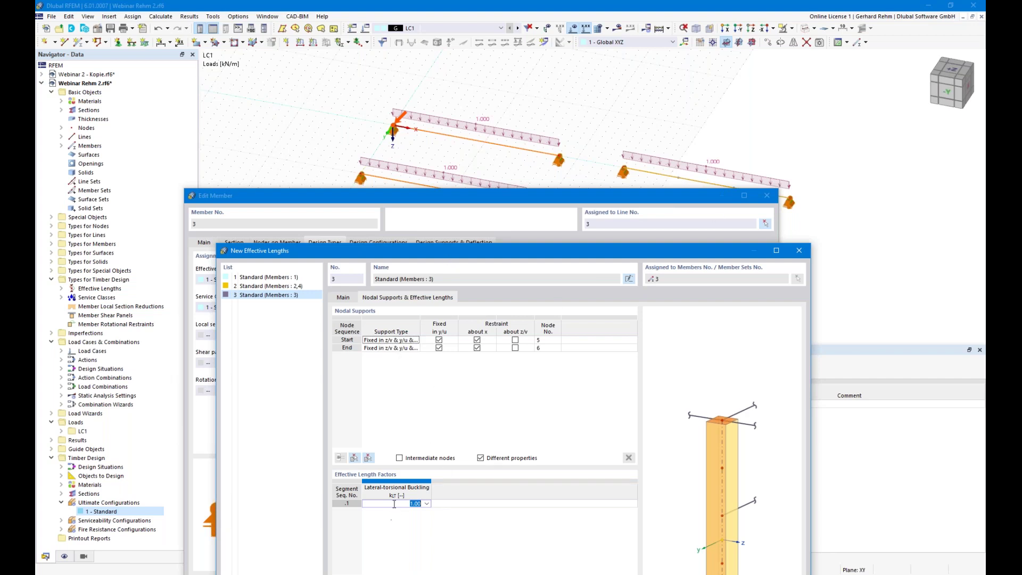
{"action": "left_click_drag", "start_coordinate": [452, 250], "coordinate": [409, 94]}
{"action": "left_click", "coordinate": [296, 424]}
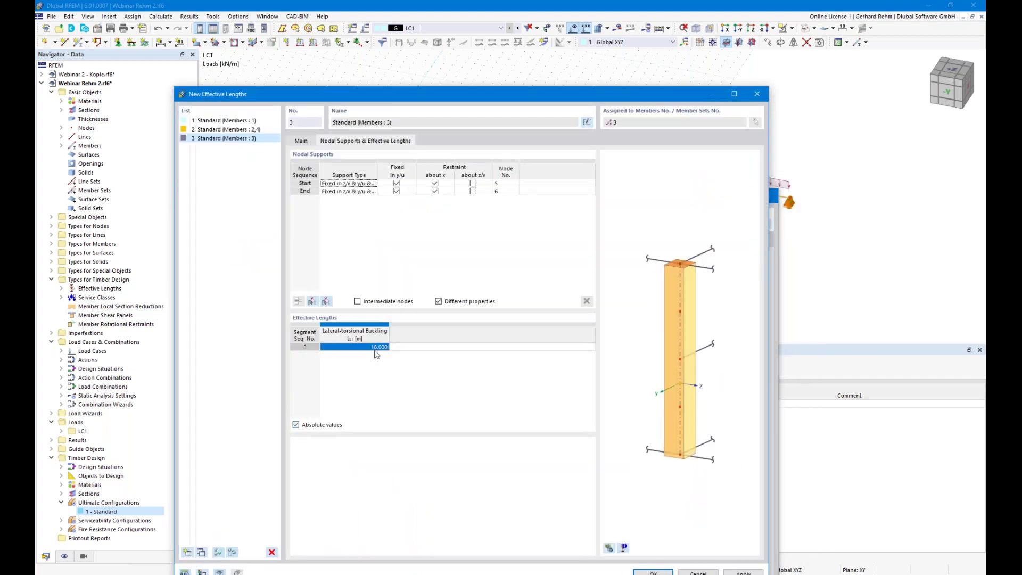
{"action": "left_click", "coordinate": [296, 424]}
{"action": "left_click_drag", "start_coordinate": [398, 102], "coordinate": [451, 188]}
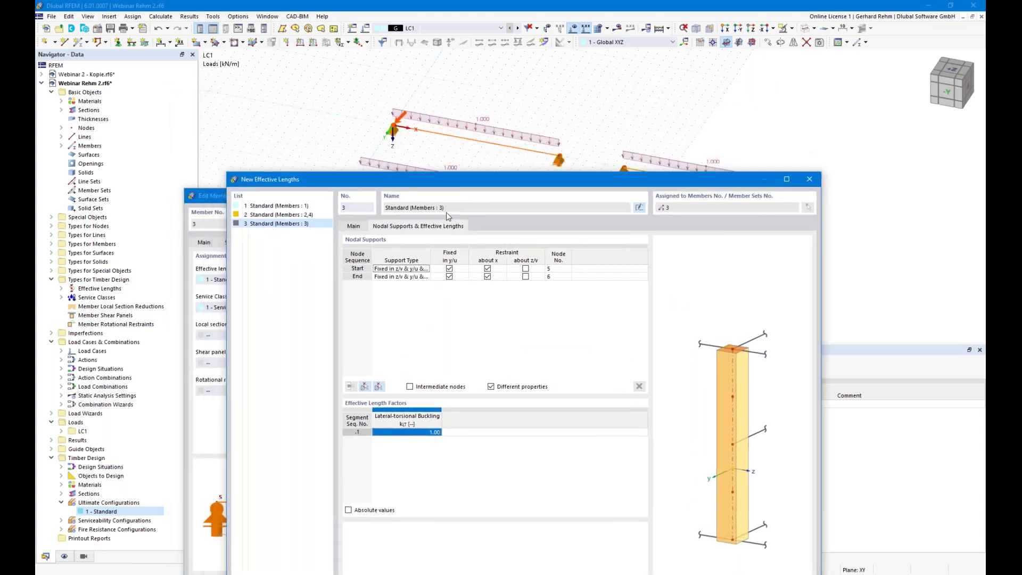
- Enable intermediate nodes in member 3's effective lengths, import them from the member, and fix nodes 9 and 10 in y/u
{"action": "left_click", "coordinate": [410, 387]}
{"action": "left_click_drag", "start_coordinate": [588, 186], "coordinate": [573, 224]}
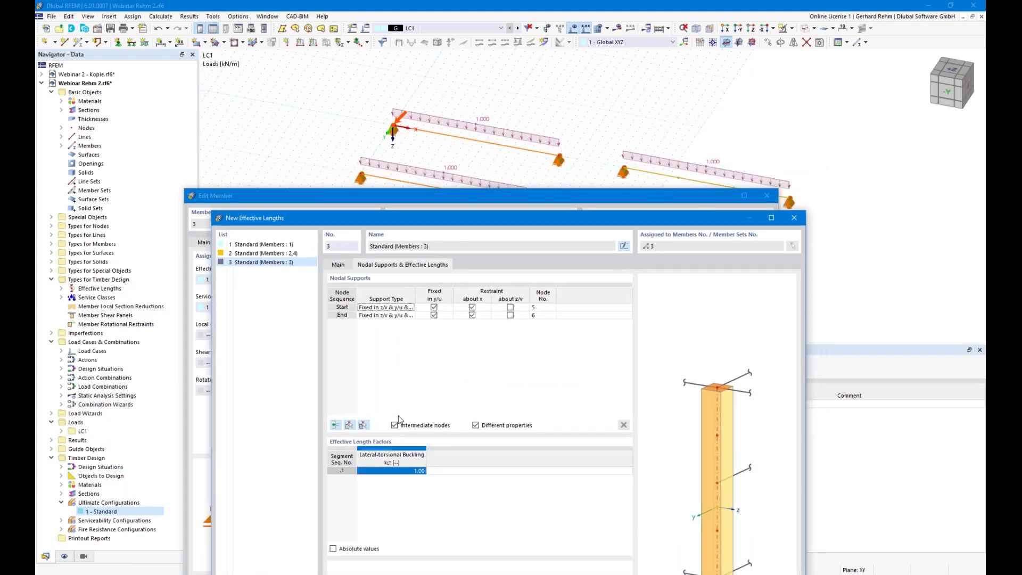
{"action": "left_click", "coordinate": [364, 426]}
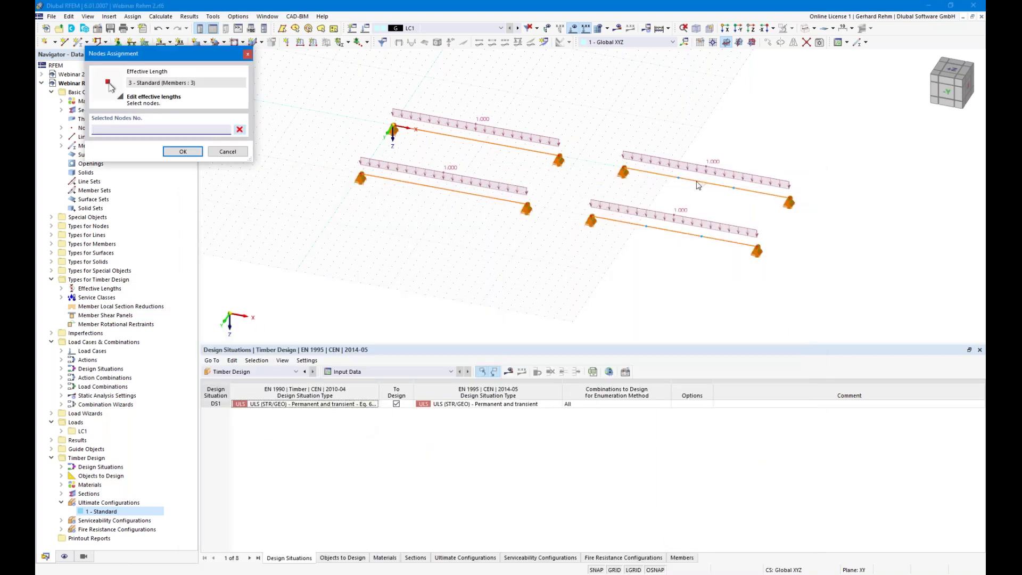
{"action": "left_click", "coordinate": [227, 151]}
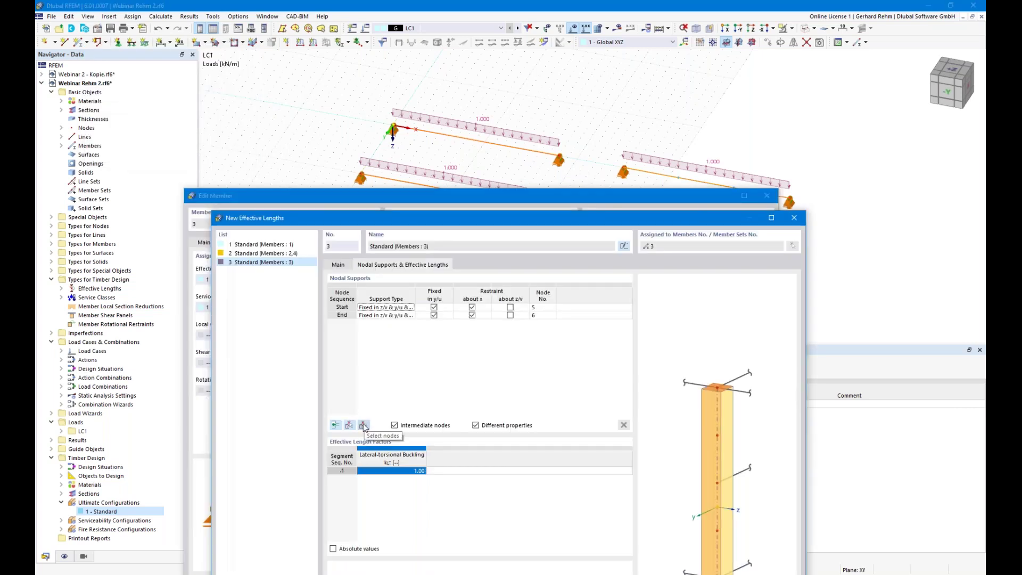
{"action": "left_click", "coordinate": [362, 427]}
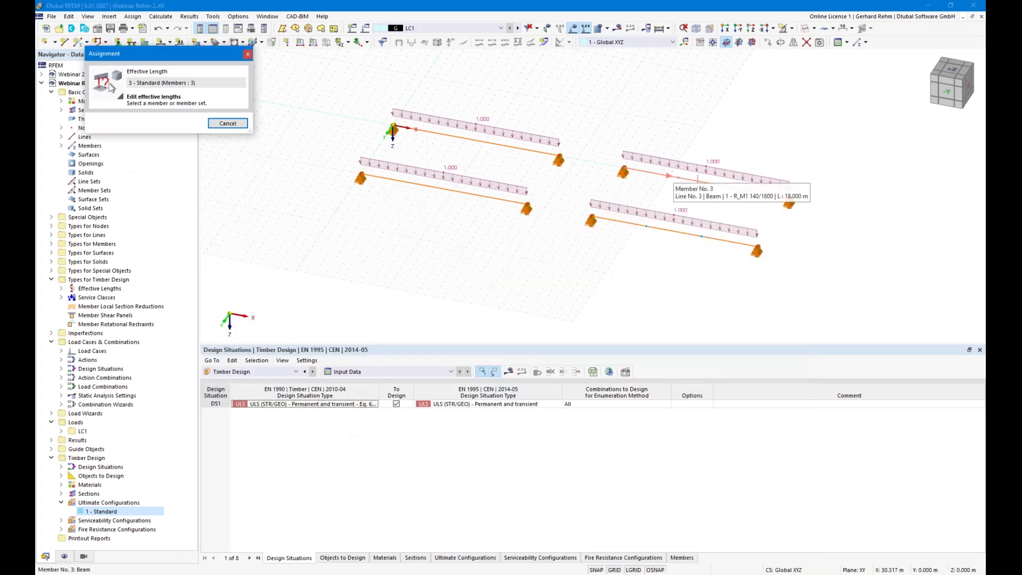
{"action": "left_click", "coordinate": [668, 178]}
{"action": "left_click", "coordinate": [395, 316]}
{"action": "left_click", "coordinate": [384, 323]}
{"action": "left_click", "coordinate": [386, 316]}
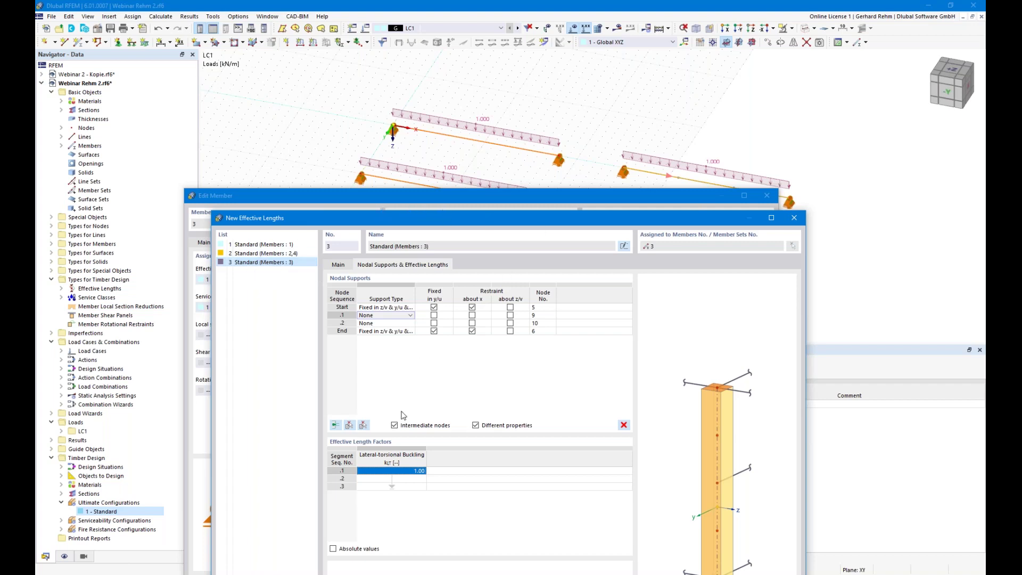
{"action": "left_click", "coordinate": [433, 315]}
{"action": "left_click", "coordinate": [434, 323]}
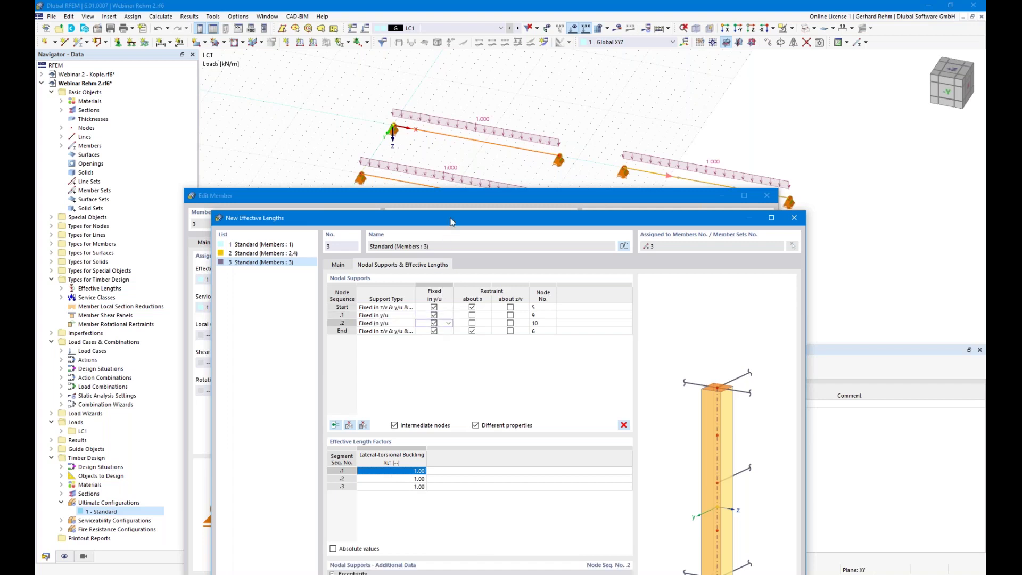
- Switch member 3's effective lengths to absolute values and confirm the effective length and member settings
{"action": "left_click_drag", "start_coordinate": [451, 221], "coordinate": [478, 180]}
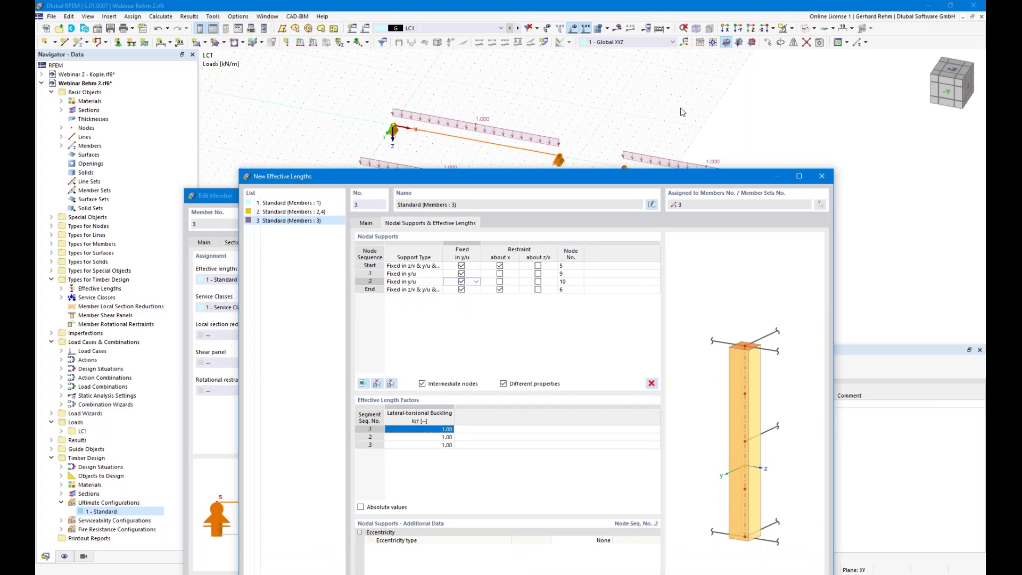
{"action": "left_click_drag", "start_coordinate": [473, 176], "coordinate": [457, 46]}
{"action": "left_click", "coordinate": [344, 377]}
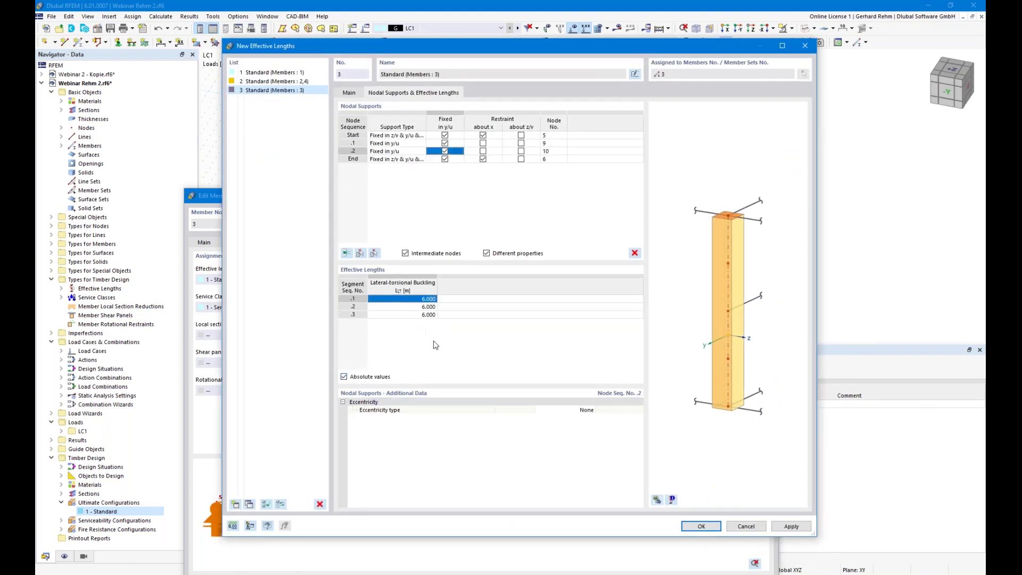
{"action": "left_click", "coordinate": [706, 525]}
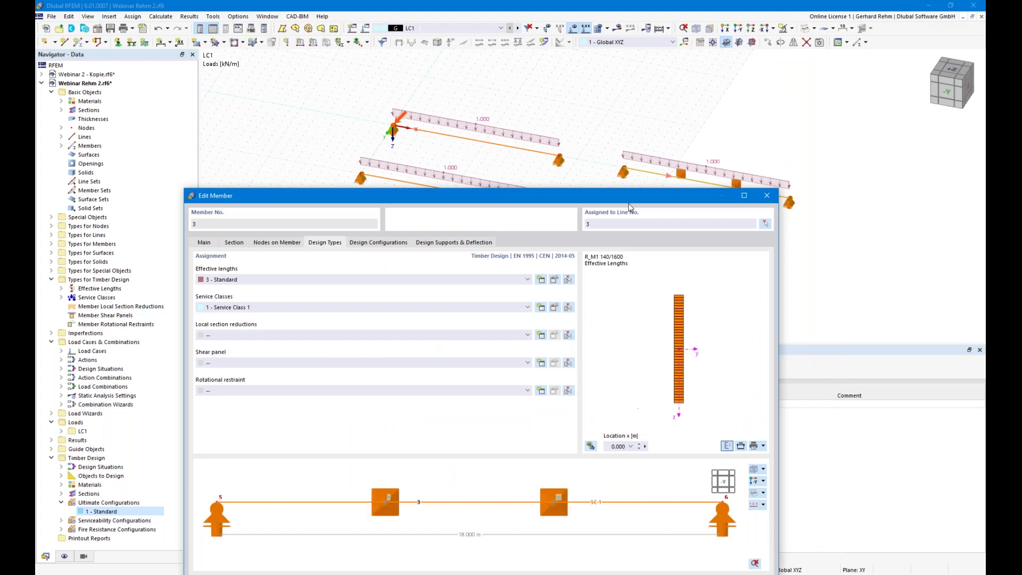
{"action": "left_click_drag", "start_coordinate": [628, 202], "coordinate": [668, 38]}
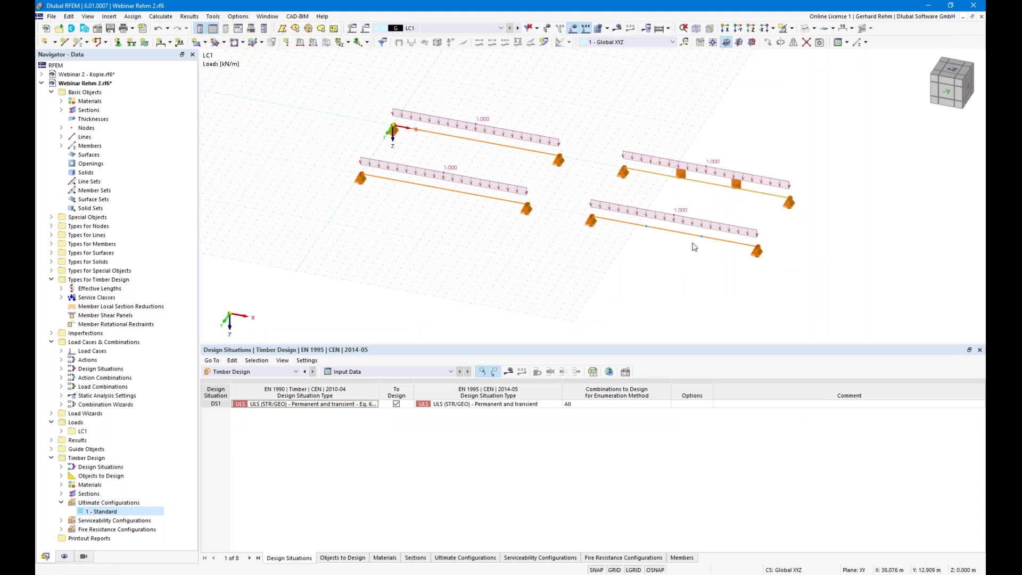
- Create new effective lengths for member 4, considering only lateral-torsional buckling with the eigenvalue method
{"action": "double_click", "coordinate": [594, 241]}
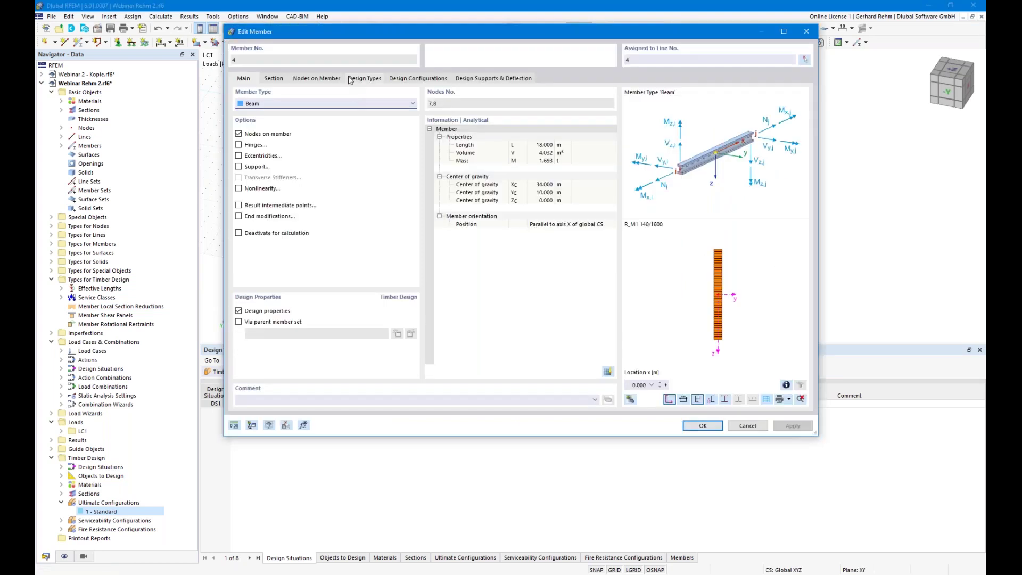
{"action": "left_click", "coordinate": [351, 80]}
{"action": "left_click", "coordinate": [580, 116]}
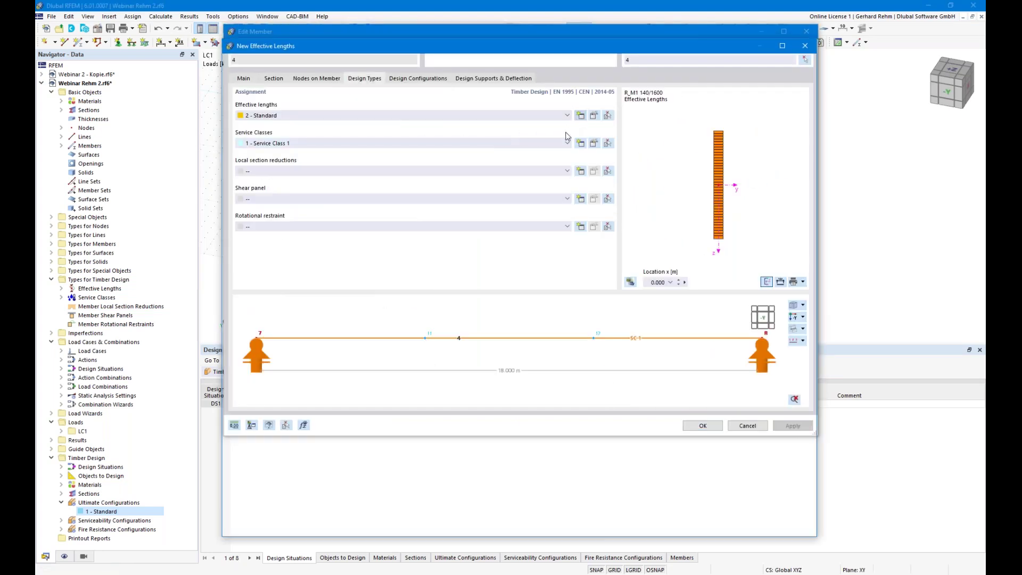
{"action": "left_click", "coordinate": [344, 194]}
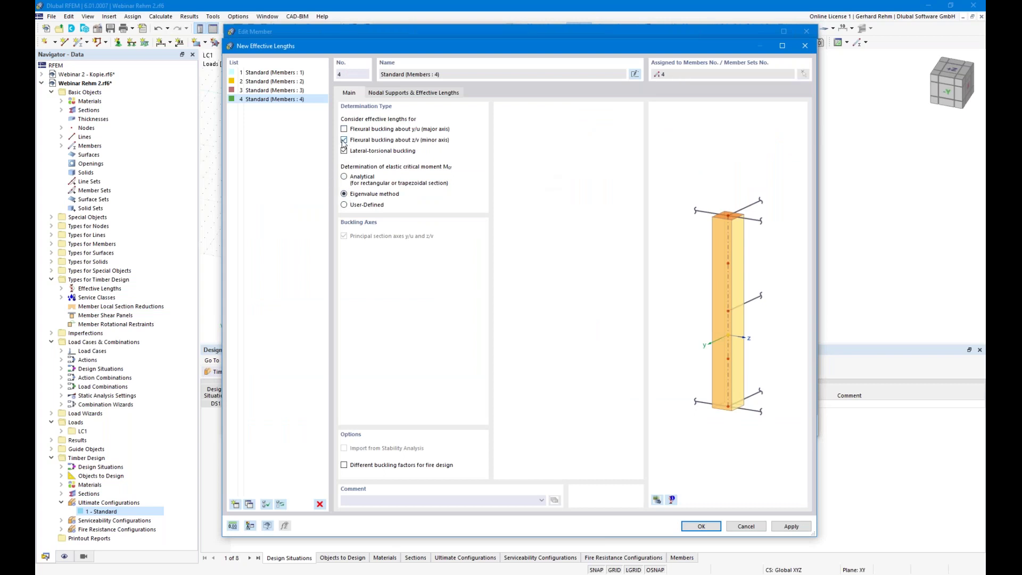
- Import member 4's intermediate nodes into its effective lengths, fix nodes 11 and 12 in y/u, preview the supports on the model, and confirm
{"action": "left_click", "coordinate": [388, 93]}
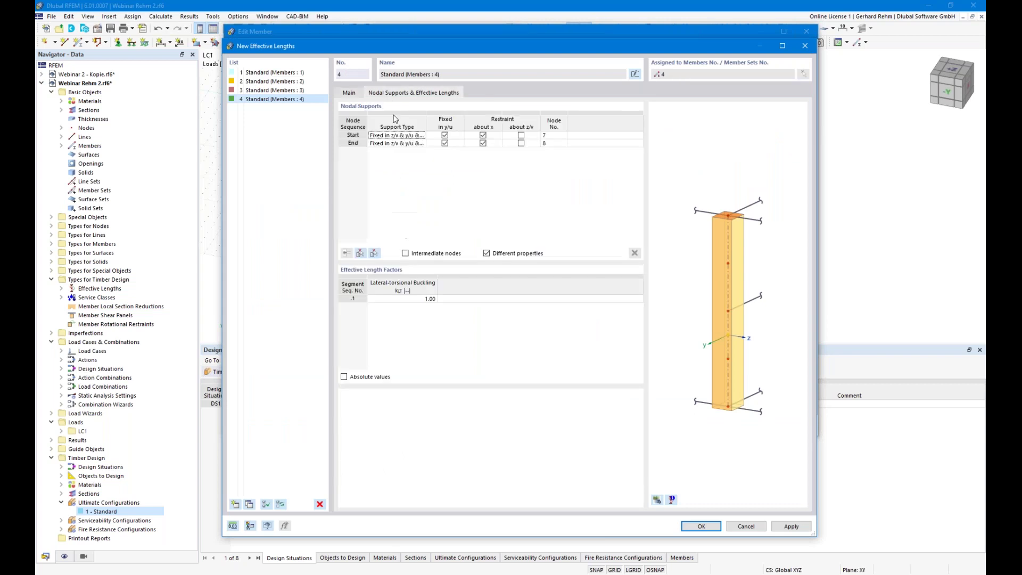
{"action": "left_click", "coordinate": [405, 254]}
{"action": "left_click", "coordinate": [361, 253]}
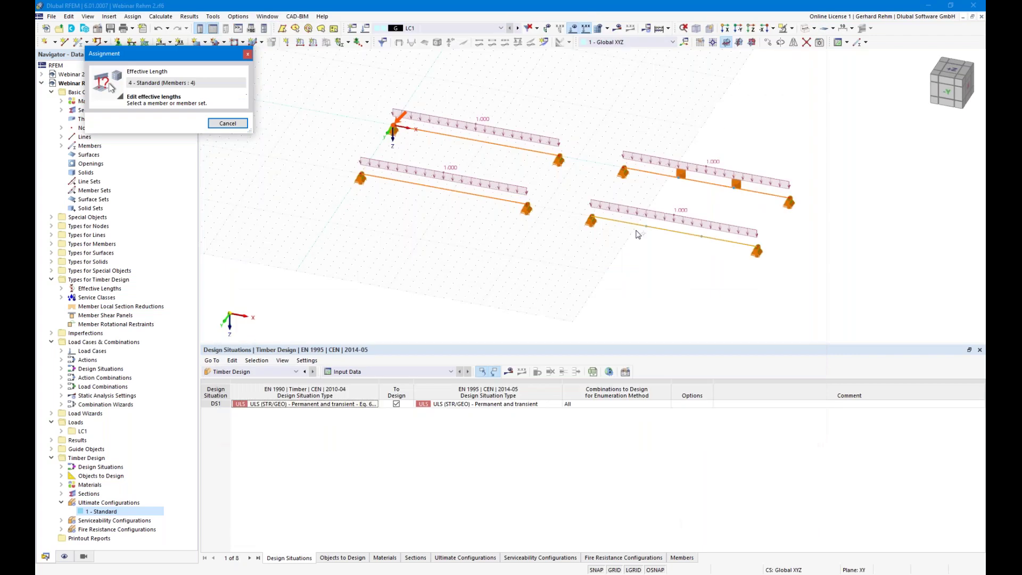
{"action": "left_click", "coordinate": [638, 229]}
{"action": "left_click", "coordinate": [445, 144]}
{"action": "left_click", "coordinate": [445, 151]}
{"action": "left_click", "coordinate": [657, 499]}
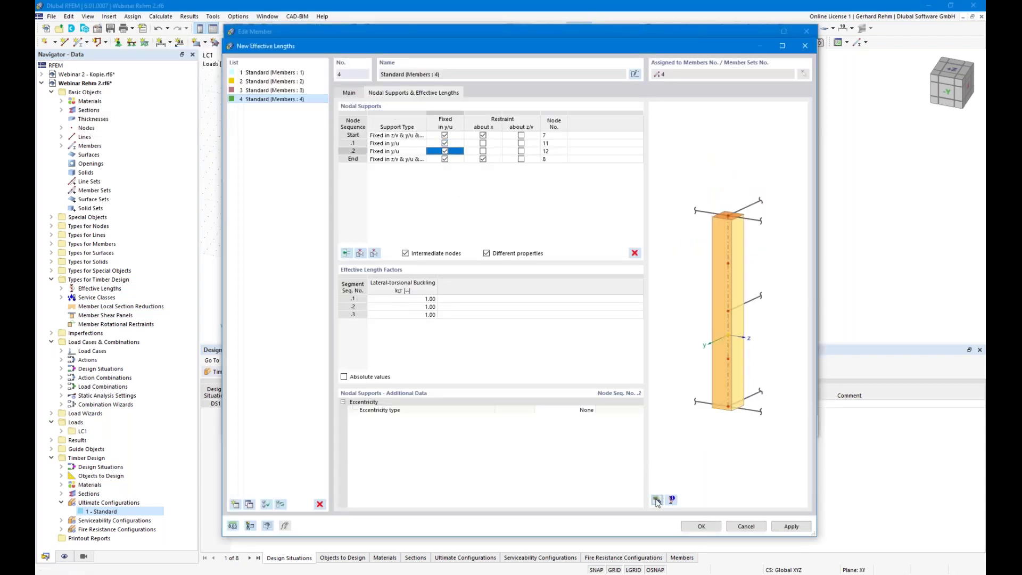
{"action": "middle_click_drag", "start_coordinate": [756, 316], "coordinate": [762, 412], "text": "ctrl"}
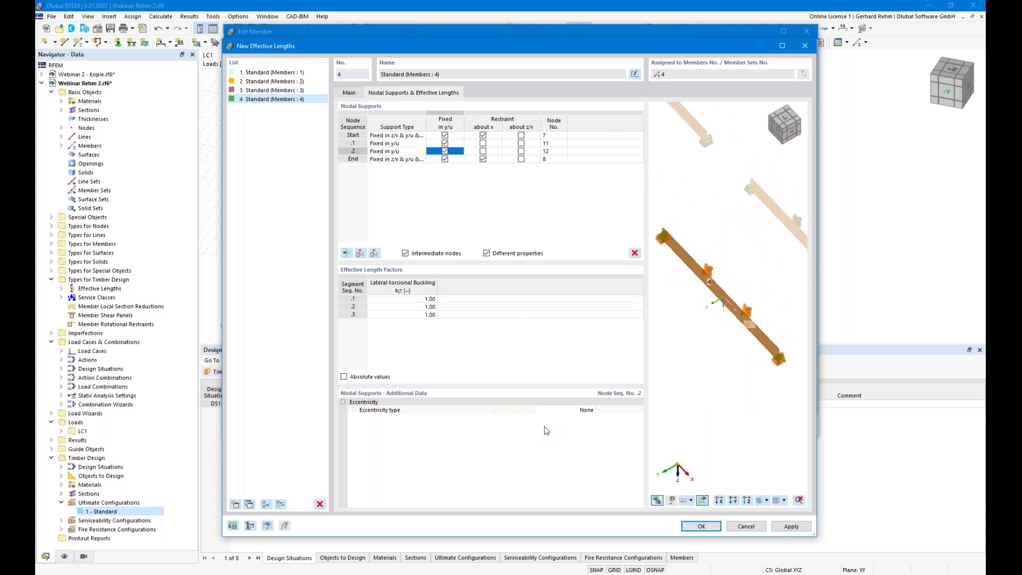
{"action": "left_click", "coordinate": [702, 527]}
{"action": "left_click", "coordinate": [702, 426]}
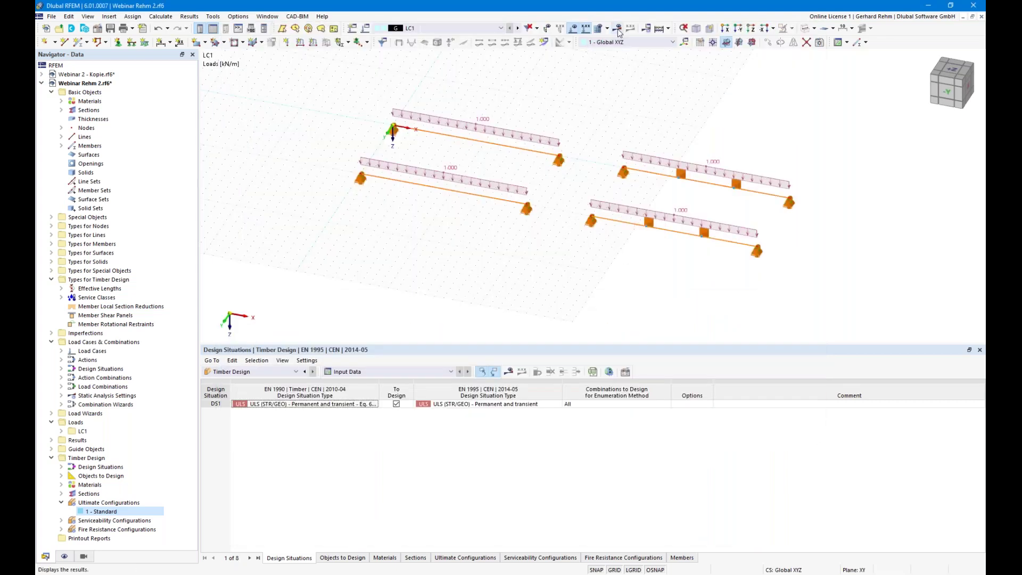
- Run the timber design calculation and display the design ratios on members
{"action": "left_click", "coordinate": [508, 371]}
{"action": "left_click", "coordinate": [554, 336]}
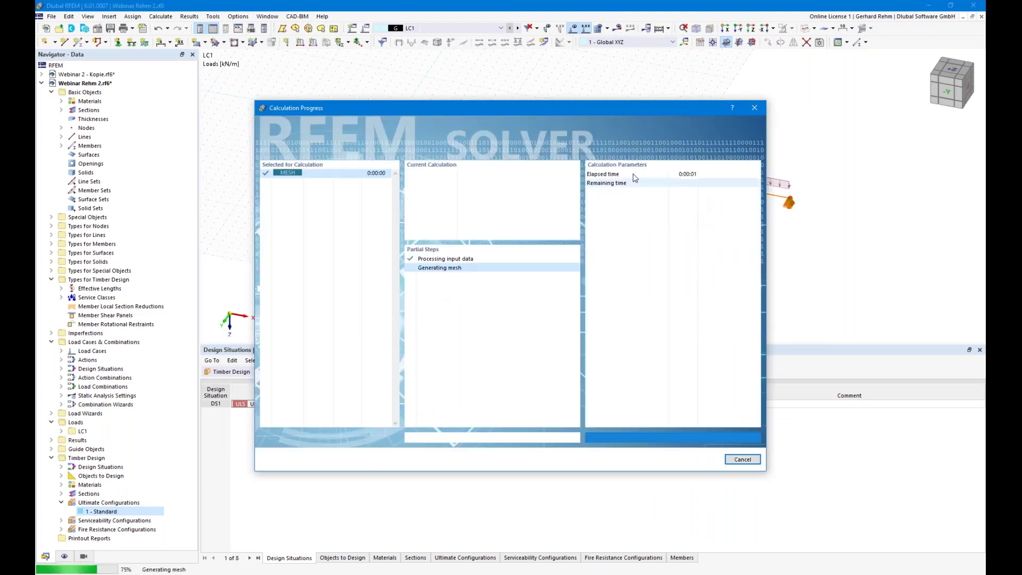
{"action": "left_click_drag", "start_coordinate": [634, 111], "coordinate": [426, 121]}
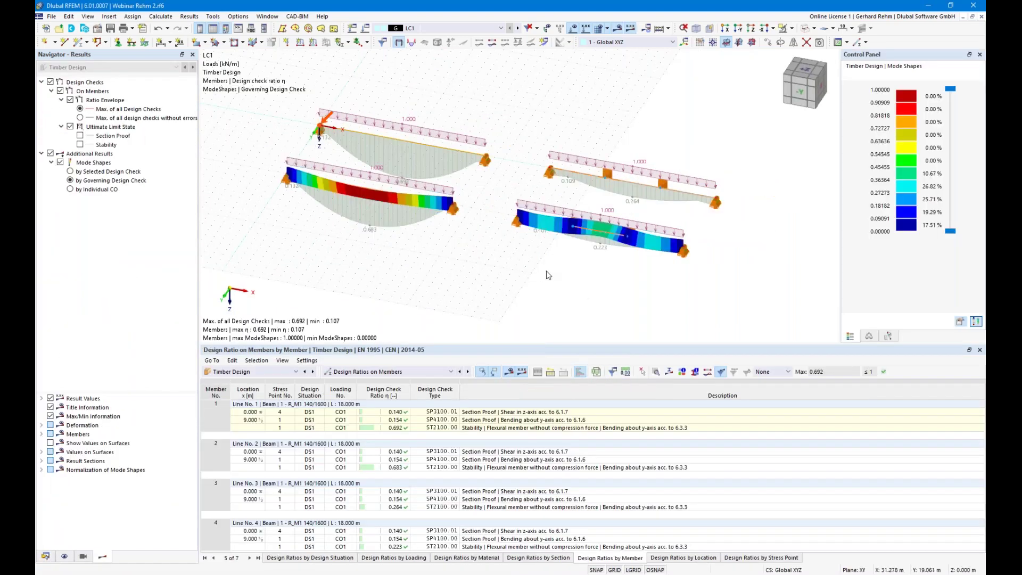
- Examine the governing mode shapes and design ratio diagrams of the four beams, focusing on member 4 between its intermediate lateral supports
{"action": "scroll", "coordinate": [633, 210], "scroll_direction": "up", "scroll_amount": 3}
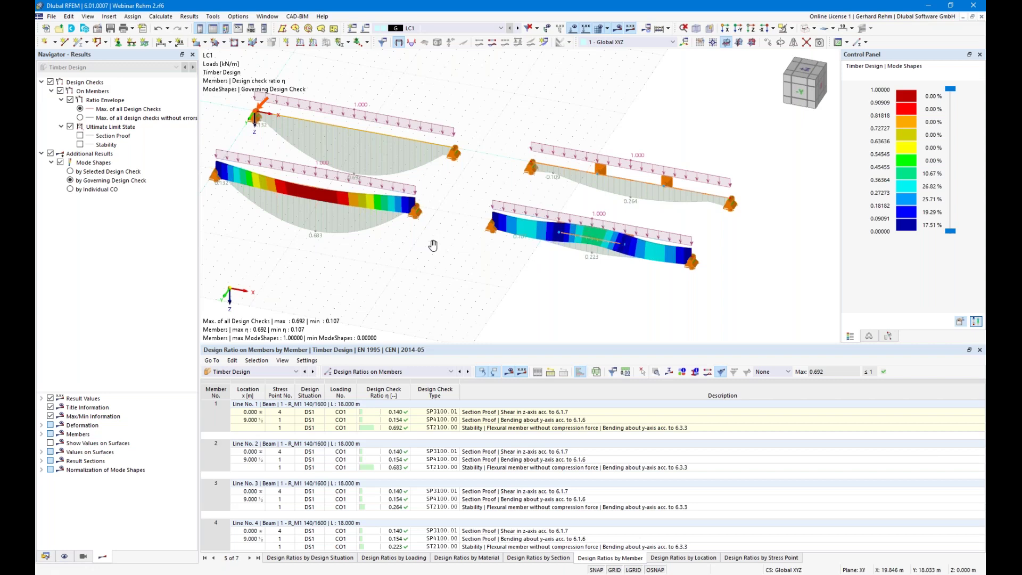
{"action": "middle_click_drag", "start_coordinate": [433, 244], "coordinate": [498, 232]}
{"action": "left_click_drag", "start_coordinate": [596, 345], "coordinate": [602, 441]}
{"action": "middle_click_drag", "start_coordinate": [612, 372], "coordinate": [564, 359], "text": "ctrl"}
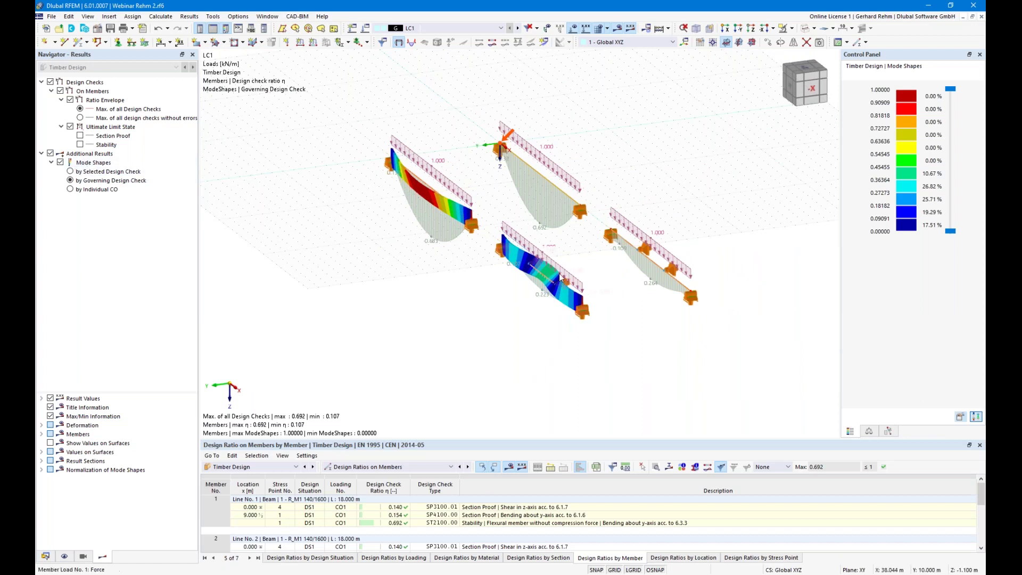
{"action": "scroll", "coordinate": [507, 261], "scroll_direction": "up", "scroll_amount": 2}
{"action": "mouse_move", "coordinate": [352, 171]}
{"action": "middle_mouse_down", "text": "ctrl"}
{"action": "mouse_move", "coordinate": [340, 168]}
{"action": "mouse_move", "coordinate": [371, 168]}
{"action": "middle_mouse_up", "text": "ctrl"}
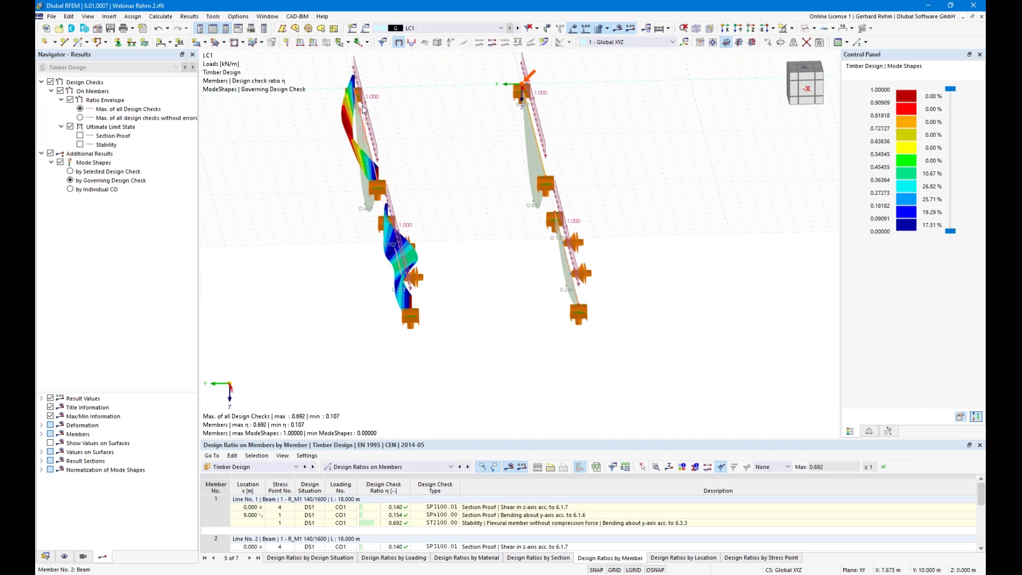
{"action": "middle_click_drag", "start_coordinate": [533, 256], "coordinate": [662, 261], "text": "ctrl"}
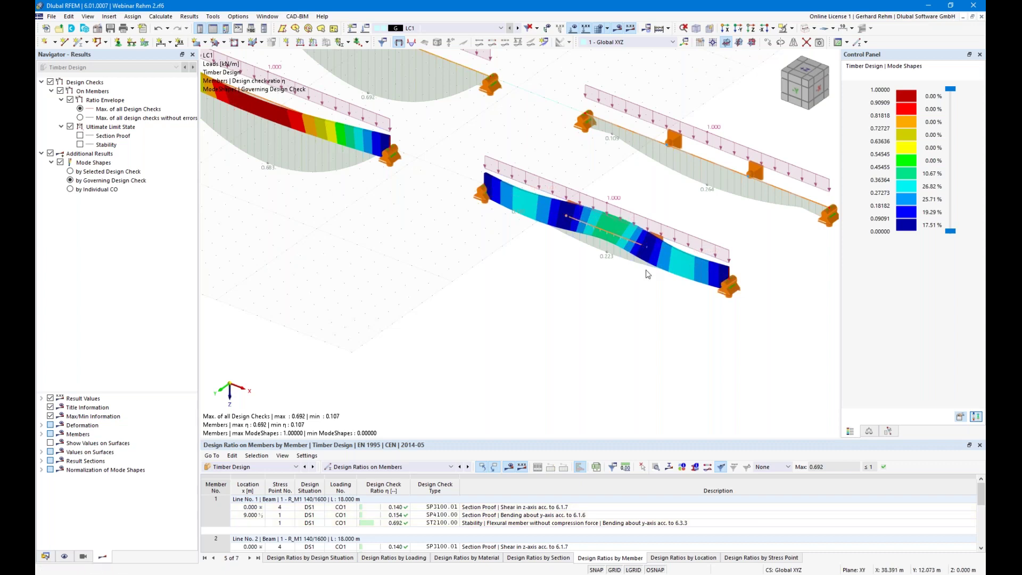
{"action": "middle_click_drag", "start_coordinate": [506, 282], "coordinate": [677, 310], "text": "ctrl"}
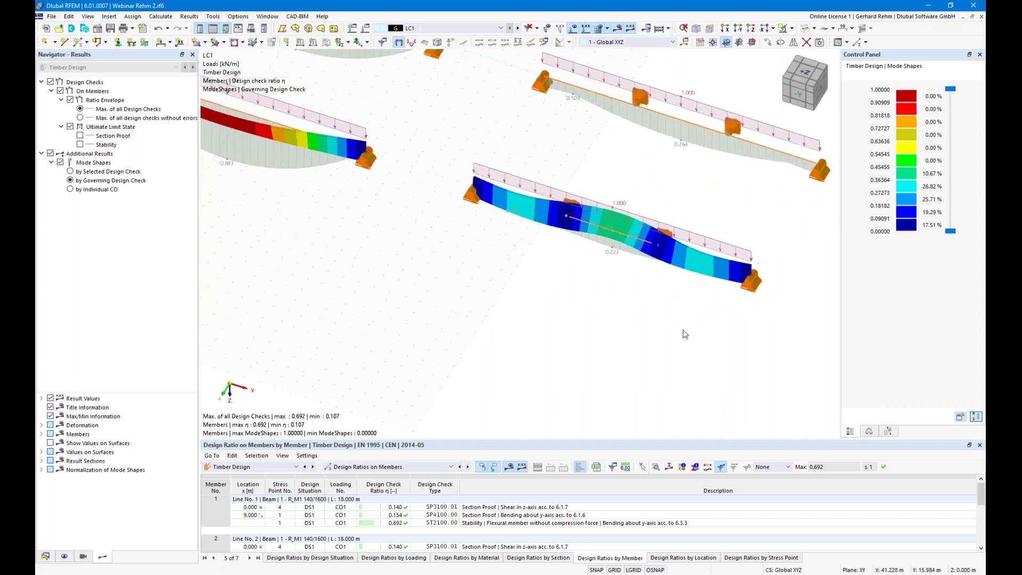
- Edit member 4's effective lengths and set the eccentricity type of the intermediate support at node 11 to At upper flange
{"action": "double_click", "coordinate": [638, 238]}
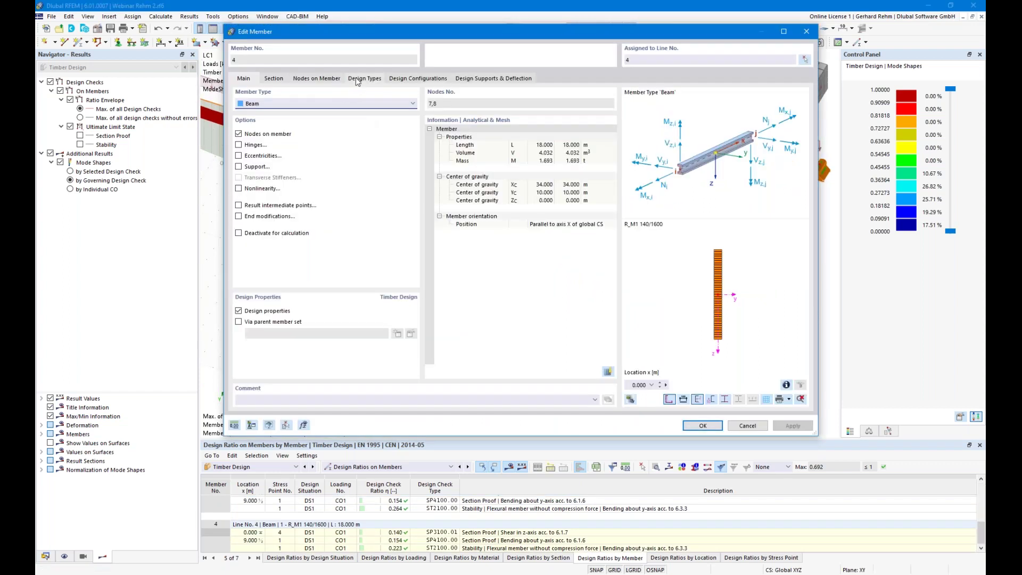
{"action": "left_click", "coordinate": [364, 79]}
{"action": "left_click", "coordinate": [594, 116]}
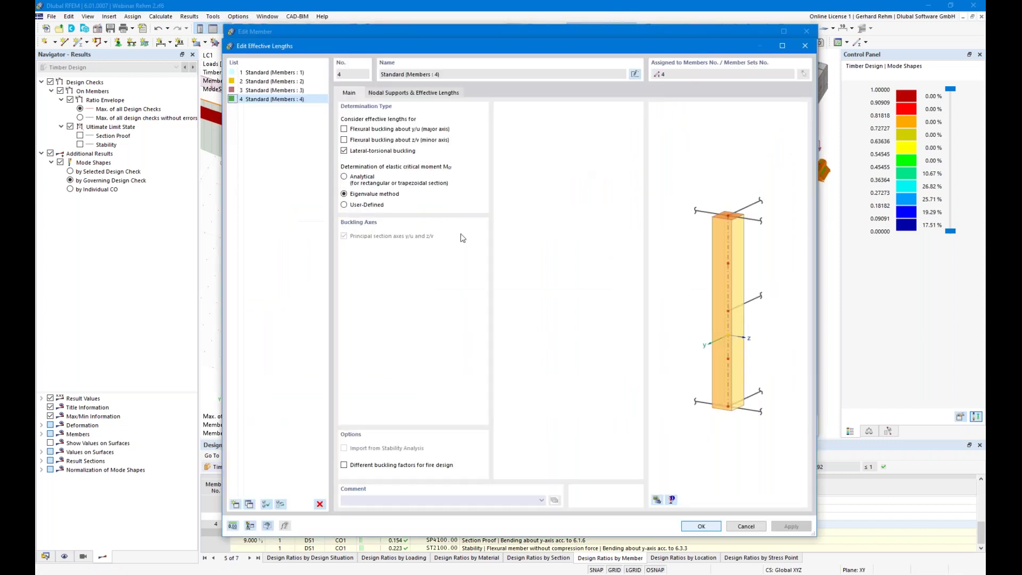
{"action": "left_click", "coordinate": [386, 94]}
{"action": "left_click", "coordinate": [417, 145]}
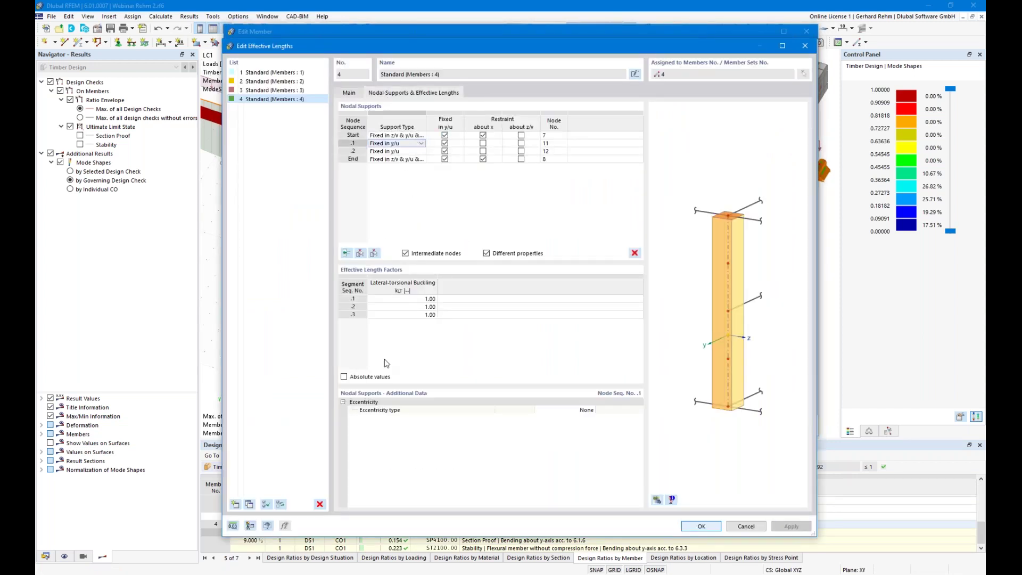
{"action": "left_click", "coordinate": [590, 412]}
{"action": "left_click", "coordinate": [590, 412]}
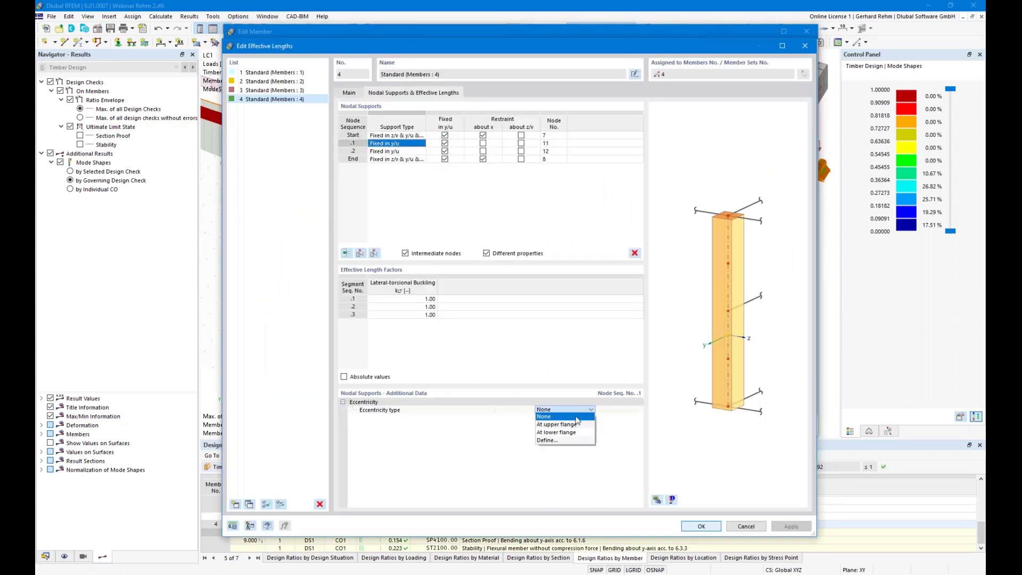
{"action": "left_click", "coordinate": [548, 422]}
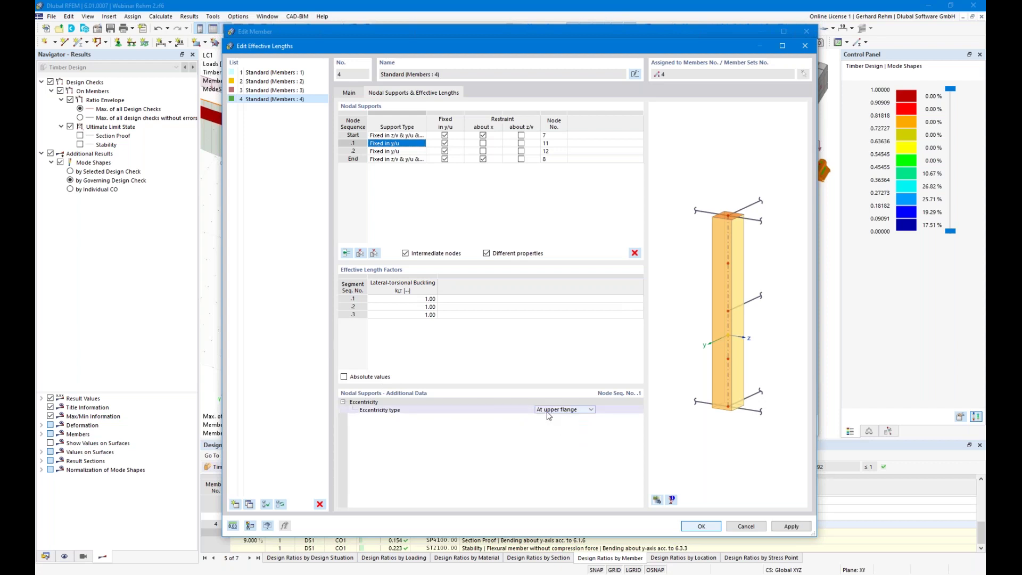
- Set the eccentricity type of the intermediate support at node 12 to At upper flange and confirm the effective lengths
{"action": "left_click", "coordinate": [416, 152]}
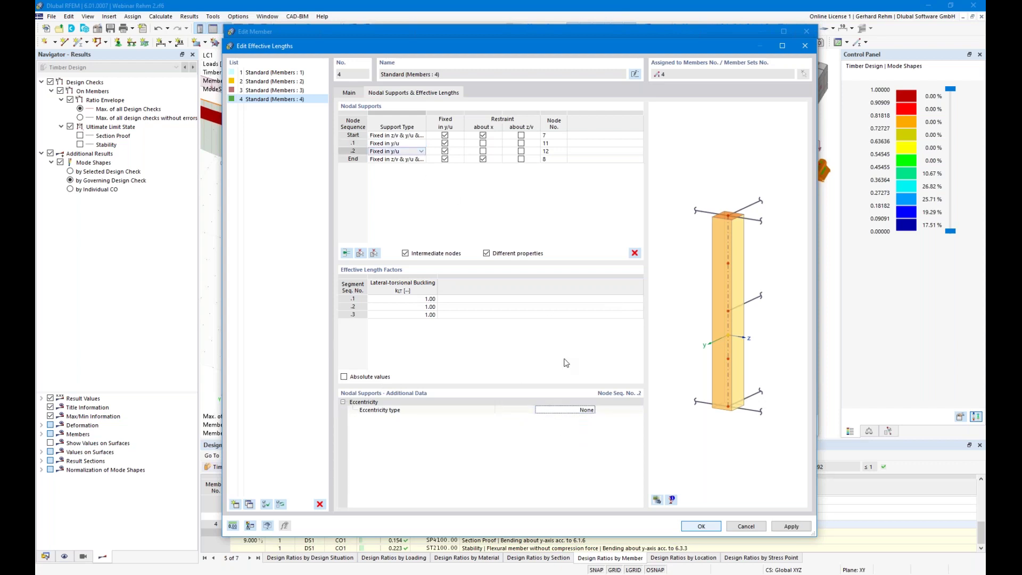
{"action": "left_click", "coordinate": [591, 410]}
{"action": "left_click", "coordinate": [554, 429]}
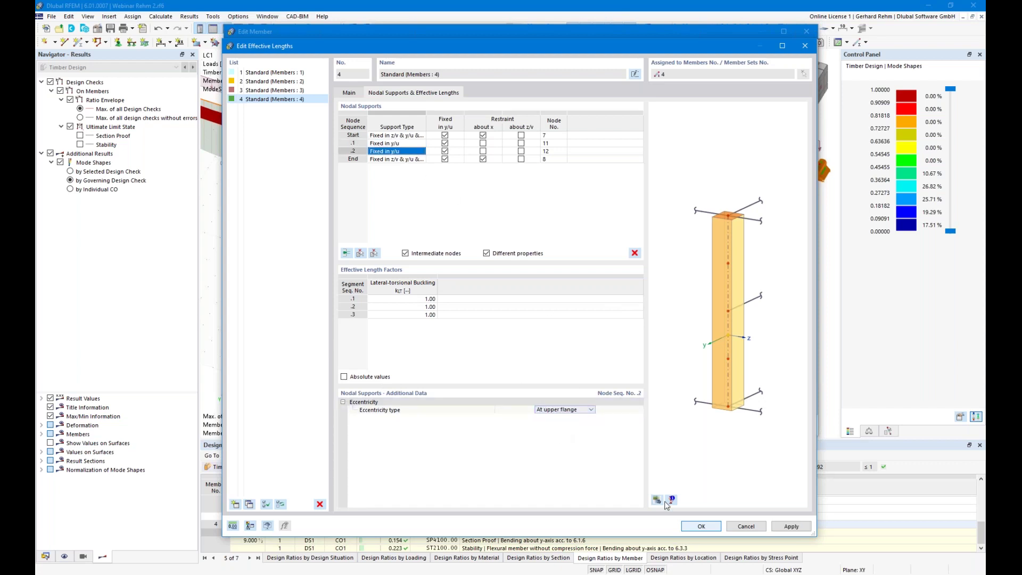
{"action": "left_click", "coordinate": [690, 525]}
{"action": "left_click", "coordinate": [552, 340]}
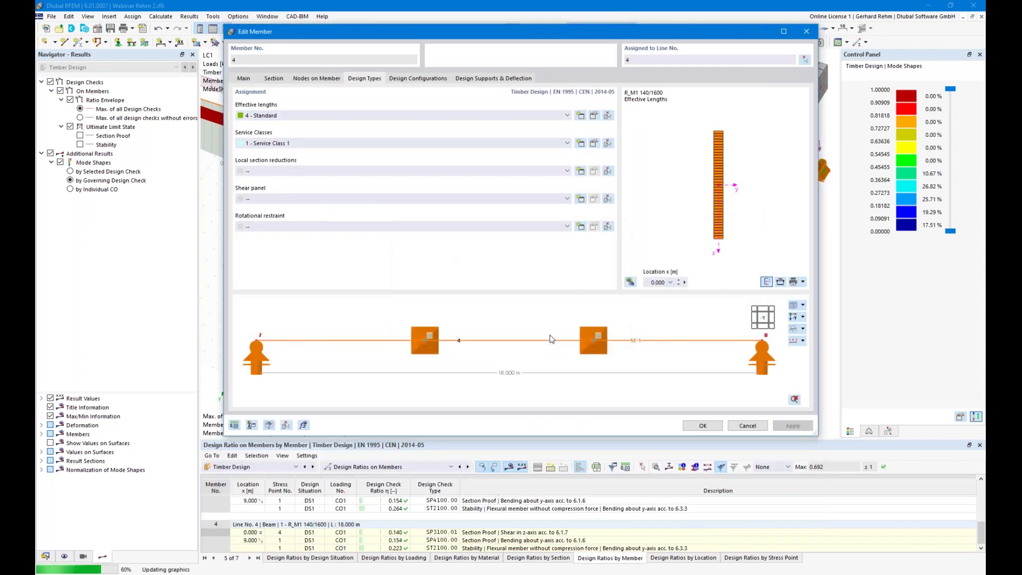